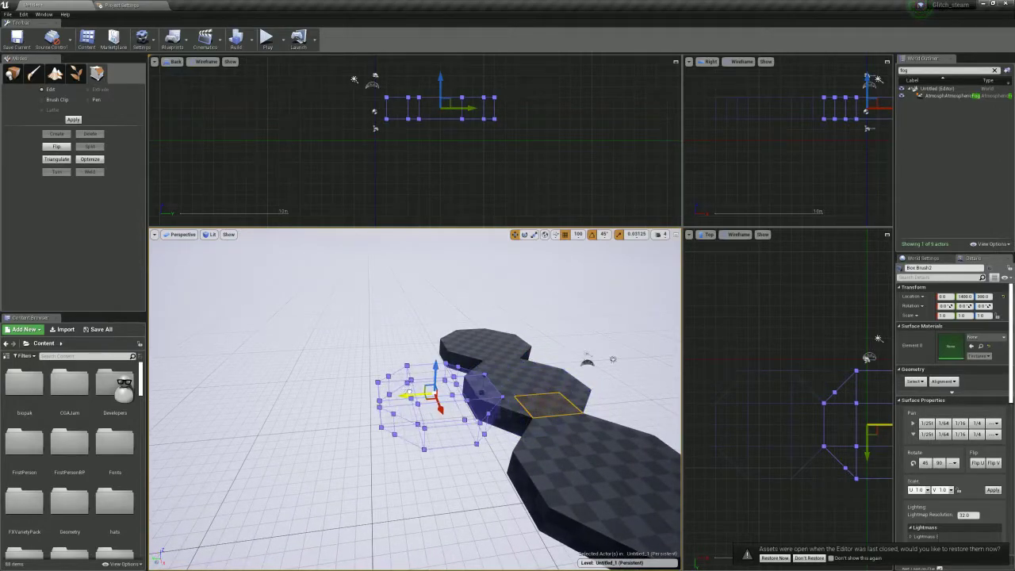
Place one octagonal platform at Y 1600, and duplicate it to Y -400 with its height lowered to Z -400
left_click_drag(388, 394, 386, 394)
mouse_move(387, 394)
right_mouse_down()
mouse_move(376, 404)
mouse_move(436, 407)
right_mouse_up()
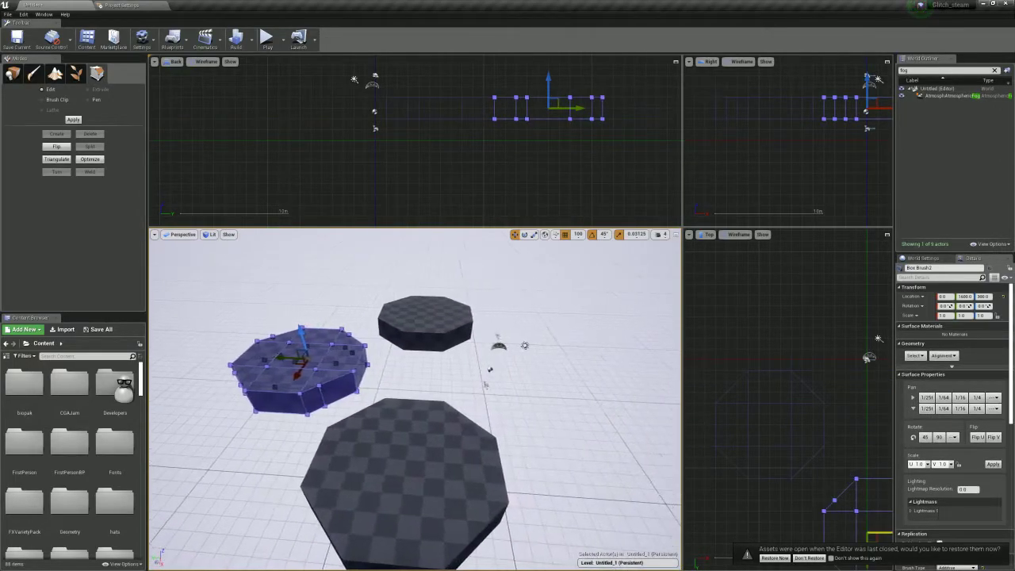
mouse_move(280, 359)
left_mouse_down("alt")
mouse_move(411, 371)
mouse_move(390, 369)
left_mouse_up("alt")
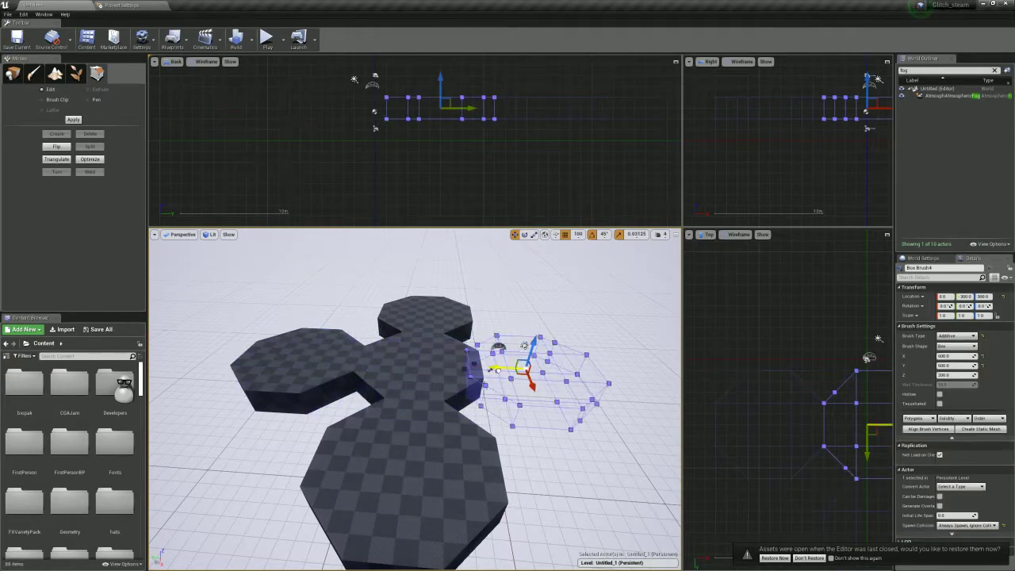
left_click_drag(508, 369, 508, 370)
right_click_drag(508, 369, 509, 266)
key("End")
Raise the octagonal platform at Y 1600 to Z 700
left_click_drag(466, 388, 466, 389)
mouse_move(466, 388)
right_mouse_down()
mouse_move(420, 385)
mouse_move(490, 383)
right_mouse_up()
left_click(466, 389)
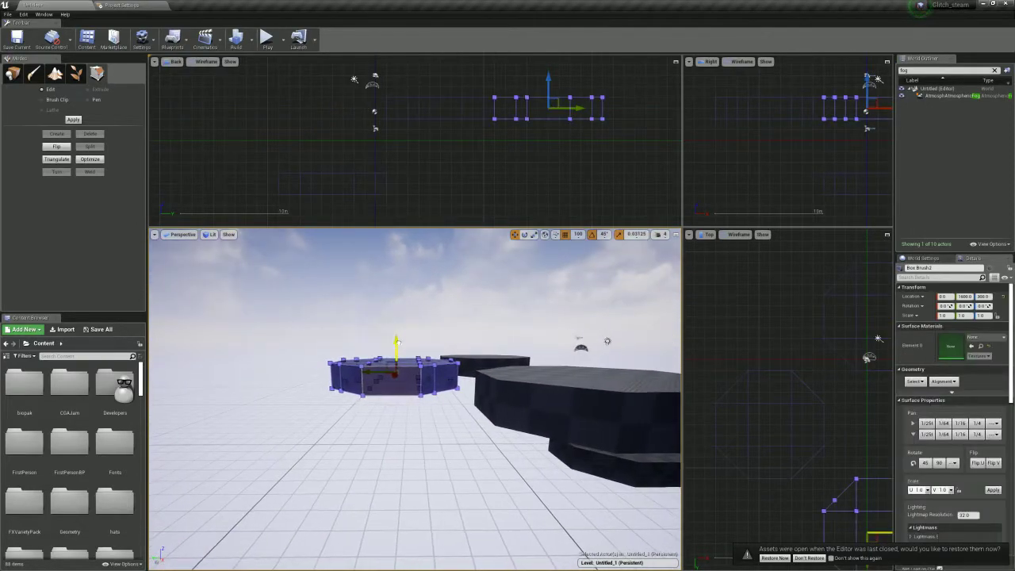
left_click_drag(394, 342, 394, 290)
mouse_move(482, 433)
right_mouse_down()
mouse_move(426, 369)
mouse_move(402, 368)
mouse_move(428, 384)
right_mouse_up()
Move the mid-height platform at X 1000 farther out along X, away from the other three
left_click(282, 379)
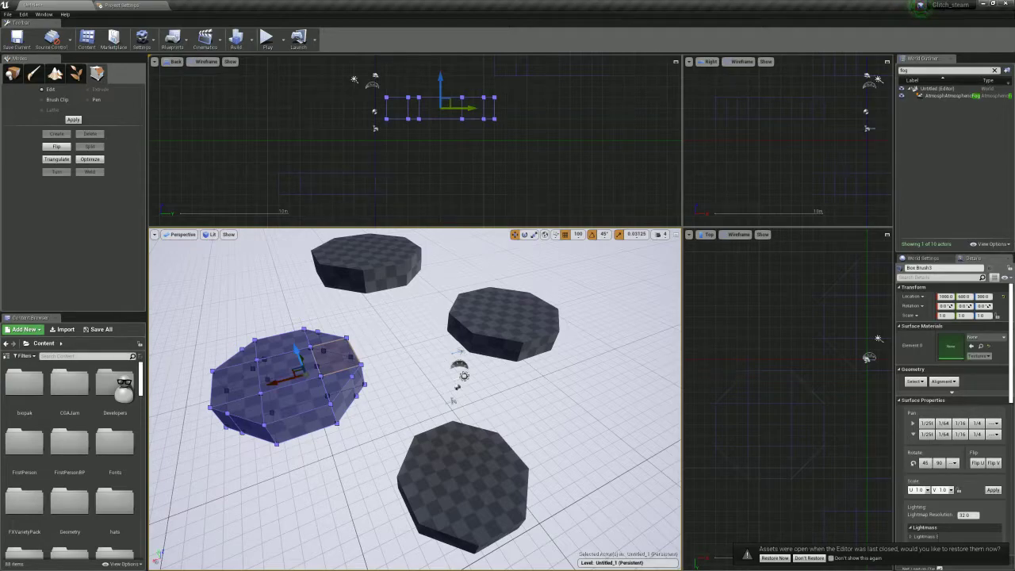
mouse_move(414, 400)
right_mouse_down()
mouse_move(373, 396)
mouse_move(412, 380)
mouse_move(388, 381)
mouse_move(444, 376)
mouse_move(392, 383)
right_mouse_up()
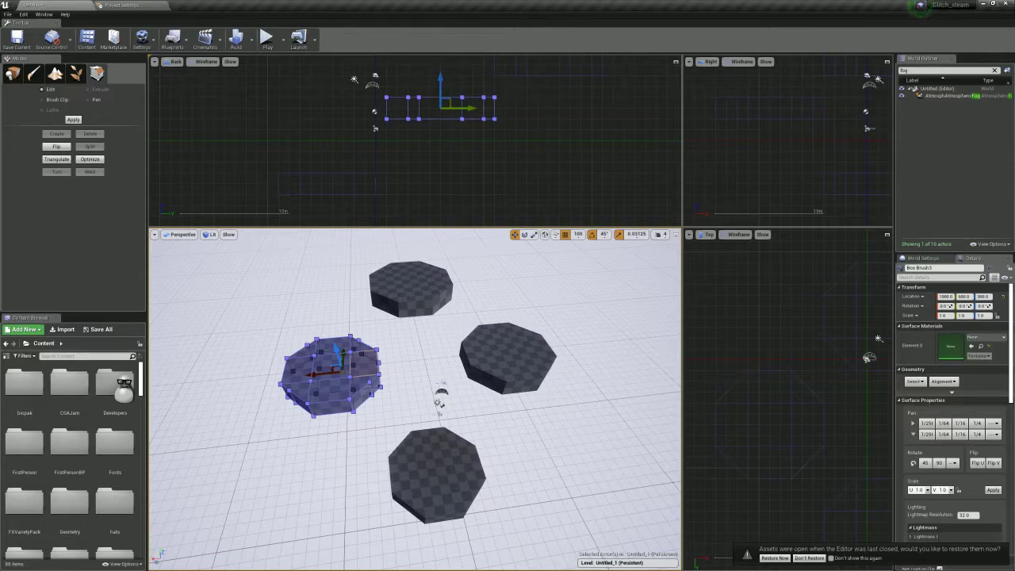
left_click(436, 476)
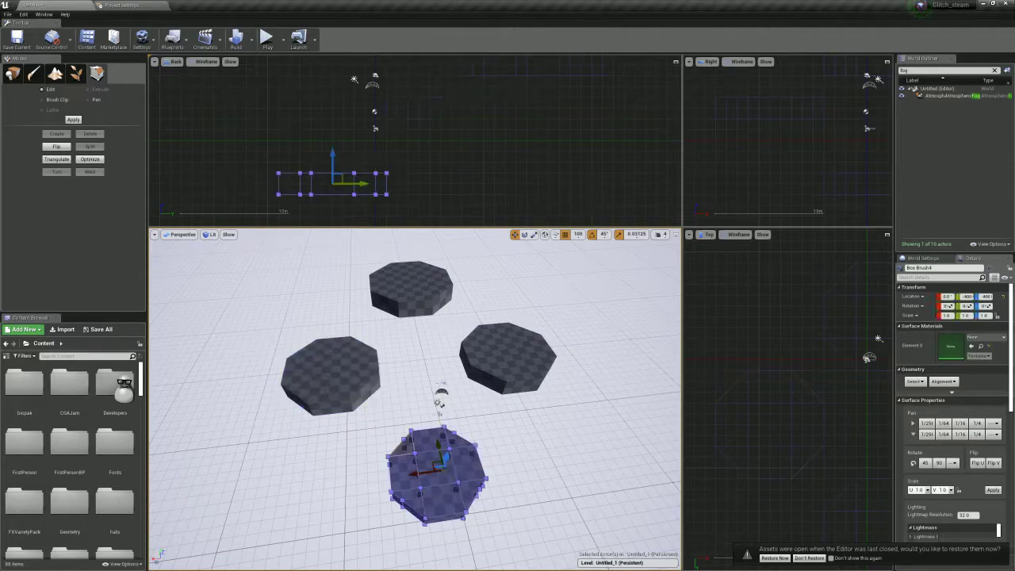
left_click(410, 286, "ctrl")
left_click(329, 373, "ctrl")
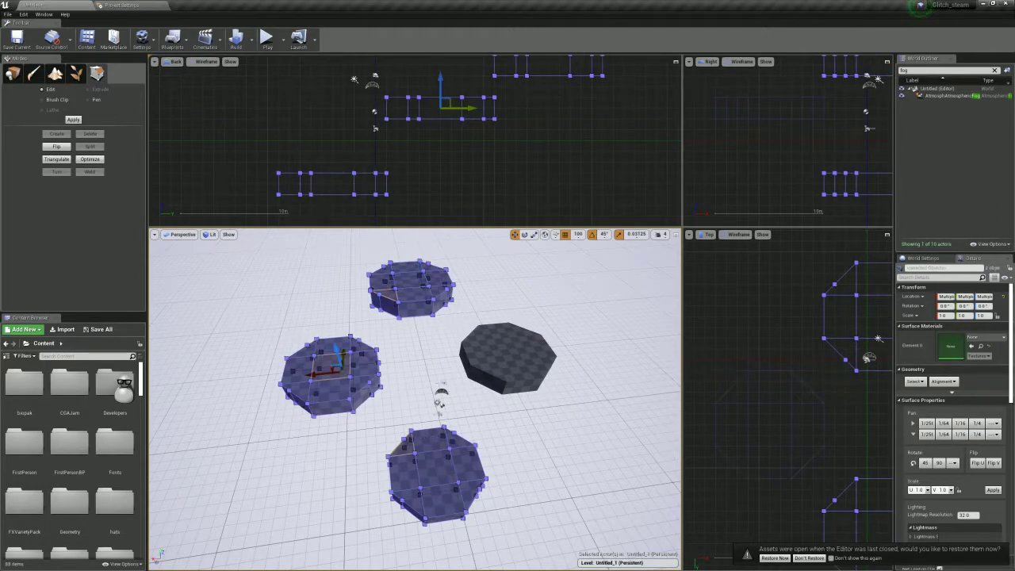
left_click(412, 361)
left_click(333, 371)
left_click_drag(333, 366, 236, 372)
mouse_move(238, 374)
right_mouse_down()
mouse_move(216, 359)
mouse_move(186, 369)
right_mouse_up()
left_click_drag(344, 398, 238, 409)
Duplicate the lowest and highest platforms together and move the copies out to X 2000
left_click(539, 452)
left_click(516, 312, "ctrl")
right_click_drag(558, 424, 545, 432)
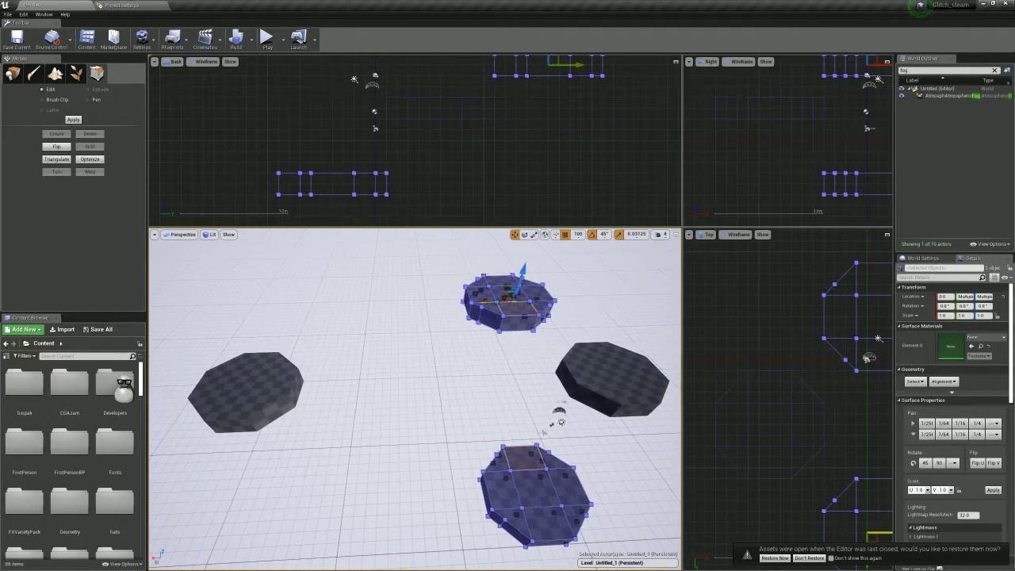
mouse_move(544, 432)
right_mouse_down()
mouse_move(508, 467)
mouse_move(527, 457)
mouse_move(536, 434)
right_mouse_up()
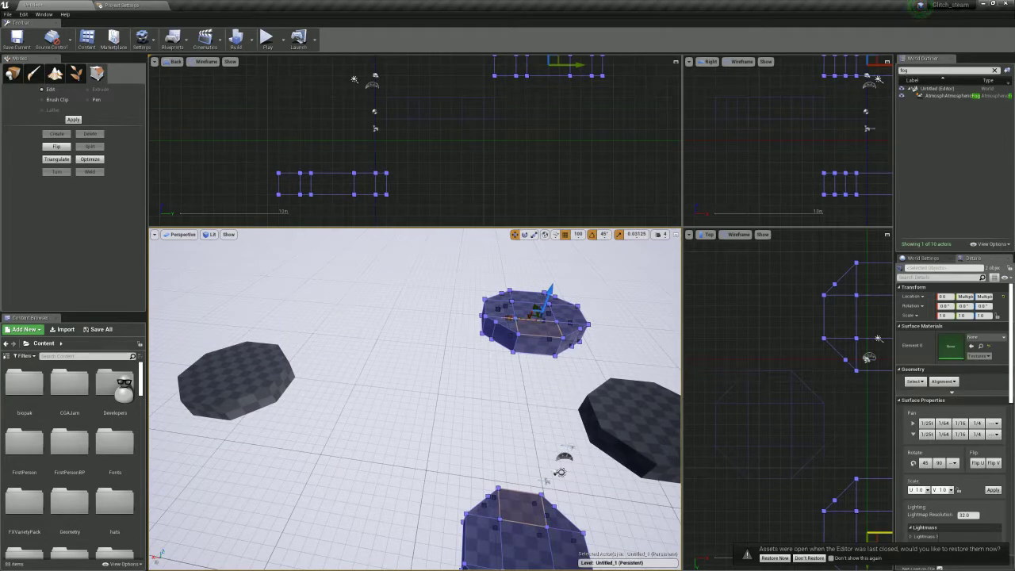
right_click_drag(536, 434, 529, 404)
left_click_drag(479, 374, 364, 374, "alt")
right_click_drag(365, 374, 362, 412)
left_click_drag(415, 512, 332, 512, "alt")
right_click_drag(336, 503, 313, 478)
Move the outer mid-height platform at Y 600 farther out to X 4000
left_click(344, 487)
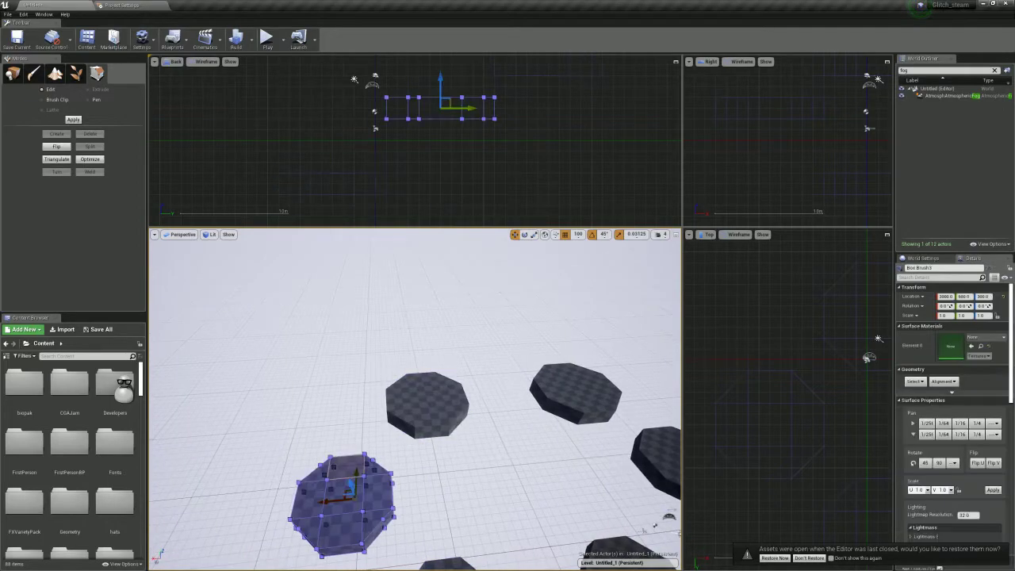
left_click_drag(285, 505, 226, 505)
mouse_move(227, 506)
right_mouse_down()
mouse_move(257, 519)
mouse_move(278, 547)
mouse_move(252, 488)
right_mouse_up()
Swap the copies' heights: raise the one at Y -400 to Z 700 and lower the one at Y 1600 to Z -400
left_click(299, 478)
scroll(396, 194, "down", 2)
left_click_drag(357, 159, 357, 85)
left_click(376, 333)
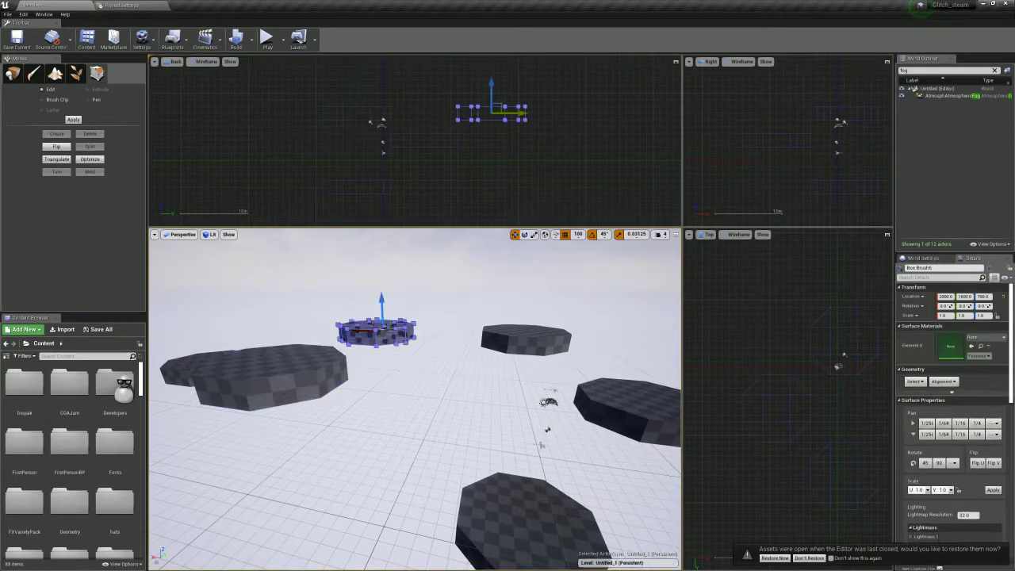
left_click_drag(491, 85, 493, 159)
mouse_move(444, 333)
right_mouse_down()
mouse_move(432, 397)
mouse_move(408, 396)
mouse_move(440, 393)
mouse_move(408, 369)
mouse_move(420, 361)
mouse_move(432, 368)
mouse_move(428, 397)
mouse_move(408, 400)
mouse_move(400, 416)
mouse_move(432, 416)
mouse_move(396, 381)
mouse_move(412, 378)
mouse_move(447, 408)
mouse_move(438, 385)
mouse_move(428, 404)
mouse_move(491, 381)
mouse_move(475, 389)
right_mouse_up()
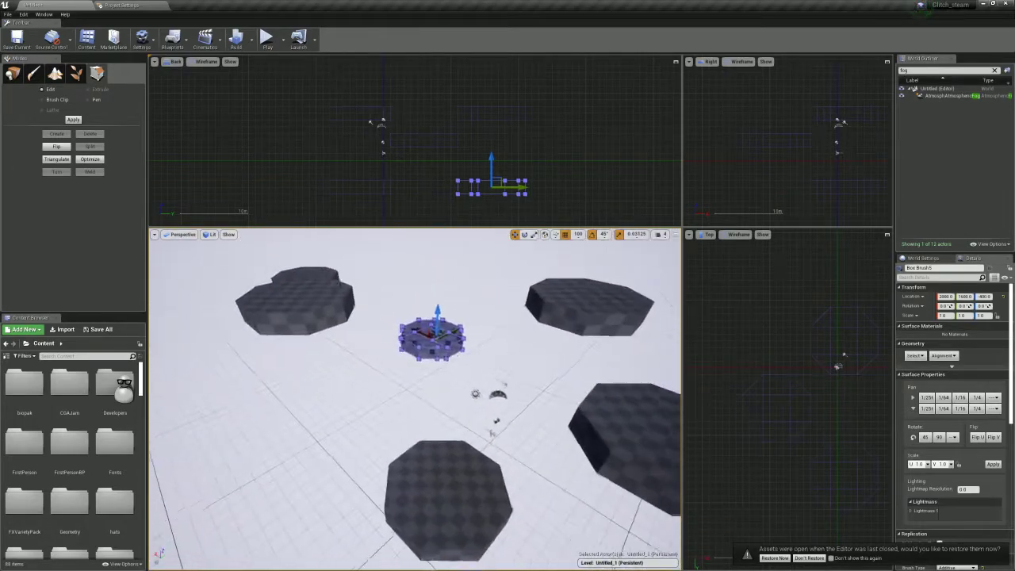
Examine the platforms' heights and spacing from several angles, selecting individual platforms and pairs to compare them
left_click(235, 296)
left_click(509, 301)
left_click(235, 297)
left_click(509, 301, "ctrl")
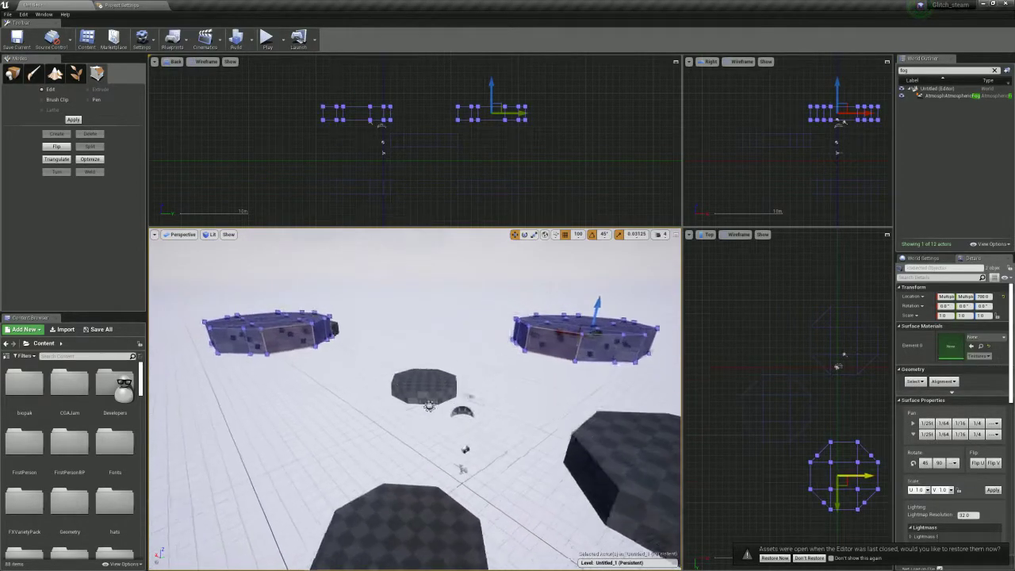
right_click_drag(475, 357, 587, 388)
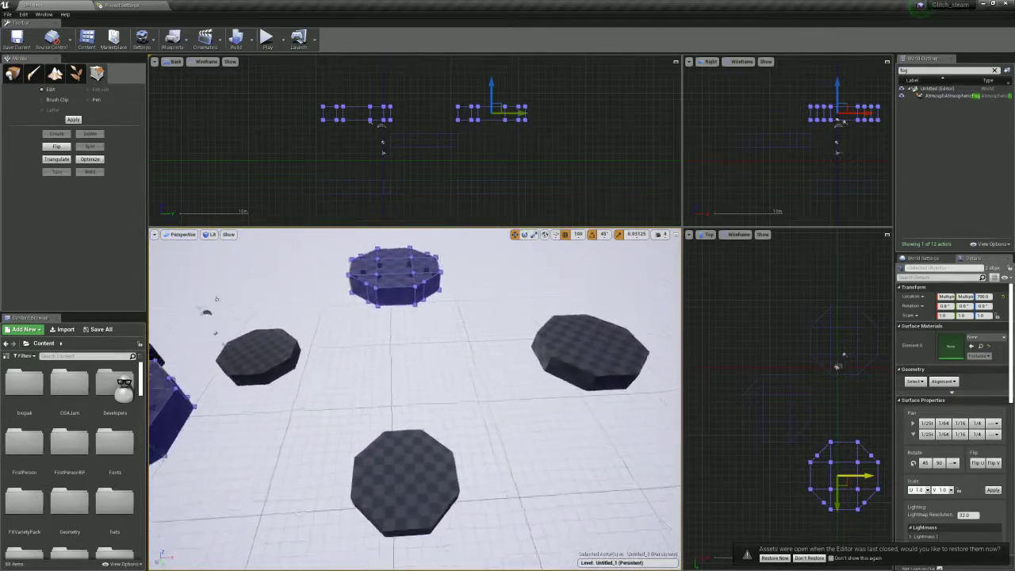
left_click(562, 392)
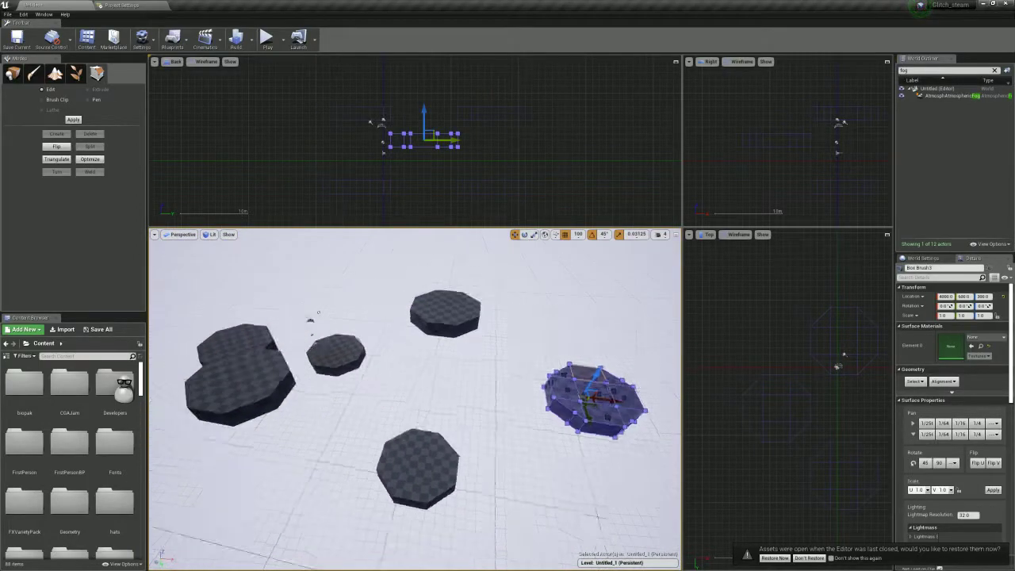
mouse_move(475, 357)
right_mouse_down()
mouse_move(408, 369)
mouse_move(420, 364)
mouse_move(380, 361)
mouse_move(388, 467)
mouse_move(387, 436)
mouse_move(337, 448)
mouse_move(523, 424)
mouse_move(640, 433)
mouse_move(575, 431)
mouse_move(583, 384)
mouse_move(590, 397)
right_mouse_up()
left_click(295, 366)
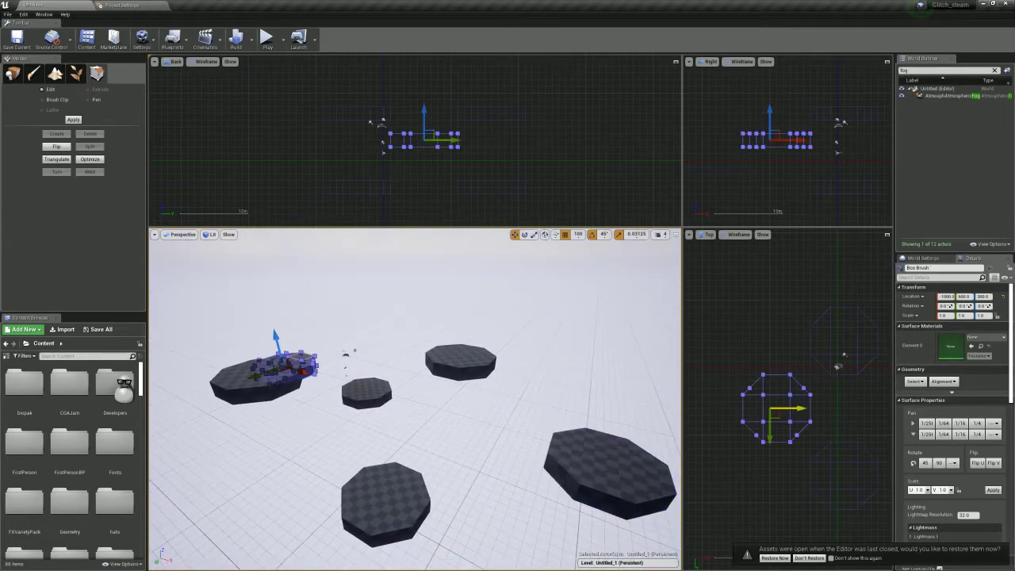
left_click(248, 385, "ctrl")
right_click_drag(247, 385, 236, 376)
left_click(260, 417)
left_click(266, 386)
left_click(611, 471, "ctrl")
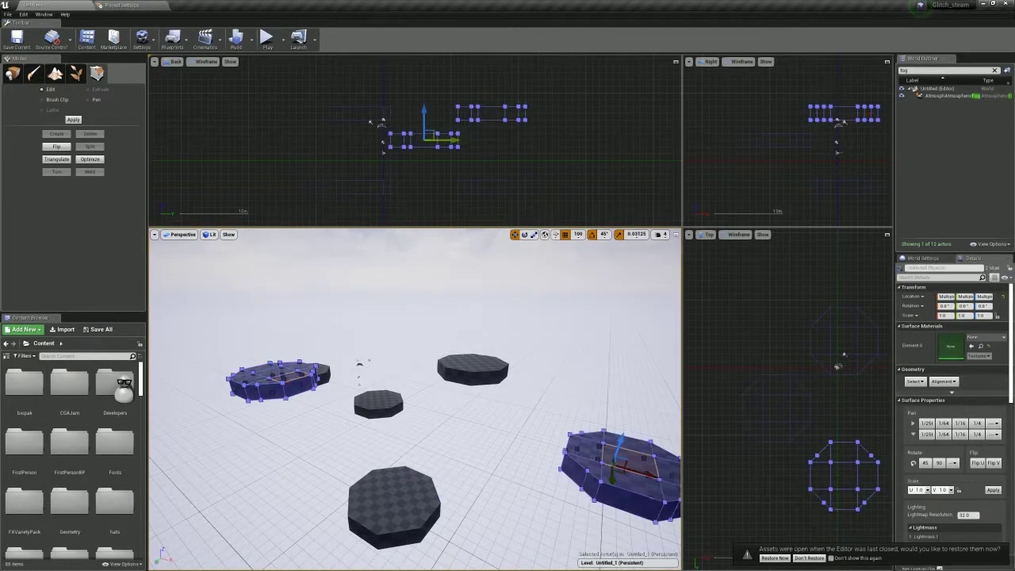
Lower the two highest platforms together to Z 500
left_click(362, 112)
left_click(361, 107)
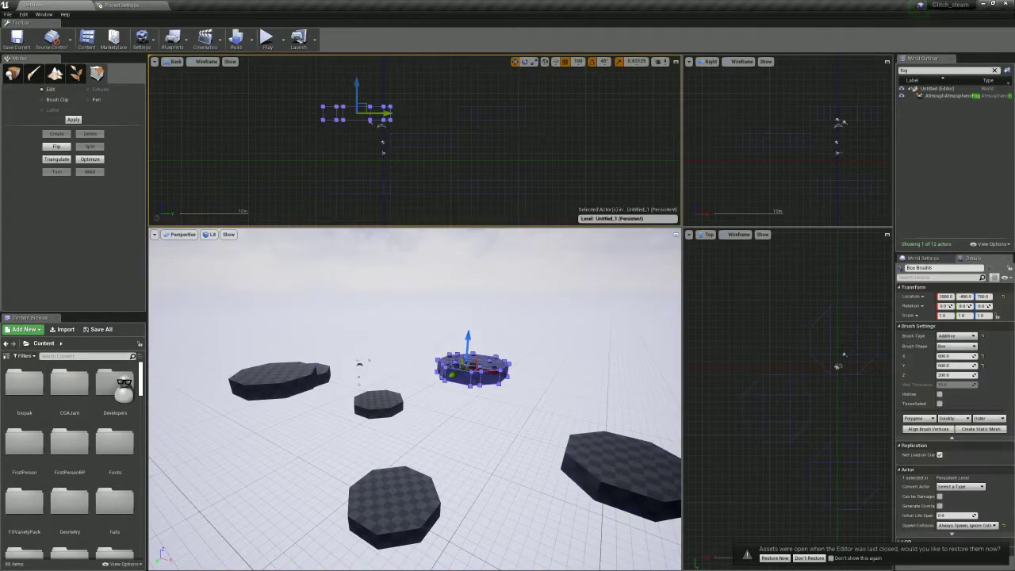
left_click(493, 107, "ctrl")
mouse_move(493, 86)
left_mouse_down()
mouse_move(494, 113)
mouse_move(505, 103)
left_mouse_up()
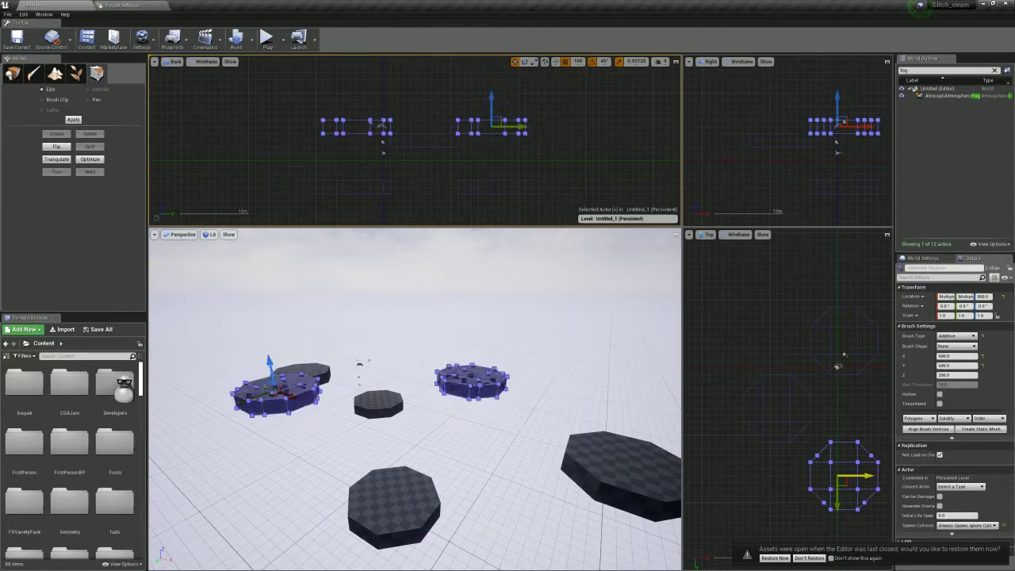
left_click(369, 122)
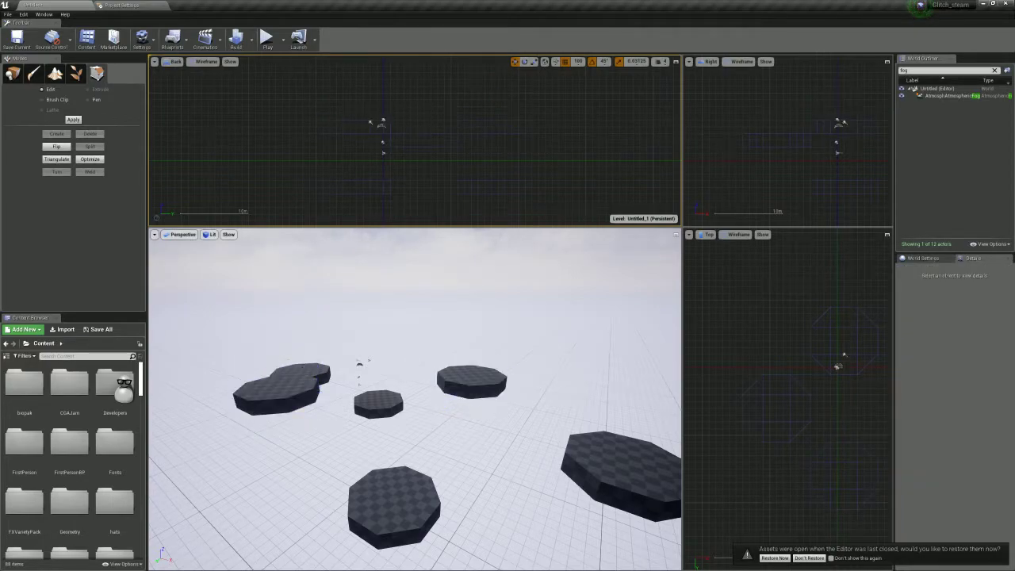
Select the four upper platforms and move all of their vertices down together
left_click(608, 462)
left_click(473, 379, "ctrl")
left_click(277, 391, "ctrl")
left_click(304, 370, "ctrl")
mouse_move(584, 97)
left_mouse_down()
mouse_move(290, 135)
mouse_move(217, 157)
left_mouse_up()
left_click_drag(438, 119, 442, 150)
key("w")
mouse_move(436, 317)
right_mouse_down()
mouse_move(433, 270)
mouse_move(425, 253)
mouse_move(420, 261)
mouse_move(434, 261)
mouse_move(433, 250)
mouse_move(437, 270)
mouse_move(523, 268)
mouse_move(531, 289)
right_mouse_up()
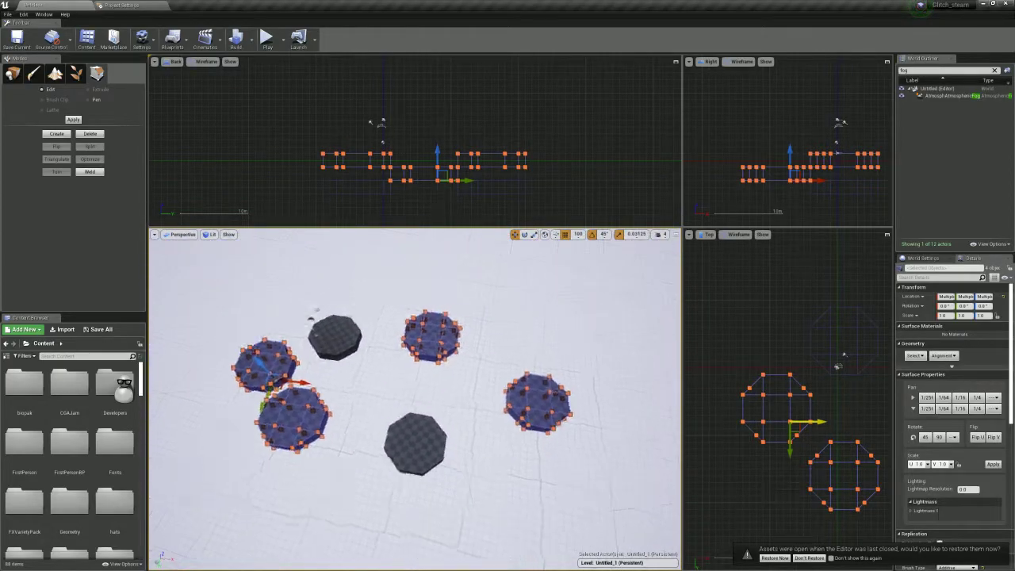
Move the outermost mid-height platform inward along X to 3500
left_click(416, 441)
left_click(522, 385)
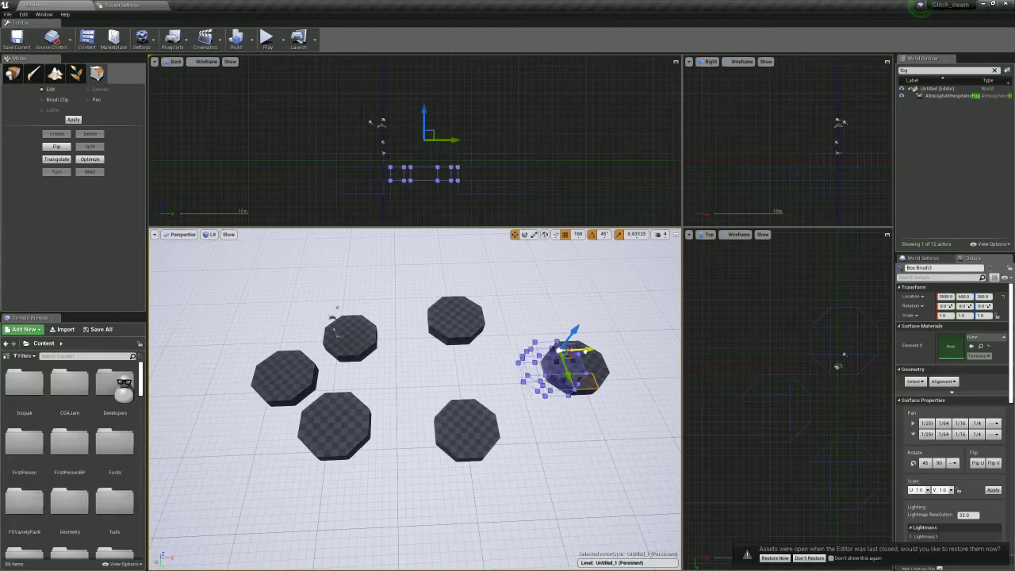
left_click_drag(579, 351, 574, 351)
mouse_move(574, 351)
right_mouse_down()
mouse_move(591, 363)
mouse_move(572, 364)
mouse_move(575, 338)
mouse_move(592, 330)
right_mouse_up()
key("w")
key("s")
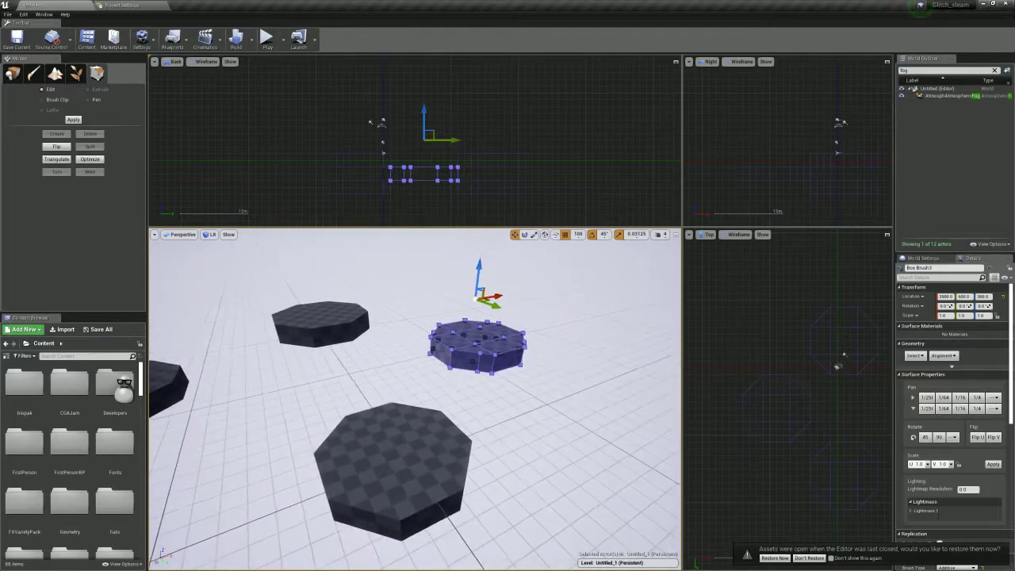
Shift the low platform at X 2000 to X 2300, Y 1800
left_click(440, 434)
key("f")
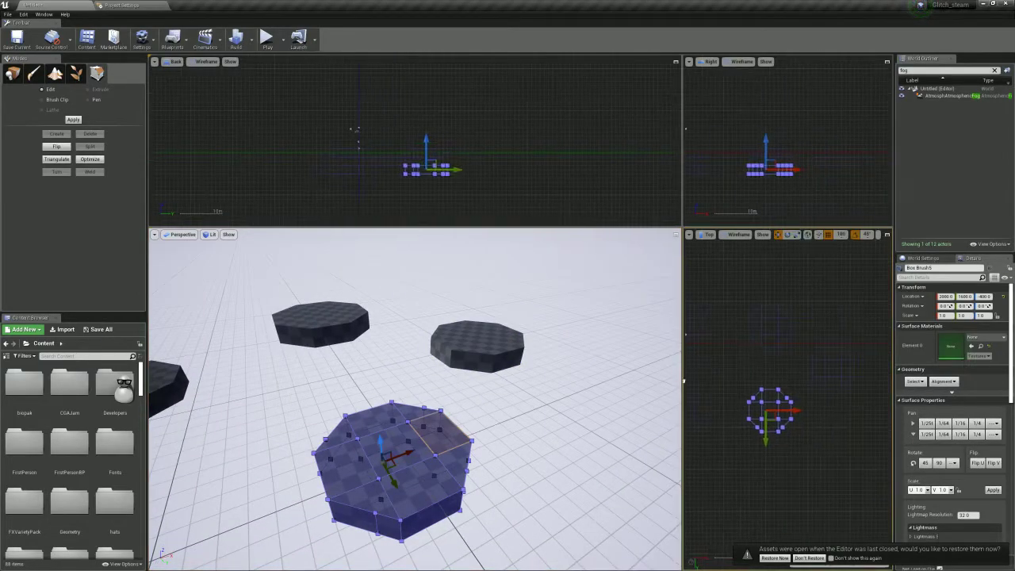
mouse_move(755, 421)
left_mouse_down()
mouse_move(778, 426)
mouse_move(767, 432)
left_mouse_up()
Add a box geometry brush and position it at X 3000, Y 900, Z 0 beside the outermost platform
key("shift+1")
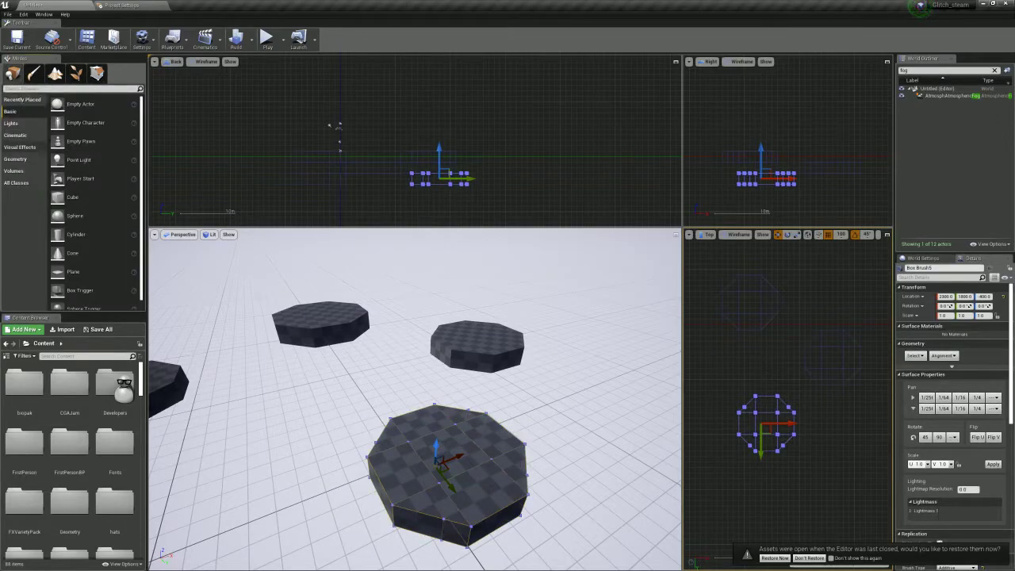
left_click(15, 158)
mouse_move(69, 104)
left_mouse_down()
mouse_move(502, 320)
mouse_move(469, 333)
left_mouse_up()
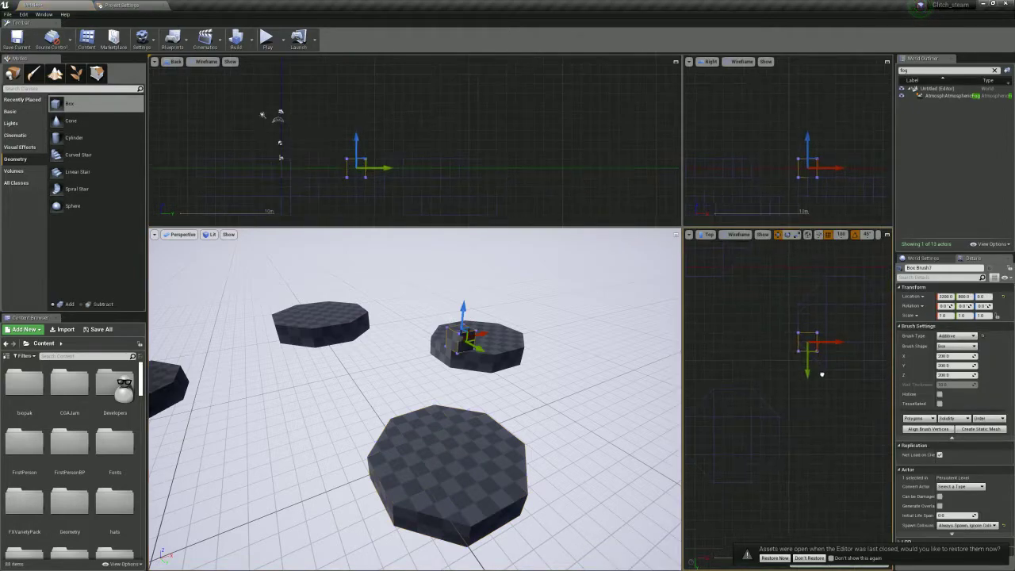
key("shift+5")
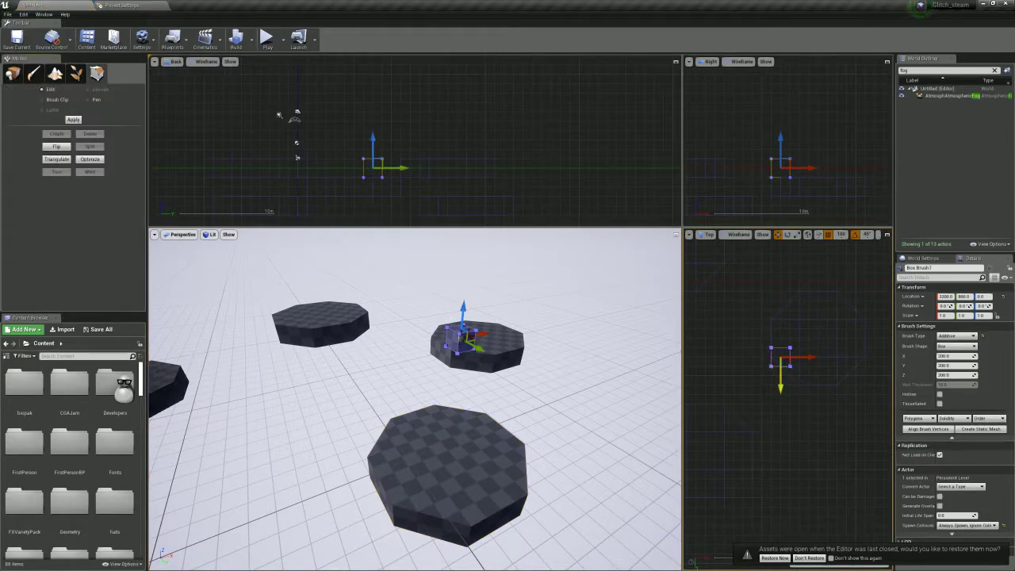
mouse_move(806, 369)
left_mouse_down()
mouse_move(797, 370)
mouse_move(800, 391)
left_mouse_up()
Reshape the box into a diagonal bridge by moving its corner vertices to the facing edges of the outermost and low platforms
left_click(770, 375)
left_click(752, 376)
left_click_drag(758, 382, 759, 439)
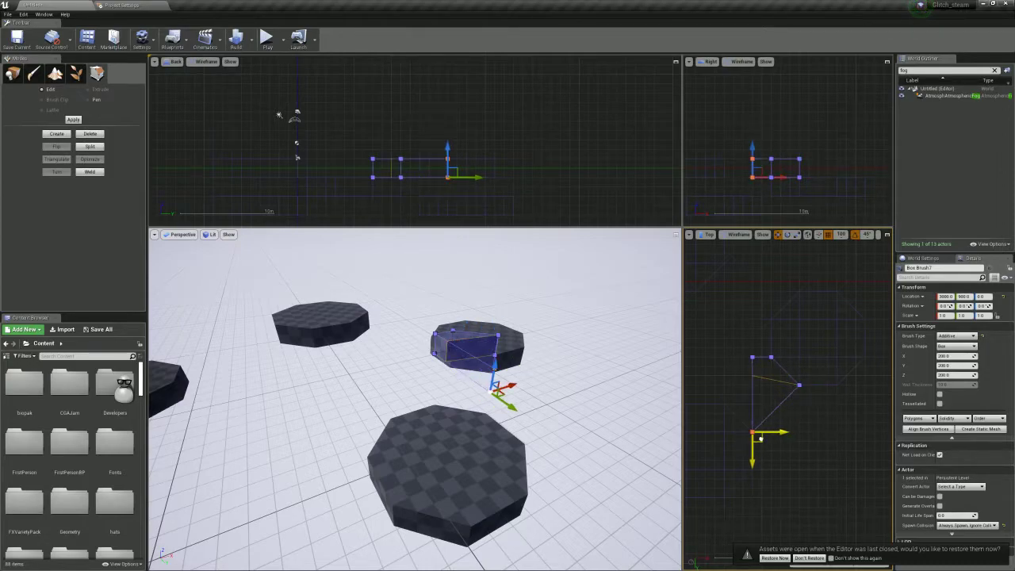
left_click(752, 358)
left_click_drag(756, 367, 729, 413)
right_click_drag(603, 397, 539, 424)
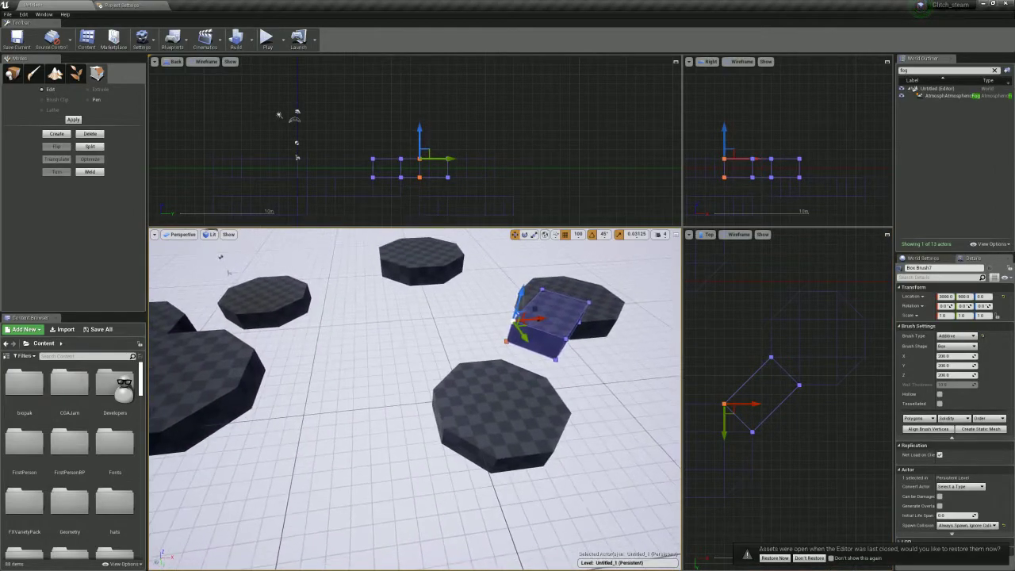
Duplicate the bridge, rotate the copy a quarter turn and place it on the opposite diagonal side of the outermost platform
left_click(537, 307)
mouse_move(773, 427)
right_mouse_down()
mouse_move(785, 451)
mouse_move(851, 491)
mouse_move(903, 469)
mouse_move(717, 470)
mouse_move(788, 484)
right_mouse_up()
scroll(850, 491, "down", 5)
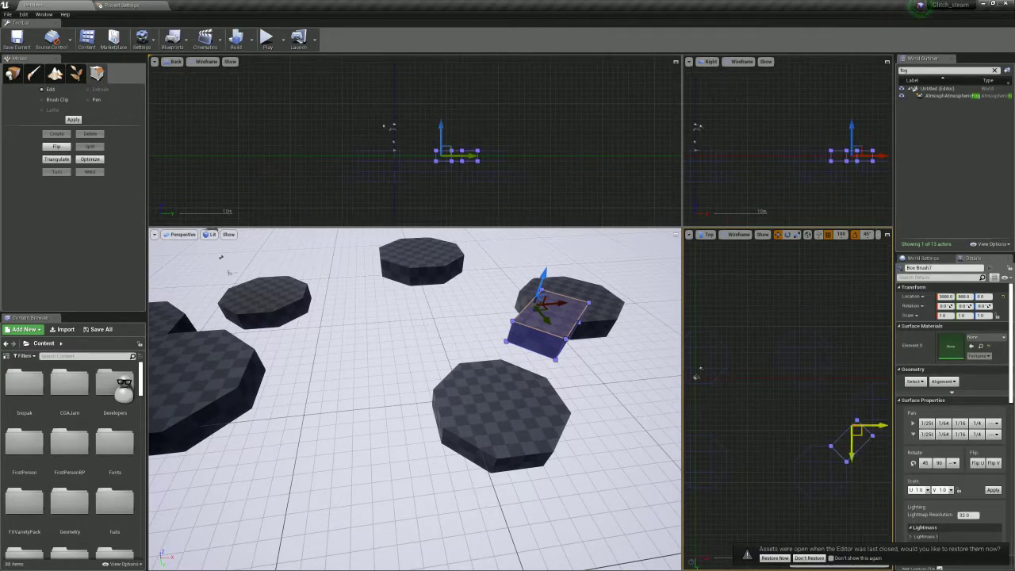
mouse_move(852, 449)
left_mouse_down("alt")
mouse_move(851, 423)
mouse_move(816, 438)
left_mouse_up("alt")
key("e")
key("w")
left_click_drag(860, 408, 877, 387)
Move the high platform at Y -400 to X 2300, Y -600 so it meets the duplicated bridge
left_click(829, 355)
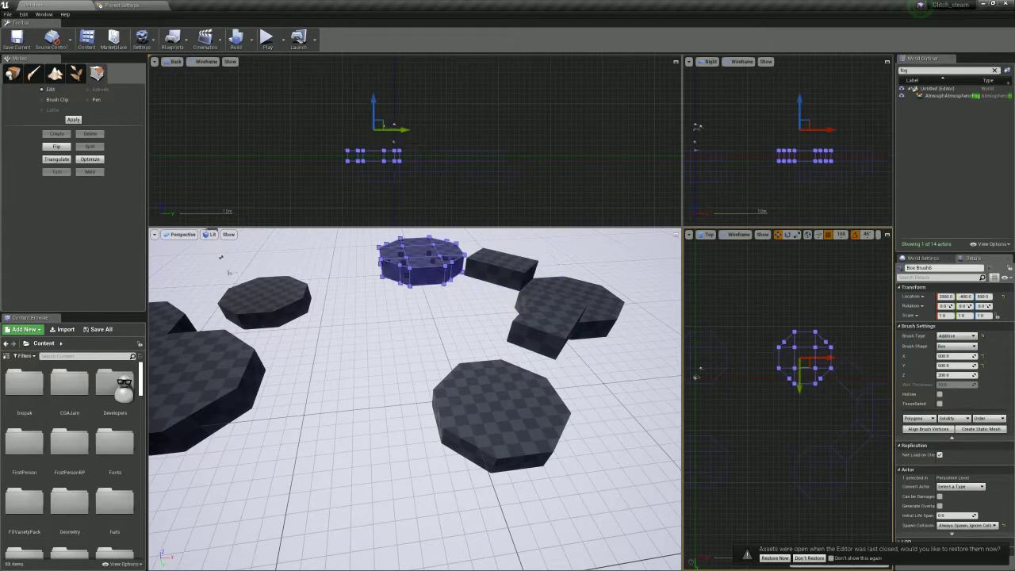
mouse_move(804, 360)
left_mouse_down()
mouse_move(817, 351)
mouse_move(723, 313)
mouse_move(713, 321)
left_mouse_up()
mouse_move(507, 357)
right_mouse_down()
mouse_move(531, 342)
mouse_move(484, 305)
mouse_move(486, 315)
mouse_move(507, 303)
mouse_move(501, 311)
right_mouse_up()
Slope the duplicated bridge by lowering its end vertices at the outermost platform
left_click(555, 412)
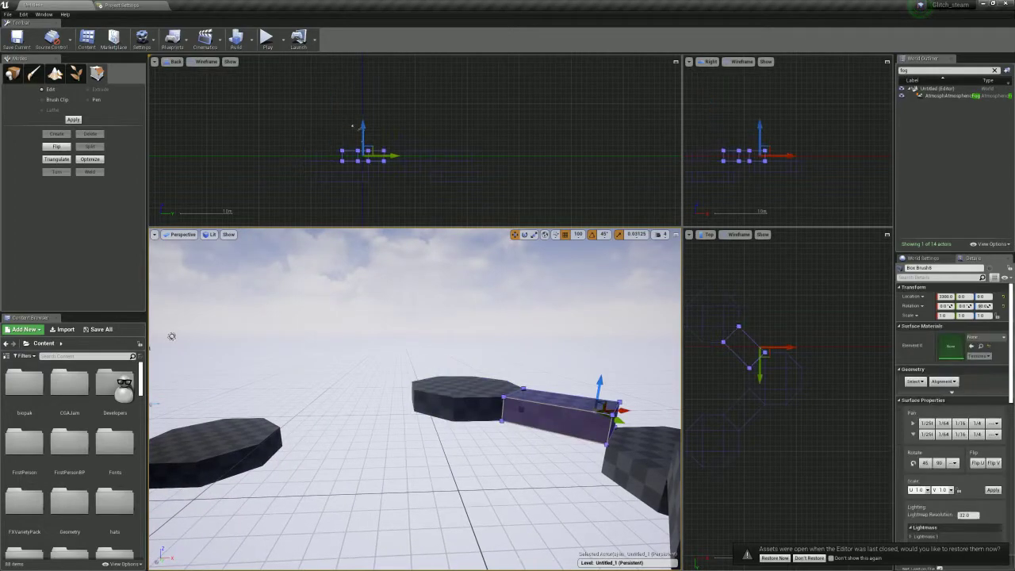
left_click_drag(620, 401, 619, 429)
right_click_drag(761, 416, 717, 444)
mouse_move(554, 420)
right_mouse_down()
mouse_move(665, 424)
mouse_move(449, 412)
right_mouse_up()
Lower the first bridge to Z -400, level with the low platform
left_click(428, 347)
left_click_drag(431, 349, 430, 352)
mouse_move(431, 351)
right_mouse_down()
mouse_move(412, 377)
mouse_move(420, 309)
mouse_move(430, 307)
right_mouse_up()
Raise the first bridge's end vertices at the outermost platform to form a ramp
right_click_drag(761, 420, 762, 420)
left_click(720, 432)
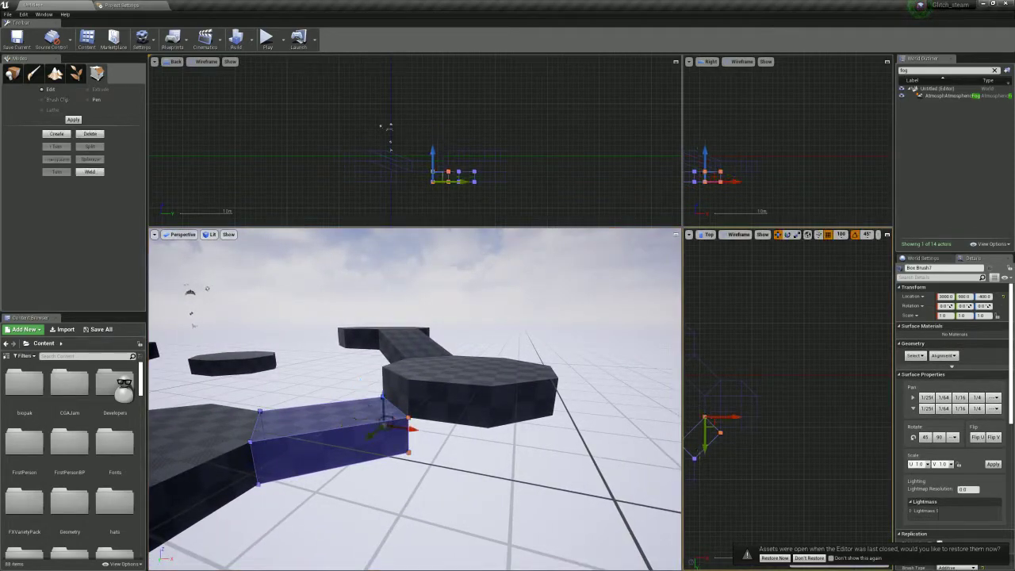
left_click_drag(555, 444, 555, 428)
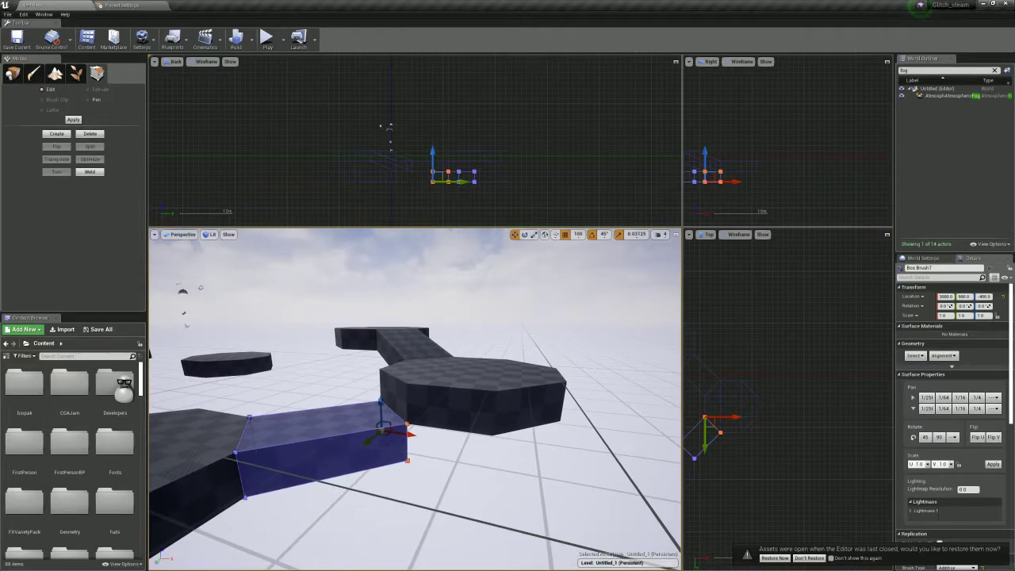
left_click_drag(380, 399, 379, 370)
mouse_move(380, 371)
right_mouse_down()
mouse_move(341, 372)
mouse_move(381, 341)
mouse_move(389, 349)
mouse_move(373, 353)
mouse_move(361, 341)
mouse_move(376, 363)
right_mouse_up()
Select the bottom vertices of the high platform at Y -600 and pull them down to form a tall column
left_click(412, 324)
left_click_drag(435, 179, 317, 158, "ctrl+alt")
right_click_drag(381, 356, 385, 341)
left_click_drag(449, 306, 448, 354)
mouse_move(448, 354)
right_mouse_down()
mouse_move(452, 341)
mouse_move(515, 358)
mouse_move(508, 373)
mouse_move(467, 361)
right_mouse_up()
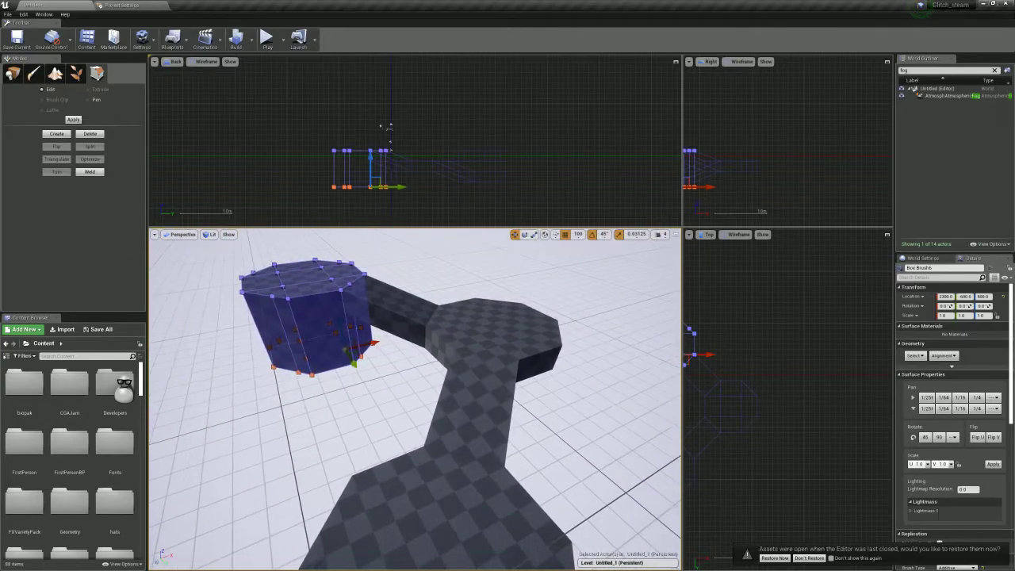
Duplicate the middle platform into the gap between the bridges and pull its upper corner vertices out to a point in plan
left_click(491, 337)
left_click_drag(507, 271, 358, 295, "alt")
right_click_drag(749, 446, 817, 458)
scroll(817, 457, "up", 3)
left_click_drag(748, 387, 733, 463)
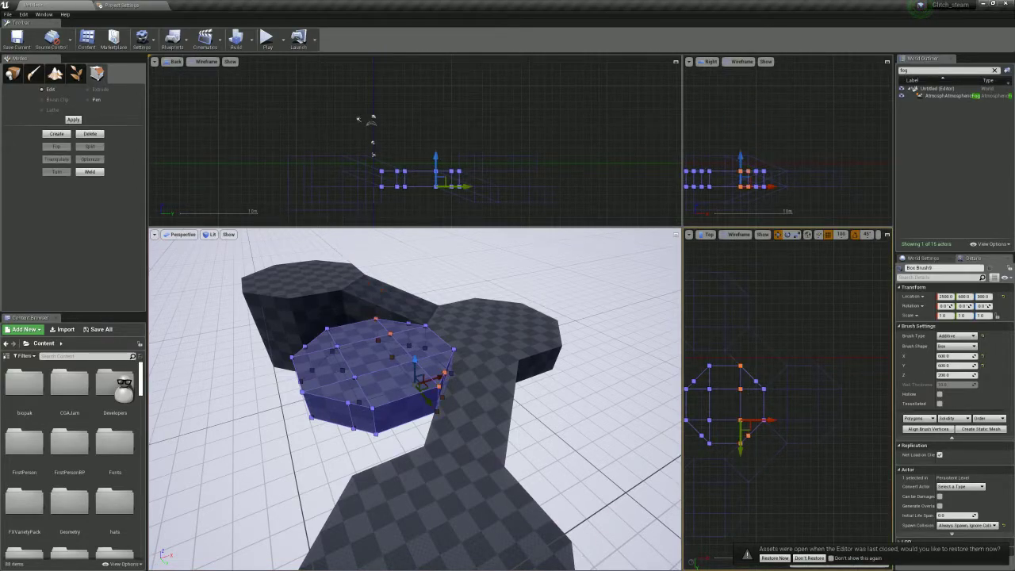
left_click_drag(771, 420, 725, 377)
left_click(724, 365)
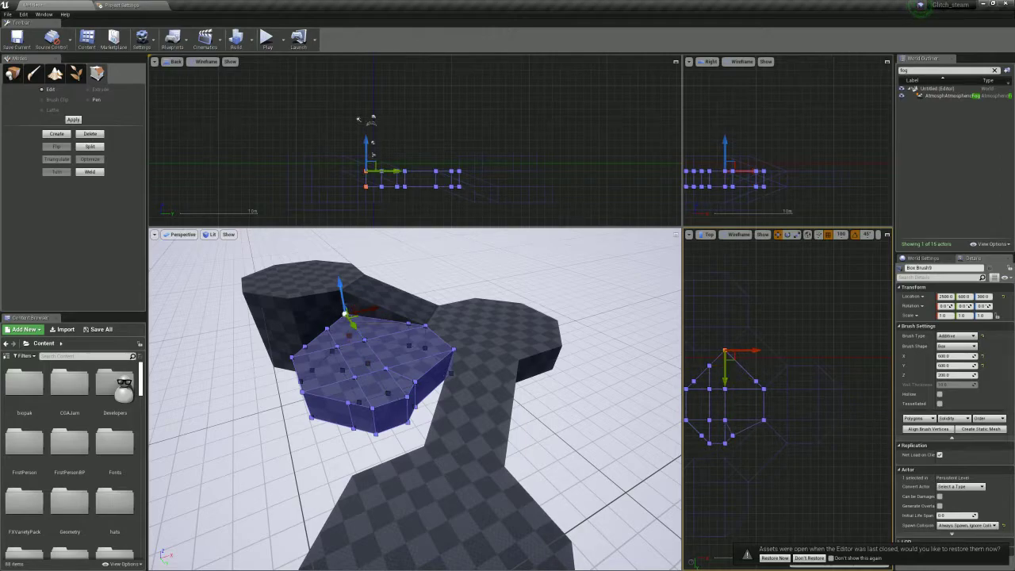
Shift the duplicate platform's lower corner vertices in plan and optimize the brush's faces
left_click(732, 436)
left_click_drag(734, 441, 732, 450)
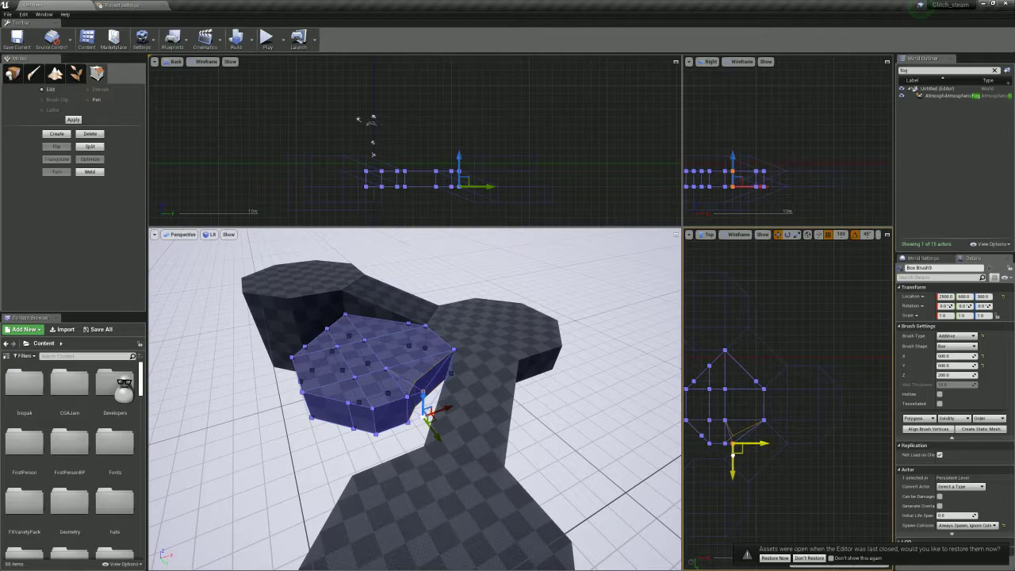
left_click(754, 455)
left_click(748, 432)
left_click(89, 159)
left_click(733, 443)
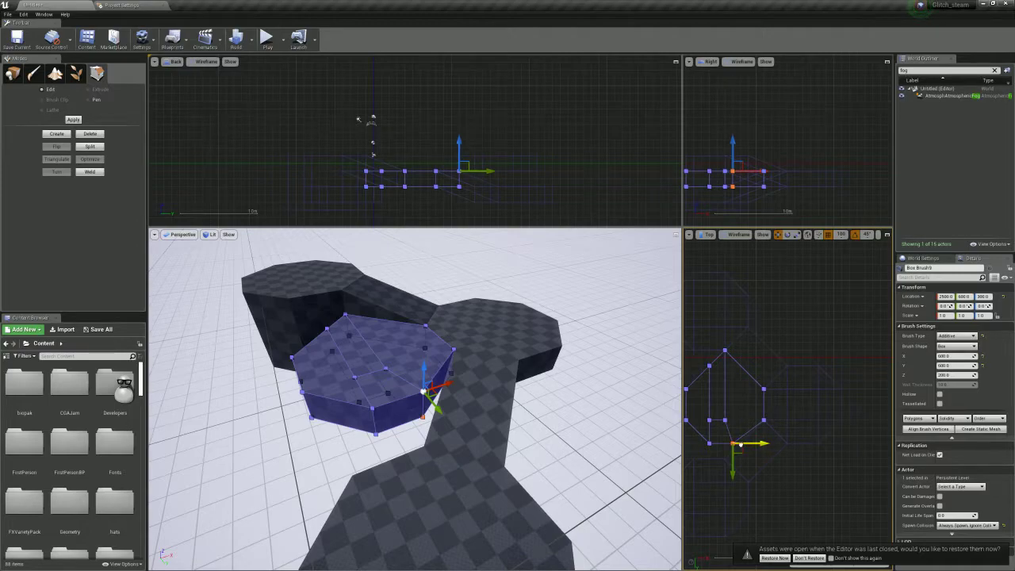
Delete the distorted duplicate platform from the gap between the bridges
left_click(475, 396)
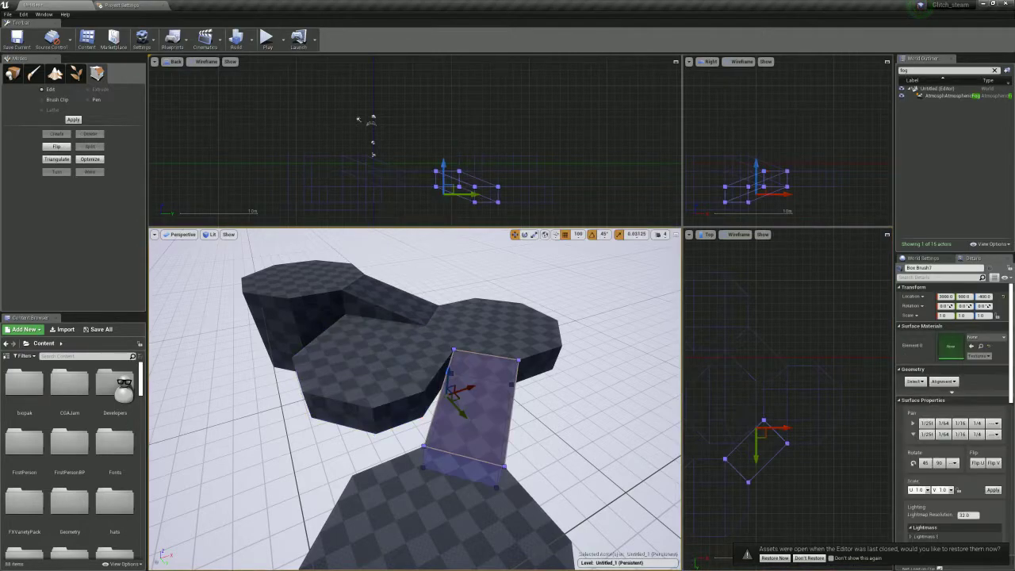
left_click(408, 350)
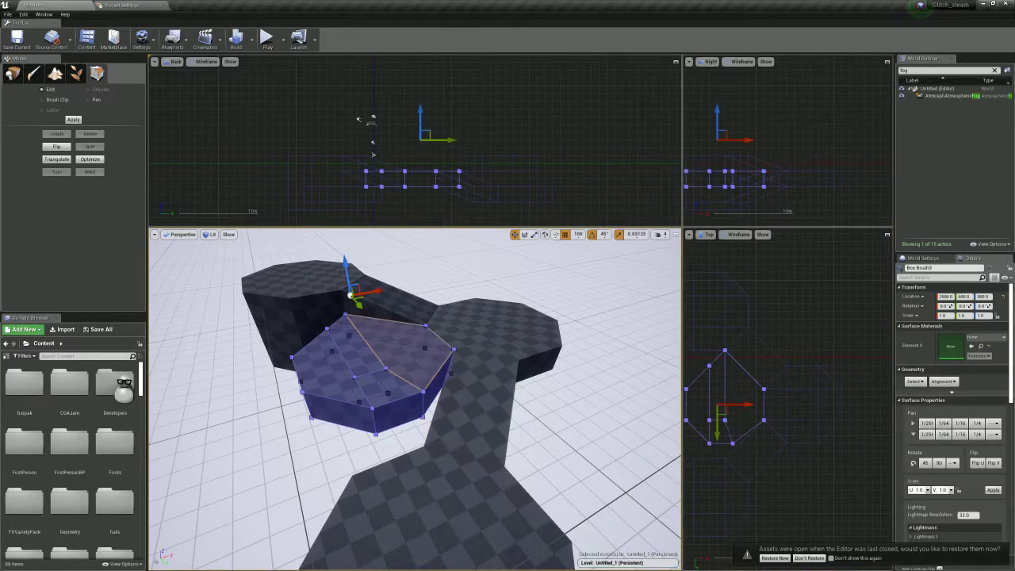
right_click_drag(781, 424, 823, 441)
left_click(475, 397)
left_click(404, 351)
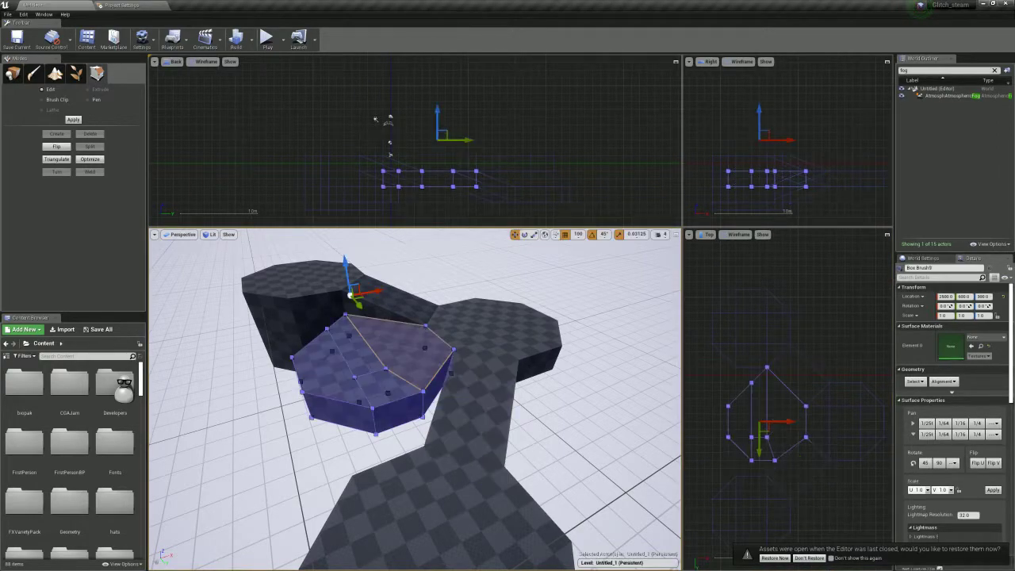
key("Delete")
Duplicate the middle platform again into the gap between the bridges and optimize the copy into a clean octagon
left_click(459, 334)
left_click_drag(859, 422, 781, 422, "alt")
left_click(598, 412)
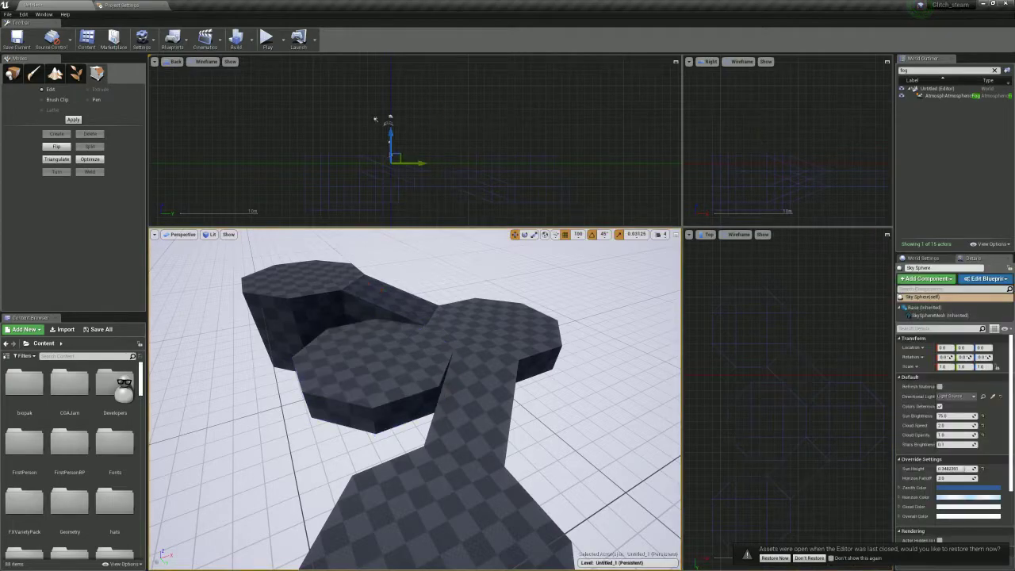
left_click(470, 404)
left_click(398, 384)
left_click(89, 159)
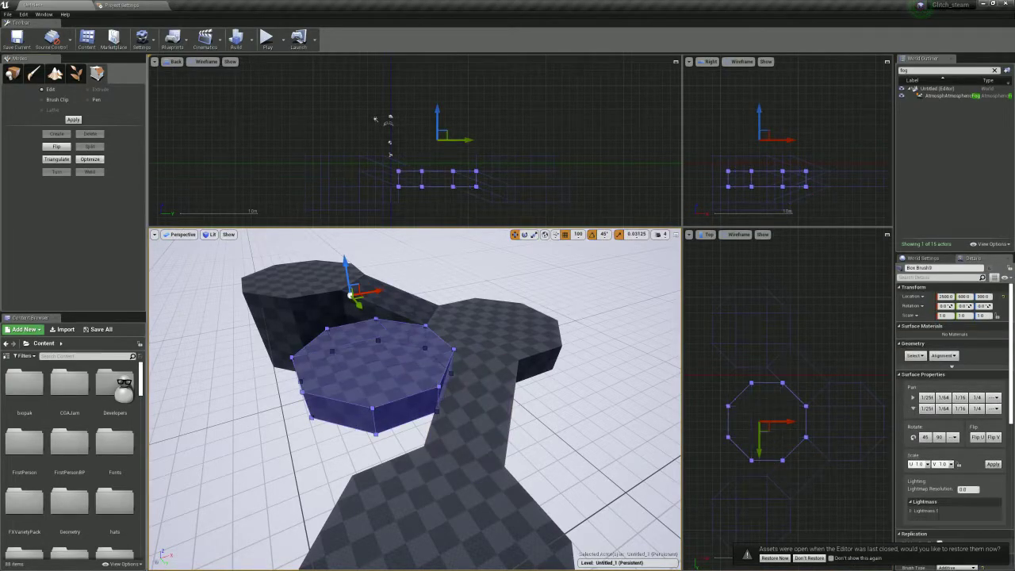
Pull two opposite corners of the central octagon outward diagonally so that both come to a point between the platforms
left_click(781, 459)
left_click_drag(788, 465, 772, 481)
left_click(782, 383)
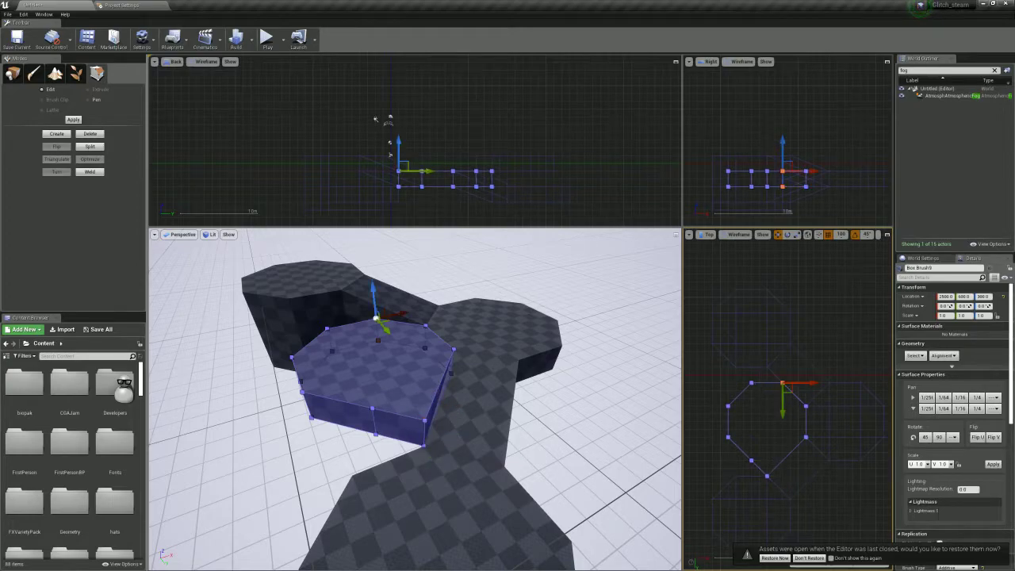
left_click_drag(794, 388, 778, 372)
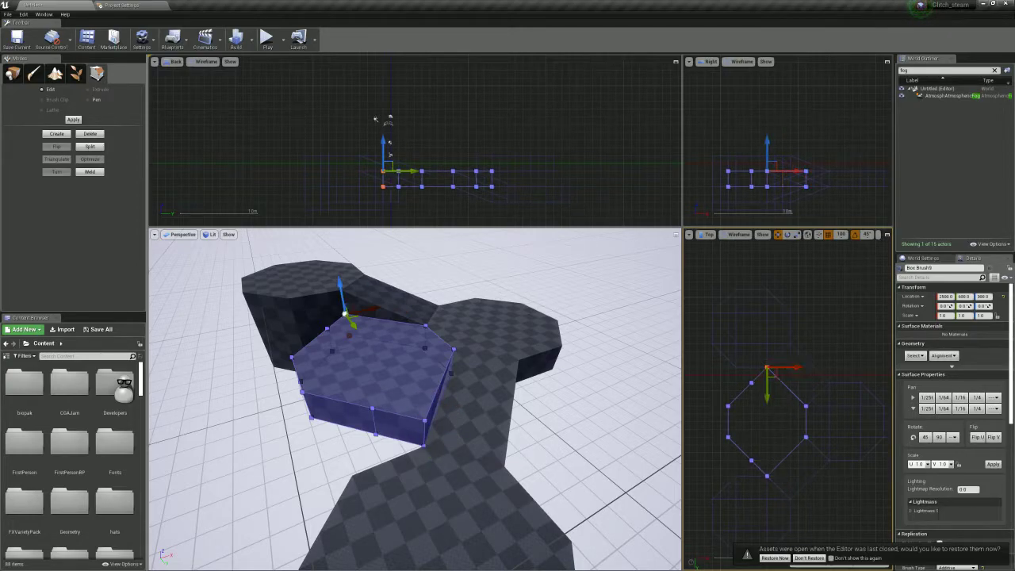
Try to move the central brush's outer corner vertices inward in line with its points, then undo the moves
left_click_drag(754, 435, 755, 435)
left_click(751, 459, "ctrl")
left_click_drag(780, 383, 795, 385)
left_click_drag(741, 454, 740, 455)
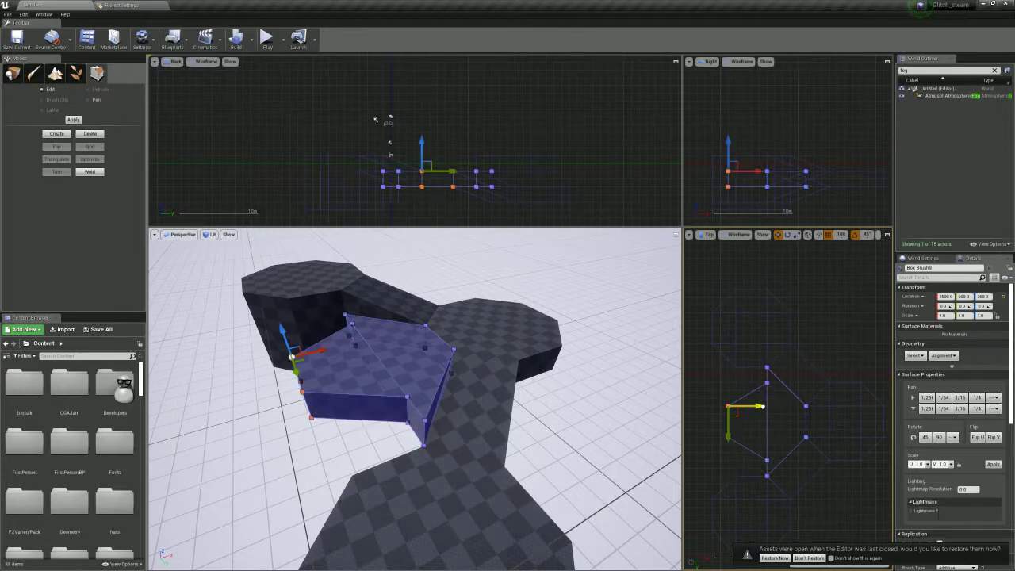
key("ctrl+z")
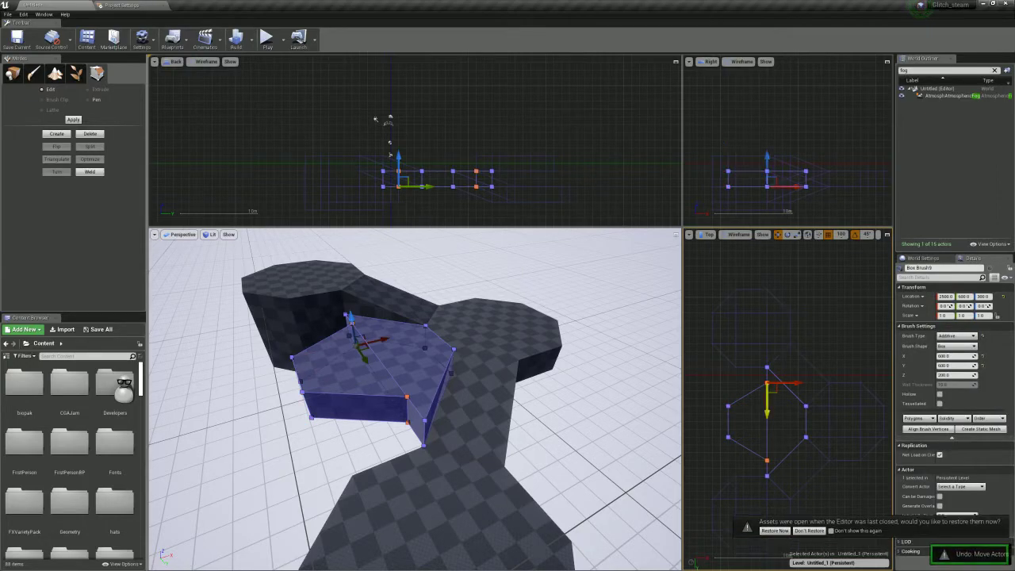
key("ctrl+z")
Flatten the outer side of the central brush by moving its two outermost corners inward, and optimize the brush
left_click_drag(734, 441, 734, 442)
left_click_drag(753, 406, 778, 409)
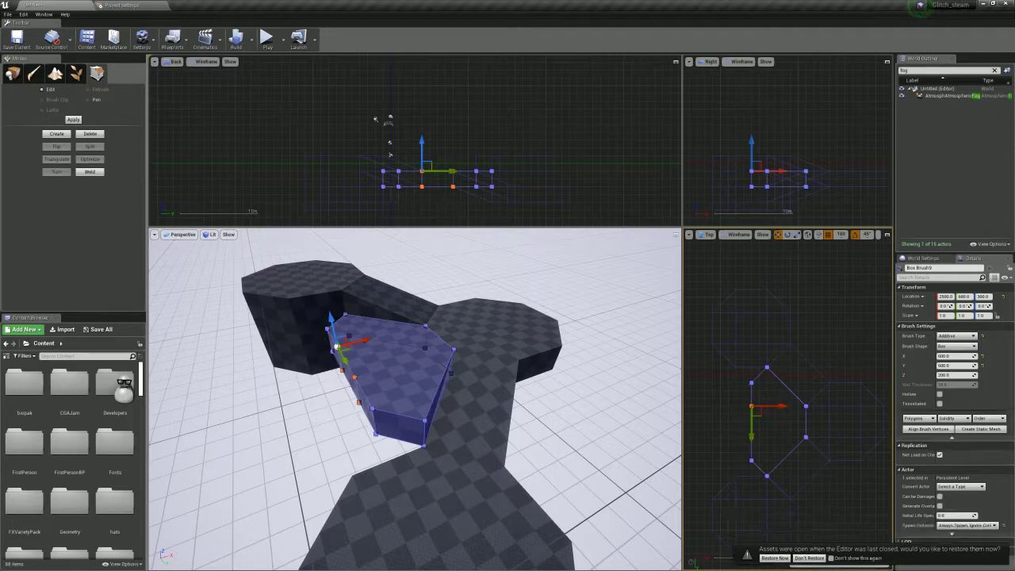
left_click(587, 420)
left_click(400, 364)
left_click(90, 160)
Try to move the central brush's flat side farther inward in line with its two points, then undo it
left_click_drag(726, 350, 756, 472)
left_click_drag(776, 383, 793, 383)
left_click(478, 381)
left_click(412, 357)
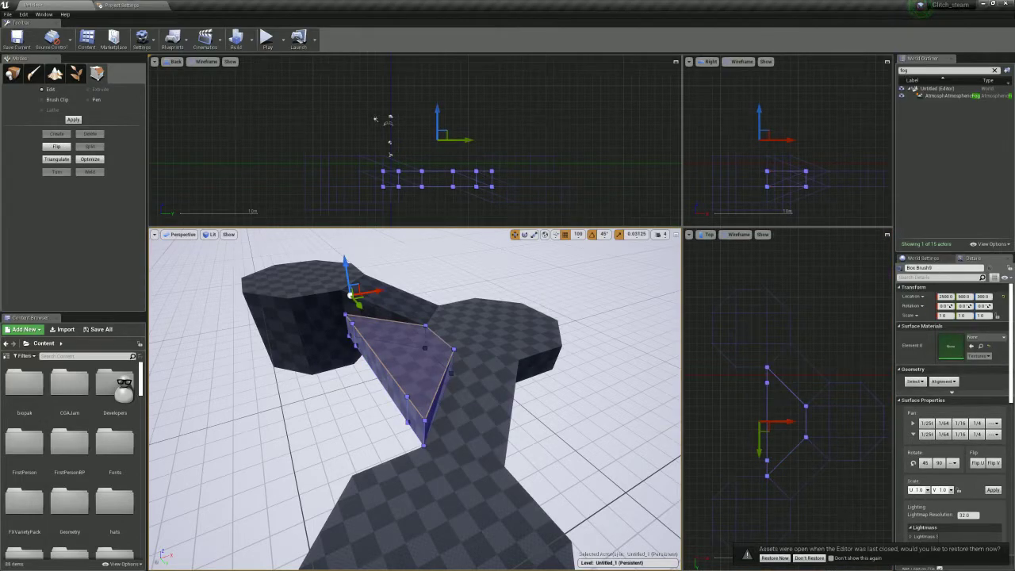
key("ctrl+z")
key("ctrl+z")
key("ctrl+z")
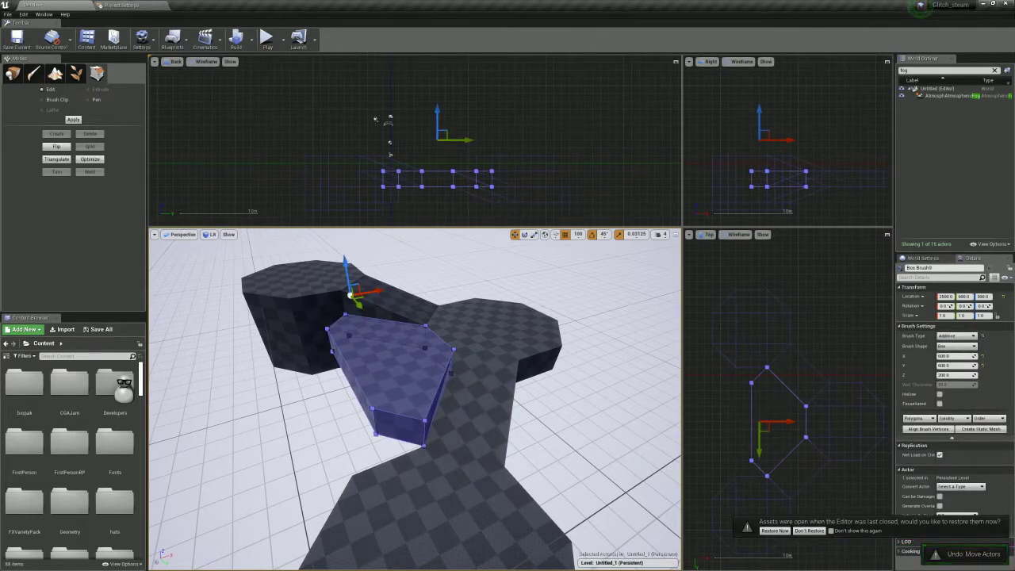
Raise the central brush's top vertices and pull its bottom vertices down to form a tall pillar
left_click_drag(346, 148, 587, 177)
left_click_drag(322, 299, 305, 194)
left_click_drag(568, 168, 349, 208)
mouse_move(356, 333)
right_mouse_down()
mouse_move(369, 269)
mouse_move(358, 255)
right_mouse_up()
left_click_drag(408, 374, 409, 432)
mouse_move(409, 432)
right_mouse_down()
mouse_move(389, 455)
mouse_move(396, 523)
mouse_move(451, 519)
mouse_move(571, 405)
right_mouse_up()
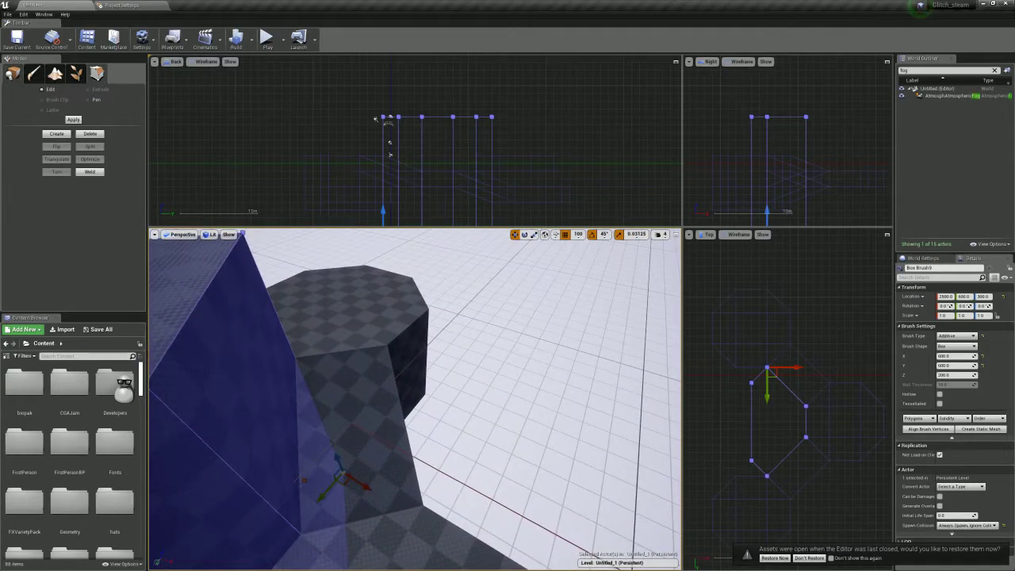
Place a Player Start on the sloped bridge beside the pillar and adjust its orientation and position
left_click(13, 74)
left_click(39, 89)
type("start")
mouse_move(32, 104)
left_mouse_down()
mouse_move(344, 388)
mouse_move(387, 381)
left_mouse_up()
key("e")
right_click_drag(444, 396, 405, 372)
key("w")
mouse_move(462, 350)
left_mouse_down()
mouse_move(462, 339)
mouse_move(457, 367)
left_mouse_up()
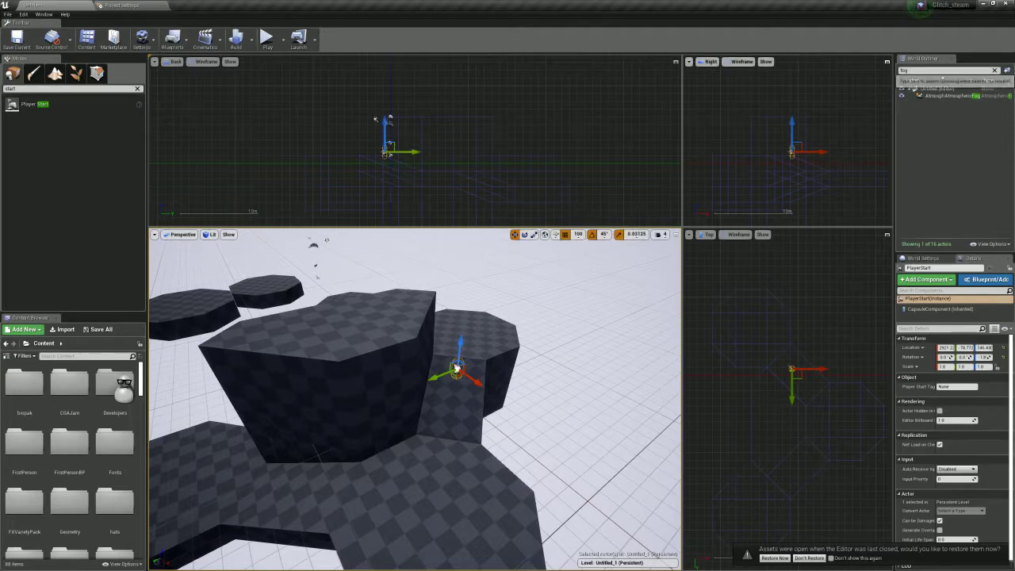
Find the level's Player Start actors by searching for "start" and delete the old one
left_click(942, 71)
type("start")
left_click(939, 96)
key("Delete")
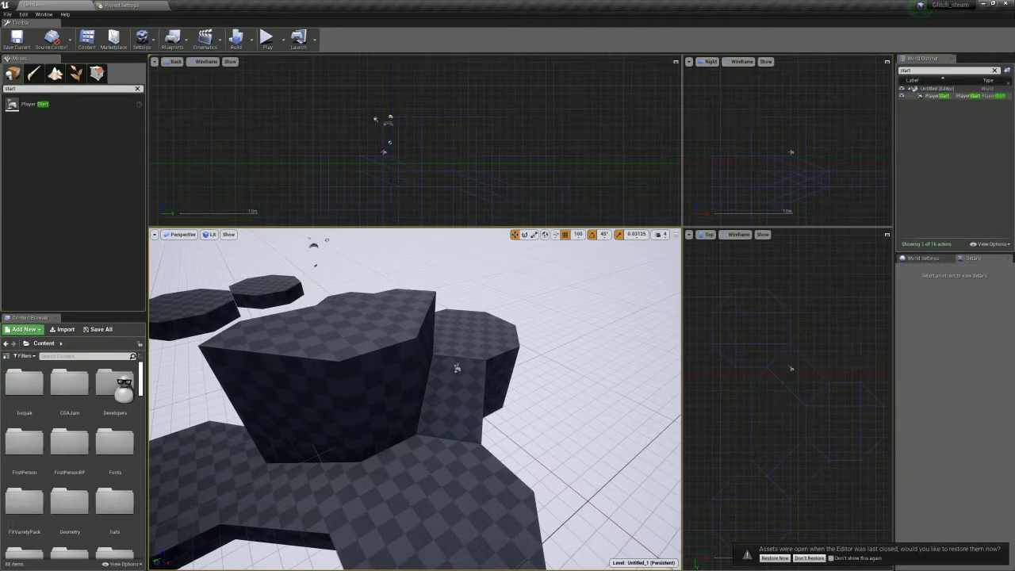
Move the nearest detached octagonal platform toward the connected group, to about X 500, Y 1400
right_click_drag(416, 396, 357, 385)
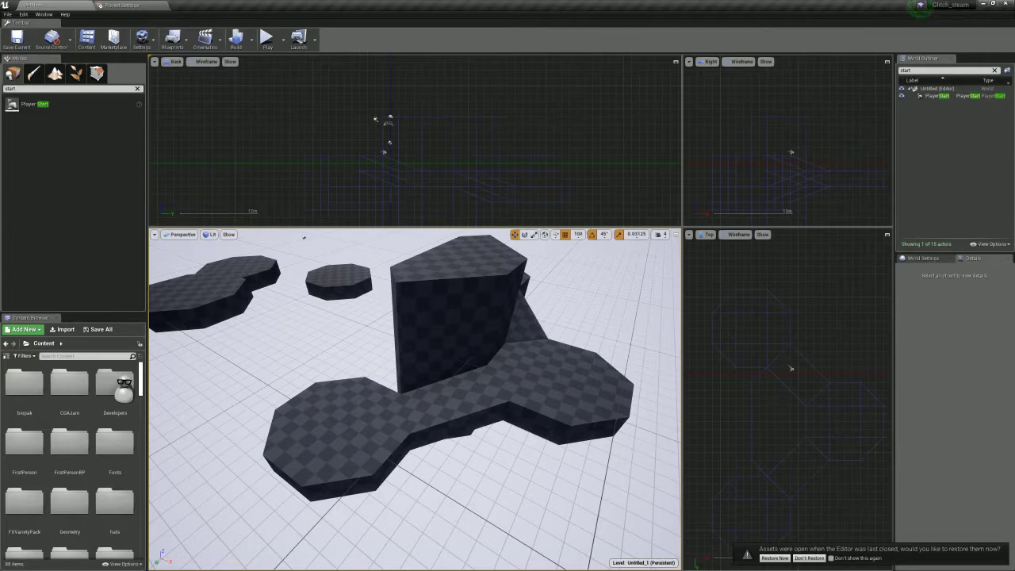
mouse_move(415, 400)
right_mouse_down()
mouse_move(424, 364)
mouse_move(396, 372)
mouse_move(444, 377)
mouse_move(404, 368)
mouse_move(392, 380)
right_mouse_up()
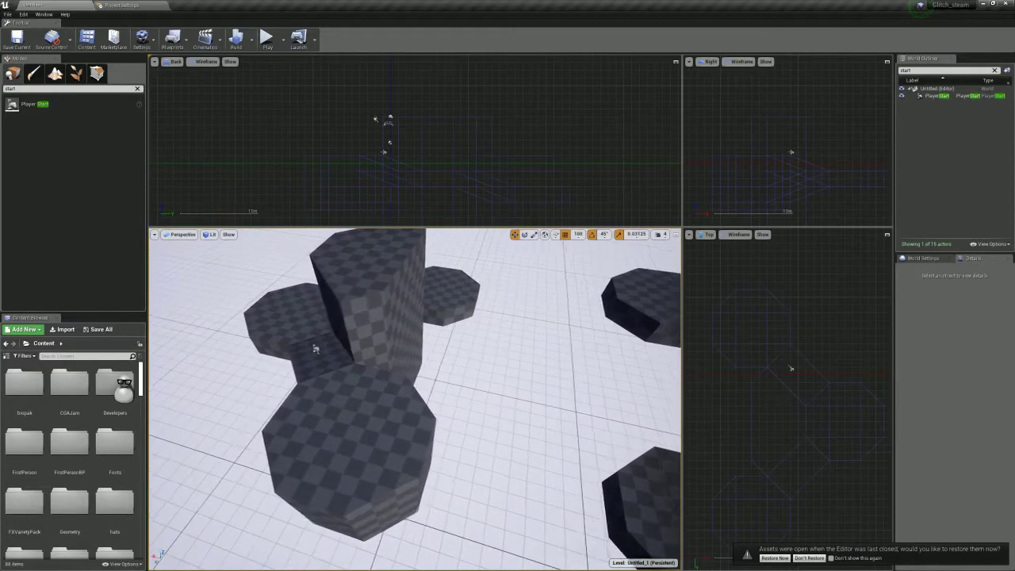
left_click(362, 423)
right_click_drag(361, 424, 420, 396)
left_click(519, 325)
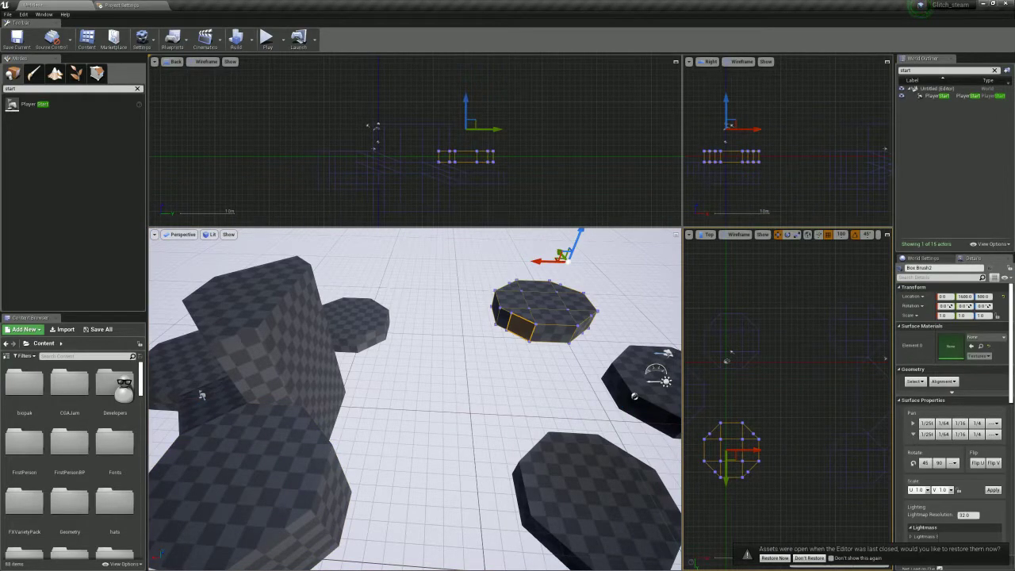
mouse_move(728, 453)
left_mouse_down()
mouse_move(816, 370)
mouse_move(762, 424)
mouse_move(713, 412)
left_mouse_up()
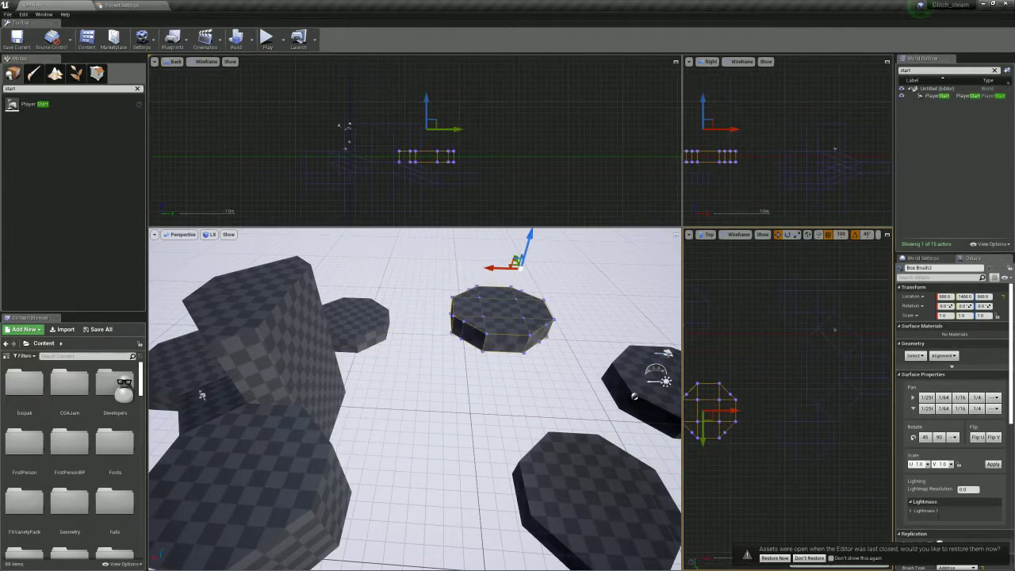
Duplicate the sloped low bridge to X 1800, Y -300, Z -400, leading out from the tall column platform
left_click(835, 329)
left_click(202, 394)
right_click_drag(414, 399, 453, 369)
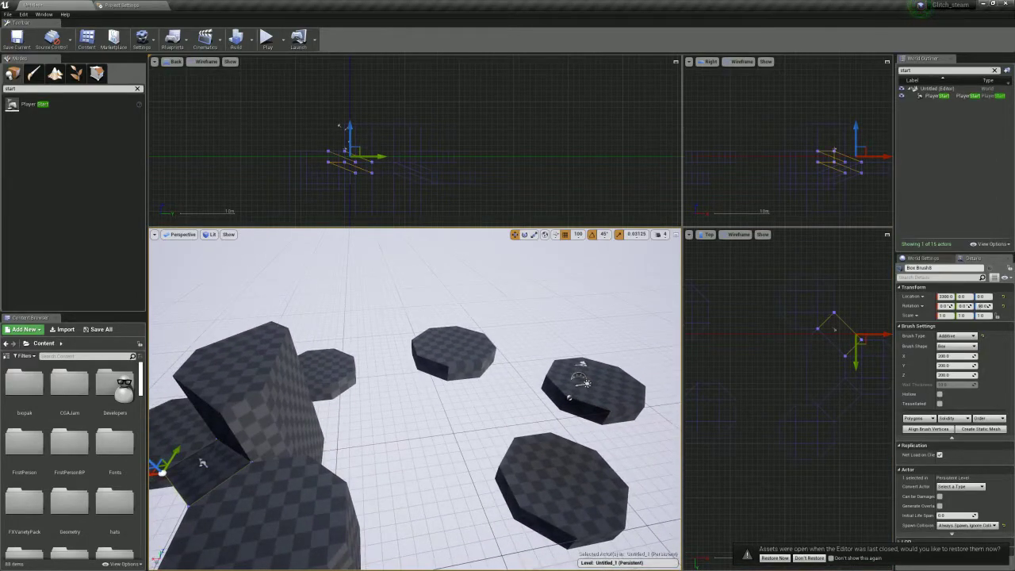
left_click(834, 329)
mouse_move(842, 386)
left_mouse_down("alt")
mouse_move(770, 335)
mouse_move(777, 322)
left_mouse_up("alt")
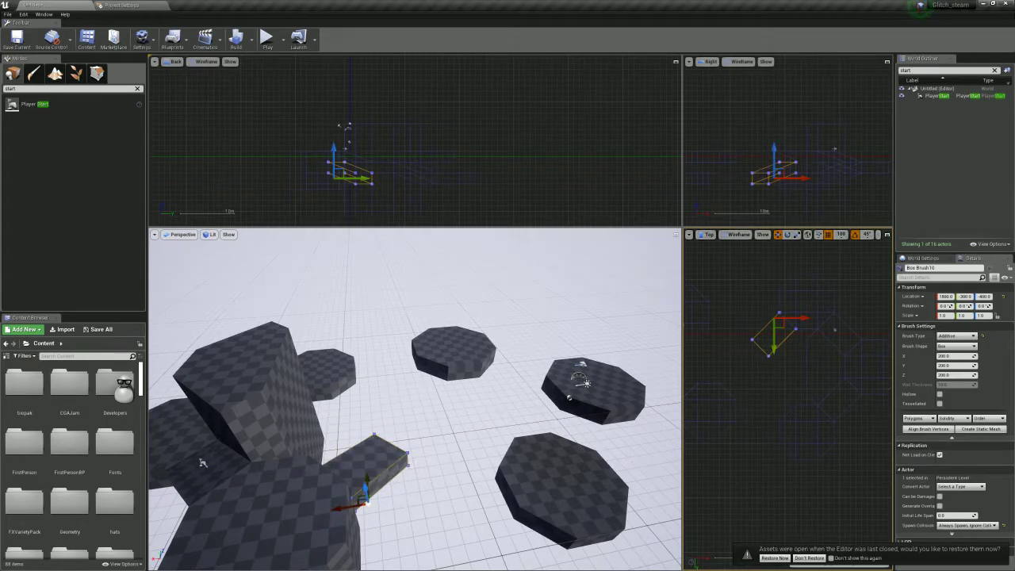
Raise the new bridge's far-end vertices to make it level and stretch that end outward
key("shift+5")
left_click_drag(763, 361, 775, 369)
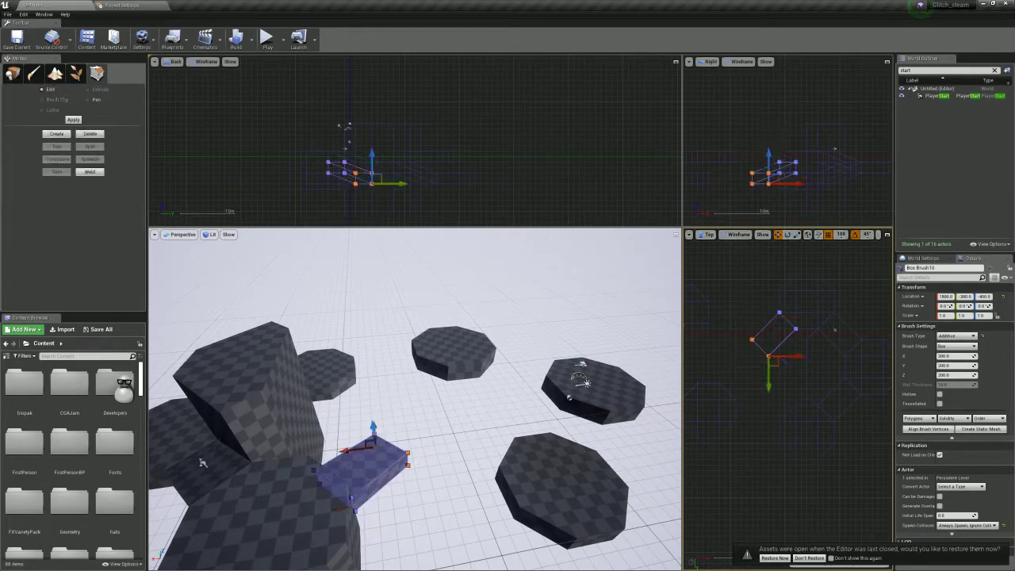
left_click_drag(371, 162, 371, 152)
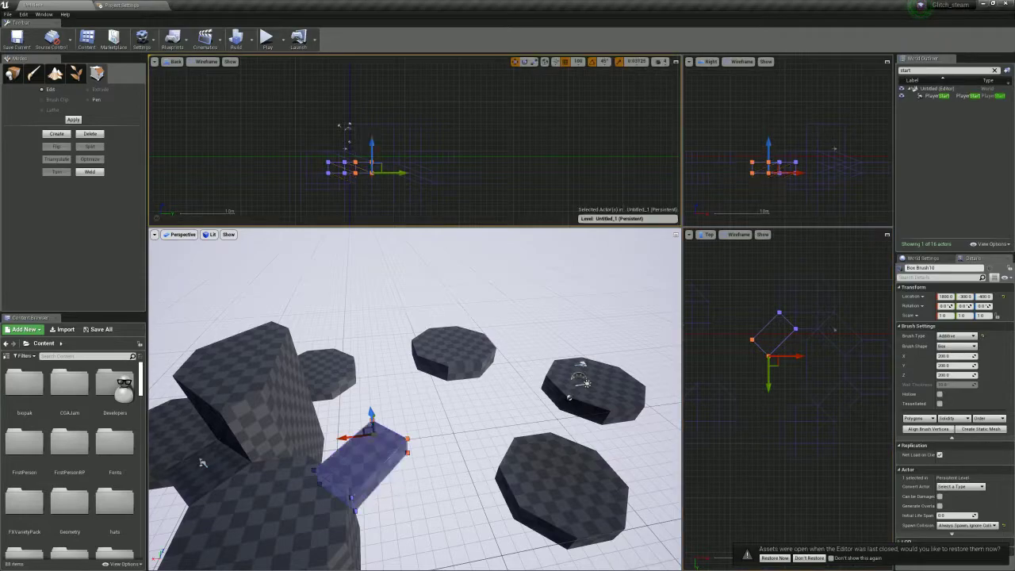
left_click(787, 377)
mouse_move(782, 363)
left_mouse_down()
mouse_move(748, 395)
mouse_move(762, 379)
left_mouse_up()
Move the detached platform toward the new bridge's far end and raise the bridge level with the platforms
left_click(734, 410)
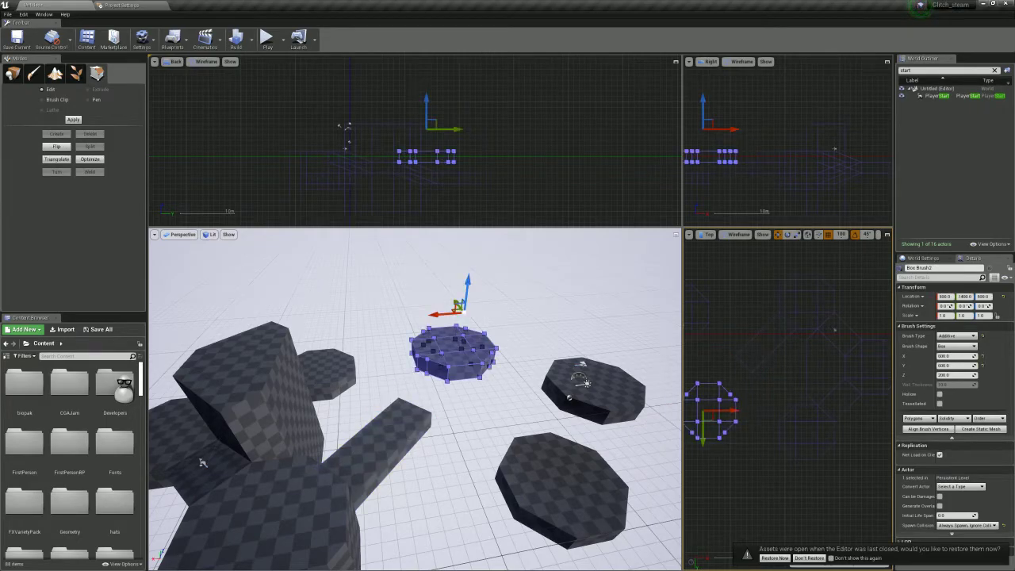
left_click_drag(710, 417, 728, 392)
mouse_move(590, 380)
right_mouse_down()
mouse_move(585, 309)
mouse_move(585, 349)
mouse_move(516, 352)
right_mouse_up()
left_click(453, 342)
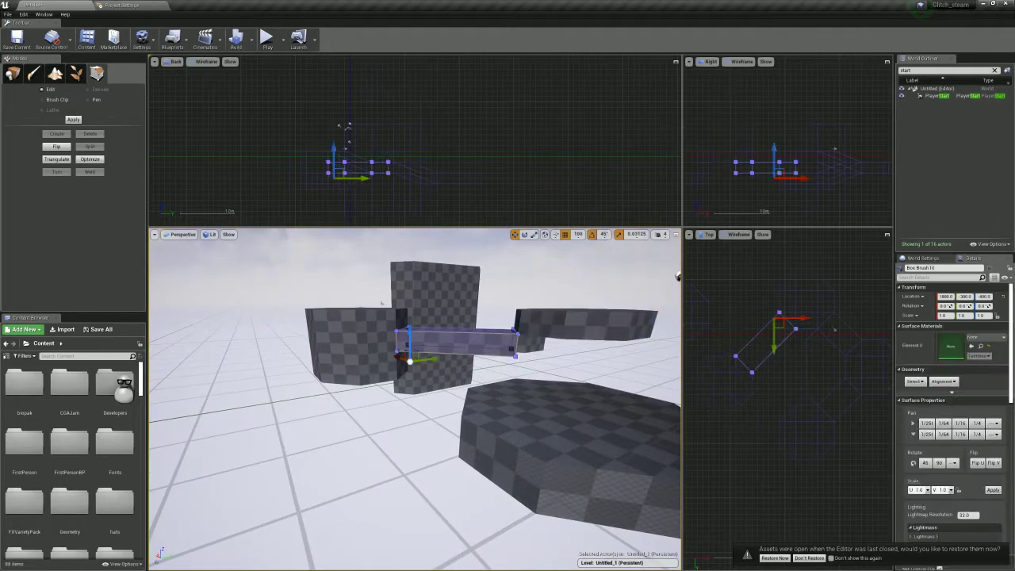
left_click_drag(410, 330, 410, 304)
Lower the sloped bridge's end vertices at the low platform and lower that platform to match
mouse_move(410, 304)
right_mouse_down()
mouse_move(459, 313)
mouse_move(468, 356)
mouse_move(508, 349)
mouse_move(460, 349)
mouse_move(508, 360)
mouse_move(523, 337)
mouse_move(448, 345)
mouse_move(468, 333)
mouse_move(492, 349)
mouse_move(463, 341)
mouse_move(492, 341)
mouse_move(483, 345)
mouse_move(472, 341)
mouse_move(493, 333)
right_mouse_up()
left_click(493, 329)
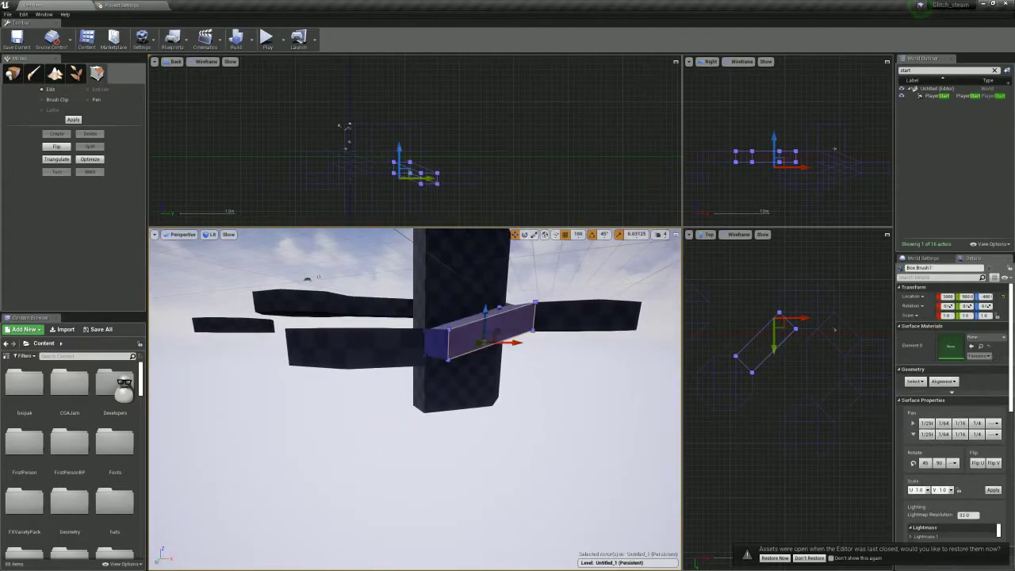
mouse_move(454, 170)
left_mouse_down()
mouse_move(412, 192)
mouse_move(437, 165)
left_mouse_up()
left_click(399, 346)
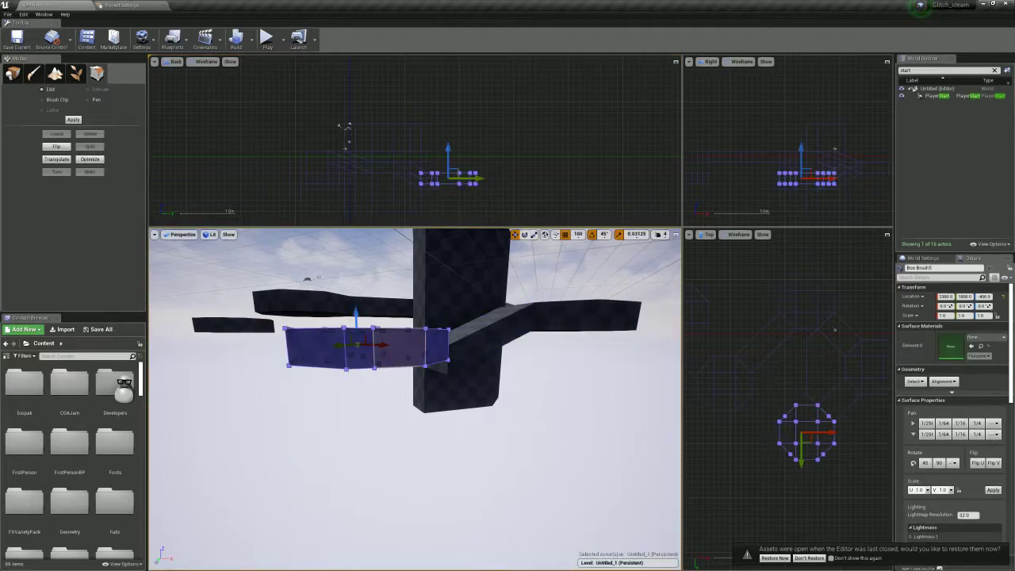
left_click_drag(356, 324, 356, 326)
Duplicate the sloped bridge beside the pillar onto the low platform at X 2100, Y 1200, Z -300
mouse_move(356, 326)
right_mouse_down()
mouse_move(420, 408)
mouse_move(443, 418)
mouse_move(502, 363)
right_mouse_up()
left_click(436, 350)
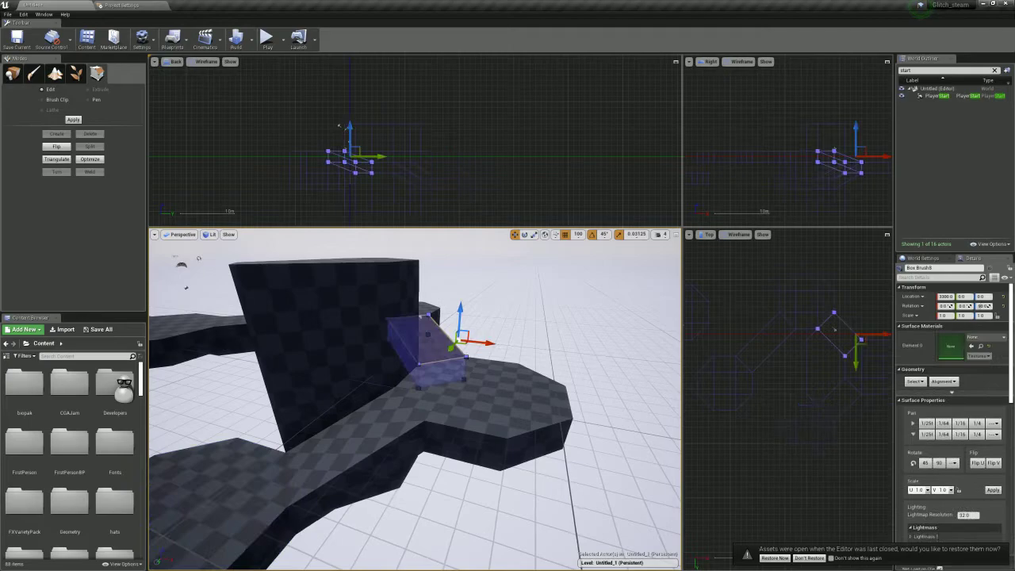
mouse_move(457, 345)
left_mouse_down("alt")
mouse_move(233, 365)
mouse_move(220, 375)
left_mouse_up("alt")
right_click_drag(219, 375, 144, 389)
left_click_drag(420, 292, 419, 349)
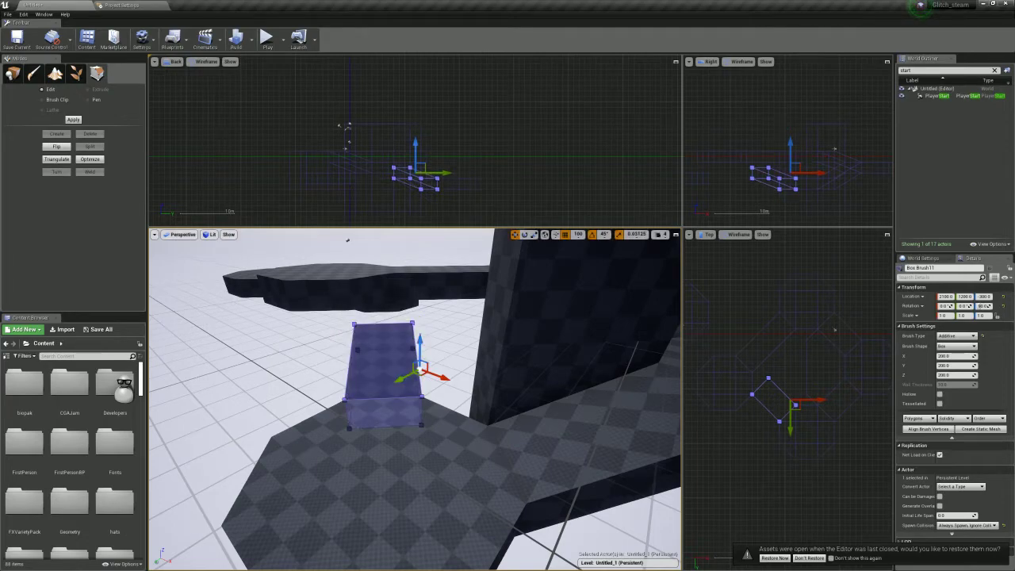
Lower the duplicated bridge's far-end vertices beside the pillar so it slopes downward away from the low platform
mouse_move(422, 353)
right_mouse_down()
mouse_move(401, 366)
mouse_move(383, 306)
right_mouse_up()
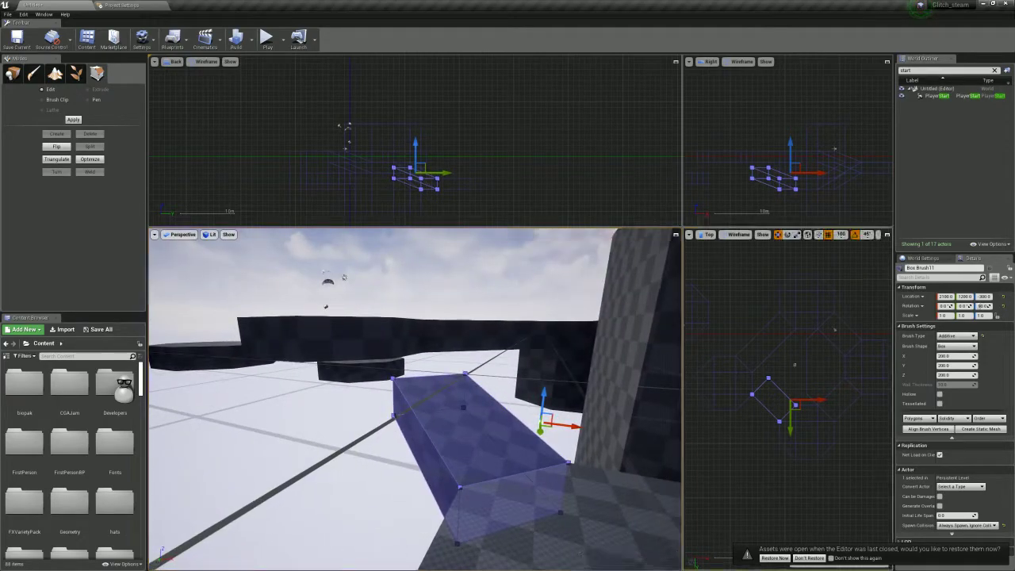
left_click_drag(795, 364, 743, 396, "ctrl+alt")
mouse_move(507, 397)
right_mouse_down()
mouse_move(463, 400)
mouse_move(482, 353)
right_mouse_up()
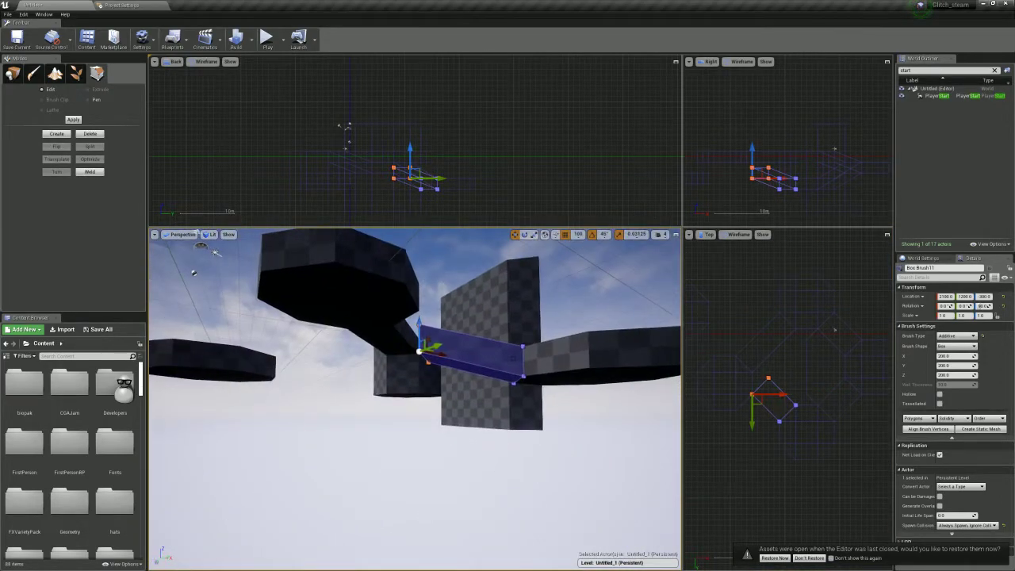
left_click_drag(419, 331, 419, 390)
mouse_move(420, 390)
right_mouse_down()
mouse_move(345, 468)
mouse_move(401, 398)
mouse_move(389, 401)
right_mouse_up()
Duplicate the upper octagonal platform, lower the copy, and place it at the descending bridge's far end at X 1100, Y 600
left_click(414, 317)
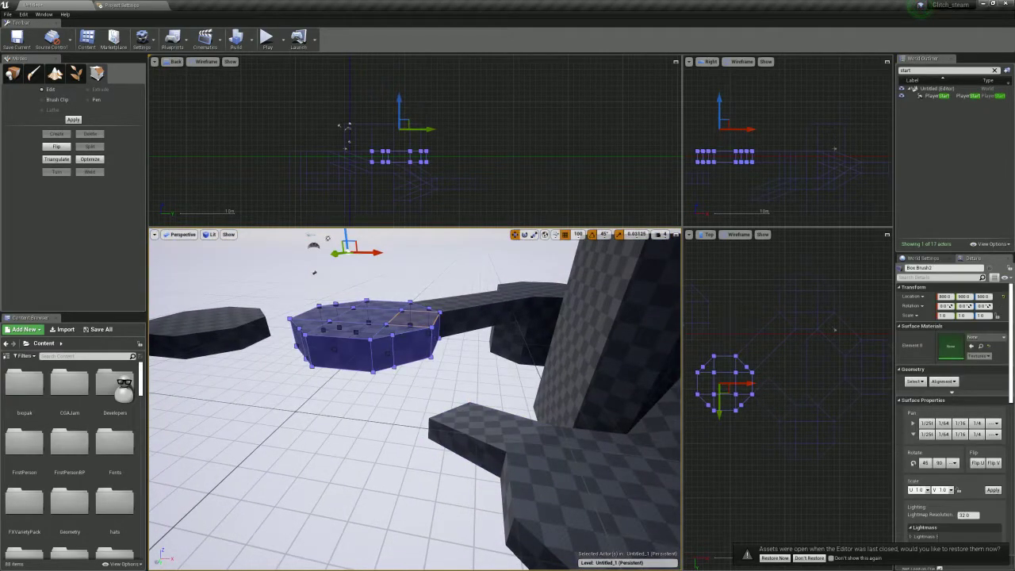
left_click_drag(346, 243, 353, 313, "alt")
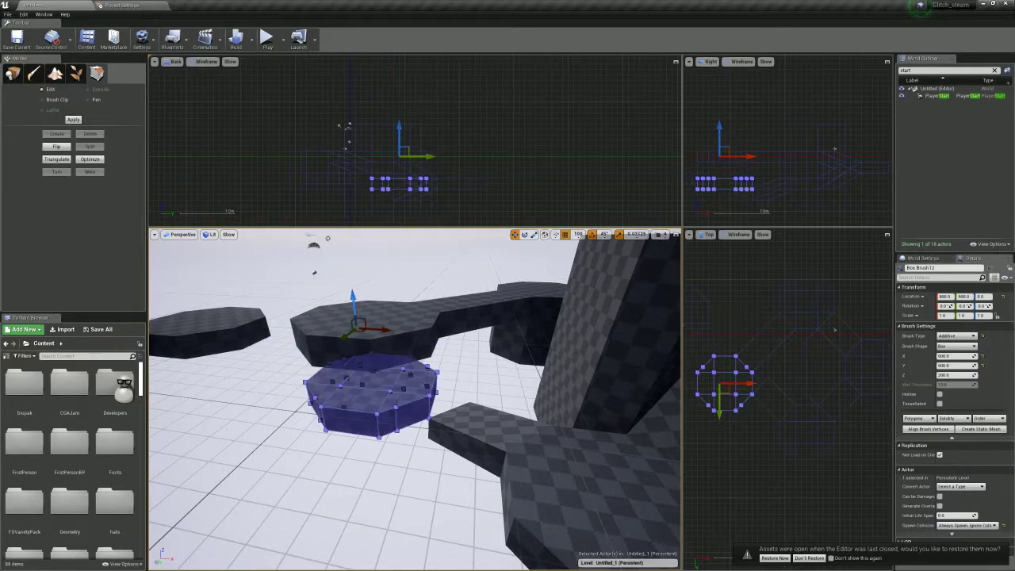
left_click_drag(724, 388, 740, 372)
right_click_drag(507, 389, 533, 366)
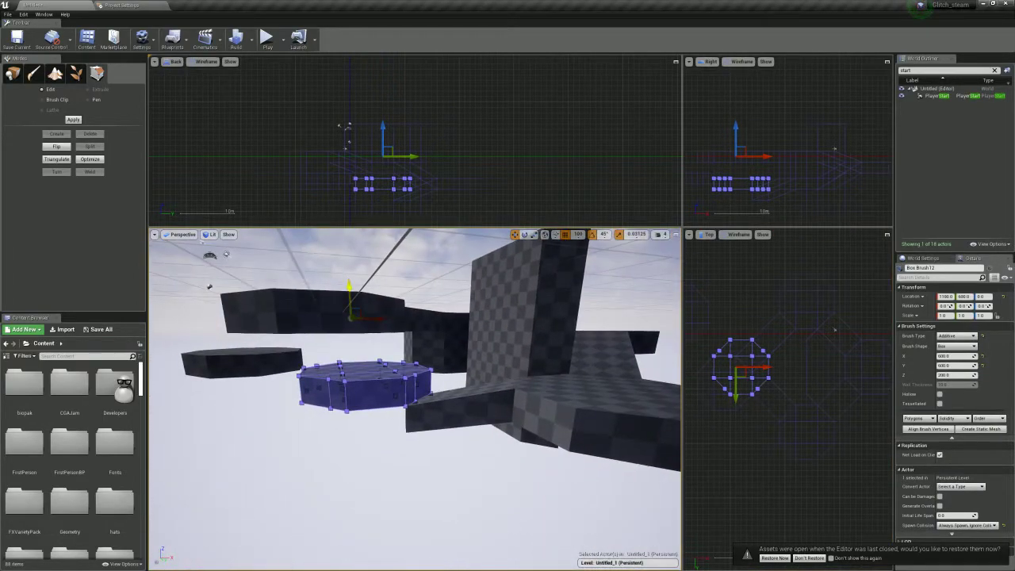
mouse_move(414, 401)
right_mouse_down()
mouse_move(476, 397)
mouse_move(420, 432)
mouse_move(377, 440)
mouse_move(404, 450)
mouse_move(408, 472)
mouse_move(420, 467)
mouse_move(414, 495)
mouse_move(408, 467)
mouse_move(389, 451)
mouse_move(253, 416)
right_mouse_up()
right_click_drag(326, 342, 331, 333)
Duplicate the descending bridge and place the copy on the new low platform's far side at X 900, Y 0, Z -500
left_click(331, 334)
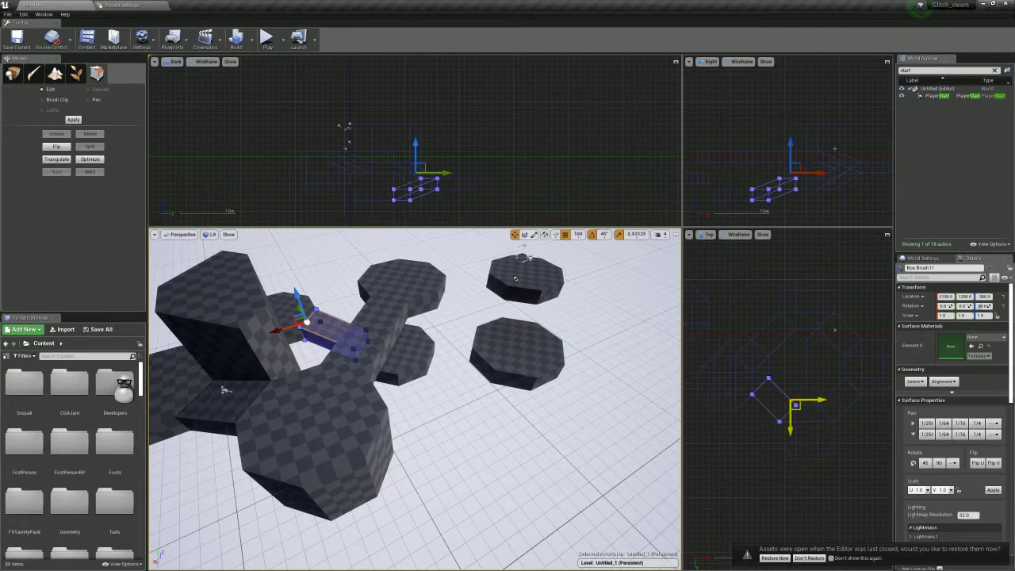
scroll(777, 432, "down", 4)
left_click_drag(829, 444, 799, 410, "alt")
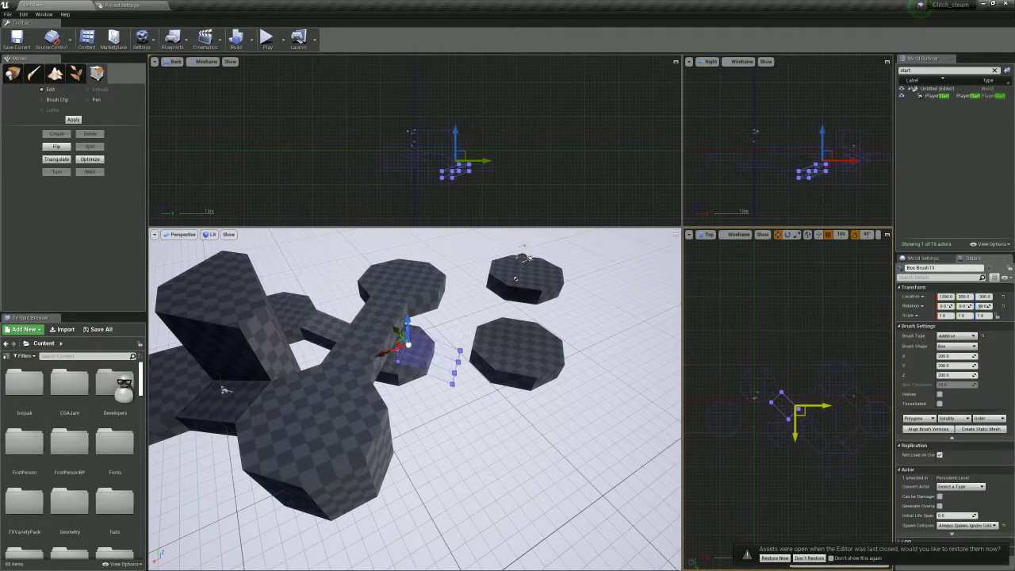
scroll(800, 411, "up", 3)
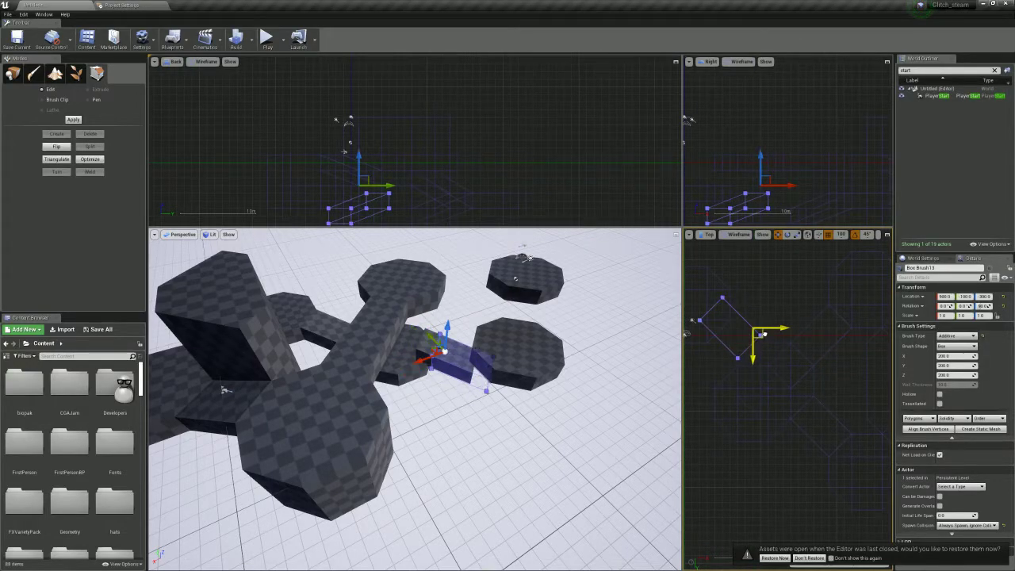
left_click_drag(529, 258, 520, 225)
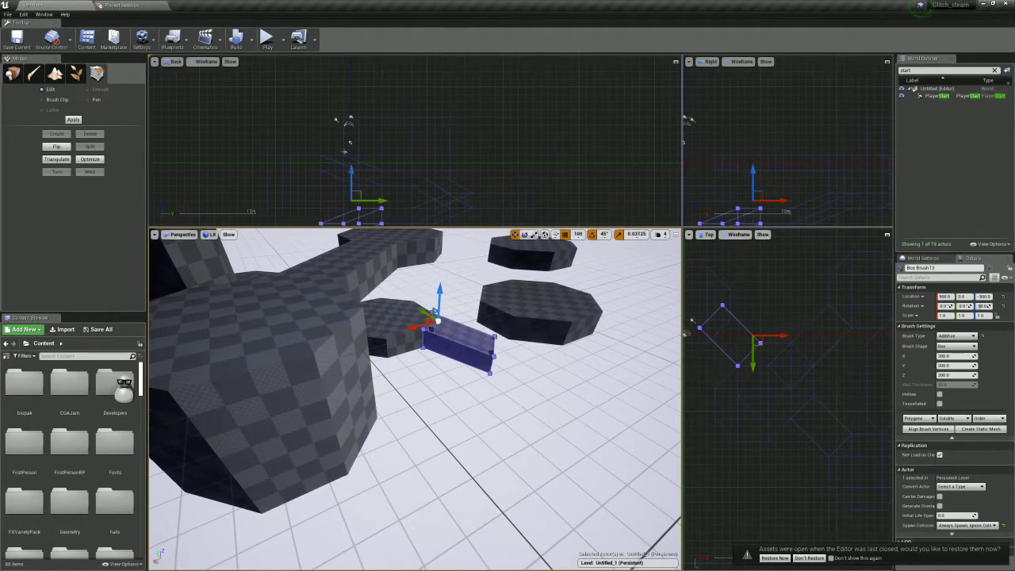
Lower the detached octagonal platform beyond the new bridge toward the bridge's height
left_click(539, 313)
mouse_move(539, 313)
left_mouse_down()
mouse_move(512, 307)
mouse_move(531, 306)
mouse_move(539, 349)
left_mouse_up()
mouse_move(567, 321)
right_mouse_down()
mouse_move(283, 327)
mouse_move(301, 349)
mouse_move(333, 341)
mouse_move(373, 301)
mouse_move(231, 446)
mouse_move(268, 404)
right_mouse_up()
Raise the upper octagonal platform together with the adjoining end vertices of its bridge so the bridge slopes up to it
left_click(369, 360)
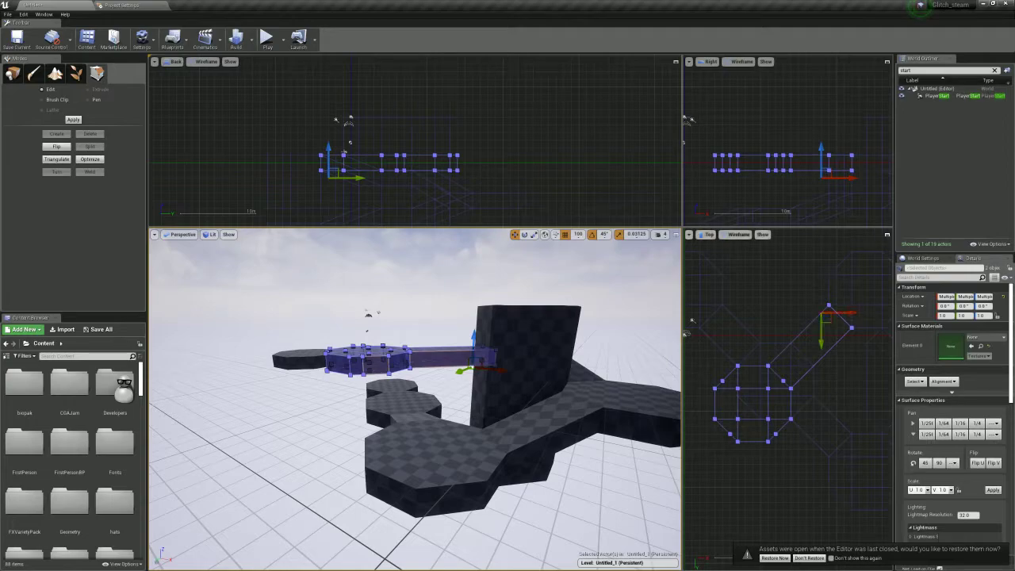
left_click_drag(698, 348, 816, 470)
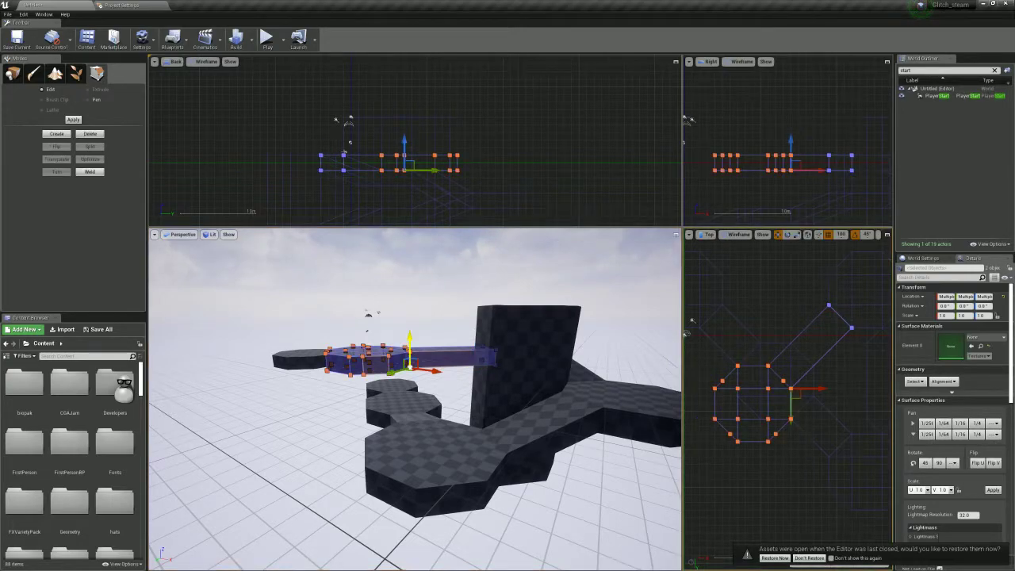
left_click_drag(409, 339, 410, 324)
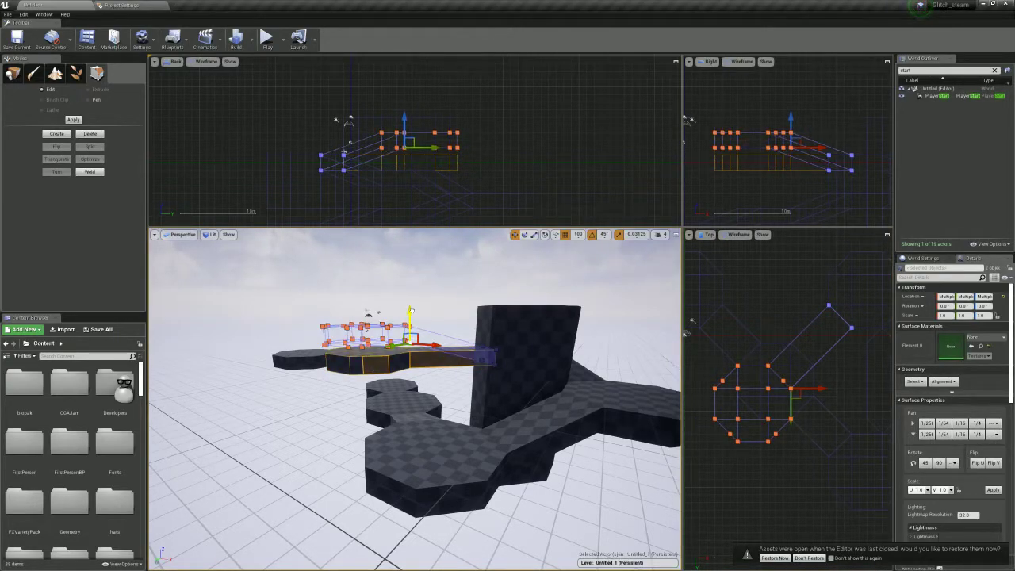
left_click_drag(412, 307, 411, 306)
key("w")
mouse_move(411, 306)
right_mouse_down()
mouse_move(380, 325)
mouse_move(436, 321)
mouse_move(428, 333)
mouse_move(392, 335)
right_mouse_up()
Raise the lowered outer platform together with the adjoining end vertices of its bridge
left_click(368, 448)
left_click(458, 461, "ctrl")
right_click_drag(336, 120, 372, 67)
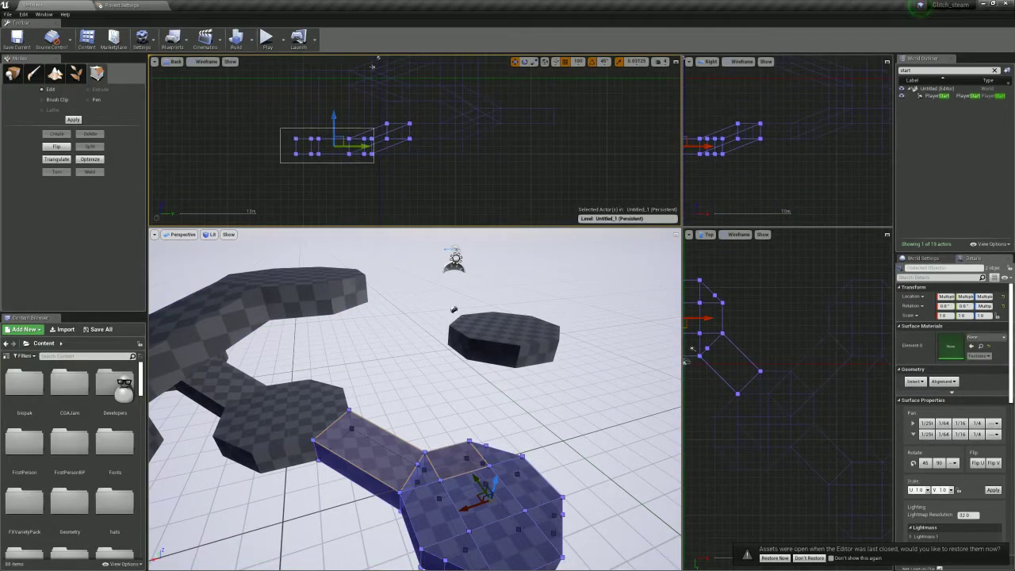
mouse_move(412, 381)
right_mouse_down()
mouse_move(420, 337)
mouse_move(411, 341)
right_mouse_up()
left_click_drag(348, 122, 356, 86)
mouse_move(405, 332)
right_mouse_down()
mouse_move(305, 339)
mouse_move(250, 368)
mouse_move(258, 413)
mouse_move(289, 420)
mouse_move(170, 405)
mouse_move(228, 404)
right_mouse_up()
Duplicate the high sloped bridge and place the copy between the two outer platforms at X -600, Y -300, Z -600
left_click(487, 432)
mouse_move(487, 432)
right_mouse_down()
mouse_move(397, 428)
mouse_move(406, 429)
right_mouse_up()
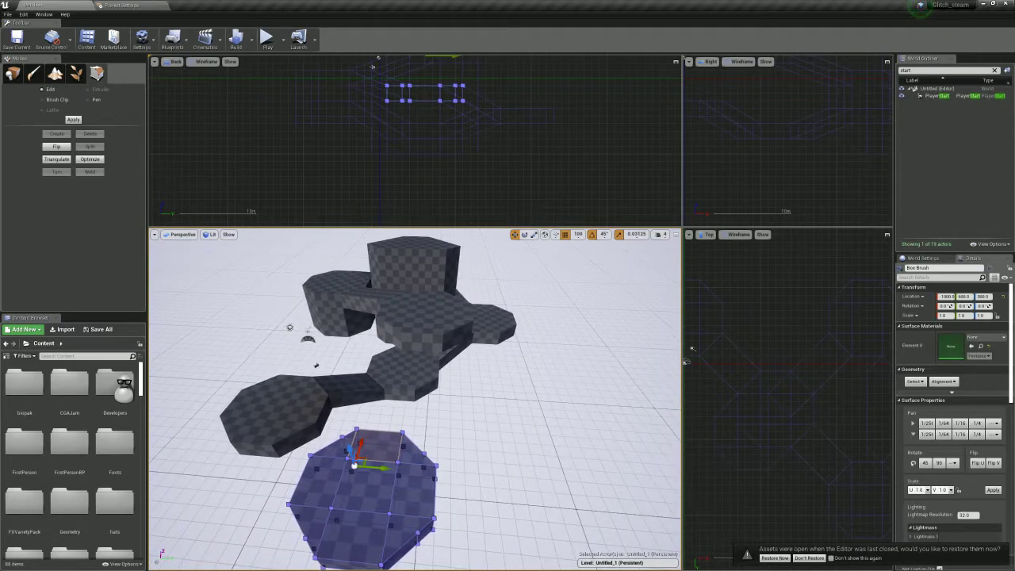
left_click(363, 304)
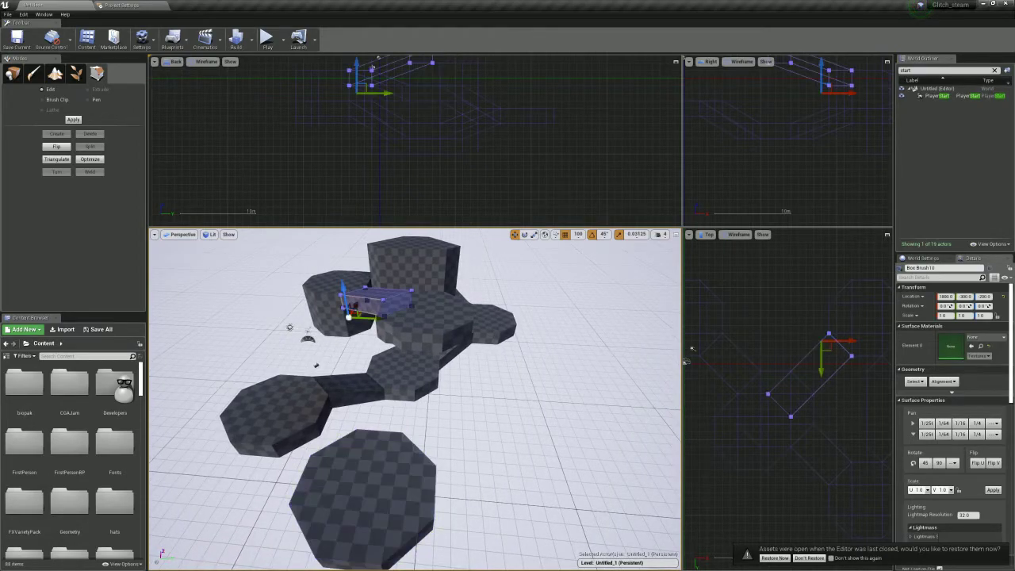
scroll(808, 446, "down", 2)
right_click_drag(811, 446, 774, 451)
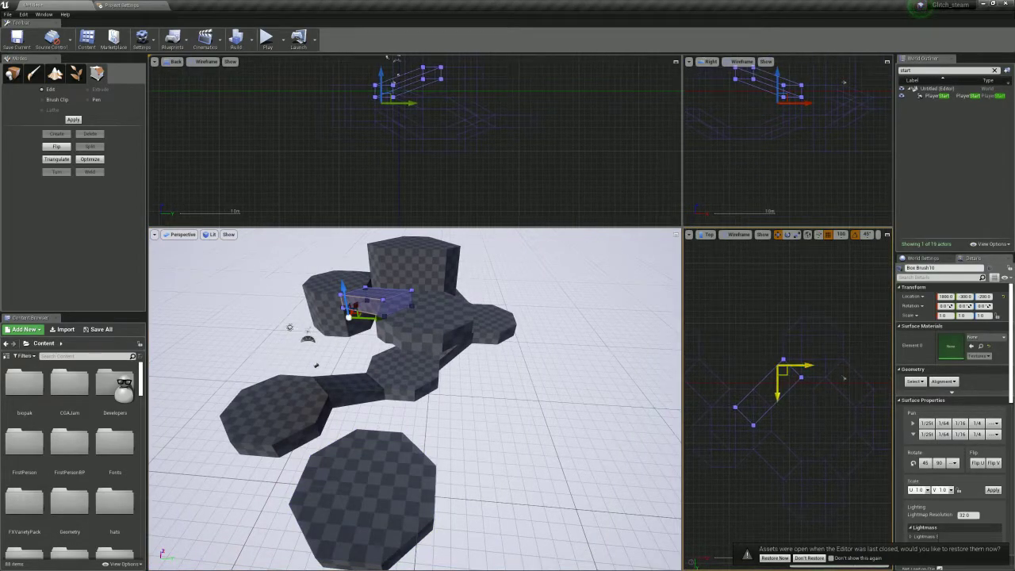
left_click_drag(782, 370, 711, 448, "alt")
right_click_drag(711, 444, 752, 455)
mouse_move(747, 451)
left_mouse_down()
mouse_move(707, 413)
mouse_move(697, 381)
left_mouse_up()
right_click_drag(460, 389, 444, 369)
left_click_drag(394, 379, 394, 432)
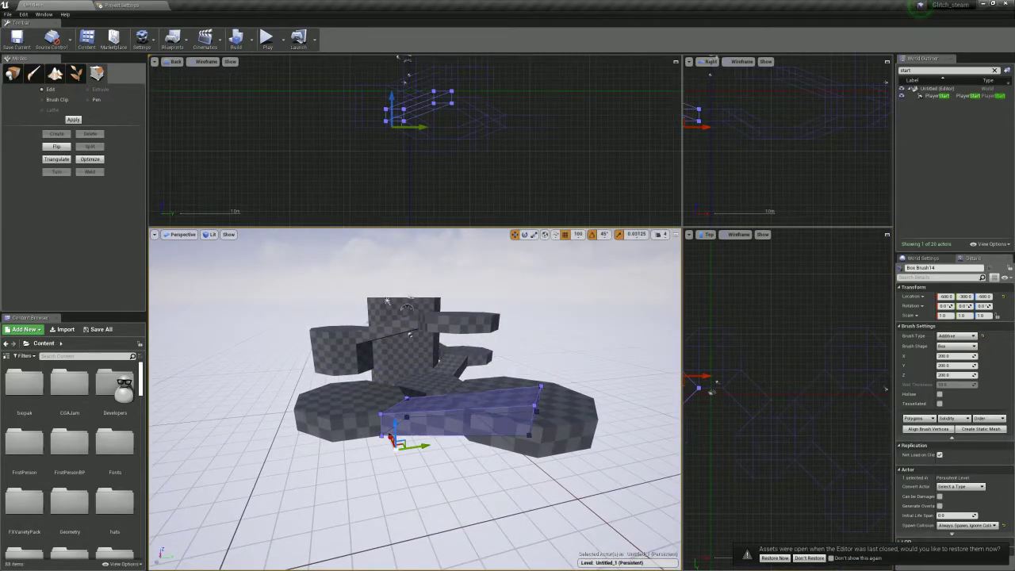
Shorten the new bridge by pulling in its far-end vertices and move the outermost octagonal platform against that end
right_click_drag(726, 408, 857, 442)
left_click_drag(791, 478, 824, 432)
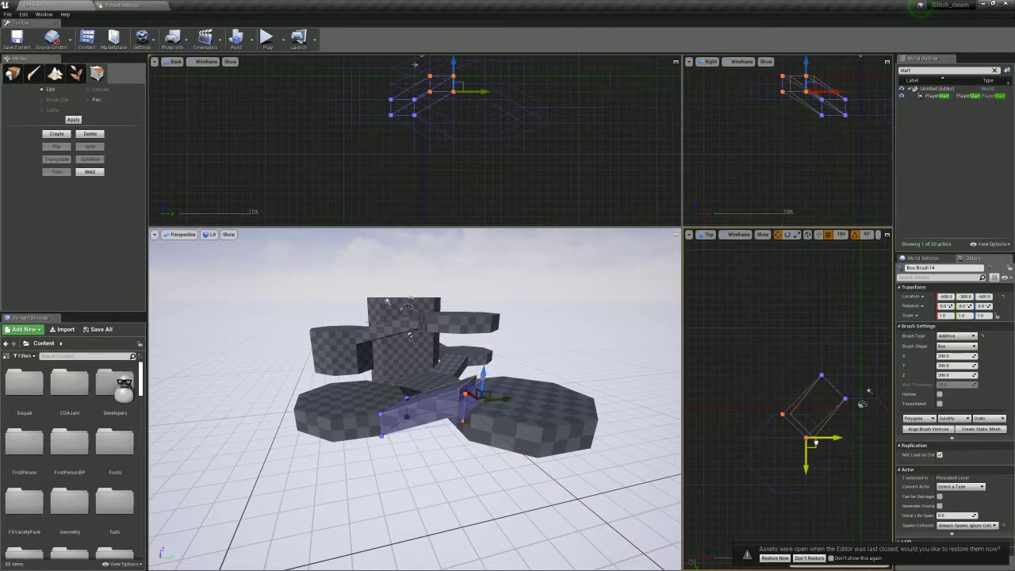
left_click(806, 455)
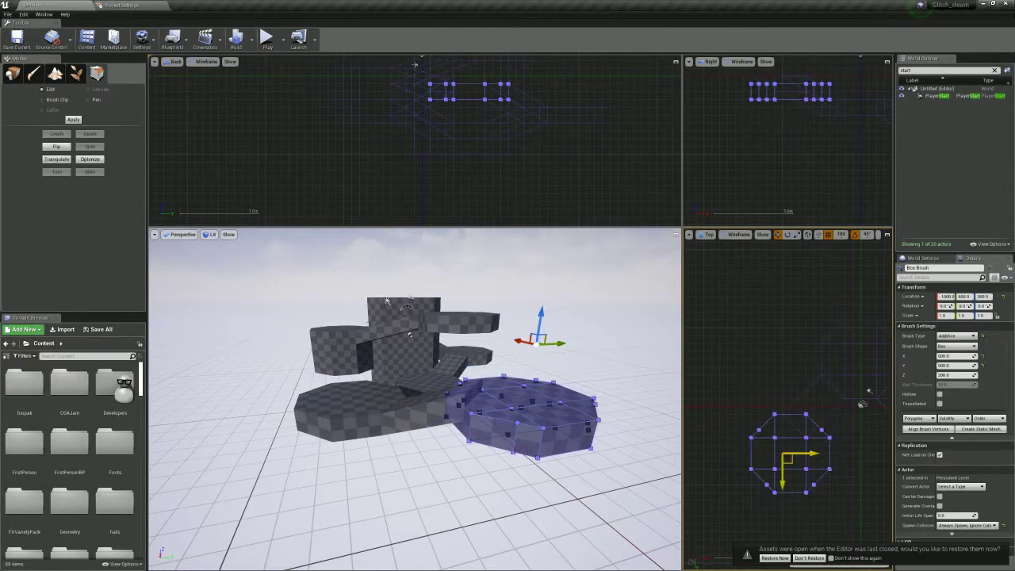
left_click_drag(788, 459, 764, 459)
key("w")
right_click_drag(571, 444, 570, 434)
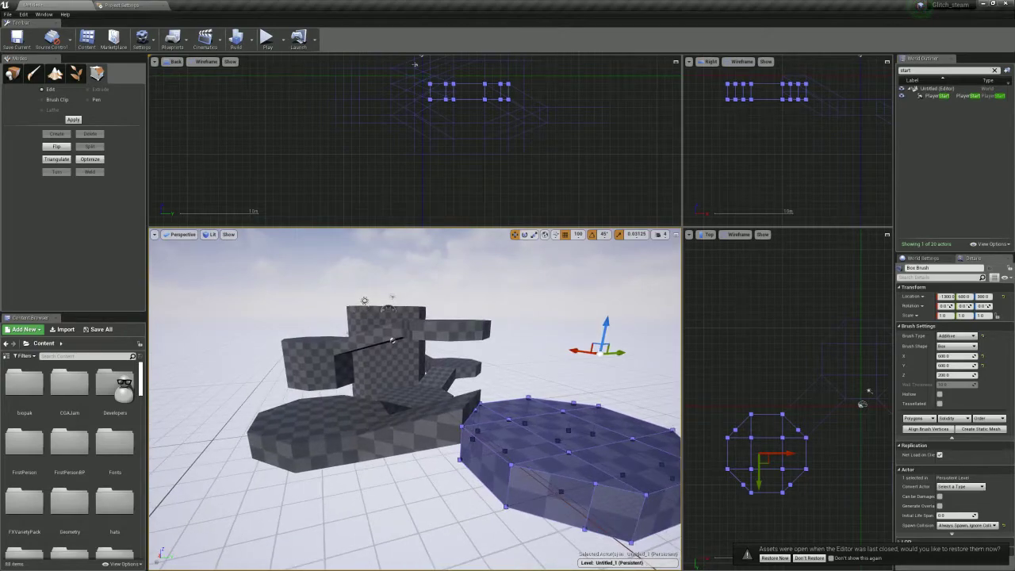
Lower the shortened bridge's end vertices to match the height of the outermost platform
left_click(445, 418)
mouse_move(446, 419)
right_mouse_down()
mouse_move(475, 408)
mouse_move(479, 381)
right_mouse_up()
right_click_drag(485, 140, 470, 204)
left_click_drag(438, 126, 438, 135)
Inspect the chain of platforms and bridges around the pillar from several angles
mouse_move(476, 412)
right_mouse_down()
mouse_move(474, 400)
mouse_move(460, 424)
mouse_move(460, 503)
mouse_move(491, 520)
mouse_move(511, 507)
mouse_move(507, 479)
mouse_move(442, 413)
mouse_move(434, 435)
mouse_move(432, 426)
mouse_move(472, 435)
mouse_move(567, 421)
mouse_move(634, 449)
mouse_move(622, 420)
mouse_move(555, 400)
mouse_move(525, 415)
right_mouse_up()
key("w")
key("s")
key("w")
key("s")
key("a")
key("d")
key("a")
key("d")
key("d")
key("s")
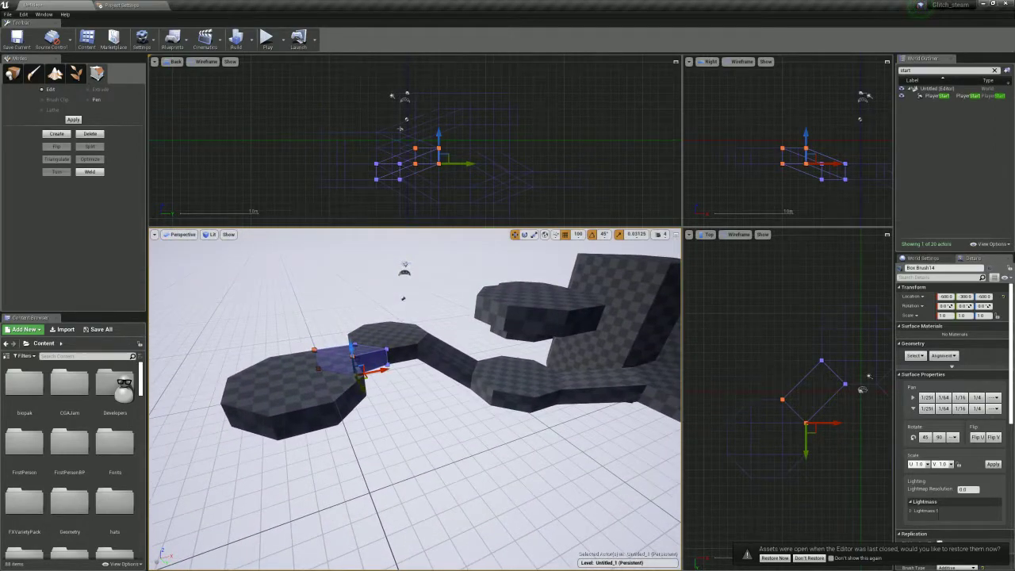
Duplicate the sloped bridge onto the outermost platform at X -300, Y 1200 and raise the copy to that platform's height
left_click(449, 361)
scroll(806, 413, "down", 3)
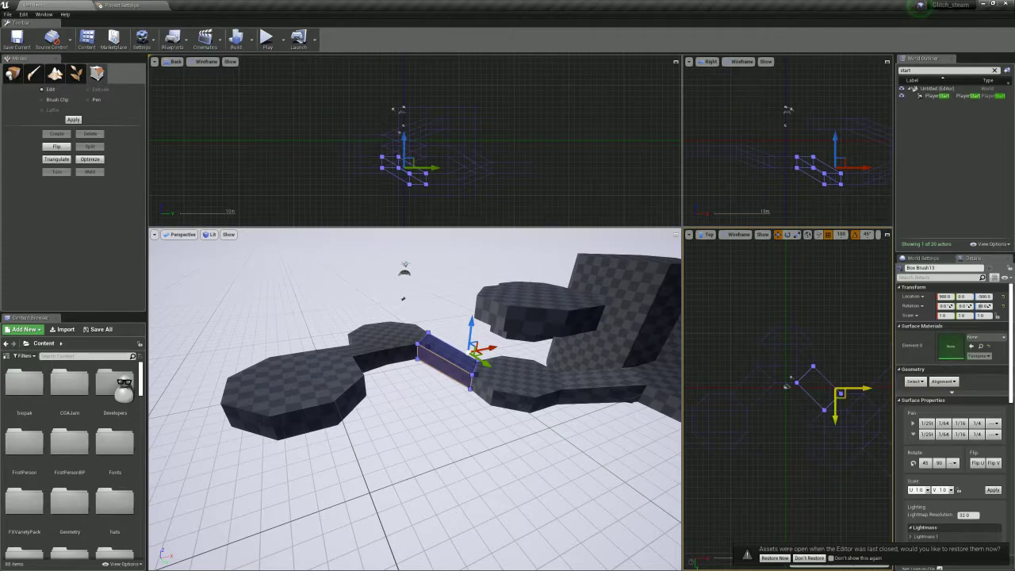
left_click_drag(841, 393, 775, 459, "alt")
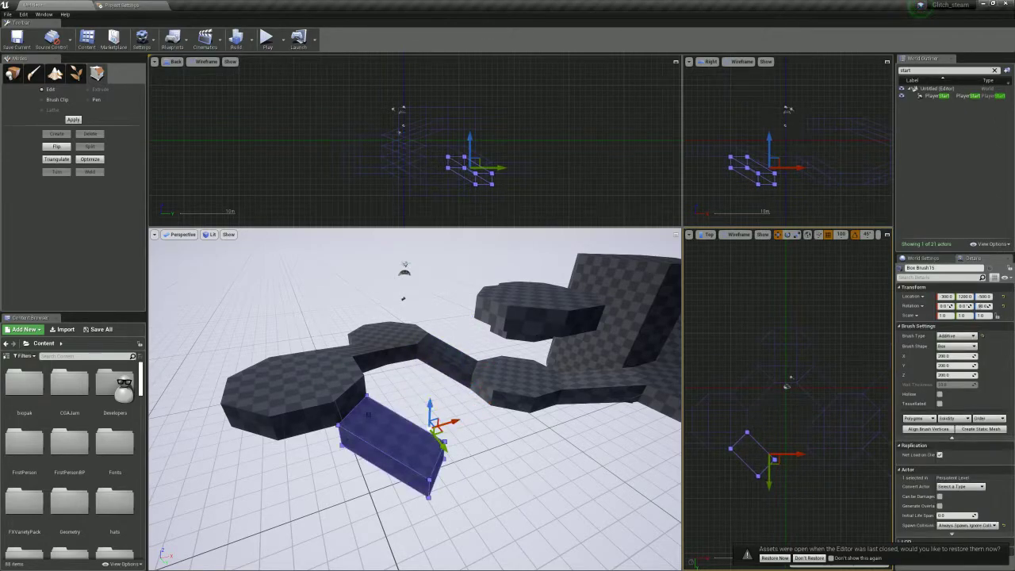
left_click_drag(428, 405, 431, 394)
right_click_drag(431, 395, 478, 401)
Duplicate the low octagonal platform and position the copy at the new bridge's lower end, adjusting its height to fit
left_click(450, 366)
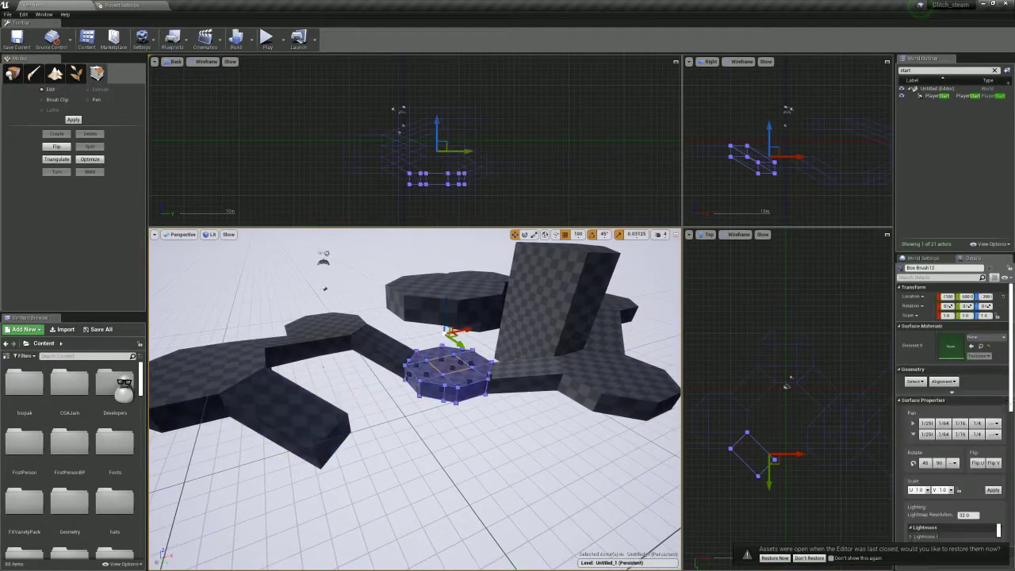
left_click_drag(850, 426, 794, 485, "alt")
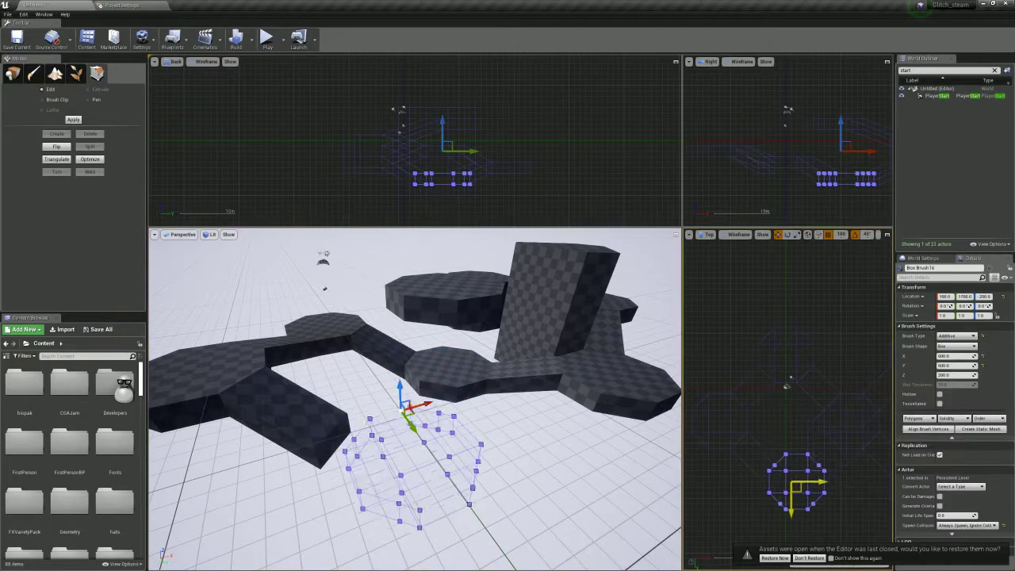
right_click_drag(415, 341, 412, 305)
left_click_drag(413, 304, 412, 274)
mouse_move(413, 275)
right_mouse_down()
mouse_move(434, 315)
mouse_move(420, 362)
mouse_move(423, 349)
right_mouse_up()
Duplicate the high sloped bridge and place the copy above the new platform at X 300, Y 1200
left_click(433, 291)
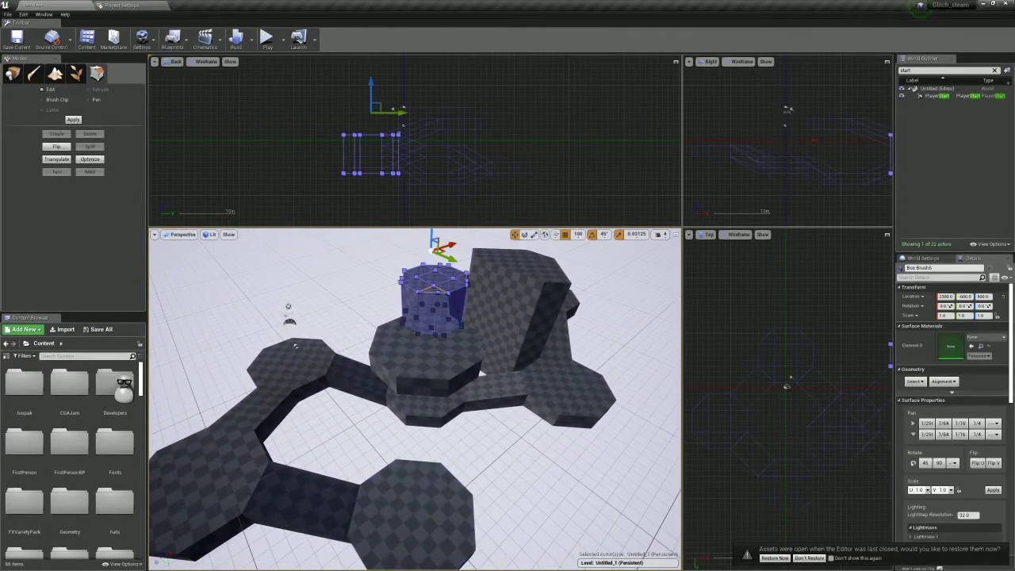
left_click(508, 311)
left_click(432, 305)
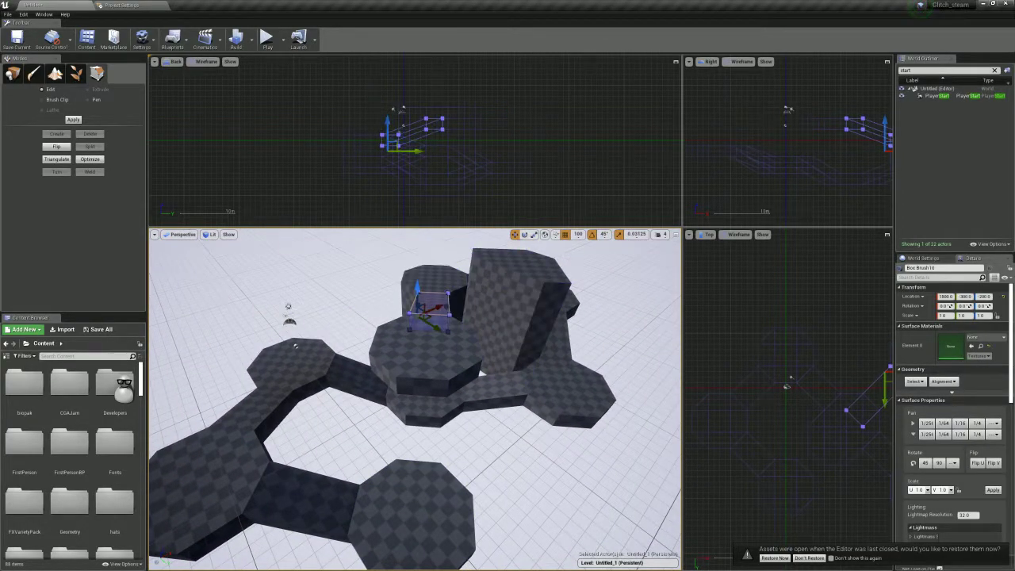
right_click_drag(809, 396, 762, 390)
left_click_drag(846, 374, 763, 455, "alt")
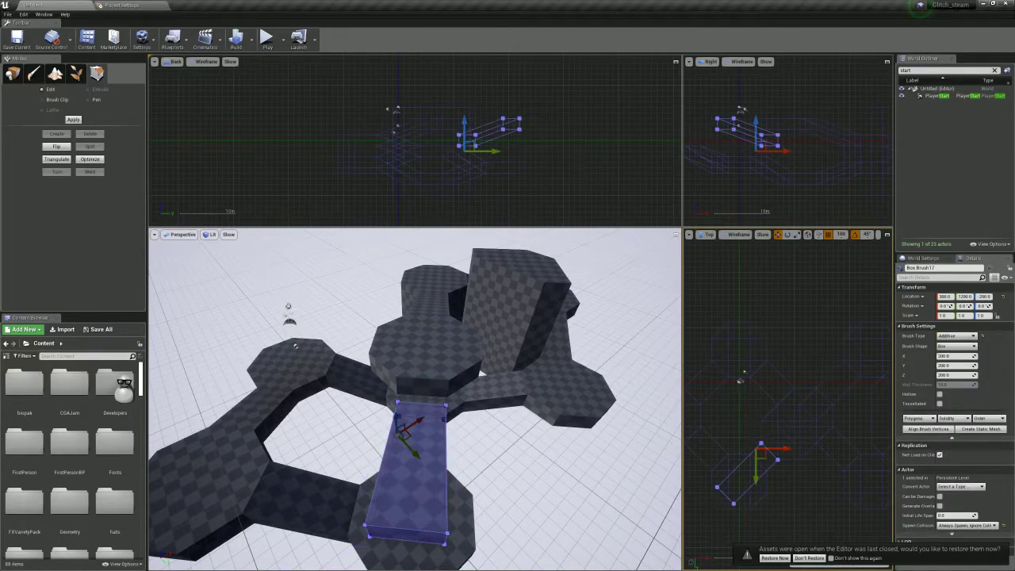
mouse_move(492, 396)
right_mouse_down()
mouse_move(444, 381)
mouse_move(365, 301)
right_mouse_up()
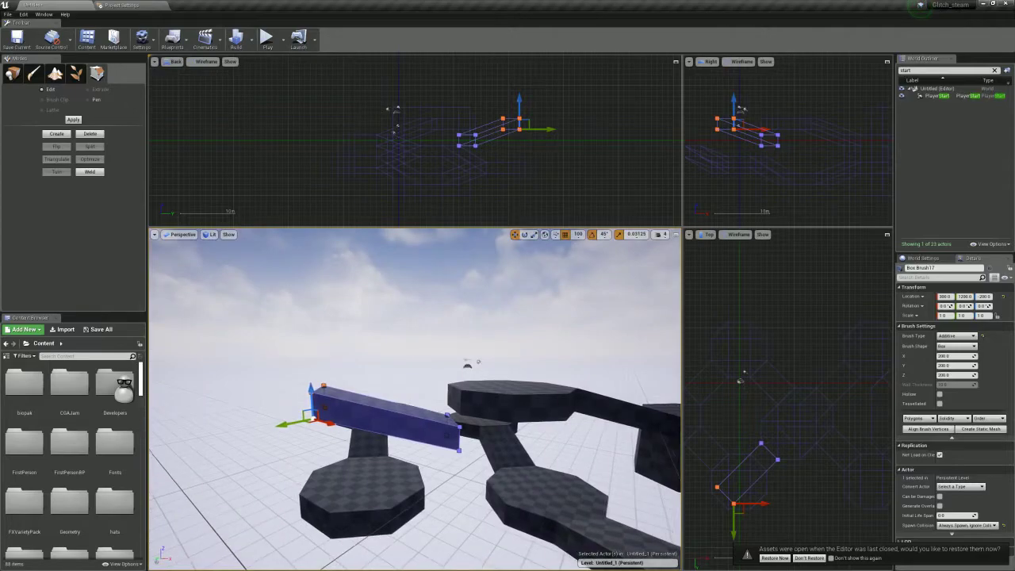
Move the bridge copy to X 600, Y 900 and shorten its far end
left_click(801, 492)
key("ctrl+z")
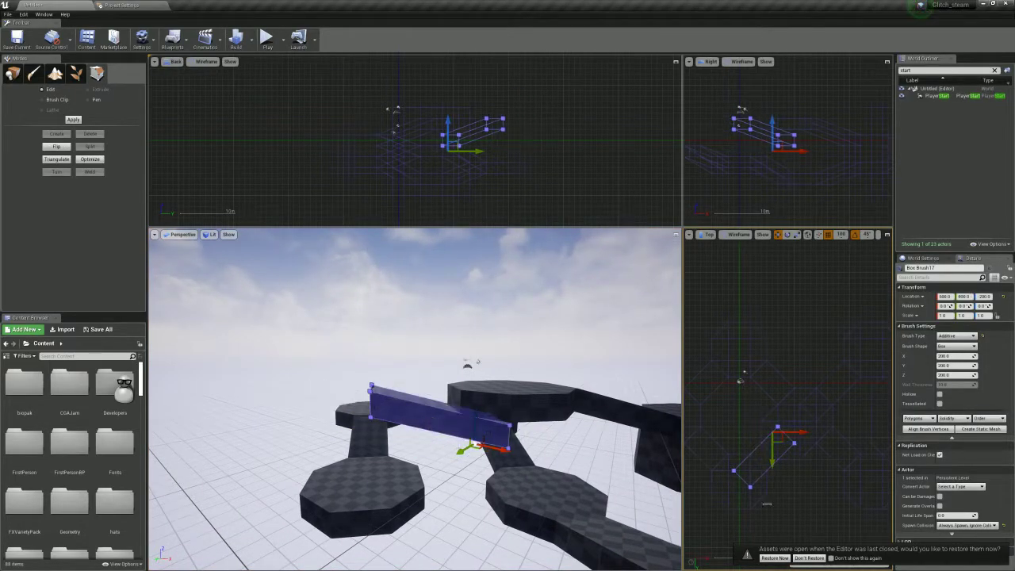
left_click_drag(778, 476, 779, 477)
Lower the shortened bridge between the two low platforms to Z -900
left_click(453, 463)
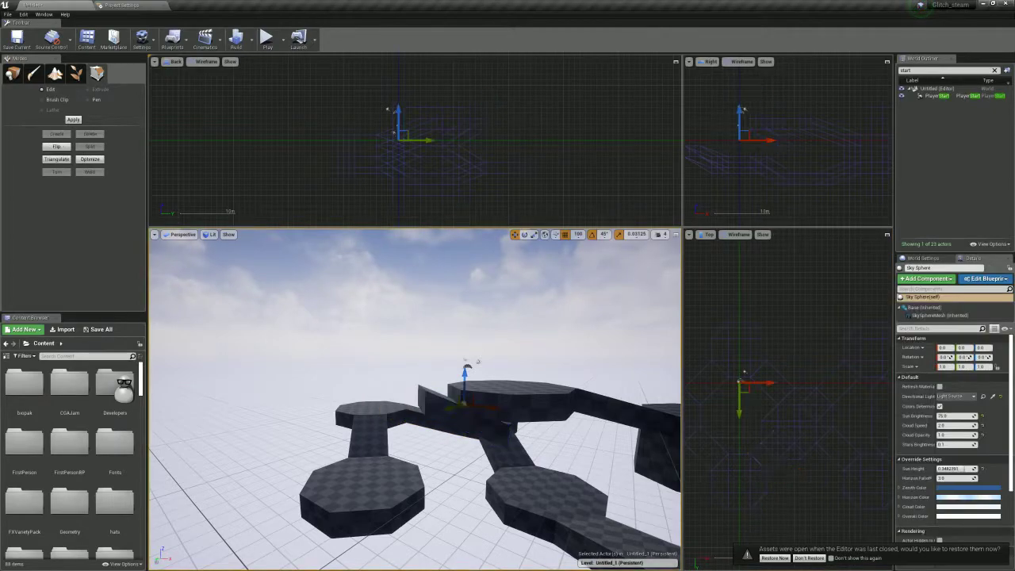
left_click(464, 416)
left_click_drag(468, 487, 468, 487)
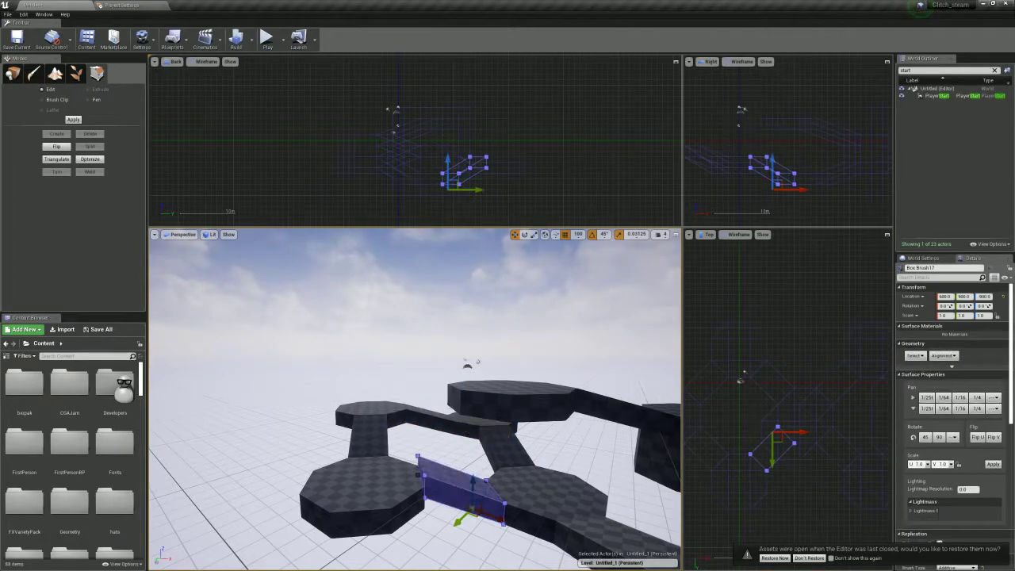
Lower the bridge's end vertices at the newest platform to match that platform's height
left_click_drag(791, 492, 743, 459)
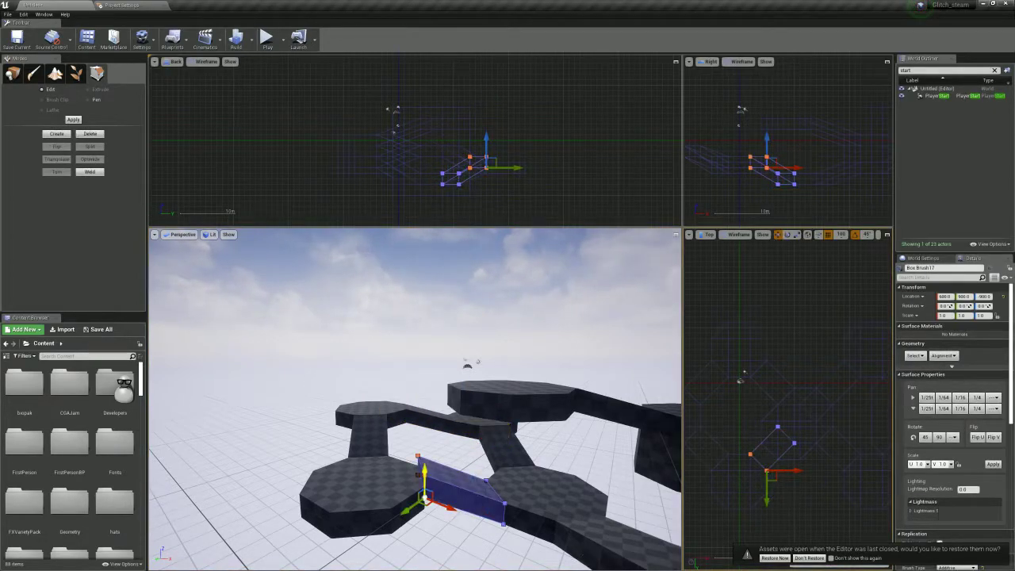
left_click_drag(428, 471, 429, 492)
mouse_move(430, 486)
right_mouse_down()
mouse_move(507, 495)
mouse_move(579, 487)
mouse_move(578, 521)
mouse_move(531, 524)
mouse_move(496, 496)
mouse_move(606, 523)
mouse_move(587, 515)
right_mouse_up()
key("w")
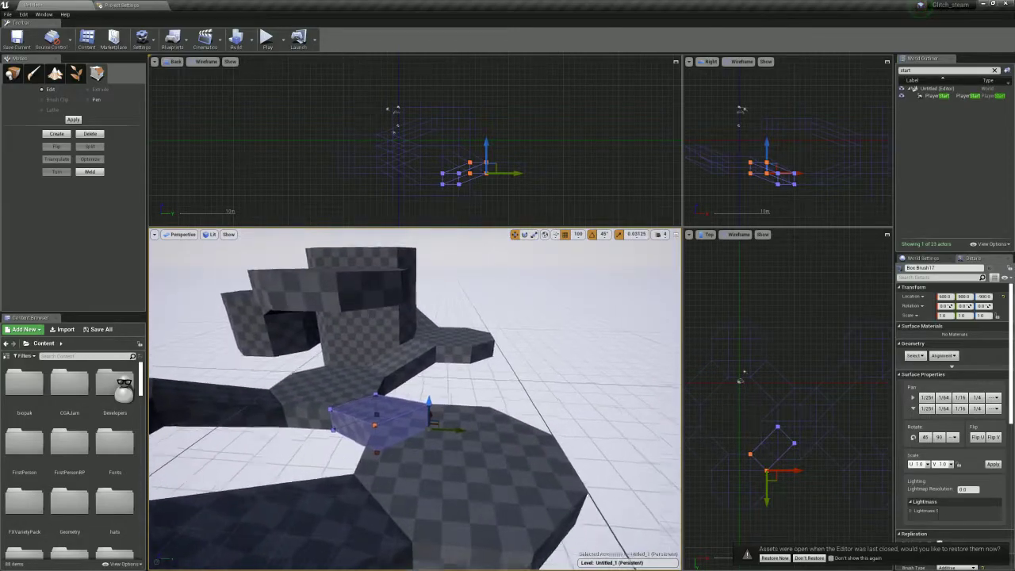
Duplicate the central pillar and move the copy out beside the linked low platforms
left_click(378, 287)
scroll(727, 445, "down", 2)
right_click_drag(787, 480, 740, 464)
left_click_drag(803, 410, 755, 458, "alt")
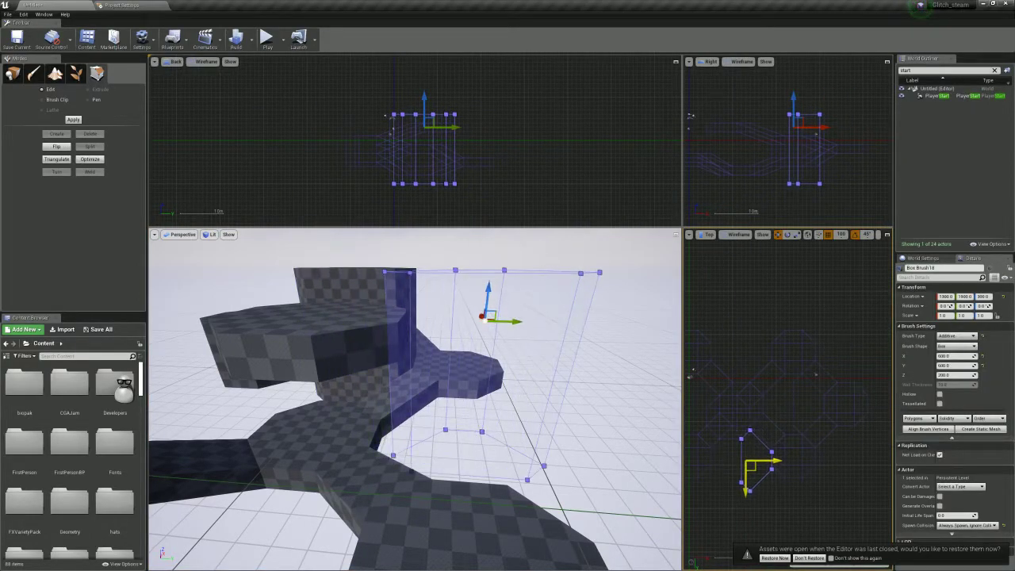
Move the high octagonal platform and the attached end of its bridge inward, shortening the bridge
key("w")
mouse_move(587, 412)
right_mouse_down()
mouse_move(585, 444)
mouse_move(555, 446)
mouse_move(578, 424)
mouse_move(591, 459)
mouse_move(539, 448)
mouse_move(579, 446)
mouse_move(594, 488)
right_mouse_up()
key("s")
left_click(476, 403)
left_click(554, 400, "ctrl")
left_click_drag(686, 392, 755, 477)
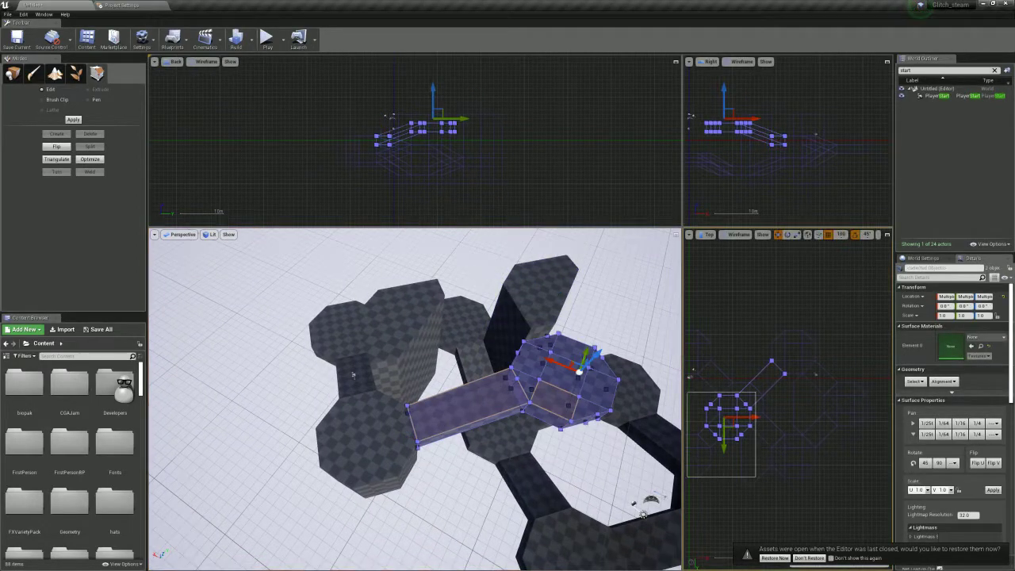
left_click_drag(758, 423, 759, 424)
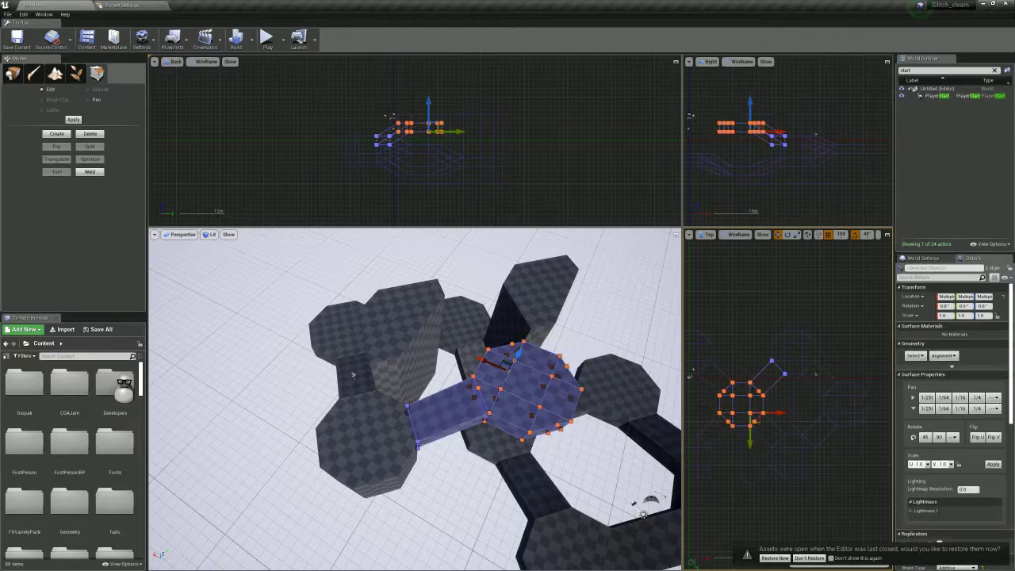
Rotate the pillar copy to -90° about Z and move it to X 1200, Y 1700 beside the low platforms
left_click(535, 294)
mouse_move(535, 294)
right_mouse_down()
mouse_move(452, 273)
mouse_move(410, 308)
right_mouse_up()
key("e")
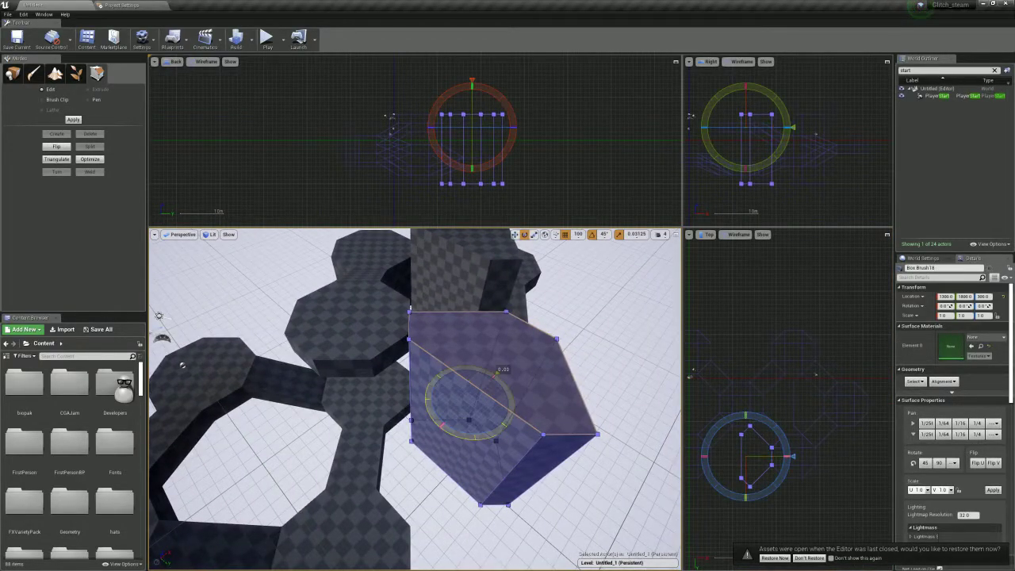
left_click_drag(432, 424, 428, 424)
scroll(732, 468, "up", 3)
key("r")
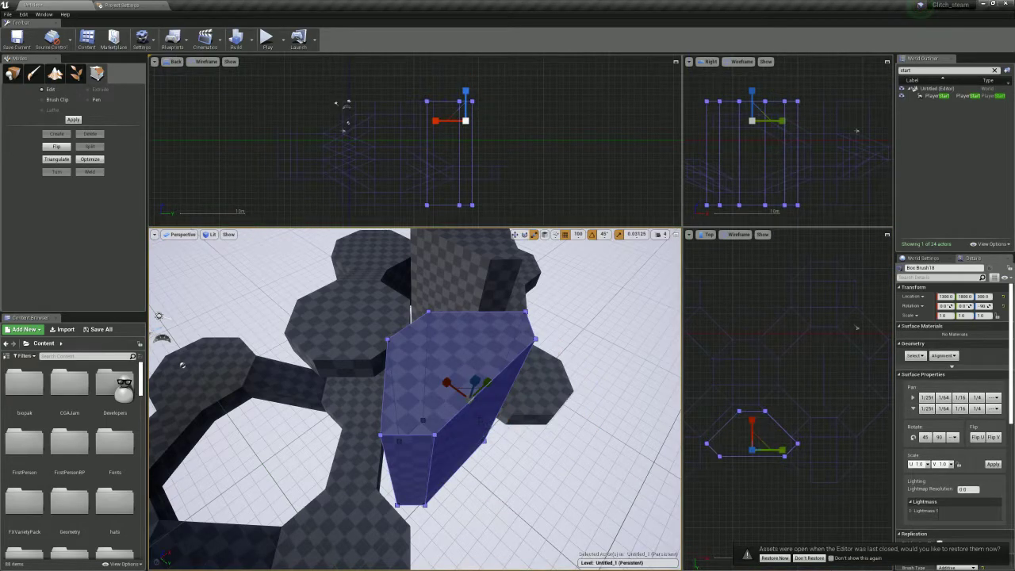
left_click_drag(751, 472, 771, 443)
mouse_move(507, 380)
right_mouse_down()
mouse_move(484, 341)
mouse_move(499, 349)
mouse_move(483, 305)
mouse_move(455, 289)
mouse_move(467, 295)
mouse_move(444, 309)
mouse_move(491, 301)
right_mouse_up()
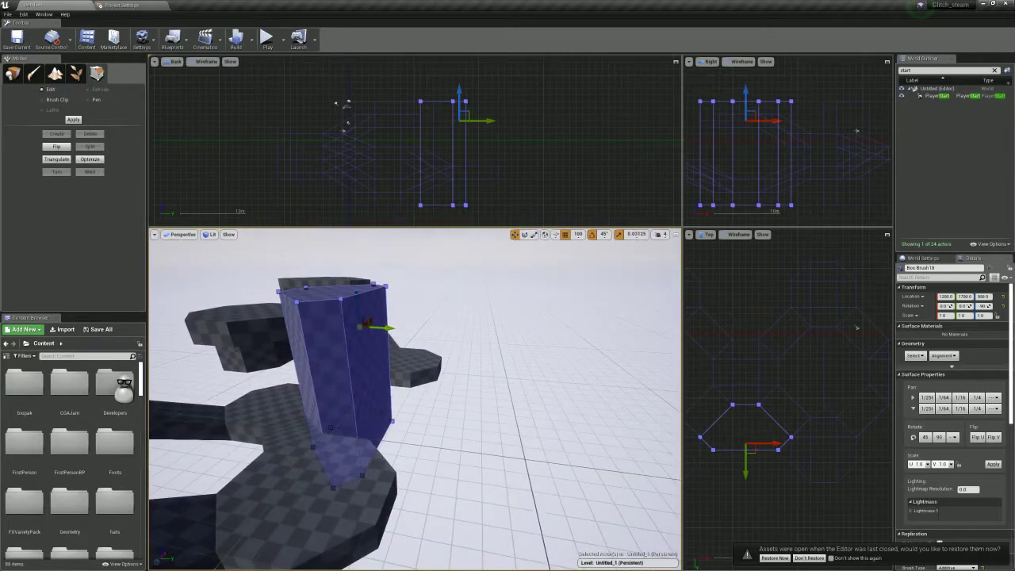
Pull the pillar copy's outermost vertices in line with its side corners to make its outer face flat
left_click(418, 369)
mouse_move(418, 370)
right_mouse_down()
mouse_move(408, 390)
mouse_move(416, 385)
mouse_move(388, 349)
mouse_move(400, 357)
mouse_move(391, 356)
right_mouse_up()
left_click(388, 349)
scroll(762, 476, "up", 2)
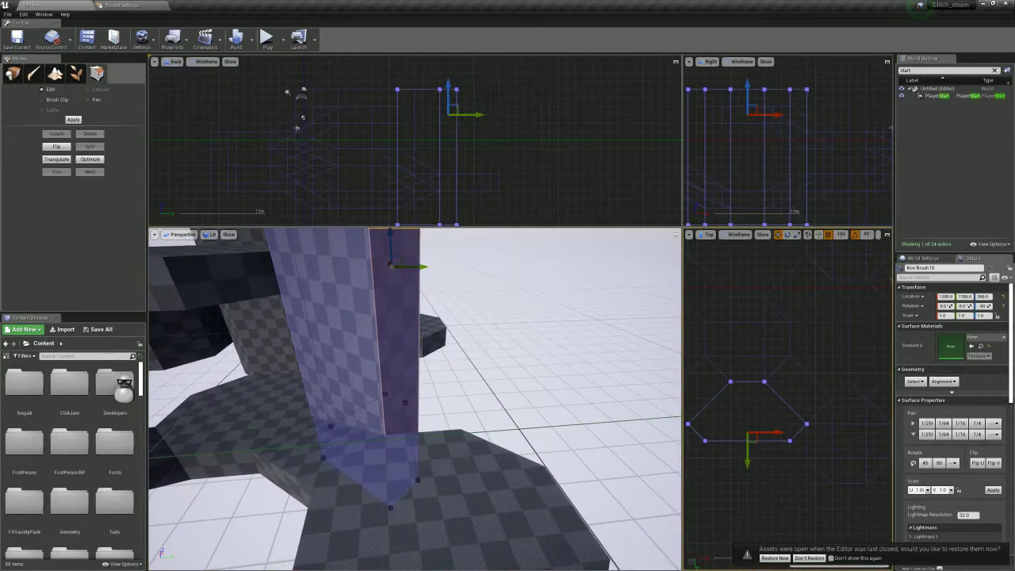
left_click_drag(706, 464, 705, 446)
Duplicate the short sloped bridge to X 1500, Y 1800 and reshape its ends into a straight link behind the pillar copy
left_click(305, 456)
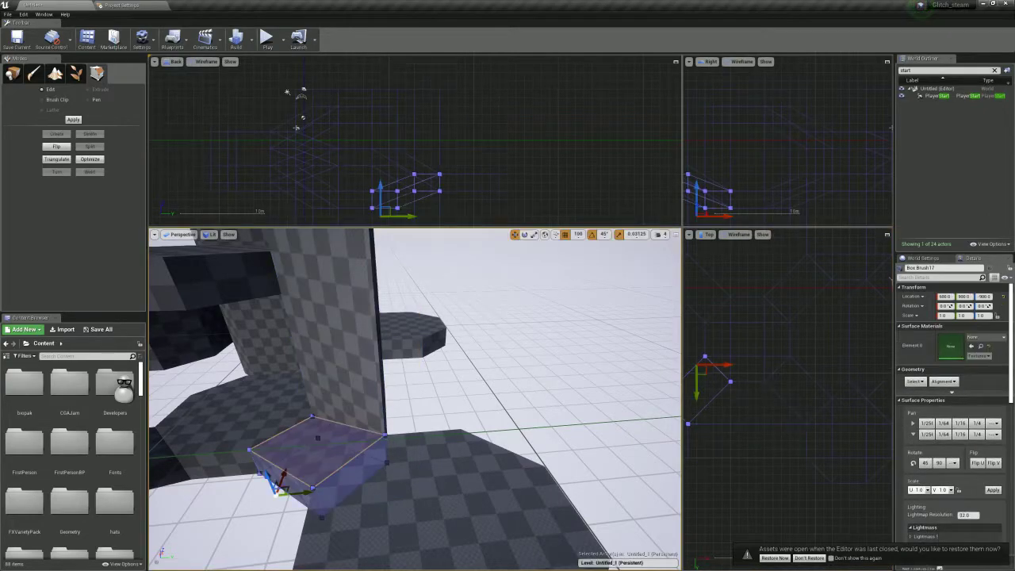
left_click_drag(701, 370, 778, 446, "alt")
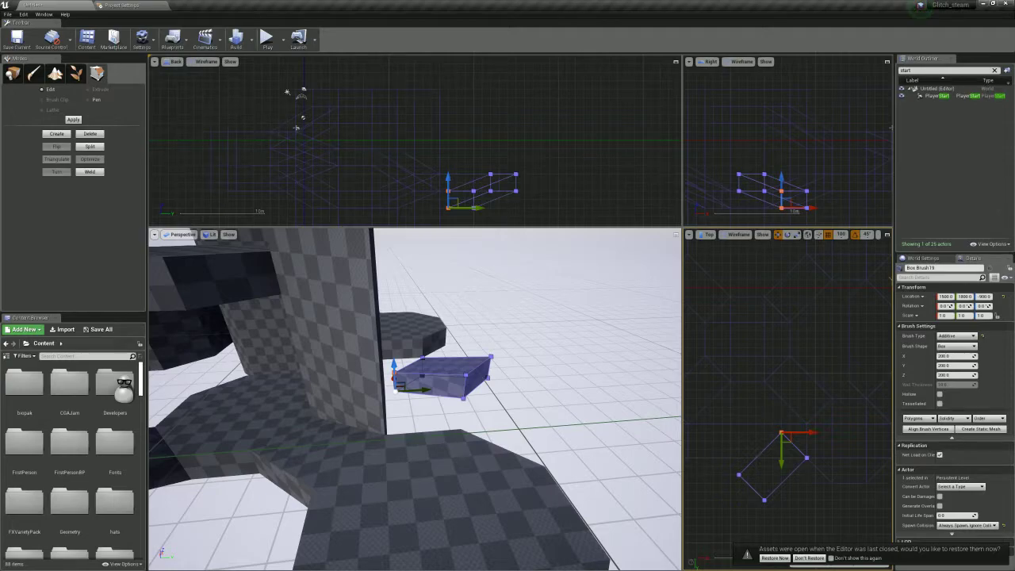
left_click_drag(813, 433, 813, 433)
right_click_drag(749, 453, 795, 425)
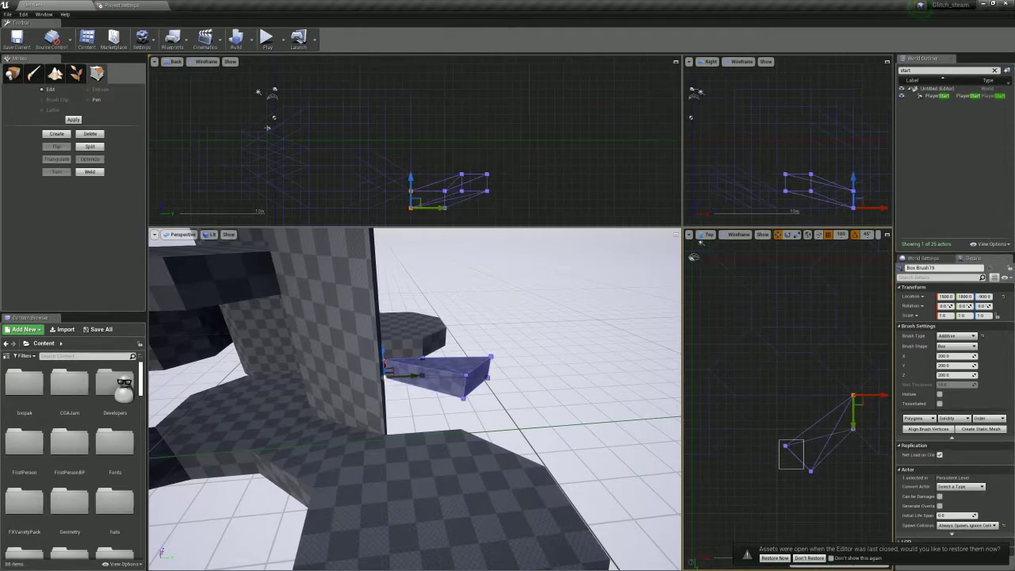
mouse_move(816, 477)
left_mouse_down()
mouse_move(756, 442)
mouse_move(773, 425)
mouse_move(764, 425)
left_mouse_up()
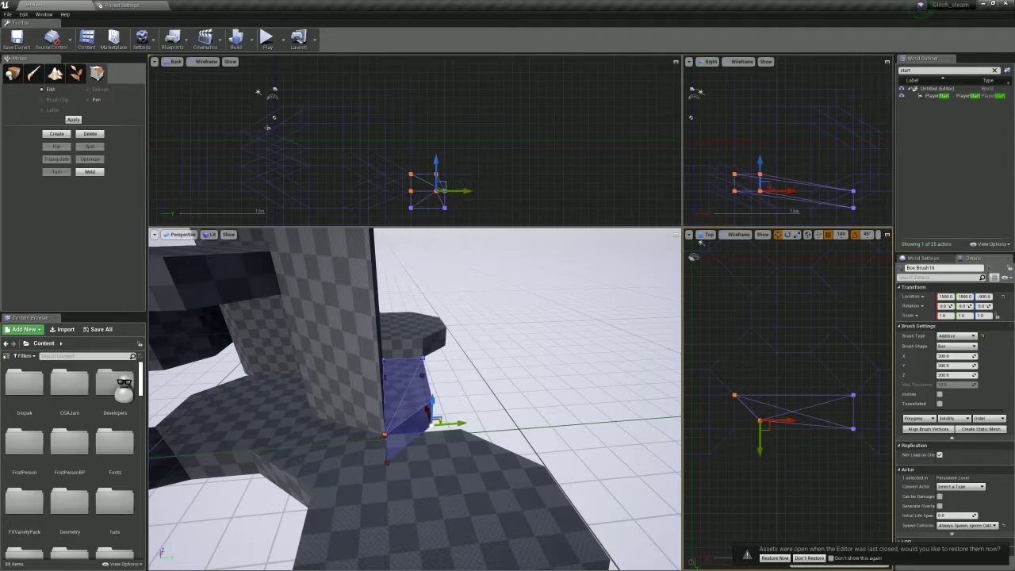
key("Delete")
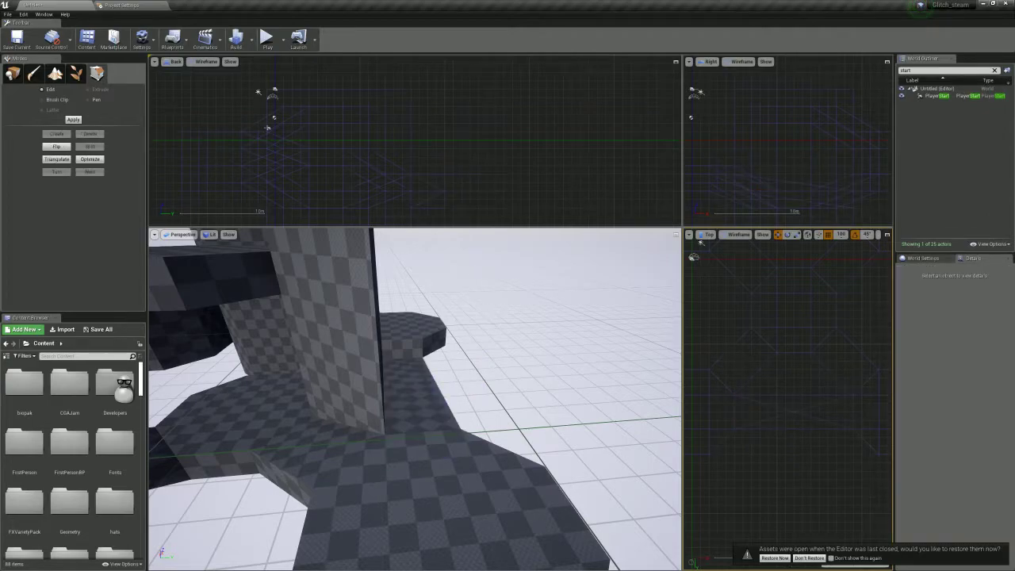
key("ctrl+z")
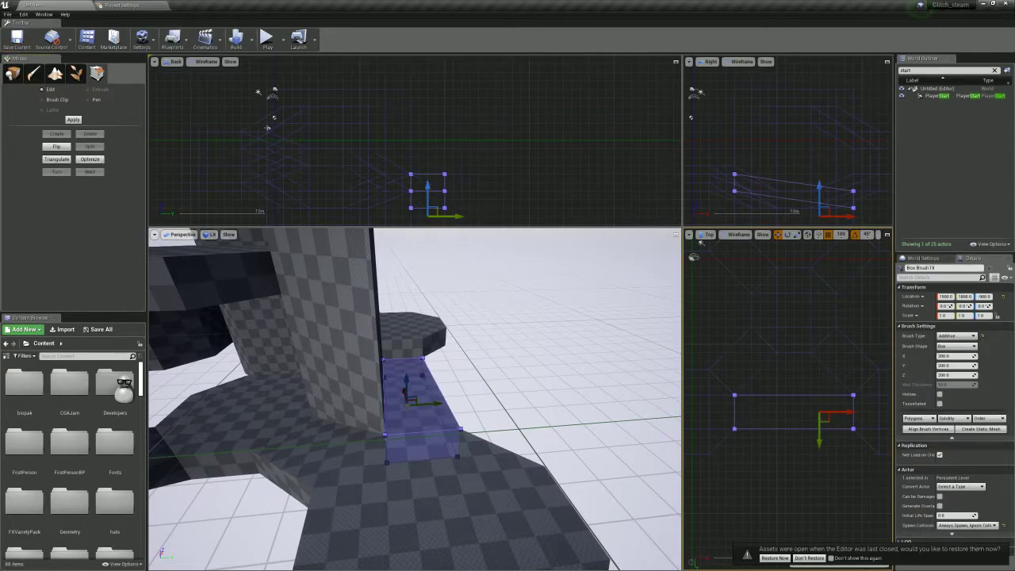
Save the level in the Maps folder as DM-Figur8
left_click(8, 15)
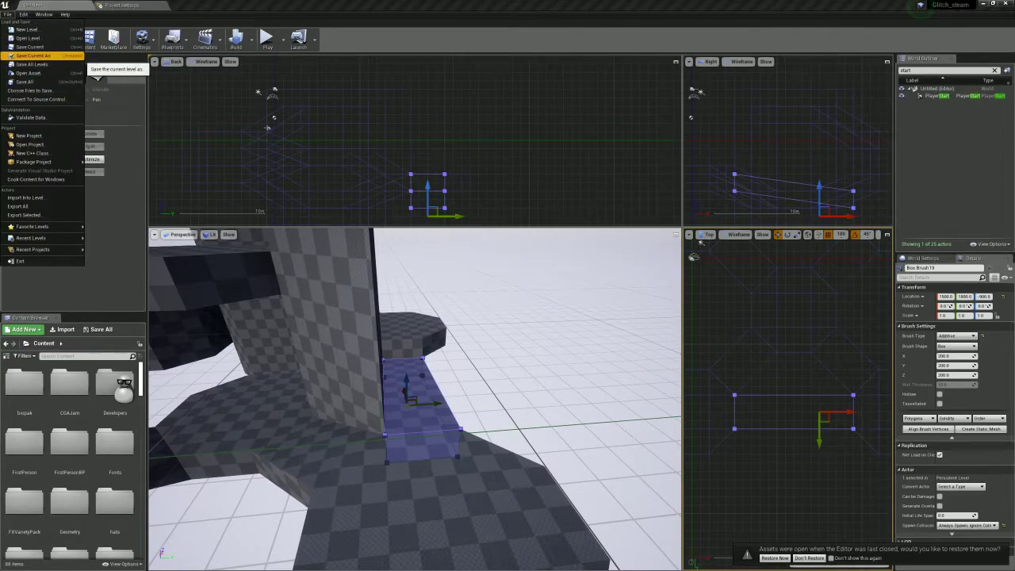
left_click(36, 55)
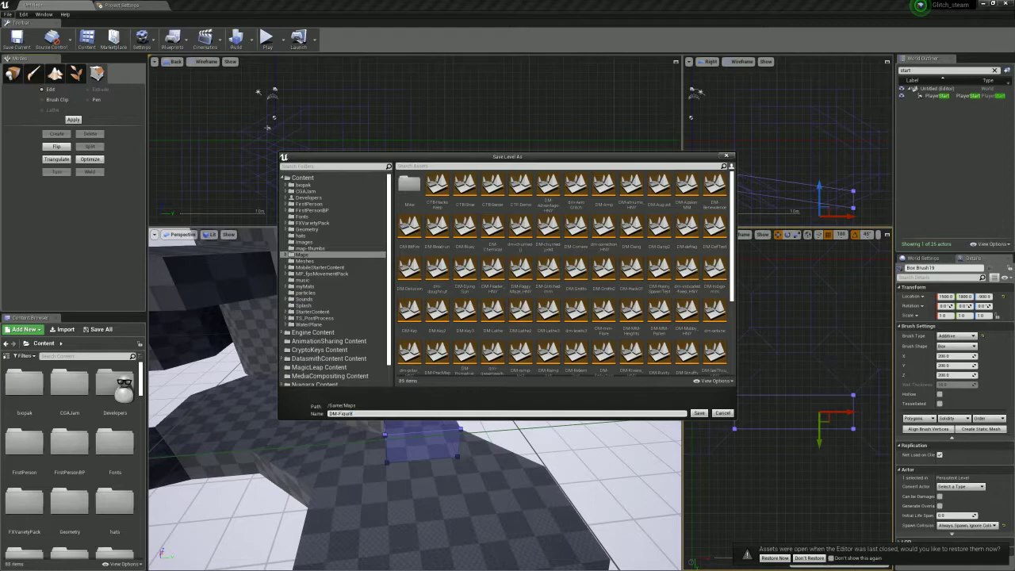
key("Return")
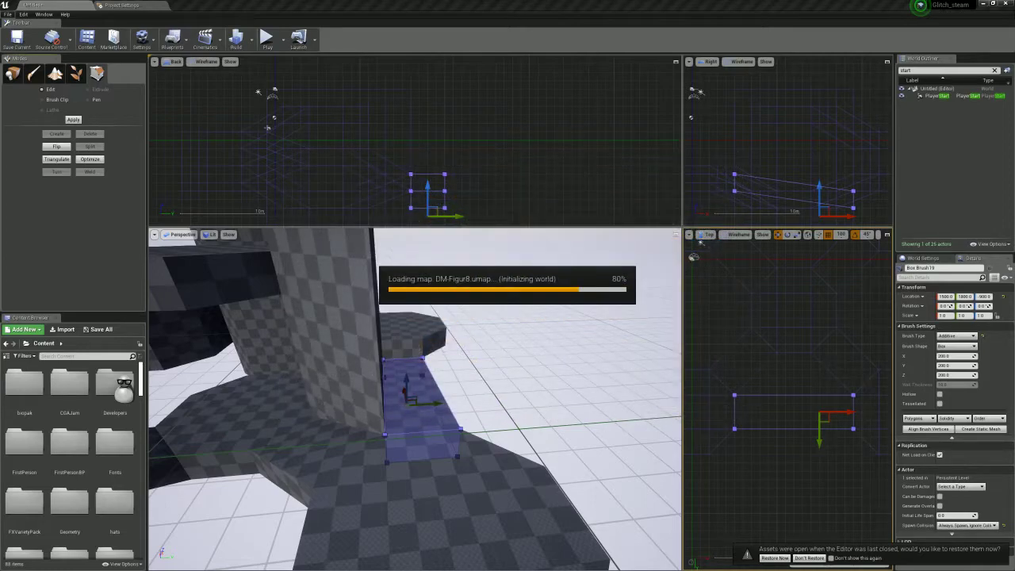
Raise the lower end of the new bridge behind the pillar to meet the adjoining platform's height
right_click_drag(457, 458, 341, 396)
left_click(444, 397)
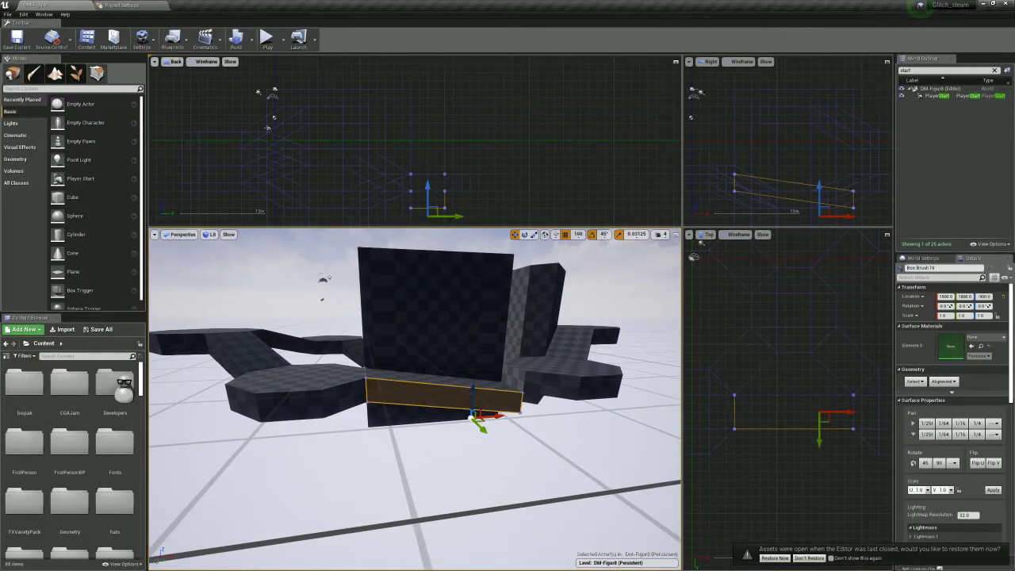
left_click(97, 73)
left_click(853, 190)
left_click_drag(503, 358, 504, 336)
Pull the outer pillar's sharp corner vertices inward so the corner becomes blunt beside the platform
mouse_move(503, 336)
right_mouse_down()
mouse_move(475, 341)
mouse_move(515, 373)
mouse_move(499, 396)
mouse_move(357, 388)
mouse_move(436, 428)
mouse_move(364, 452)
right_mouse_up()
left_click(389, 371)
left_click(467, 329)
mouse_move(468, 341)
right_mouse_down()
mouse_move(357, 309)
mouse_move(325, 313)
mouse_move(396, 297)
mouse_move(500, 337)
right_mouse_up()
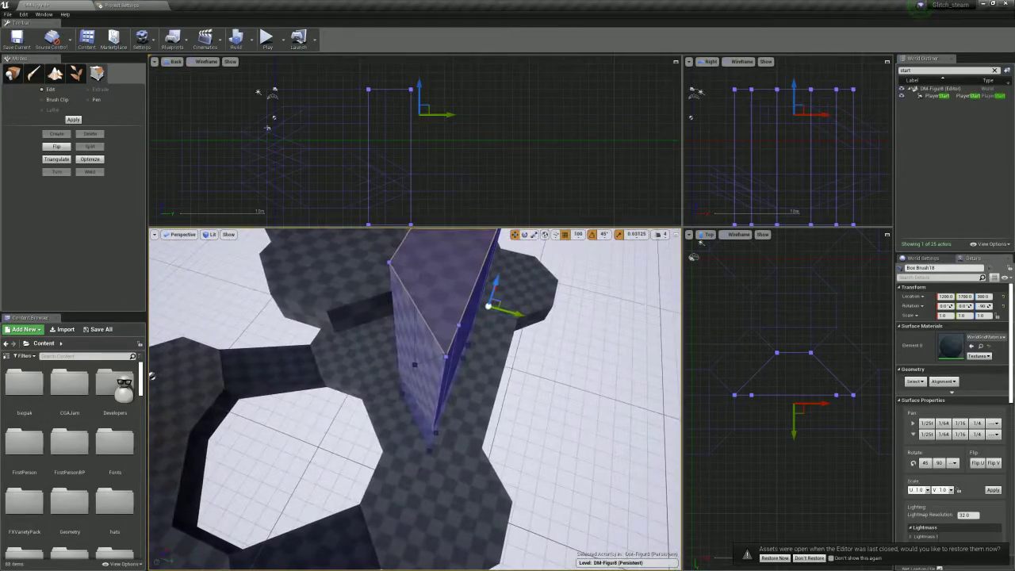
left_click(734, 394)
left_click_drag(733, 394, 753, 383)
mouse_move(539, 364)
right_mouse_down()
mouse_move(413, 356)
mouse_move(547, 341)
right_mouse_up()
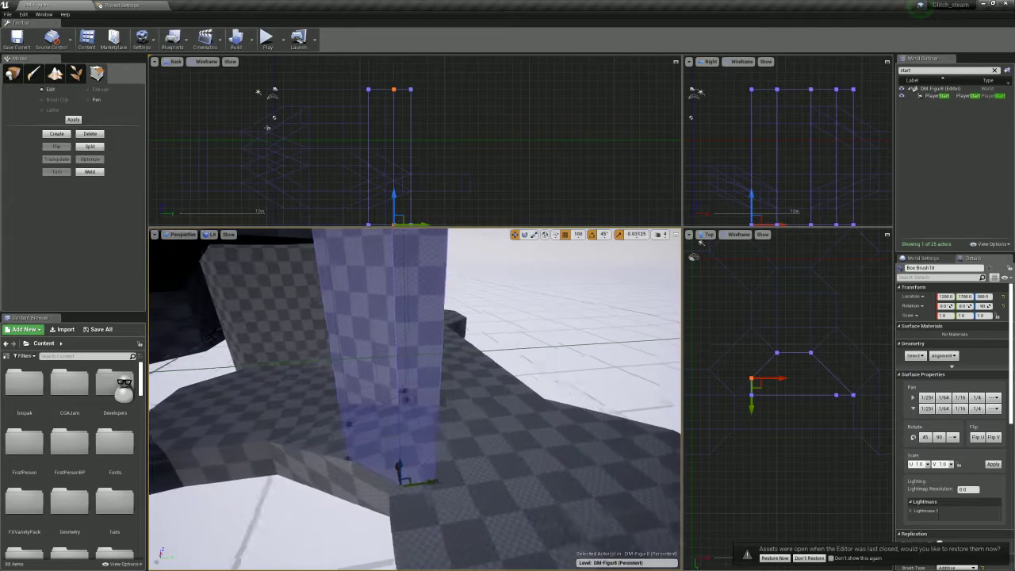
mouse_move(476, 356)
right_mouse_down()
mouse_move(373, 377)
mouse_move(492, 381)
right_mouse_up()
Duplicate the outer pillar, turn the copy around, and place it at the opposite end of the level
left_click(515, 439)
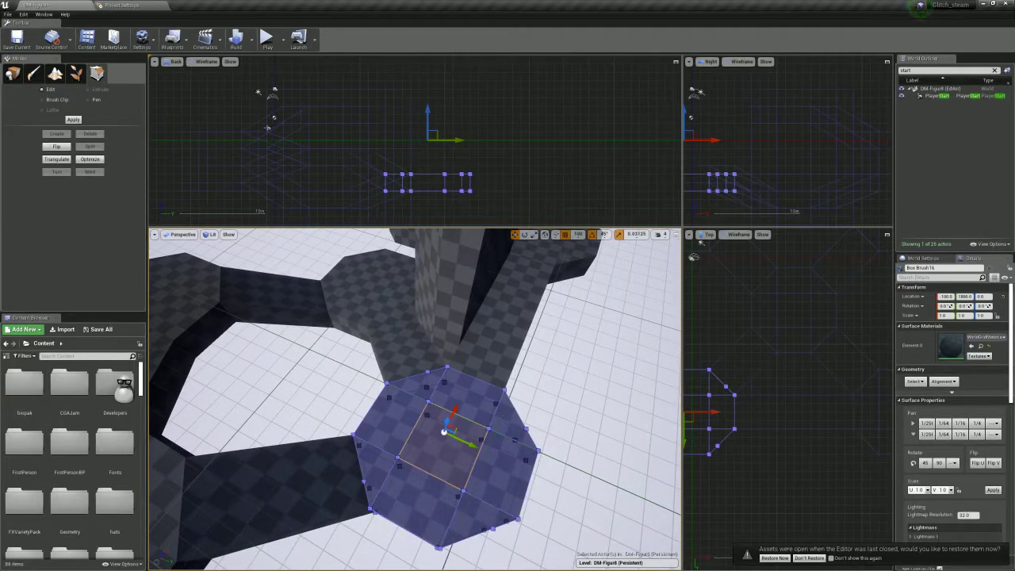
right_click_drag(476, 396, 333, 361)
key("f")
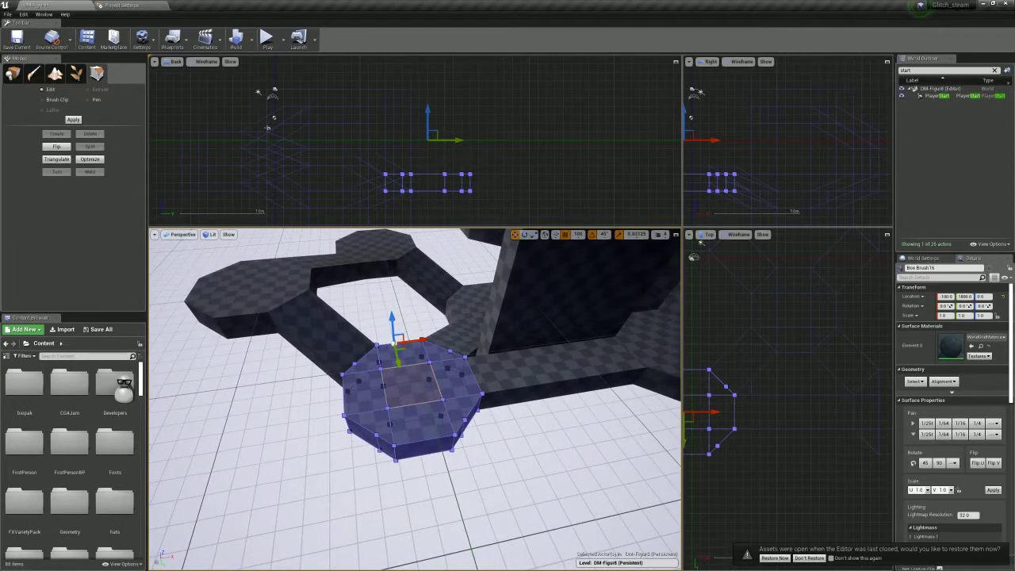
mouse_move(412, 396)
right_mouse_down()
mouse_move(424, 388)
mouse_move(380, 349)
mouse_move(349, 381)
mouse_move(309, 392)
mouse_move(254, 357)
mouse_move(246, 420)
mouse_move(253, 400)
mouse_move(293, 381)
mouse_move(317, 385)
mouse_move(353, 348)
mouse_move(404, 376)
mouse_move(317, 357)
mouse_move(325, 364)
right_mouse_up()
left_click(309, 392)
left_click(564, 441)
left_click(489, 379)
mouse_move(521, 341)
left_mouse_down("alt")
mouse_move(390, 361)
mouse_move(468, 389)
left_mouse_up("alt")
key("e")
right_click_drag(793, 289, 807, 388)
key("w")
left_click_drag(815, 371, 815, 331)
Examine the copied pillar and the fit of the platforms and bridges around it from several angles
mouse_move(444, 373)
right_mouse_down()
mouse_move(444, 404)
mouse_move(456, 412)
mouse_move(475, 396)
mouse_move(432, 383)
mouse_move(456, 384)
mouse_move(451, 303)
right_mouse_up()
key("w")
key("s")
key("w")
key("s")
key("w")
left_click(454, 357)
key("w")
mouse_move(454, 356)
right_mouse_down()
mouse_move(484, 404)
mouse_move(471, 340)
mouse_move(476, 373)
mouse_move(539, 420)
mouse_move(444, 416)
mouse_move(507, 373)
mouse_move(531, 384)
mouse_move(491, 381)
right_mouse_up()
key("s")
key("w")
key("s")
left_click(519, 368)
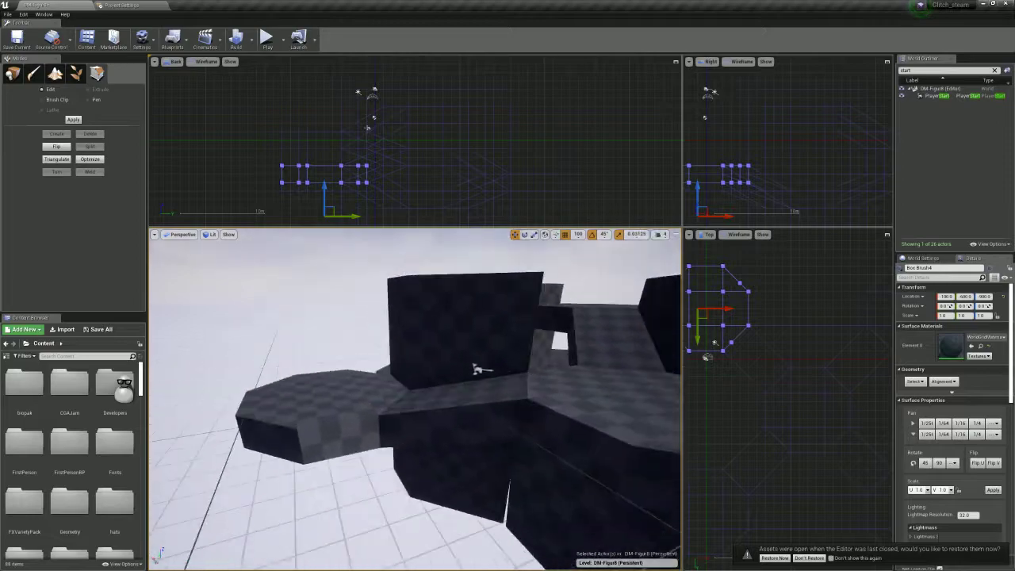
Play-test the level in the editor, then end the session
left_click(267, 38)
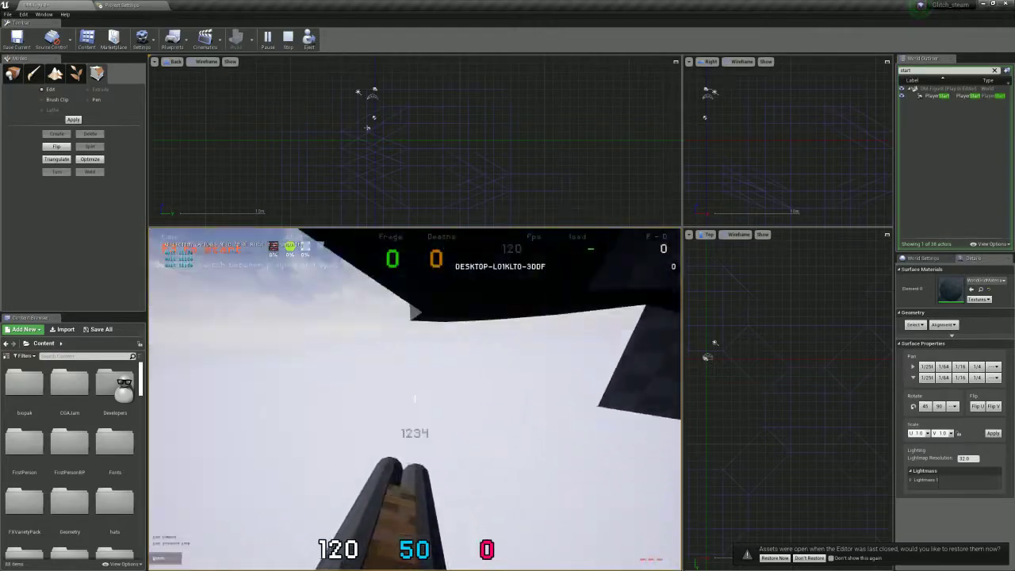
key("Escape")
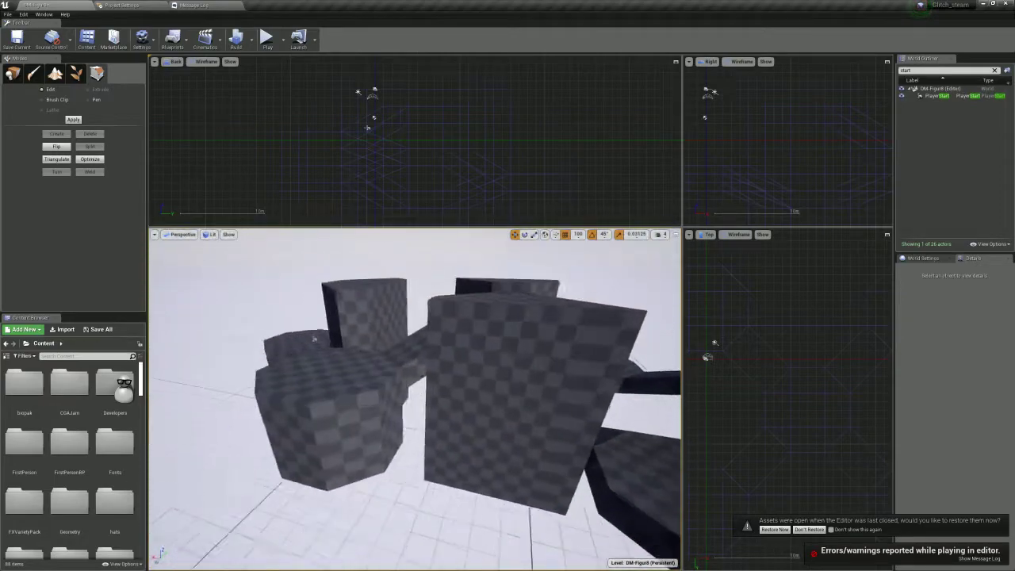
Thicken the octagonal platform and its two adjoining bridges by lowering their bottom vertices to one common level
right_click_drag(414, 399, 507, 398)
right_click_drag(415, 399, 413, 360)
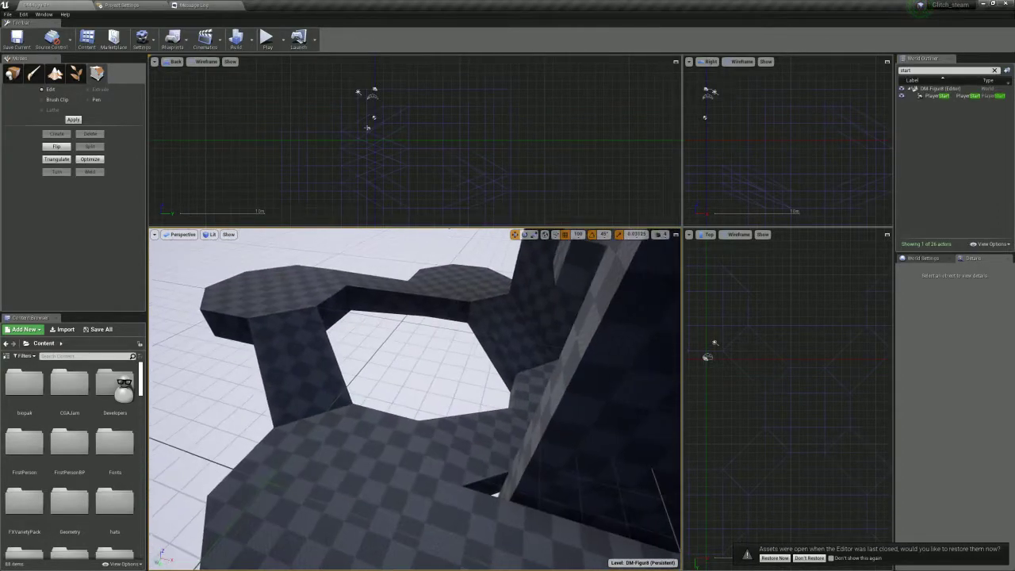
double_click(326, 337)
left_click(333, 309, "ctrl")
left_click(391, 298, "ctrl")
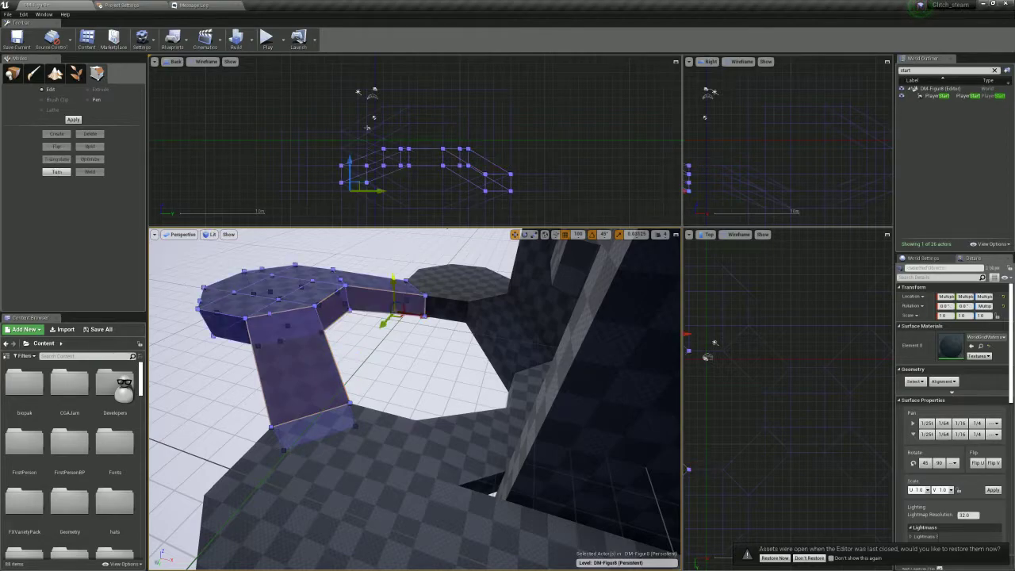
left_click_drag(520, 157, 378, 172)
left_click_drag(409, 134, 409, 151)
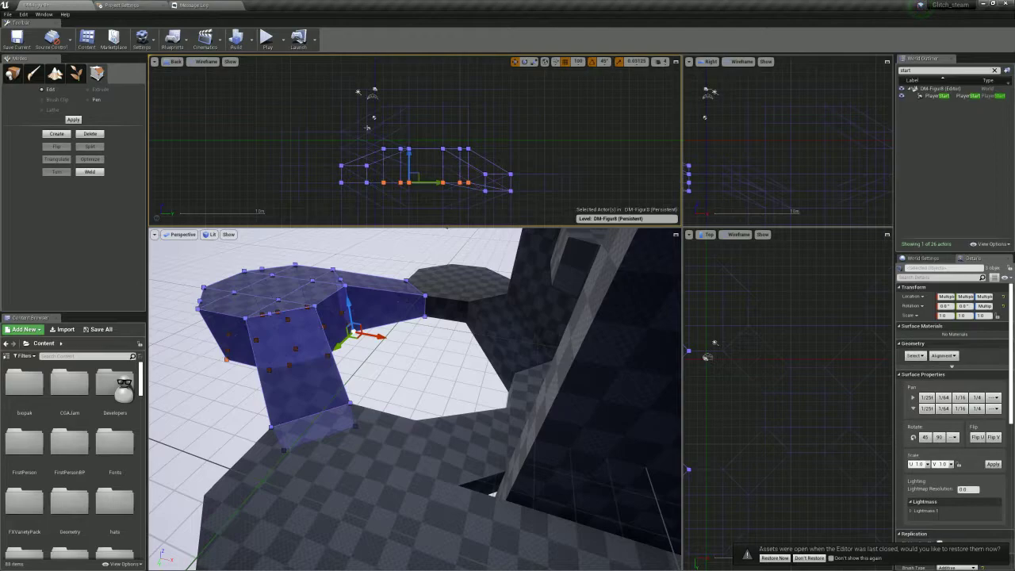
left_click_drag(327, 190, 327, 191)
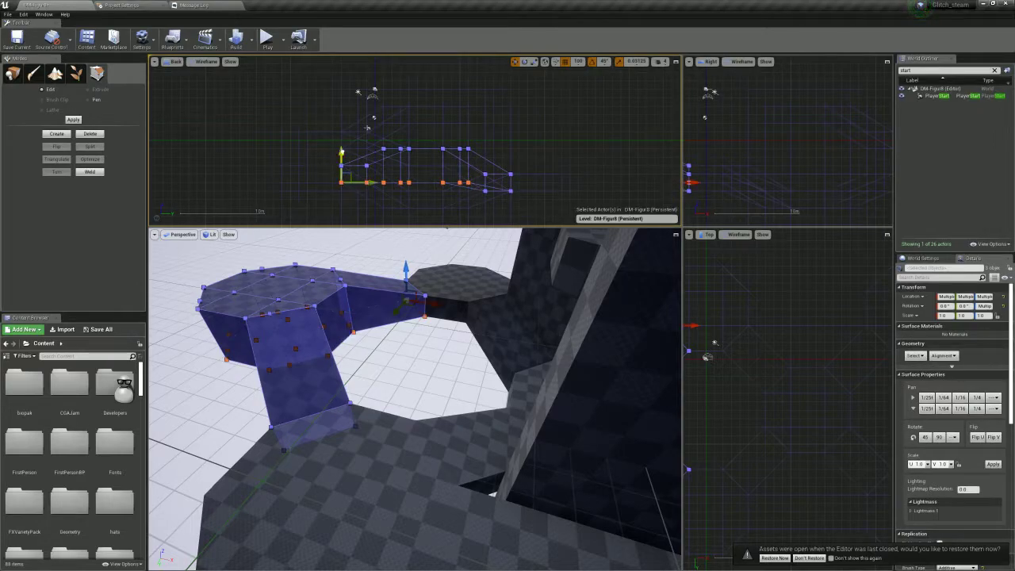
left_click_drag(341, 152, 341, 161)
Lower the bottom vertices of the neighbouring octagonal platform to match the thickened section
mouse_move(492, 317)
right_mouse_down()
mouse_move(475, 319)
mouse_move(465, 299)
right_mouse_up()
left_click(492, 310)
left_click_drag(474, 194, 266, 177)
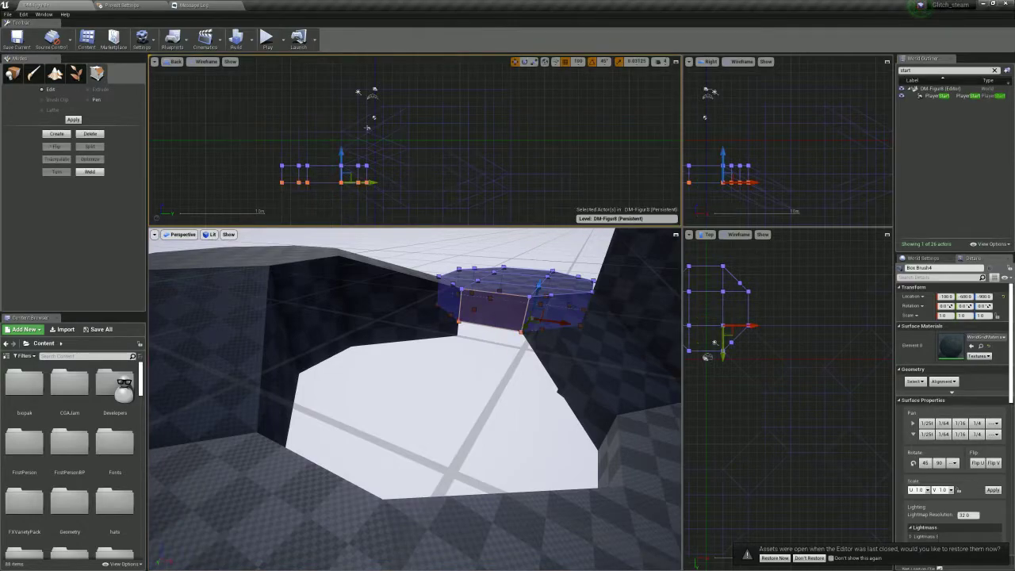
left_click_drag(538, 286, 536, 303)
Lower the bottom vertices of the far octagonal platform and its sloped bridge's upper end to the bridge's lowest level
mouse_move(536, 304)
right_mouse_down()
mouse_move(594, 298)
mouse_move(612, 317)
mouse_move(596, 320)
mouse_move(612, 331)
mouse_move(626, 316)
right_mouse_up()
mouse_move(456, 261)
right_mouse_down()
mouse_move(321, 374)
mouse_move(336, 397)
mouse_move(327, 400)
mouse_move(406, 333)
right_mouse_up()
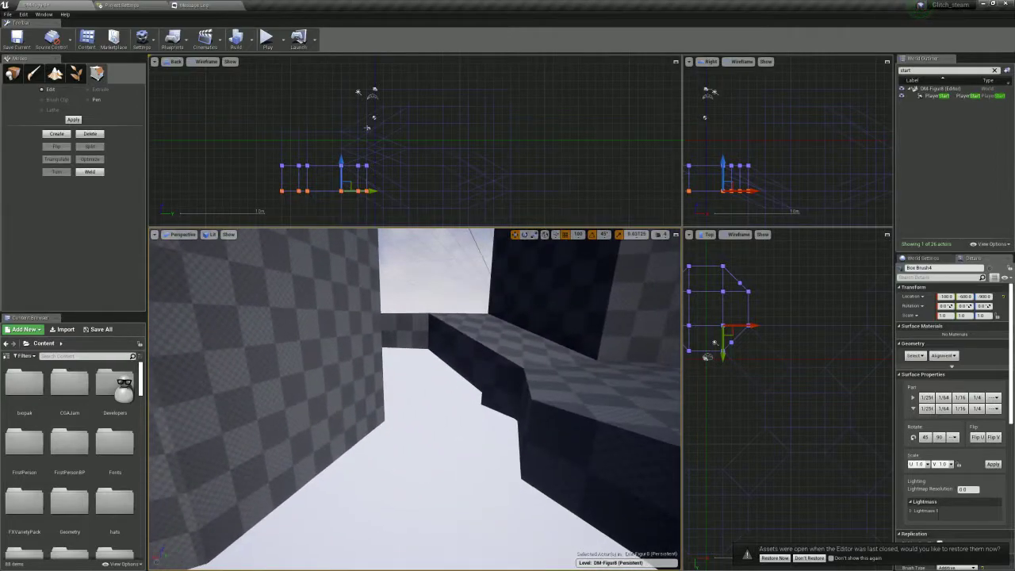
left_click(408, 331)
left_click(469, 361)
left_click(409, 329, "ctrl")
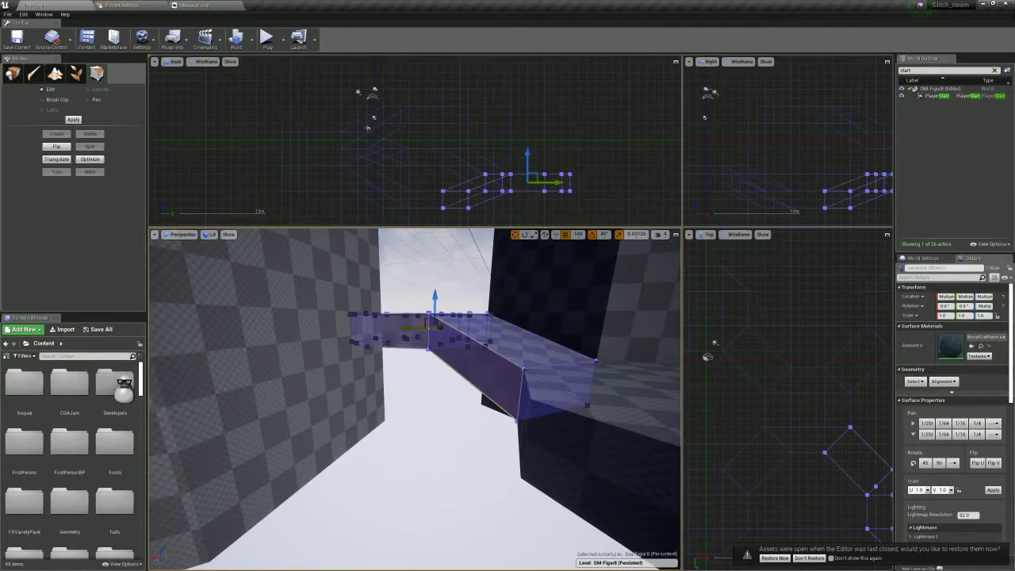
left_click_drag(480, 184, 619, 205)
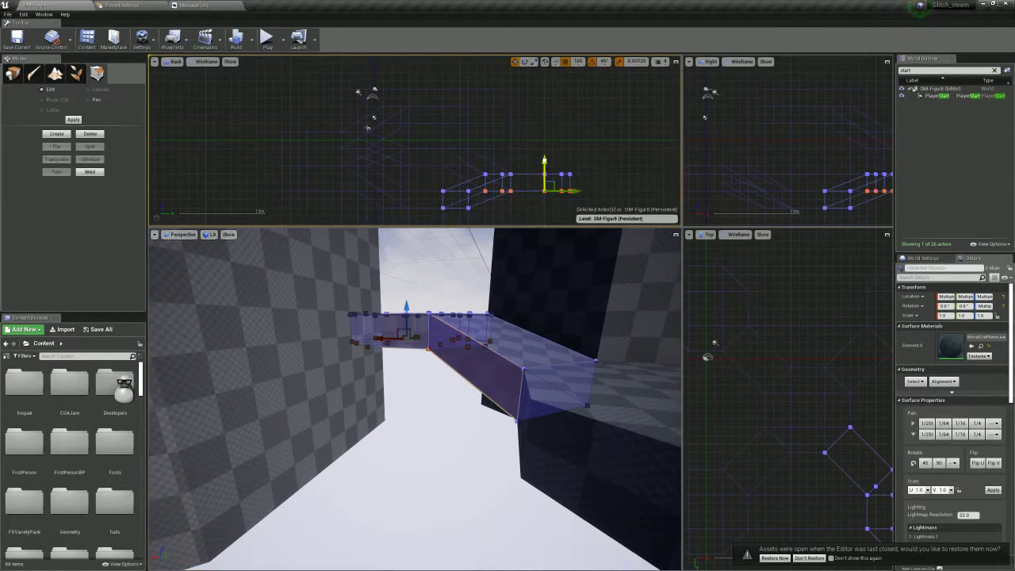
left_click_drag(544, 161, 545, 178)
Lower the bottom vertices at the upper end of the opposite sloped bridge to give it a level underside
mouse_move(515, 317)
right_mouse_down()
mouse_move(571, 353)
mouse_move(458, 380)
mouse_move(409, 357)
mouse_move(484, 339)
right_mouse_up()
left_click(497, 337)
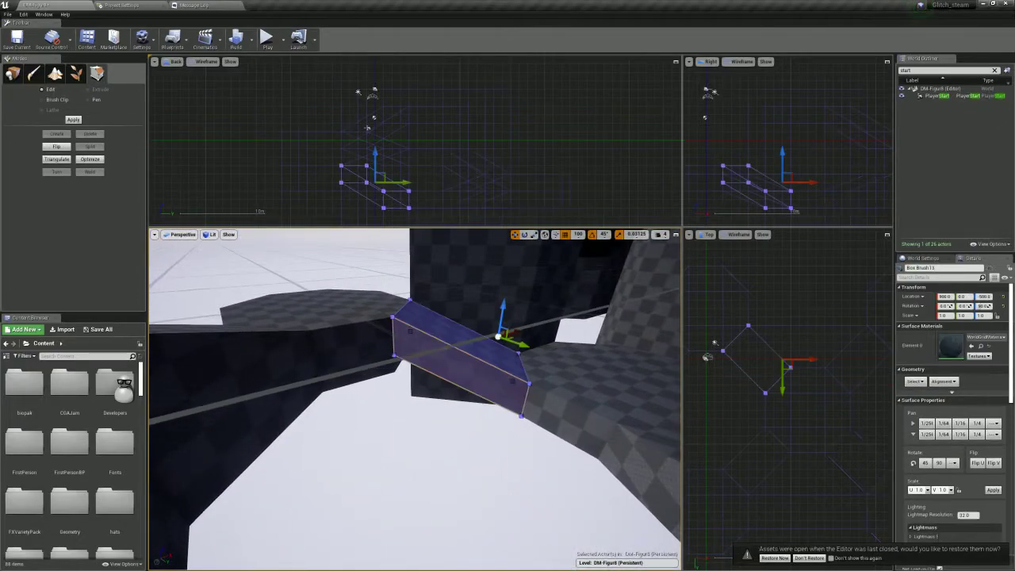
left_click_drag(324, 175, 366, 182, "ctrl+alt")
mouse_move(385, 317)
right_mouse_down()
mouse_move(369, 352)
mouse_move(352, 348)
mouse_move(381, 336)
right_mouse_up()
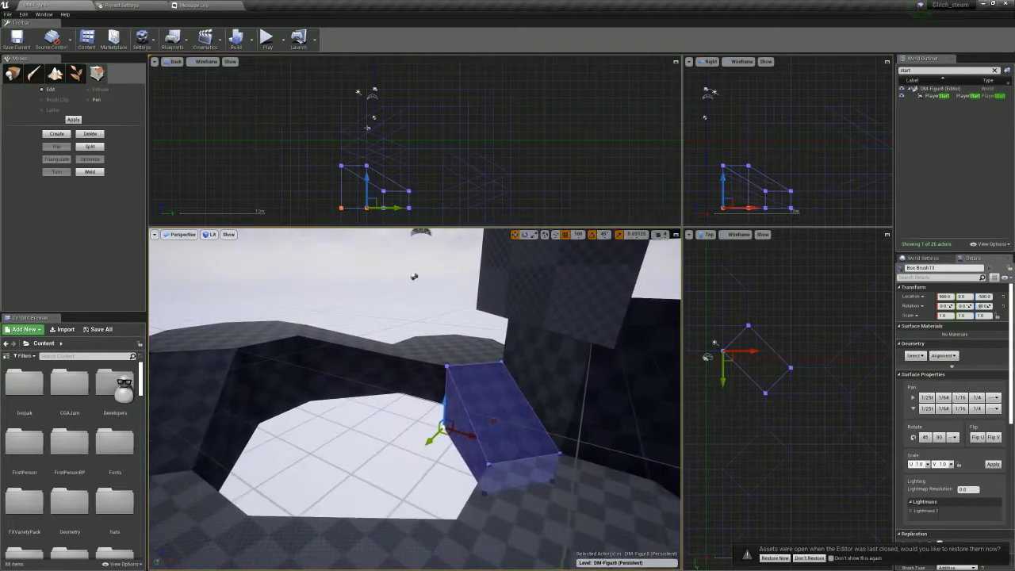
Lower the bottom vertices of the two linked platforms and their bridges together to the sloped bridge's underside
left_click(423, 379)
left_click(350, 369, "ctrl")
left_click(228, 422, "ctrl")
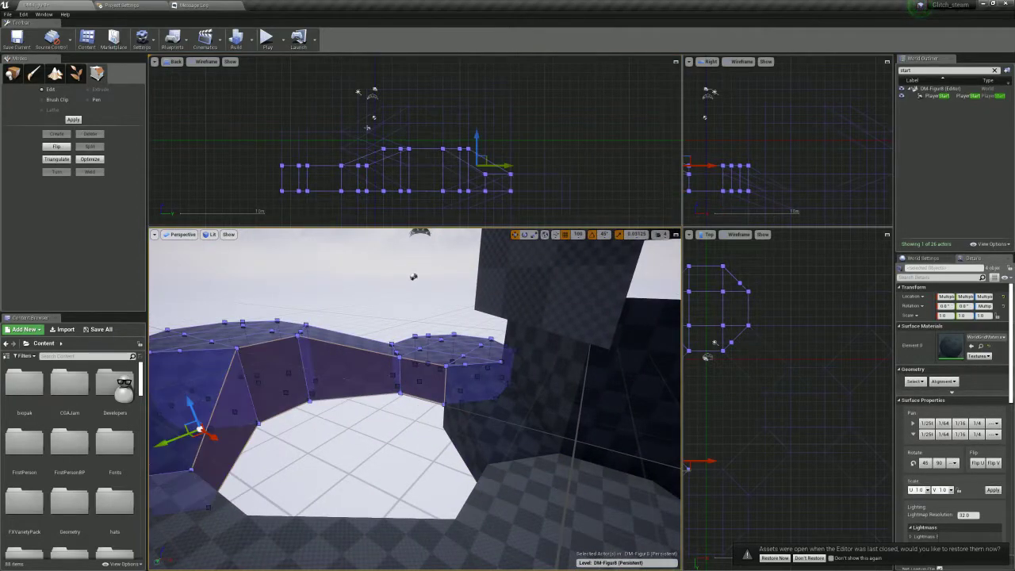
left_click_drag(230, 184, 571, 207, "ctrl+alt")
left_click_drag(485, 163, 485, 181)
Lower the bottom vertices of the next octagonal platform and its adjoining bridges to the sloped bridge's lowest level
mouse_move(468, 317)
right_mouse_down()
mouse_move(586, 325)
mouse_move(571, 309)
right_mouse_up()
left_click(390, 354)
left_click(502, 324, "ctrl")
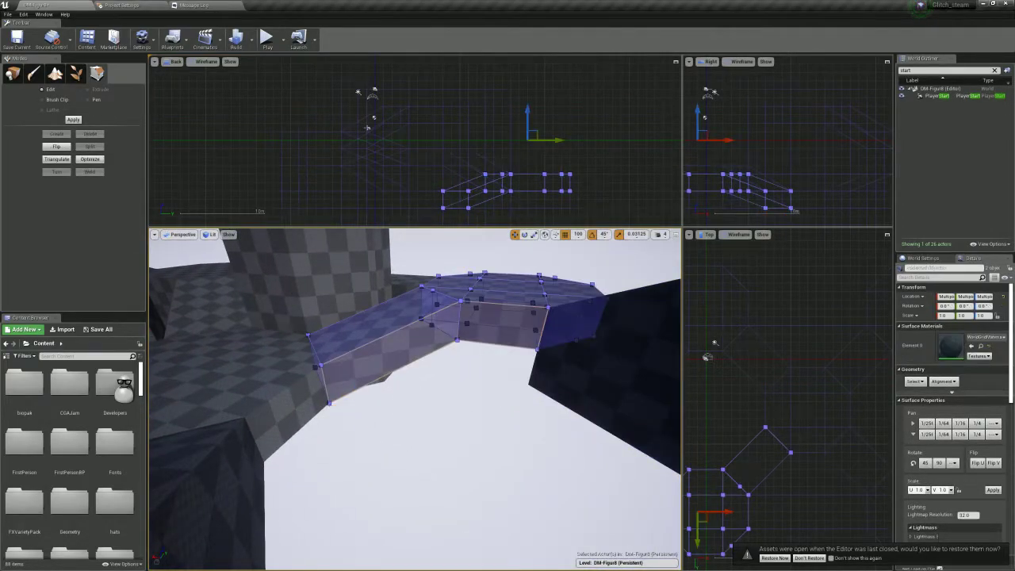
left_click_drag(601, 203, 472, 196, "ctrl+alt")
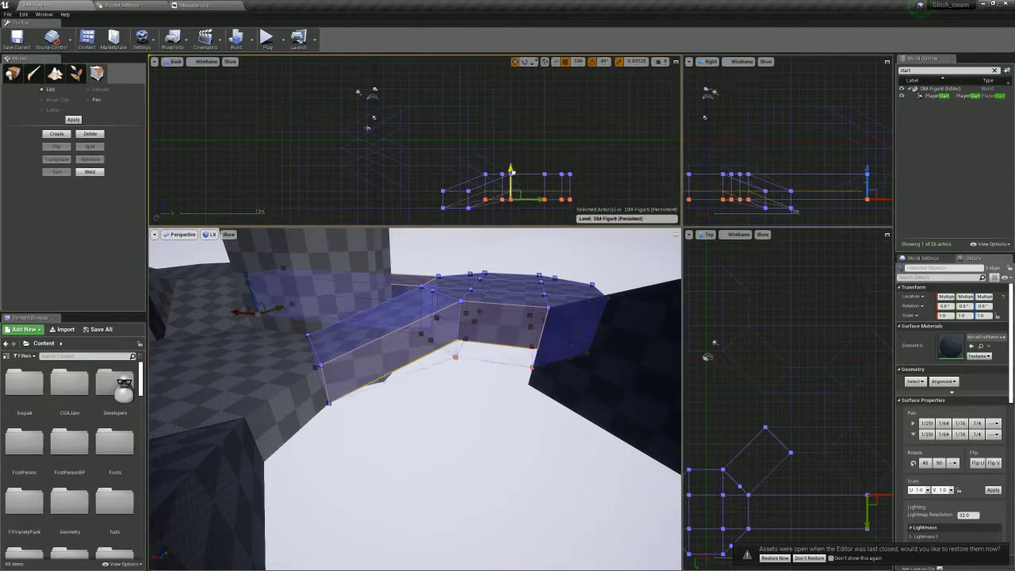
left_click_drag(512, 169, 511, 178)
mouse_move(476, 333)
right_mouse_down()
mouse_move(404, 357)
mouse_move(380, 337)
mouse_move(341, 340)
mouse_move(420, 368)
mouse_move(432, 360)
mouse_move(416, 356)
mouse_move(424, 321)
right_mouse_up()
Raise the bottom vertices of the tall wall pillar to shorten it from below
left_click(440, 317)
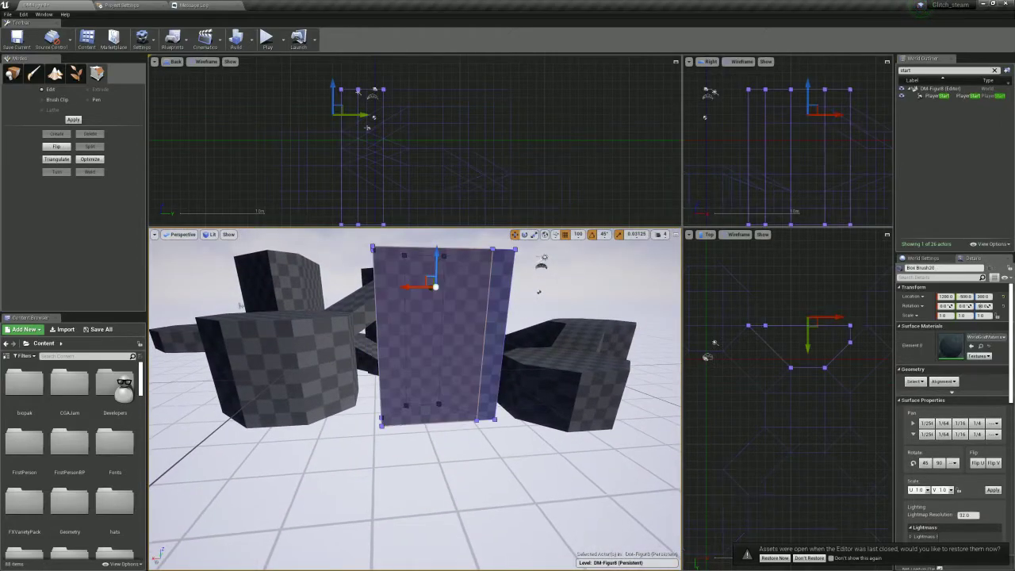
right_click_drag(431, 210, 423, 120)
left_click_drag(426, 117, 274, 190)
mouse_move(341, 325)
right_mouse_down()
mouse_move(329, 305)
mouse_move(327, 317)
mouse_move(336, 317)
right_mouse_up()
left_click_drag(408, 421, 423, 376)
Lower the bottom vertices of the linked octagonal platforms and their bridges together to one deeper, level underside
mouse_move(423, 376)
right_mouse_down()
mouse_move(507, 431)
mouse_move(547, 440)
mouse_move(587, 420)
mouse_move(610, 428)
mouse_move(602, 452)
mouse_move(555, 440)
mouse_move(595, 424)
mouse_move(586, 396)
right_mouse_up()
right_click_drag(413, 397, 413, 396)
left_click(305, 333)
key("shift+b")
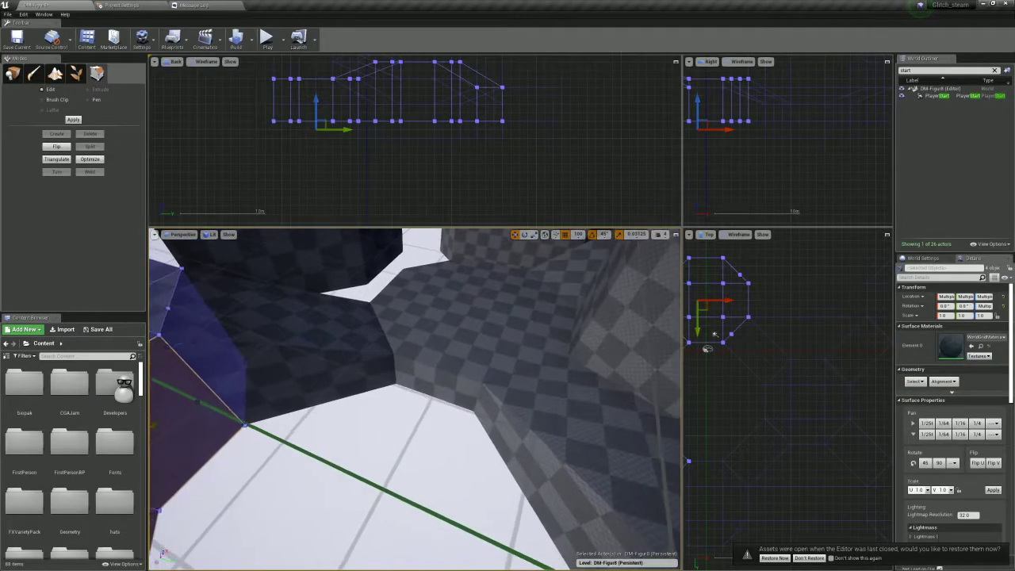
left_click(310, 357, "ctrl")
left_click(456, 333, "ctrl")
left_click(575, 412, "ctrl")
left_click_drag(569, 151, 370, 125)
right_click_drag(412, 396, 412, 396)
left_click_drag(434, 95, 435, 130)
right_click_drag(412, 397, 412, 396)
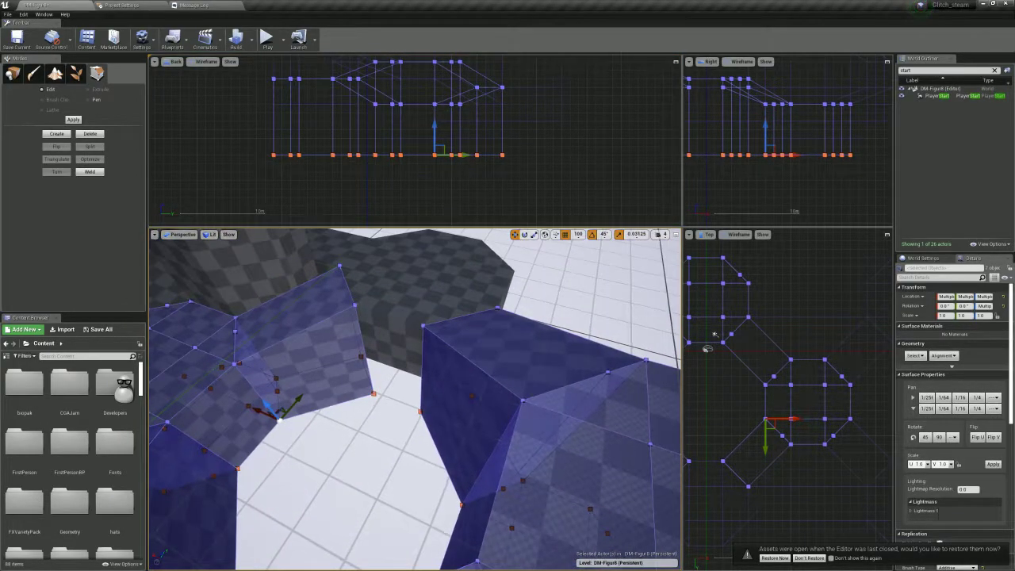
Lower the bottom vertices of the remaining outer octagonal platform to match the deepened underside
left_click(400, 302)
left_click_drag(596, 140, 463, 109)
left_click_drag(411, 274, 416, 315)
right_click_drag(415, 315, 349, 325)
left_click(507, 337)
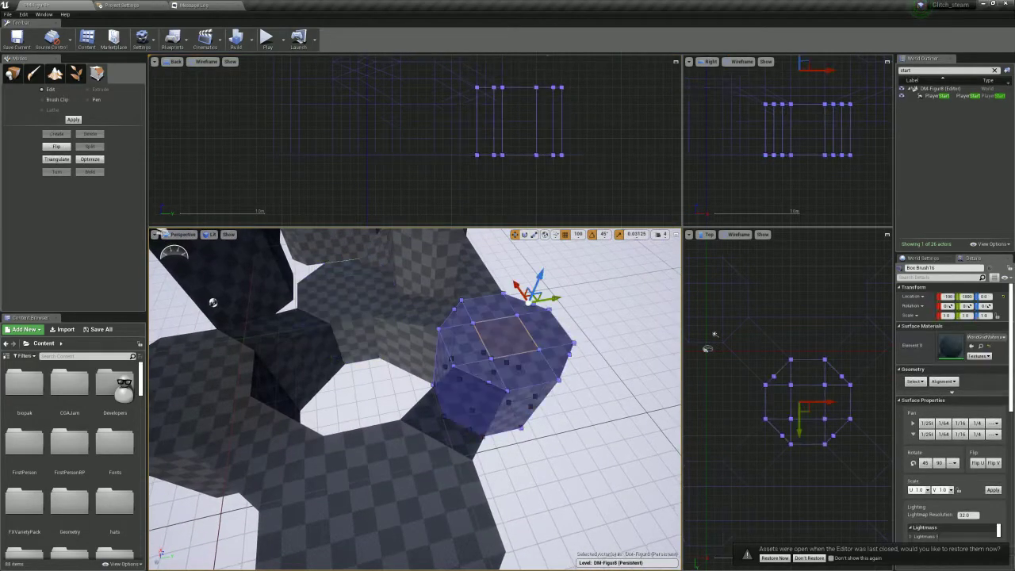
mouse_move(444, 356)
right_mouse_down()
mouse_move(405, 352)
mouse_move(396, 388)
mouse_move(436, 390)
mouse_move(468, 369)
mouse_move(442, 371)
right_mouse_up()
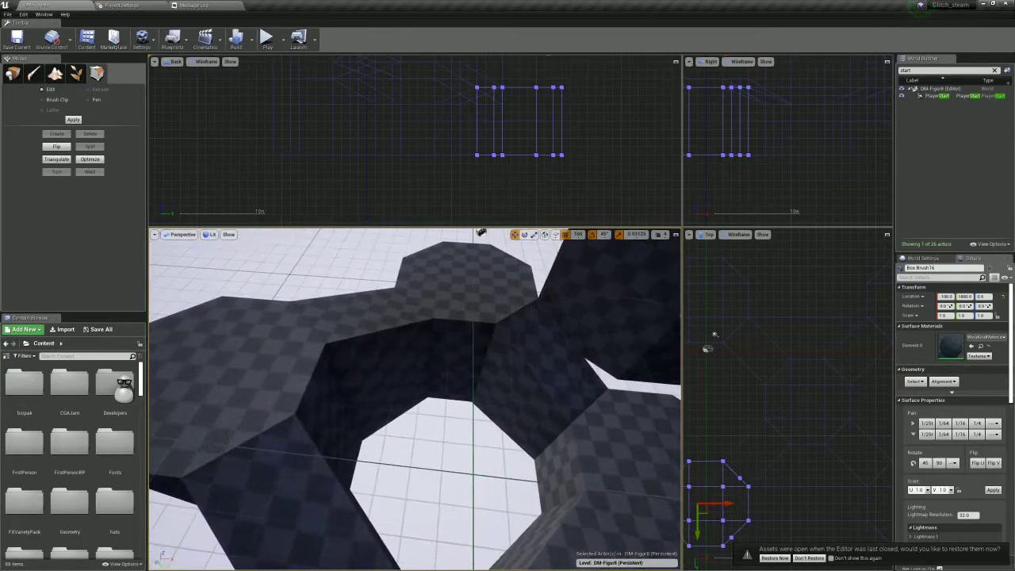
Place an additive Box brush inside the loop opening and move it beneath the platforms to Z -1200
left_click(13, 73)
left_click(16, 160)
left_click_drag(69, 104, 452, 444)
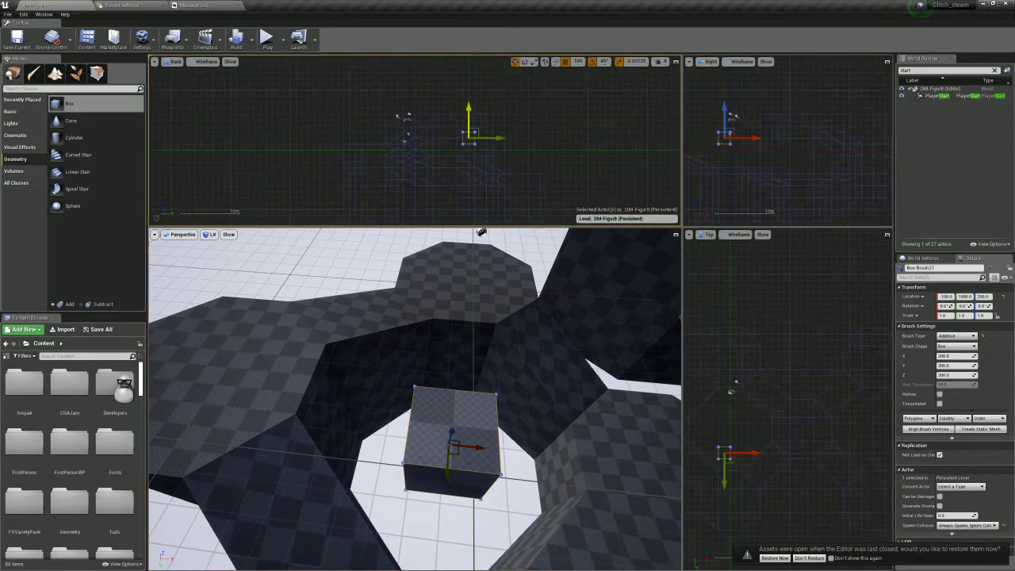
left_click_drag(472, 131, 478, 134)
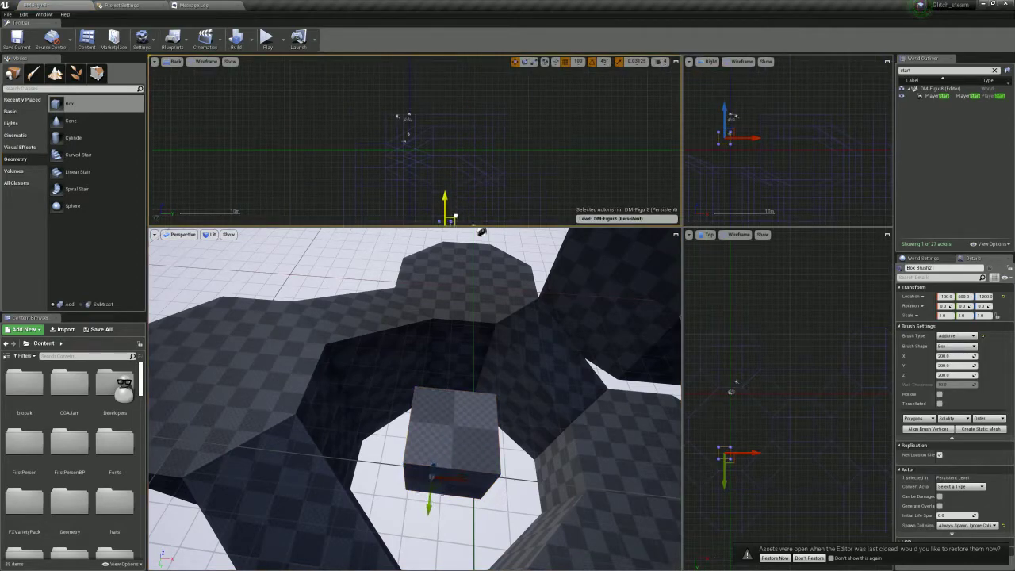
Stretch the box by its corner vertices in both horizontal directions into a wide floor slab beneath the platforms
left_click(76, 73)
left_click(97, 72)
right_click_drag(396, 175, 390, 108)
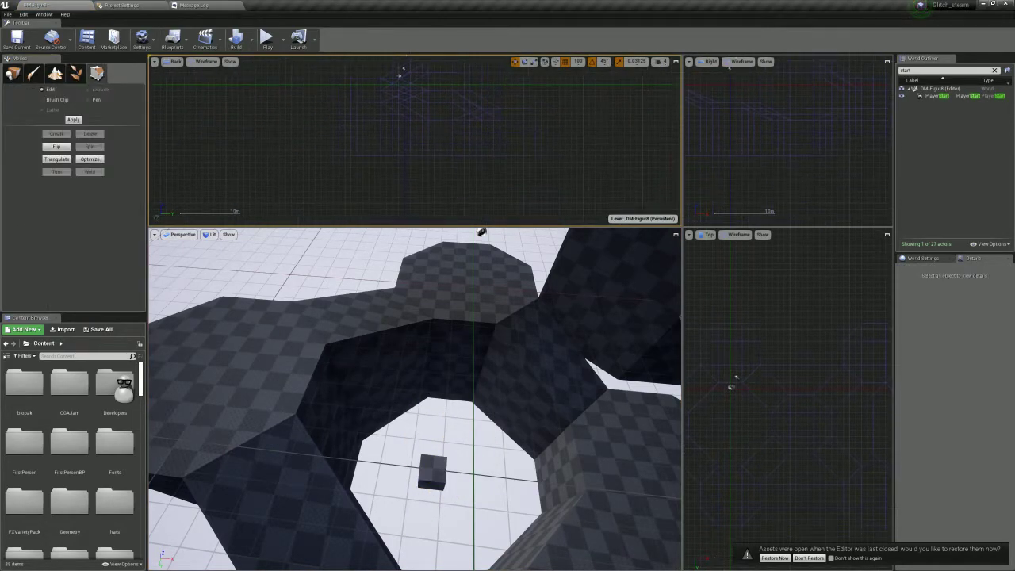
left_click(445, 156)
mouse_move(460, 166)
left_mouse_down("ctrl+alt")
mouse_move(442, 144)
mouse_move(554, 166)
mouse_move(425, 144)
mouse_move(364, 162)
left_mouse_up("ctrl+alt")
mouse_move(775, 522)
left_mouse_down("ctrl+alt")
mouse_move(757, 504)
mouse_move(727, 314)
mouse_move(775, 325)
mouse_move(948, 327)
left_mouse_up("ctrl+alt")
scroll(808, 413, "down", 4)
right_click_drag(809, 414, 735, 402)
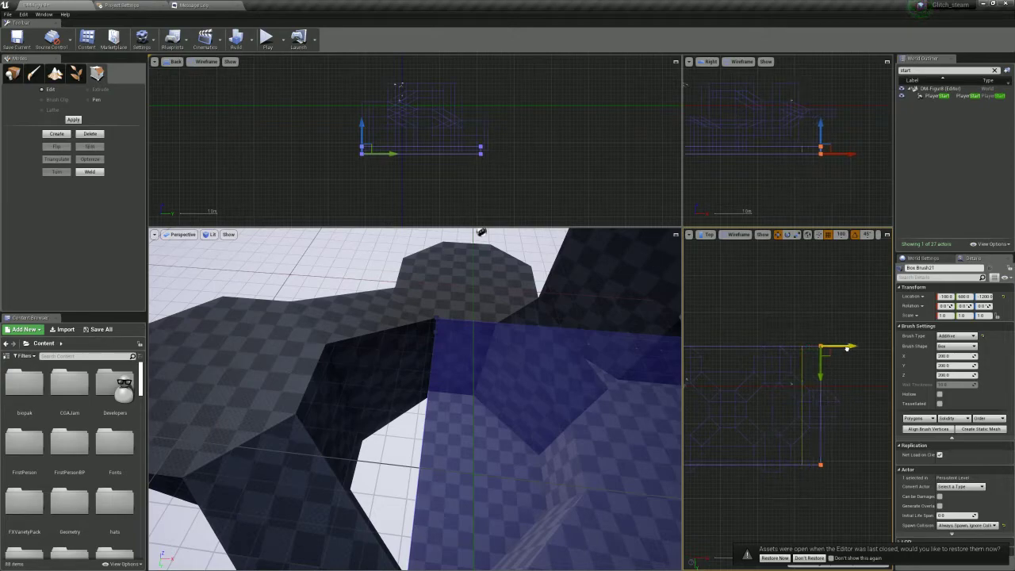
left_click_drag(829, 349, 761, 355)
Move the floor slab's two opposite X edges so it spans the area beneath the first loop
right_click_drag(742, 444, 832, 442)
left_click_drag(801, 509, 729, 311, "ctrl+alt")
left_click_drag(795, 462, 739, 462)
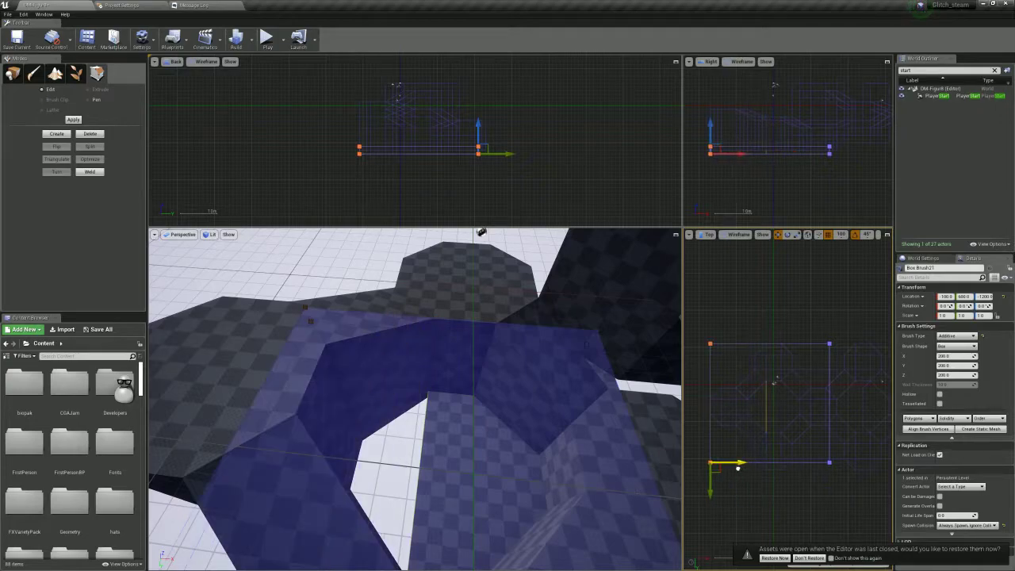
left_click_drag(846, 322, 802, 493, "ctrl+alt")
left_click_drag(861, 344, 835, 353)
Duplicate the floor slab along X and set the copy beside the original beneath the second loop
mouse_move(603, 380)
right_mouse_down()
mouse_move(670, 356)
mouse_move(678, 341)
mouse_move(618, 373)
mouse_move(539, 365)
mouse_move(507, 348)
mouse_move(463, 361)
right_mouse_up()
left_click(585, 422)
left_click(535, 469)
right_click_drag(535, 469, 606, 468)
left_click_drag(357, 401, 533, 403, "alt")
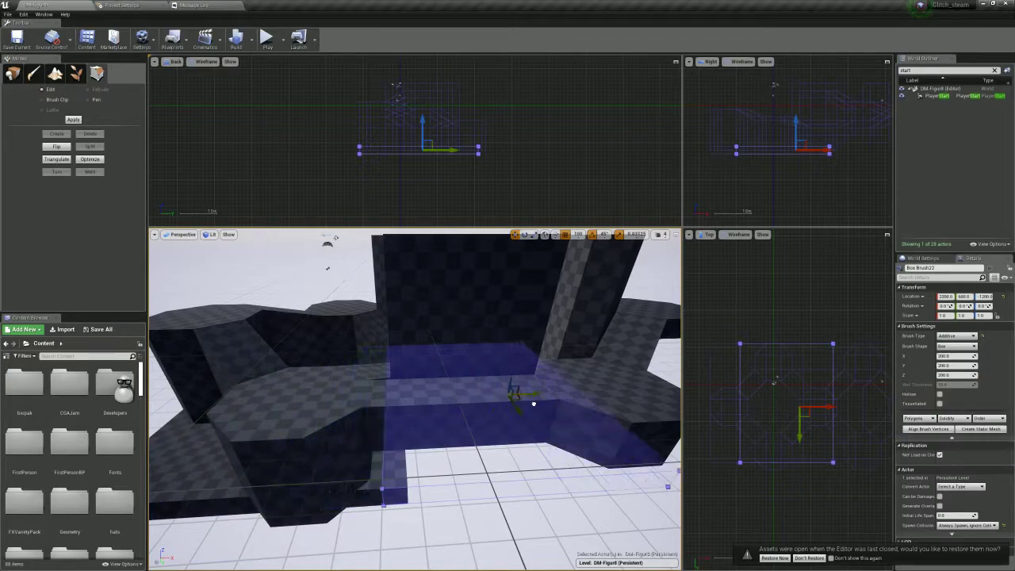
Extend the duplicated slab's outer edge along X past the farthest platform
scroll(704, 407, "down", 1)
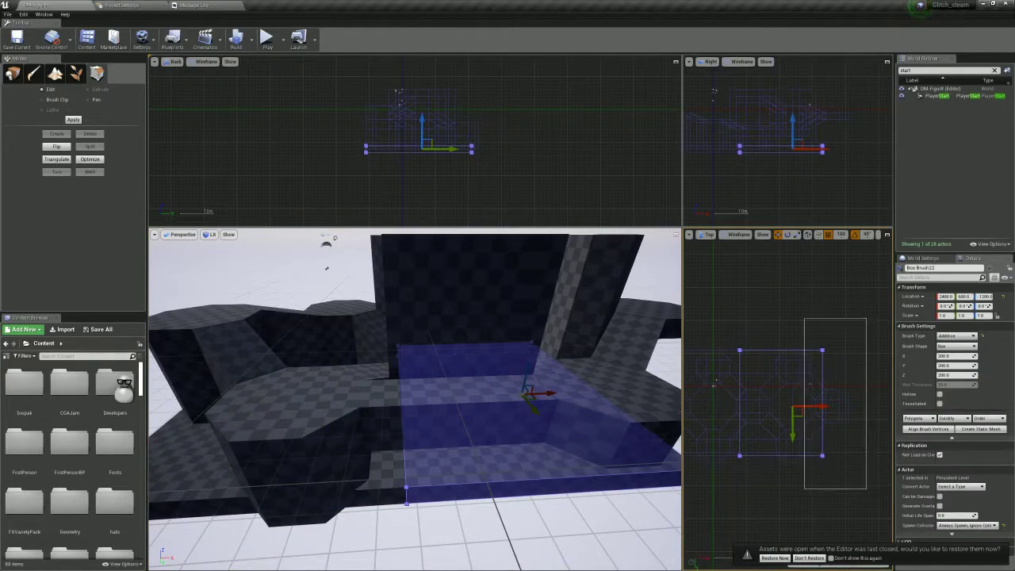
left_click(822, 350)
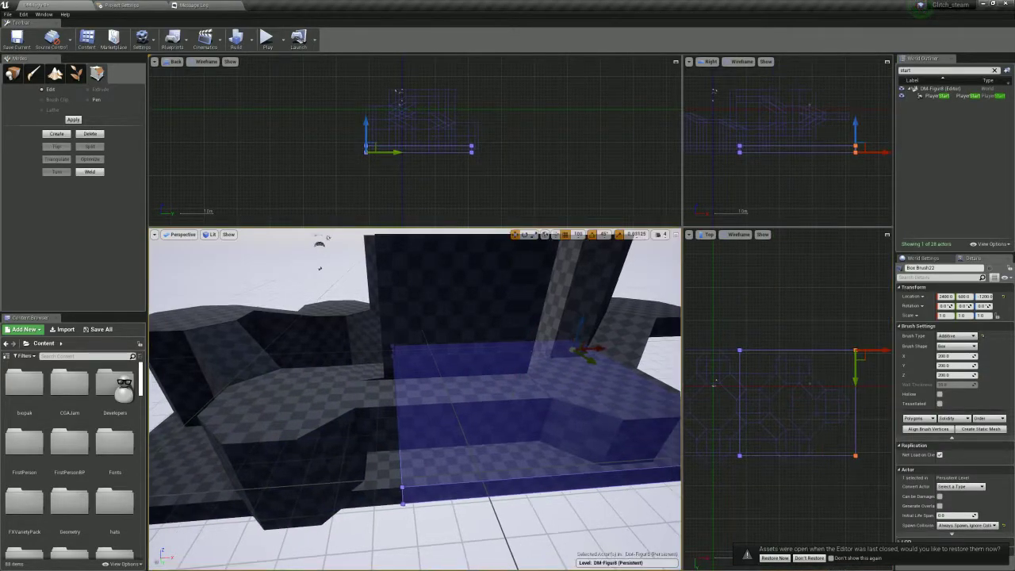
left_click(519, 393)
left_click(519, 393)
mouse_move(520, 393)
right_mouse_down()
mouse_move(602, 349)
mouse_move(555, 397)
mouse_move(587, 408)
mouse_move(634, 404)
mouse_move(658, 371)
right_mouse_up()
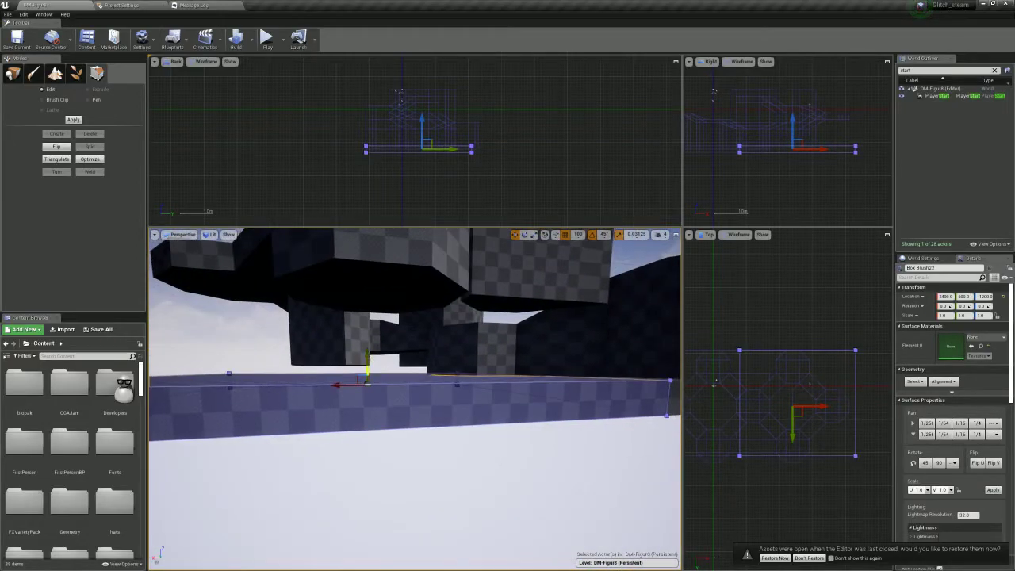
Raise the bottom vertices of the low section hanging over the floor to open headroom beneath it
left_click_drag(373, 327, 373, 326)
mouse_move(374, 325)
right_mouse_down()
mouse_move(380, 301)
mouse_move(524, 317)
mouse_move(555, 337)
mouse_move(507, 329)
mouse_move(547, 333)
mouse_move(539, 352)
mouse_move(459, 365)
mouse_move(546, 396)
mouse_move(499, 372)
right_mouse_up()
left_click(440, 385)
mouse_move(441, 386)
right_mouse_down()
mouse_move(444, 404)
mouse_move(475, 400)
right_mouse_up()
left_click_drag(390, 140, 478, 165)
left_click_drag(437, 411, 437, 372)
mouse_move(438, 372)
right_mouse_down()
mouse_move(441, 388)
mouse_move(437, 373)
right_mouse_up()
Try raising the duplicated floor slab towards the platforms
left_click(438, 376)
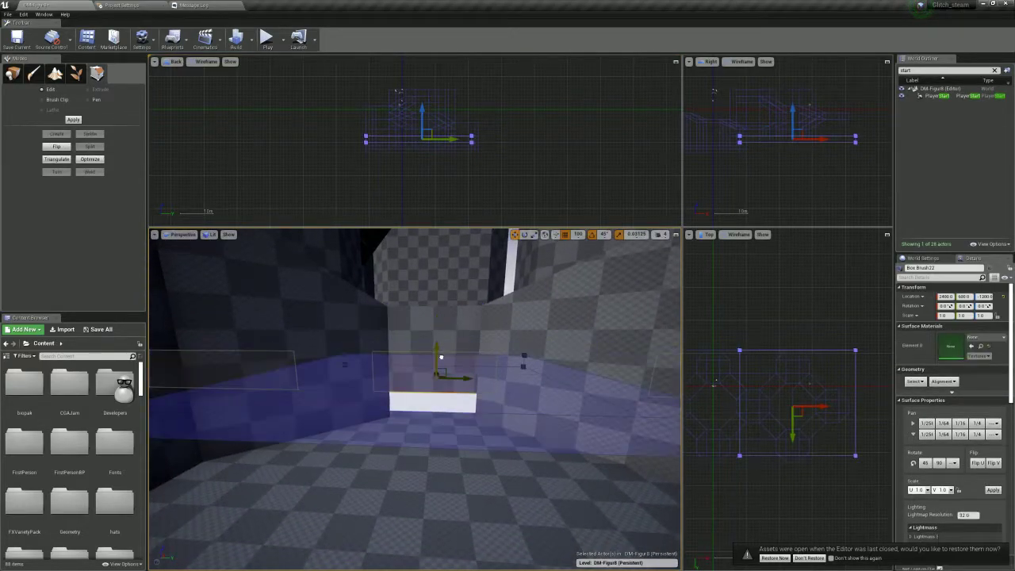
left_click_drag(440, 356, 441, 358)
mouse_move(441, 357)
right_mouse_down()
mouse_move(440, 339)
mouse_move(441, 357)
right_mouse_up()
Raise the bottom vertices of the central octagonal platform to make it a thin slab above the floor
left_click(441, 326)
left_click_drag(389, 133, 482, 157)
left_click_drag(468, 305, 469, 289)
mouse_move(468, 289)
right_mouse_down()
mouse_move(500, 289)
mouse_move(516, 325)
mouse_move(507, 337)
mouse_move(493, 289)
mouse_move(483, 292)
right_mouse_up()
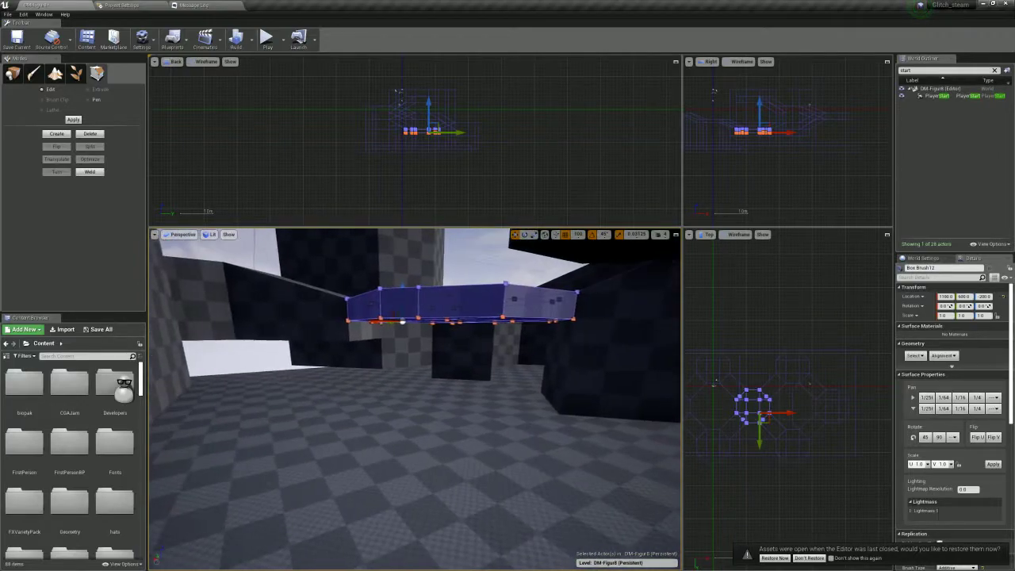
Lower the bottom vertices of the tall pillar, sloped bridge and neighbouring octagonal platform together to the floor
left_click(409, 342)
left_click(307, 316, "ctrl")
left_click(198, 305, "ctrl")
left_click_drag(504, 156, 474, 153)
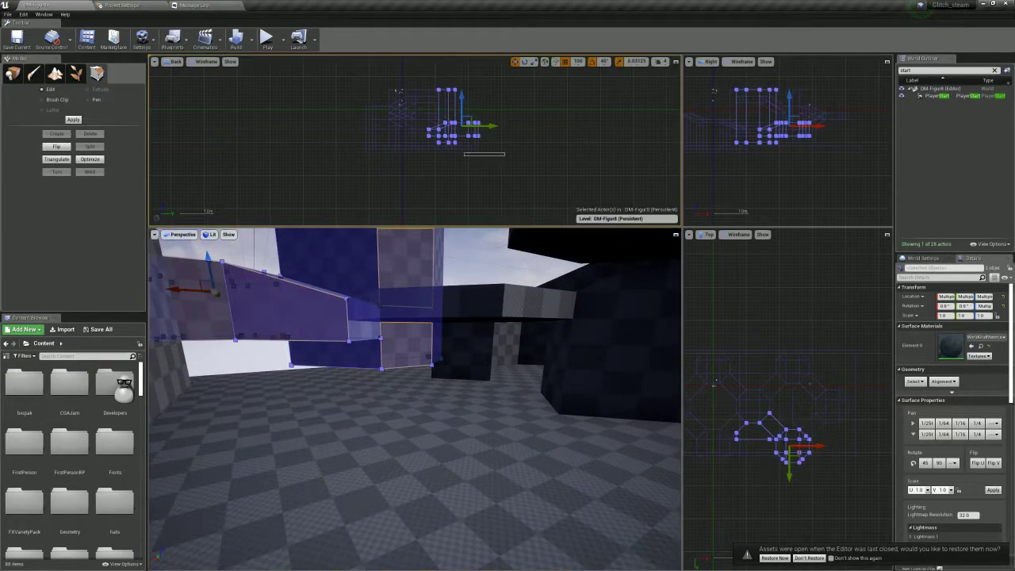
left_click_drag(414, 133, 414, 133)
left_click_drag(468, 109, 468, 123)
Lower the bottom vertices of the other tall wall pillar until it stands in the floor slab
right_click_drag(468, 317, 547, 316)
left_click(365, 266)
left_click_drag(464, 141, 369, 111)
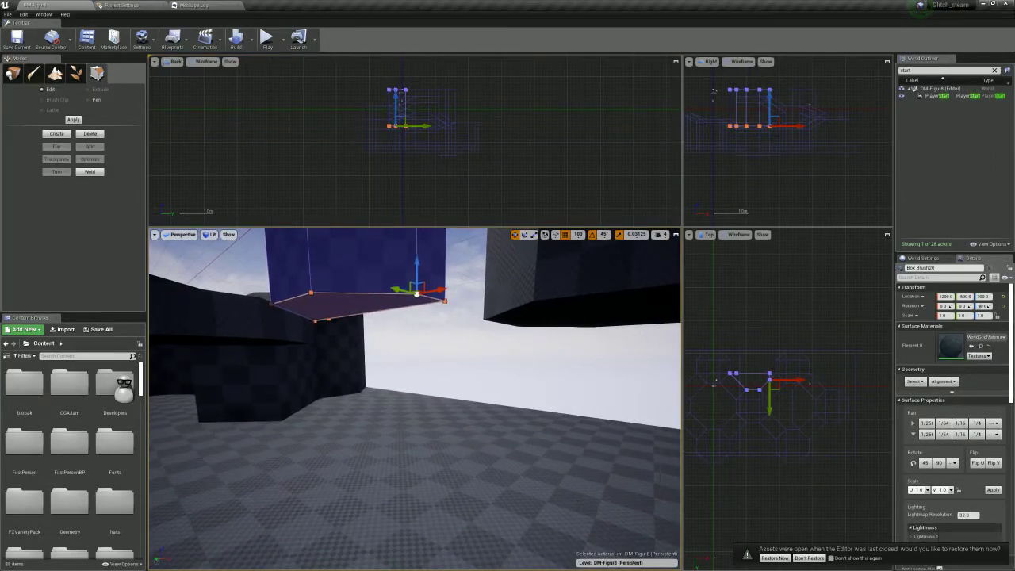
left_click_drag(416, 280, 416, 413)
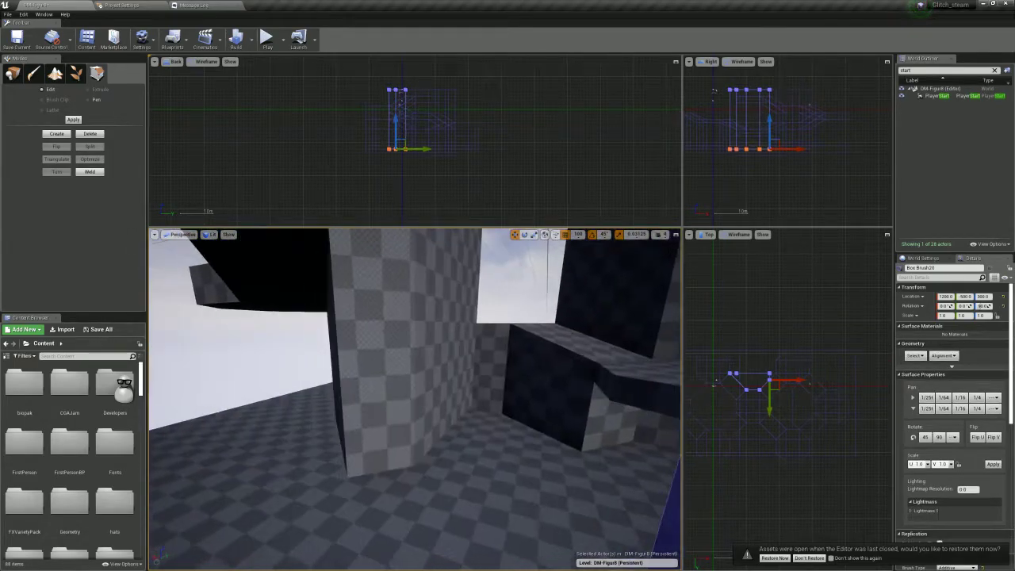
Play-test the level by running across the new ground floor and beneath the platforms, and end the test
left_click(267, 38)
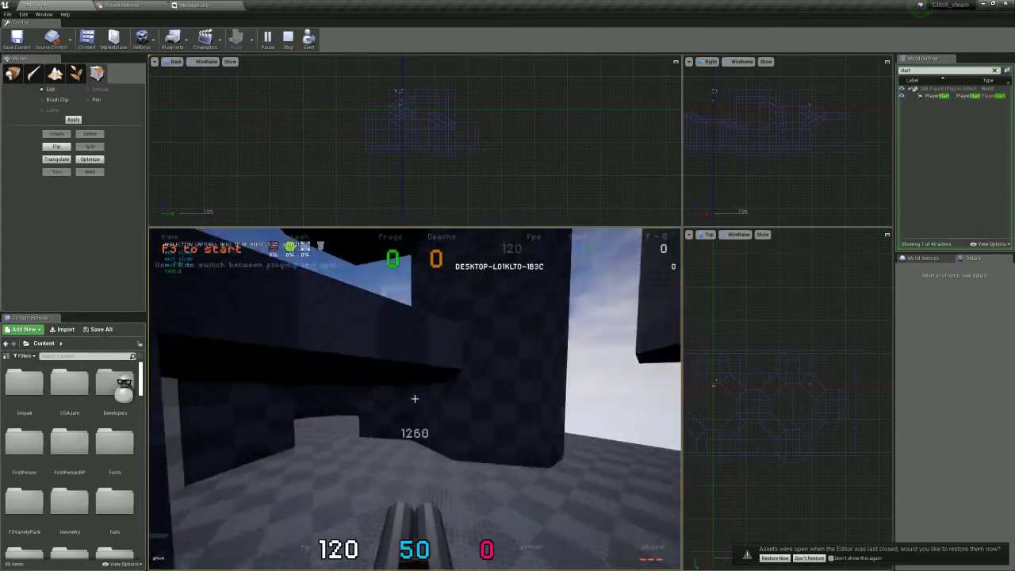
key("w")
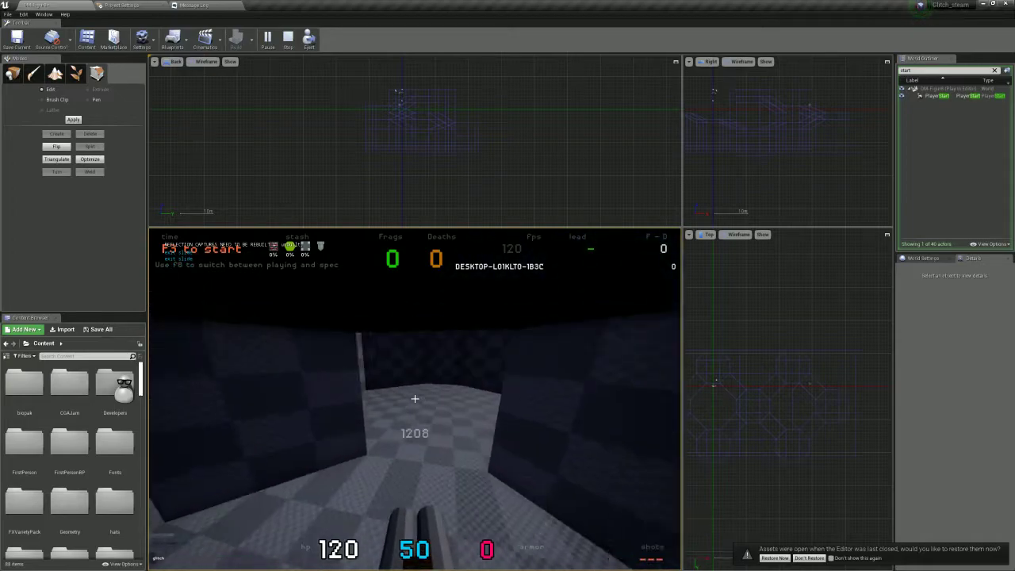
key("w")
key("w")
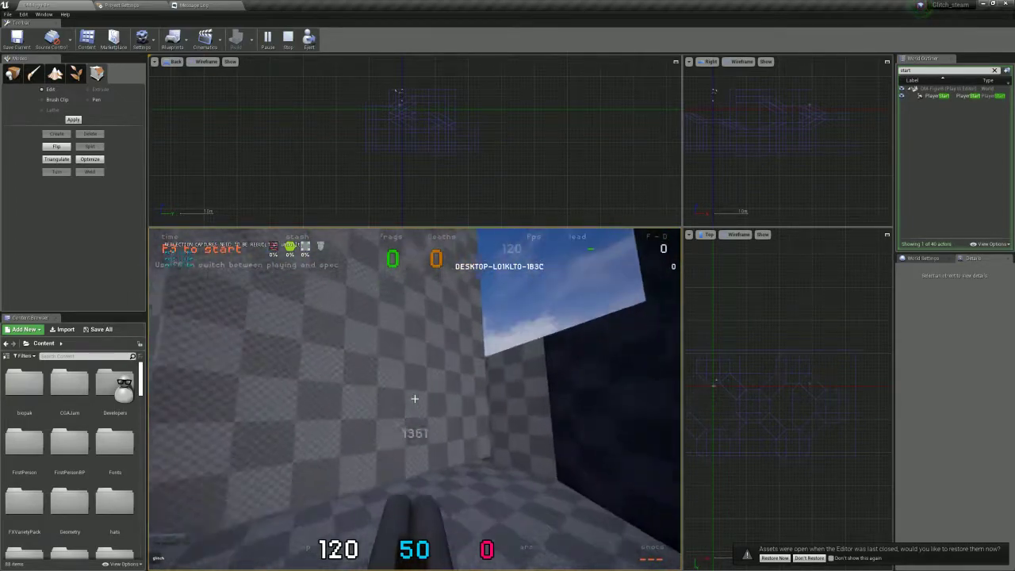
key("Escape")
left_click(44, 6)
Lower the bottom vertices of the wide pillar in the second loop into the floor slab
mouse_move(414, 380)
right_mouse_down()
mouse_move(434, 381)
mouse_move(451, 451)
mouse_move(380, 432)
mouse_move(416, 440)
mouse_move(242, 348)
mouse_move(378, 373)
mouse_move(357, 396)
mouse_move(341, 393)
right_mouse_up()
key("w")
key("w")
left_click(450, 325)
left_click_drag(503, 165, 382, 127)
right_click_drag(428, 317, 372, 317)
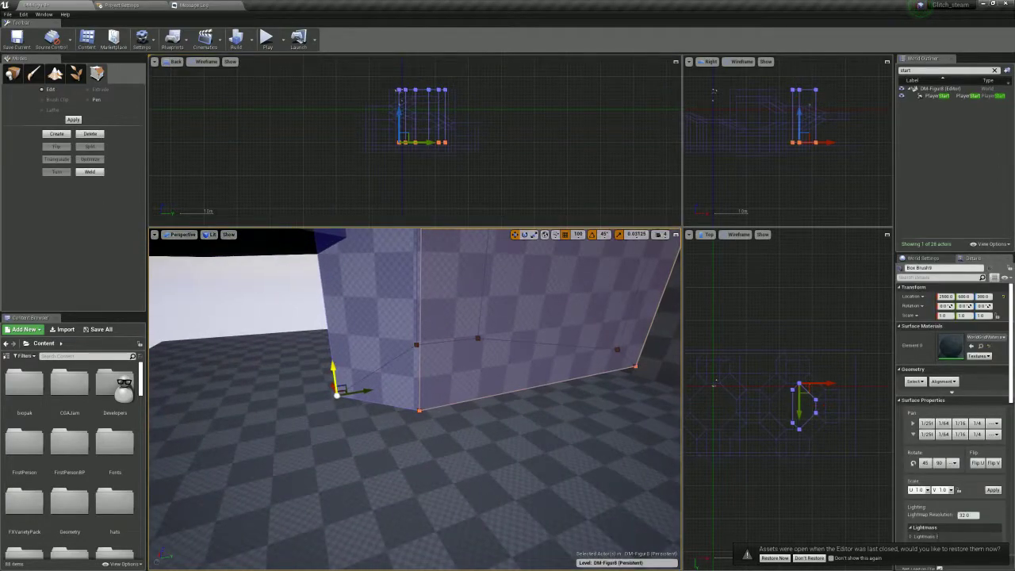
left_click_drag(333, 369, 341, 432)
Lower the bottom vertices of the high octagonal platform beside the wide pillar down into the floor slab
mouse_move(341, 432)
right_mouse_down()
mouse_move(277, 416)
mouse_move(269, 397)
right_mouse_up()
left_click(490, 340)
left_click_drag(466, 159, 358, 97)
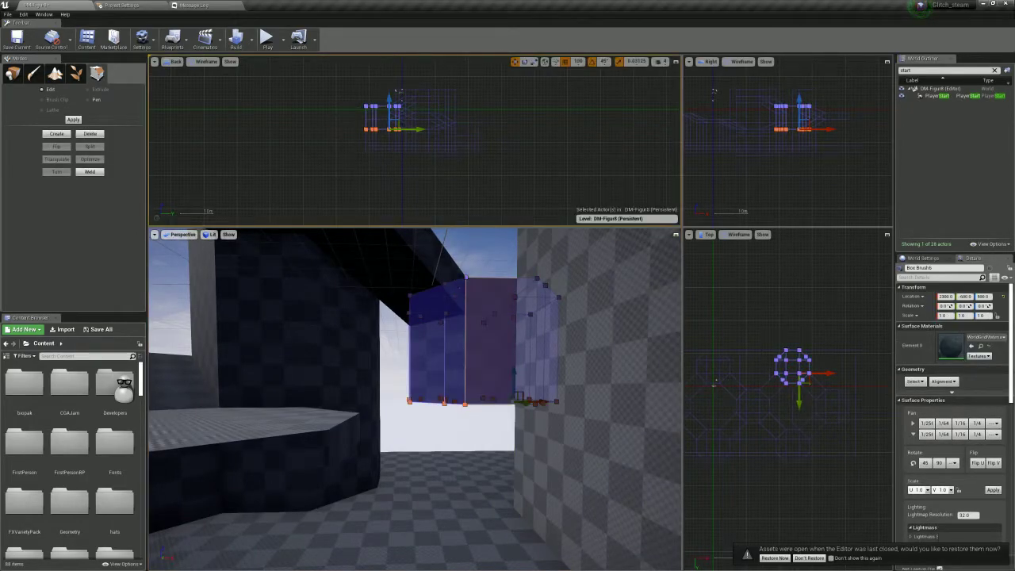
left_click_drag(513, 376, 514, 490)
Search the placeable actors and the content assets for "tele" and place a BP_tele2 teleporter on the ground floor
mouse_move(514, 490)
right_mouse_down()
mouse_move(507, 519)
mouse_move(397, 483)
mouse_move(333, 515)
mouse_move(238, 491)
right_mouse_up()
key("shift+1")
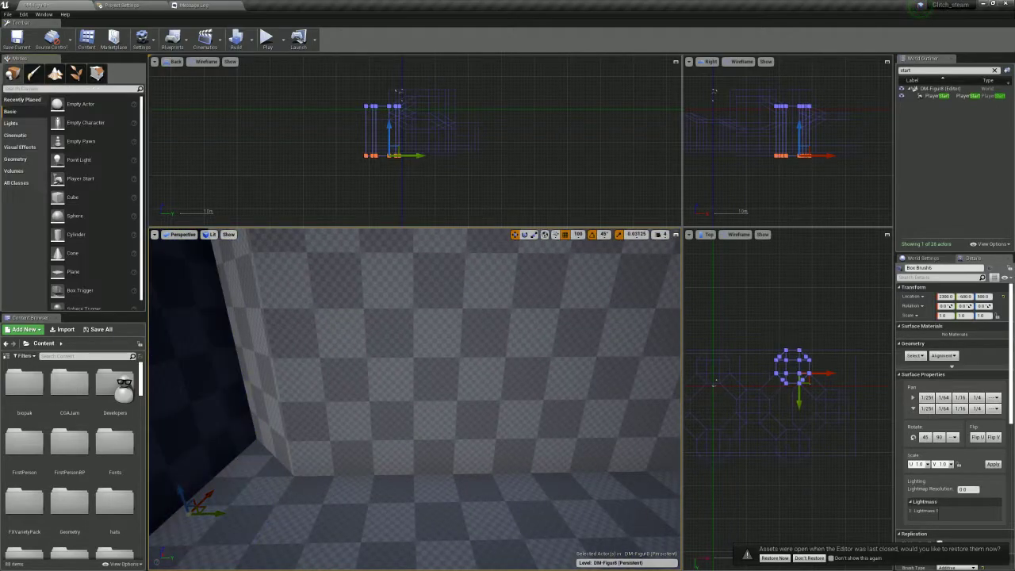
type("tele")
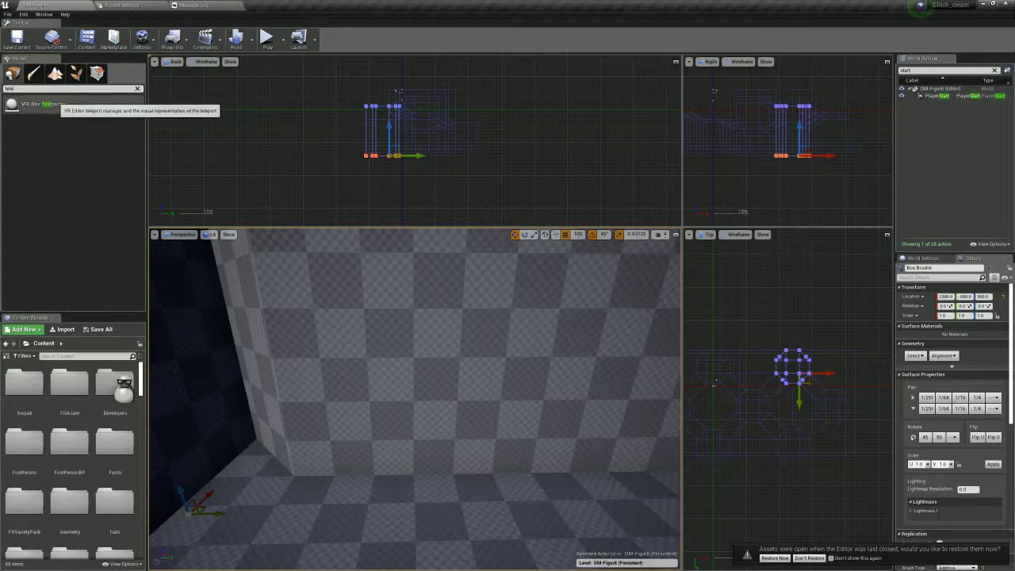
left_click(79, 356)
type("tele")
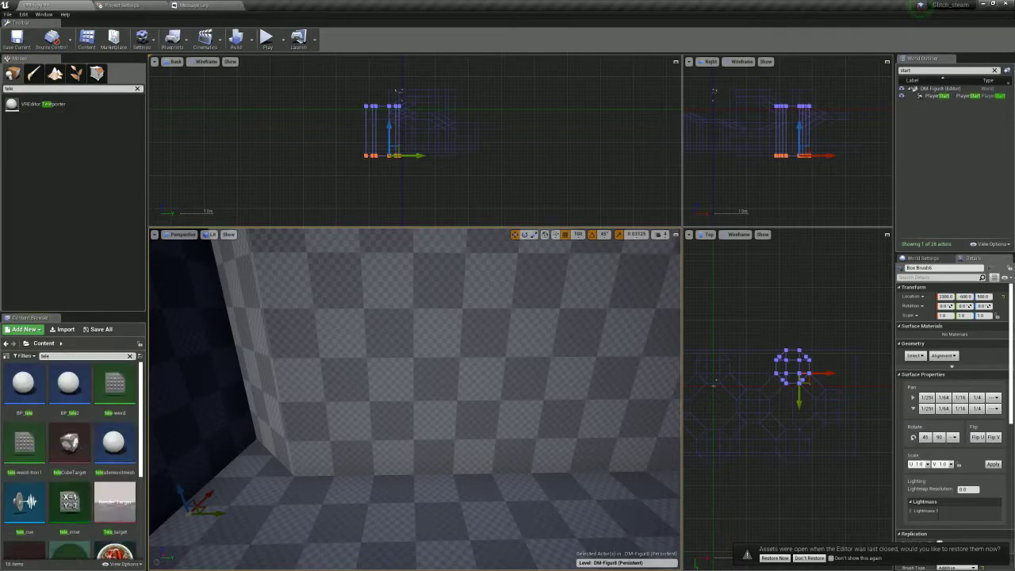
left_click_drag(70, 385, 489, 414)
Move the teleporter's Scene destination component above the high outer platform at X 1200 and rotate it 180 degrees
right_click_drag(490, 414, 504, 465)
left_click(928, 316)
right_click_drag(491, 412, 490, 357)
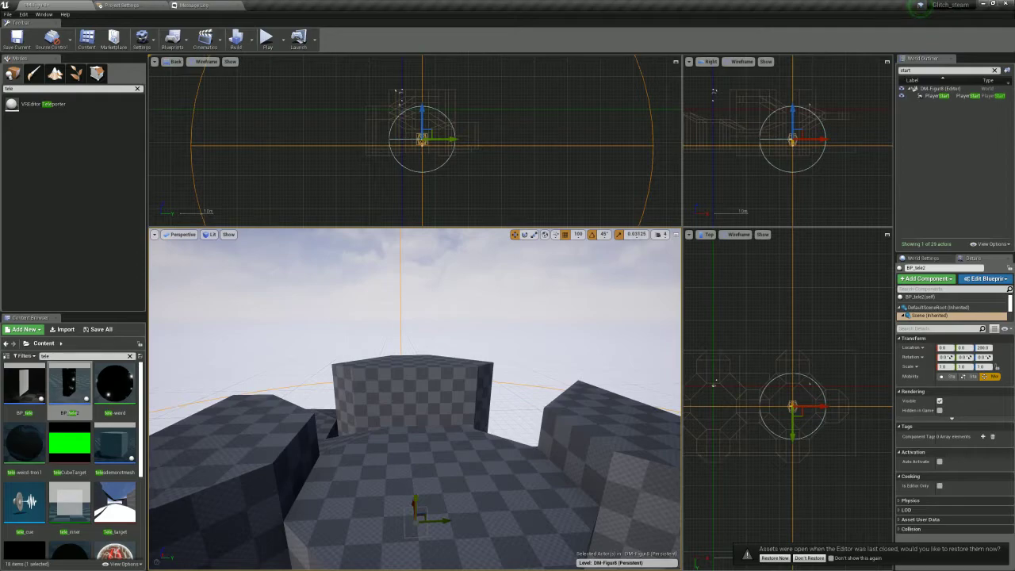
right_click_drag(490, 357, 450, 347)
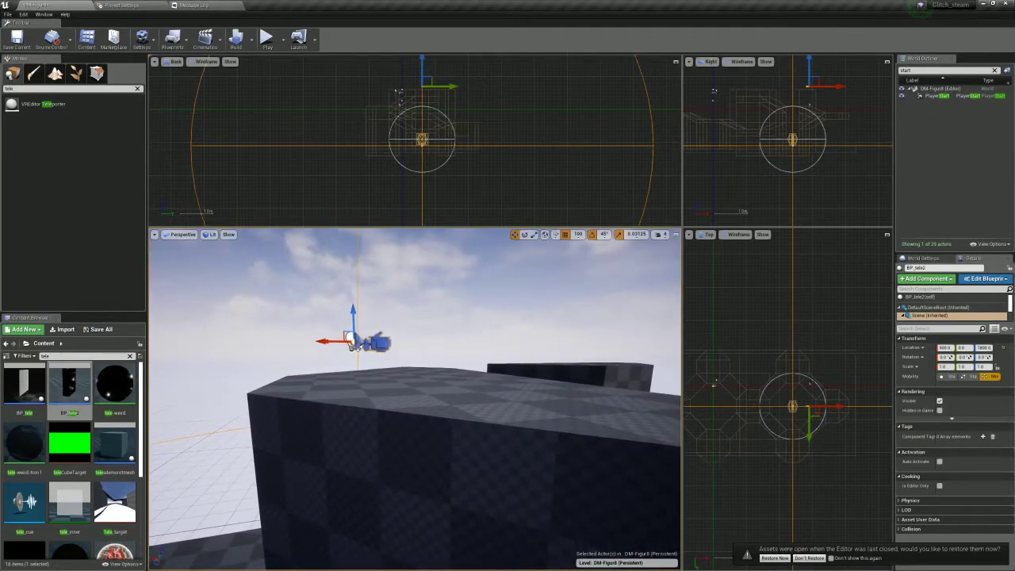
right_click_drag(370, 346, 388, 336)
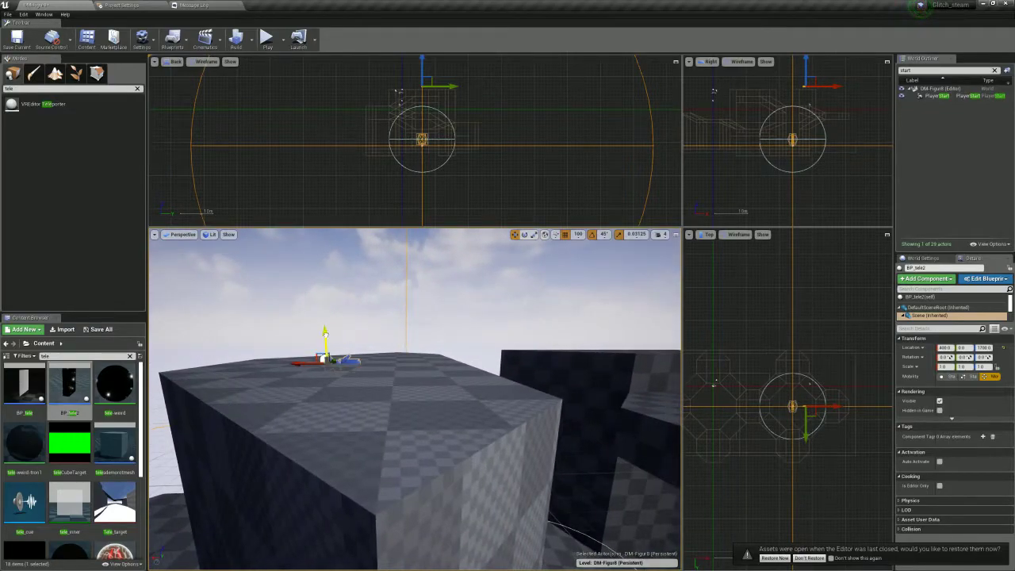
right_click_drag(324, 319, 341, 393)
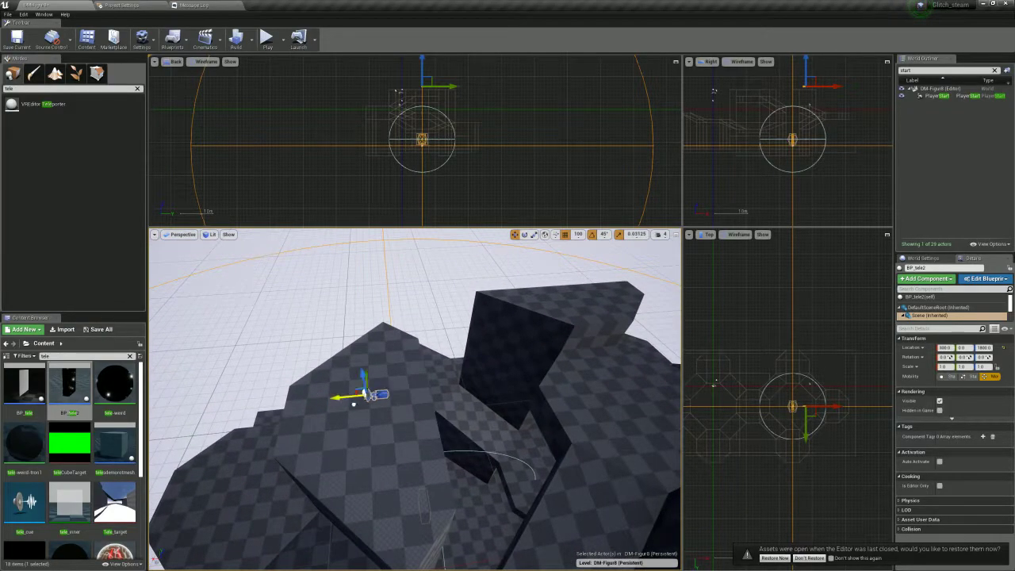
key("e")
right_click_drag(344, 399, 384, 349)
key("w")
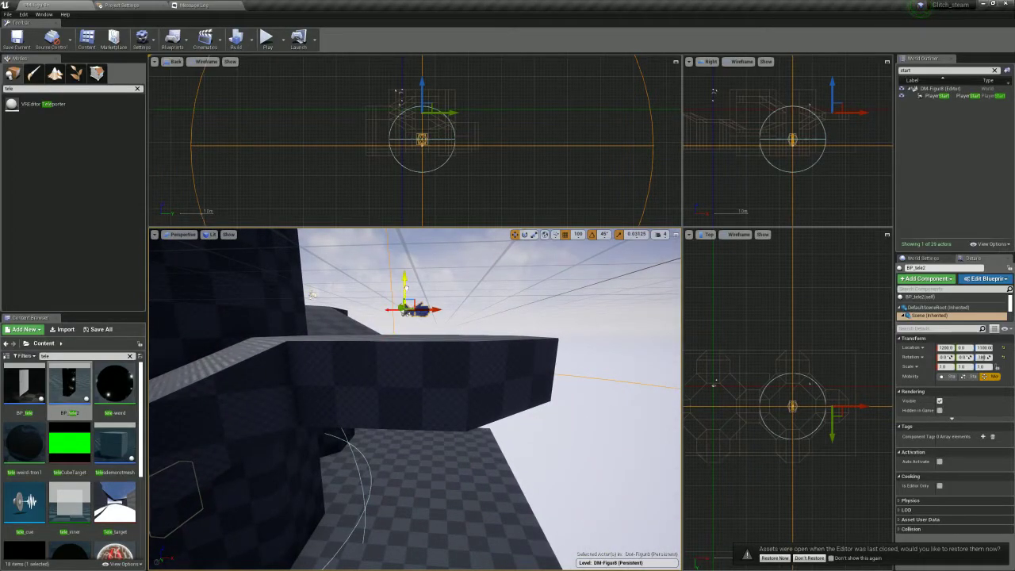
Play-test the level with the ground-floor teleporter in place
key("alt+p")
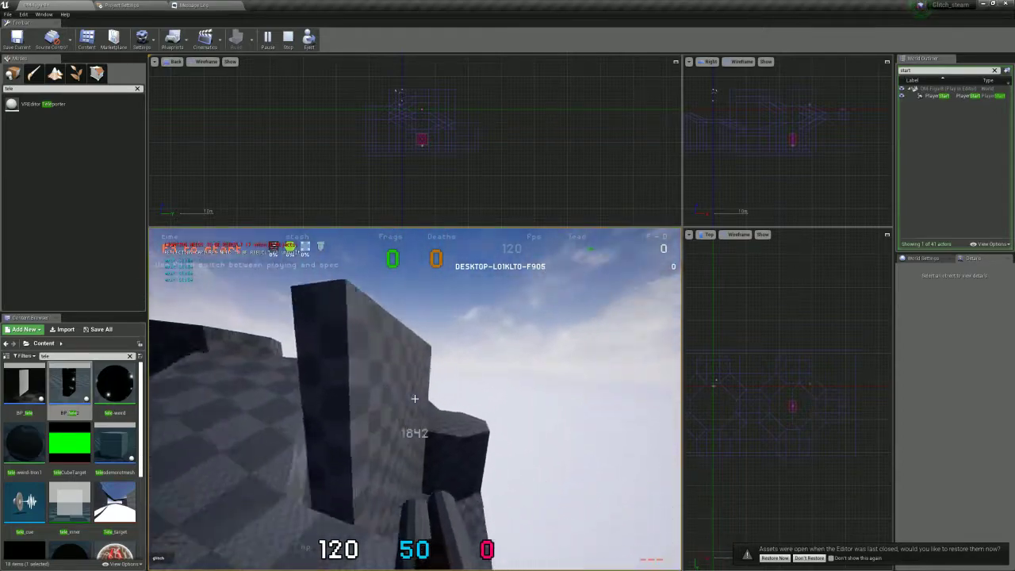
key("Escape")
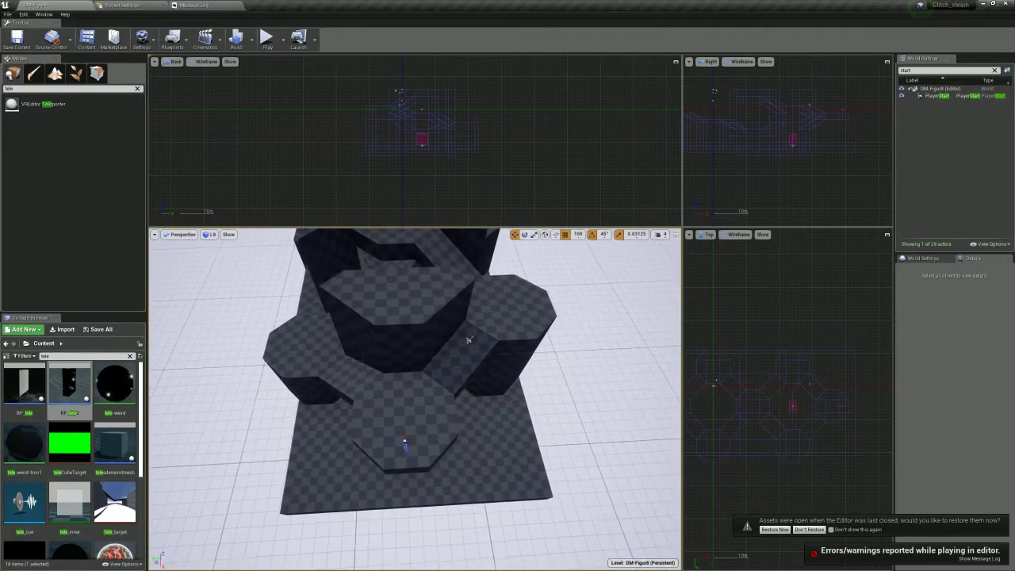
Find "rock" among the placeable actors and place a BP_pickup_weapon_Rockets on the outermost platform of the second loop
type("rock")
left_click_drag(52, 104, 394, 390)
right_click_drag(395, 392, 333, 361)
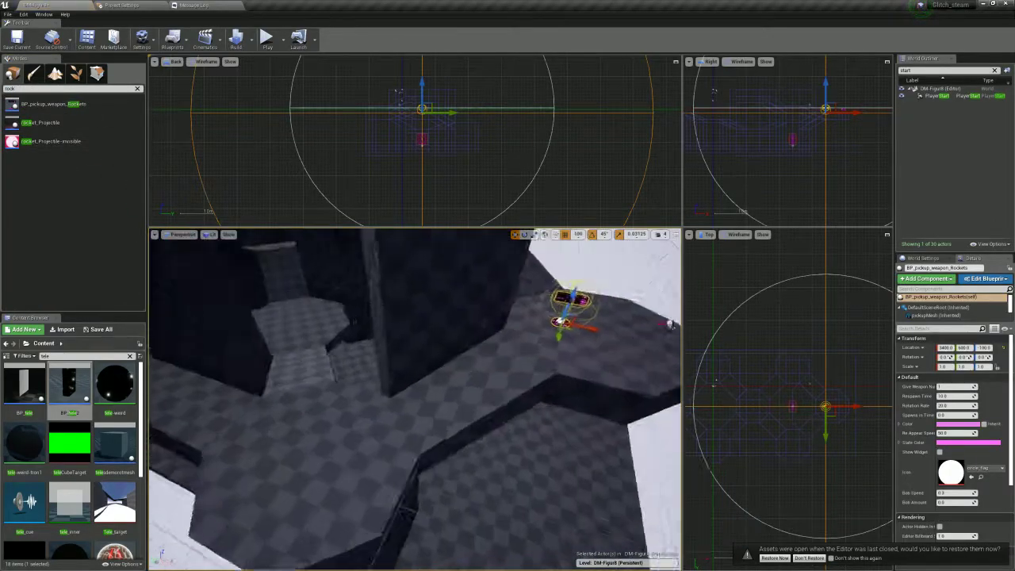
right_click_drag(414, 400, 492, 389)
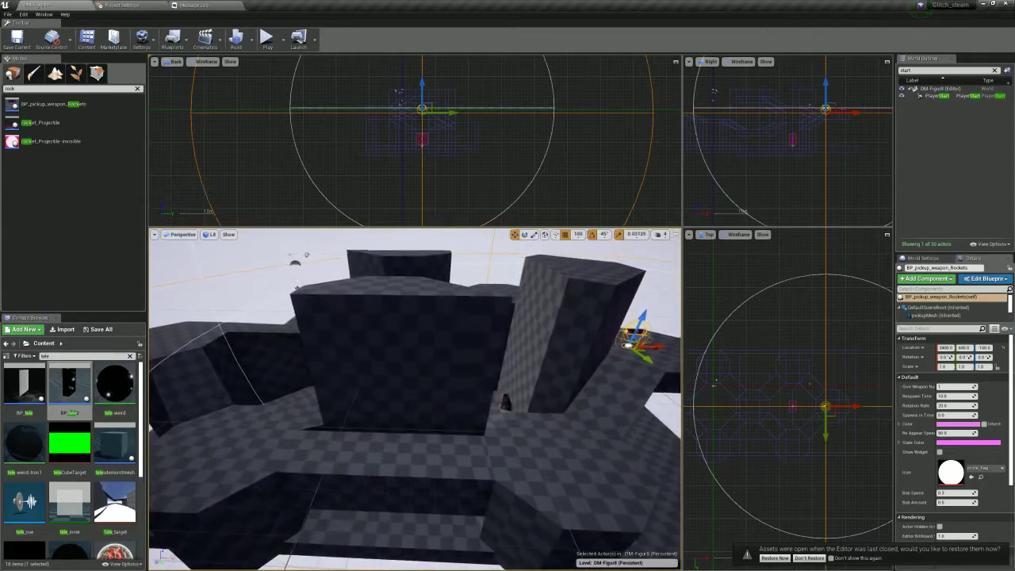
Search for "50a" and place a BP_pickup_armor_50a on the low walkway in front of the large block
left_click(47, 89)
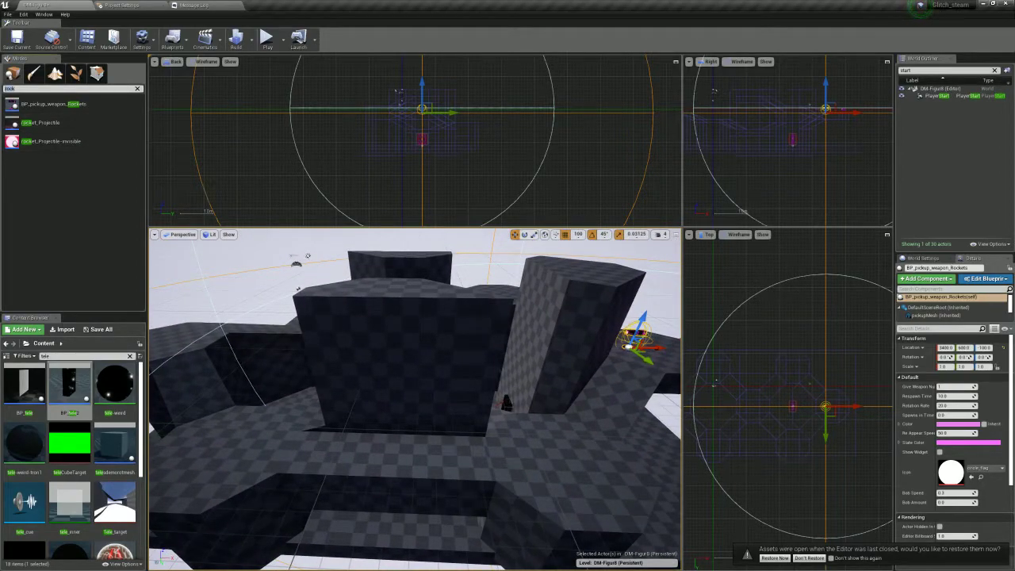
type("50a")
left_click_drag(47, 103, 396, 434)
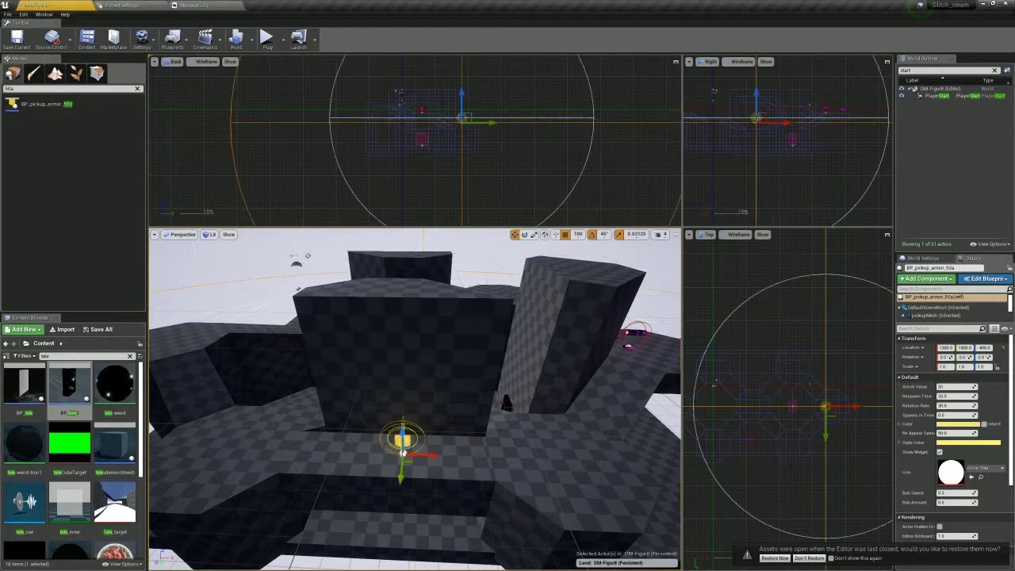
scroll(393, 456, "up", 5)
scroll(392, 468, "up", 5)
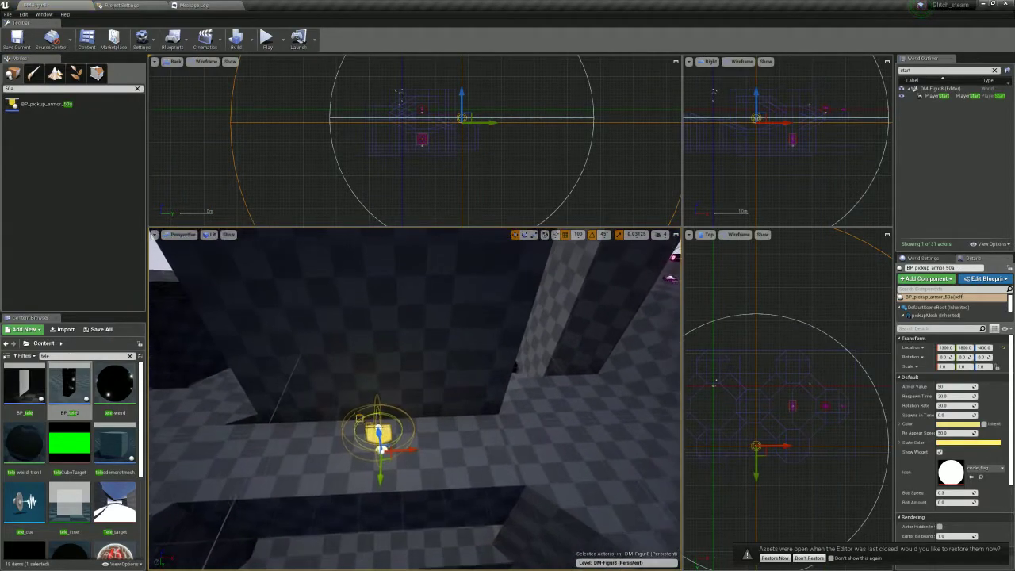
Select the matching brush surfaces of the level and apply planar alignment to their checker texture
left_click(424, 466)
left_click(915, 379)
left_click(936, 400)
left_click(943, 359)
left_click(961, 367)
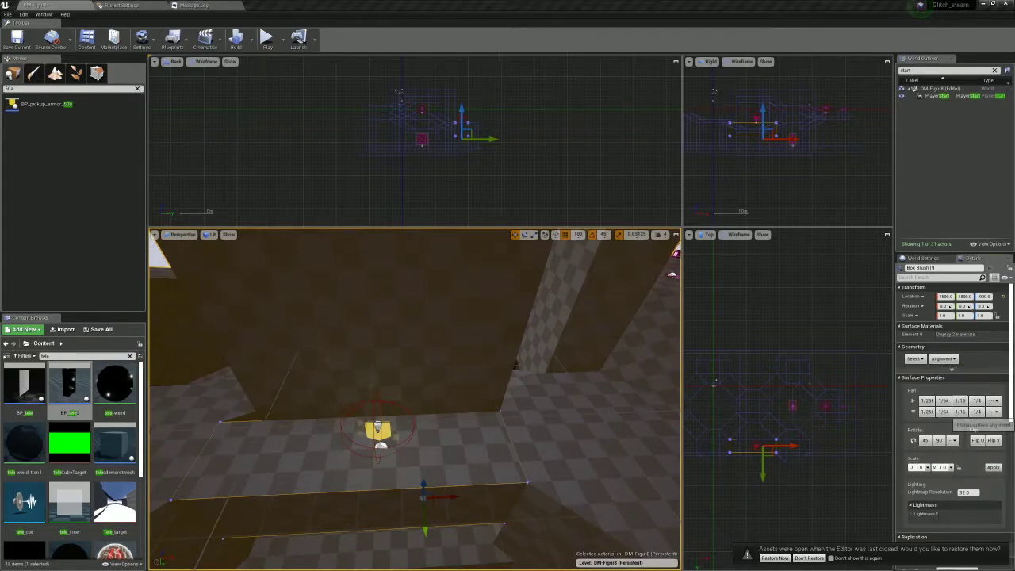
left_click(651, 348)
left_click(378, 430)
Search for "100a" and place a BP_pickup_armor_100a on the low floor in the middle of the first loop
right_click_drag(378, 430, 317, 523)
left_click(40, 89)
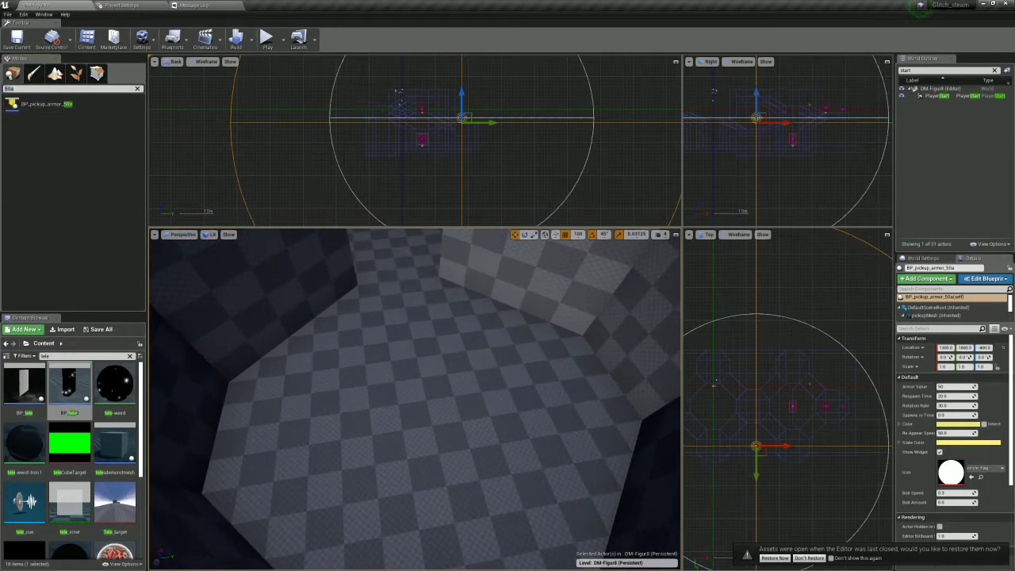
type("100a")
left_click_drag(47, 104, 429, 377)
right_click_drag(429, 377, 404, 401)
Duplicate the tall angled pillar brush to the outer end of the first loop and rotate the copy to face that corner
left_click(371, 315)
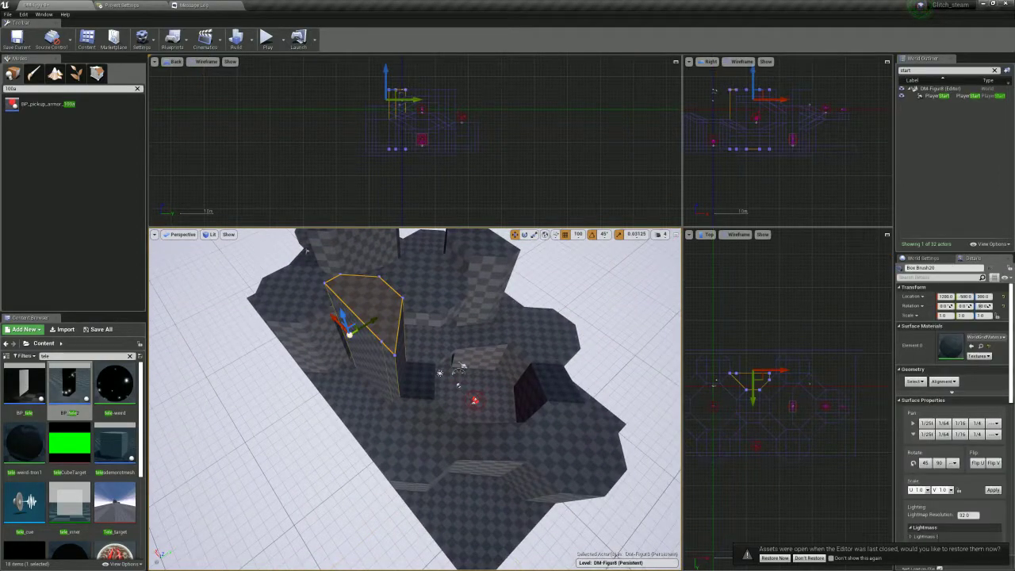
left_click_drag(338, 322, 523, 524, "alt")
right_click_drag(444, 420, 490, 440)
key("e")
left_click_drag(414, 441, 446, 438)
key("w")
right_click_drag(745, 381, 785, 435)
scroll(750, 432, "up", 2)
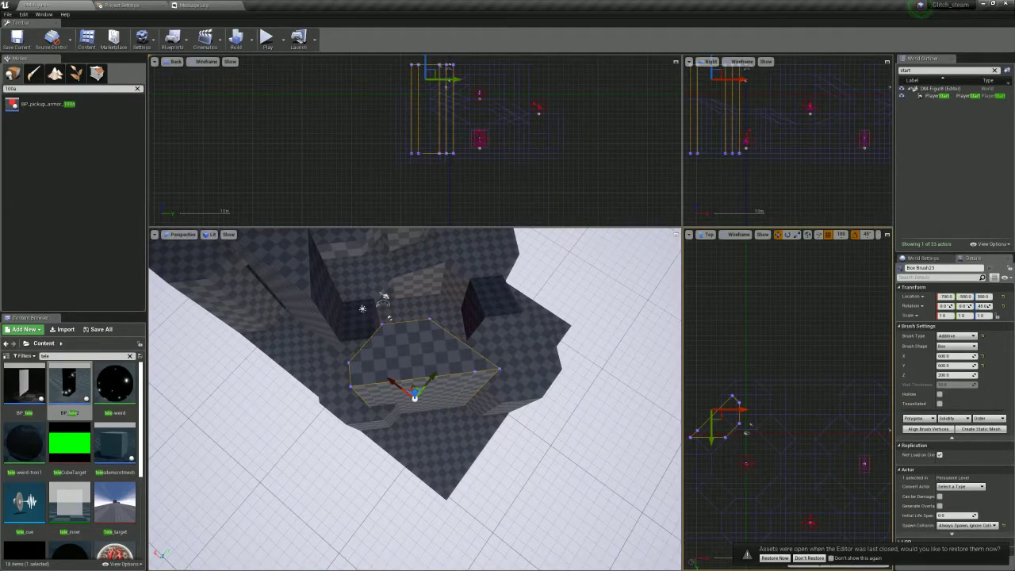
Shift the copied pillar outward in the top view so it stands beside the end octagonal platform
mouse_move(720, 418)
left_mouse_down()
mouse_move(696, 408)
mouse_move(705, 408)
left_mouse_up()
scroll(711, 442, "up", 4)
right_click_drag(711, 442, 816, 458)
right_click_drag(884, 422, 878, 453)
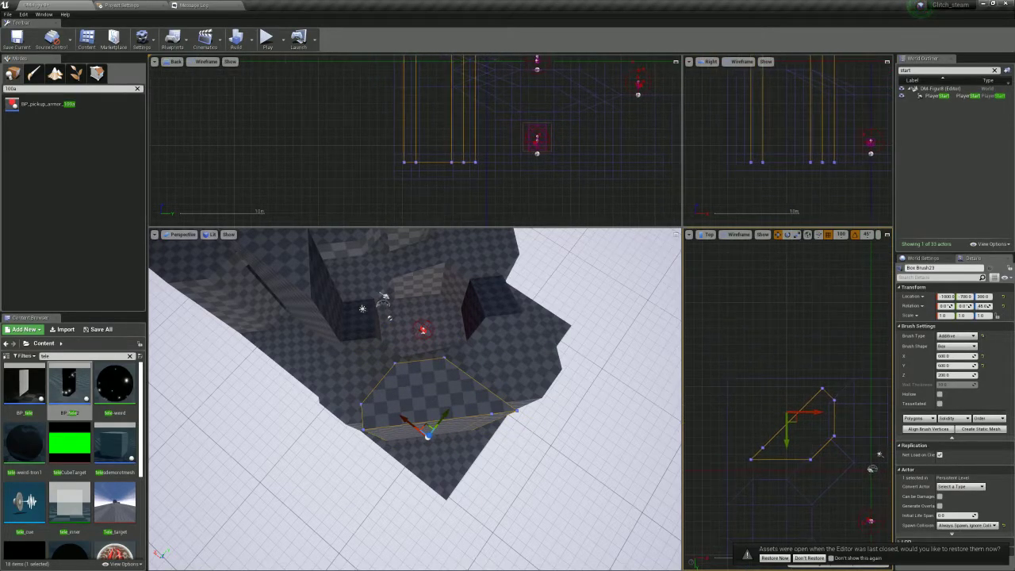
left_click_drag(794, 420, 790, 424)
scroll(878, 454, "up", 4)
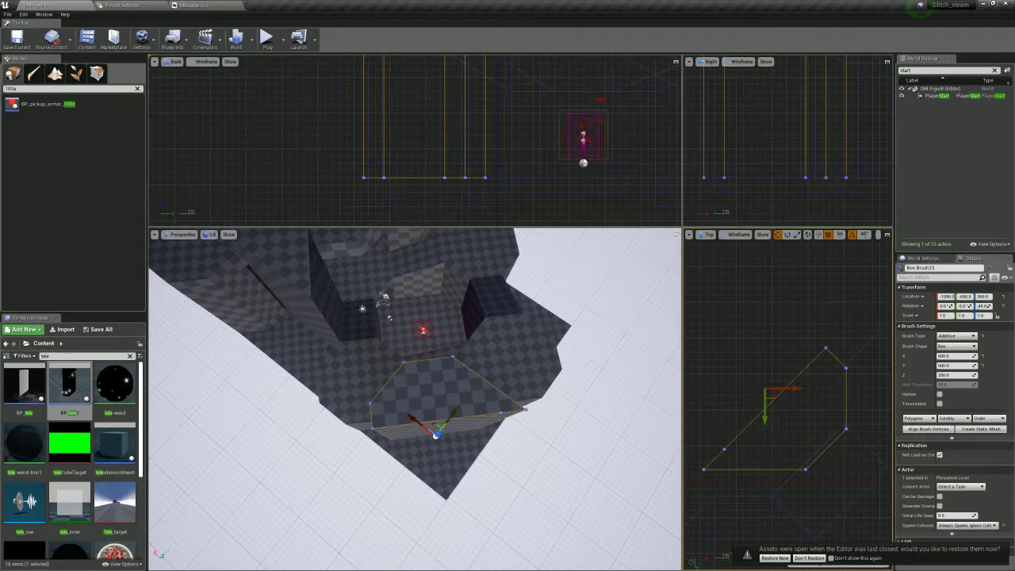
Align the copied pillar's brush vertices to the grid
left_click(567, 432)
left_click(453, 396)
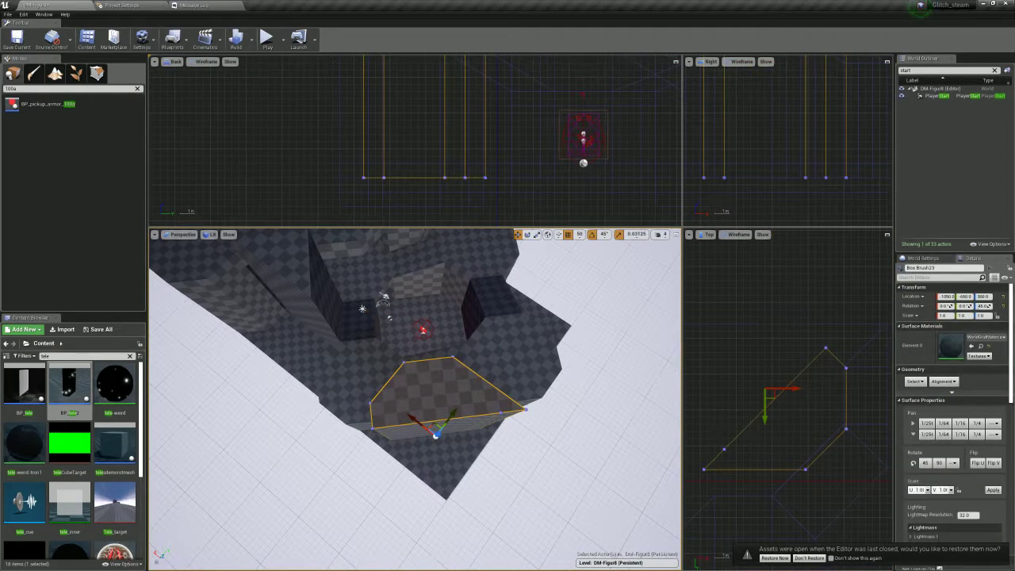
scroll(955, 420, "down", 5)
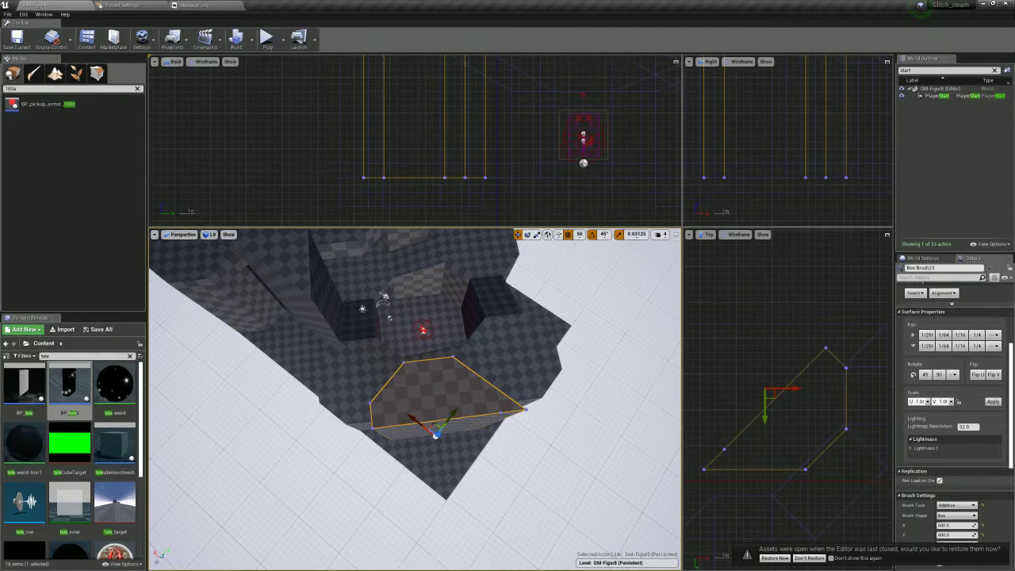
scroll(920, 484, "down", 1)
left_click(919, 483)
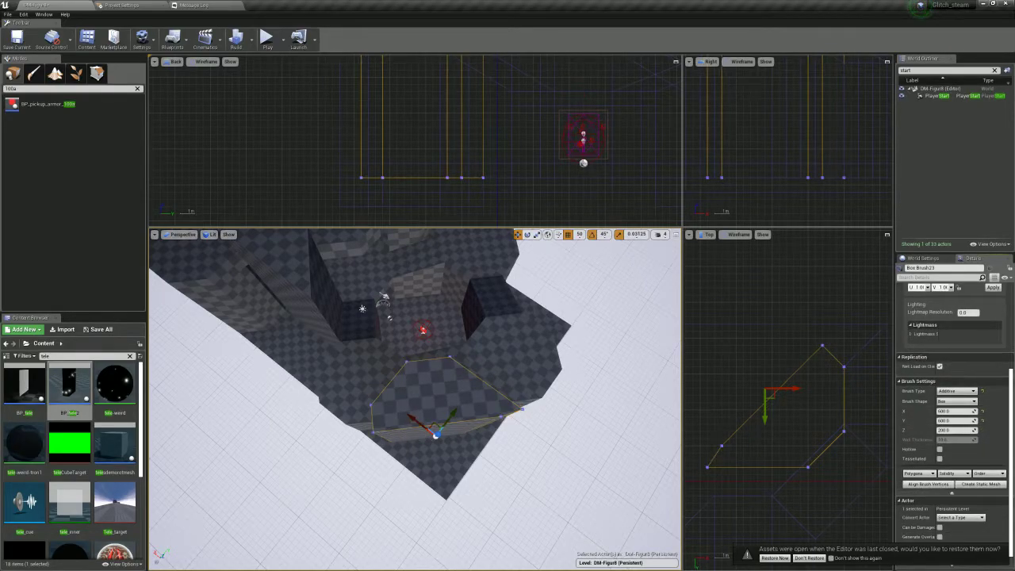
right_click_drag(860, 423, 861, 424)
In geometry editing, move the copied pillar's near corner vertices to meet the edge of the neighbouring octagonal platform
left_click(365, 390, "ctrl")
left_click(96, 73)
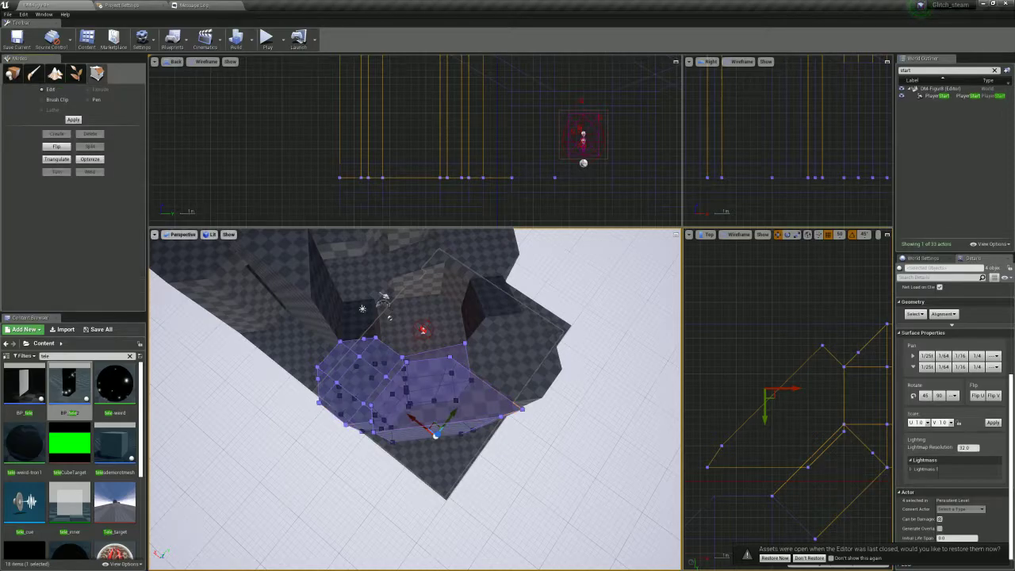
left_click(792, 333)
left_click(843, 411)
left_click(844, 432)
mouse_move(843, 456)
left_mouse_down()
mouse_move(813, 467)
mouse_move(783, 506)
left_mouse_up()
left_click(807, 467)
mouse_move(555, 421)
right_mouse_down()
mouse_move(606, 396)
mouse_move(516, 392)
mouse_move(523, 396)
right_mouse_up()
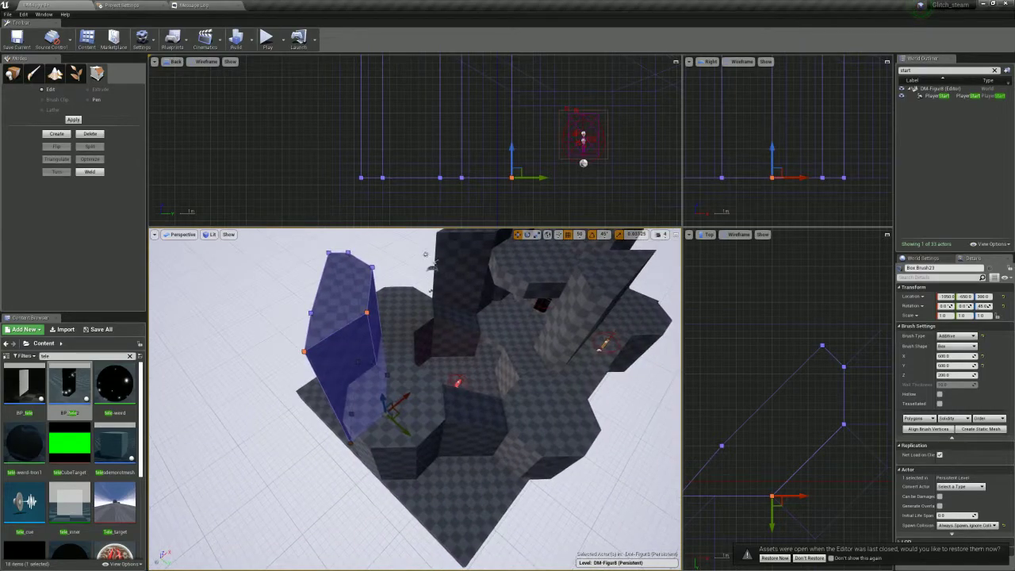
Duplicate the reshaped pillar to the opposite side of the end platform, rotate it to mirror the first and move it into place
left_click(476, 404)
left_click(345, 297)
mouse_move(337, 316)
left_mouse_down("alt")
mouse_move(474, 422)
mouse_move(478, 441)
mouse_move(490, 424)
left_mouse_up("alt")
key("e")
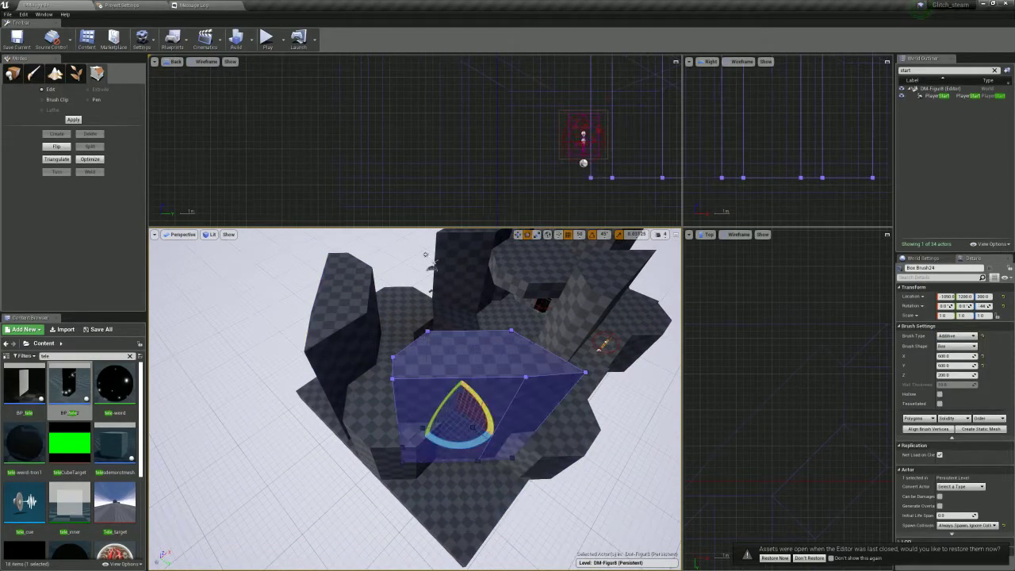
key("w")
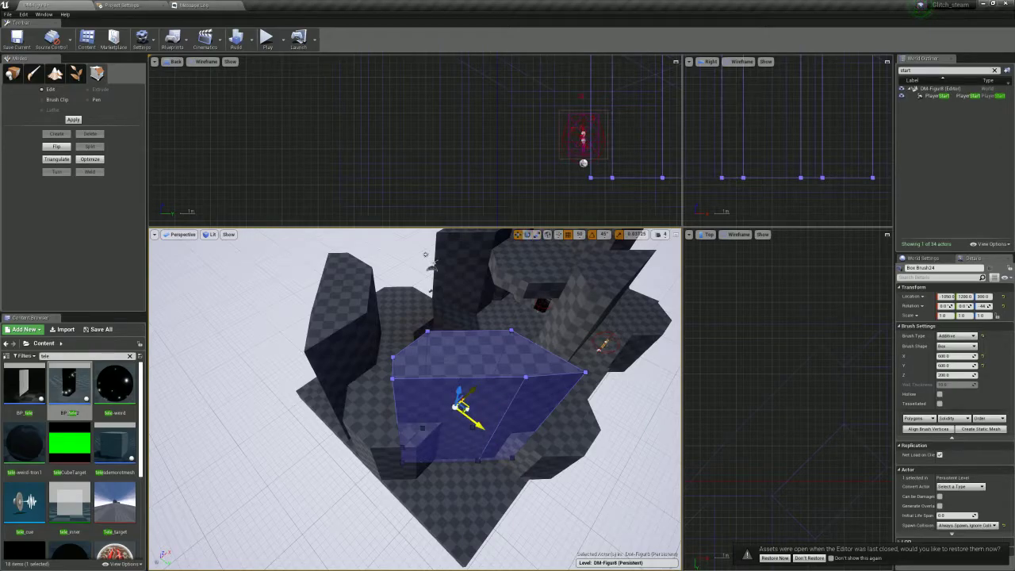
left_click_drag(466, 411, 473, 476)
mouse_move(774, 555)
right_mouse_down()
mouse_move(704, 424)
mouse_move(815, 457)
right_mouse_up()
scroll(815, 457, "up", 3)
mouse_move(473, 475)
left_mouse_down()
mouse_move(492, 480)
mouse_move(485, 463)
left_mouse_up()
mouse_move(485, 463)
right_mouse_down()
mouse_move(564, 455)
mouse_move(565, 399)
mouse_move(554, 397)
right_mouse_up()
Select both end pillars and raise all their top vertices to make them taller
left_click(307, 398)
left_click(560, 414, "ctrl")
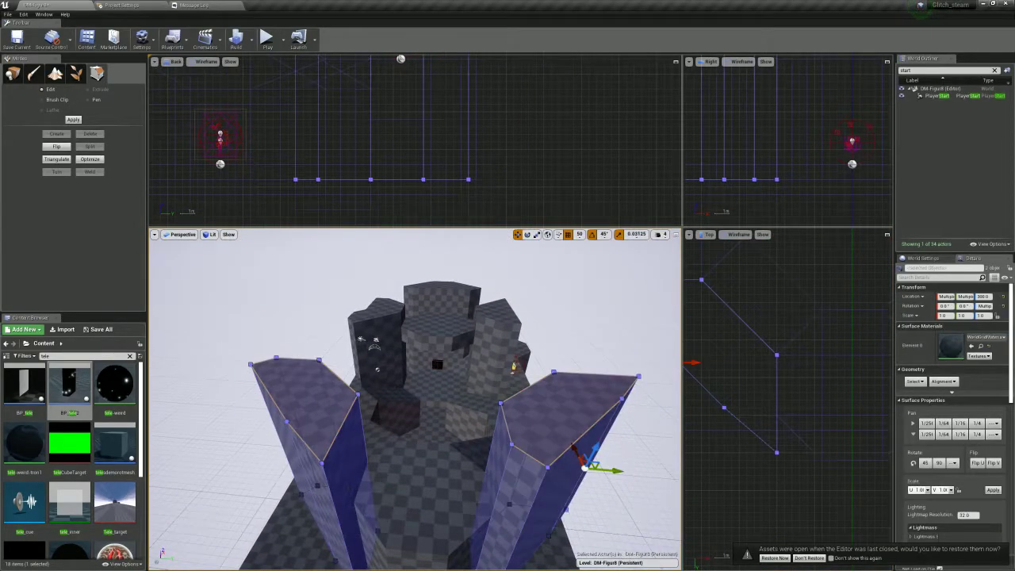
scroll(529, 125, "down", 3)
right_click_drag(528, 125, 576, 213)
scroll(567, 164, "down", 1)
mouse_move(612, 125)
left_mouse_down()
mouse_move(446, 157)
mouse_move(224, 158)
left_mouse_up()
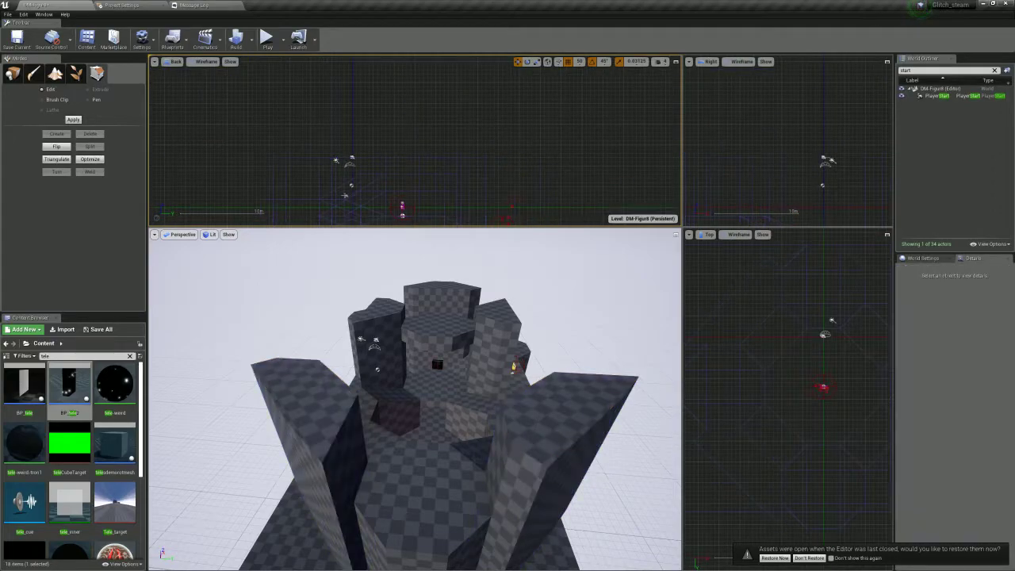
left_click(290, 403)
left_click(559, 416, "ctrl")
left_click_drag(571, 147, 228, 205)
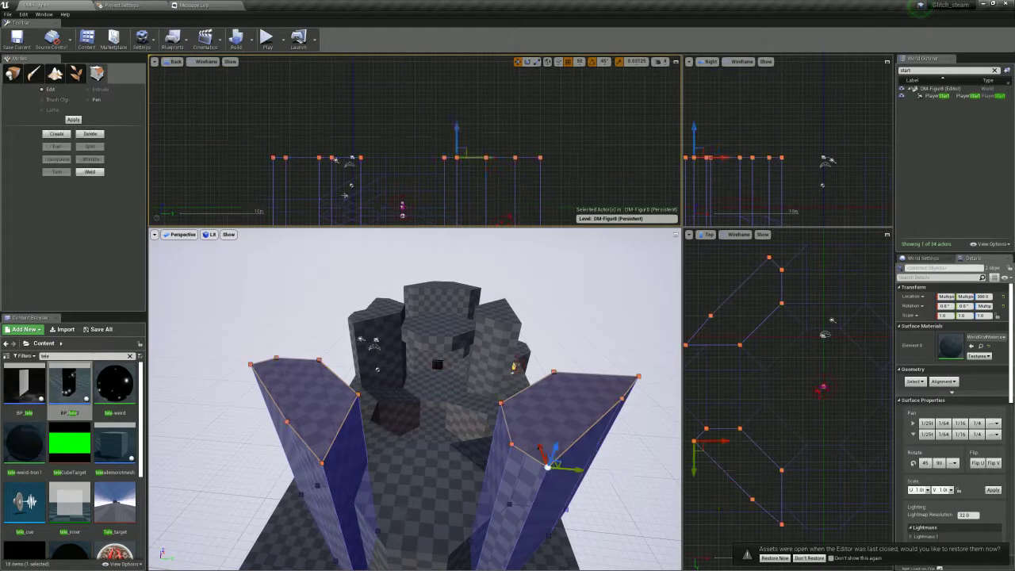
left_click_drag(456, 130, 456, 101)
key("w")
mouse_move(453, 305)
right_mouse_down()
mouse_move(444, 325)
mouse_move(373, 262)
right_mouse_up()
Play-test the level with the raised end pillars
left_click(267, 38)
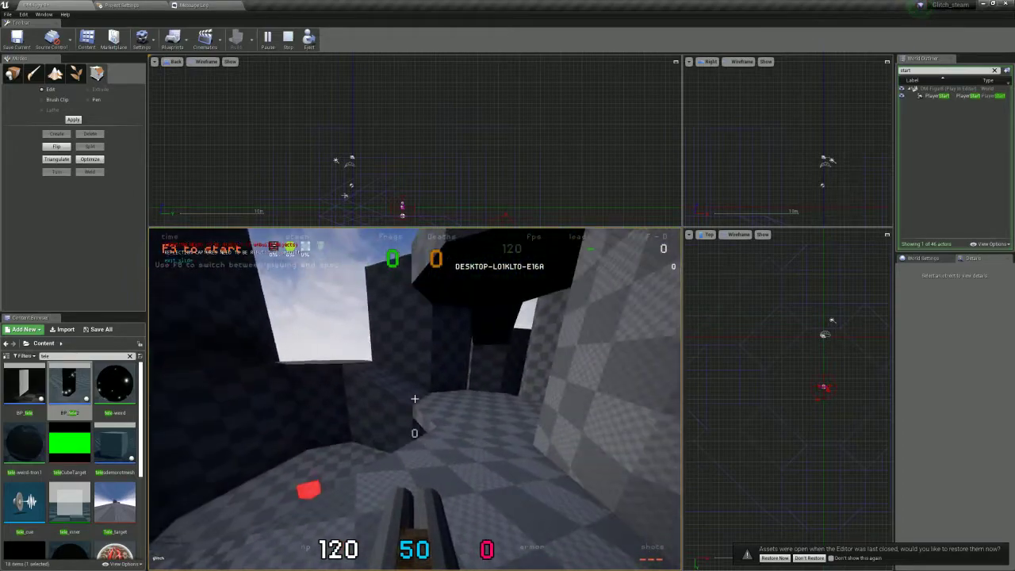
key("Escape")
left_click(37, 4)
Place a second BP_pickup_armor_50a on the high platform at X 1200, found by searching for "50a"
mouse_move(415, 396)
right_mouse_down()
mouse_move(420, 368)
mouse_move(428, 416)
mouse_move(412, 400)
right_mouse_up()
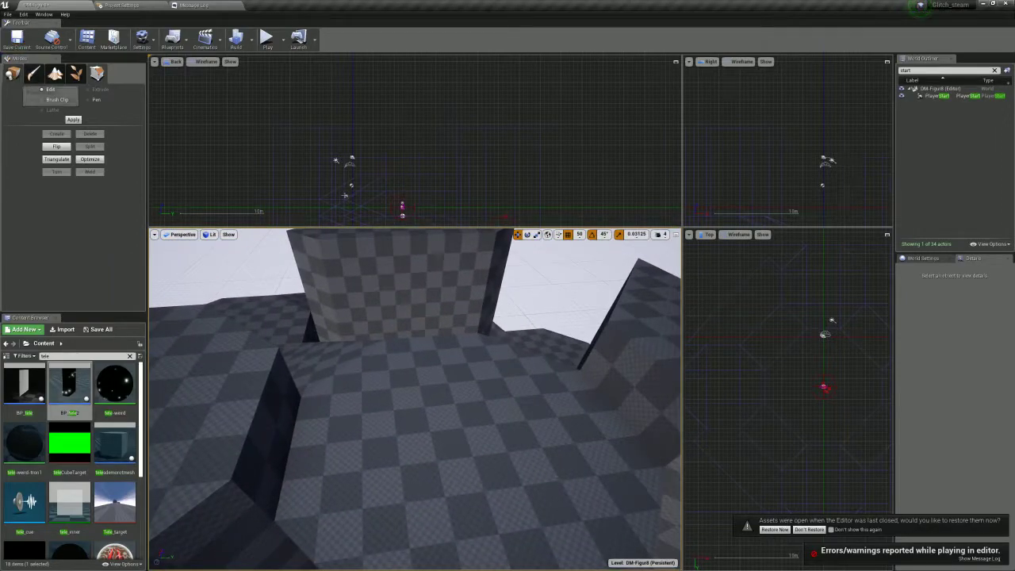
left_click(12, 73)
type("50a")
left_click_drag(40, 104, 465, 391)
right_click_drag(465, 392, 444, 381)
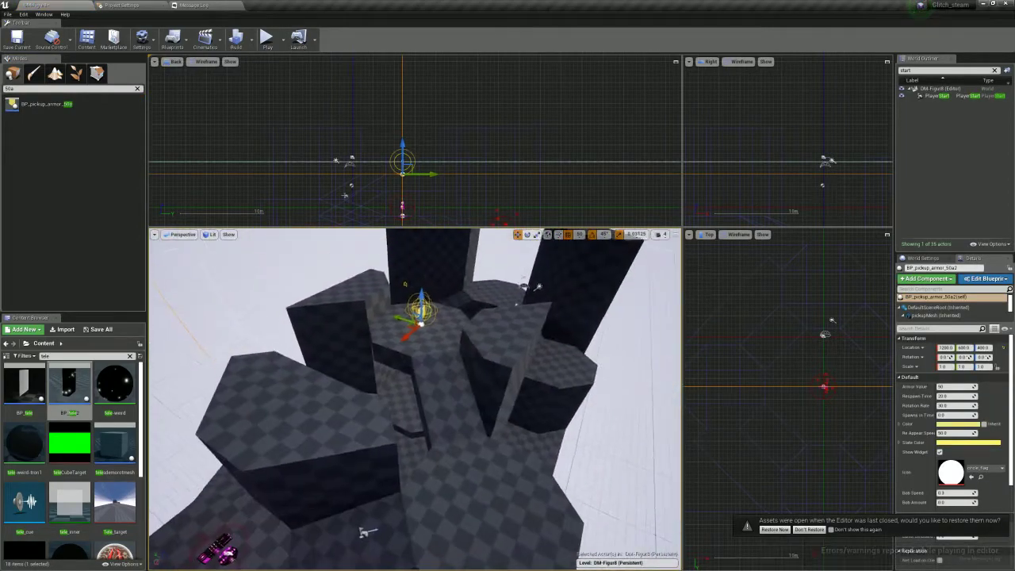
Play-test a run through the level, collecting the rocket launcher and armor pickups
key("alt+p")
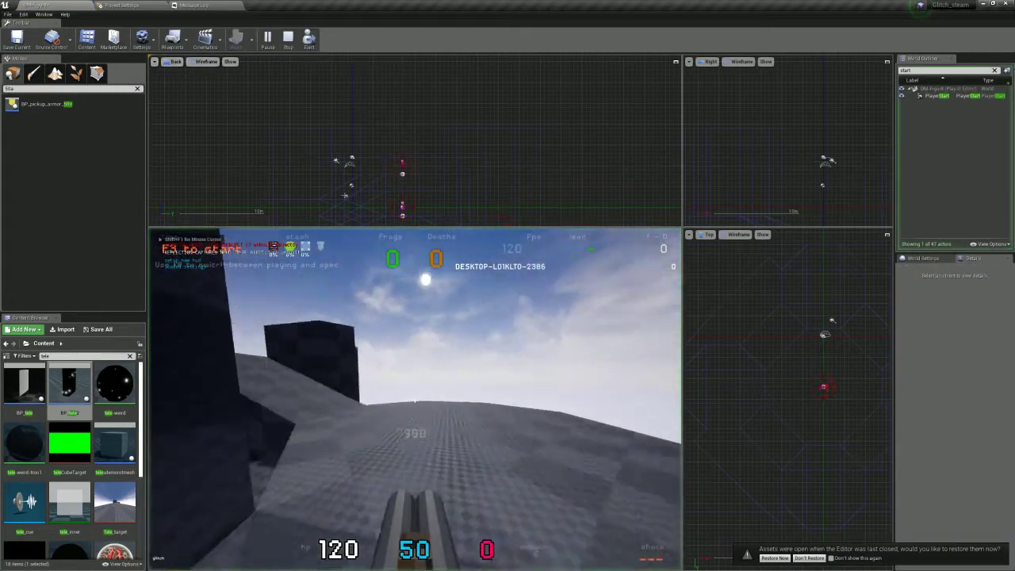
key("w")
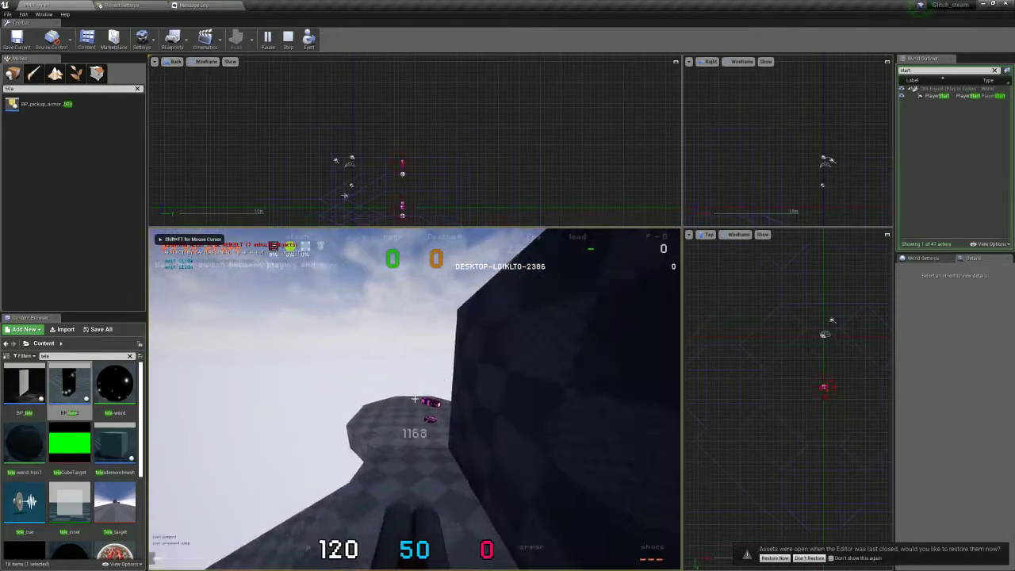
key("w")
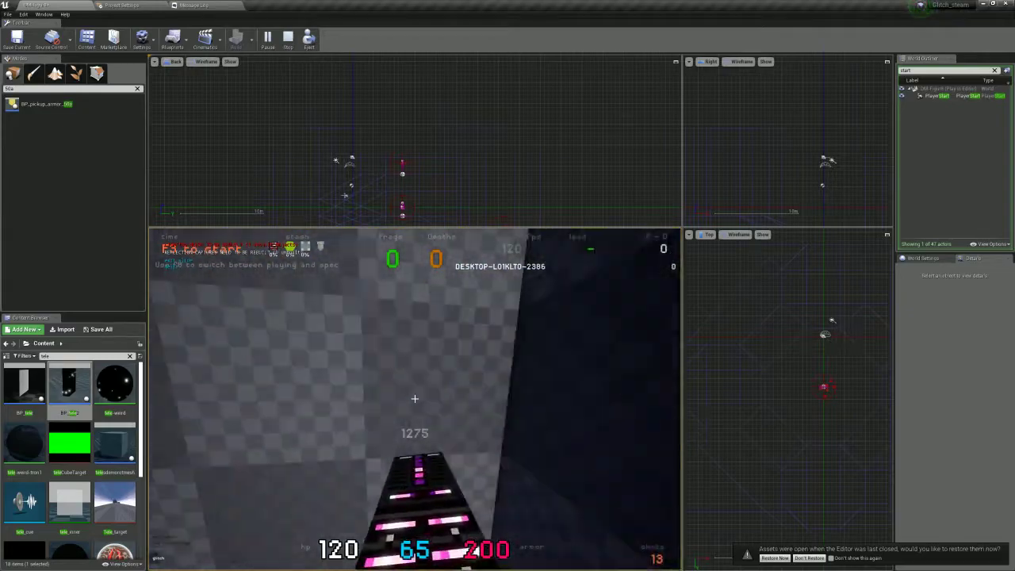
key("Escape")
Add a 200 x 200 x 200 Box brush against the large wall near the ramp and raise it into place as a jump step
mouse_move(380, 380)
right_mouse_down()
mouse_move(397, 412)
mouse_move(420, 404)
mouse_move(412, 388)
right_mouse_up()
left_click(295, 325)
scroll(415, 399, "down", 3)
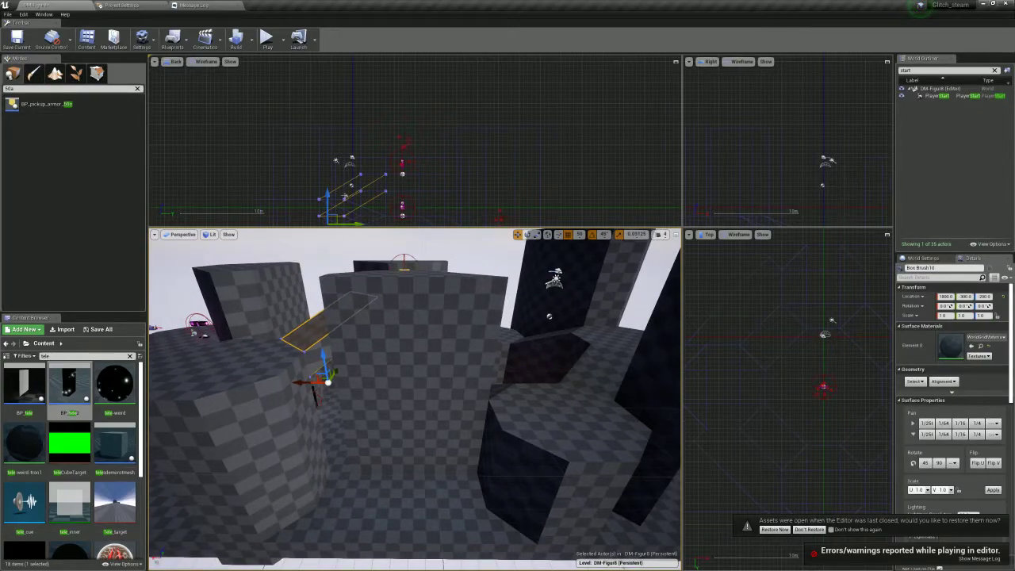
left_click(96, 73)
left_click(12, 73)
left_click(16, 159)
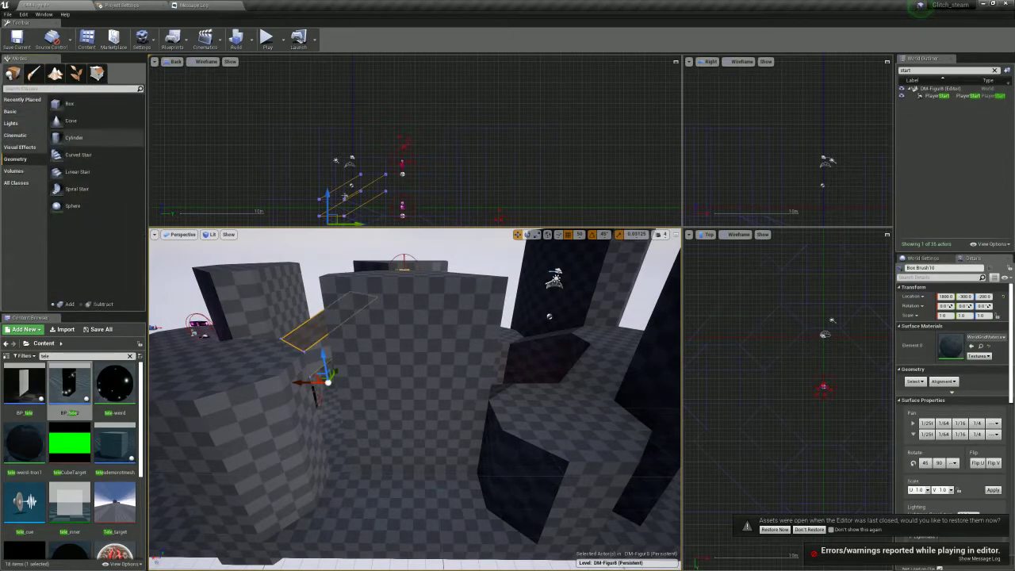
mouse_move(77, 104)
left_mouse_down()
mouse_move(261, 253)
mouse_move(413, 409)
left_mouse_up()
right_click_drag(413, 409, 421, 326)
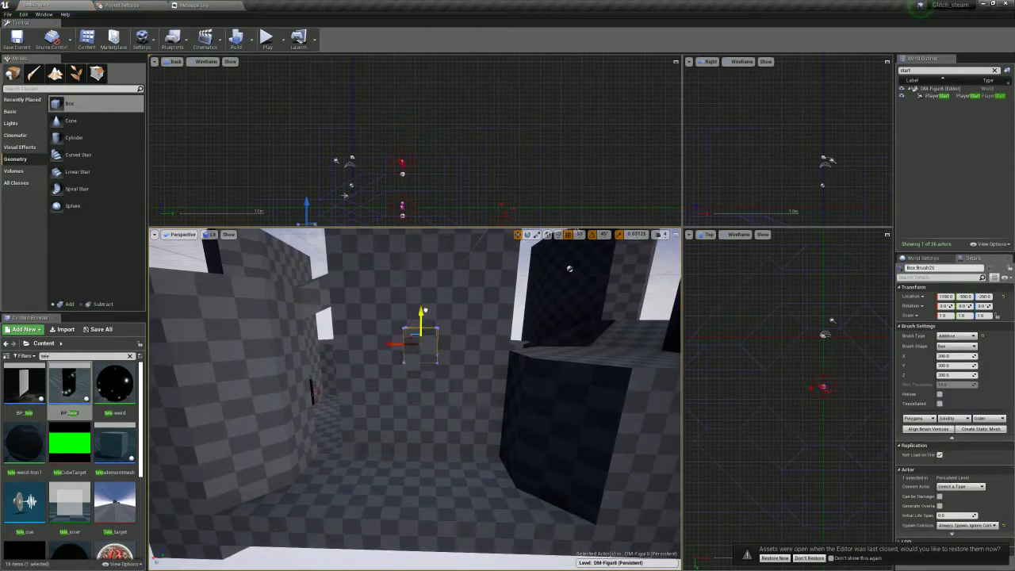
right_click_drag(421, 341, 449, 419)
left_click_drag(450, 380, 449, 380)
right_click_drag(449, 379, 590, 400)
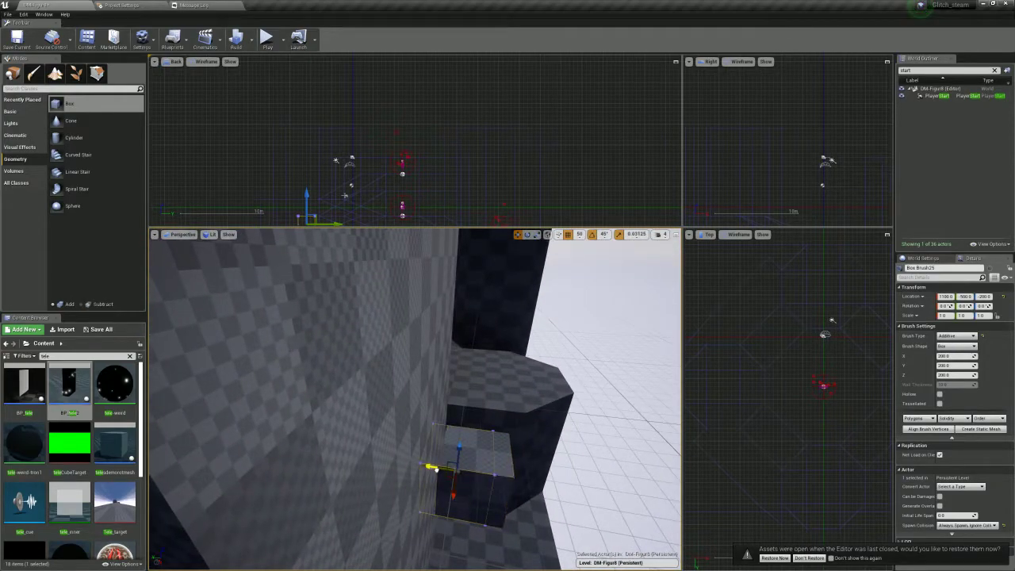
Play-test the level with the new jump step against the large wall
left_click(267, 38)
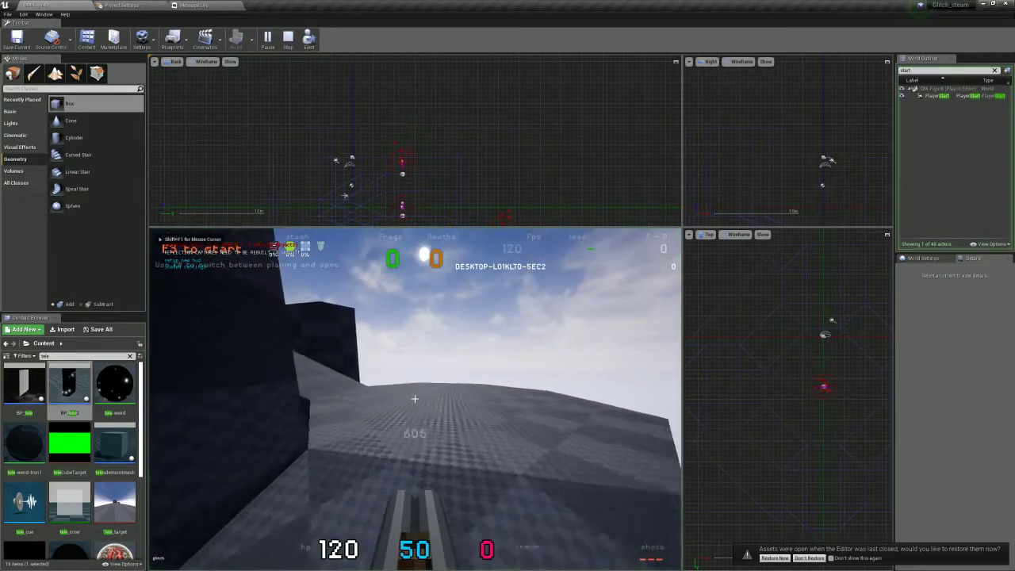
key("w")
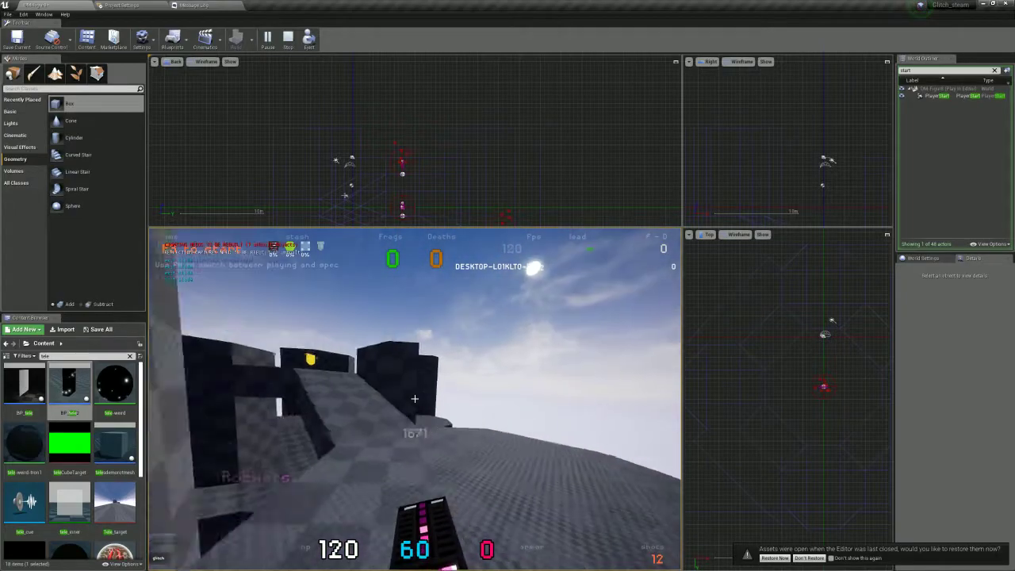
key("Escape")
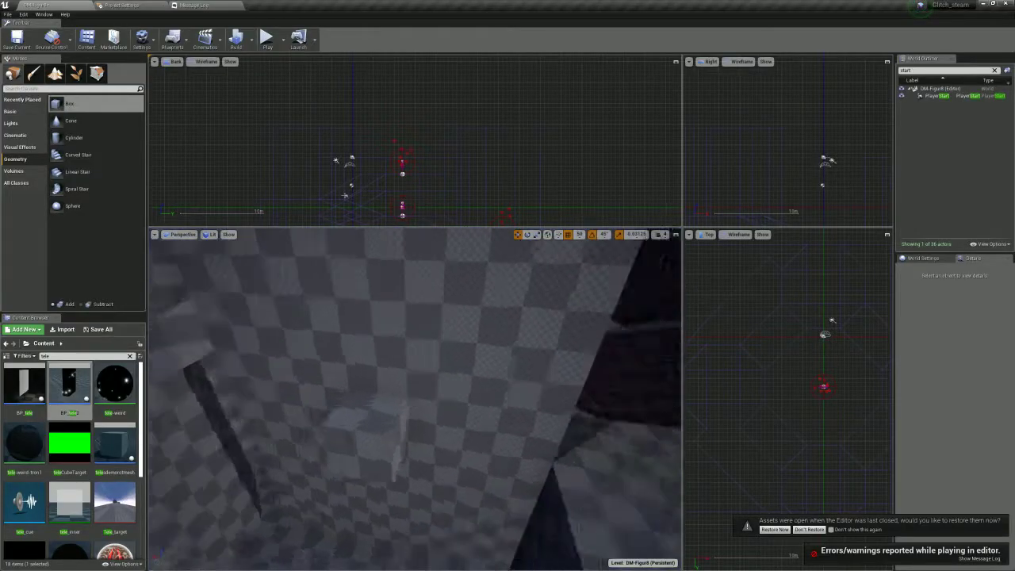
Place a BP_pickup_armor_Med_HP on top of the small jump step box, found by searching the content for "med"
left_click(398, 441)
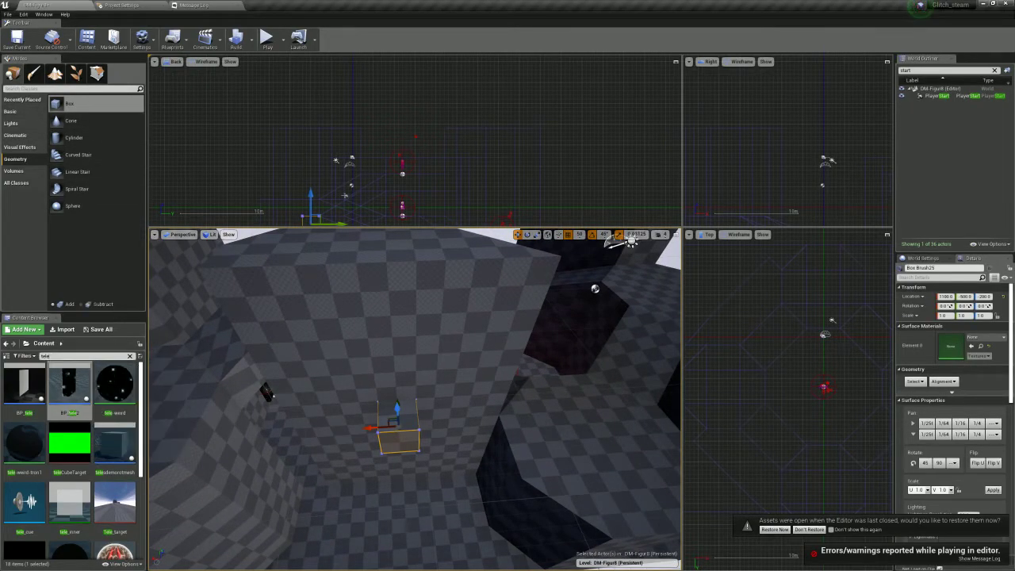
type("med")
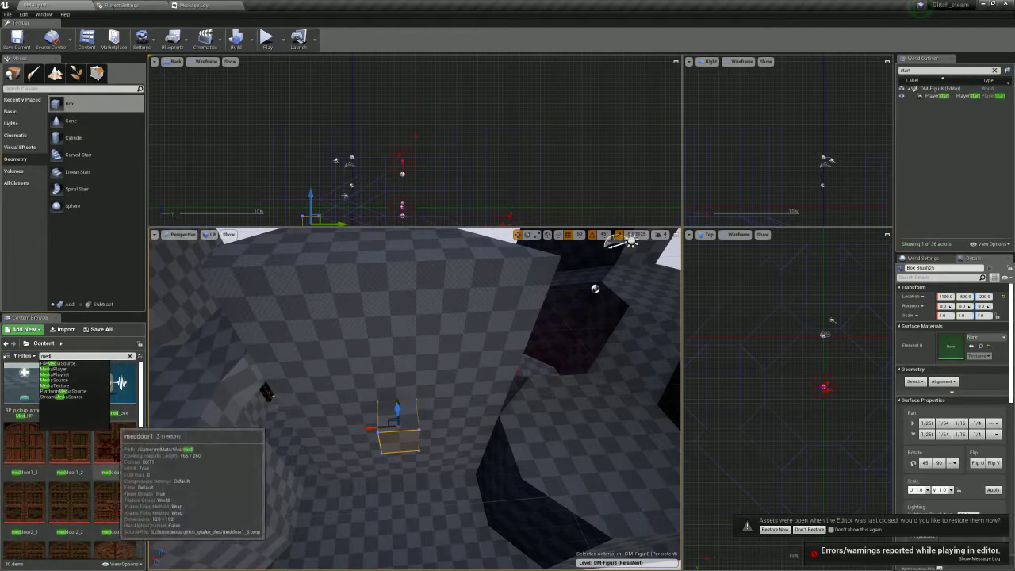
left_click_drag(24, 386, 410, 412)
right_click_drag(410, 412, 507, 438)
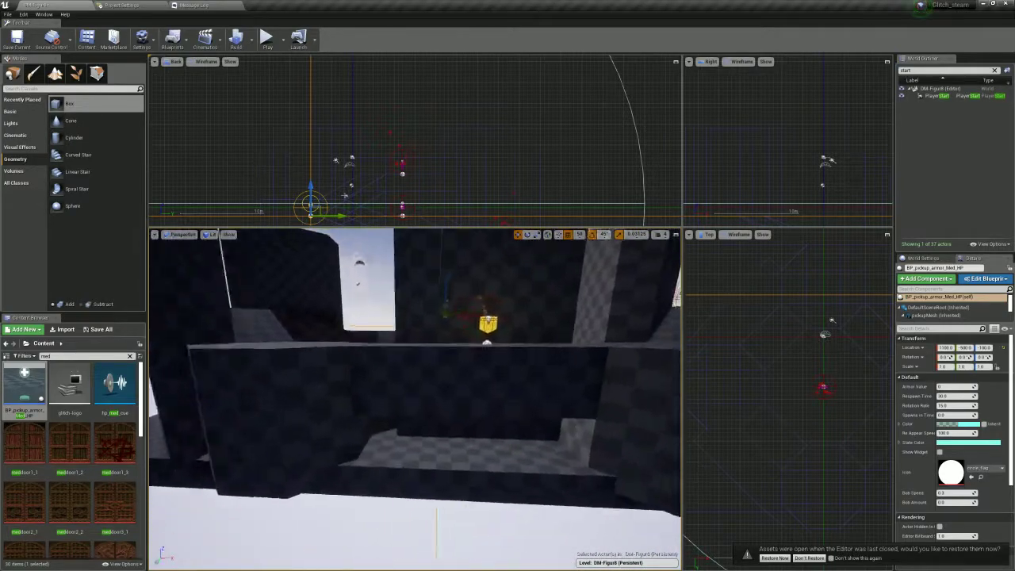
Extend the box brush below the yellow armor pickup downward in geometry editing so it fills the opening beneath
left_click_drag(69, 103, 468, 349)
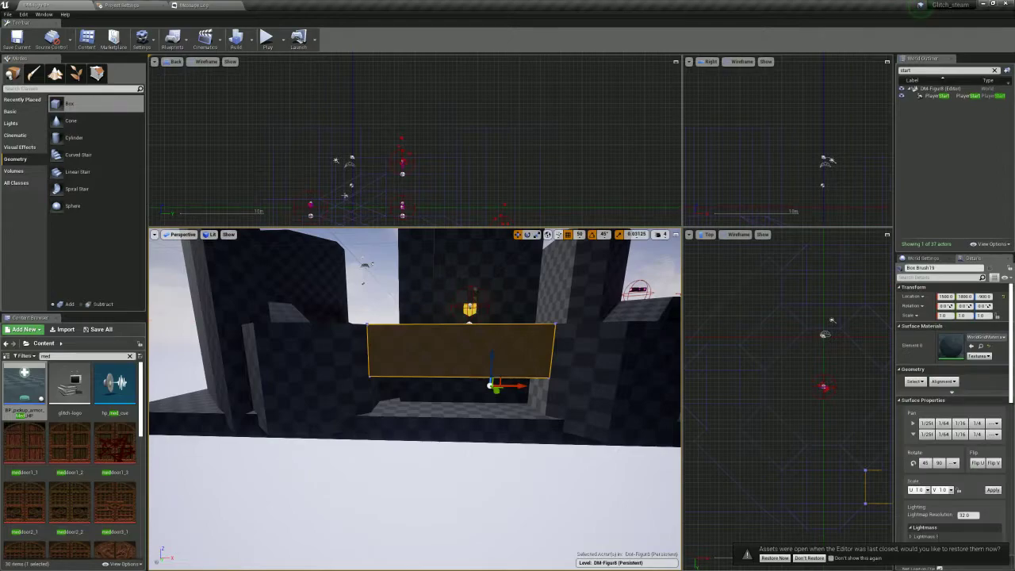
key("shift+5")
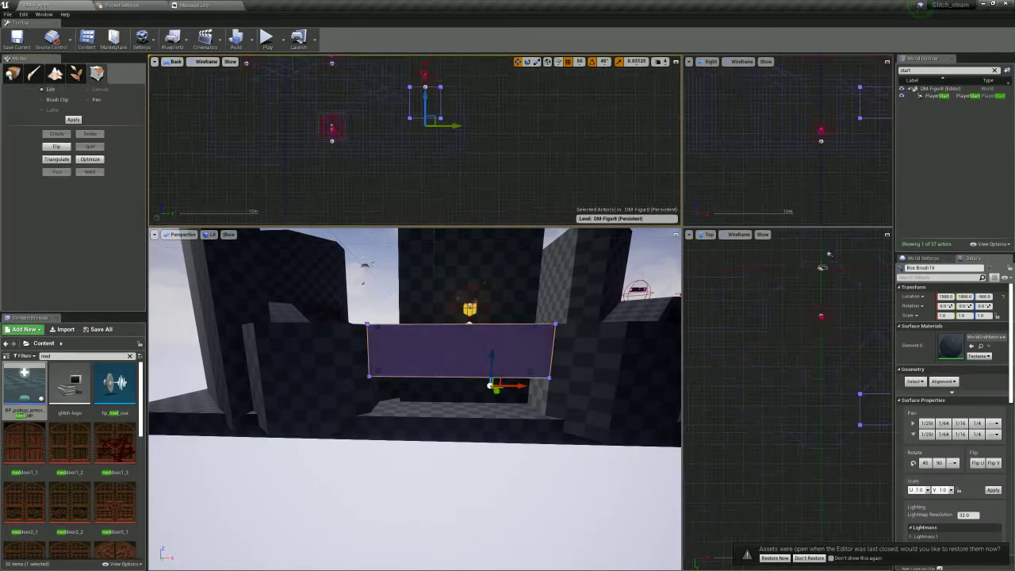
left_click_drag(533, 341, 533, 370)
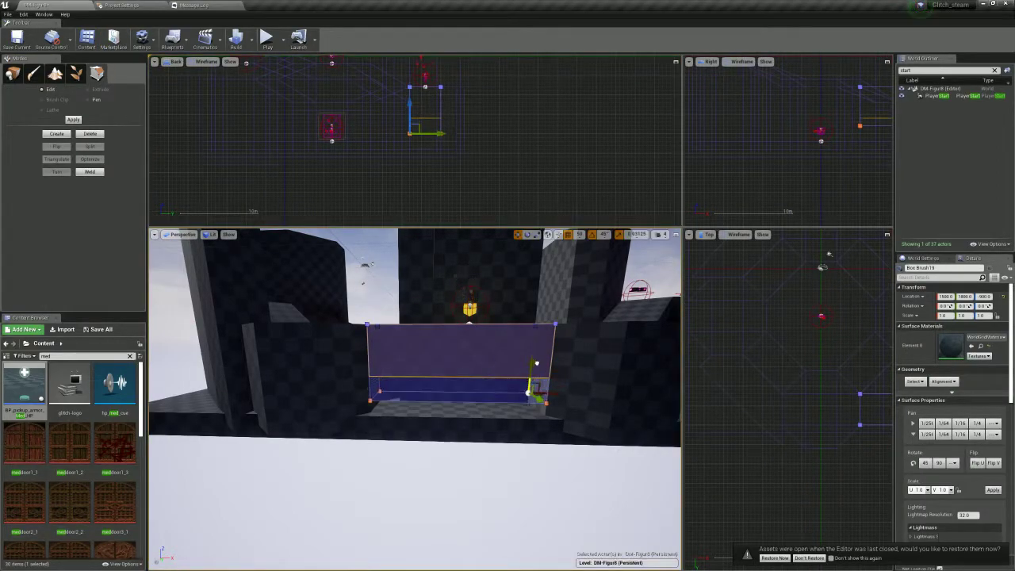
Duplicate the extended box one width outward and raise the copy's upper vertices to make a tall outer wall
mouse_move(413, 356)
right_mouse_down()
mouse_move(261, 341)
mouse_move(317, 357)
mouse_move(354, 409)
right_mouse_up()
left_click(354, 409)
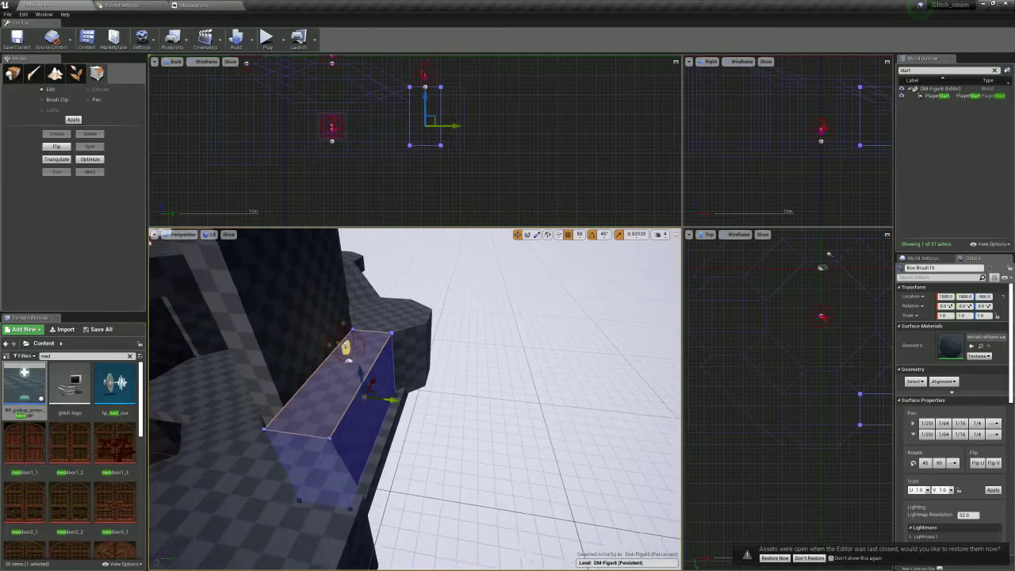
right_click_drag(404, 71, 423, 138)
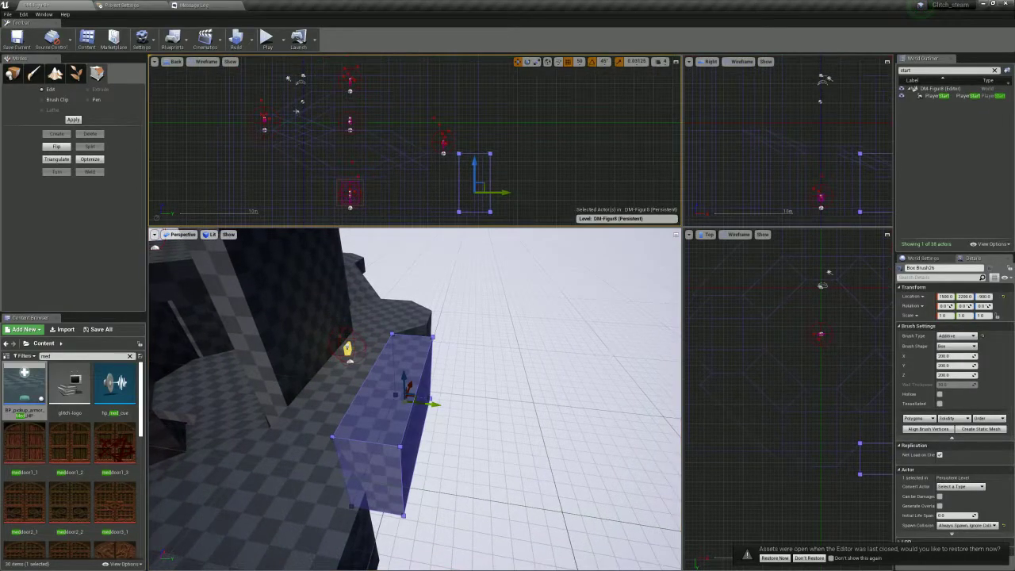
left_click_drag(417, 127, 522, 192)
left_click_drag(459, 125, 459, 40)
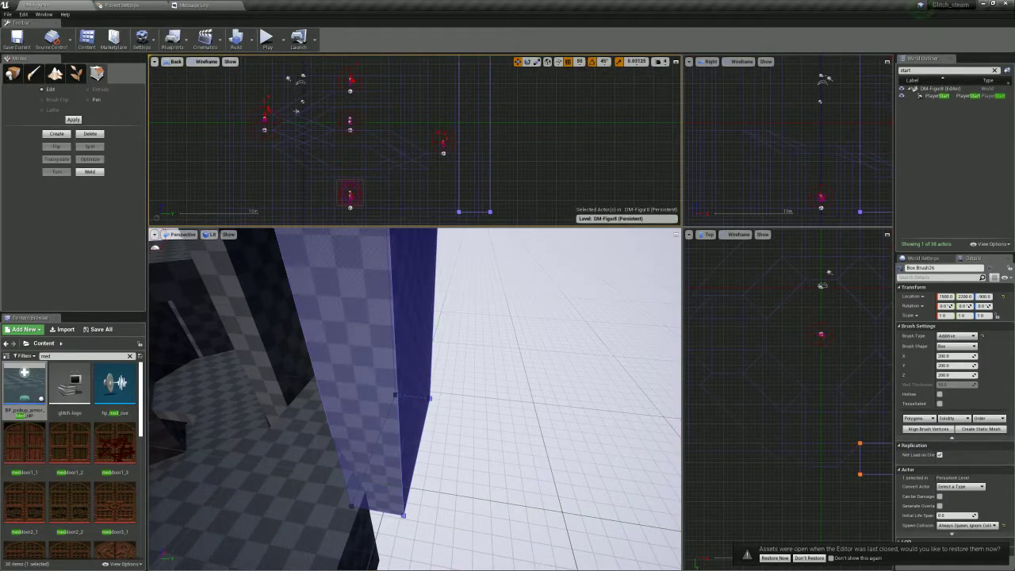
Lengthen the tall outer wall and angle its end by moving its end vertices in plan
scroll(798, 460, "down", 3)
right_click_drag(798, 460, 759, 438)
scroll(780, 456, "up", 3)
mouse_move(758, 402)
left_mouse_down()
mouse_move(818, 443)
mouse_move(793, 425)
left_mouse_up()
mouse_move(860, 420)
right_mouse_down()
mouse_move(628, 433)
mouse_move(702, 441)
right_mouse_up()
left_click_drag(709, 437, 836, 472)
left_click_drag(778, 445, 812, 445)
Duplicate the angled outer wall and offset the copy outward along the edge of the level
mouse_move(571, 420)
right_mouse_down()
mouse_move(476, 372)
mouse_move(452, 389)
mouse_move(444, 452)
mouse_move(444, 439)
right_mouse_up()
left_click(450, 333)
left_click(377, 349)
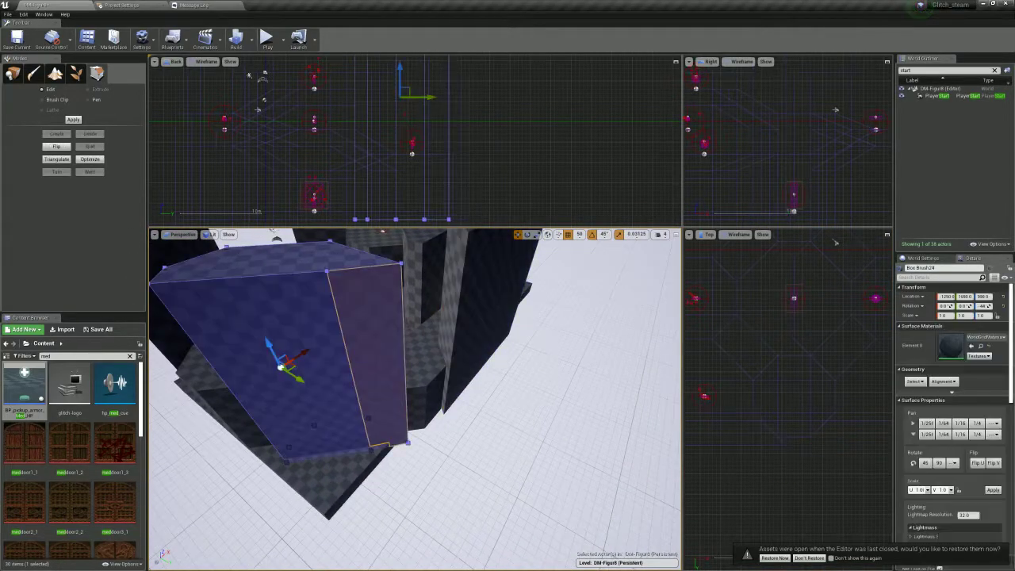
right_click_drag(377, 349, 384, 347)
left_click(476, 317)
scroll(705, 435, "down", 3)
left_click_drag(726, 437, 795, 454, "alt")
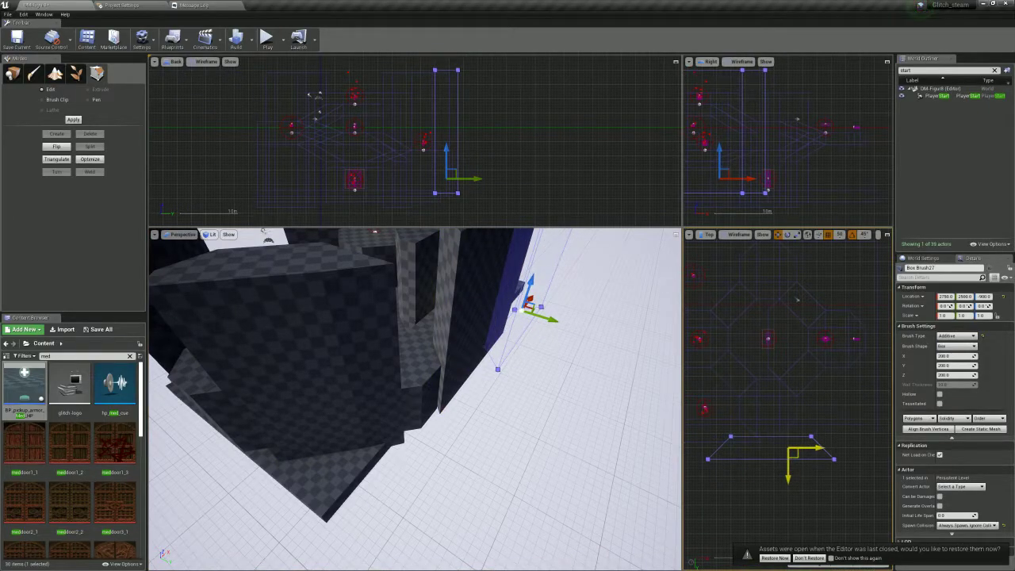
Move the end vertices of the copied outer wall in plan so its end meets the neighbouring corner block
mouse_move(412, 396)
right_mouse_down()
mouse_move(491, 384)
mouse_move(553, 402)
right_mouse_up()
scroll(731, 481, "down", 3)
right_click_drag(730, 482, 840, 501)
left_click_drag(786, 439, 858, 513, "ctrl+alt")
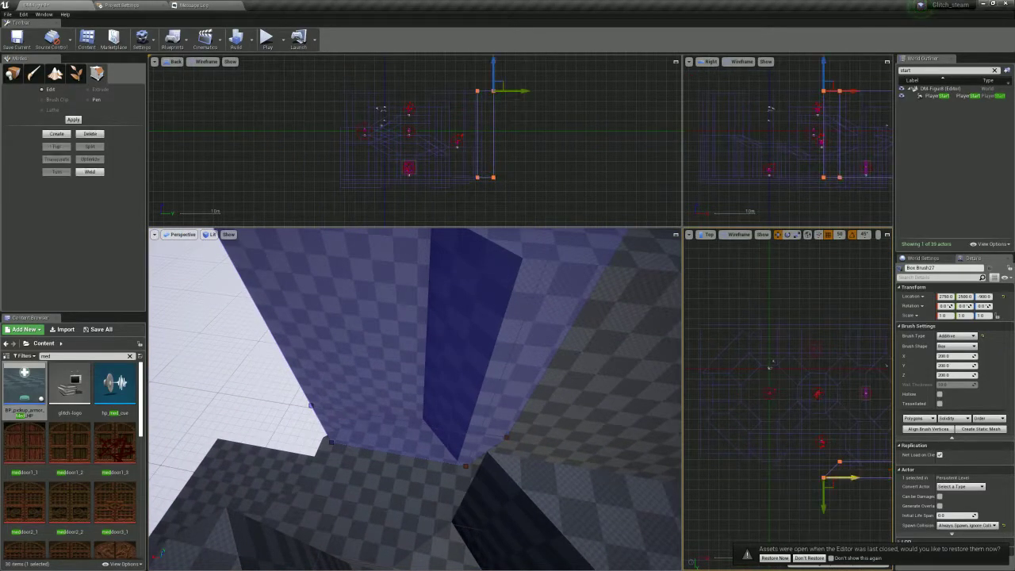
left_click_drag(741, 491, 737, 437, "ctrl+alt")
left_click_drag(850, 477, 753, 484)
mouse_move(587, 464)
right_mouse_down()
mouse_move(611, 459)
mouse_move(594, 452)
mouse_move(586, 467)
mouse_move(599, 476)
mouse_move(579, 444)
right_mouse_up()
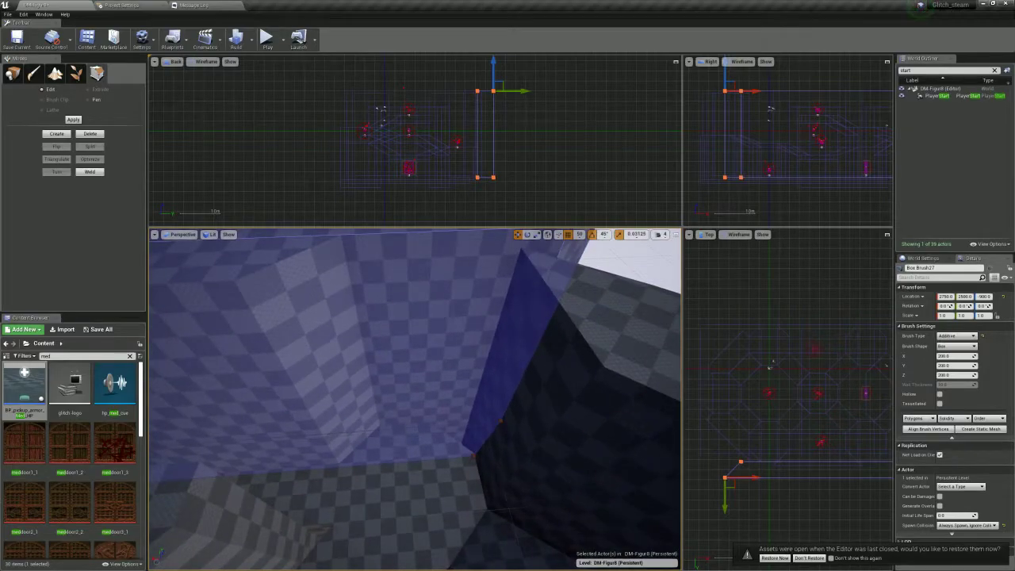
Duplicate the tall angular corner block and offset the copy beside the original
scroll(751, 460, "up", 3)
left_click(745, 437)
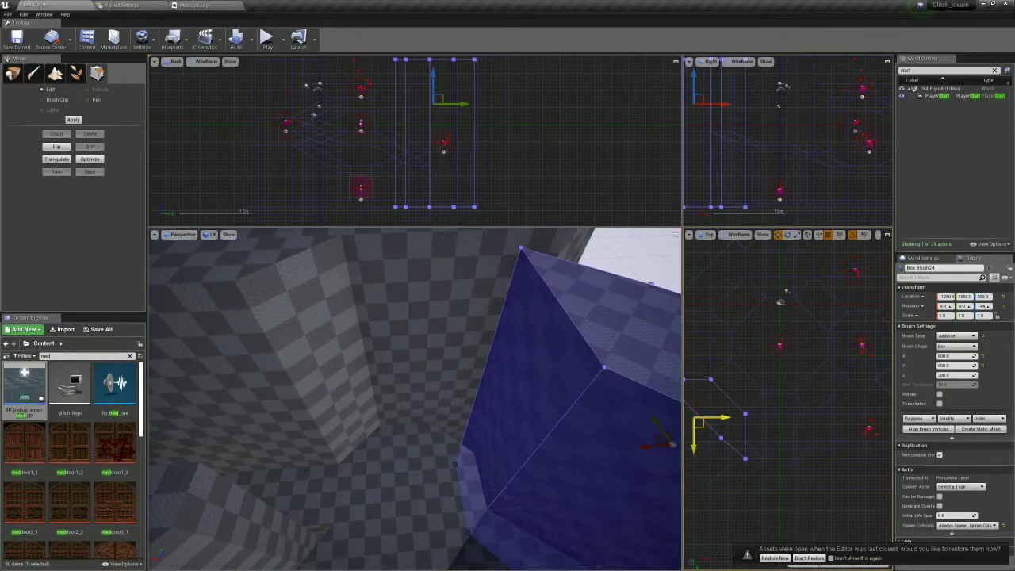
left_click_drag(699, 422, 726, 477, "alt")
Duplicate the tall outer wall behind the armor pickup and place the copy at X 3900
mouse_move(606, 464)
right_mouse_down()
mouse_move(507, 452)
mouse_move(431, 421)
mouse_move(515, 356)
mouse_move(501, 460)
mouse_move(493, 455)
right_mouse_up()
left_click(376, 295)
key("f")
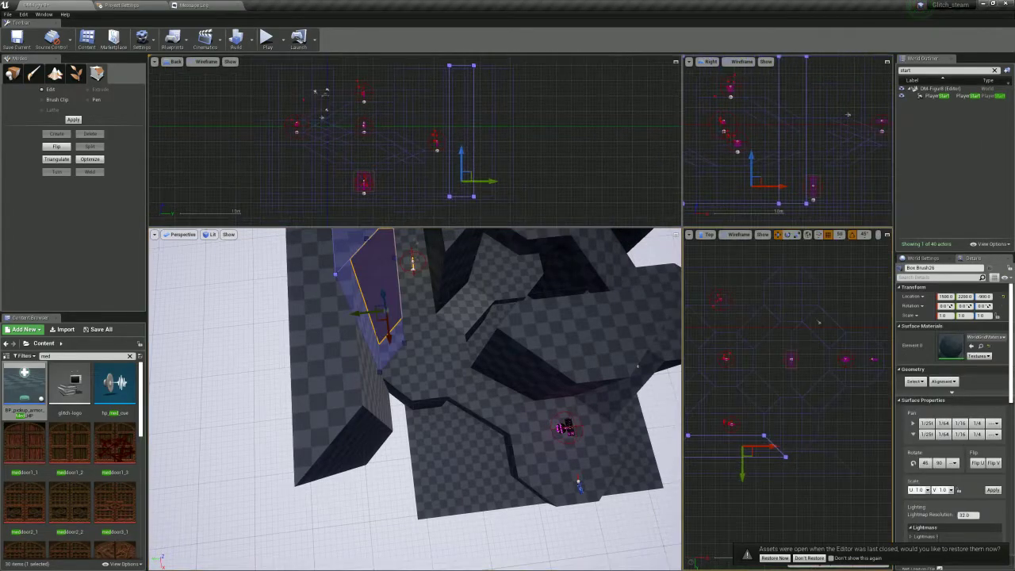
left_click_drag(765, 446, 894, 450, "alt")
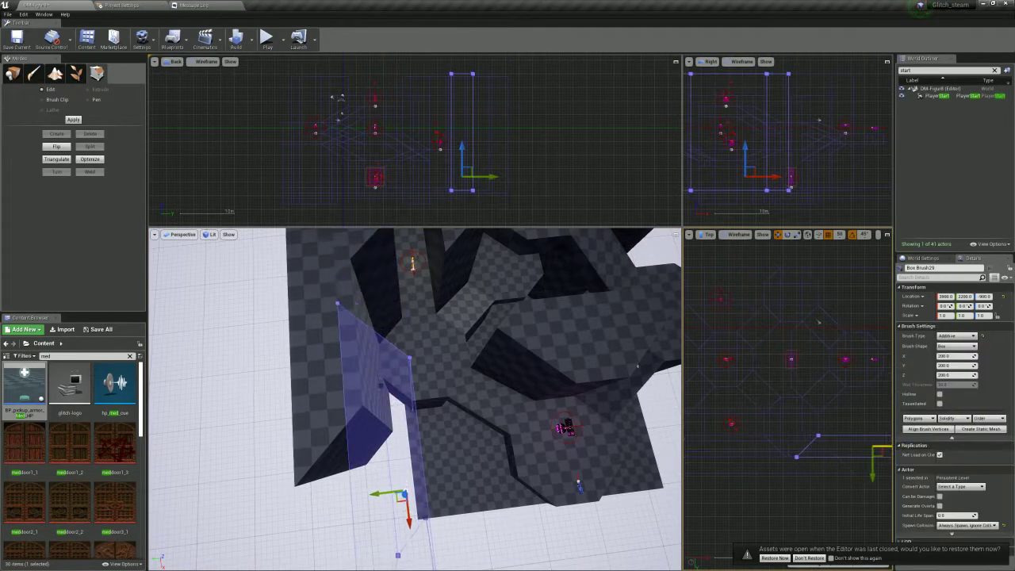
Raise the lower vertices of the octagonal platform brush near the teleporter to open the space underneath it
right_click_drag(493, 396, 539, 390)
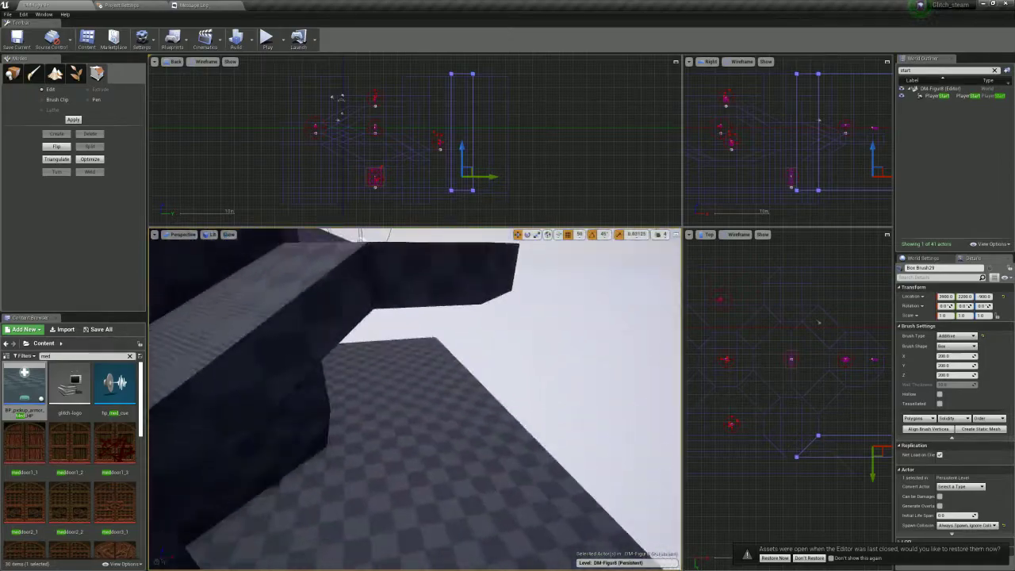
right_click_drag(414, 400, 420, 356)
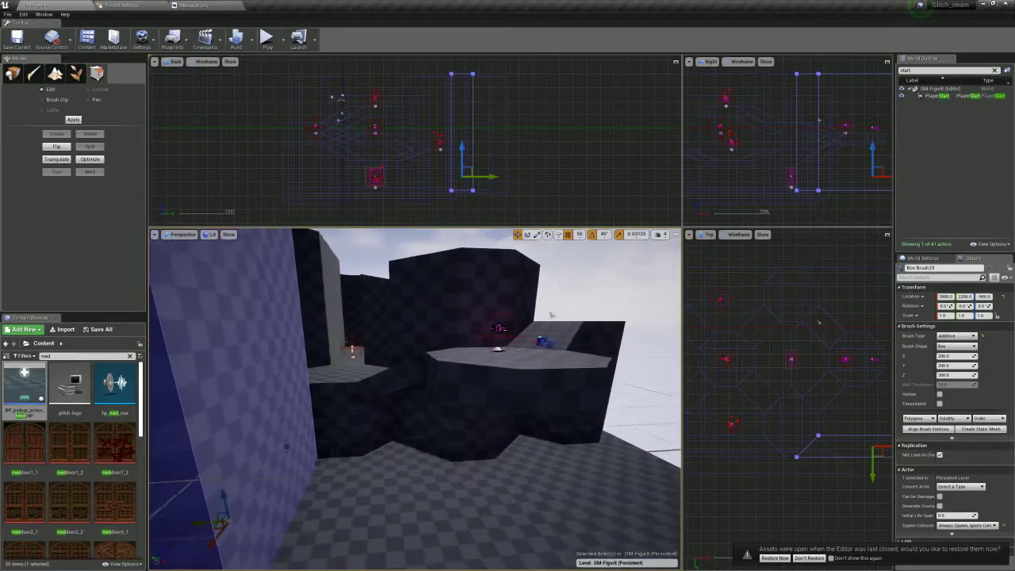
right_click_drag(420, 357, 400, 358)
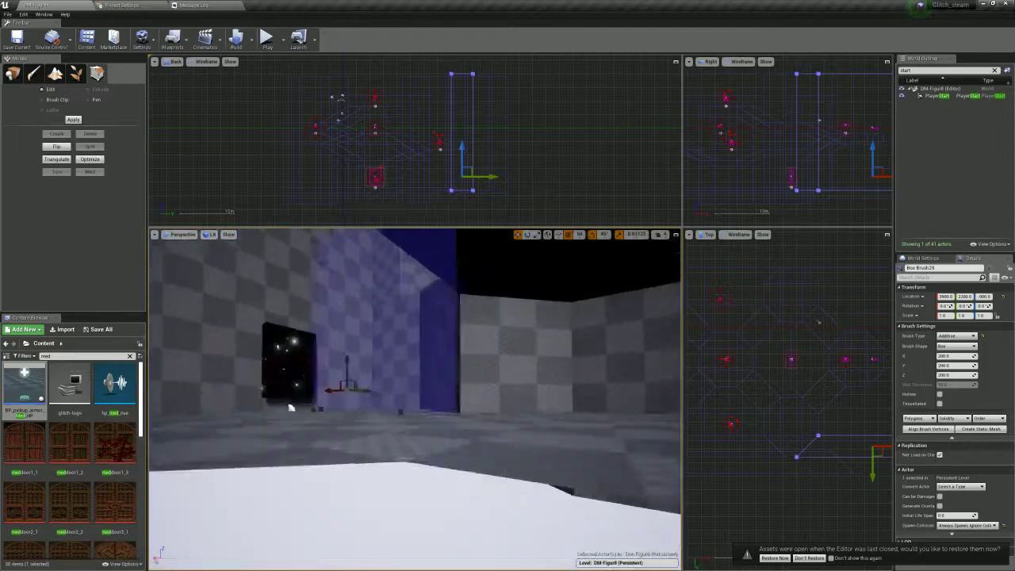
left_click(413, 374)
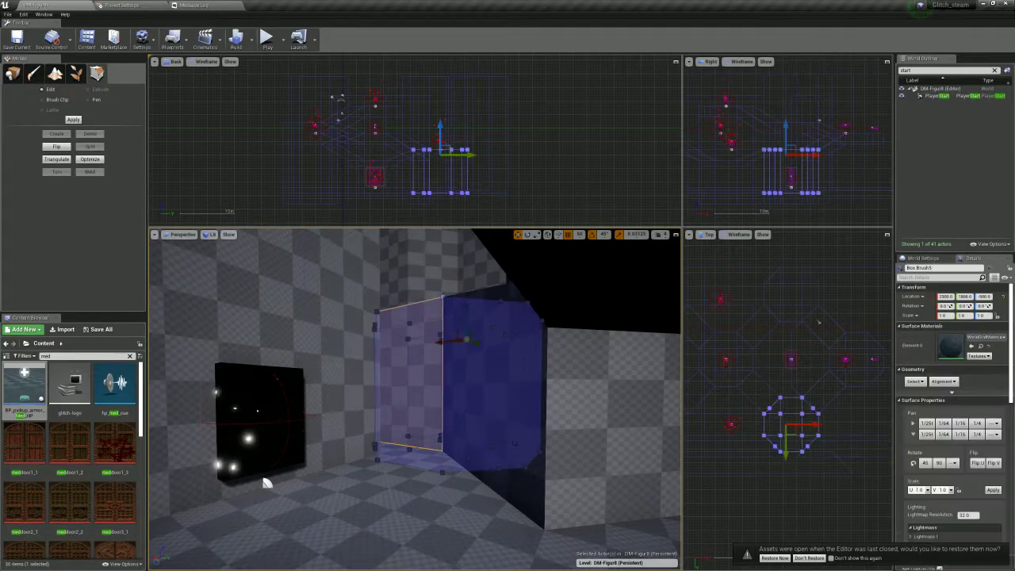
left_click_drag(354, 169, 482, 203)
left_click_drag(440, 413, 436, 332)
mouse_move(437, 341)
right_mouse_down()
mouse_move(317, 341)
mouse_move(603, 349)
mouse_move(627, 337)
mouse_move(507, 335)
mouse_move(547, 353)
mouse_move(541, 365)
mouse_move(451, 373)
mouse_move(388, 356)
right_mouse_up()
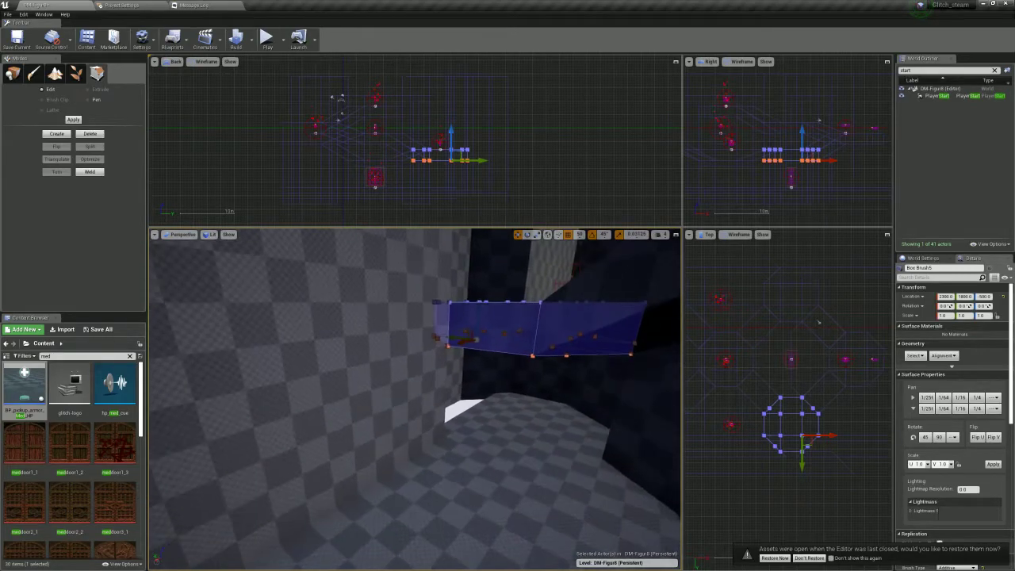
Duplicate the outer wall at X 3900 and lower the copy to Z -2500 beside the lower floor
left_click(365, 349)
scroll(796, 439, "down", 2)
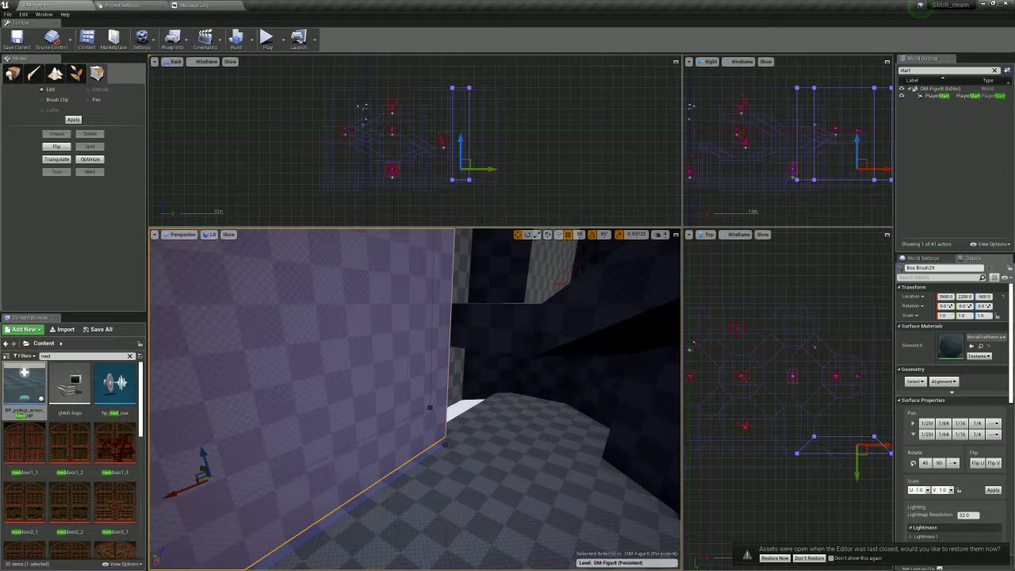
left_click_drag(879, 445, 831, 445, "alt")
mouse_move(428, 366)
left_mouse_down()
mouse_move(422, 531)
mouse_move(441, 464)
mouse_move(427, 458)
mouse_move(425, 480)
left_mouse_up()
right_click_drag(425, 480, 428, 546)
left_click_drag(389, 424, 368, 419)
mouse_move(367, 418)
right_mouse_down()
mouse_move(371, 332)
mouse_move(349, 326)
right_mouse_up()
Shift the near end vertices of the lowered wall inward in plan to shorten and angle that end
key("w")
mouse_move(726, 437)
left_mouse_down()
mouse_move(783, 475)
mouse_move(794, 456)
left_mouse_up()
scroll(784, 475, "up", 3)
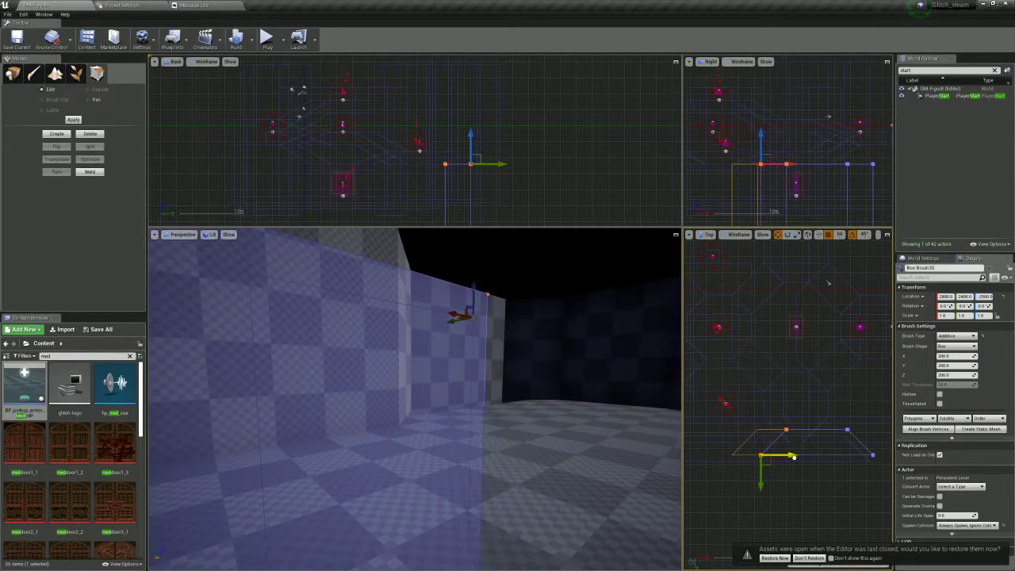
mouse_move(444, 380)
right_mouse_down()
mouse_move(445, 366)
mouse_move(402, 371)
right_mouse_up()
key("d")
left_click_drag(534, 323, 577, 323)
Adjust the far end vertices and the remaining corner vertex of the lowered wall in plan
left_click_drag(839, 420, 882, 478)
left_click_drag(870, 430, 796, 428)
left_click(840, 454)
scroll(842, 468, "up", 2)
left_click(701, 448)
left_click_drag(701, 448, 740, 428)
Select the vertices along the long side of the lower-area wall and shift them slightly outward in plan
mouse_move(475, 380)
right_mouse_down()
mouse_move(555, 384)
mouse_move(547, 377)
mouse_move(587, 398)
right_mouse_up()
left_click(507, 460)
scroll(766, 441, "down", 6)
left_click_drag(875, 443, 683, 405)
left_click_drag(858, 449, 858, 458)
Raise the bottom vertices of the wall brush beside the lower floor
mouse_move(508, 396)
right_mouse_down()
mouse_move(532, 396)
mouse_move(420, 377)
mouse_move(435, 428)
mouse_move(547, 432)
mouse_move(539, 428)
mouse_move(523, 460)
mouse_move(492, 436)
right_mouse_up()
left_click(436, 428)
scroll(473, 154, "down", 3)
right_click_drag(473, 154, 485, 90)
left_click_drag(498, 194, 450, 149)
right_click_drag(468, 317, 459, 397)
left_click_drag(384, 506, 362, 310)
mouse_move(362, 309)
right_mouse_down()
mouse_move(369, 238)
mouse_move(420, 246)
mouse_move(397, 317)
mouse_move(357, 310)
mouse_move(333, 325)
mouse_move(412, 301)
mouse_move(428, 309)
mouse_move(440, 369)
mouse_move(412, 325)
mouse_move(422, 316)
right_mouse_up()
Duplicate the tall central pillar brush, rotate the copy and move it toward the corner of the lower floor
left_click(441, 305)
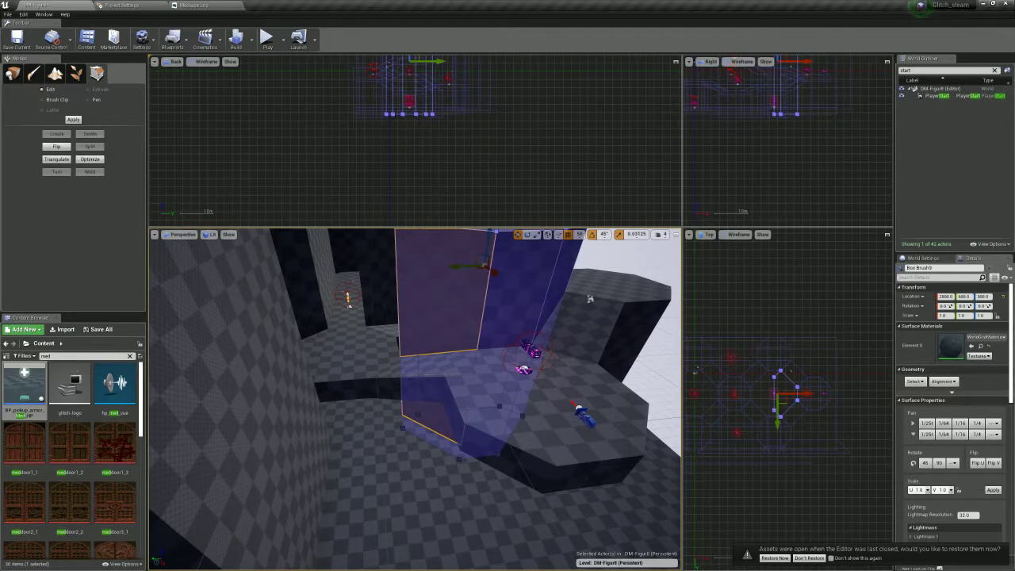
key("ctrl+w")
key("e")
left_click_drag(474, 275, 535, 278)
right_click_drag(535, 277, 528, 311)
key("space")
key("space")
left_click_drag(501, 306, 331, 382)
mouse_move(332, 382)
right_mouse_down()
mouse_move(214, 381)
mouse_move(182, 360)
mouse_move(187, 337)
right_mouse_up()
Reshape the rotated pillar copy's footprint by pulling its corner vertices in plan, and select its bottom vertices
scroll(797, 439, "up", 7)
mouse_move(793, 377)
left_mouse_down()
mouse_move(810, 458)
mouse_move(787, 474)
mouse_move(814, 478)
left_mouse_up()
left_click(825, 446)
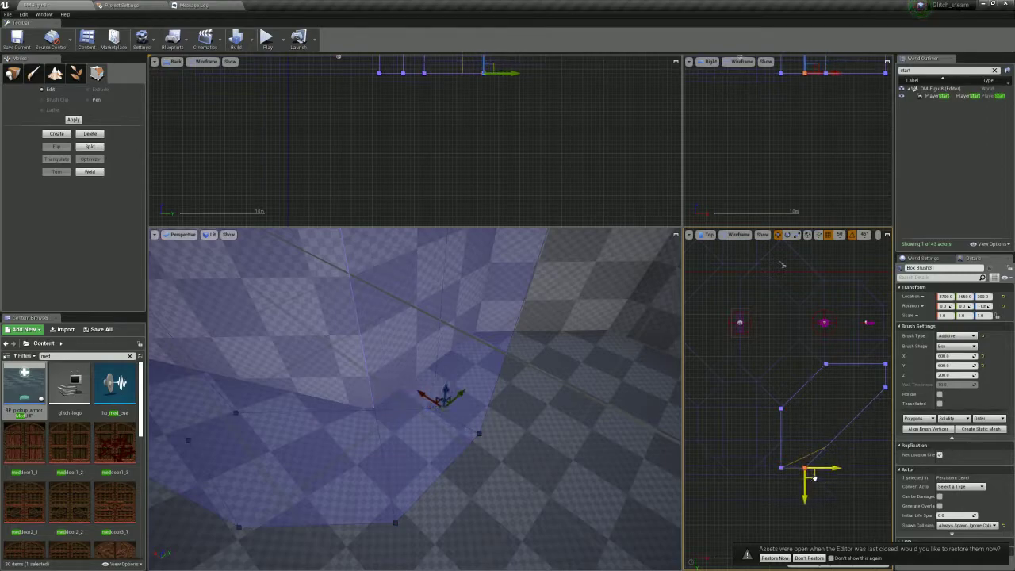
scroll(491, 147, "down", 3)
left_click_drag(548, 137, 407, 74)
mouse_move(428, 333)
right_mouse_down()
mouse_move(436, 306)
mouse_move(492, 274)
mouse_move(262, 289)
mouse_move(245, 336)
mouse_move(222, 352)
mouse_move(159, 317)
mouse_move(206, 309)
mouse_move(172, 296)
right_mouse_up()
Place a BP_pickup_weapon_Rails on the lower floor, found by searching the placeable actors for "rails"
key("shift+1")
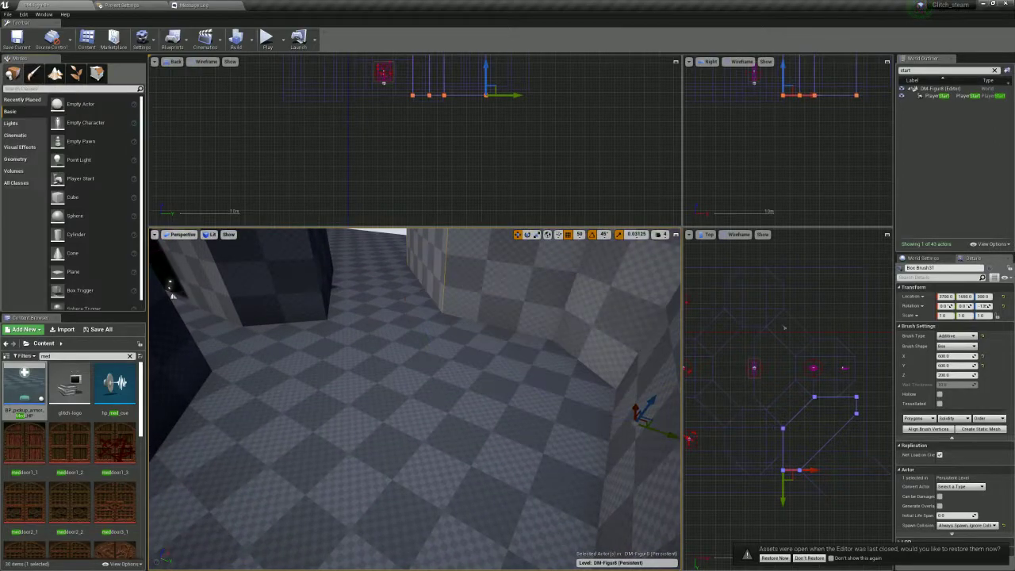
type("rails")
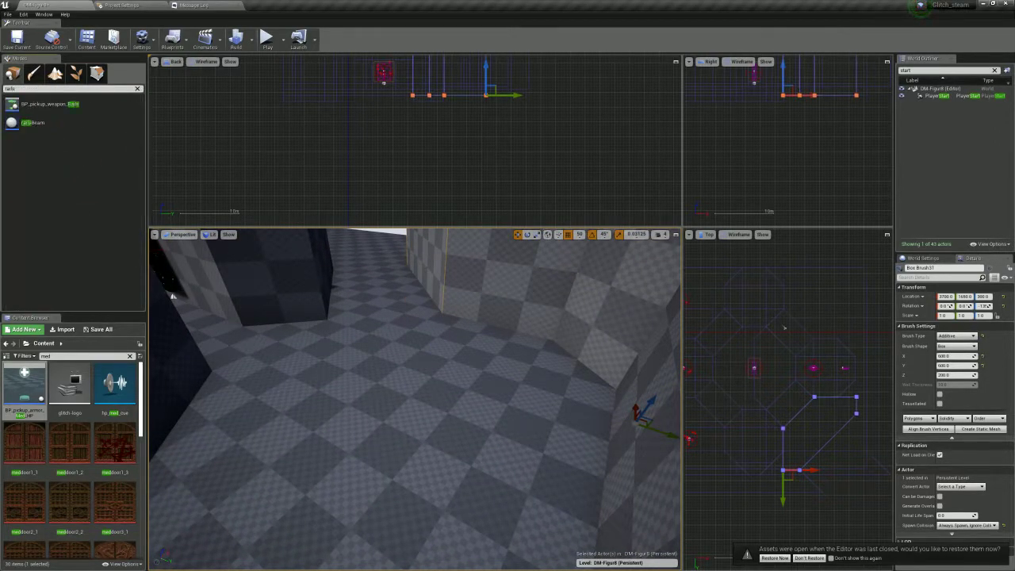
left_click_drag(47, 104, 373, 428)
key("f")
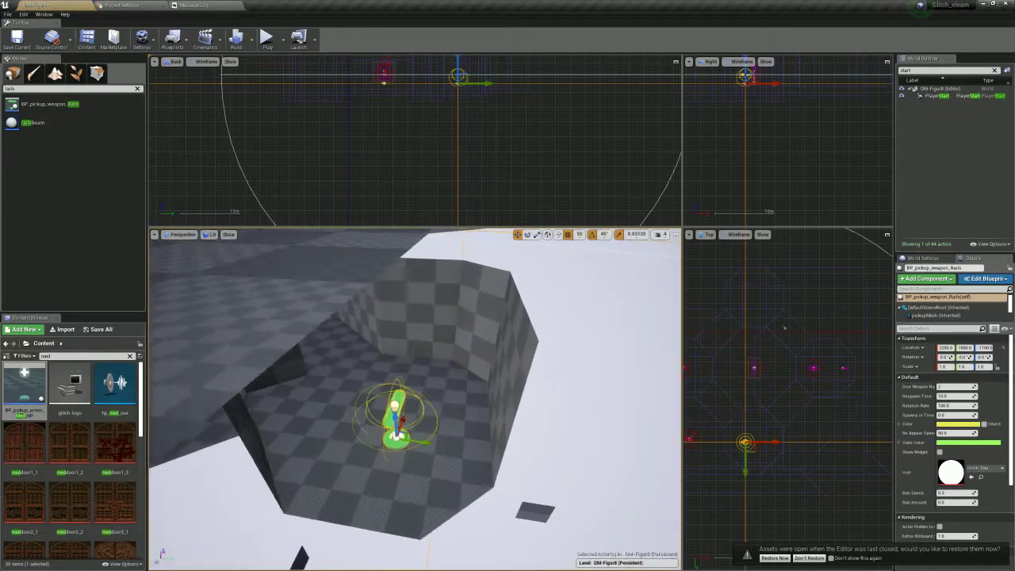
Reposition the rails weapon pickup to X 2350, Y 1750 on the lower floor
right_click_drag(415, 399, 499, 416)
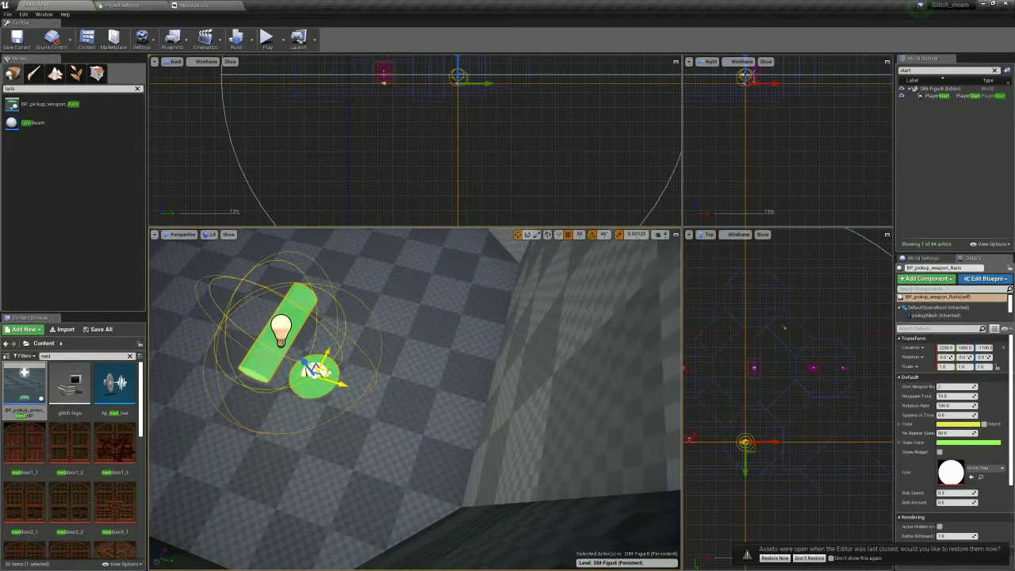
left_click_drag(326, 371, 331, 333)
right_click_drag(331, 332, 262, 290)
left_click_drag(395, 424, 378, 423)
right_click_drag(378, 423, 214, 436)
mouse_move(379, 424)
right_mouse_down()
mouse_move(329, 412)
mouse_move(396, 410)
right_mouse_up()
left_click(363, 333)
right_click_drag(363, 333, 396, 357)
left_click(422, 325)
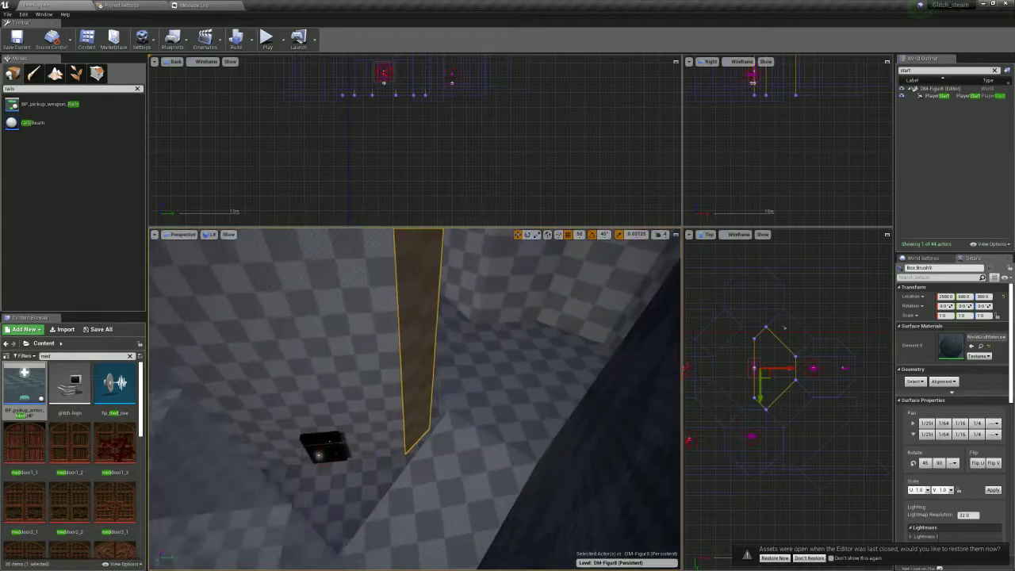
mouse_move(194, 237)
right_mouse_down()
mouse_move(202, 241)
mouse_move(190, 240)
right_mouse_up()
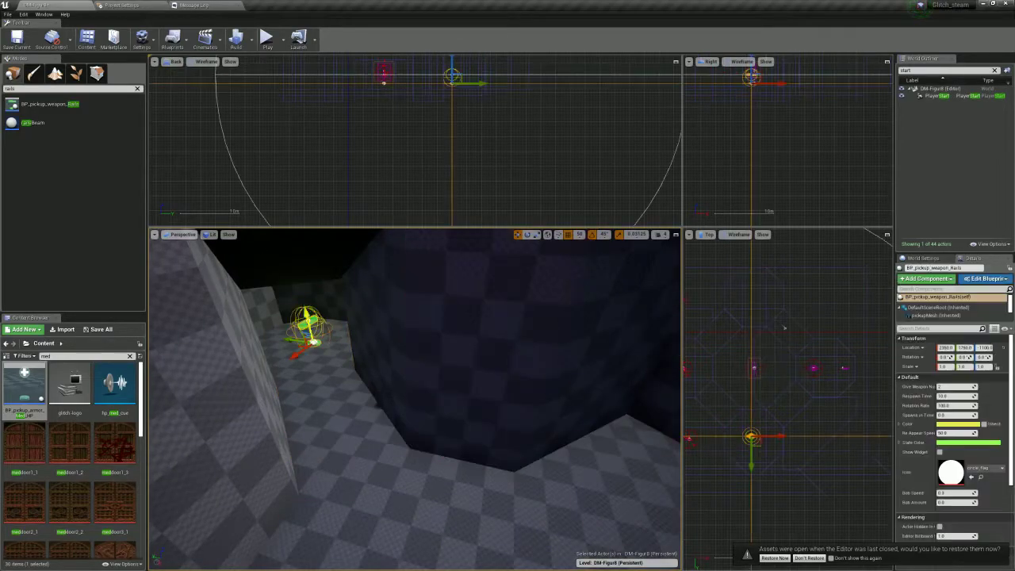
Switch to geometry editing on the ramp brush beside the central platform and extend its bottom vertices down to the lower floor
left_click_drag(440, 519, 441, 518)
mouse_move(441, 518)
right_mouse_down()
mouse_move(397, 256)
mouse_move(373, 236)
mouse_move(436, 298)
mouse_move(402, 281)
right_mouse_up()
left_click(388, 333)
key("shift+5")
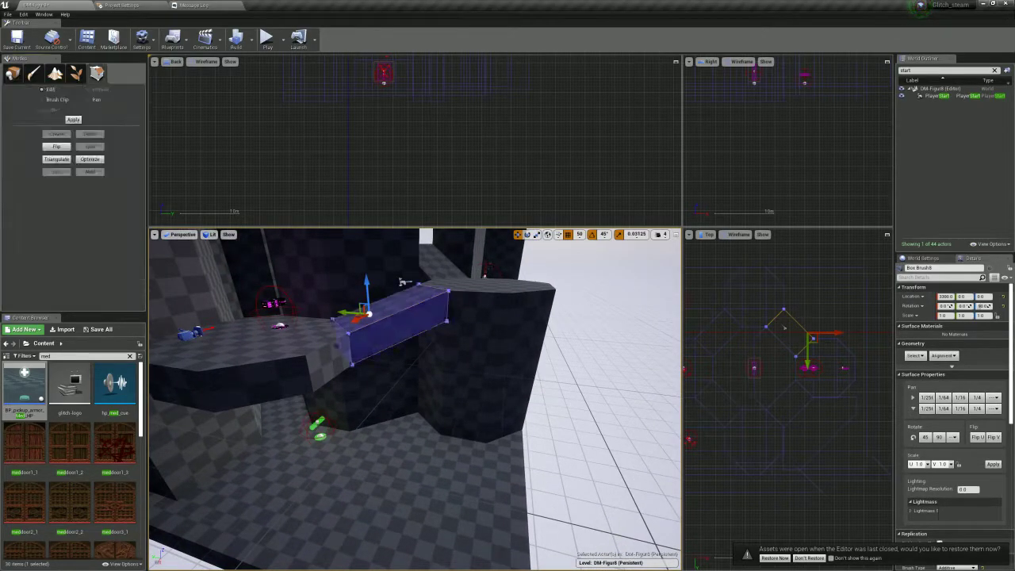
right_click_drag(404, 283, 418, 256)
scroll(390, 157, "down", 3)
left_click_drag(353, 100, 366, 104)
scroll(362, 100, "up", 6)
mouse_move(362, 68)
left_mouse_down()
mouse_move(362, 79)
mouse_move(361, 63)
left_mouse_up()
mouse_move(421, 112)
left_mouse_down()
mouse_move(366, 92)
mouse_move(362, 140)
left_mouse_up()
Reposition the rails weapon pickup on the lower floor to X 3650, Y 600
mouse_move(412, 349)
right_mouse_down()
mouse_move(420, 389)
mouse_move(412, 337)
mouse_move(360, 338)
mouse_move(418, 342)
mouse_move(376, 326)
mouse_move(396, 396)
mouse_move(393, 389)
right_mouse_up()
key("w")
left_click(437, 343)
key("s")
key("f")
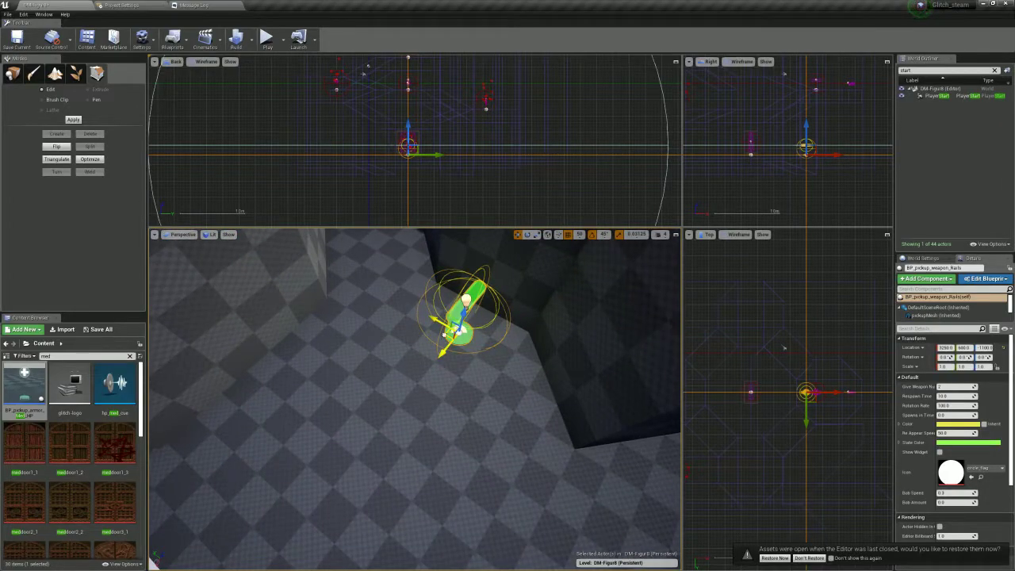
left_click_drag(365, 423, 333, 464)
right_click_drag(332, 464, 389, 416)
left_click_drag(387, 413, 394, 413)
mouse_move(395, 413)
right_mouse_down()
mouse_move(424, 414)
mouse_move(388, 411)
right_mouse_up()
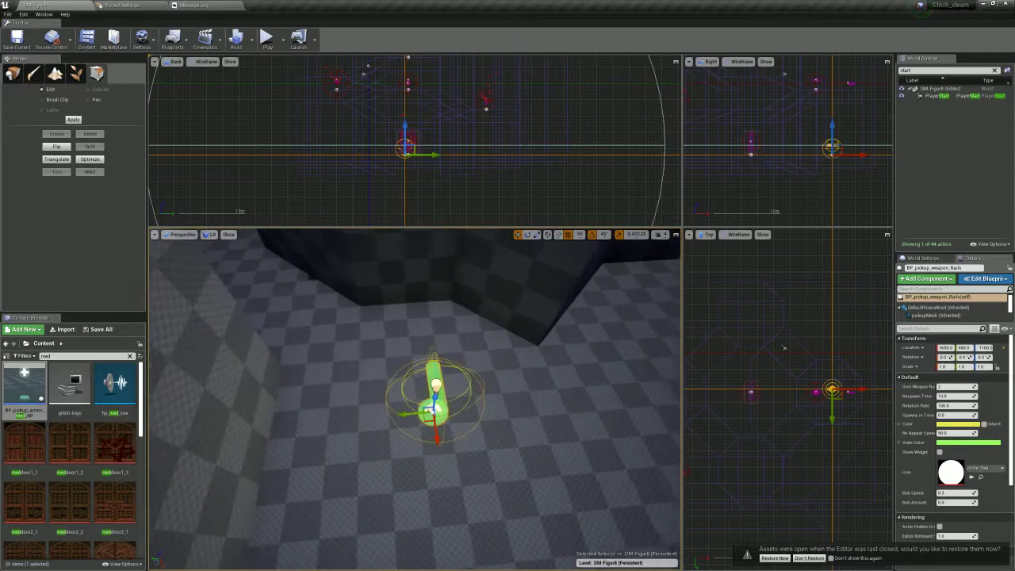
left_click_drag(391, 417, 378, 418)
right_click_drag(377, 418, 432, 408)
key("s")
key("w")
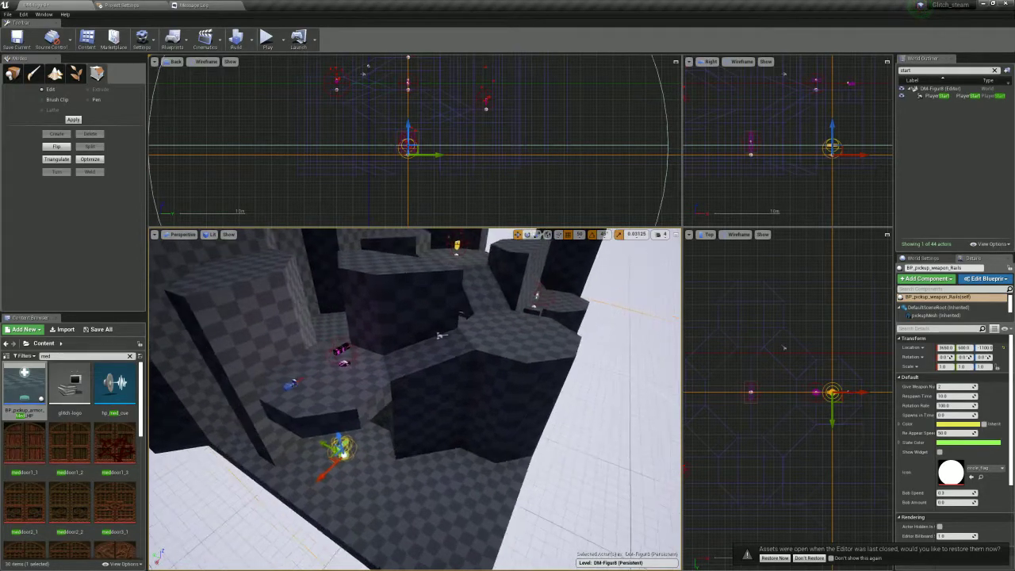
Raise the bottom vertices of the ramp brush well above the lower floor to open a passage underneath
right_click_drag(438, 334, 507, 323)
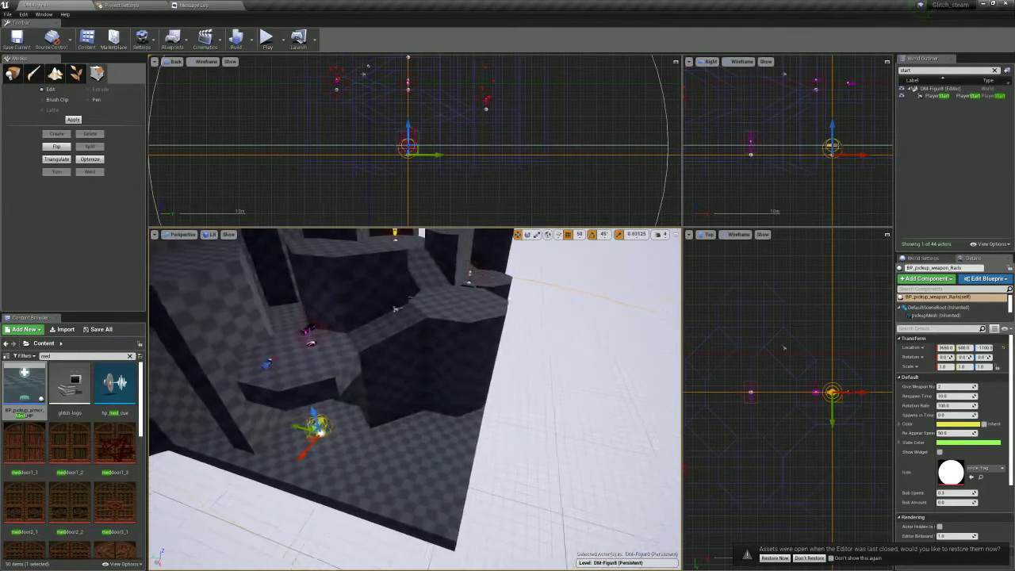
key("w")
mouse_move(415, 400)
right_mouse_down()
mouse_move(348, 400)
mouse_move(375, 388)
mouse_move(333, 386)
mouse_move(323, 356)
mouse_move(396, 353)
mouse_move(420, 366)
right_mouse_up()
key("w")
key("s")
left_click(420, 366)
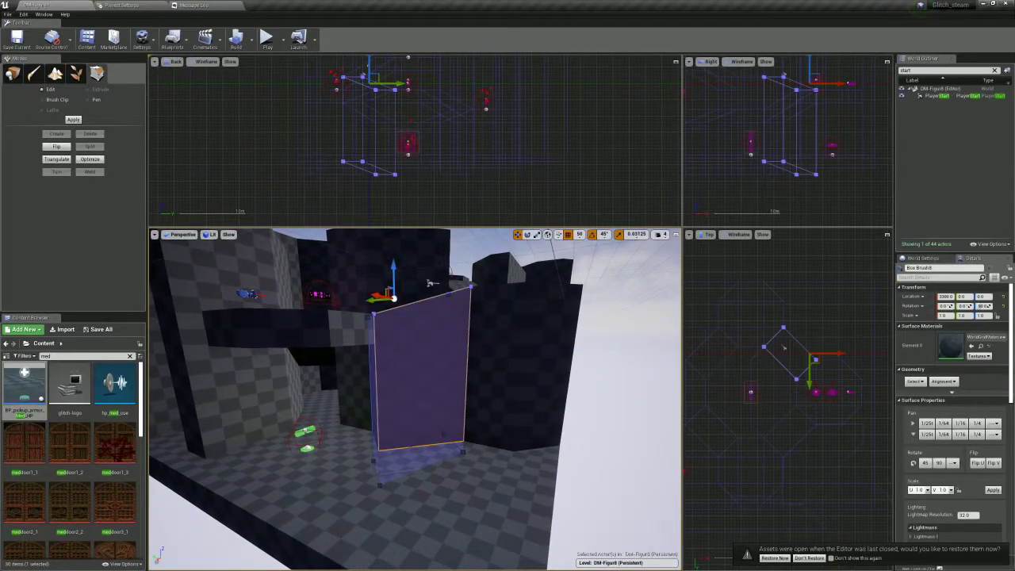
left_click_drag(411, 189, 368, 167, "ctrl+alt")
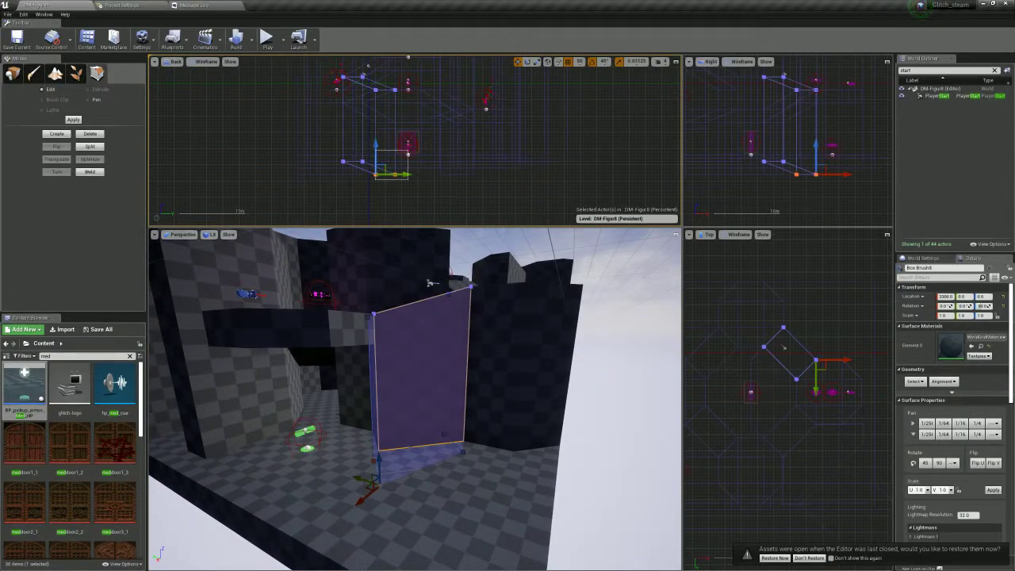
left_click_drag(376, 149, 375, 135)
left_click_drag(378, 438, 376, 352)
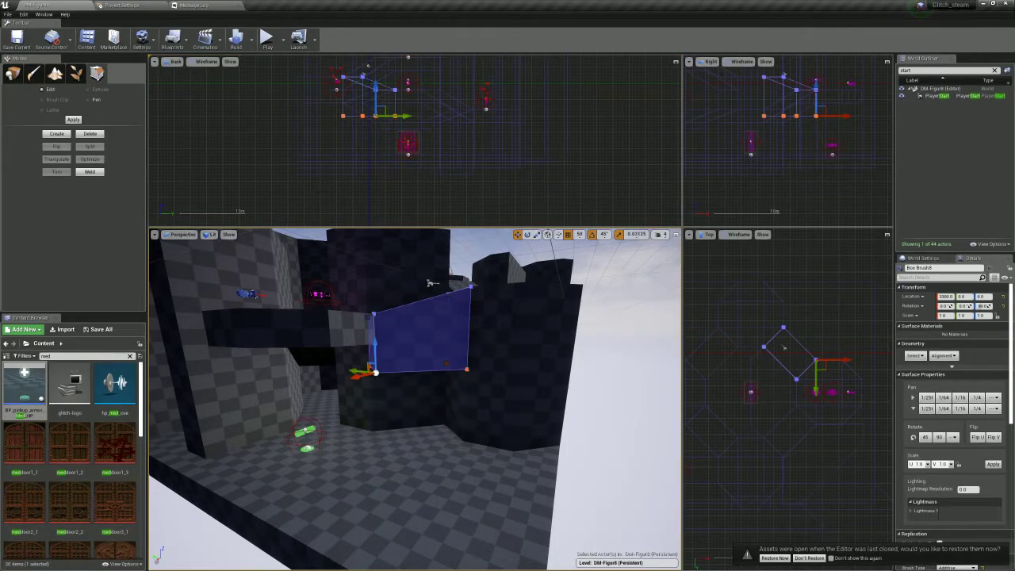
Raise the bottom vertices of the octagonal platform beside the ramp so players can pass beneath it
scroll(415, 399, "up", 3)
scroll(414, 398, "down", 3)
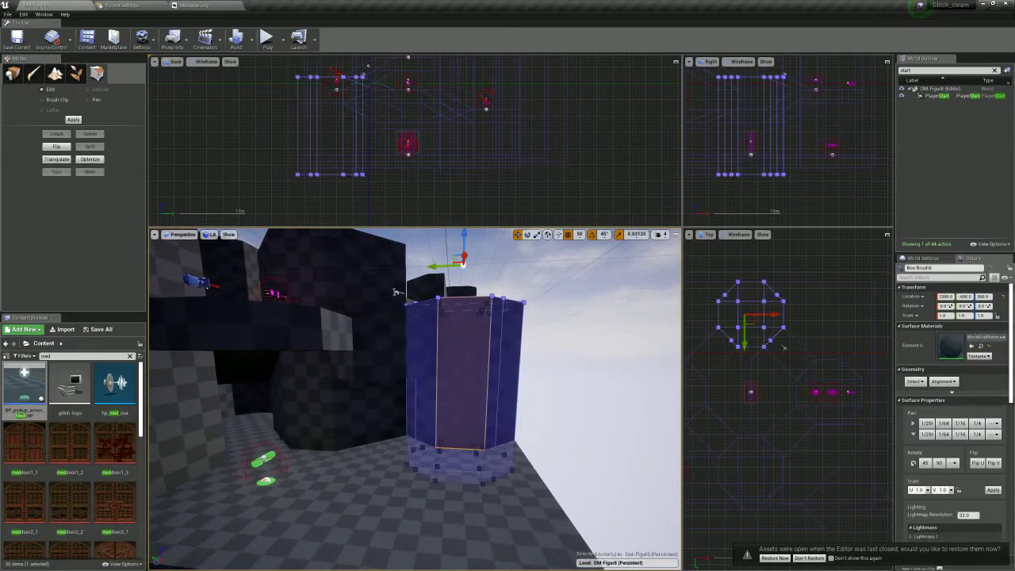
left_click_drag(429, 201, 279, 160, "ctrl+alt")
left_click_drag(434, 439, 432, 348)
mouse_move(433, 348)
right_mouse_down()
mouse_move(424, 356)
mouse_move(431, 349)
right_mouse_up()
left_click_drag(431, 353, 431, 377)
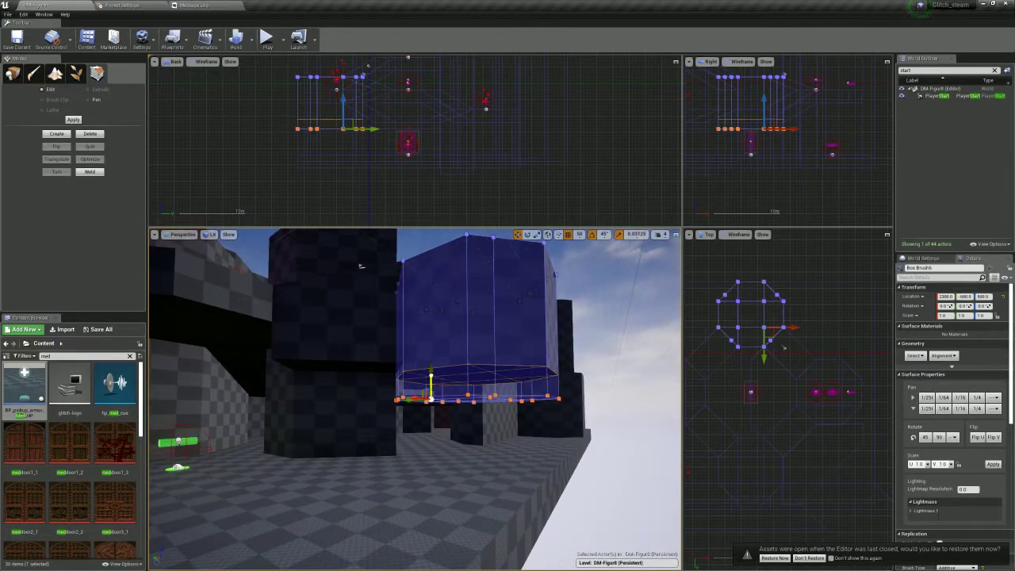
Select all the level's brush surfaces starting from the central pillar and realign their textures
left_click(360, 266)
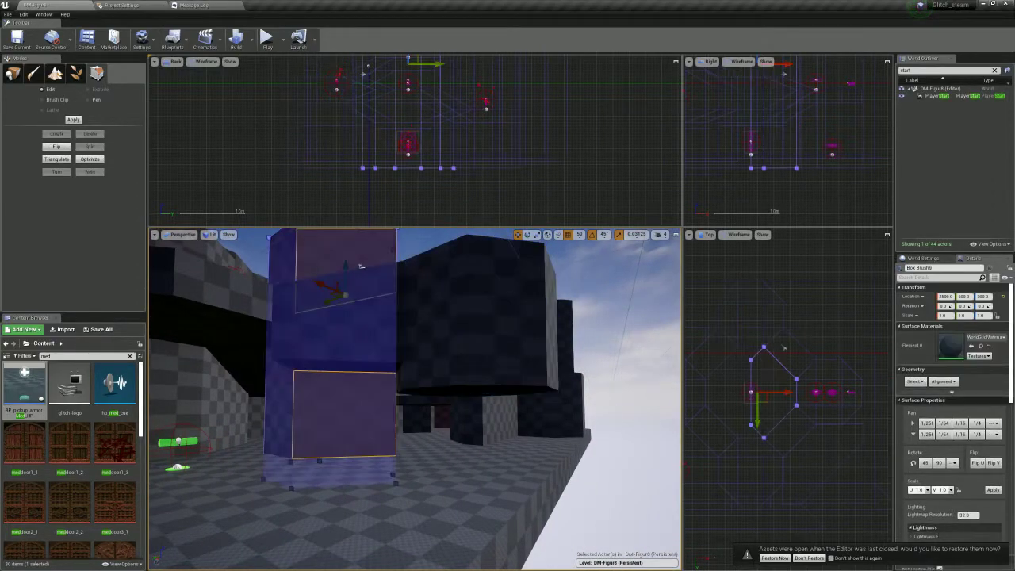
left_click(915, 381)
left_click(929, 399)
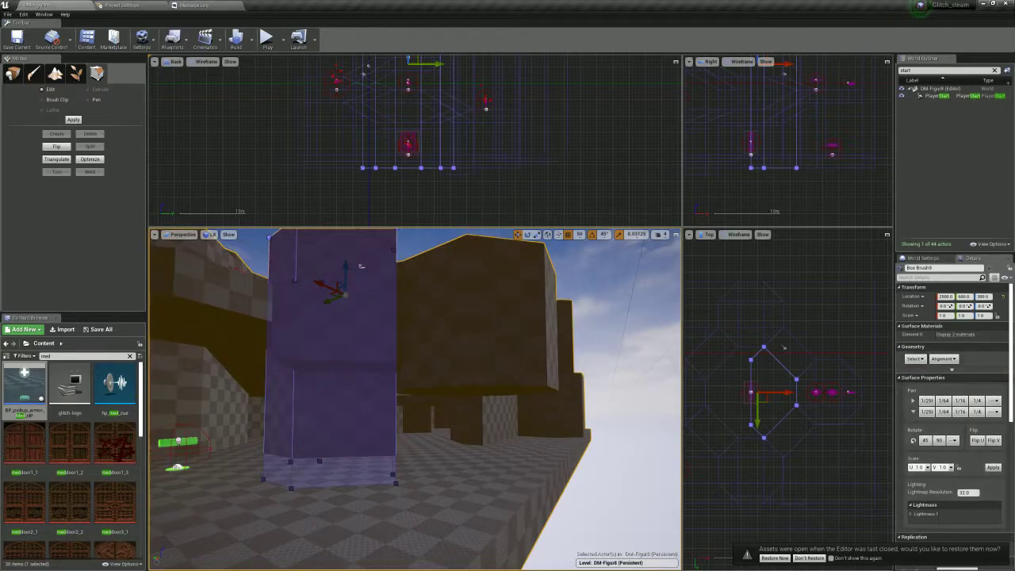
left_click(942, 359)
left_click(958, 376)
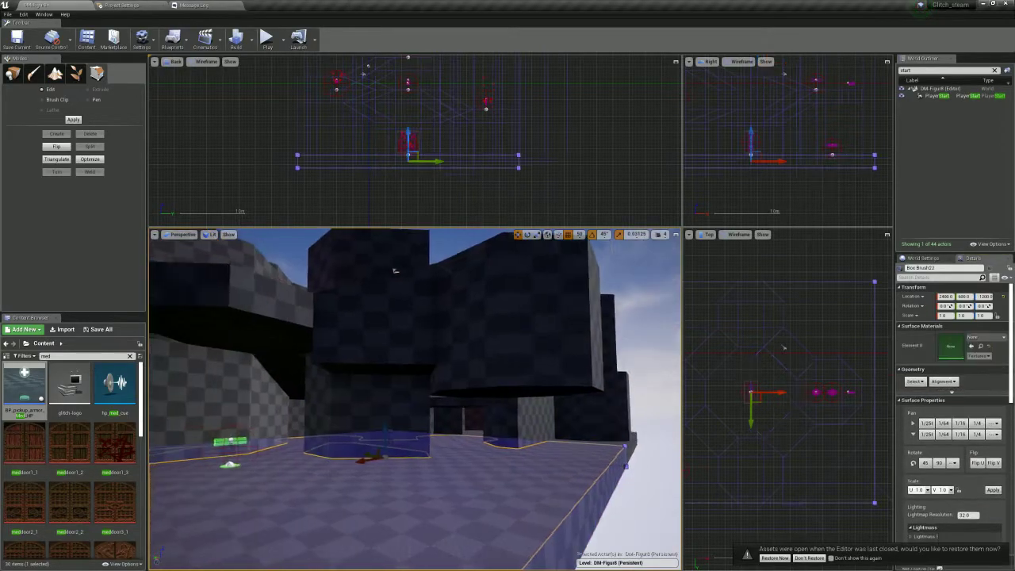
right_click_drag(414, 399, 409, 399)
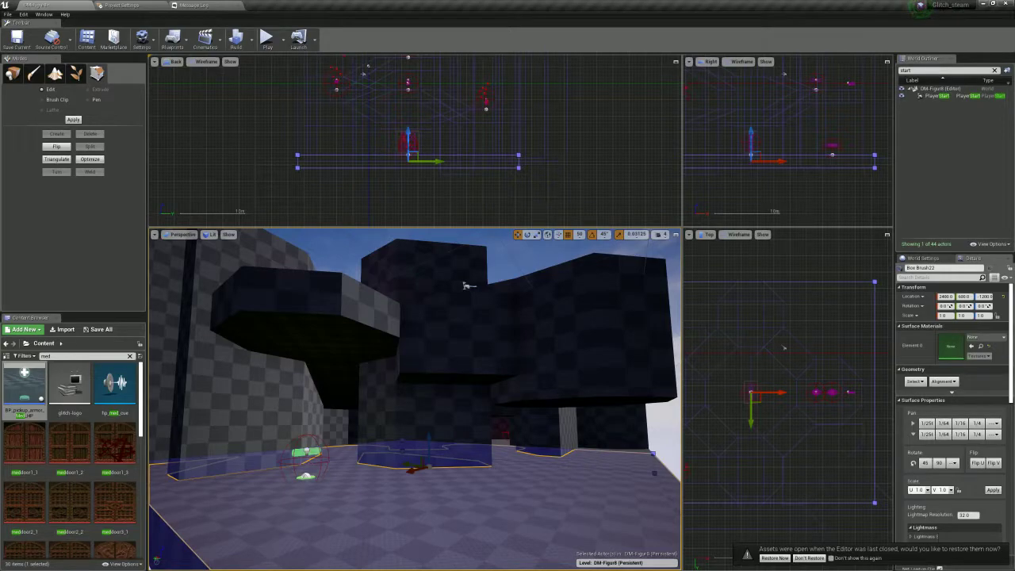
Lower the bottom vertices of the ramp and the adjoining octagonal platform so their undersides line up
left_click(458, 333)
left_click_drag(328, 105, 424, 131, "ctrl+alt")
left_click_drag(398, 349, 399, 375)
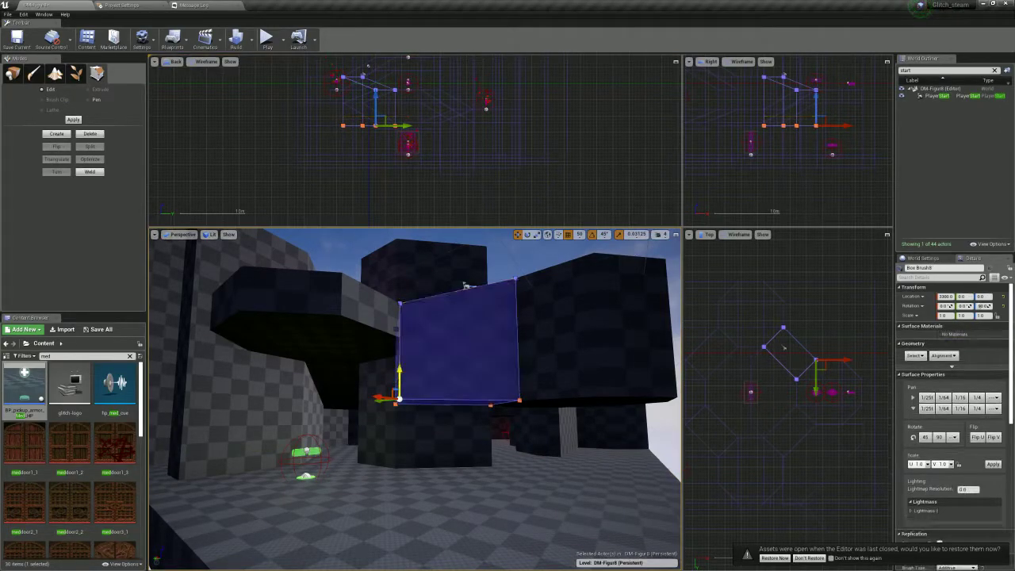
key("w")
mouse_move(487, 307)
right_mouse_down()
mouse_move(493, 324)
mouse_move(527, 308)
right_mouse_up()
left_click(539, 333, "ctrl")
left_click_drag(439, 149, 343, 124, "ctrl+alt")
right_click_drag(408, 248, 406, 253)
left_click_drag(513, 416, 513, 431)
Set the grid snap to 100 and raise the bottom vertices of the ramp and adjoining octagonal platform together
left_click(579, 235)
left_click(586, 286)
left_click(388, 496)
mouse_move(388, 495)
right_mouse_down()
mouse_move(349, 523)
mouse_move(373, 535)
mouse_move(353, 523)
right_mouse_up()
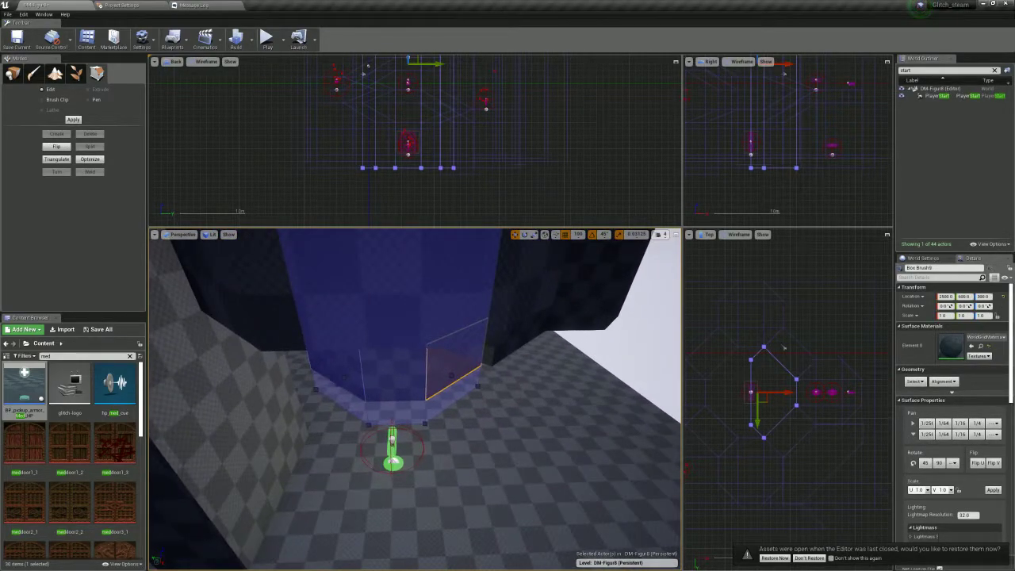
left_click(412, 476)
left_click(420, 278)
mouse_move(420, 277)
right_mouse_down()
mouse_move(492, 258)
mouse_move(475, 254)
right_mouse_up()
left_click(424, 305)
left_click(495, 297, "ctrl")
left_click_drag(430, 143, 277, 117)
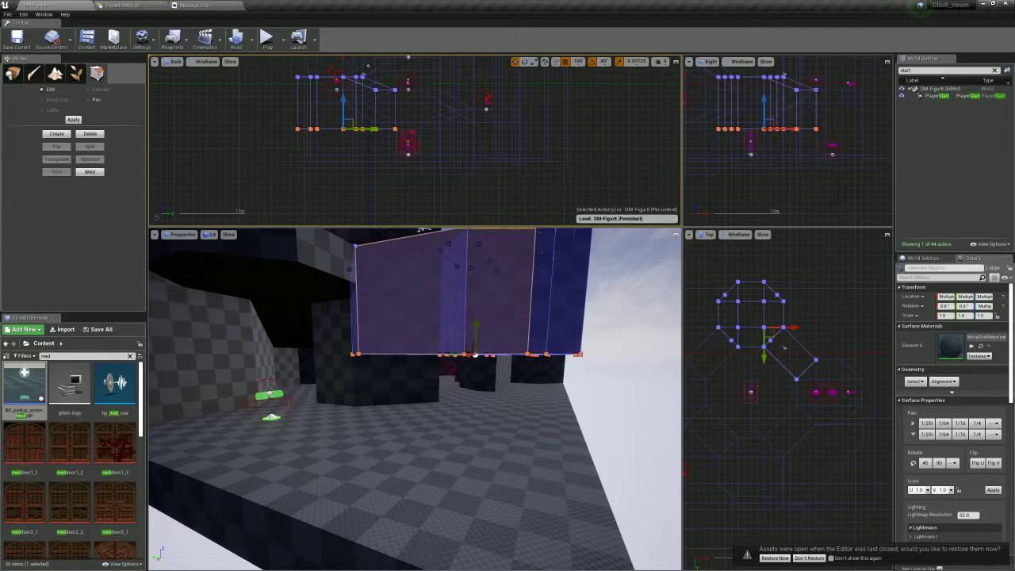
left_click_drag(475, 325, 477, 310)
Duplicate the octagonal platform brush holding the weapon pickup and move the copy outward to X 4500
mouse_move(477, 310)
right_mouse_down()
mouse_move(432, 309)
mouse_move(355, 379)
right_mouse_up()
left_click(355, 394)
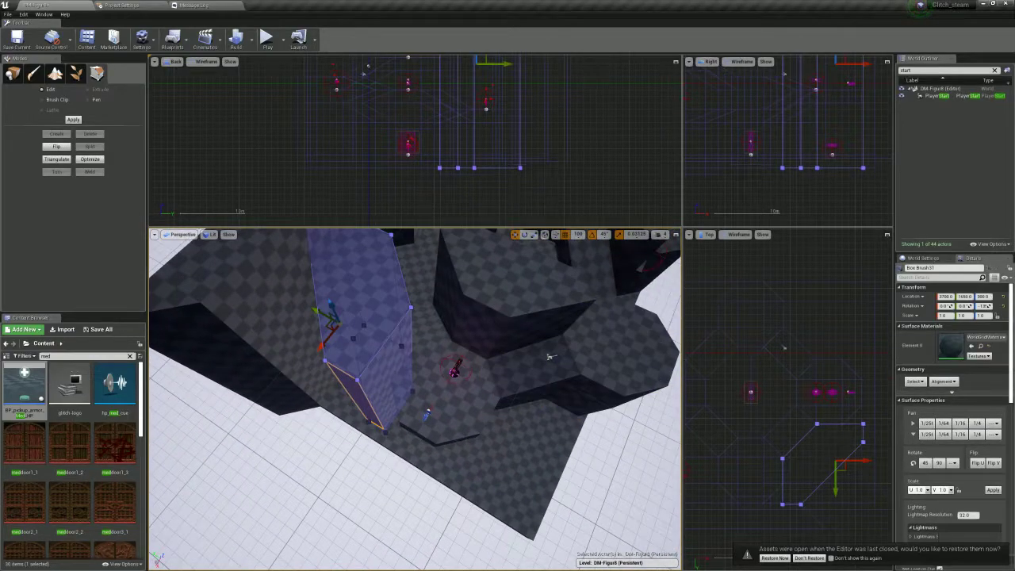
scroll(777, 351, "down", 2)
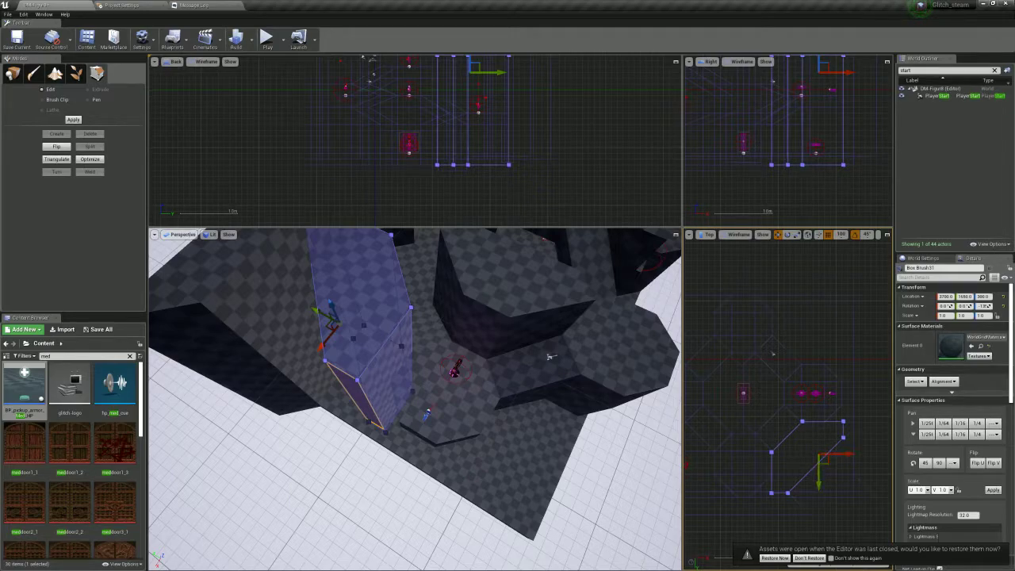
left_click(429, 424)
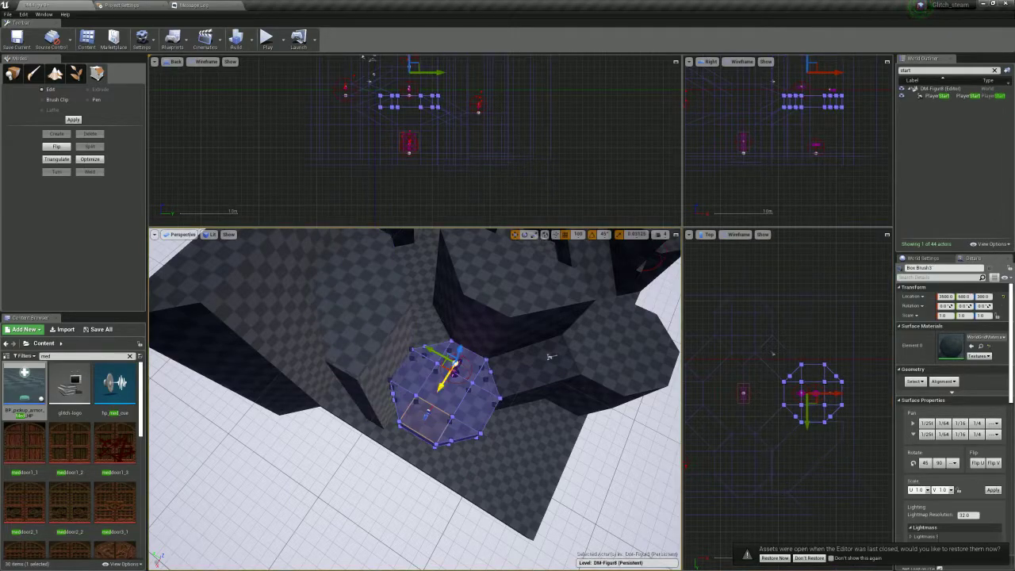
key("ctrl+w")
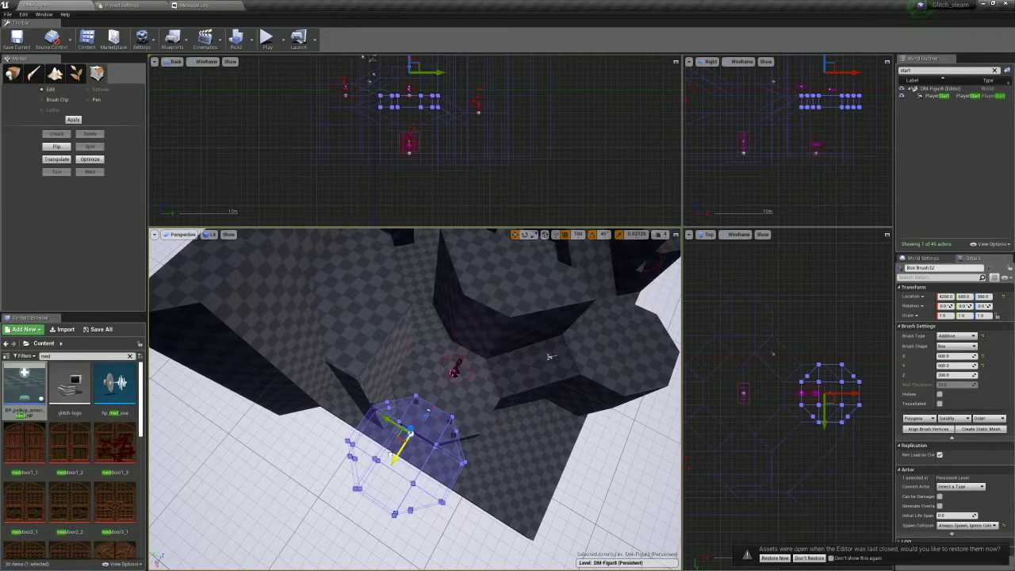
left_click_drag(391, 456, 368, 490)
scroll(864, 392, "up", 3)
key("f")
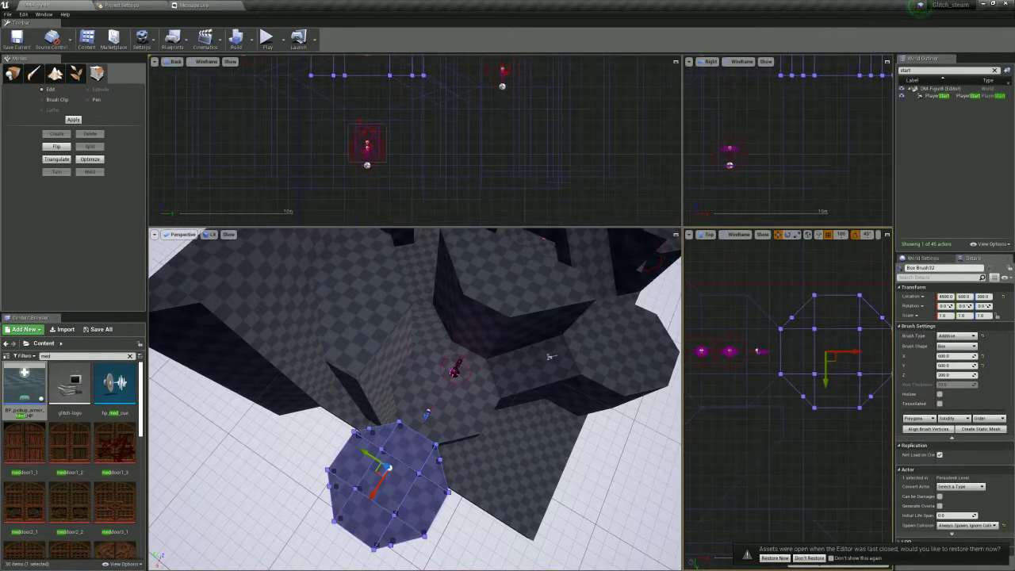
Pull the two inner corner vertices of the copied octagon in plan so it wraps around the original platform's edge
left_click(802, 396)
left_click_drag(810, 402, 758, 418)
left_click(779, 329)
mouse_move(780, 328)
left_mouse_down()
mouse_move(777, 302)
mouse_move(746, 295)
left_mouse_up()
Stretch the copied octagon into a full-height outer wall by lowering its bottom vertices and raising its top vertices
left_click_drag(492, 125, 288, 61)
mouse_move(380, 341)
right_mouse_down()
mouse_move(365, 269)
mouse_move(377, 332)
right_mouse_up()
mouse_move(566, 356)
right_mouse_down()
mouse_move(548, 340)
mouse_move(571, 332)
right_mouse_up()
left_click_drag(386, 339, 385, 444)
mouse_move(386, 444)
right_mouse_down()
mouse_move(428, 460)
mouse_move(460, 508)
mouse_move(443, 444)
mouse_move(519, 293)
right_mouse_up()
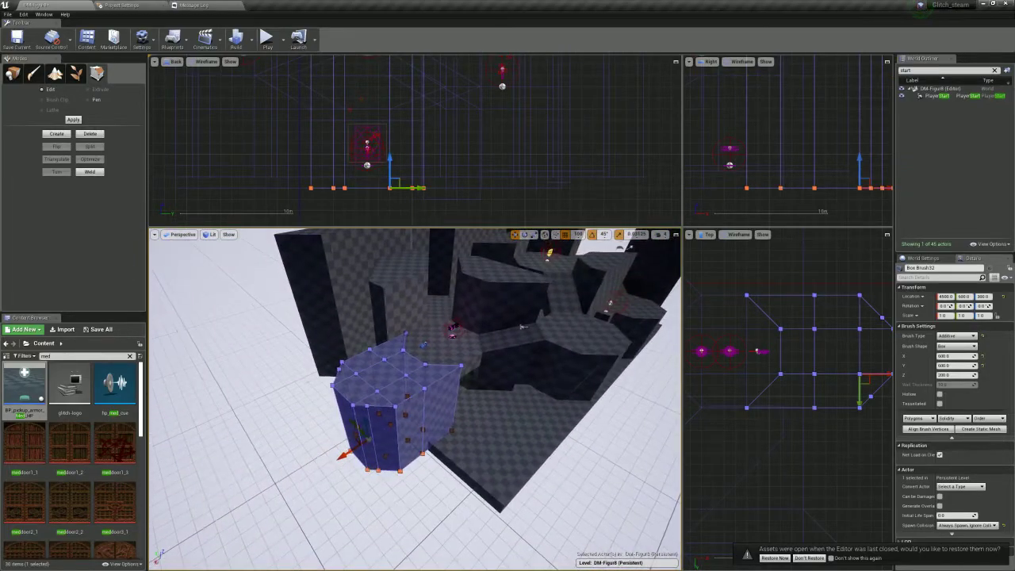
scroll(381, 135, "down", 3)
right_click_drag(381, 127, 397, 193)
left_click_drag(337, 127, 464, 166, "ctrl+alt")
left_click_drag(352, 352, 336, 238)
Duplicate the ramp brush, move the copy outward beside the ramp and extend its bottom vertices down to the lower floor
mouse_move(396, 333)
right_mouse_down()
mouse_move(381, 357)
mouse_move(428, 369)
mouse_move(404, 325)
mouse_move(452, 396)
mouse_move(396, 309)
mouse_move(428, 365)
mouse_move(416, 396)
right_mouse_up()
left_click(430, 346)
mouse_move(431, 345)
right_mouse_down()
mouse_move(361, 337)
mouse_move(333, 307)
right_mouse_up()
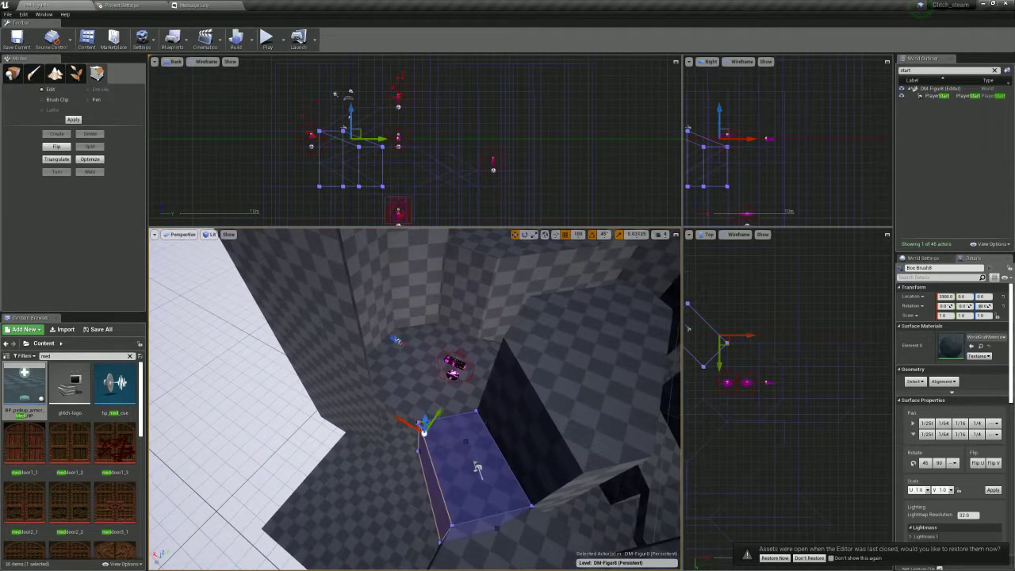
scroll(743, 388, "down", 2)
left_click_drag(729, 352, 749, 333, "alt")
left_click_drag(777, 192, 696, 173)
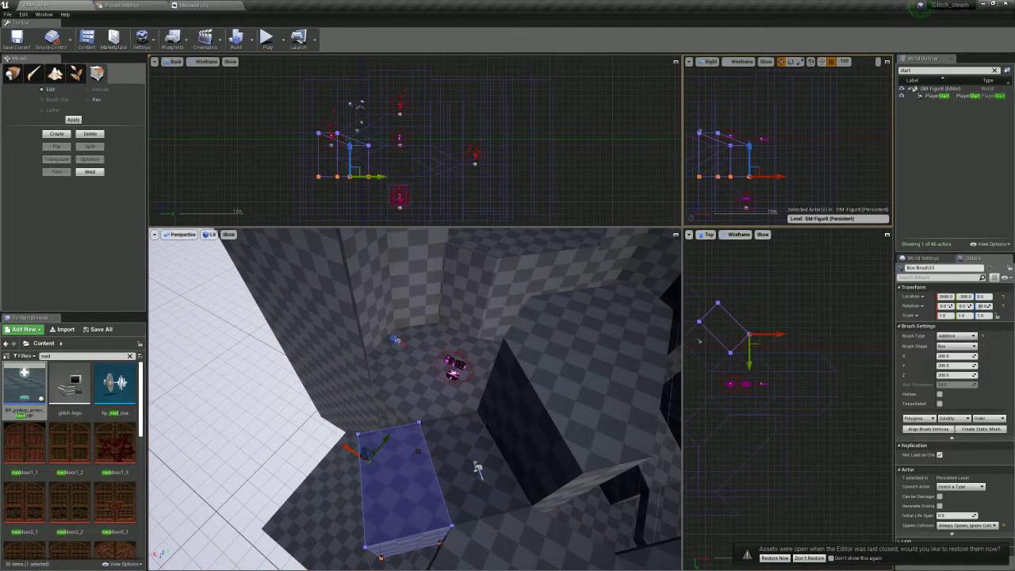
left_click_drag(748, 150, 749, 192)
Reshape the ramp copy's footprint in plan by pulling its corner vertices into an angled wall outline beside the ramp
mouse_move(546, 373)
right_mouse_down()
mouse_move(539, 309)
mouse_move(492, 317)
mouse_move(504, 270)
right_mouse_up()
scroll(753, 364, "up", 3)
mouse_move(783, 291)
left_mouse_down()
mouse_move(768, 309)
mouse_move(764, 347)
mouse_move(778, 356)
left_mouse_up()
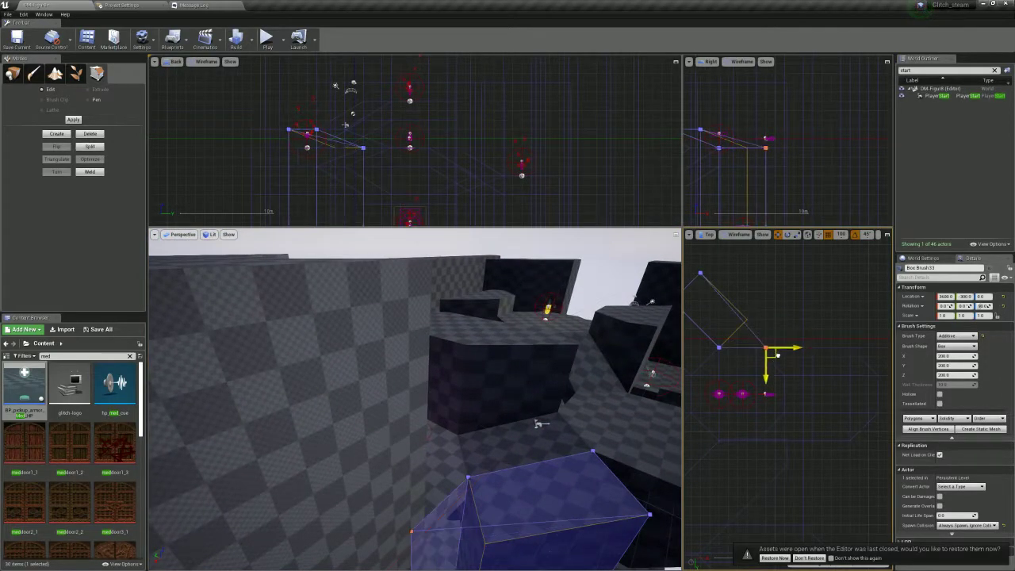
right_click_drag(730, 335, 800, 388)
mouse_move(787, 309)
left_mouse_down()
mouse_move(758, 333)
mouse_move(752, 317)
left_mouse_up()
left_click(796, 323)
left_click(788, 353)
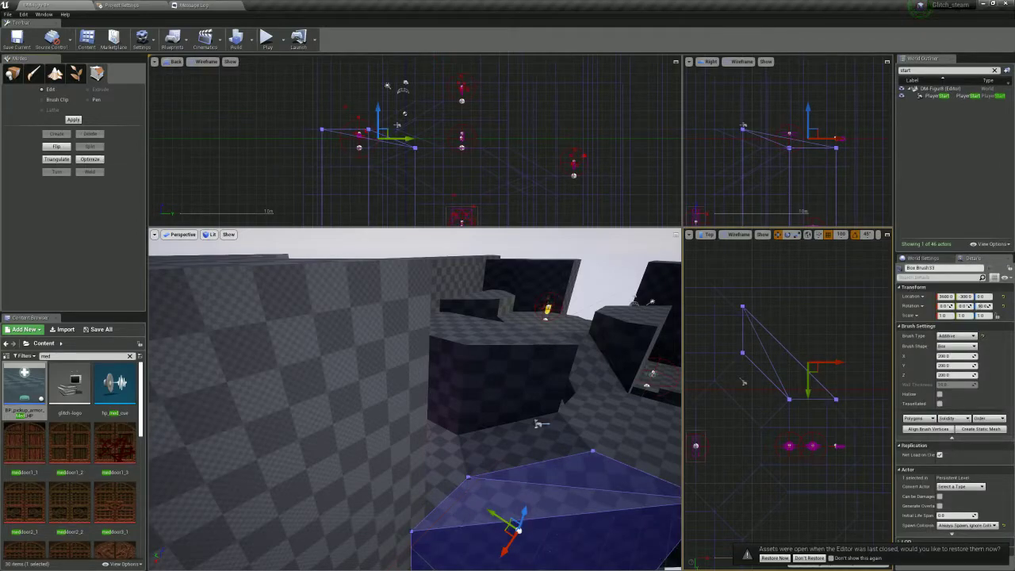
Level the top vertices of the angled brush and raise them together to form a tall outer wall
left_click_drag(453, 128, 402, 159)
left_click_drag(416, 124, 422, 106)
right_click_drag(420, 357, 476, 396)
key("s")
left_click_drag(464, 112, 305, 149)
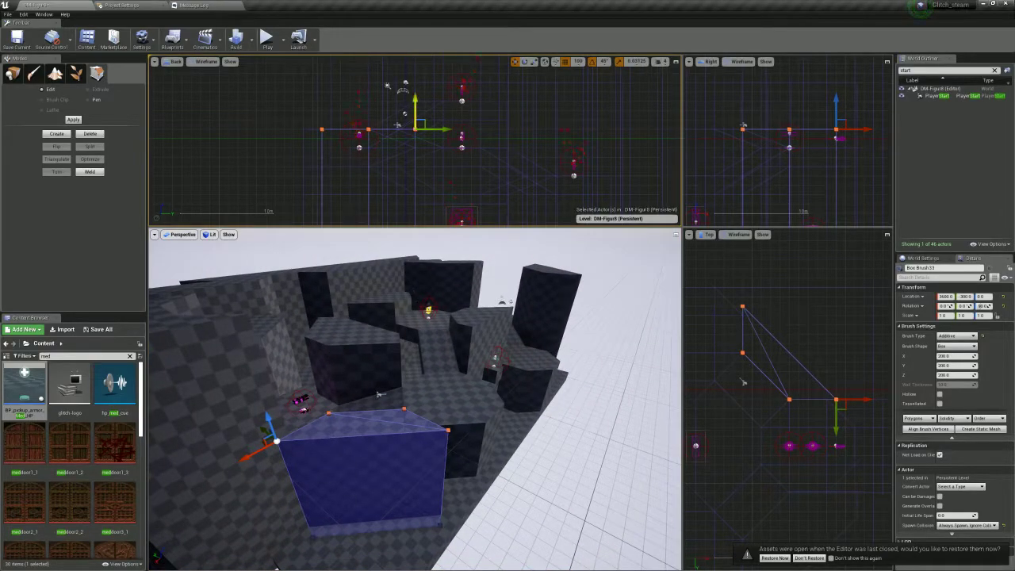
left_click_drag(414, 111, 415, 46)
Play-test the level through the newly walled area and lower passages, and end the play session
mouse_move(415, 357)
right_mouse_down()
mouse_move(420, 381)
mouse_move(475, 392)
mouse_move(455, 297)
right_mouse_up()
key("w")
key("s")
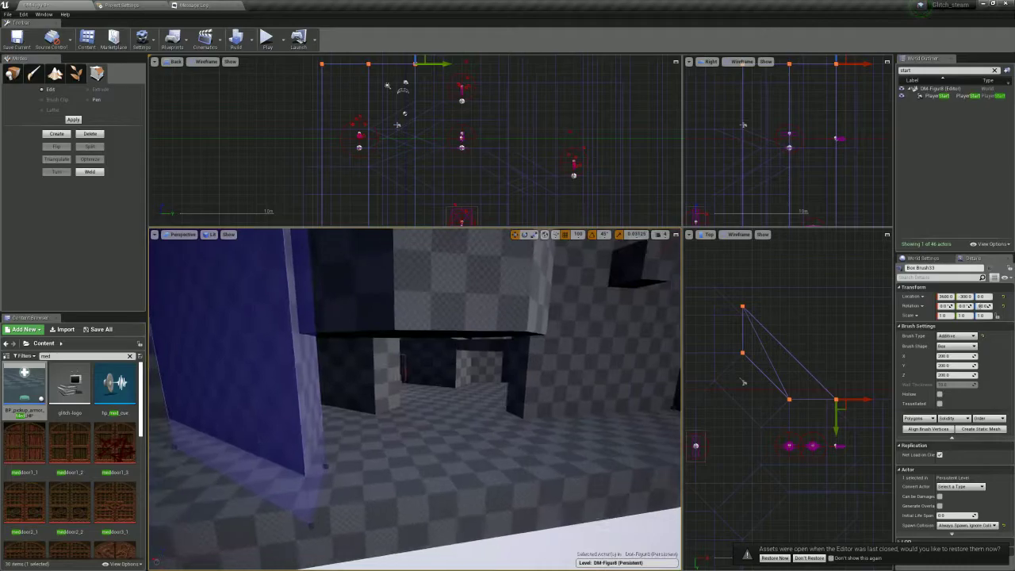
key("alt+p")
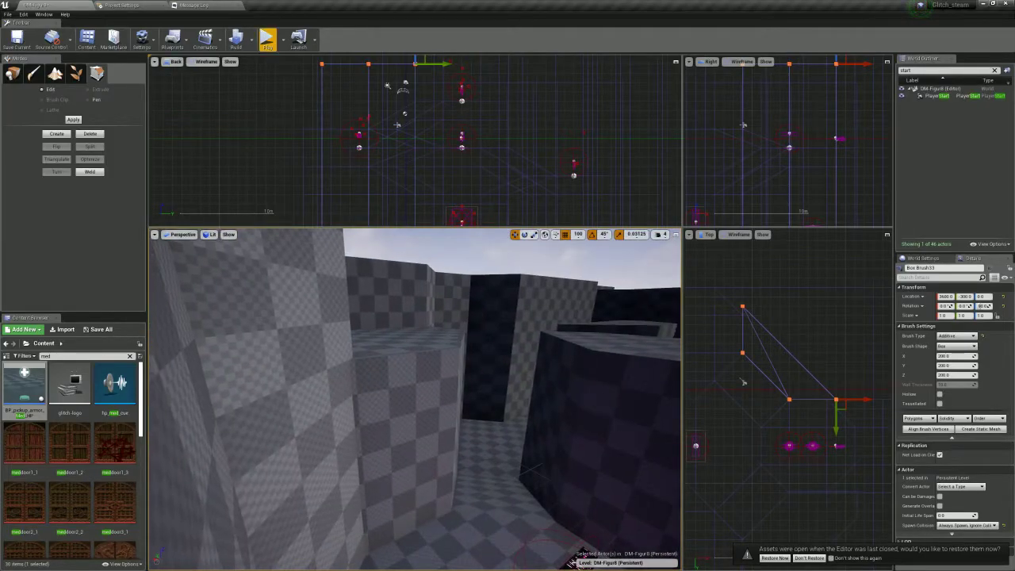
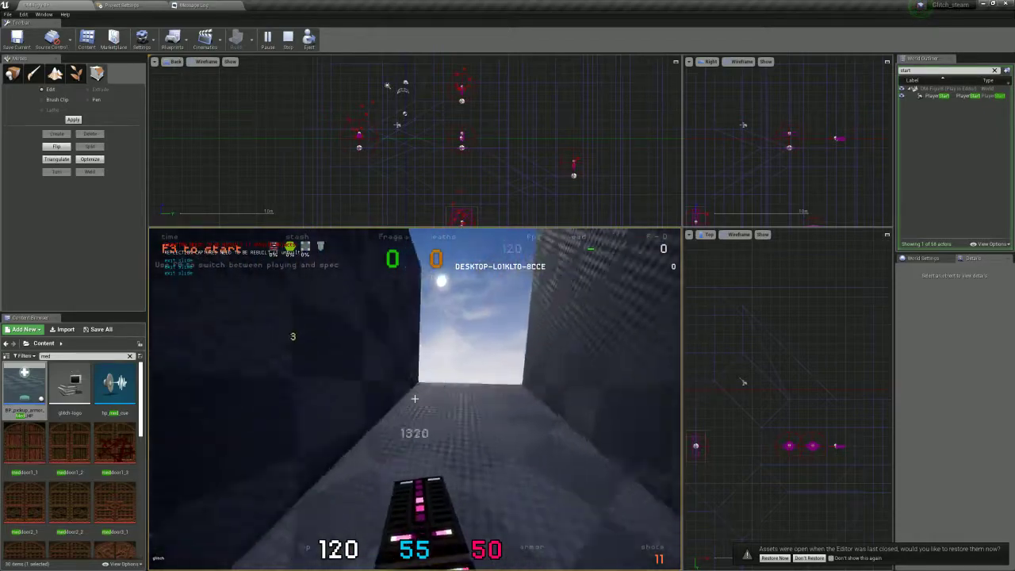
key("w")
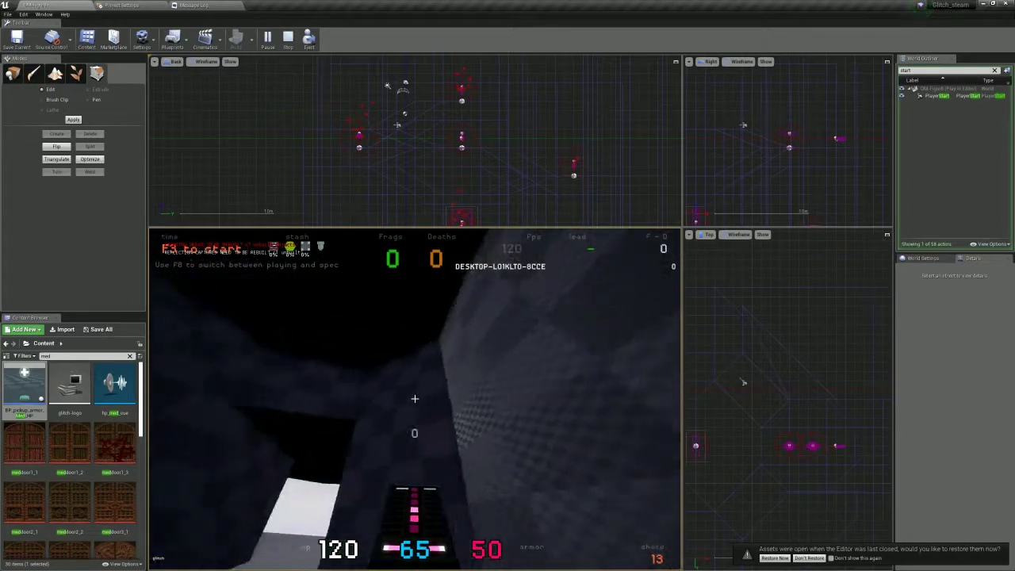
key("Escape")
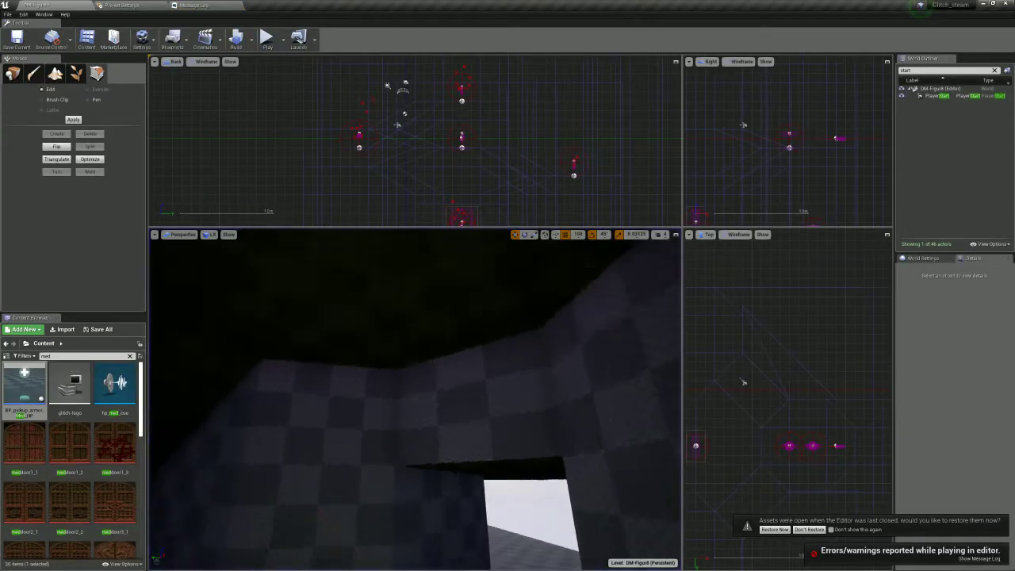
Try shifting the tall alcove wall brush behind the blue pickup outward, and return it to its starting position
right_click_drag(414, 398, 460, 476)
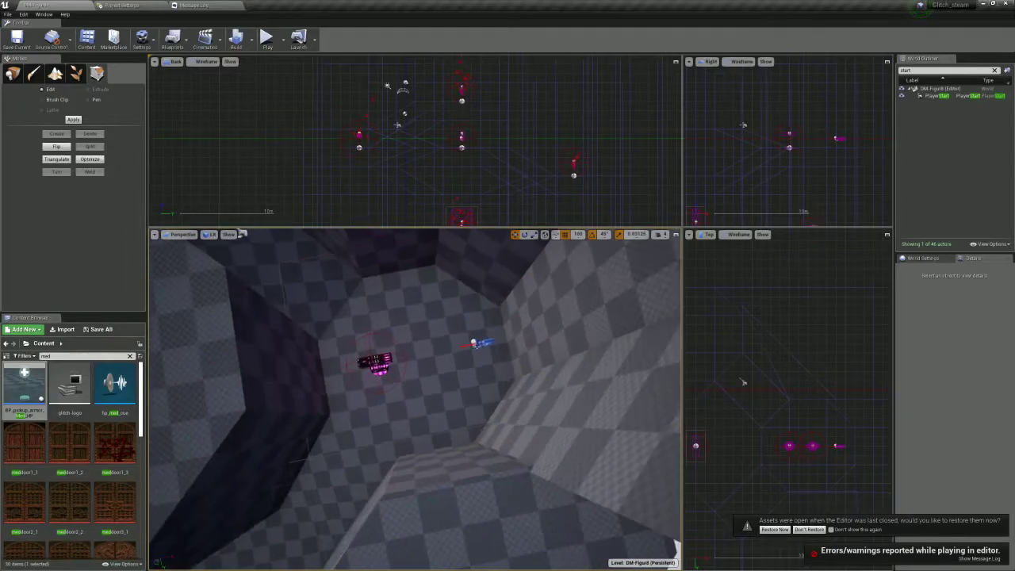
left_click(551, 368)
right_click_drag(550, 369, 543, 434)
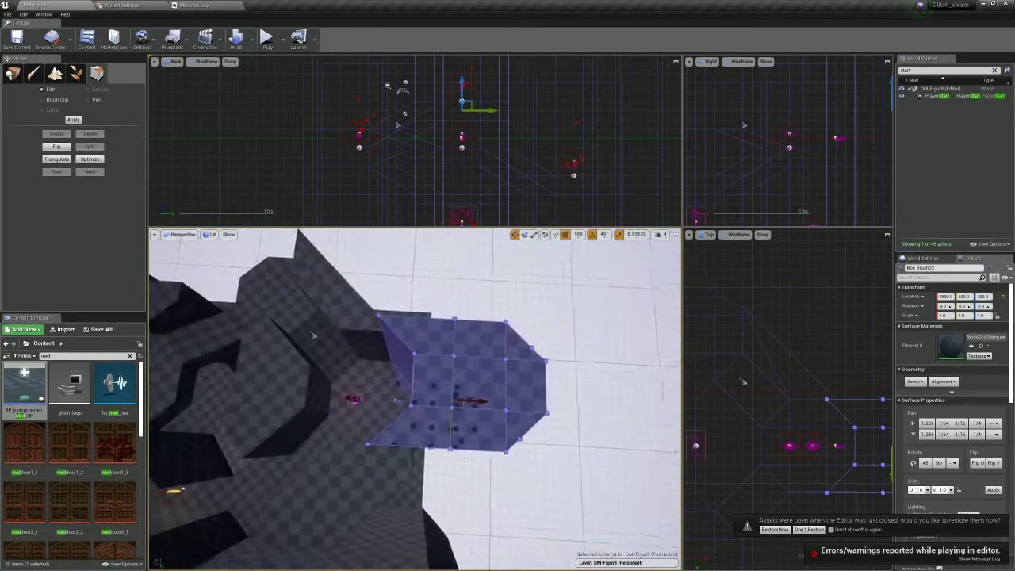
right_click_drag(828, 444, 752, 444)
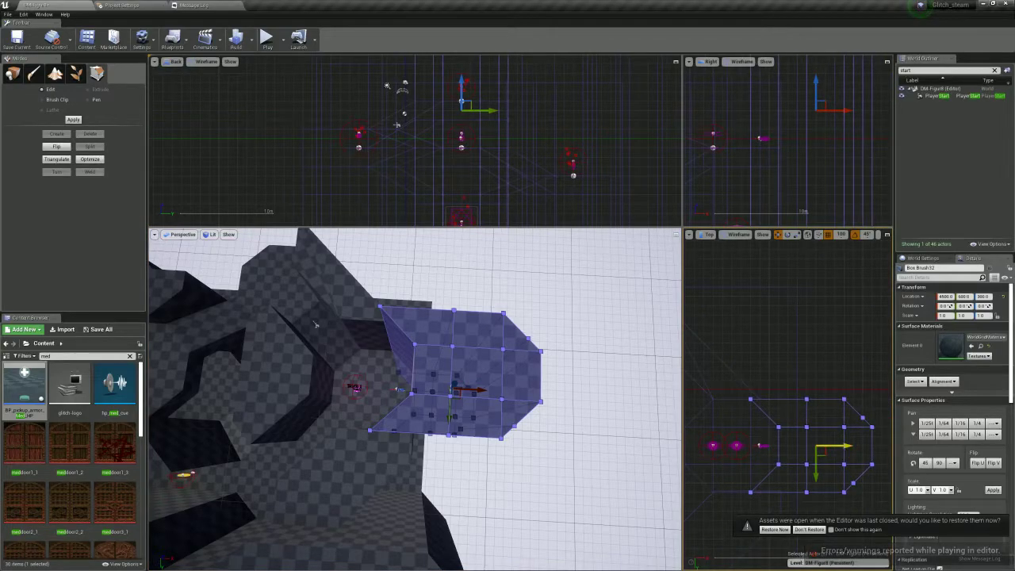
left_click_drag(844, 445, 874, 445)
mouse_move(555, 420)
right_mouse_down()
mouse_move(554, 384)
mouse_move(531, 383)
right_mouse_up()
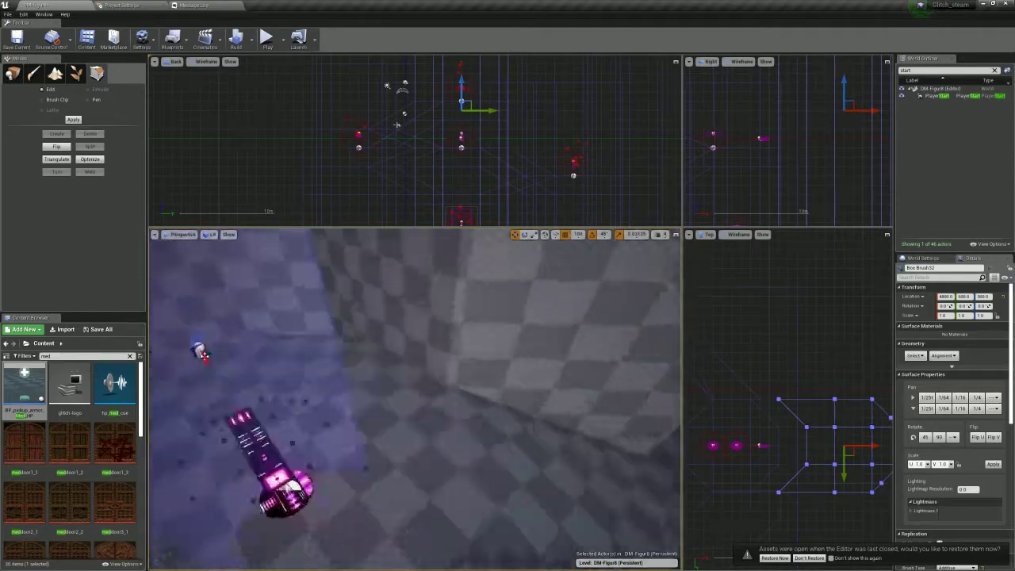
right_click_drag(531, 383, 476, 341)
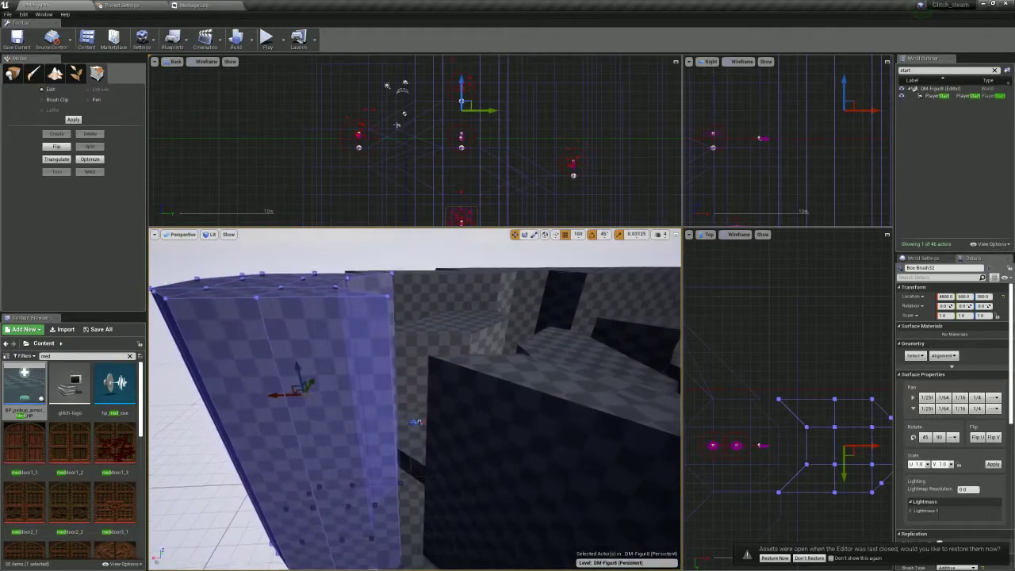
left_click_drag(320, 399, 357, 401)
mouse_move(356, 400)
right_mouse_down()
mouse_move(396, 420)
mouse_move(452, 381)
right_mouse_up()
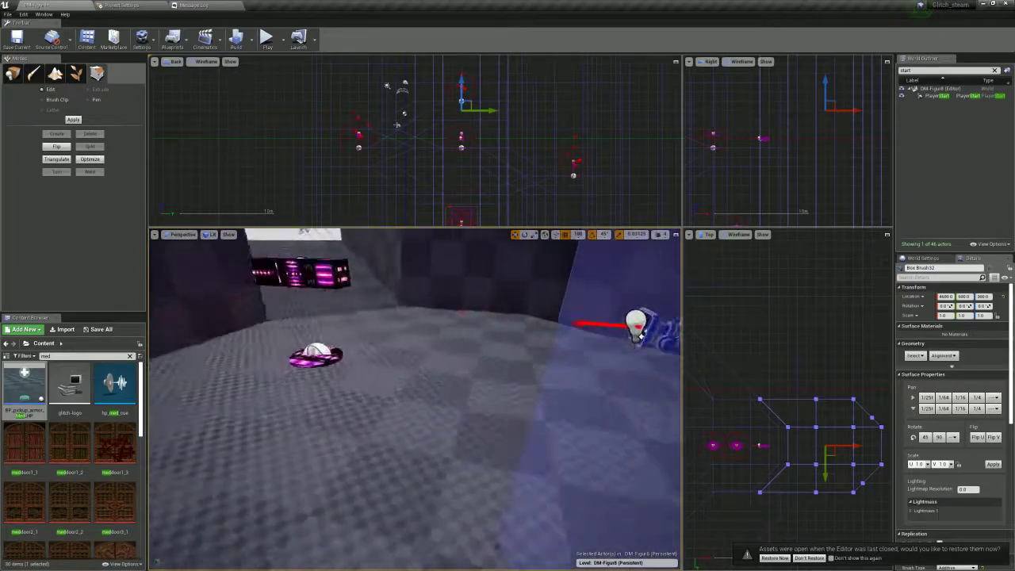
mouse_move(411, 396)
right_mouse_down()
mouse_move(388, 365)
mouse_move(412, 389)
mouse_move(397, 377)
mouse_move(333, 412)
mouse_move(372, 397)
mouse_move(404, 408)
right_mouse_up()
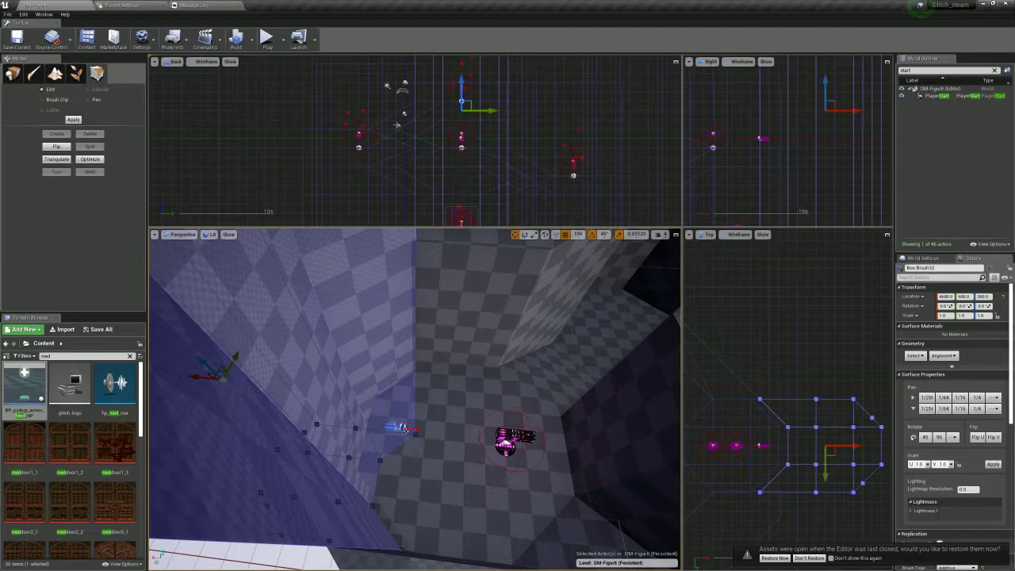
left_click(406, 430)
left_click(406, 429)
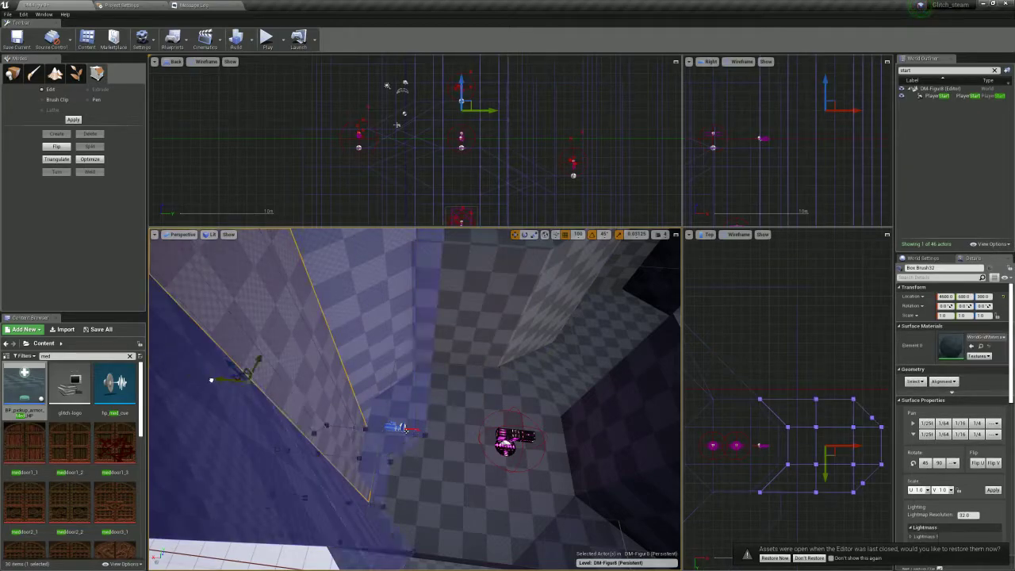
left_click_drag(209, 379, 231, 379)
right_click_drag(232, 379, 159, 372)
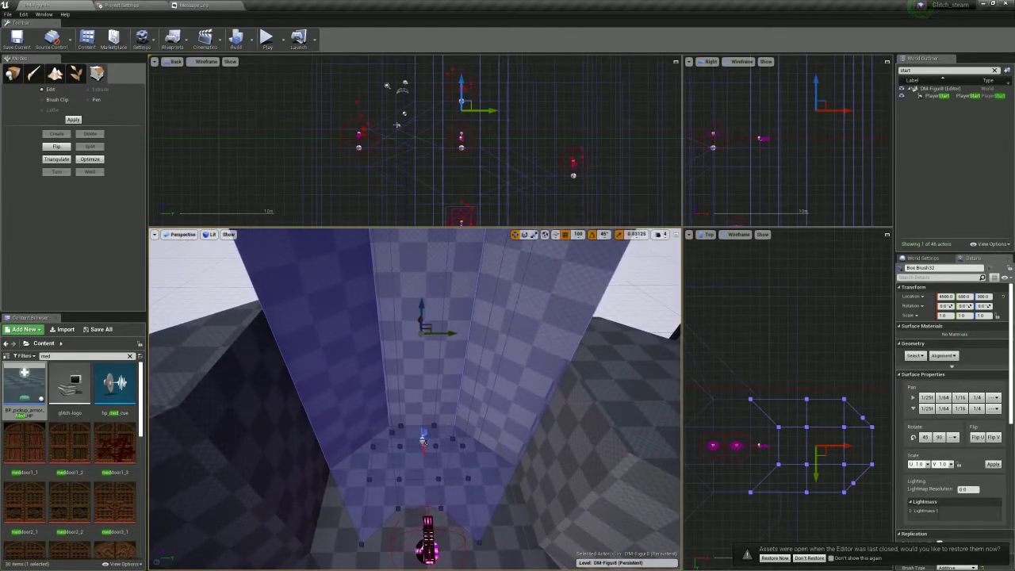
Add a box brush beside the blue pickup in the alcove and set its brush type to Subtractive
left_click(12, 73)
left_click(15, 158)
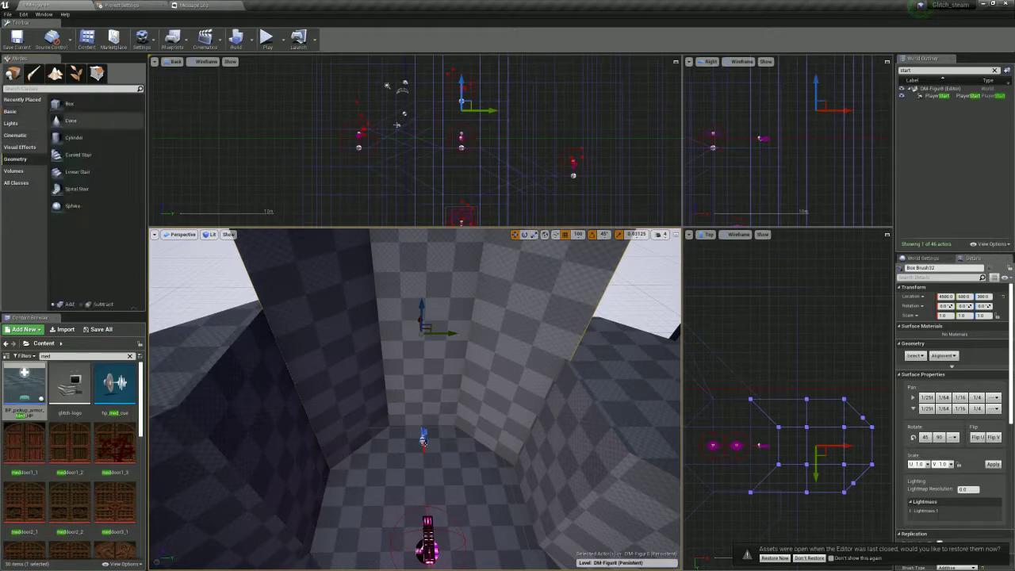
left_click_drag(70, 104, 404, 428)
mouse_move(404, 428)
right_mouse_down()
mouse_move(397, 437)
mouse_move(336, 440)
right_mouse_up()
left_click_drag(410, 359, 395, 341)
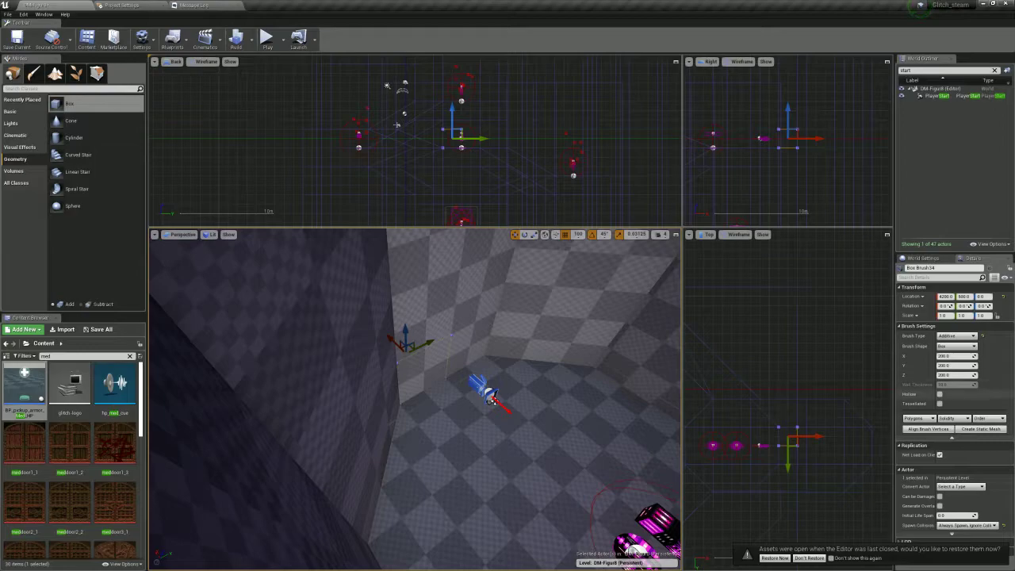
left_click(957, 335)
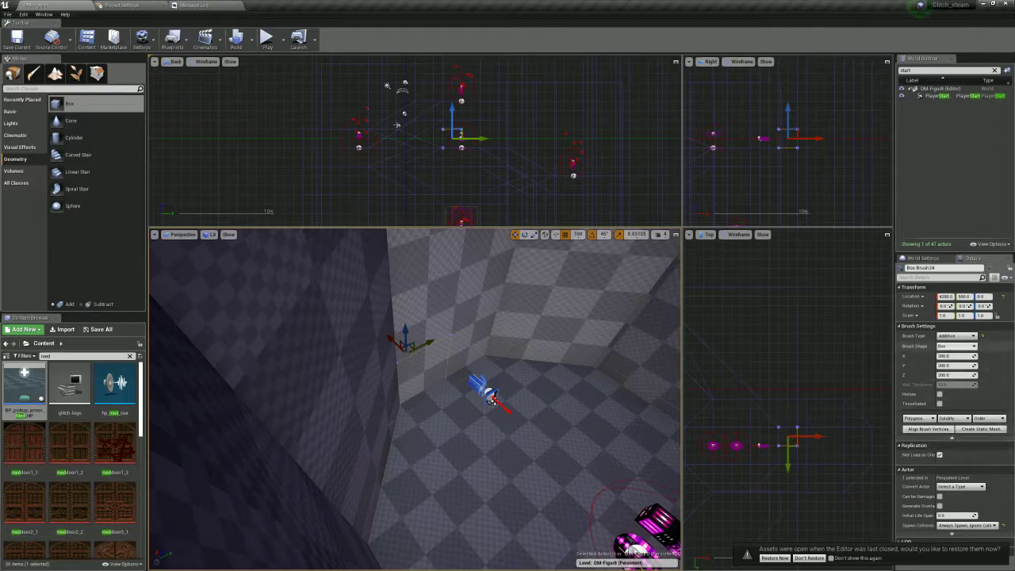
left_click(975, 360)
scroll(815, 437, "up", 3)
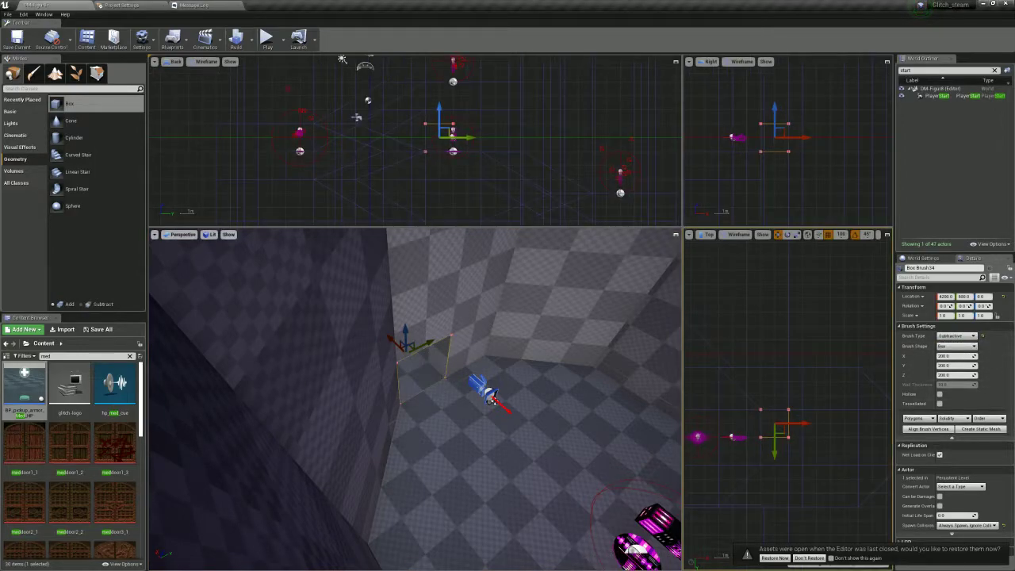
Widen the subtractive box to about 4 m square in plan, and stretch it vertically by its vertices inside the alcove
left_click(97, 73)
scroll(815, 436, "up", 2)
mouse_move(725, 445)
left_mouse_down()
mouse_move(817, 469)
mouse_move(782, 517)
mouse_move(762, 375)
left_mouse_up()
left_click_drag(816, 419, 853, 422)
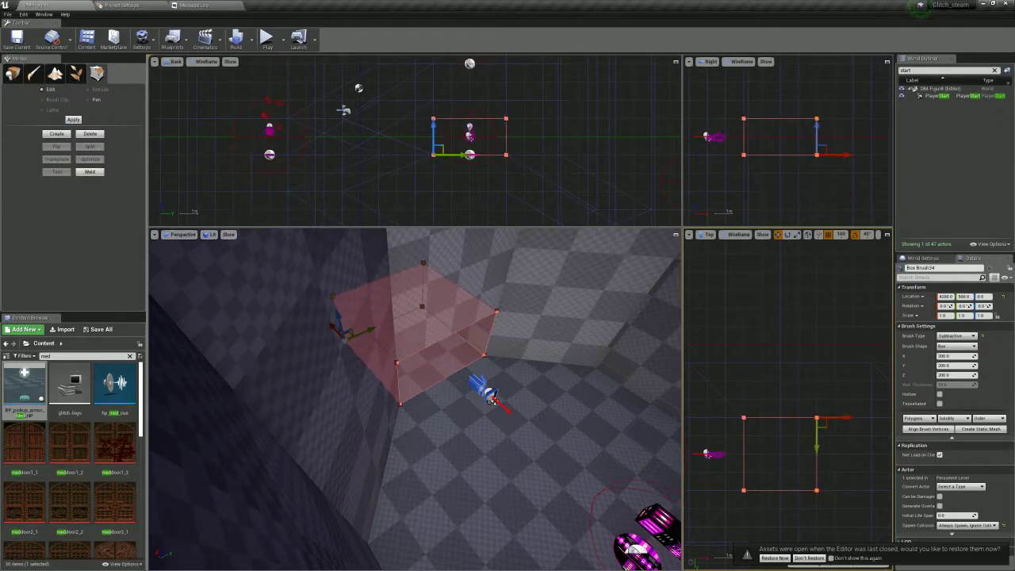
mouse_move(536, 137)
left_mouse_down()
mouse_move(412, 95)
mouse_move(432, 53)
left_mouse_up()
mouse_move(412, 349)
right_mouse_down()
mouse_move(468, 405)
mouse_move(412, 348)
mouse_move(404, 381)
mouse_move(396, 364)
right_mouse_up()
left_click_drag(390, 354, 385, 519)
right_click_drag(385, 519, 389, 511)
mouse_move(412, 380)
right_mouse_down()
mouse_move(412, 412)
mouse_move(416, 396)
mouse_move(432, 444)
mouse_move(491, 468)
right_mouse_up()
right_click_drag(232, 402, 242, 349)
right_click_drag(412, 380, 399, 369)
Play-test the level by running along the walled passages and collecting pickups, and end the play session
left_click(436, 409)
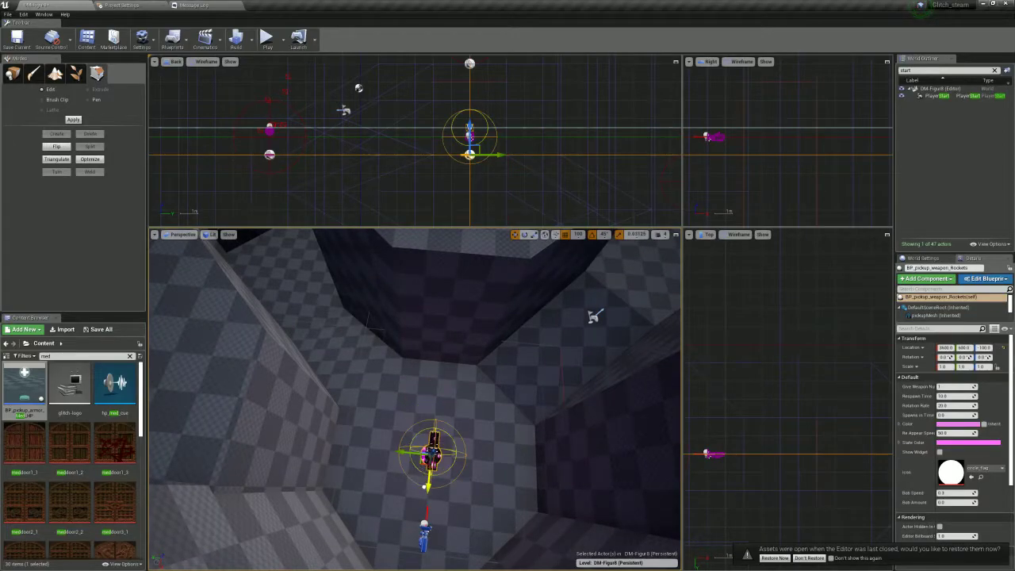
left_click(267, 38)
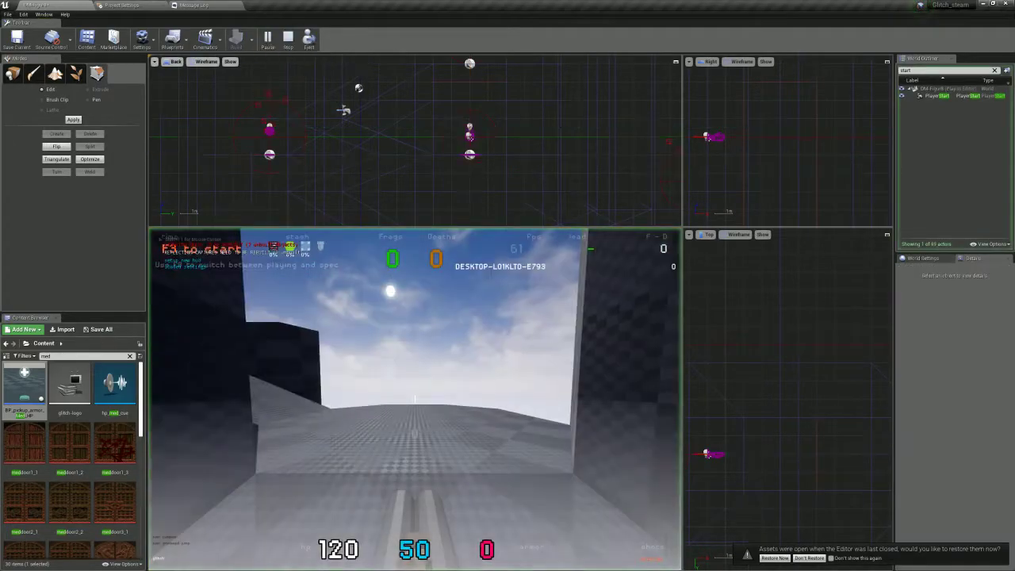
key("w")
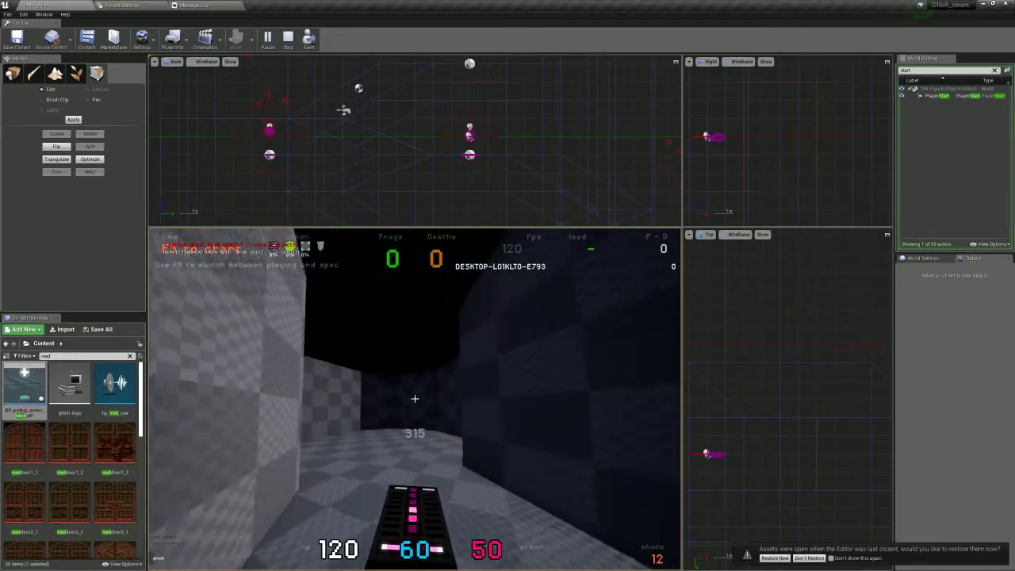
key("Escape")
Find the Med HP pickup with the search "hp" and place one on the lower floor near the wall corner
right_click_drag(415, 398, 469, 468)
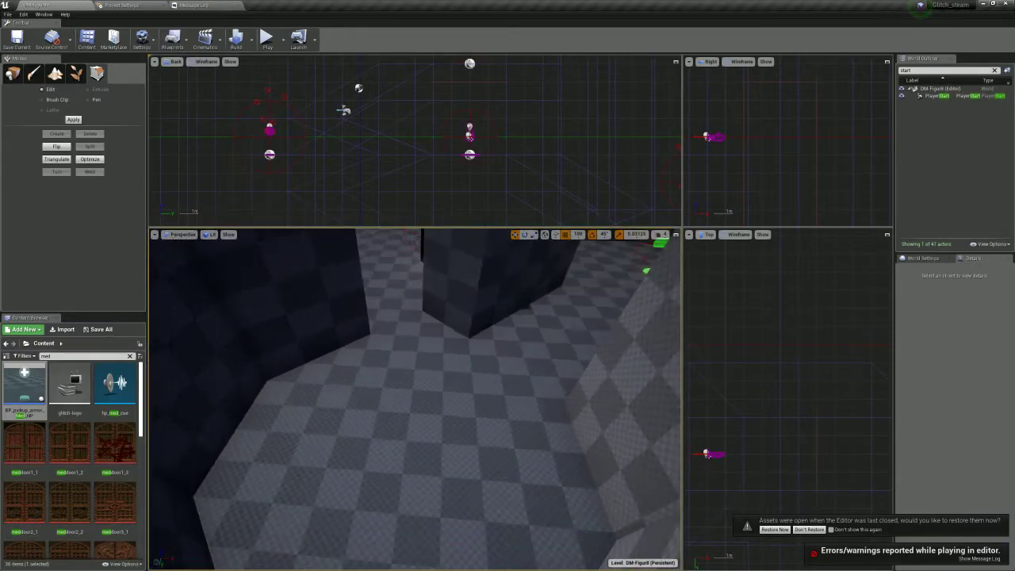
left_click(12, 73)
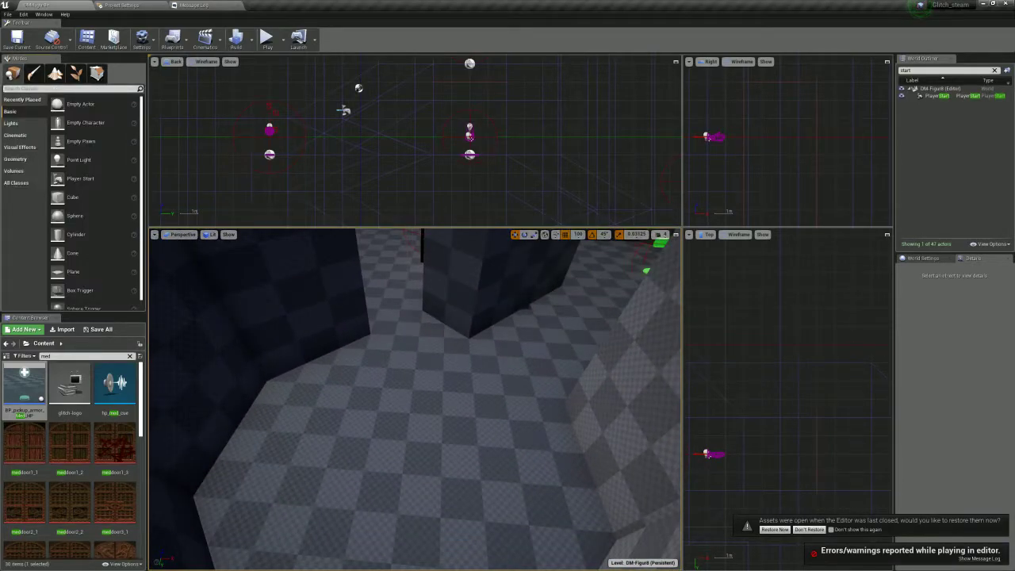
type("hp")
left_click_drag(48, 104, 344, 417)
right_click_drag(344, 417, 328, 357)
left_click_drag(416, 412, 512, 480)
right_click_drag(512, 480, 504, 523)
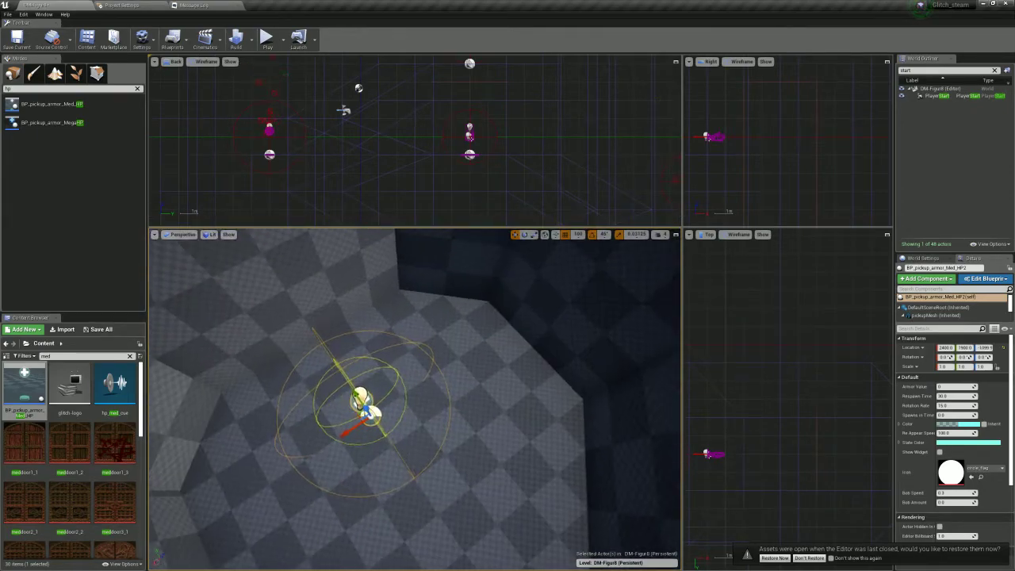
Duplicate the Med HP pickup and set the pair side by side in the lower floor's wall corner
right_click_drag(412, 428, 555, 408)
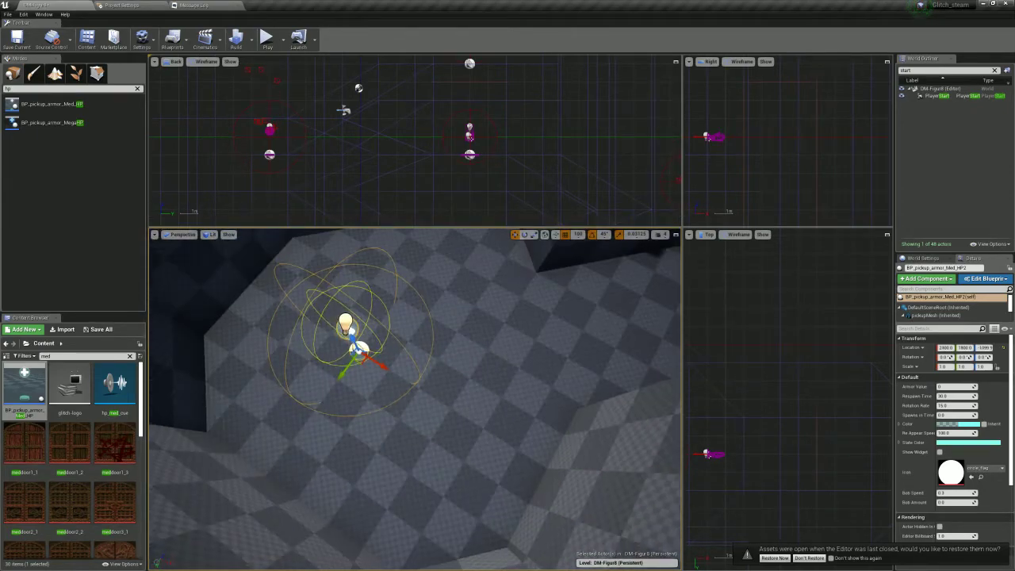
right_click_drag(444, 405, 549, 383)
left_click(369, 412, "ctrl")
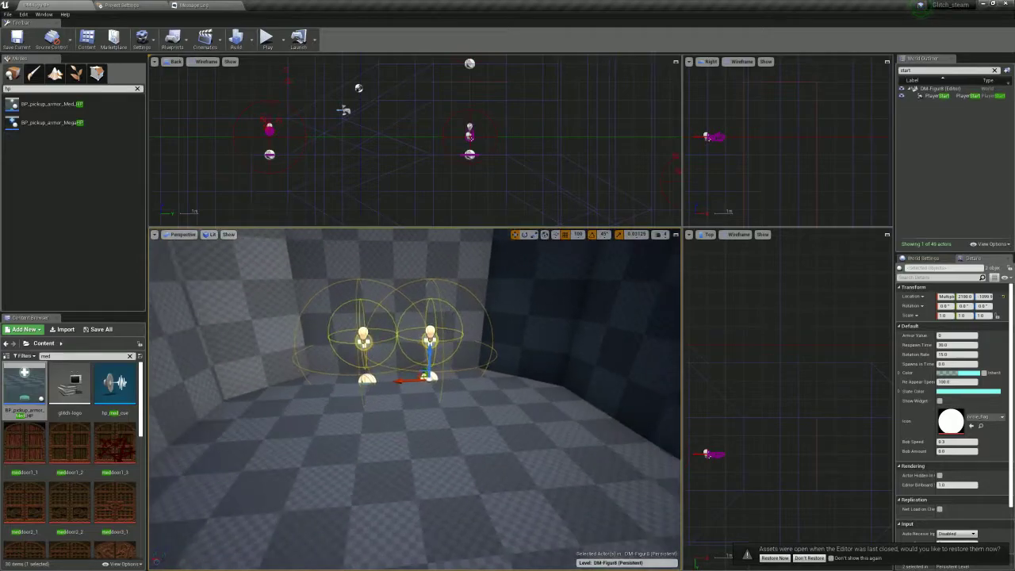
left_click(428, 339)
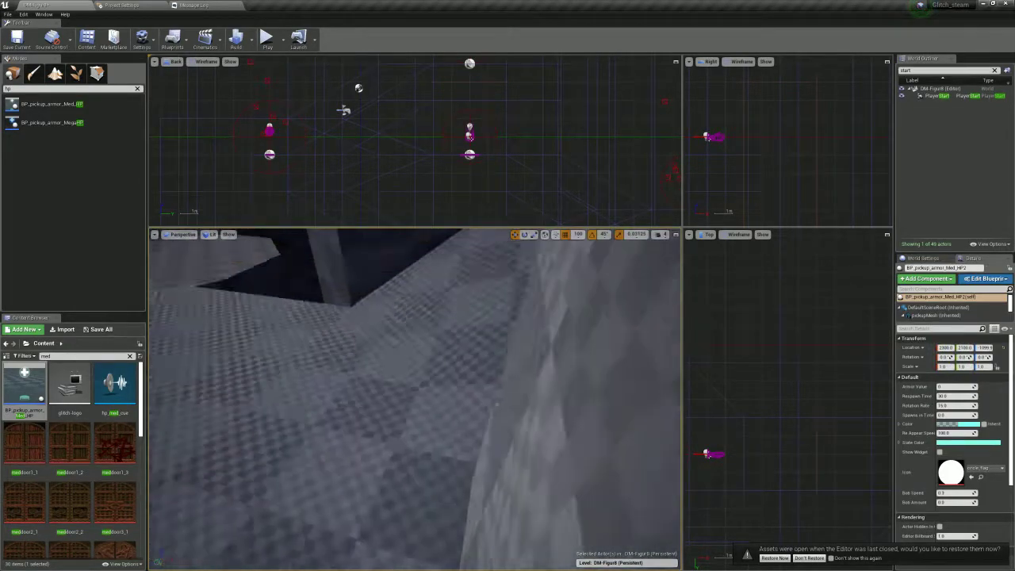
Select the angled inner wall brushes beside the passages and raise their top vertices together to make them taller
right_click_drag(414, 398, 349, 381)
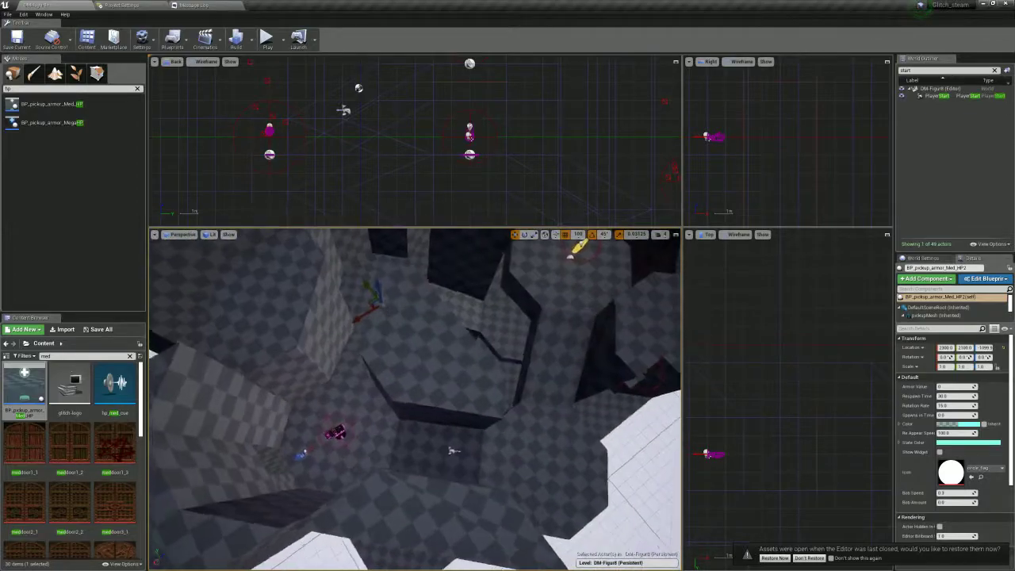
right_click_drag(414, 398, 309, 317)
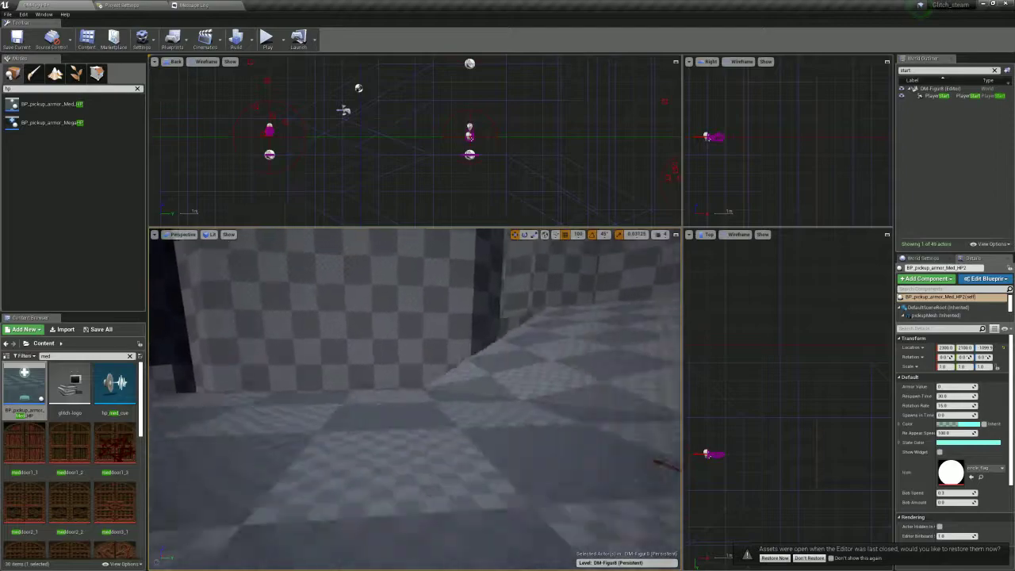
right_click_drag(414, 399, 397, 365)
right_click_drag(414, 398, 406, 460)
right_click_drag(414, 398, 364, 349)
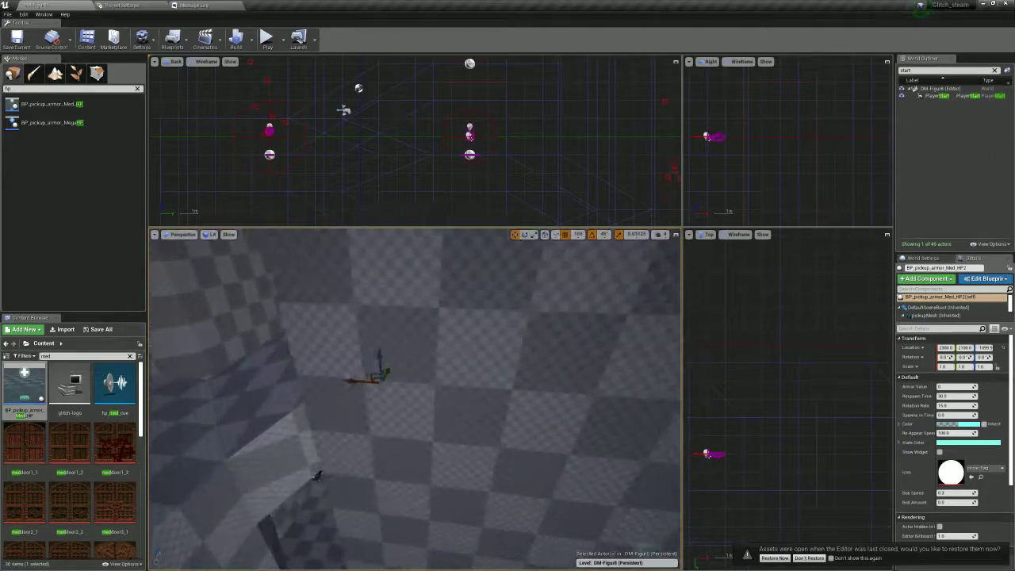
right_click_drag(413, 398, 460, 388)
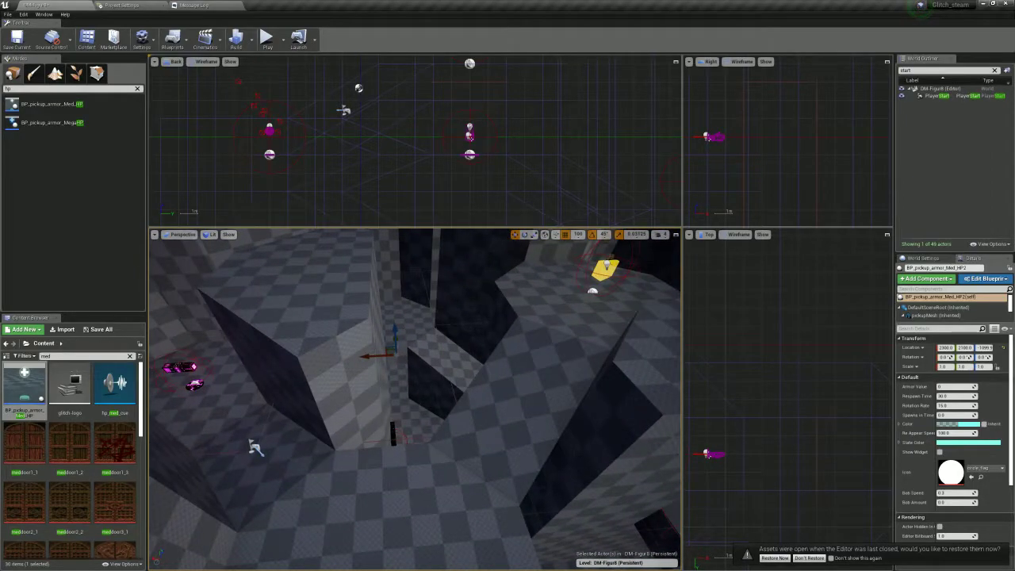
right_click_drag(414, 399, 376, 499)
left_click(407, 421)
left_click(302, 466, "ctrl")
left_click(359, 371, "ctrl")
scroll(390, 147, "down", 2)
key("shift+5")
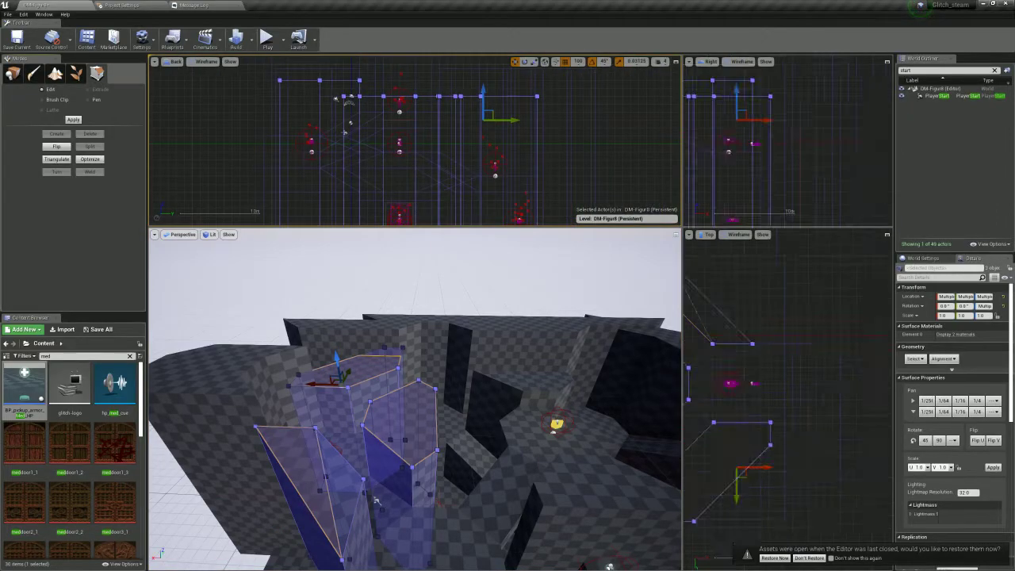
left_click_drag(509, 134, 509, 95)
right_click_drag(444, 332, 476, 349)
Examine the long outer boundary wall and its end vertices against the neighbouring walls and platforms
mouse_move(415, 381)
right_mouse_down()
mouse_move(462, 396)
mouse_move(372, 396)
mouse_move(491, 436)
mouse_move(444, 420)
mouse_move(412, 380)
right_mouse_up()
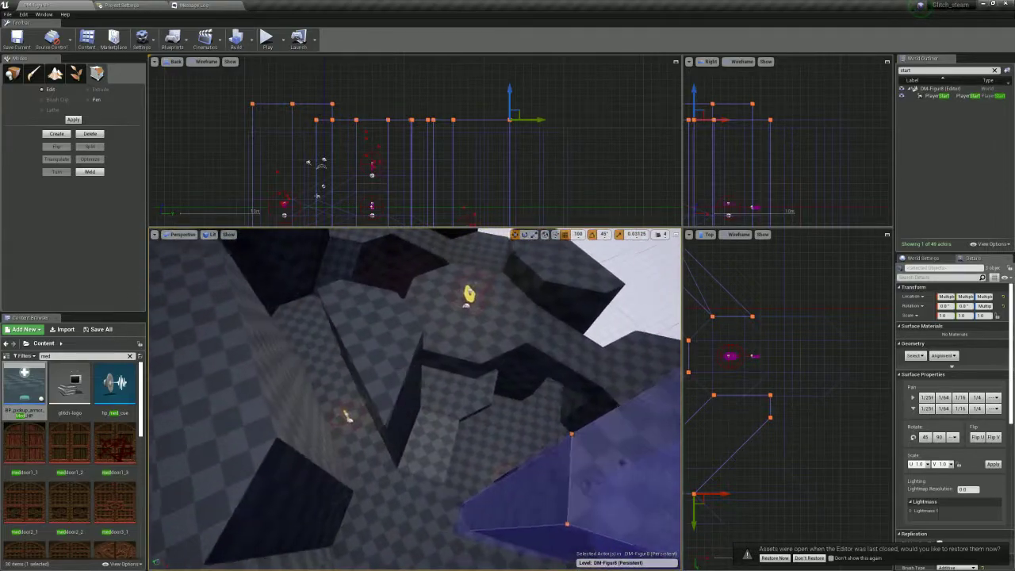
mouse_move(414, 399)
right_mouse_down()
mouse_move(492, 397)
mouse_move(396, 372)
mouse_move(459, 369)
mouse_move(475, 380)
mouse_move(467, 397)
mouse_move(452, 377)
right_mouse_up()
left_click(418, 382)
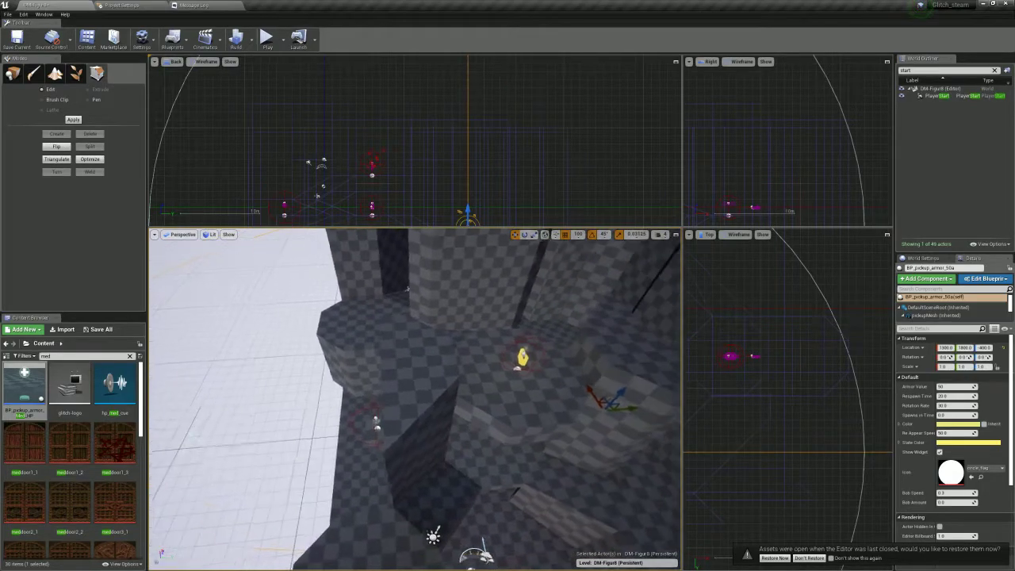
mouse_move(418, 383)
right_mouse_down()
mouse_move(476, 392)
mouse_move(388, 372)
mouse_move(373, 381)
right_mouse_up()
left_click(403, 382)
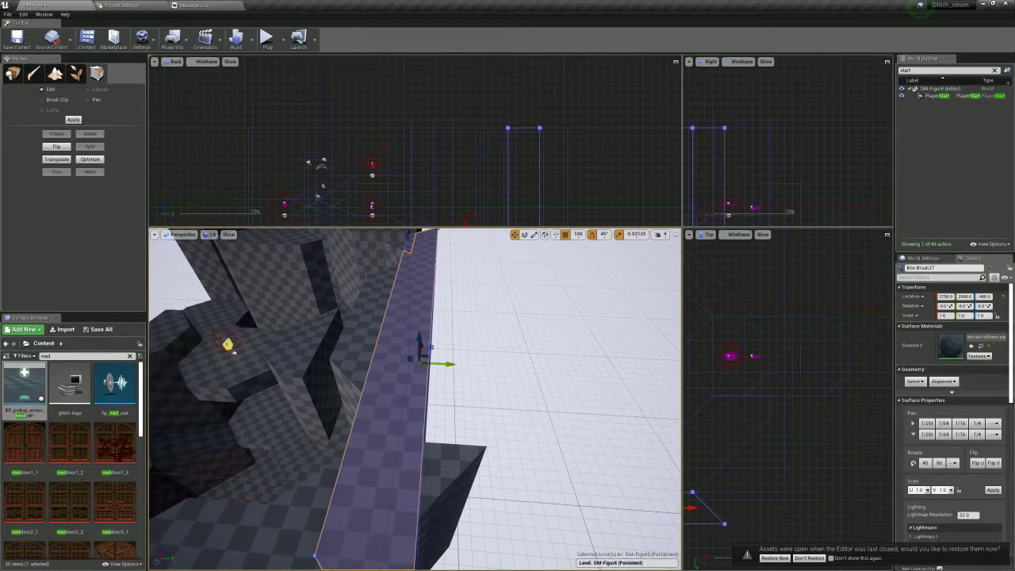
scroll(733, 476, "down", 8)
right_click_drag(733, 480, 826, 485)
left_click_drag(834, 473, 799, 506, "ctrl+alt")
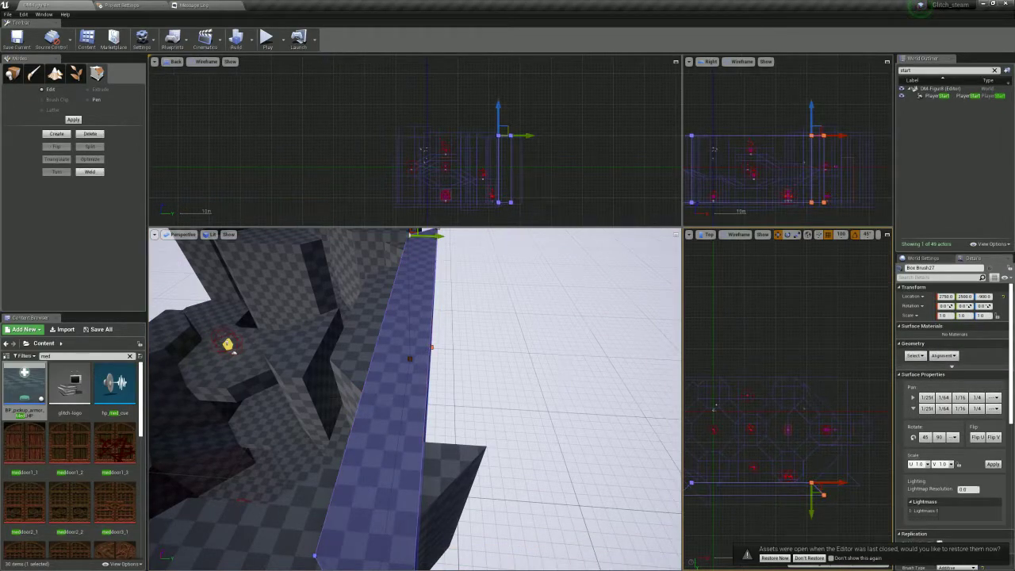
key("f")
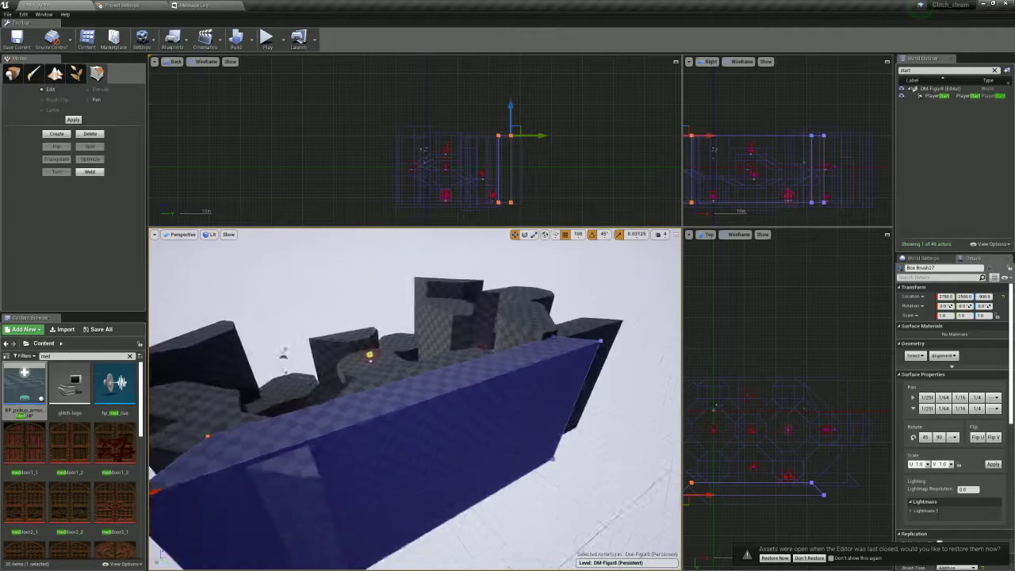
left_click_drag(415, 396, 508, 396, "alt")
scroll(508, 397, "up", 5)
mouse_move(444, 380)
right_mouse_down()
mouse_move(456, 420)
mouse_move(507, 459)
right_mouse_up()
Pull both outer corner vertices of the trapezoidal outer wall brush inward along its length to shorten its outer face
left_click(428, 464)
right_click_drag(428, 464, 507, 469)
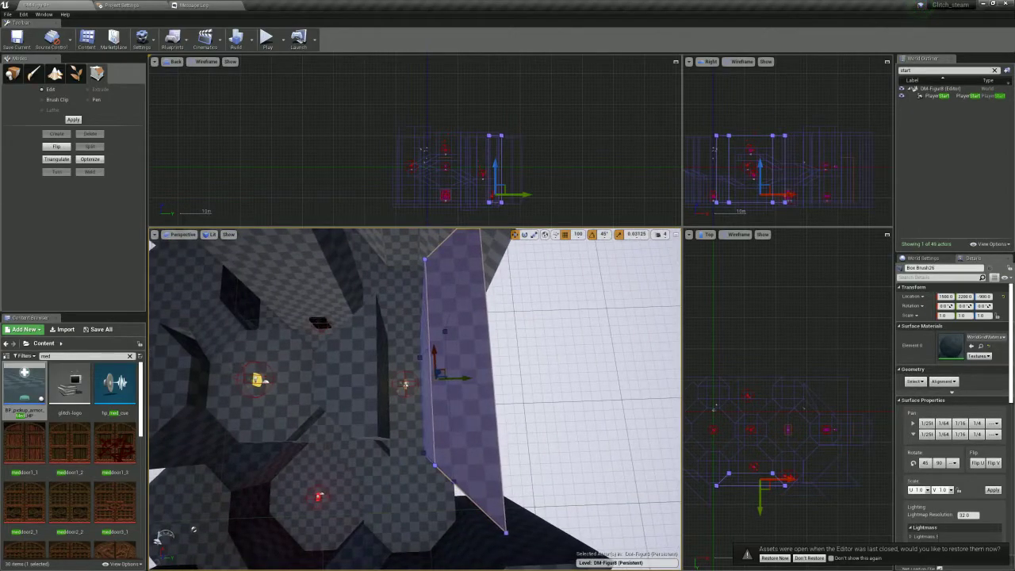
scroll(726, 487, "up", 5)
left_click(700, 482)
left_click_drag(731, 482, 795, 483)
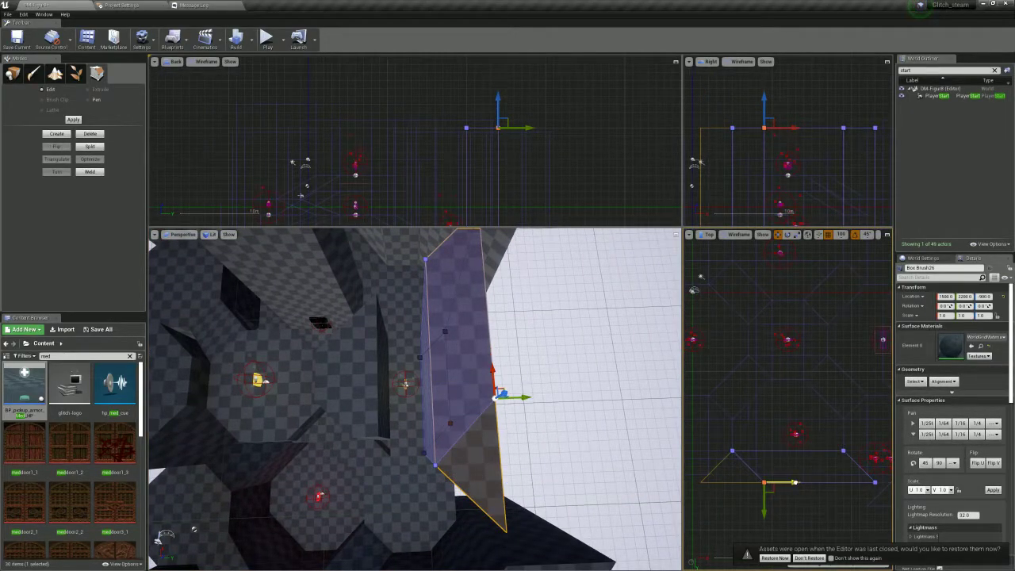
left_click(874, 482)
left_click_drag(881, 482, 821, 481)
mouse_move(412, 396)
right_mouse_down()
mouse_move(495, 394)
mouse_move(522, 428)
right_mouse_up()
Duplicate a slanted-top block brush and position the copy outside, against the outer wall at the lower level
left_click(412, 414)
mouse_move(412, 414)
right_mouse_down()
mouse_move(416, 401)
mouse_move(493, 395)
right_mouse_up()
mouse_move(292, 440)
left_mouse_down("alt")
mouse_move(362, 436)
mouse_move(389, 410)
left_mouse_up("alt")
mouse_move(390, 412)
right_mouse_down()
mouse_move(380, 400)
mouse_move(396, 412)
mouse_move(349, 404)
right_mouse_up()
left_click_drag(444, 435, 473, 453)
mouse_move(473, 453)
right_mouse_down()
mouse_move(508, 444)
mouse_move(546, 413)
mouse_move(504, 446)
right_mouse_up()
left_click_drag(502, 448, 503, 419)
right_click_drag(329, 216, 329, 64)
scroll(329, 119, "down", 3)
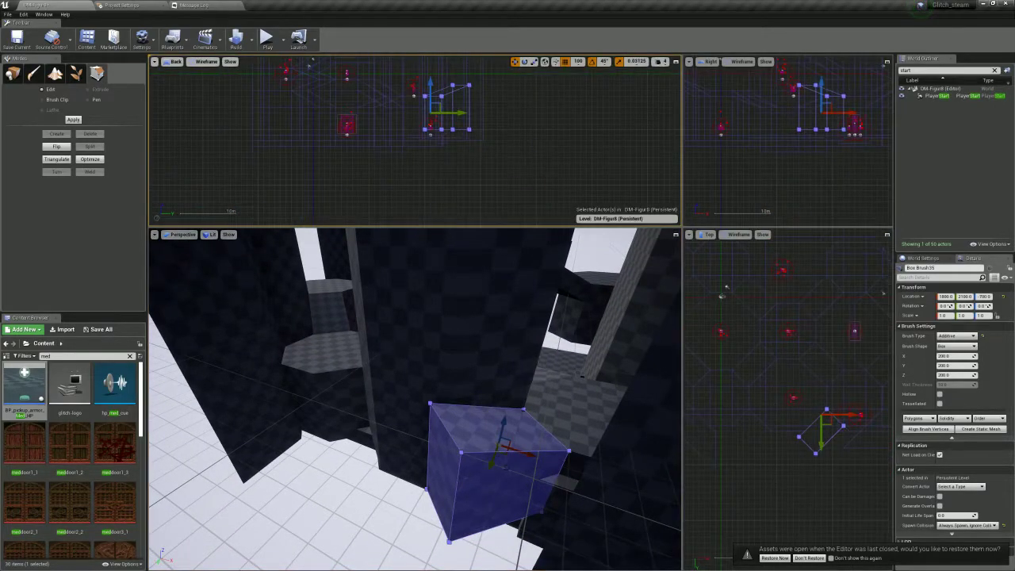
Raise the block copy's bottom vertices to follow its slanted top, turning it into a thin sloped ramp slab
left_click_drag(400, 116, 494, 147, "ctrl+alt")
mouse_move(424, 112)
left_mouse_down()
mouse_move(425, 91)
mouse_move(500, 122)
left_mouse_up()
left_click_drag(470, 85, 470, 74)
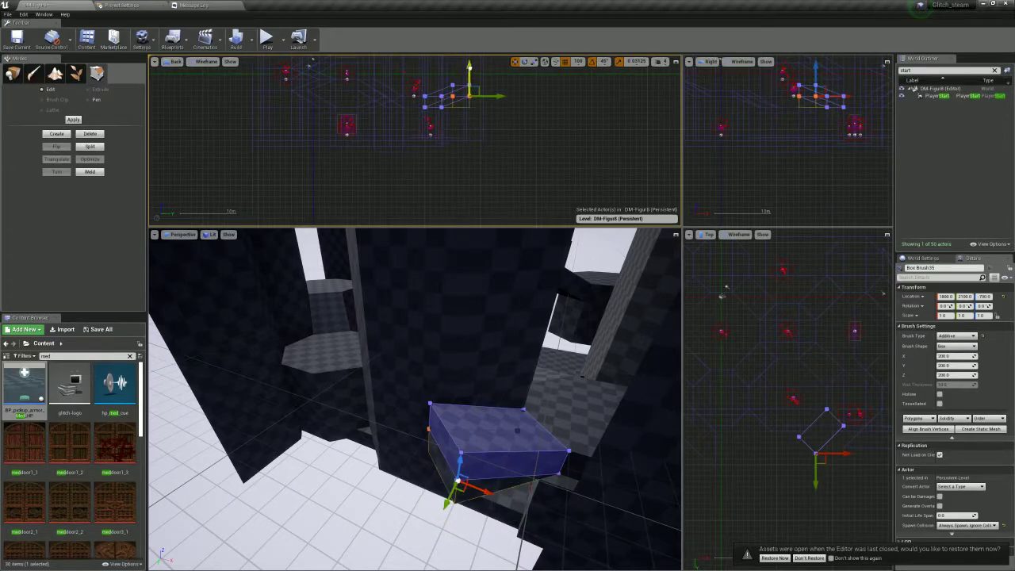
Duplicate an octagonal platform brush and move the copy outside the outer wall, next to the ramp slab's end
mouse_move(444, 333)
right_mouse_down()
mouse_move(396, 368)
mouse_move(352, 358)
right_mouse_up()
left_click(361, 353)
mouse_move(321, 303)
left_mouse_down()
mouse_move(391, 414)
mouse_move(469, 427)
left_mouse_up()
mouse_move(470, 427)
right_mouse_down()
mouse_move(459, 437)
mouse_move(446, 433)
right_mouse_up()
mouse_move(339, 409)
right_mouse_down()
mouse_move(326, 418)
mouse_move(345, 421)
right_mouse_up()
Pull the ramp slab's outer end vertices diagonally inward to shorten it at the octagonal platform's edge
left_click(443, 448)
right_click_drag(792, 444, 793, 446)
mouse_move(783, 419)
left_mouse_down()
mouse_move(819, 463)
mouse_move(833, 456)
left_mouse_up()
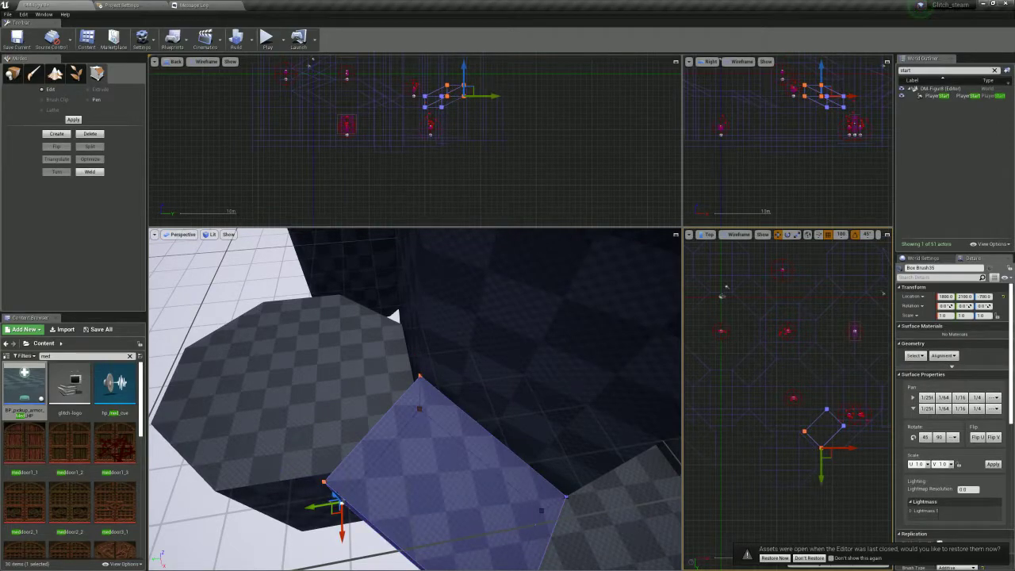
Move the octagonal platform copy into line with the shortened ramp slab's end
left_click(376, 362)
left_click_drag(239, 240, 228, 209)
right_click_drag(301, 333, 305, 372)
key("f")
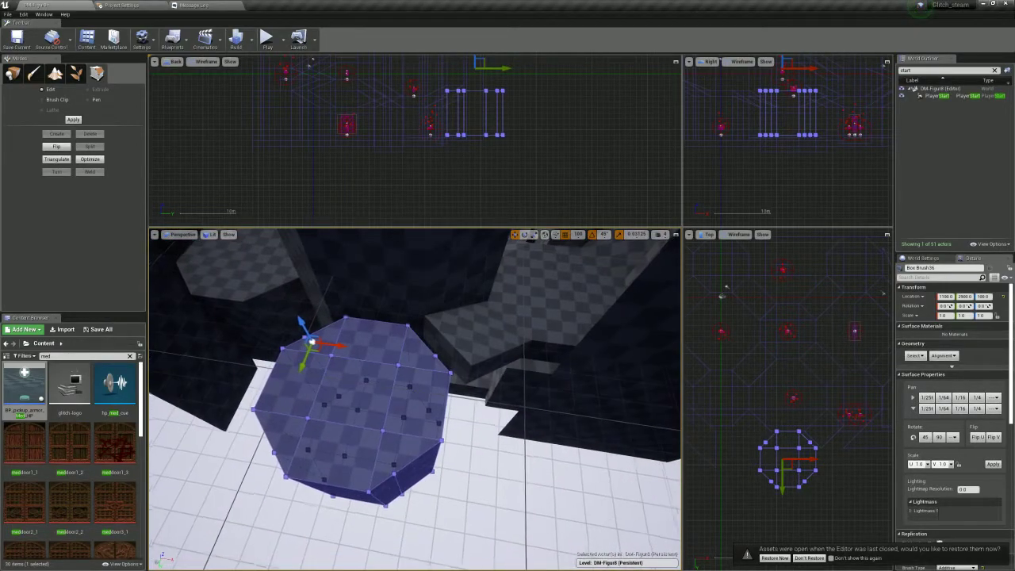
left_click_drag(329, 326, 322, 308)
mouse_move(322, 307)
right_mouse_down()
mouse_move(297, 309)
mouse_move(273, 277)
right_mouse_up()
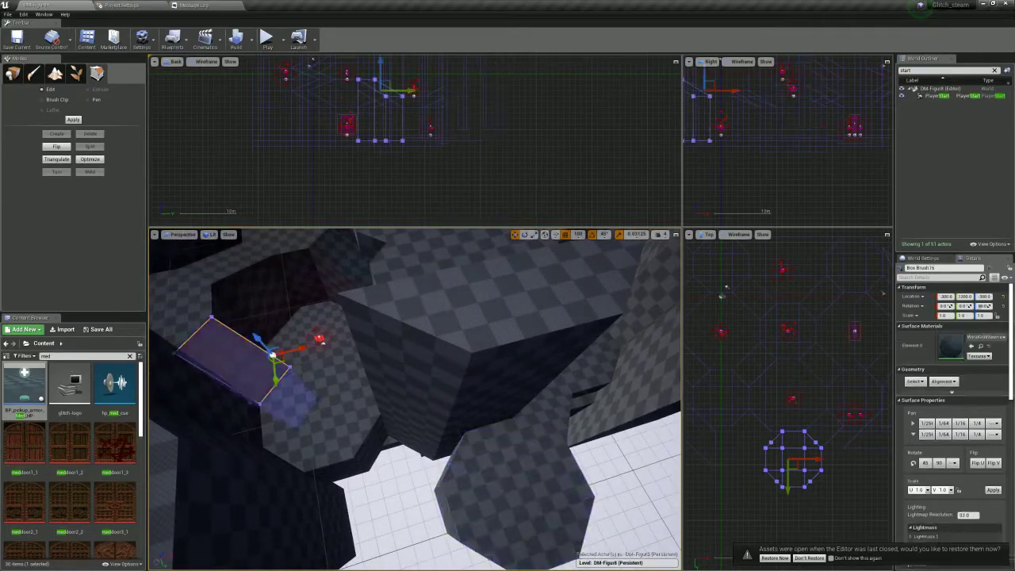
Duplicate the selected box brush beside the outer octagonal platform and adjust its height
left_click_drag(709, 370, 776, 436, "alt")
key("f")
mouse_move(444, 396)
right_mouse_down()
mouse_move(603, 400)
mouse_move(606, 341)
mouse_move(622, 329)
right_mouse_up()
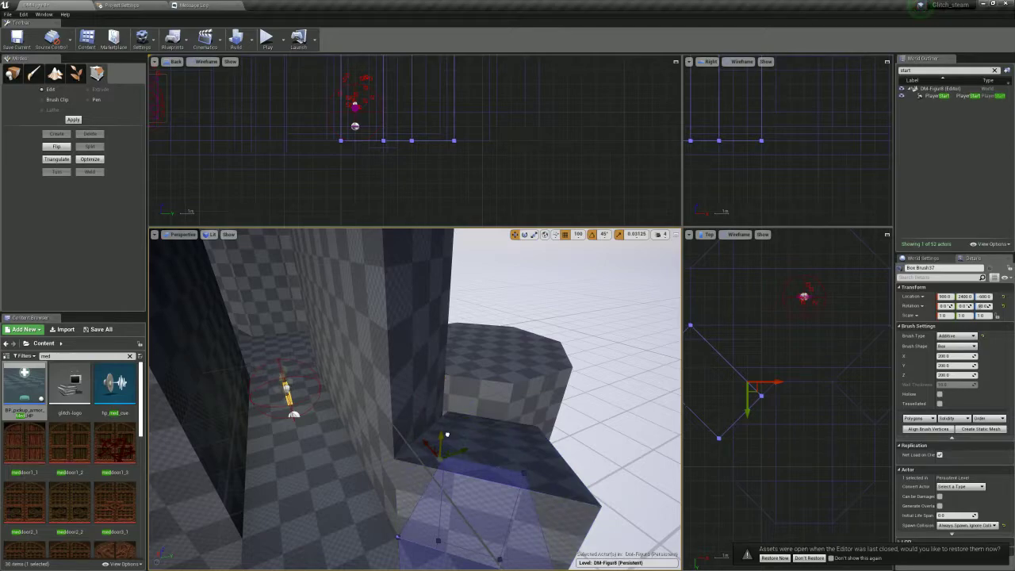
left_click_drag(447, 434, 447, 436)
Select the outer vertices of the duplicated brush and raise the upper ones to reshape its top
left_click_drag(789, 387, 686, 472, "ctrl+alt")
mouse_move(571, 396)
right_mouse_down()
mouse_move(491, 337)
mouse_move(527, 356)
right_mouse_up()
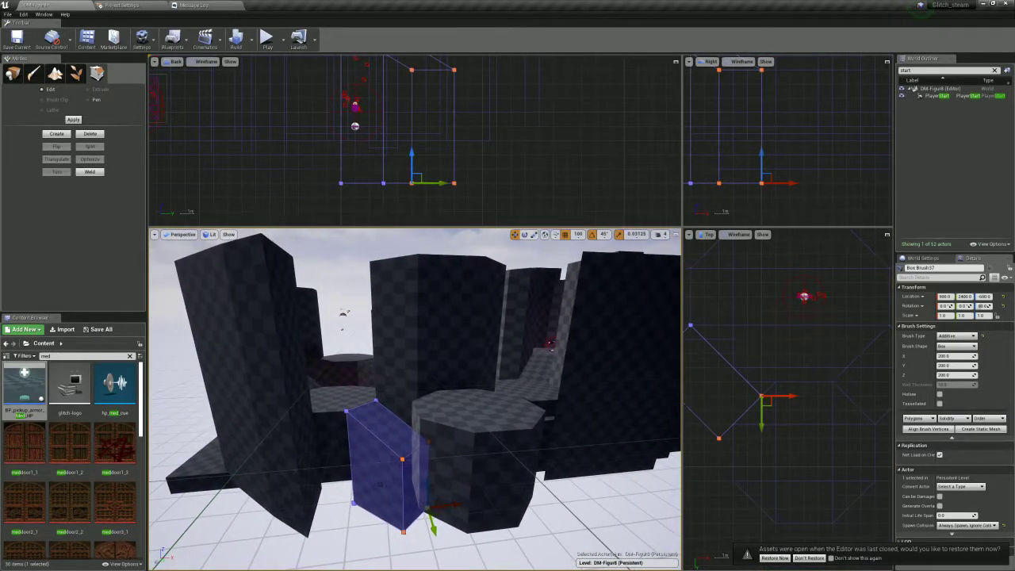
left_click(496, 423)
mouse_move(467, 326)
right_mouse_down()
mouse_move(515, 348)
mouse_move(508, 336)
mouse_move(476, 357)
mouse_move(507, 341)
mouse_move(499, 336)
right_mouse_up()
left_click(428, 329)
right_click_drag(491, 141, 518, 205)
left_click_drag(519, 118, 426, 145)
left_click_drag(506, 326, 523, 230)
right_click_drag(523, 238, 550, 214)
Reshape the box brush's footprint by moving its corner vertices in the plan view
mouse_move(475, 349)
right_mouse_down()
mouse_move(512, 396)
mouse_move(499, 384)
mouse_move(481, 389)
mouse_move(489, 313)
mouse_move(515, 381)
mouse_move(563, 409)
mouse_move(614, 405)
mouse_move(626, 376)
mouse_move(654, 389)
mouse_move(638, 380)
mouse_move(650, 368)
mouse_move(638, 372)
right_mouse_up()
left_click(488, 390)
left_click_drag(795, 386, 718, 553)
right_click_drag(717, 553, 721, 493)
left_click_drag(812, 448, 778, 451)
left_click(751, 351)
left_click_drag(785, 346, 710, 422)
left_click_drag(773, 372, 760, 359)
Duplicate the slanted-top box brush and move one corner across its footprint to form an angled wedge
mouse_move(364, 424)
right_mouse_down()
mouse_move(384, 416)
mouse_move(324, 400)
right_mouse_up()
left_click(365, 419)
left_click(421, 401)
right_click_drag(422, 401, 432, 363)
right_click_drag(747, 397, 806, 400)
left_click_drag(816, 357, 772, 400, "alt")
right_click_drag(772, 401, 845, 428)
left_click(739, 405)
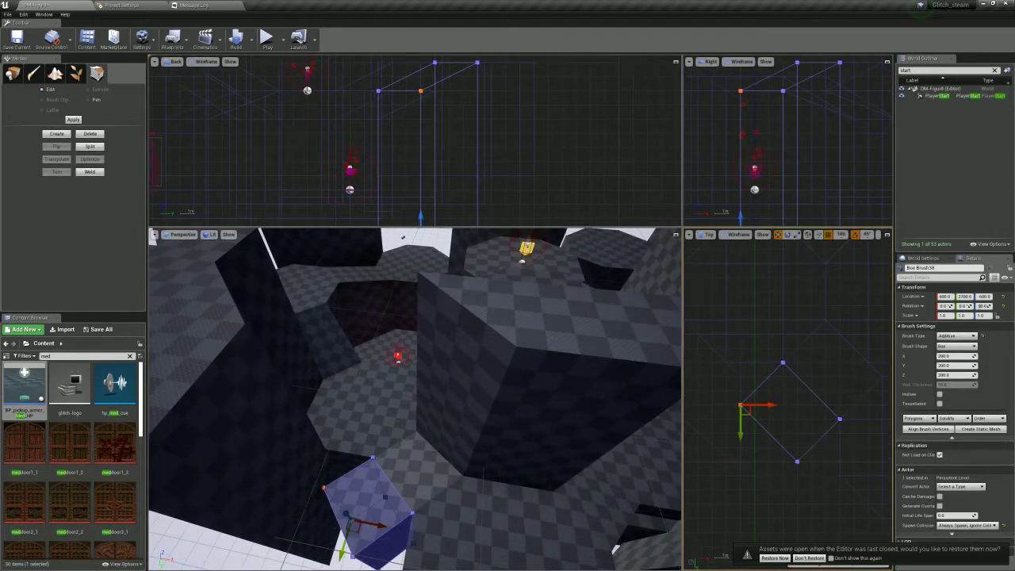
right_click_drag(739, 405, 709, 379)
left_click_drag(709, 380, 807, 478)
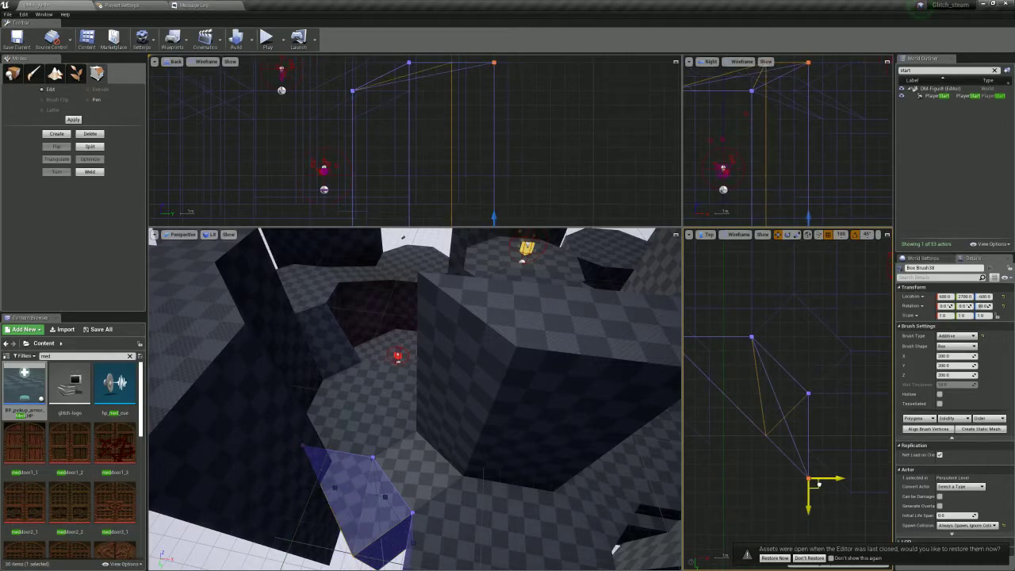
Duplicate the matching box brush across the octagonal platform and pull its corner outward into a wedge
mouse_move(412, 396)
right_mouse_down()
mouse_move(373, 381)
mouse_move(396, 388)
right_mouse_up()
left_click(486, 383)
left_click(455, 373)
right_click_drag(780, 445, 709, 424)
key("f")
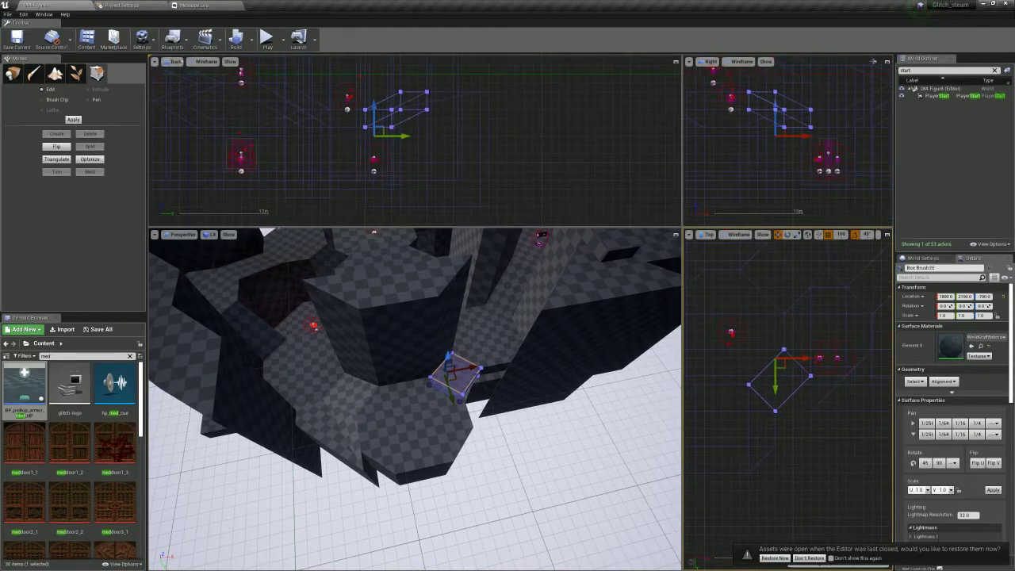
mouse_move(781, 364)
left_mouse_down("alt")
mouse_move(816, 390)
mouse_move(807, 390)
mouse_move(859, 410)
mouse_move(870, 381)
left_mouse_up("alt")
mouse_move(788, 431)
left_mouse_down()
mouse_move(815, 460)
mouse_move(775, 464)
left_mouse_up()
Select both wedge brushes beside the octagonal platform and move their vertices vertically to form tall walls
right_click_drag(467, 443, 477, 477)
left_click(303, 428)
left_click(484, 377, "ctrl")
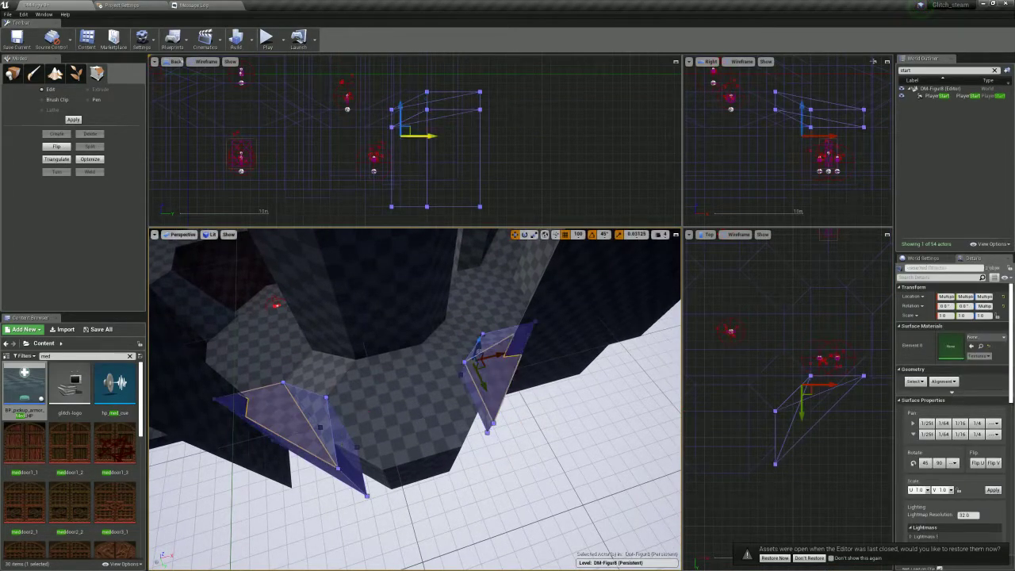
left_click_drag(562, 150, 402, 216)
left_click_drag(433, 181, 433, 67)
mouse_move(428, 348)
right_mouse_down()
mouse_move(424, 254)
mouse_move(428, 262)
right_mouse_up()
left_click_drag(568, 132, 408, 77)
left_click_drag(481, 348, 481, 555)
mouse_move(481, 554)
right_mouse_down()
mouse_move(428, 396)
mouse_move(374, 295)
right_mouse_up()
Duplicate the tapered wall brush behind the platform outward along Y to 3200
right_click_drag(424, 396, 420, 404)
left_click(424, 444)
left_click(432, 377)
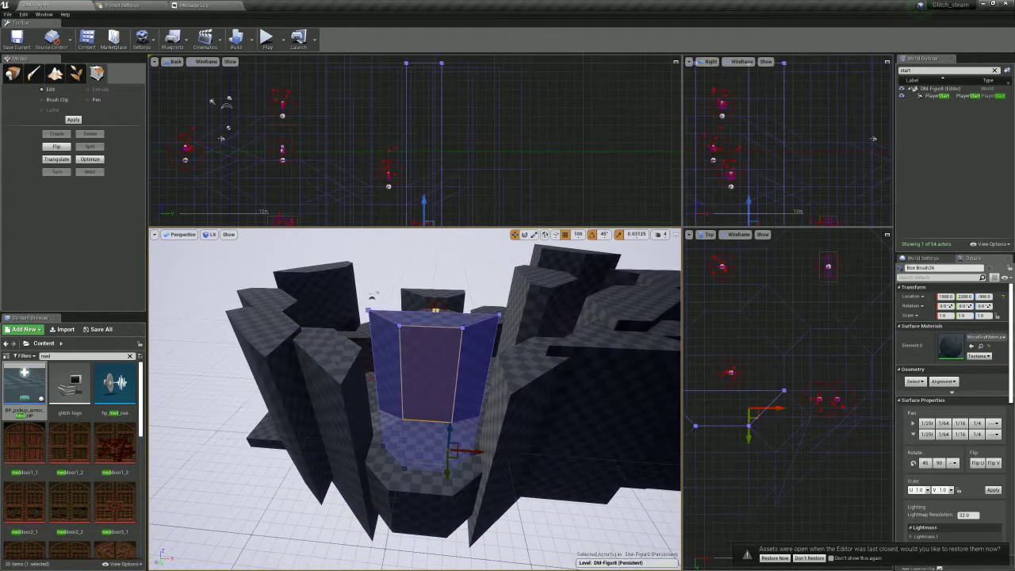
left_click_drag(748, 436, 748, 524, "alt")
right_click_drag(749, 524, 750, 432)
Rotate the duplicated wall brush to 180° around Z and move it to X 900, Y 3600
key("e")
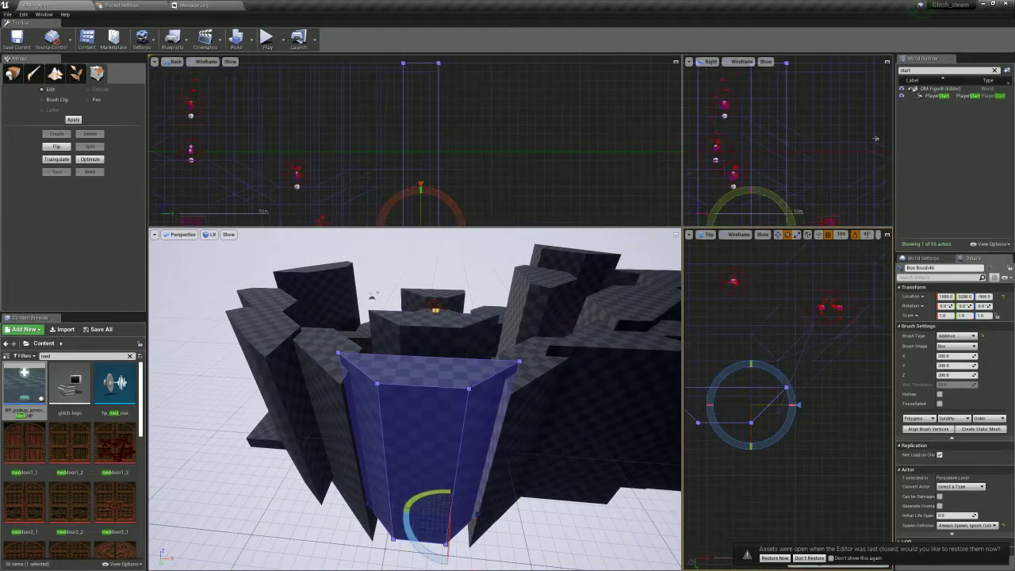
left_click_drag(796, 405, 789, 467)
key("w")
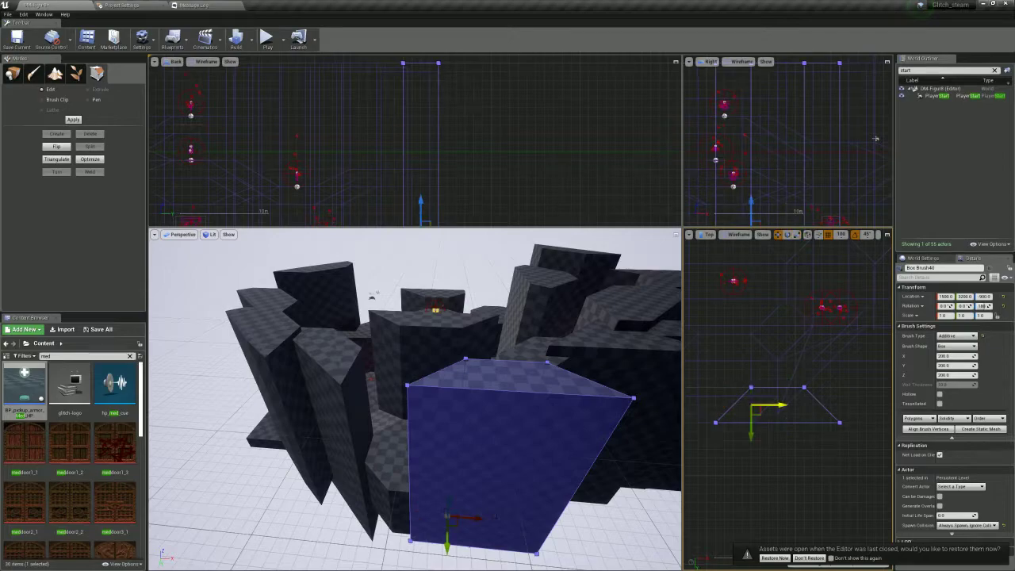
mouse_move(756, 411)
left_mouse_down()
mouse_move(712, 455)
mouse_move(703, 446)
left_mouse_up()
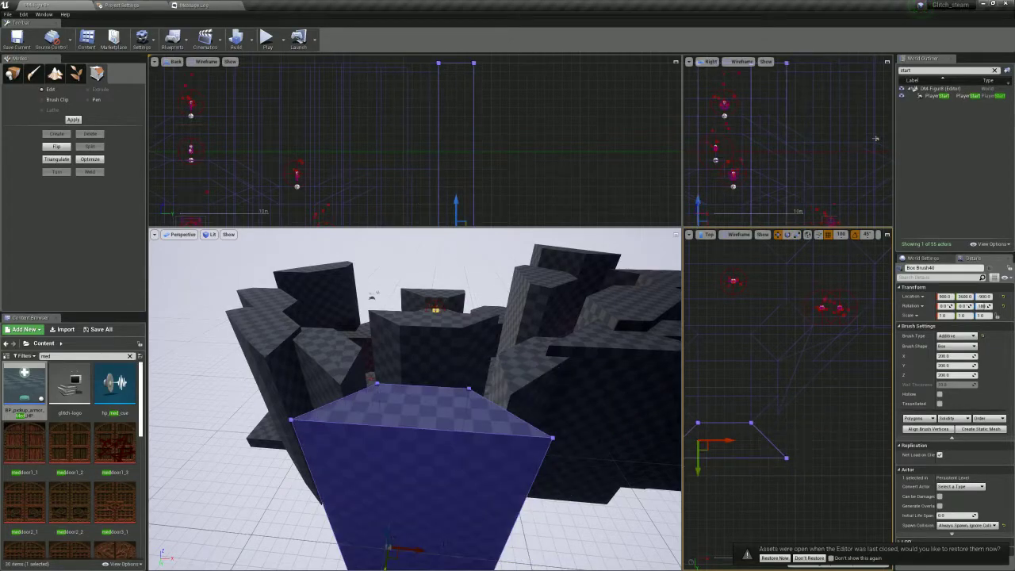
Move the inner corner vertices of the duplicated wall brush outward to make its footprint rectangular
right_click_drag(748, 484, 829, 494)
mouse_move(751, 418)
left_mouse_down()
mouse_move(802, 450)
mouse_move(795, 436)
mouse_move(767, 434)
left_mouse_up()
left_click_drag(854, 446, 884, 435)
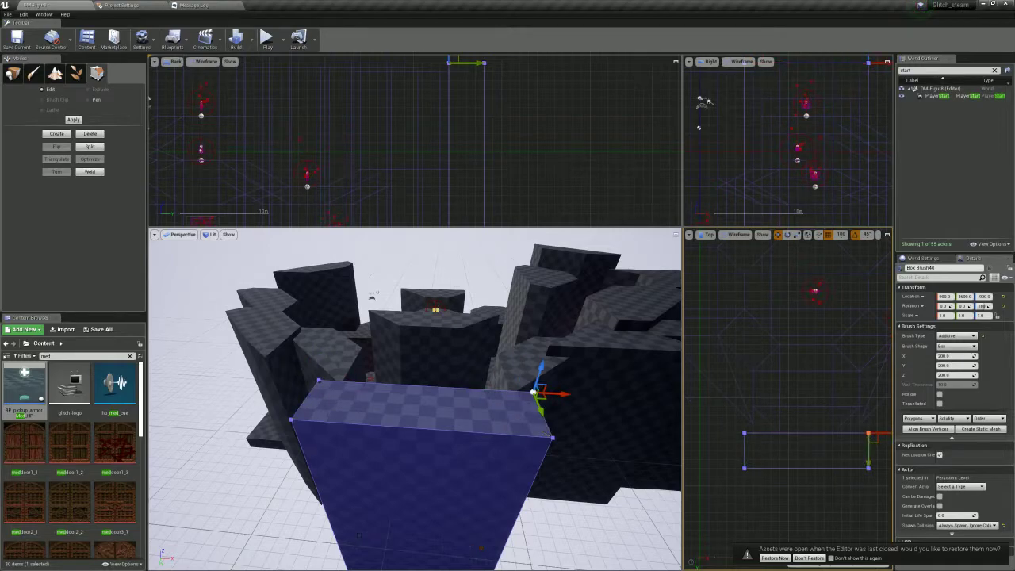
Split the wall brush's long side twice and space the two divisions at equal distances from the ends
left_click(831, 434)
left_click(89, 147)
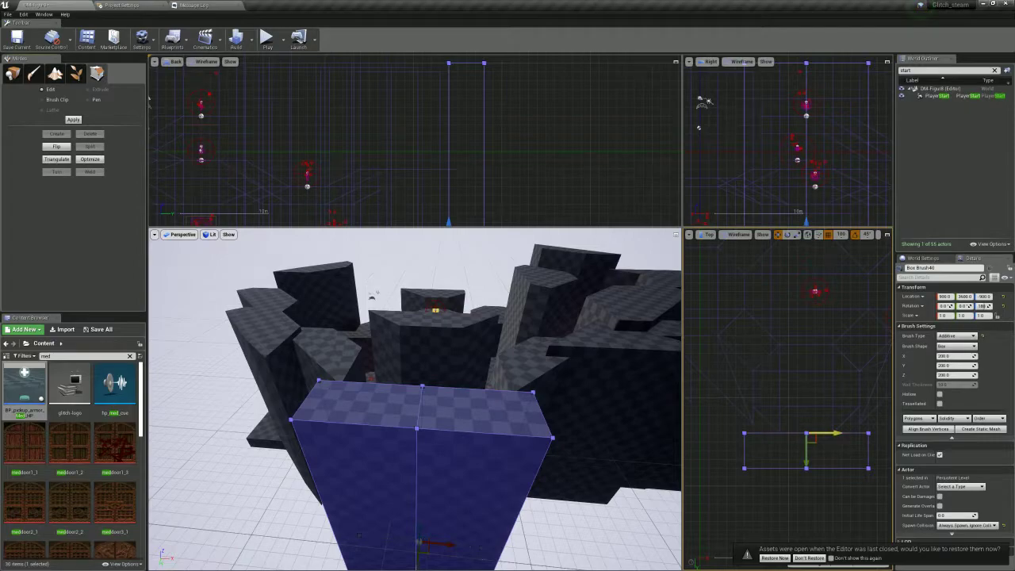
left_click_drag(829, 415, 791, 482)
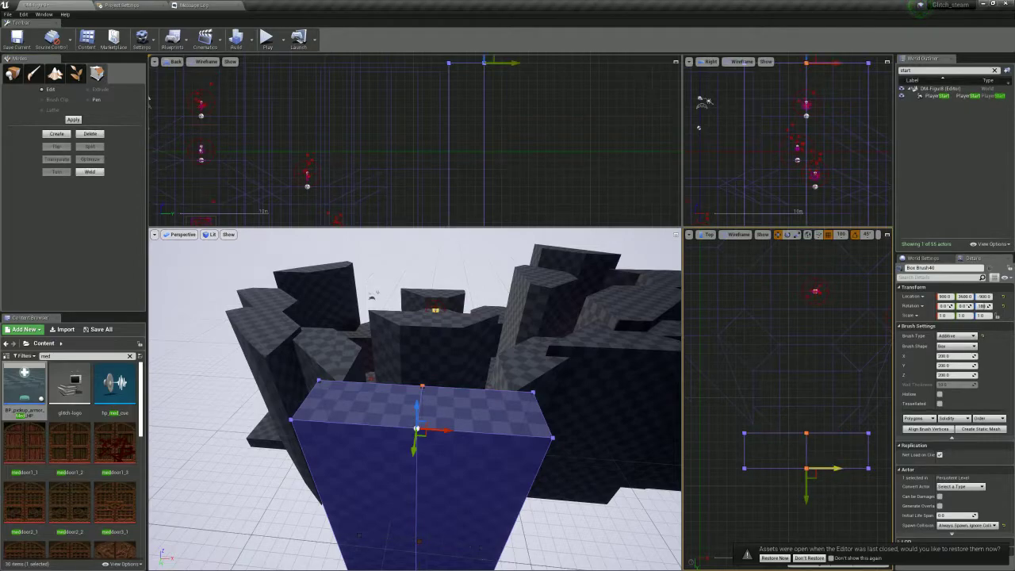
left_click_drag(836, 469, 810, 469)
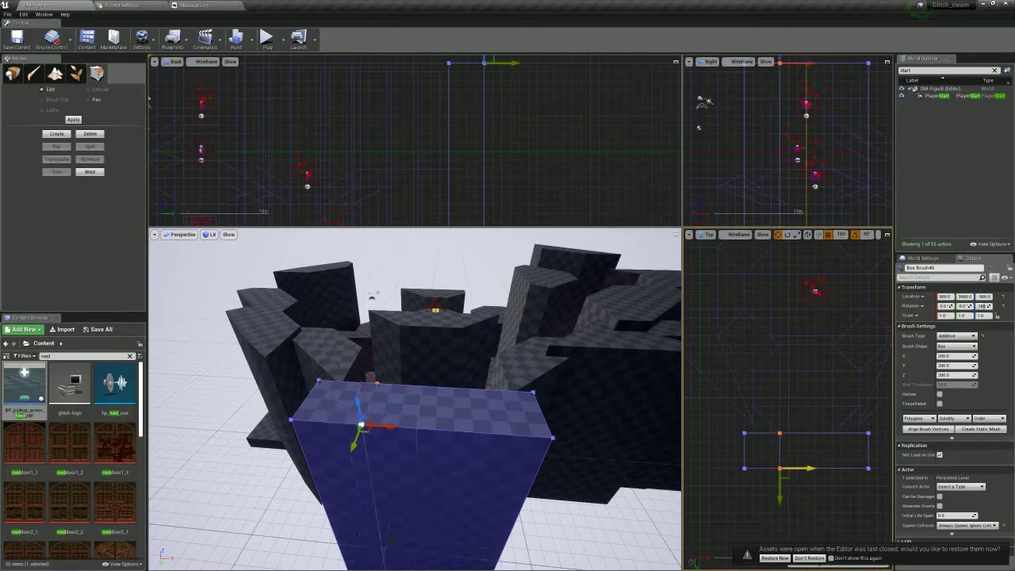
left_click(841, 434)
left_click(90, 147)
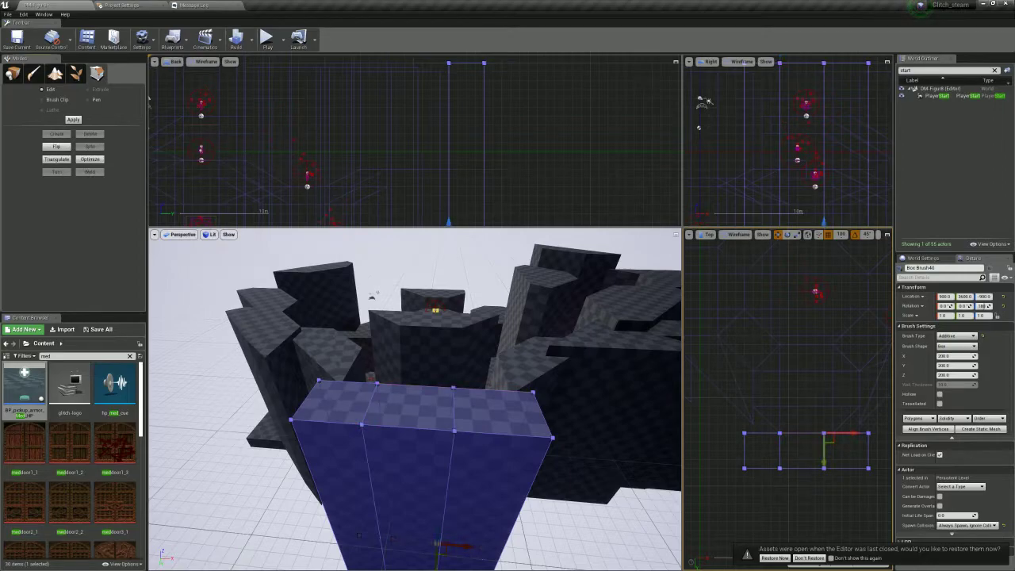
left_click_drag(839, 415, 795, 492)
left_click_drag(848, 468, 871, 419)
Move the two inner end corners of the wall brush toward the level to form angled wings
left_click(868, 433)
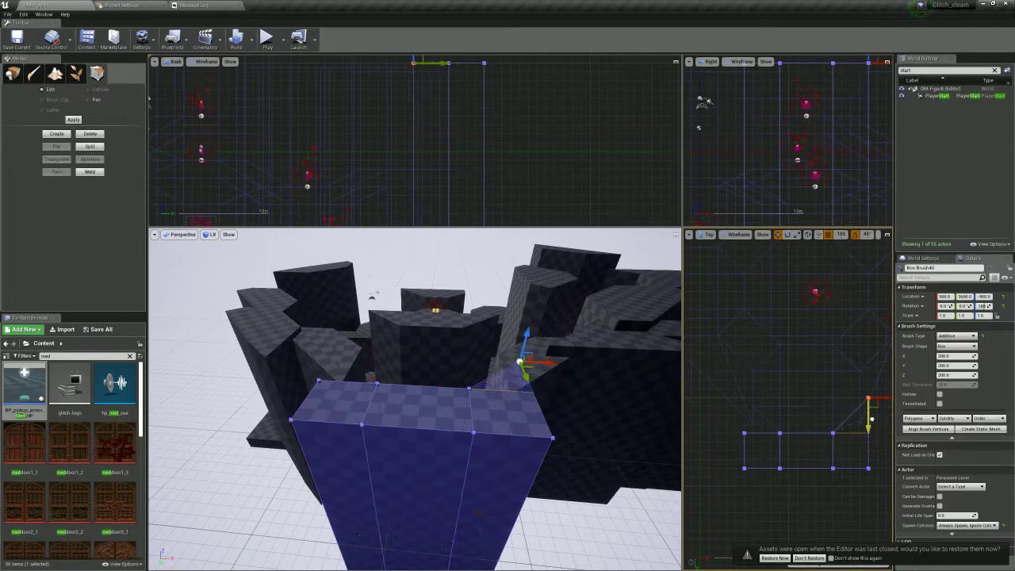
left_click(744, 433)
left_click_drag(745, 457, 745, 422)
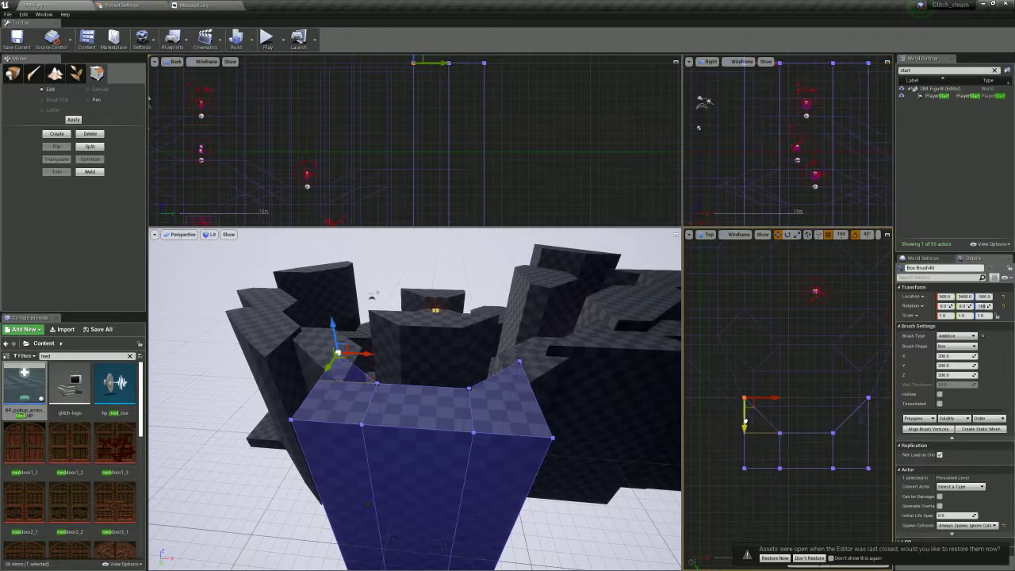
Move the 50-armor pickup along Y to 2900 and snap it to the floor of the new platform
key("w")
mouse_move(507, 396)
right_mouse_down()
mouse_move(515, 452)
mouse_move(491, 443)
mouse_move(476, 475)
mouse_move(424, 463)
right_mouse_up()
key("s")
left_click(462, 453)
left_click(527, 409)
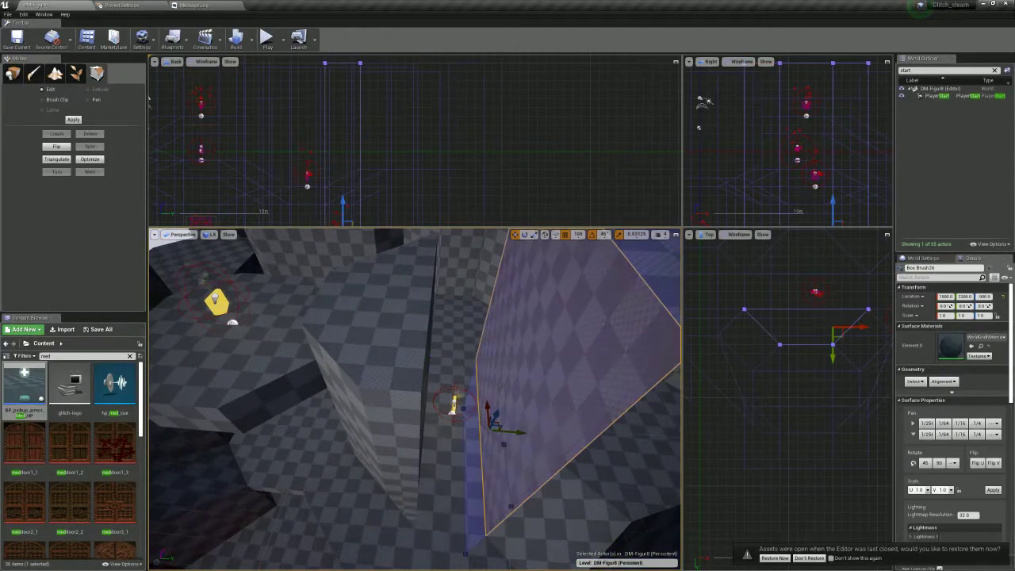
left_click(452, 403)
key("f")
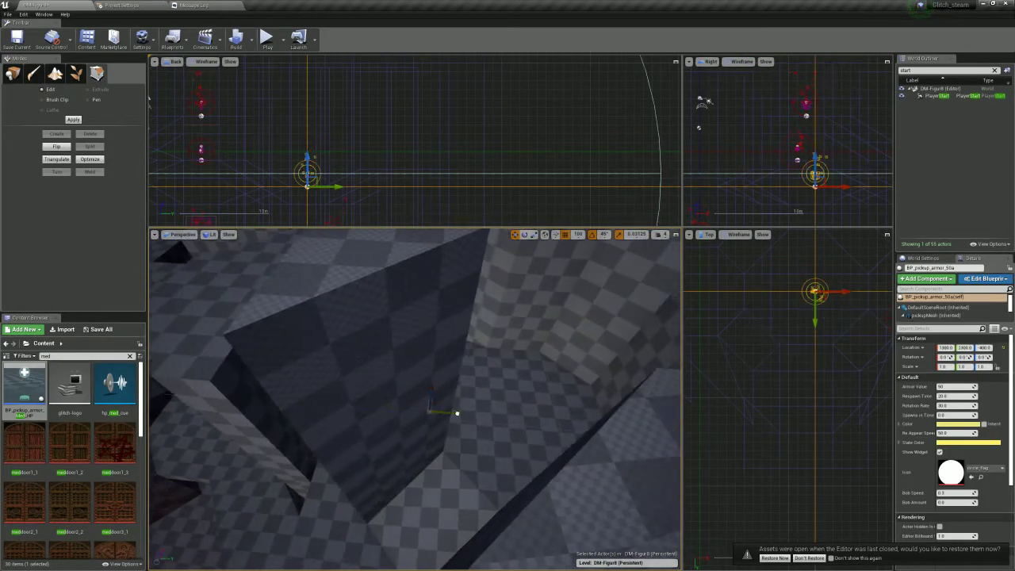
left_click_drag(537, 417, 622, 429)
key("w")
right_click_drag(622, 429, 673, 436)
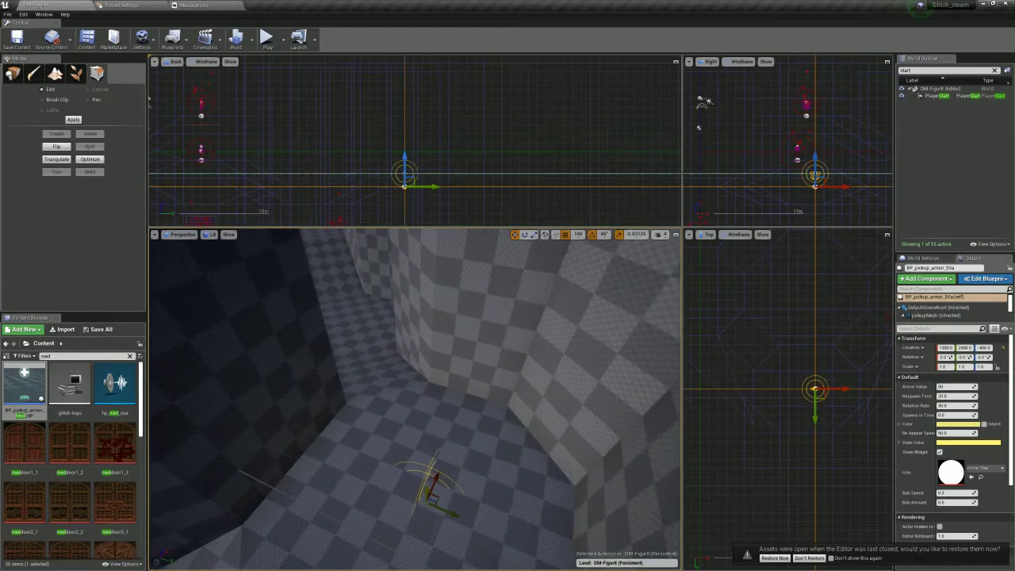
key("End")
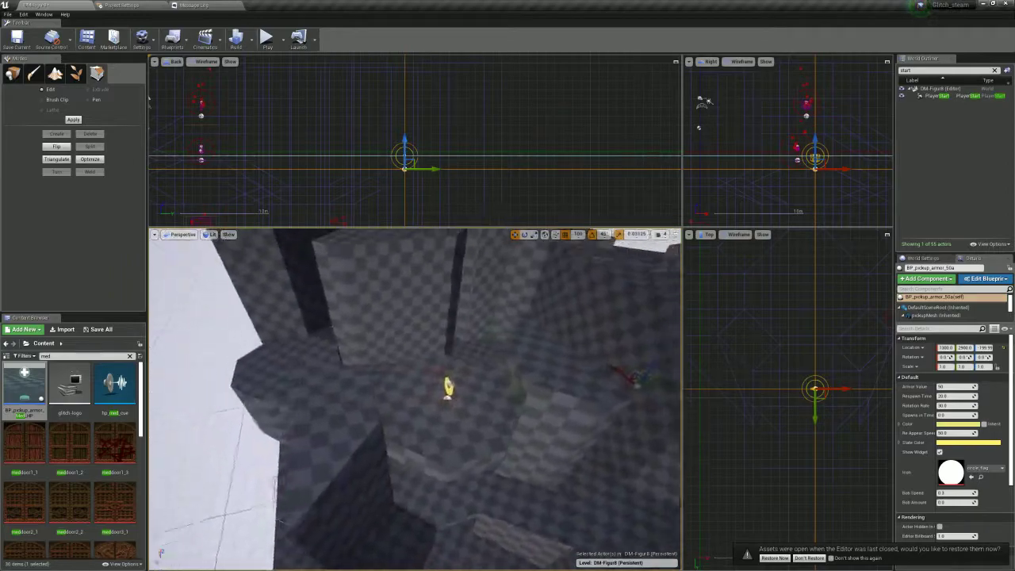
Playtest the level in the editor and end the play session
left_click(267, 38)
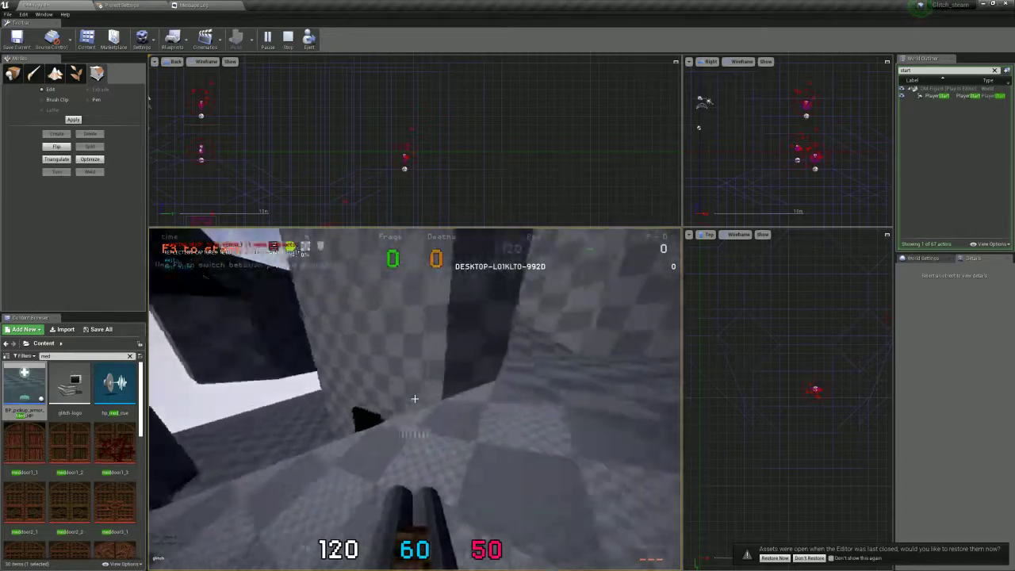
key("Escape")
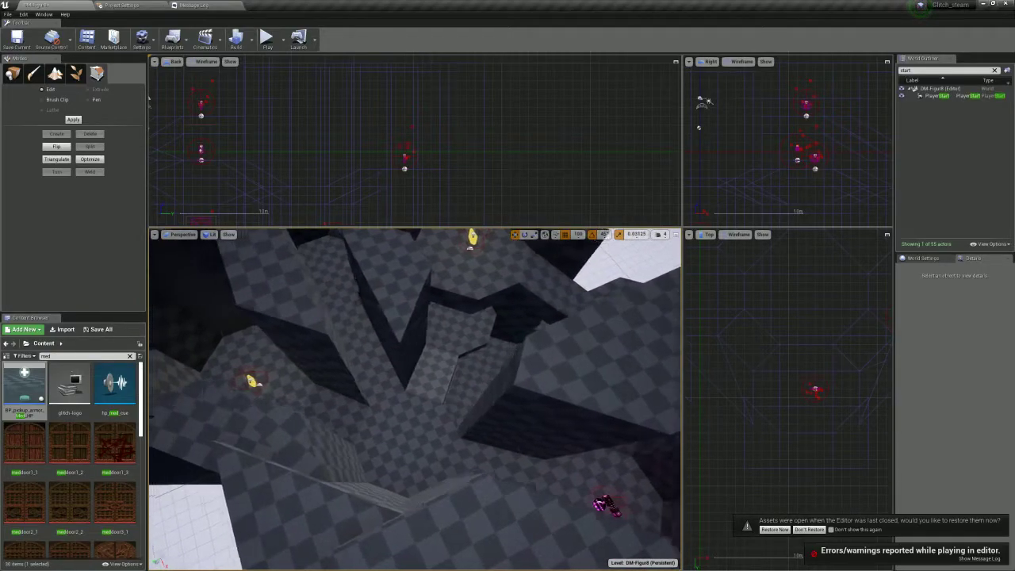
right_click_drag(414, 398, 464, 361)
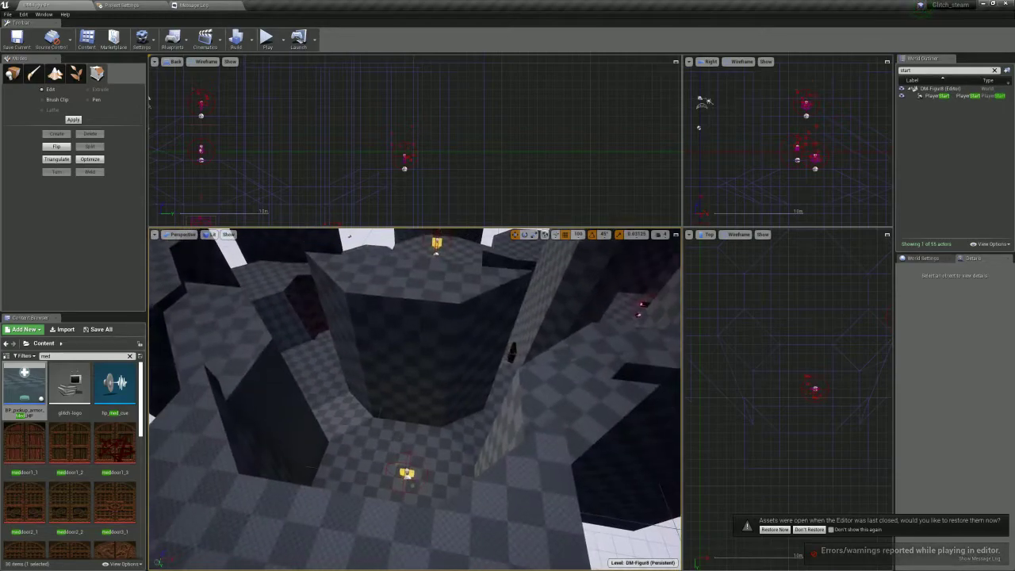
Move the 100-armor pickup along X to 2000
left_click(408, 474)
right_click_drag(407, 473, 491, 491)
left_click(476, 395)
right_click_drag(476, 396, 495, 389)
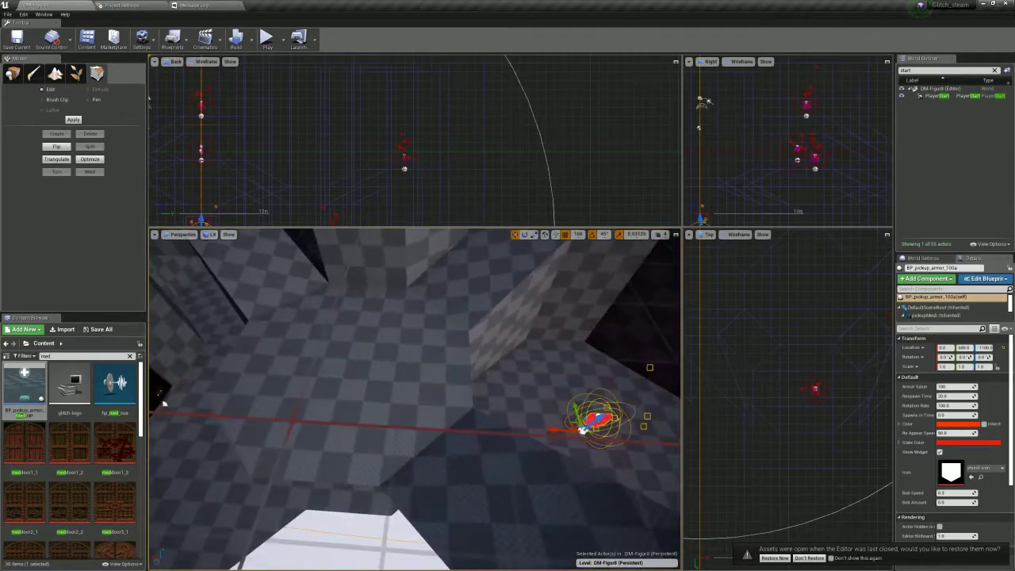
left_click_drag(623, 430, 268, 408)
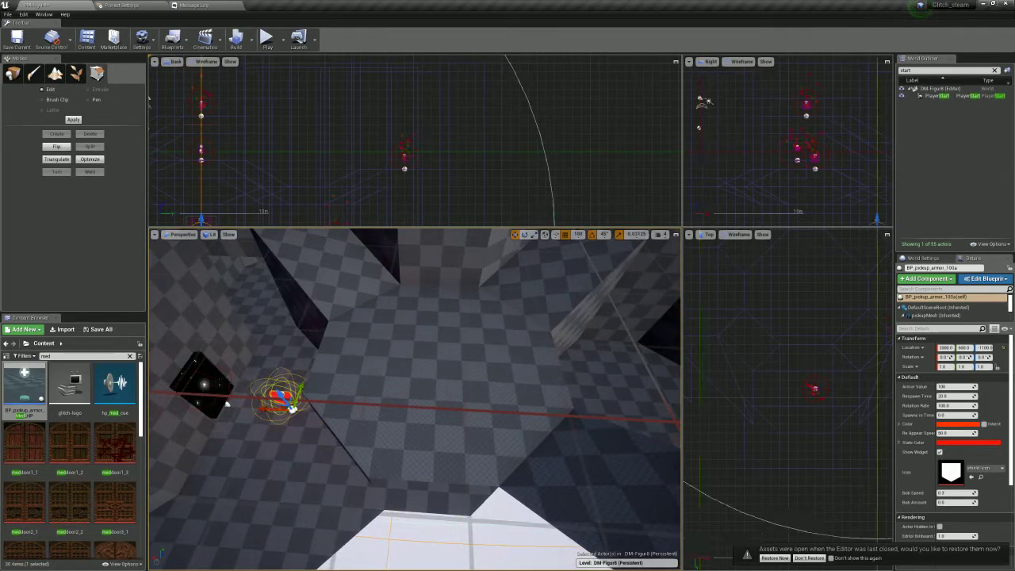
Move the BP_tele2 teleporter to X -700, Y 600 and rotate it to 180° around Z
left_click(206, 388)
left_click_drag(190, 395, 401, 408)
right_click_drag(401, 409, 428, 396)
left_click_drag(310, 428, 545, 433)
right_click_drag(545, 434, 634, 436)
key("e")
left_click_drag(391, 450, 478, 430)
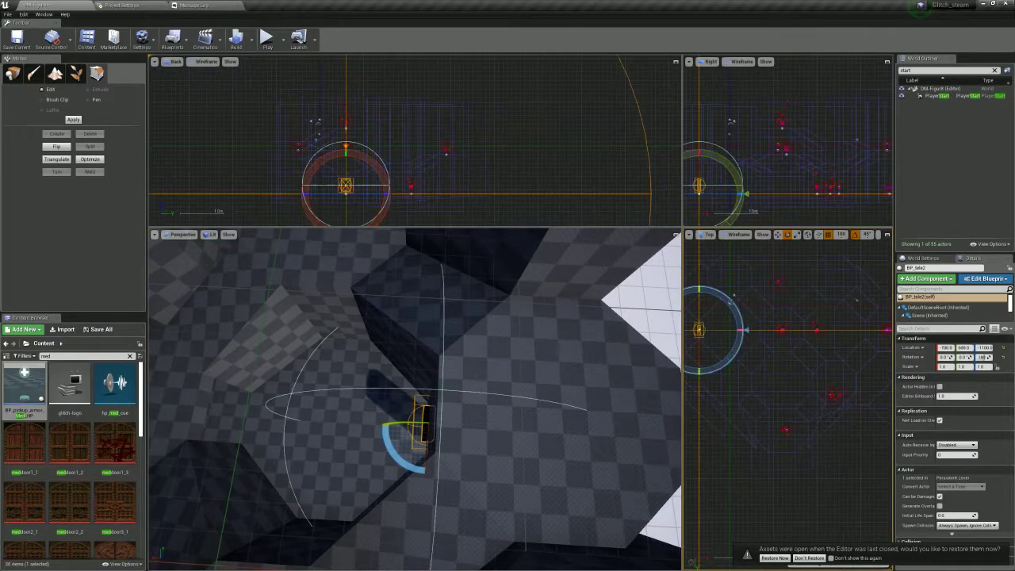
Reposition the teleporter's inherited Scene component onto the octagonal platform
left_click(919, 315)
mouse_move(476, 397)
right_mouse_down()
mouse_move(452, 380)
mouse_move(443, 389)
mouse_move(478, 408)
right_mouse_up()
key("w")
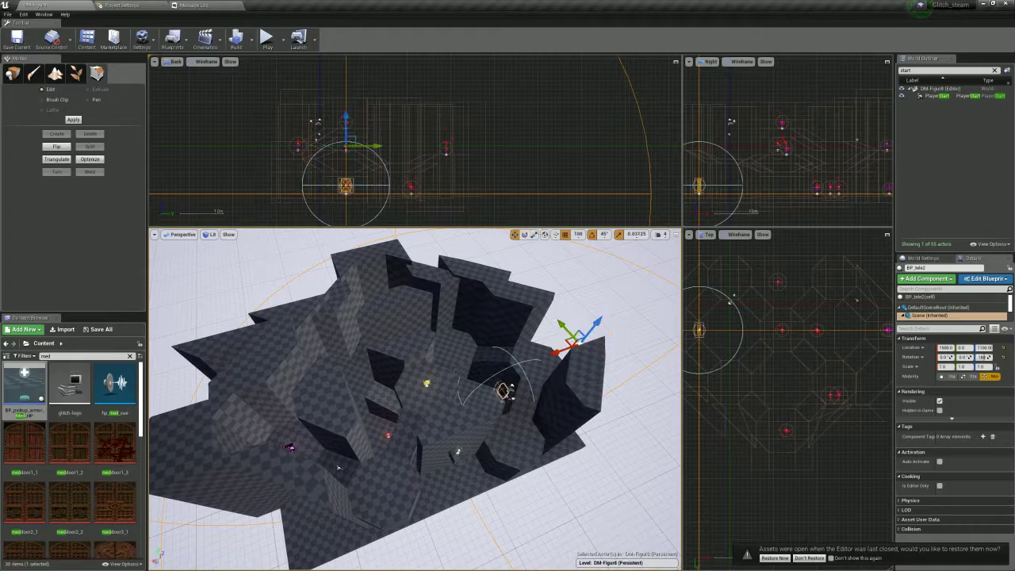
left_click_drag(557, 351, 343, 426)
right_click_drag(390, 410, 466, 421)
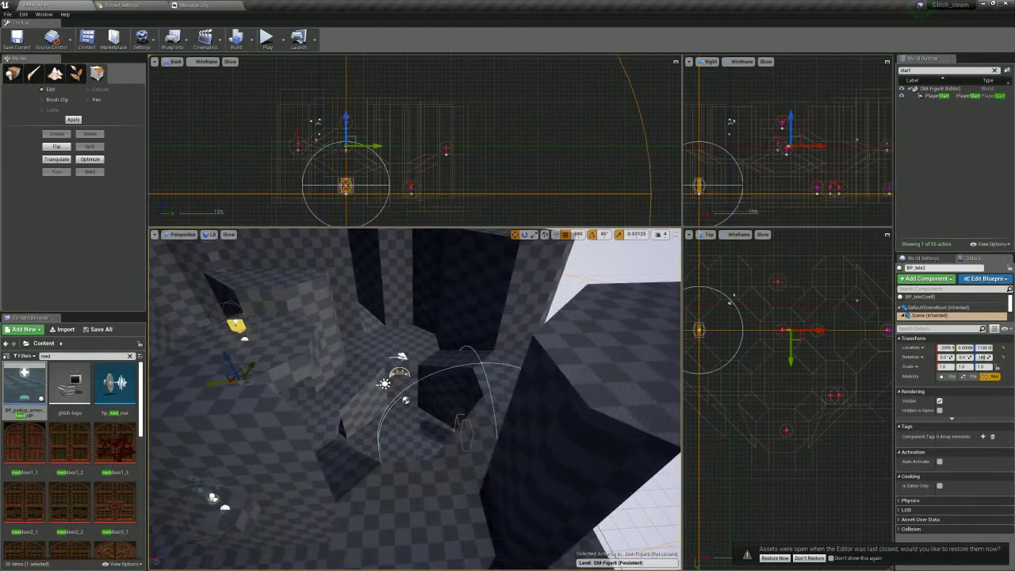
left_click_drag(309, 380, 505, 369)
right_click_drag(506, 369, 558, 368)
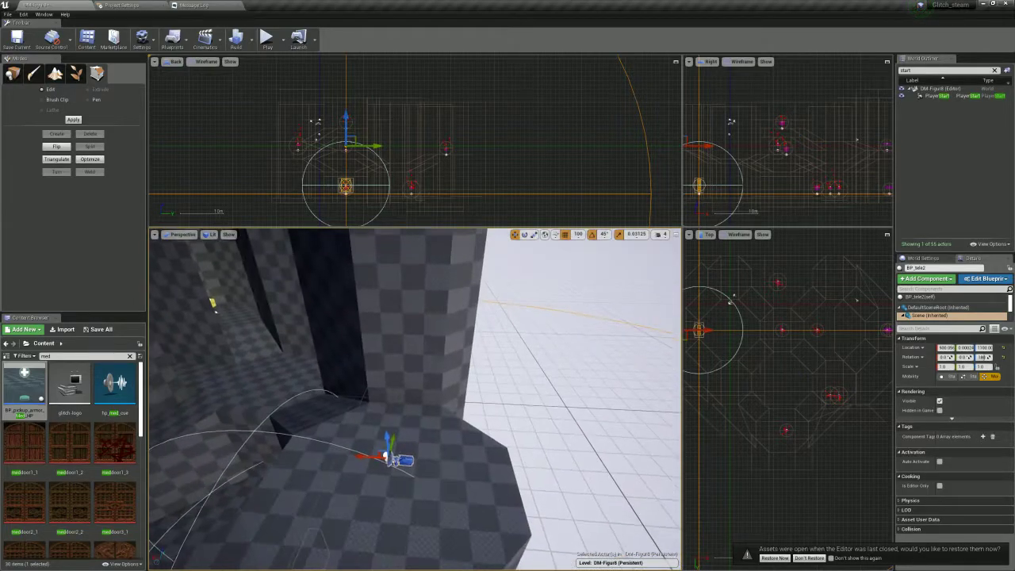
right_click_drag(413, 461, 305, 472)
Move the 100-armor pickup to X 1100, Y -700 on the lower floor
right_click_drag(414, 396, 539, 412)
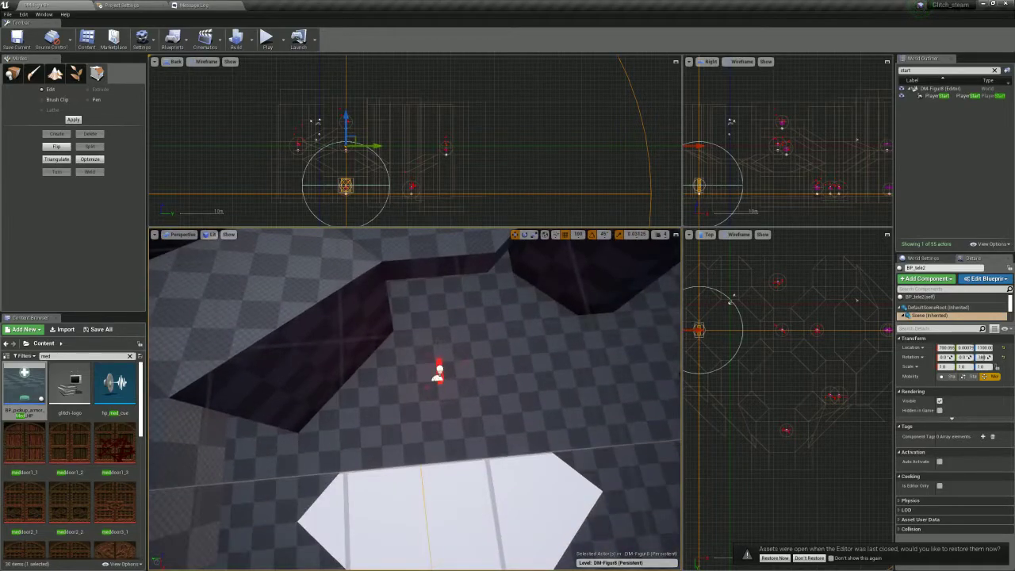
left_click(439, 374)
mouse_move(439, 374)
right_mouse_down()
mouse_move(444, 349)
mouse_move(475, 357)
mouse_move(436, 377)
right_mouse_up()
left_click_drag(413, 429, 411, 343)
right_click_drag(411, 344, 254, 333)
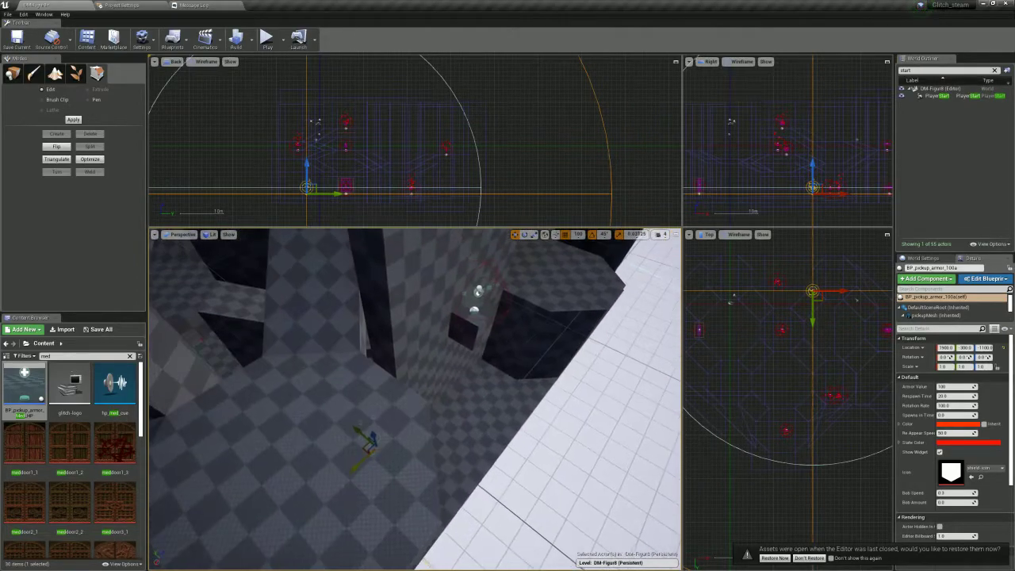
left_click_drag(466, 410, 466, 410)
right_click_drag(466, 410, 310, 381)
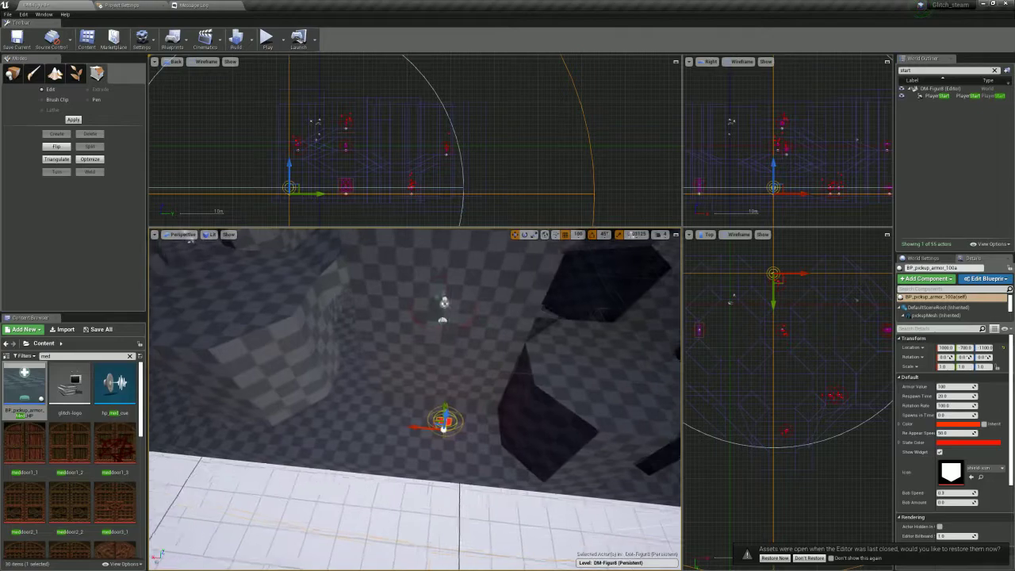
left_click_drag(432, 427, 431, 427)
right_click_drag(431, 427, 389, 376)
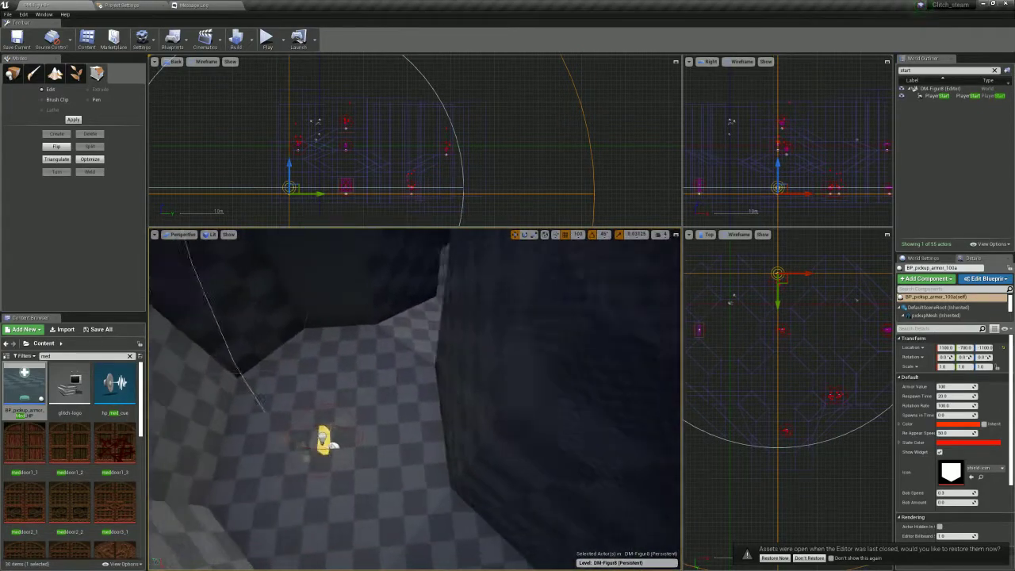
Delete the 50-armor pickup from the walled corridor floor
left_click(397, 428)
right_click_drag(396, 427, 475, 373)
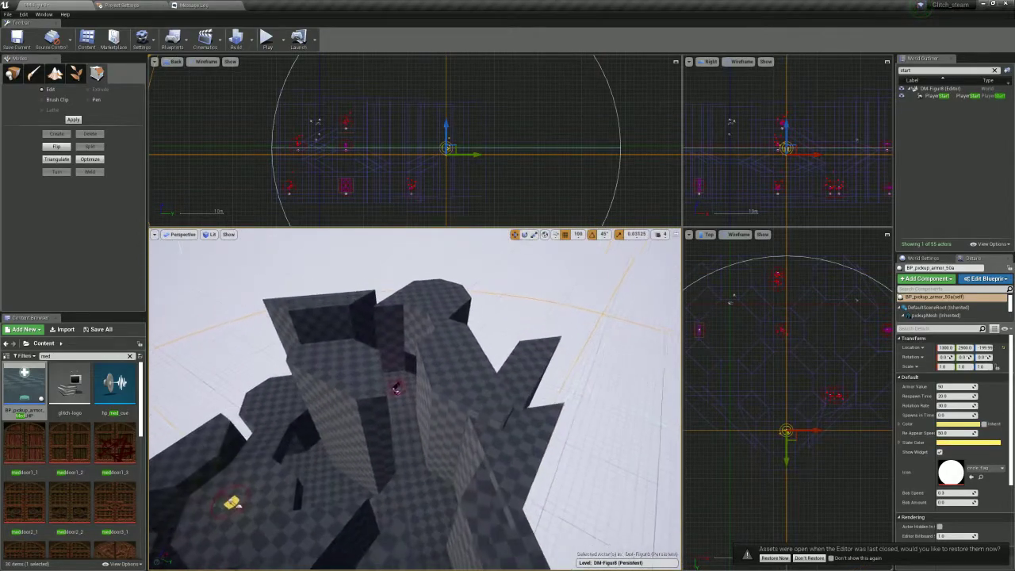
right_click_drag(413, 389, 467, 396)
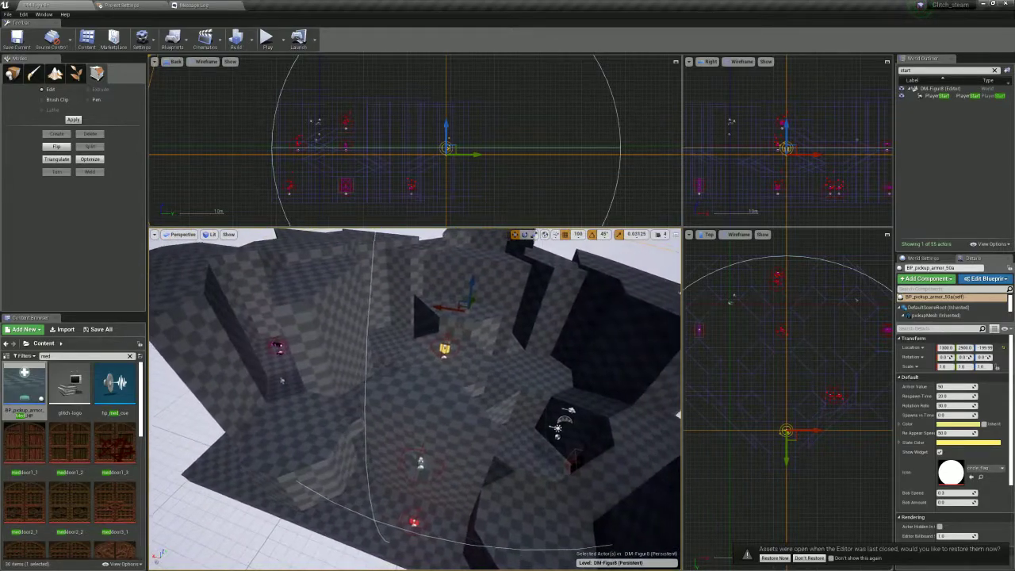
right_click_drag(256, 425, 357, 537)
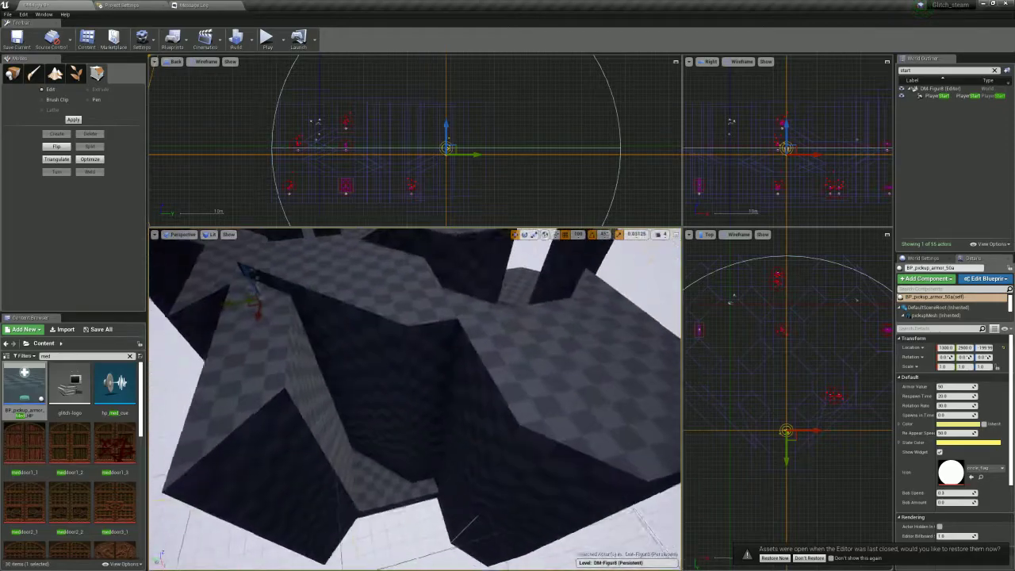
right_click_drag(460, 295, 275, 252)
right_click_drag(413, 389, 507, 380)
right_click_drag(412, 397, 444, 364)
right_click_drag(412, 396, 380, 397)
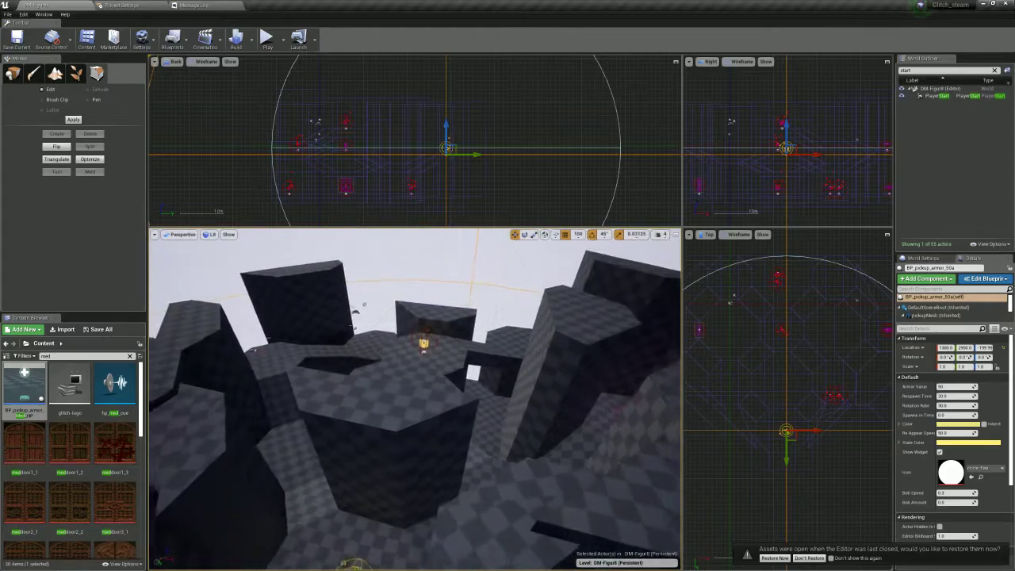
right_click_drag(413, 365, 412, 428)
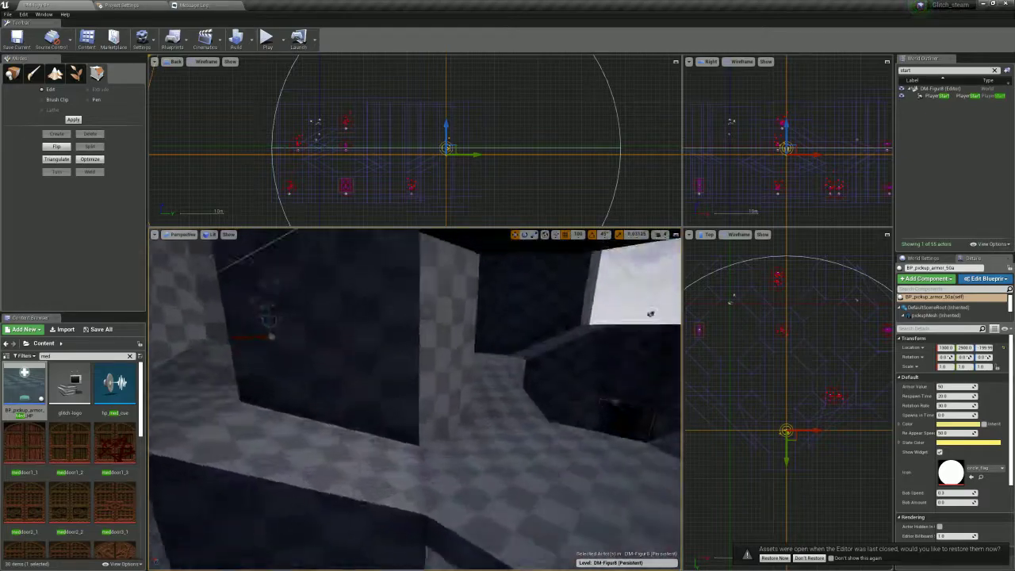
right_click_drag(412, 364, 388, 372)
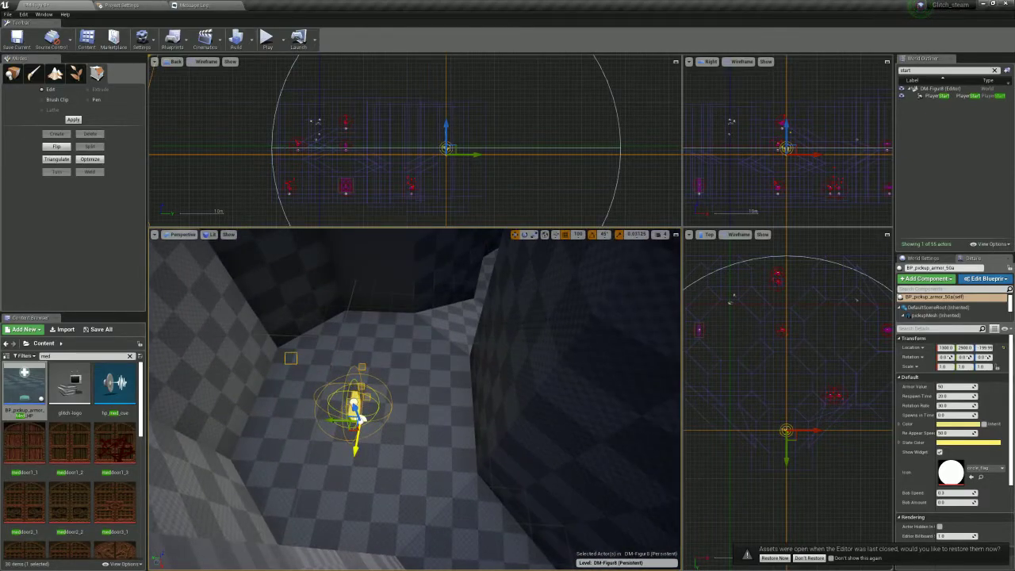
key("Delete")
Place a BP_pickup_armor_MegaHP pickup in the walled corridor and position it at X 1200, Y 2900
key("shift+1")
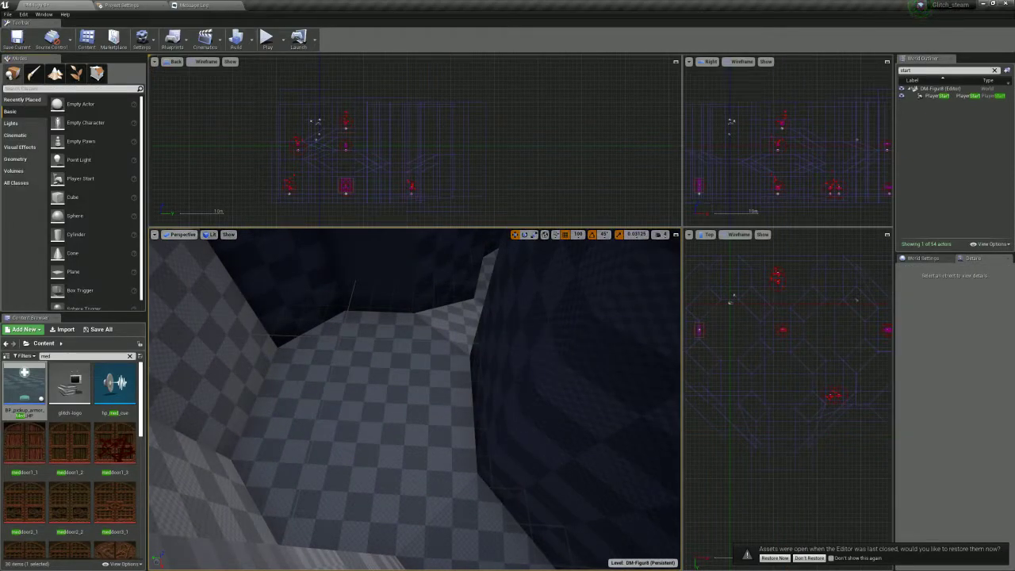
type("mega")
left_click_drag(48, 104, 297, 396)
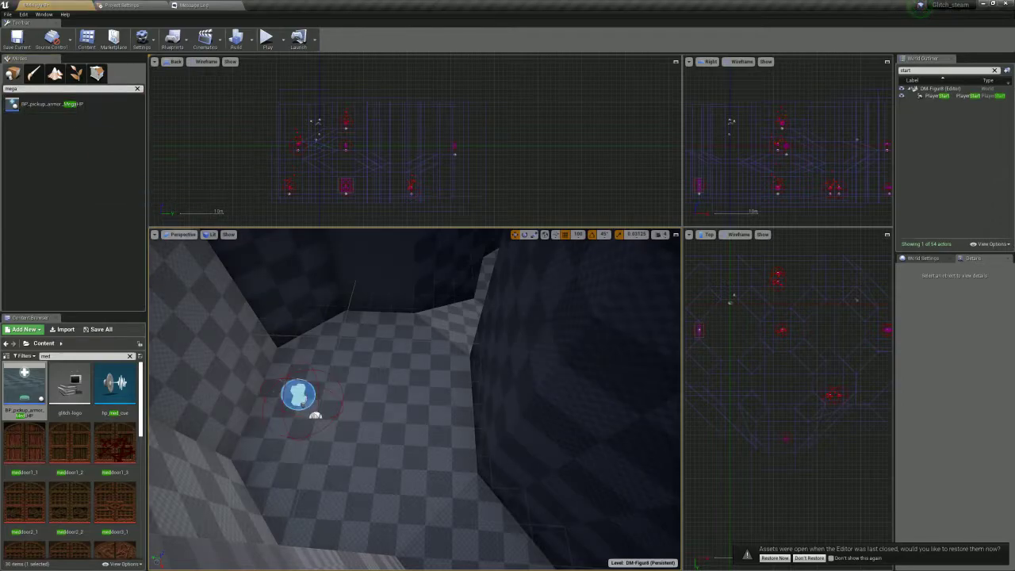
key("f")
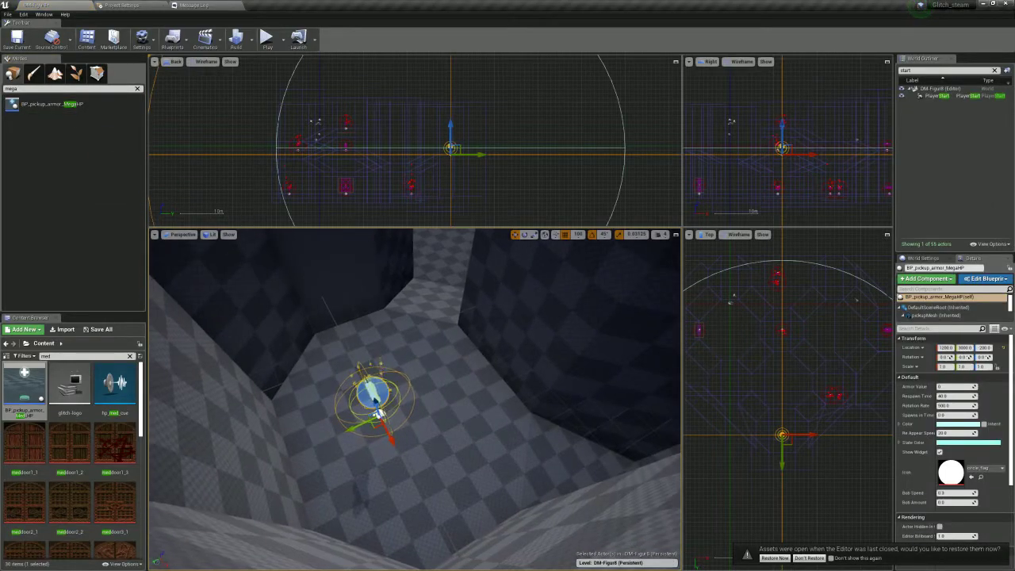
mouse_move(401, 404)
left_mouse_down()
mouse_move(378, 414)
mouse_move(396, 410)
left_mouse_up()
right_click_drag(396, 410, 321, 396)
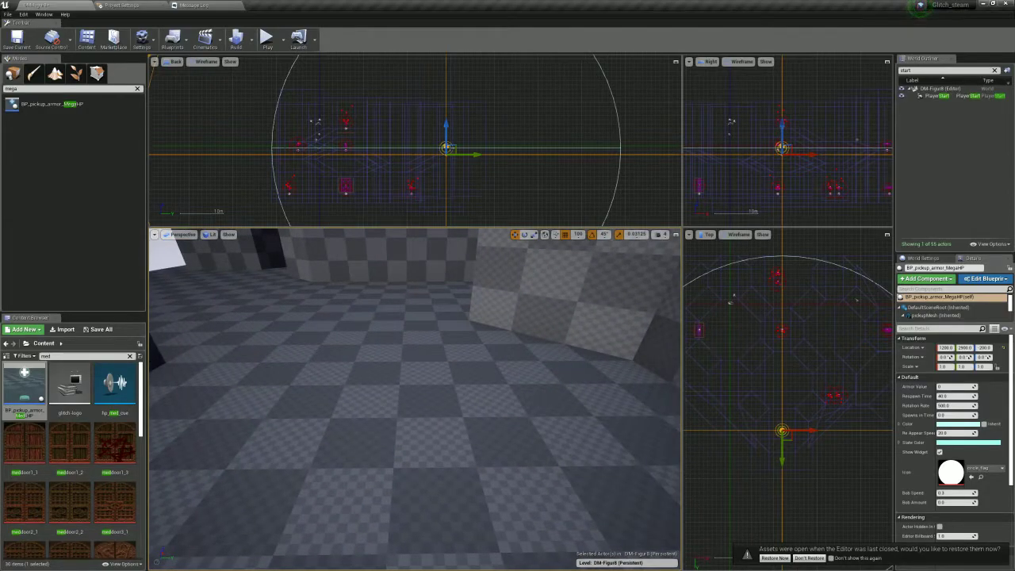
Add a BP_pickup_armor_50a pickup to the lower floor and position it at X 1200, Y 600
left_click(49, 89)
type("yellow")
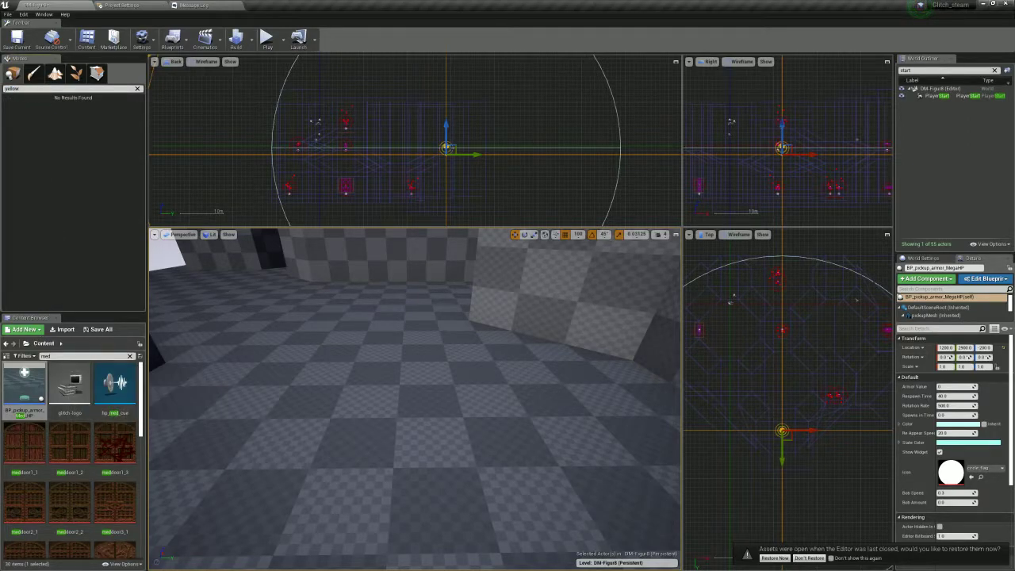
type("50a")
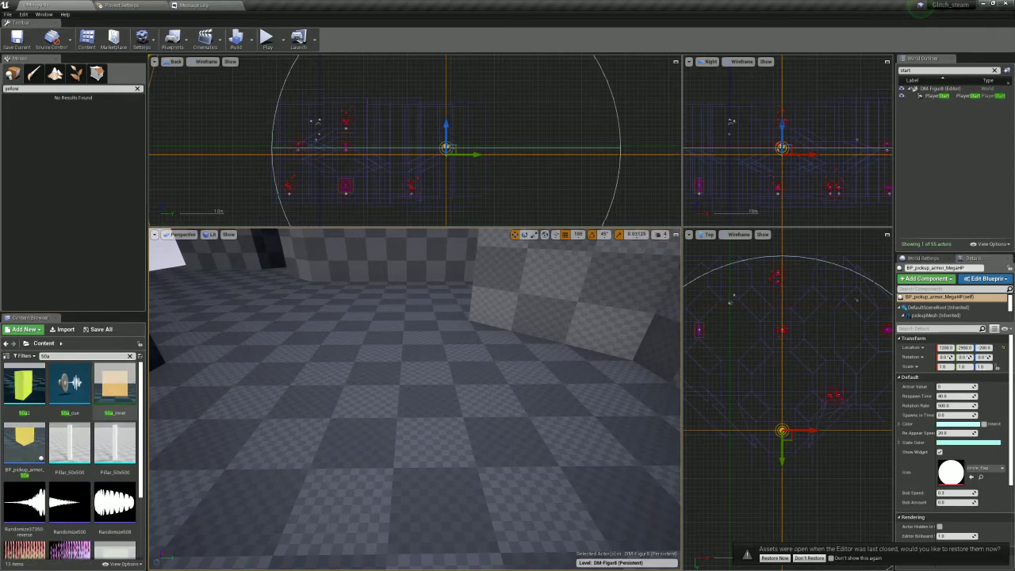
left_click_drag(25, 436, 378, 340)
key("f")
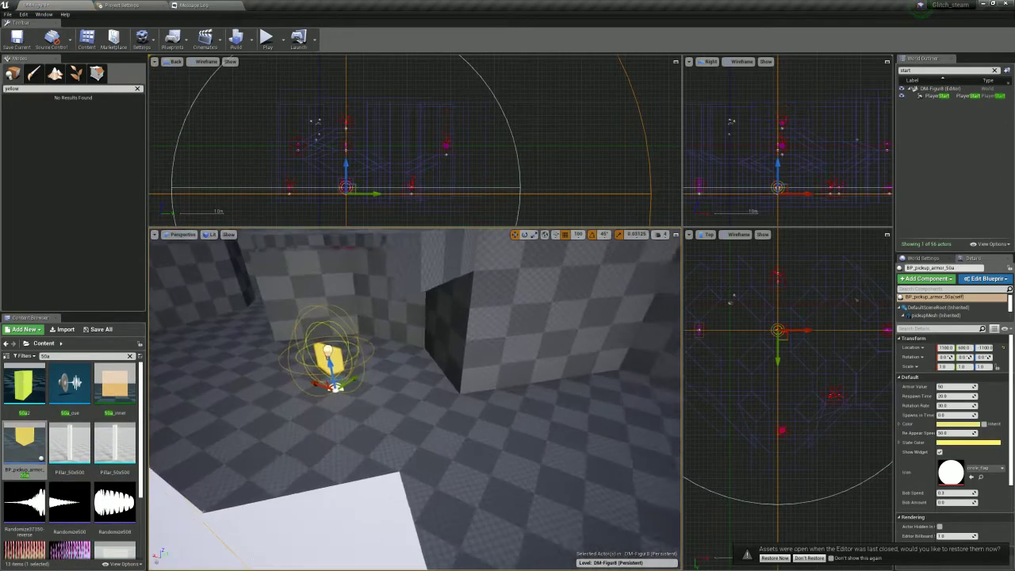
left_click_drag(322, 384, 344, 388)
right_click_drag(344, 389, 318, 389)
left_click_drag(468, 389, 418, 389)
right_click_drag(418, 389, 452, 392)
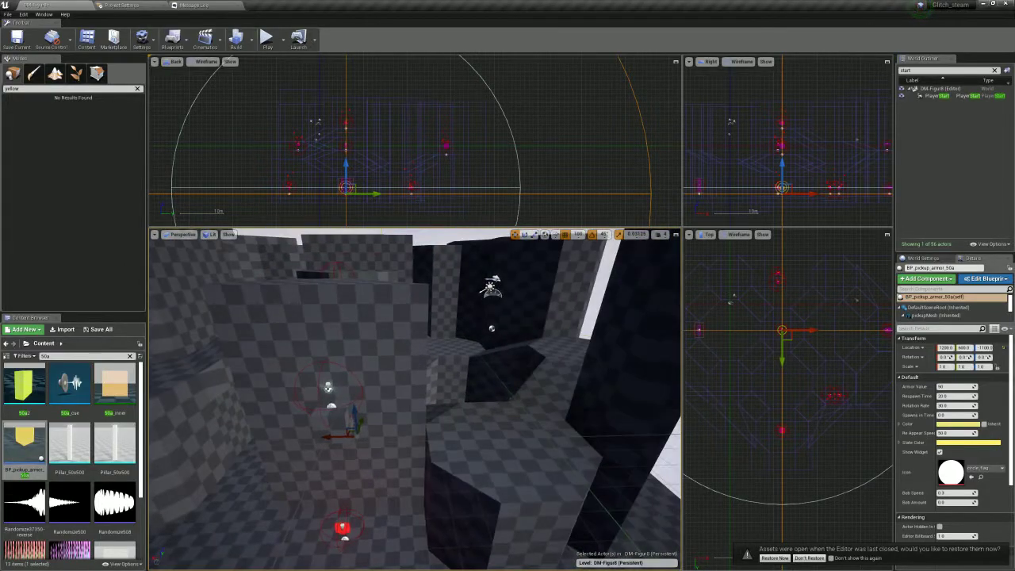
Reposition the medium health pickup and duplicate it, leaving the copy at X 100, Y -600
left_click(328, 390)
left_click_drag(308, 409, 505, 405)
right_click_drag(428, 426, 500, 416)
left_click_drag(518, 389, 543, 402)
right_click_drag(543, 402, 444, 400)
left_click_drag(413, 354, 373, 353, "alt")
right_click_drag(373, 353, 444, 313)
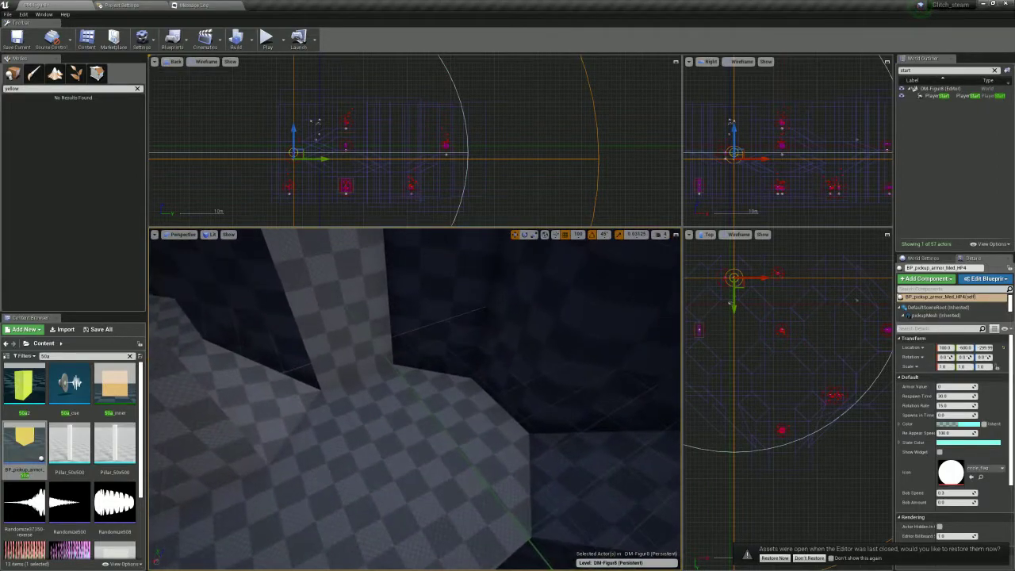
Place a BP_pickup_weapon_nailer pickup on the ledge at X 0, Y 1800
type("nail")
left_click_drag(52, 123, 401, 439)
right_click_drag(401, 439, 348, 421)
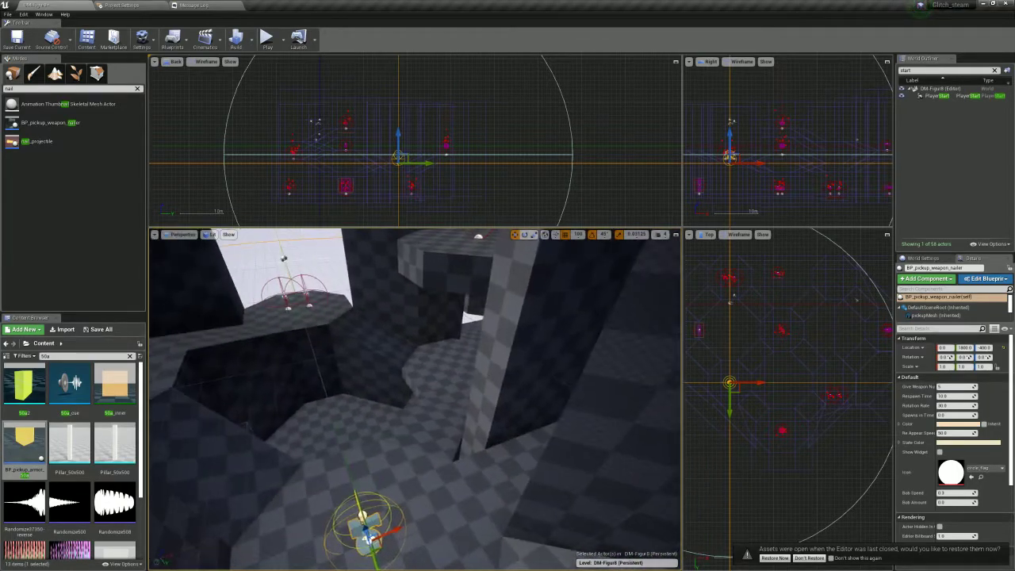
right_click_drag(396, 396, 377, 432)
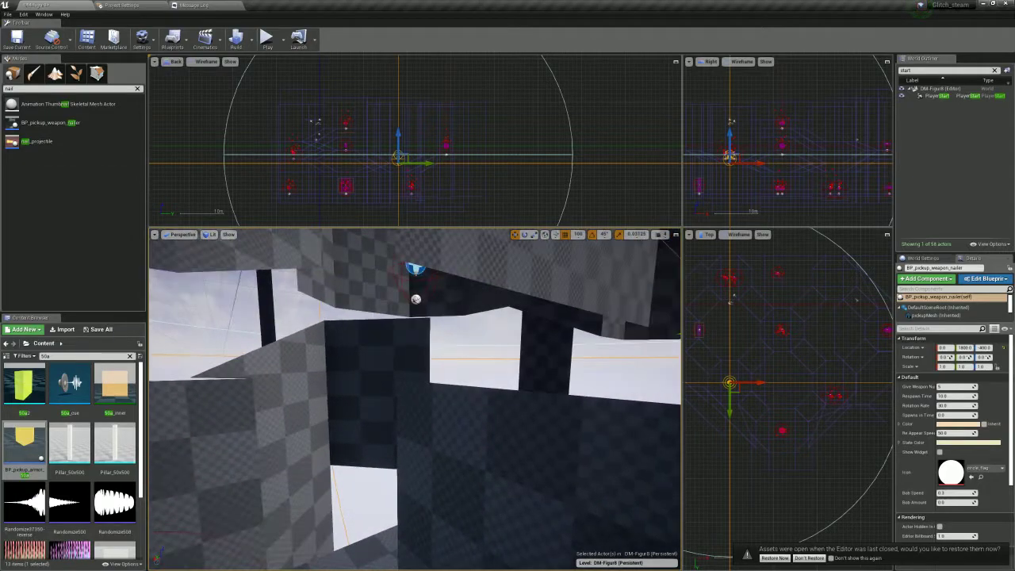
Extend the sloped box brush at X 1800, Y 2100 downward by lowering its bottom vertices in geometry editing
left_click(432, 313)
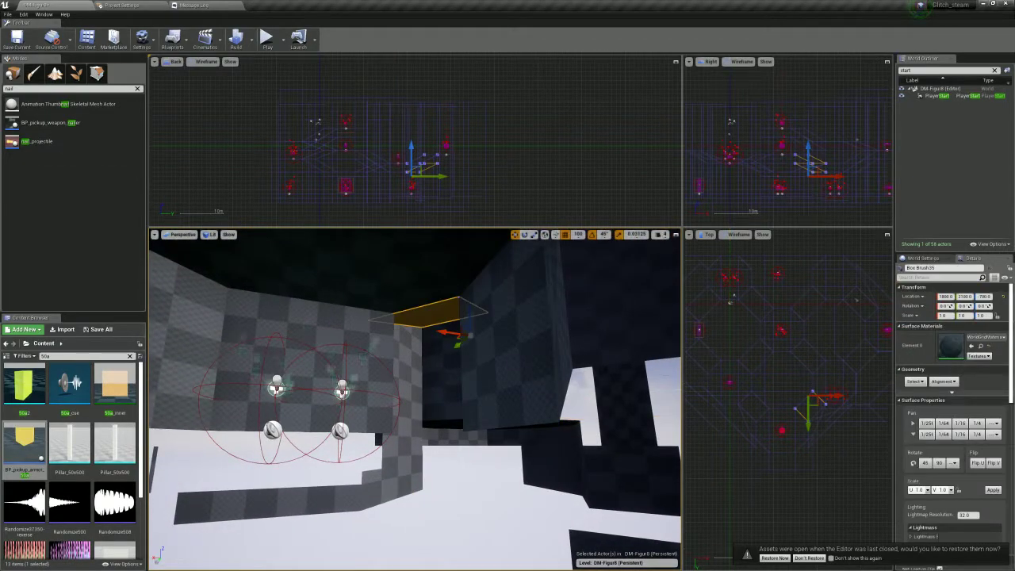
left_click(96, 73)
left_click(406, 171)
mouse_move(415, 399)
right_mouse_down()
mouse_move(396, 420)
mouse_move(405, 388)
mouse_move(428, 444)
mouse_move(348, 420)
right_mouse_up()
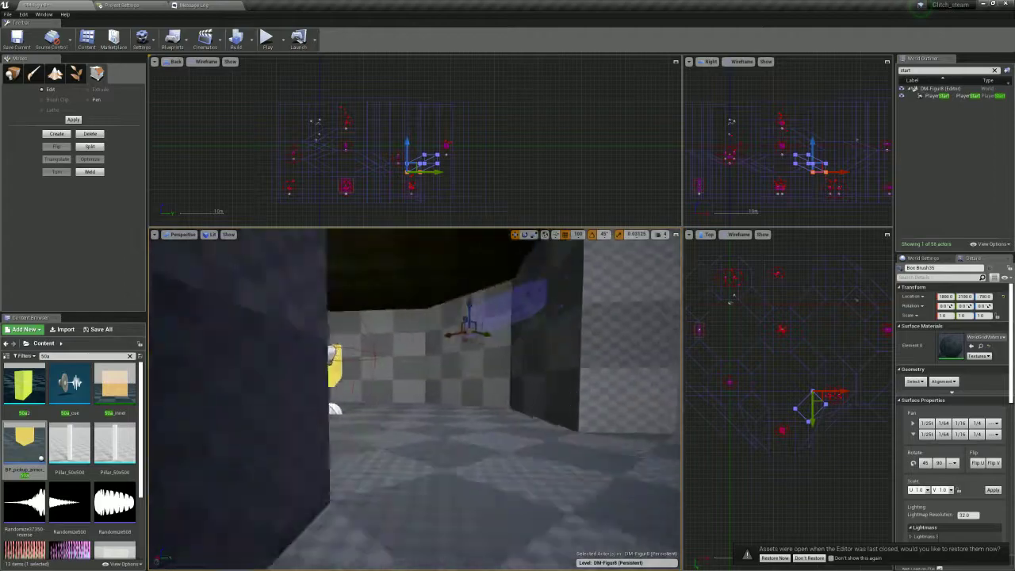
left_click(450, 169)
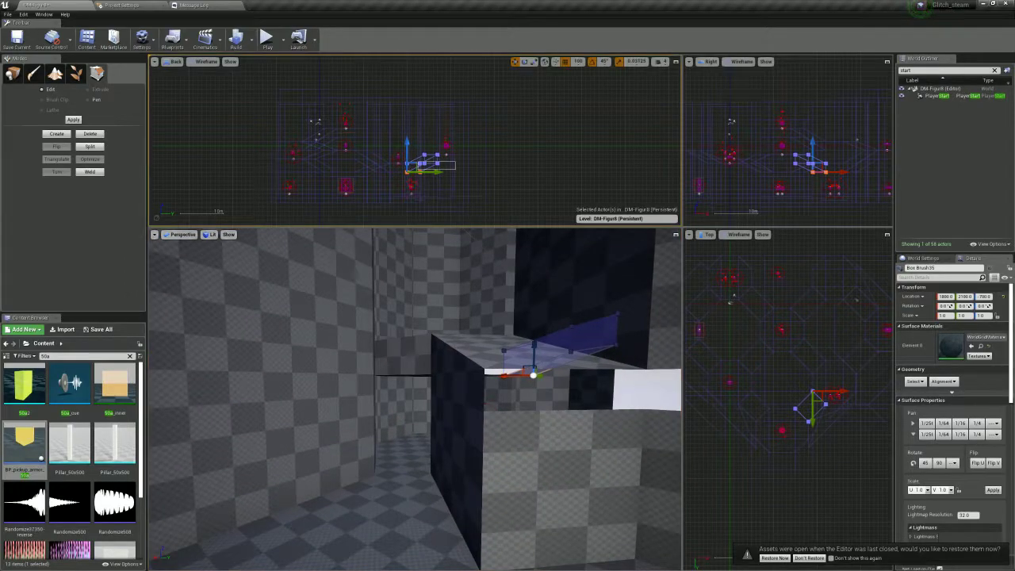
left_click(437, 148)
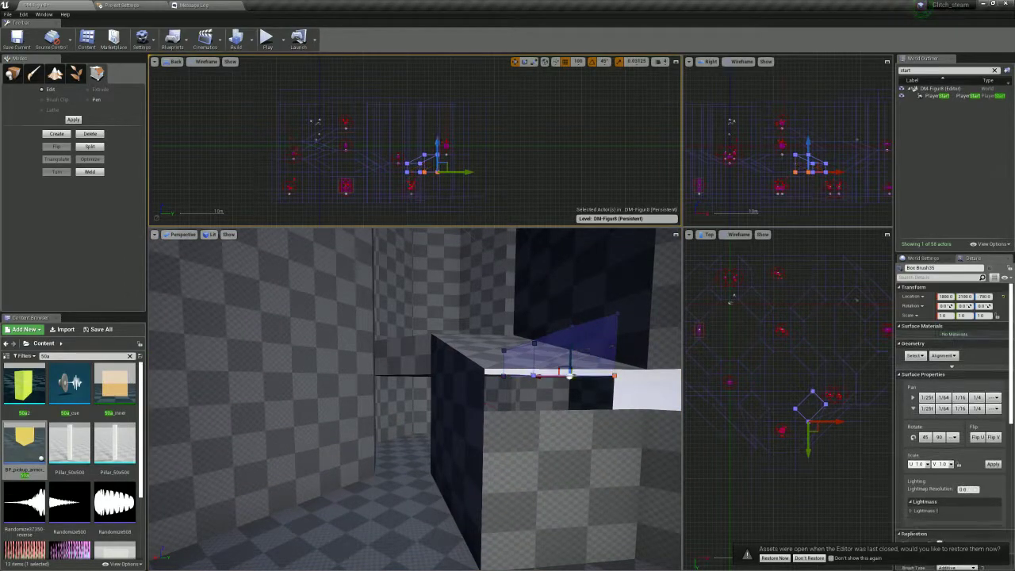
left_click_drag(407, 147, 407, 185)
right_click_drag(416, 317, 432, 372)
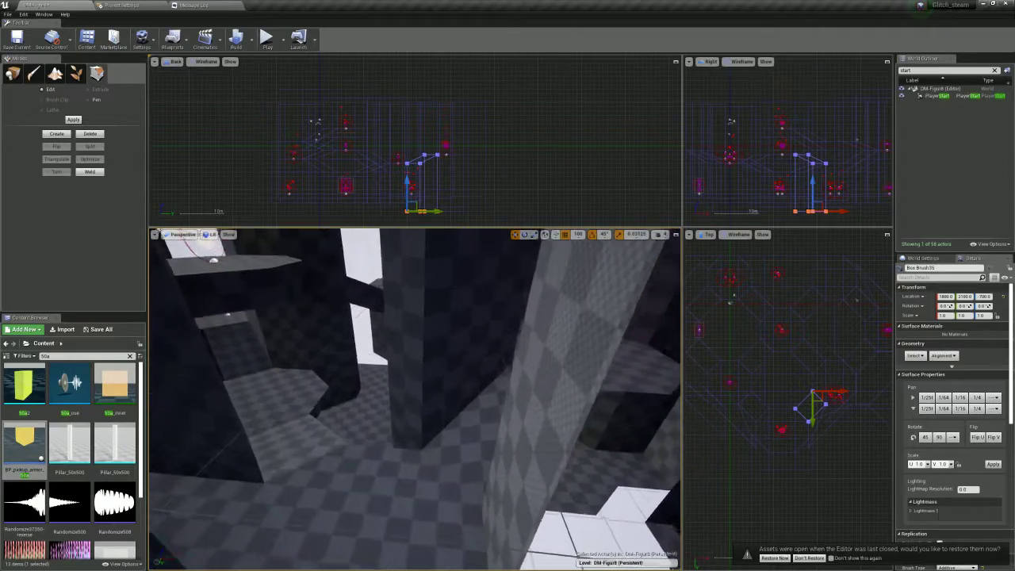
Shift the two corner vertices on the long flat side of the pillar brush at X 2500, Y 600 to narrow its chamfers
left_click(463, 333)
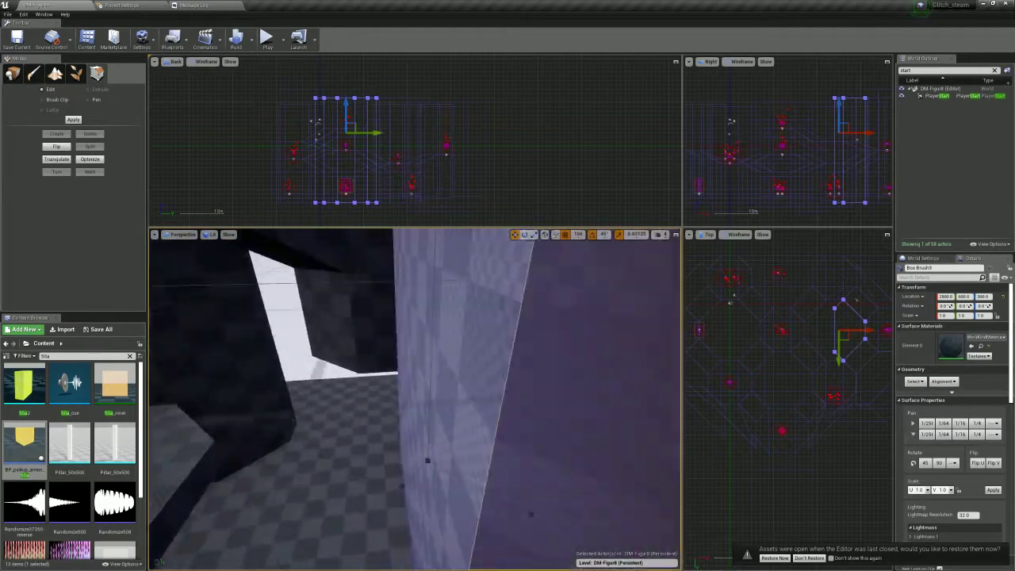
scroll(796, 343, "up", 6)
right_click_drag(795, 343, 710, 323)
left_click(796, 342)
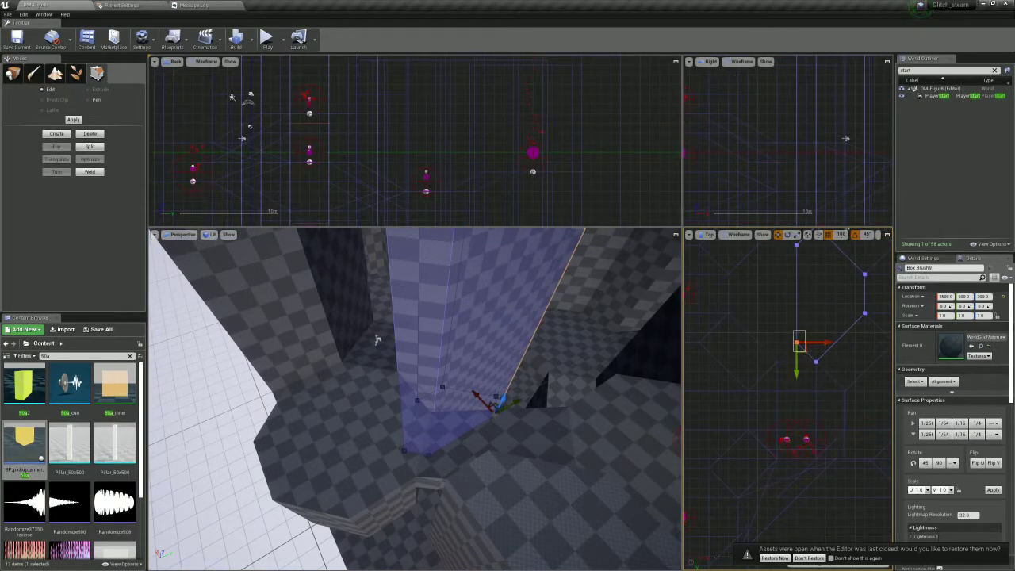
left_click_drag(798, 344, 808, 354)
right_click_drag(808, 353, 821, 427)
left_click(808, 319)
left_click_drag(809, 319, 819, 309)
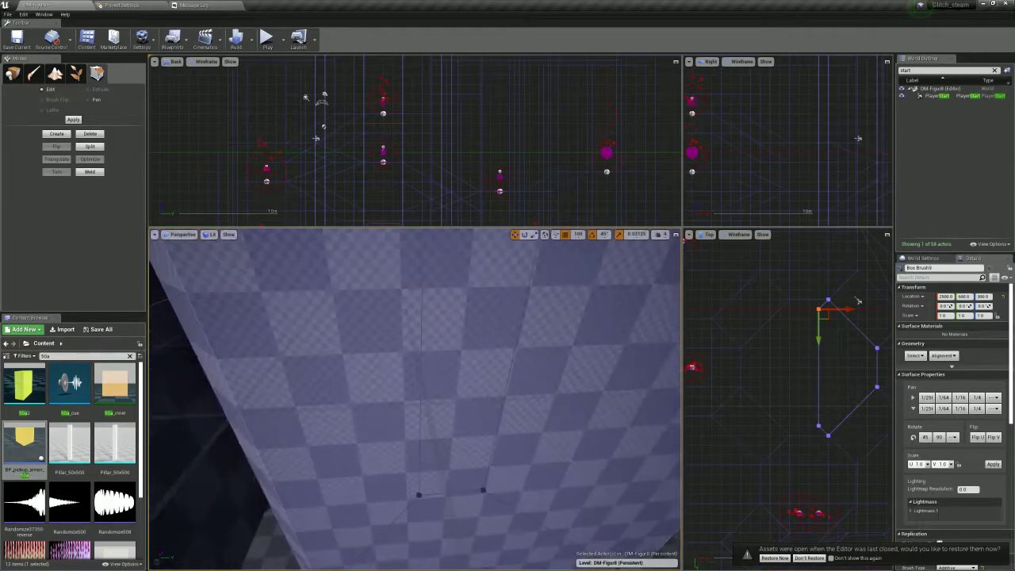
Raise the pillar's bottom vertices to shorten it from below and make a full-height copy of the brush in place
mouse_move(415, 398)
right_mouse_down()
mouse_move(634, 392)
mouse_move(507, 421)
mouse_move(578, 432)
mouse_move(583, 468)
mouse_move(599, 404)
mouse_move(650, 400)
mouse_move(571, 400)
mouse_move(555, 397)
mouse_move(555, 380)
right_mouse_up()
scroll(384, 162, "down", 5)
right_click_drag(458, 181, 444, 93)
left_click_drag(432, 119, 309, 155)
mouse_move(397, 380)
right_mouse_down()
mouse_move(341, 373)
mouse_move(376, 381)
right_mouse_up()
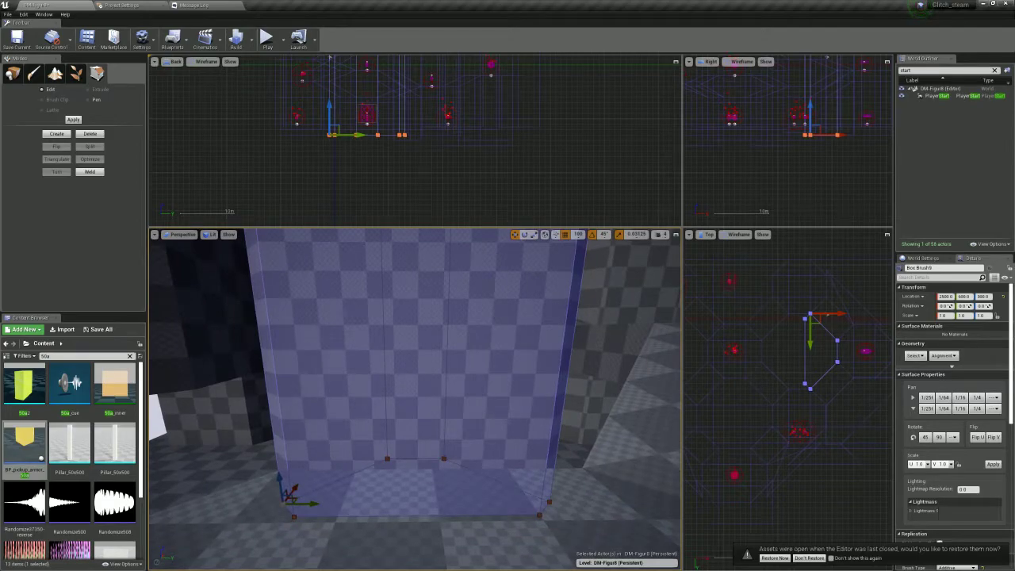
left_click_drag(279, 480, 323, 328)
key("ctrl+z")
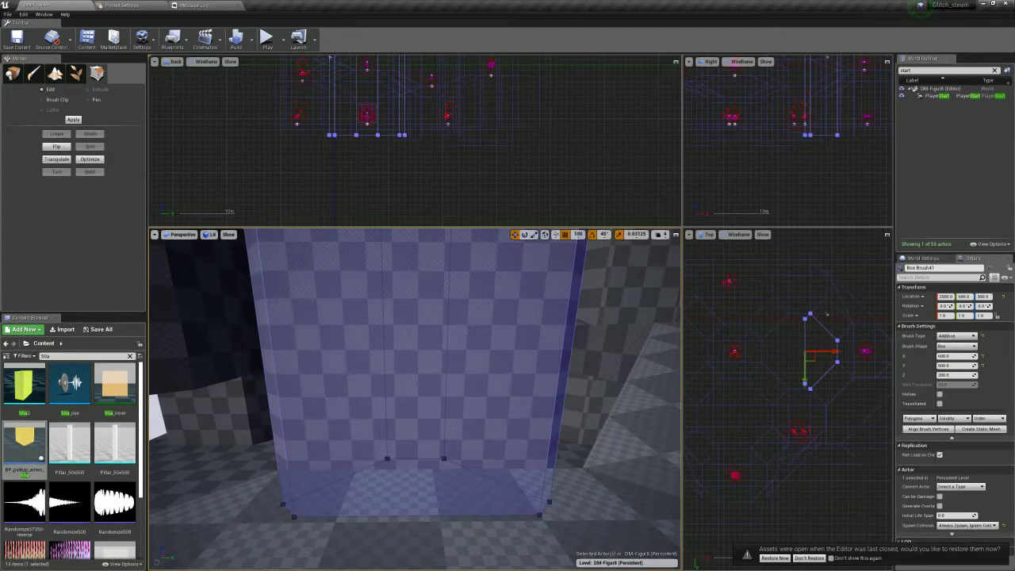
Lower the copied brush's top vertices so that it forms only the base of the pillar
scroll(441, 165, "down", 5)
mouse_move(448, 122)
left_mouse_down()
mouse_move(365, 65)
mouse_move(381, 117)
left_mouse_up()
scroll(783, 406, "up", 4)
scroll(802, 414, "up", 5)
Pull the base brush's flat-side and end corner vertices inward at both ends to make it narrower than the pillar above
mouse_move(799, 412)
left_mouse_down()
mouse_move(847, 363)
mouse_move(831, 363)
left_mouse_up()
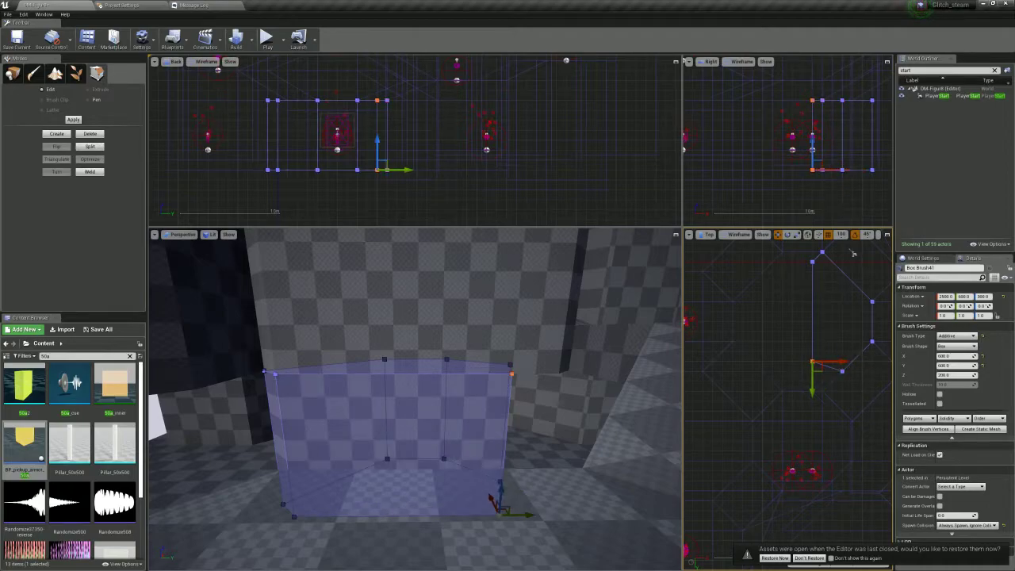
left_click(811, 261)
left_click_drag(812, 279, 812, 300)
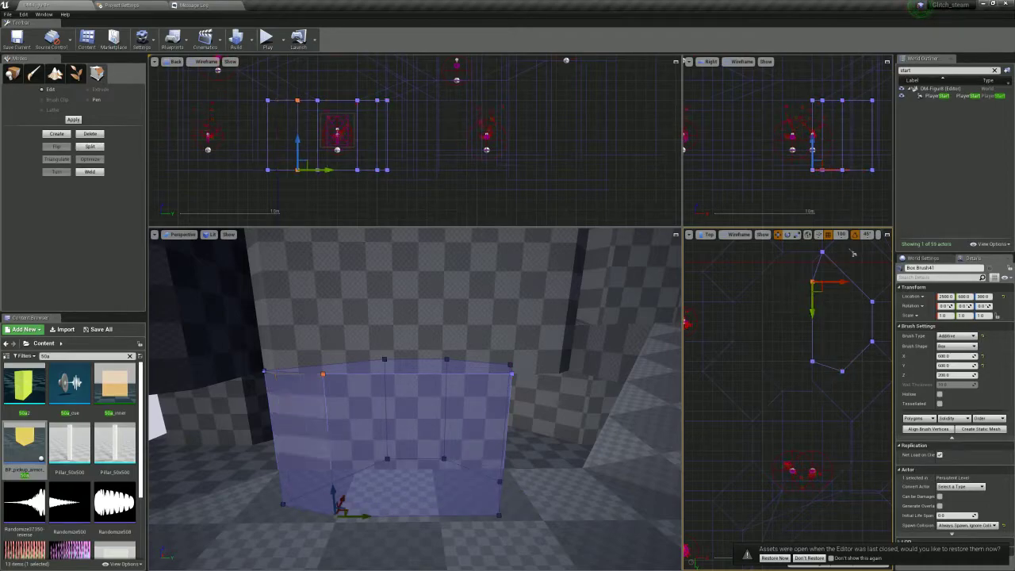
left_click_drag(814, 247, 839, 268)
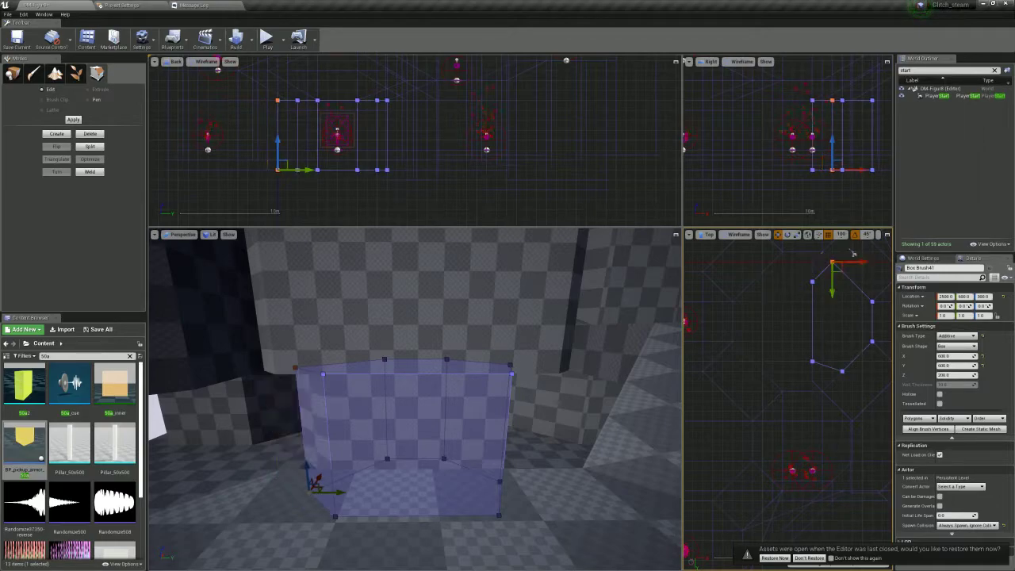
mouse_move(796, 345)
left_mouse_down()
mouse_move(822, 374)
mouse_move(813, 378)
left_mouse_up()
right_click_drag(834, 309, 762, 372)
scroll(746, 414, "up", 4)
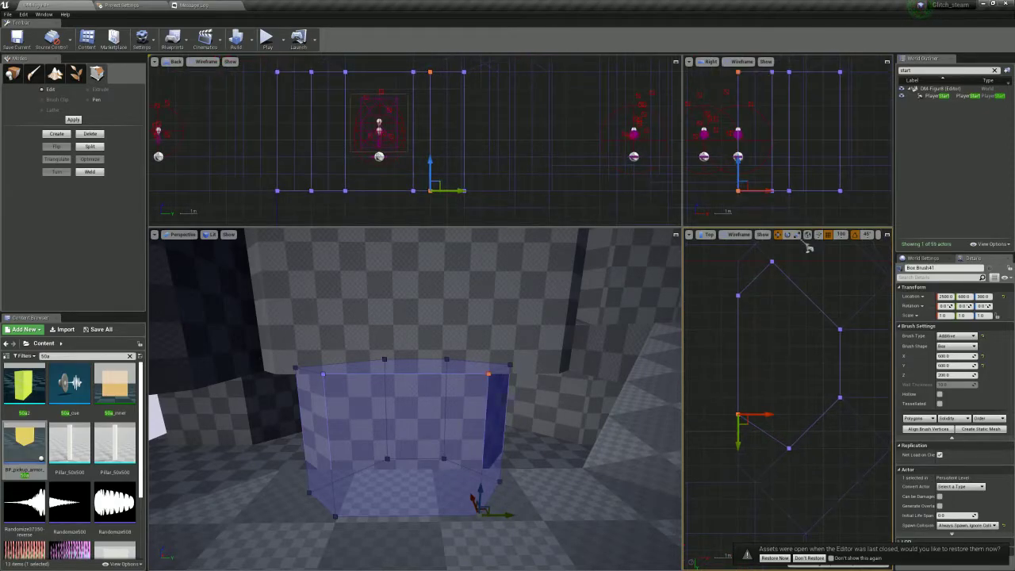
mouse_move(738, 435)
left_mouse_down()
mouse_move(738, 452)
mouse_move(744, 419)
left_mouse_up()
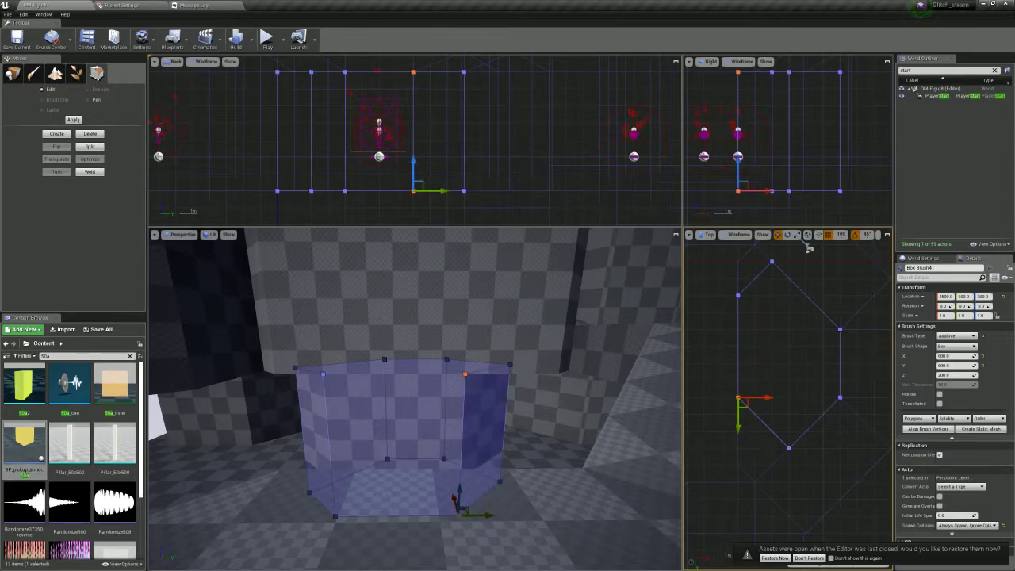
Move the base brush's negative-Y end and adjoining flat-side corner inward to mirror the taper of the opposite end
left_click(738, 296)
left_click_drag(738, 326, 738, 343)
left_click(771, 262)
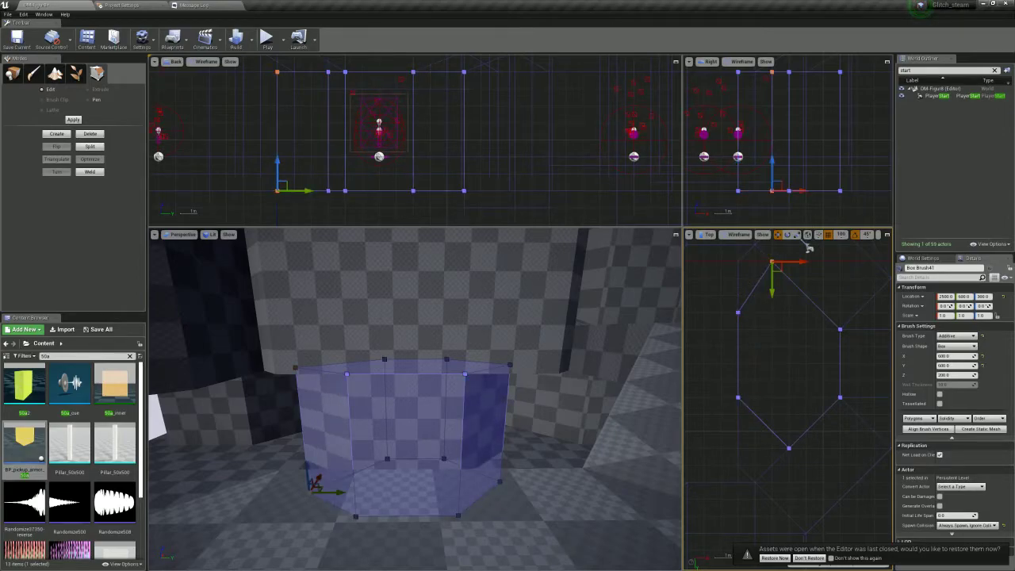
mouse_move(780, 268)
left_mouse_down()
mouse_move(795, 283)
mouse_move(788, 273)
left_mouse_up()
right_click_drag(807, 248, 844, 307)
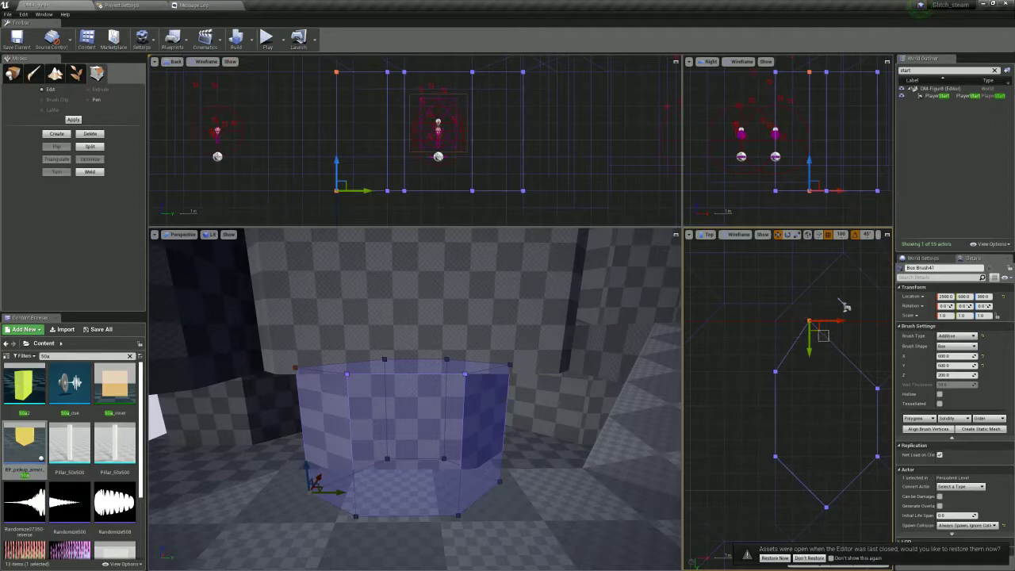
left_click_drag(822, 331, 833, 345)
left_click_drag(736, 355, 777, 410)
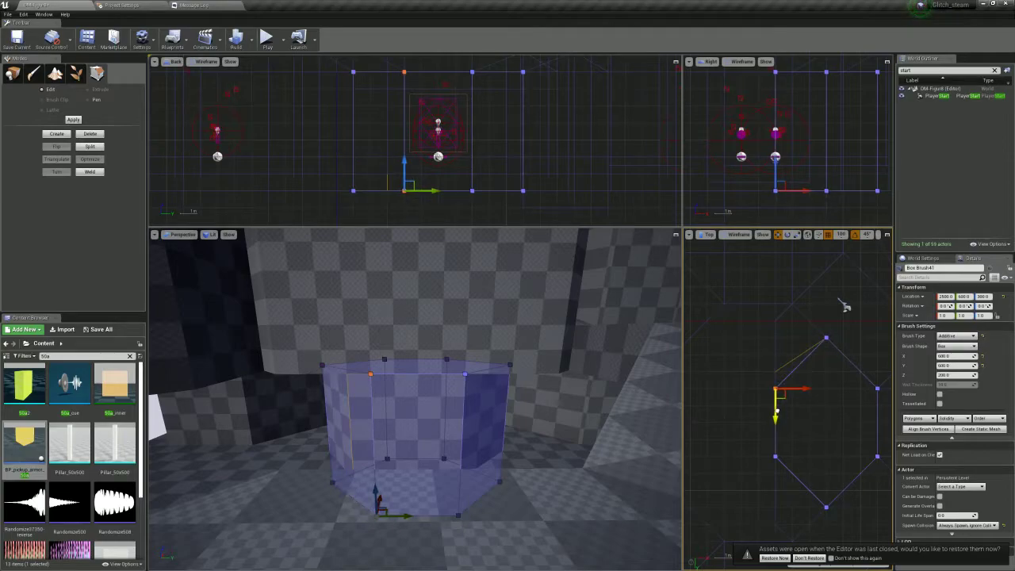
Select the hanging octagonal wall brush and lower its bottom vertices to extend it downward
key("a")
mouse_move(554, 389)
right_mouse_down()
mouse_move(673, 356)
mouse_move(642, 374)
mouse_move(634, 396)
mouse_move(674, 389)
mouse_move(622, 400)
mouse_move(666, 406)
mouse_move(638, 377)
mouse_move(662, 375)
mouse_move(639, 379)
mouse_move(650, 398)
mouse_move(631, 385)
mouse_move(642, 377)
right_mouse_up()
key("w")
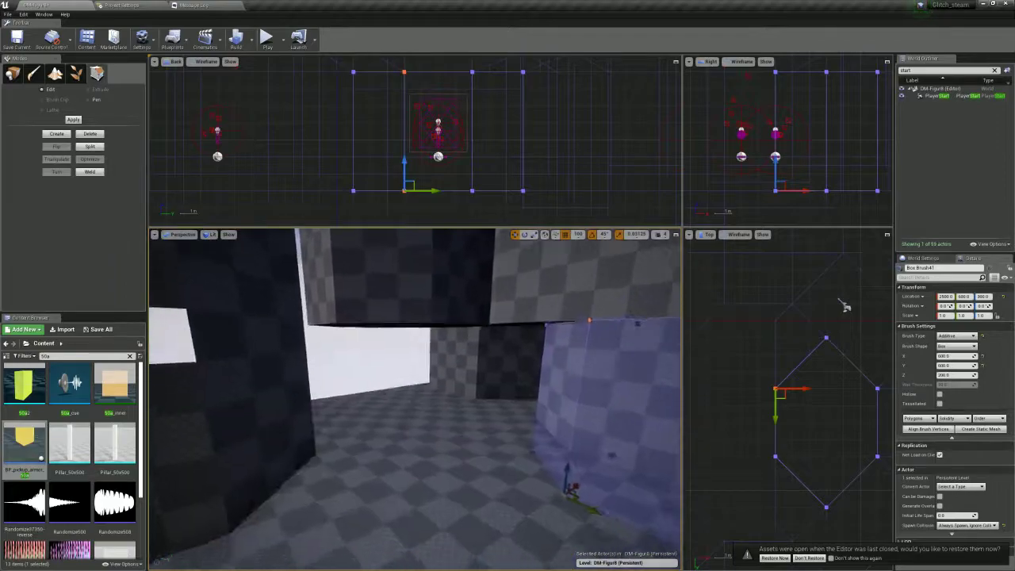
left_click(445, 297)
right_click_drag(320, 109, 423, 164)
left_click_drag(424, 165, 236, 99)
right_click_drag(348, 317, 352, 316)
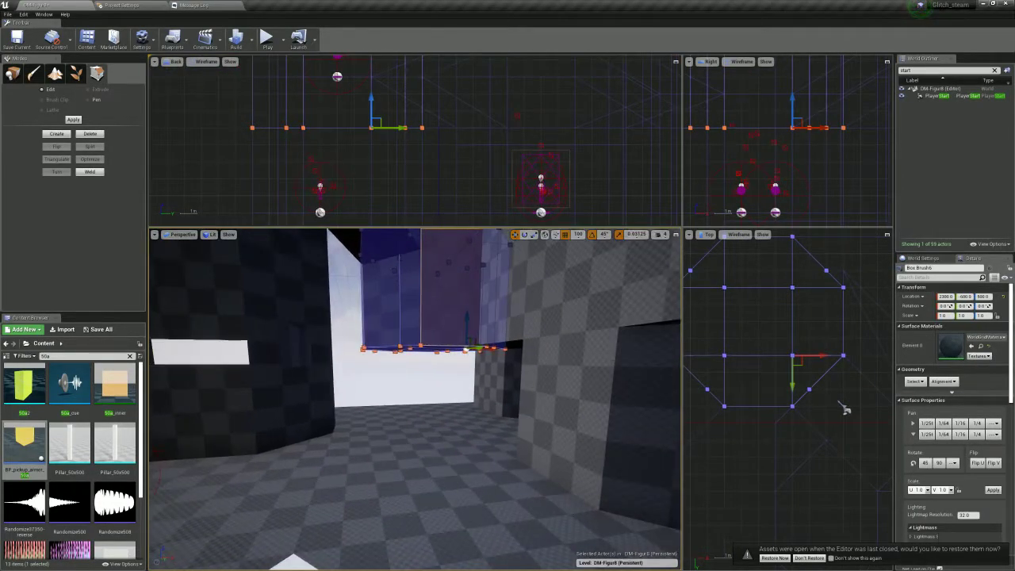
left_click_drag(467, 327, 467, 414)
mouse_move(467, 413)
right_mouse_down()
mouse_move(466, 436)
mouse_move(440, 396)
right_mouse_up()
Select the pillar brush beside the raised ledge and raise its bottom vertices to shorten it from below
left_click(456, 396)
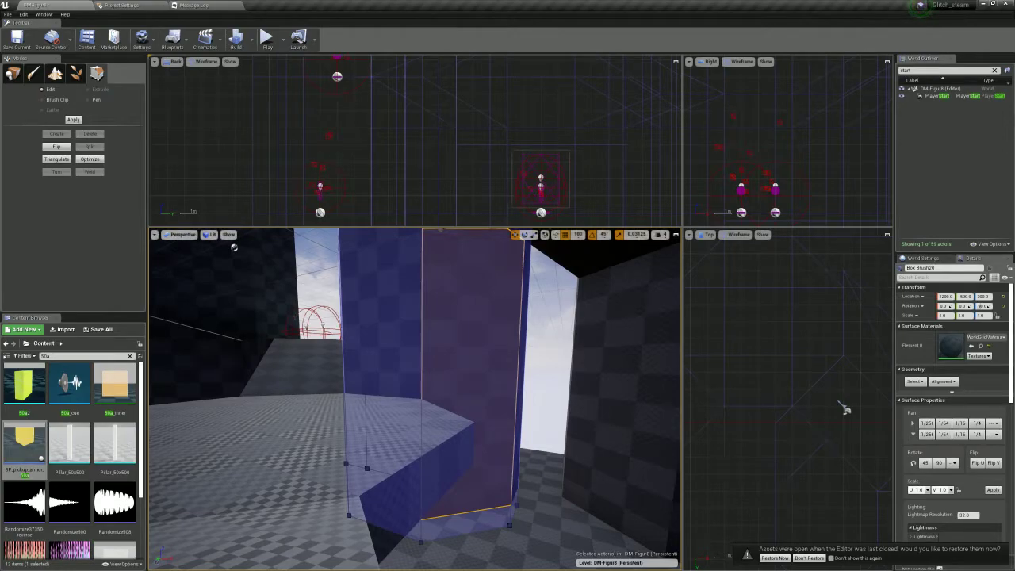
scroll(466, 139, "down", 5)
right_click_drag(473, 161, 478, 199)
mouse_move(467, 333)
right_mouse_down()
mouse_move(478, 337)
mouse_move(372, 333)
mouse_move(397, 358)
mouse_move(365, 377)
mouse_move(401, 364)
right_mouse_up()
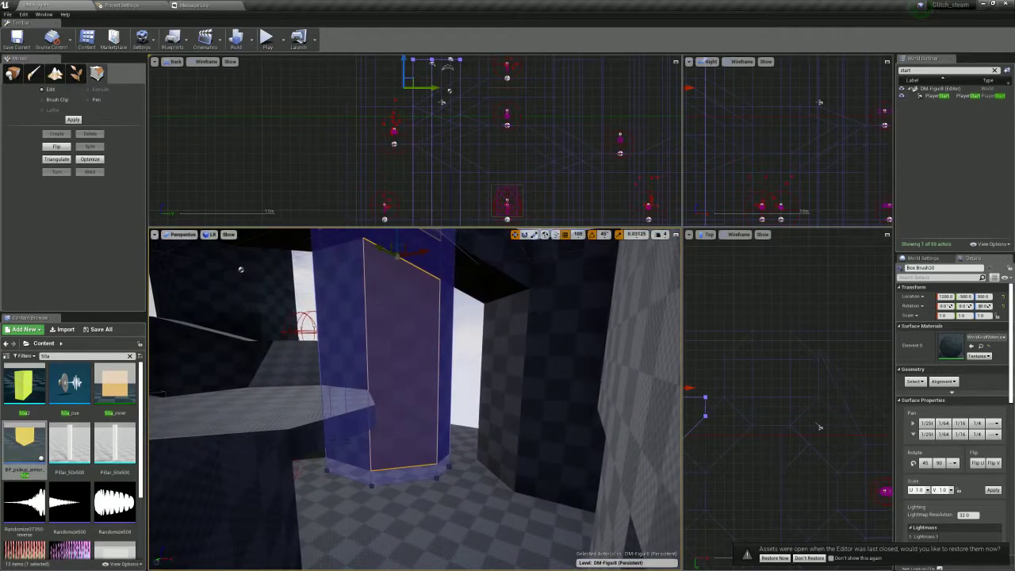
scroll(512, 141, "down", 4)
right_click_drag(512, 159, 508, 113)
left_click_drag(431, 135, 495, 163)
left_click_drag(437, 454, 438, 416)
mouse_move(412, 396)
right_mouse_down()
mouse_move(388, 392)
mouse_move(400, 390)
right_mouse_up()
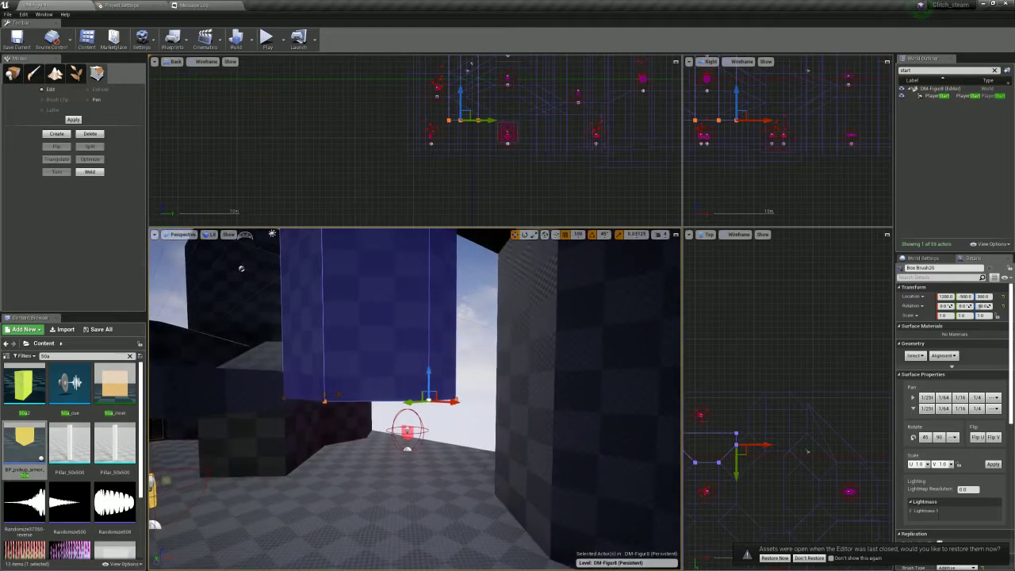
Paste a full-height copy of the pillar in place and lower its top vertices so it forms only the base
key("ctrl+v")
right_click_drag(476, 119, 486, 190)
left_click_drag(445, 102, 502, 132)
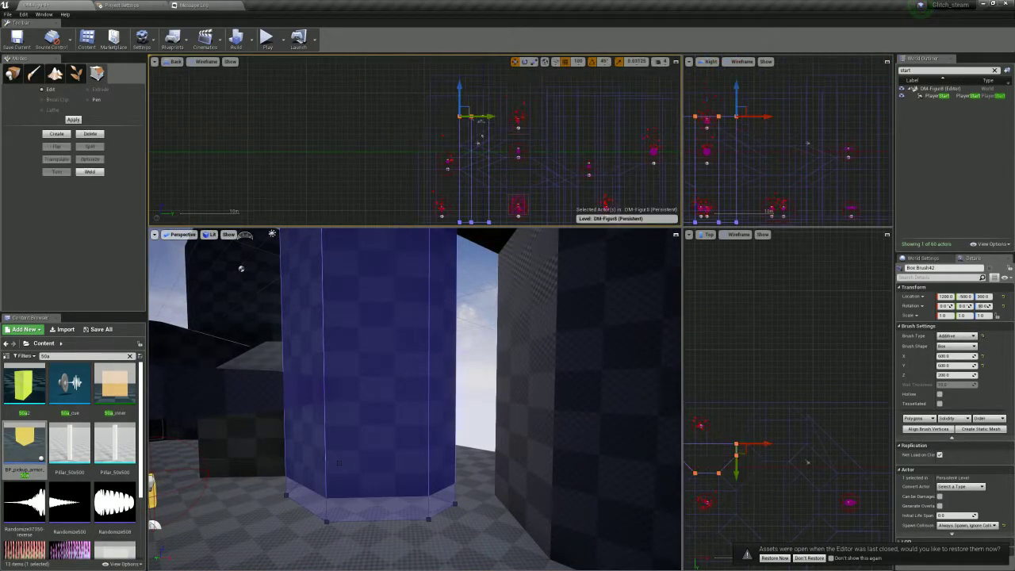
right_click_drag(444, 364, 445, 317)
left_click_drag(449, 296, 461, 480)
right_click_drag(461, 480, 456, 531)
left_click_drag(496, 271, 496, 307)
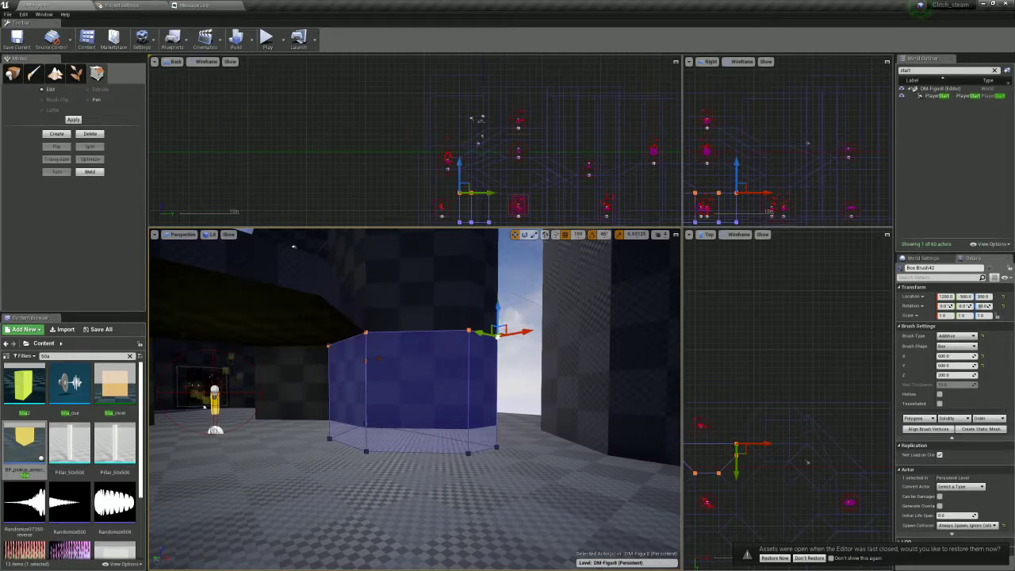
Pull the base brush's positive-X end vertices inward and shift the adjoining end corner in the positive Y direction
right_click_drag(741, 444, 812, 459)
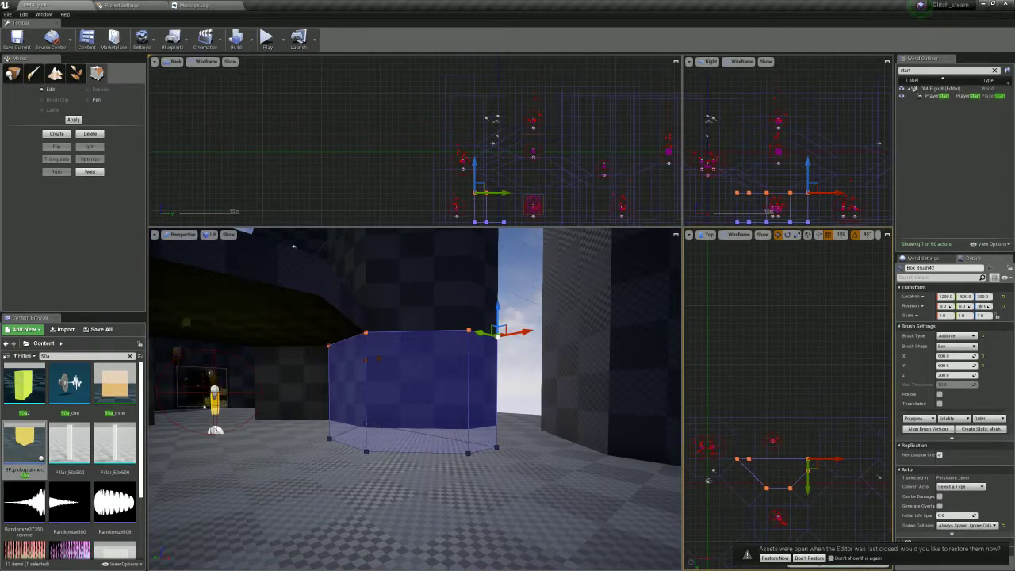
scroll(820, 489, "up", 4)
left_click_drag(826, 480, 779, 413, "ctrl+alt")
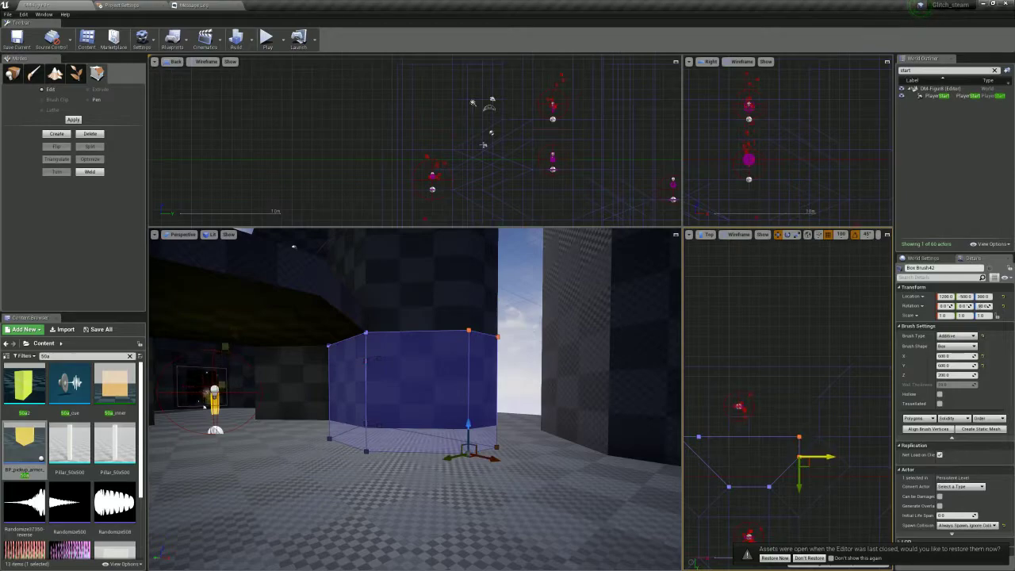
left_click_drag(822, 458, 812, 460)
key("w")
right_click_drag(555, 420, 617, 497)
left_click_drag(812, 457, 778, 504)
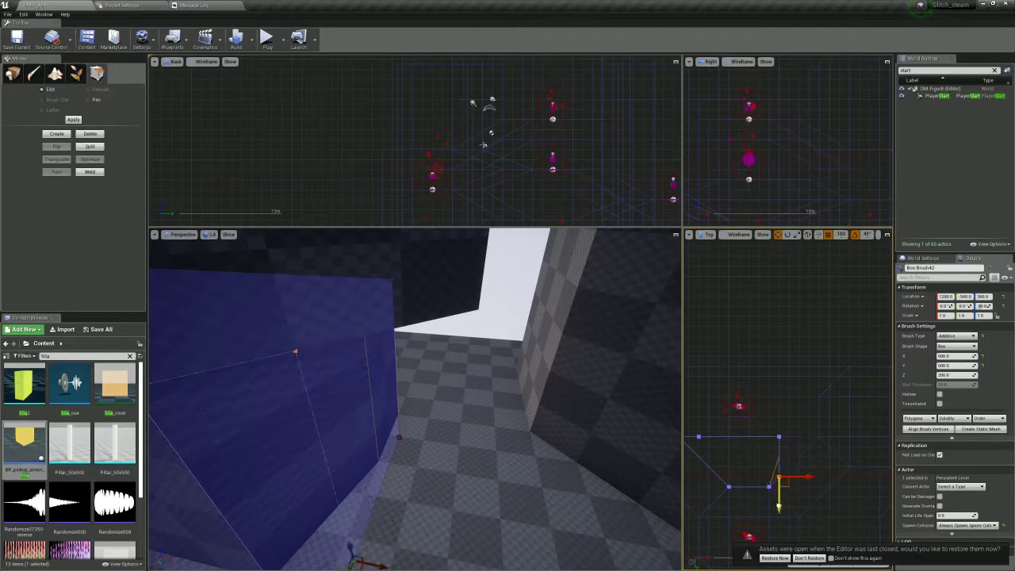
Select the upper pillar brush and move its flat-side vertices outward in the negative Y direction
key("s")
mouse_move(554, 404)
right_mouse_down()
mouse_move(372, 341)
mouse_move(361, 348)
mouse_move(379, 339)
mouse_move(420, 352)
mouse_move(415, 360)
right_mouse_up()
left_click(491, 341)
left_click(420, 361)
left_click_drag(410, 360, 424, 361)
left_click(392, 337)
scroll(779, 476, "up", 3)
left_click_drag(845, 408, 685, 428)
left_click_drag(882, 475, 882, 463)
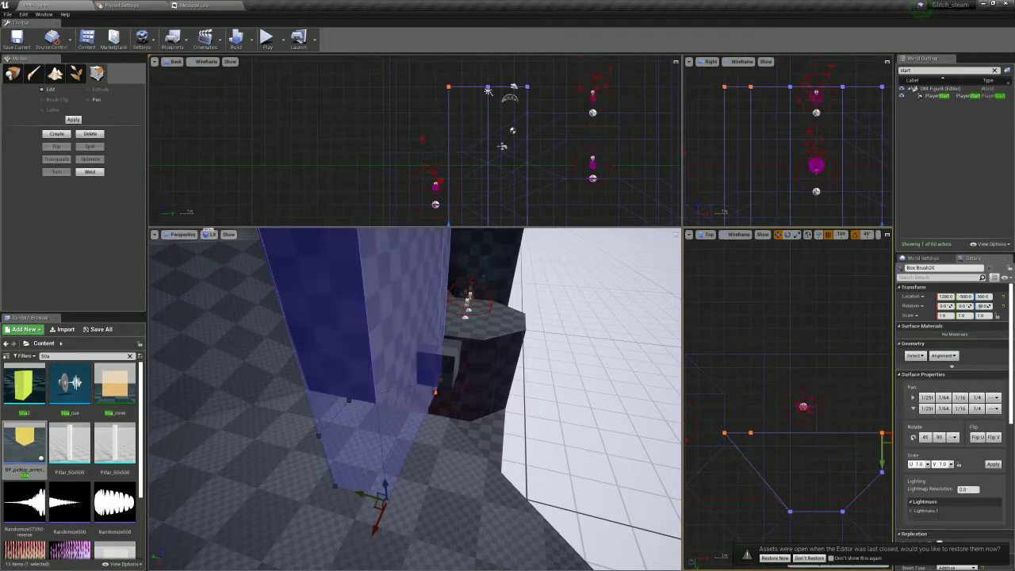
Adjust the corner vertices at the ends of the upper pillar's flat side
mouse_move(720, 423)
left_mouse_down()
mouse_move(733, 441)
mouse_move(724, 474)
mouse_move(763, 436)
left_mouse_up()
mouse_move(579, 412)
right_mouse_down()
mouse_move(547, 357)
mouse_move(507, 345)
right_mouse_up()
right_click_drag(818, 479, 750, 471)
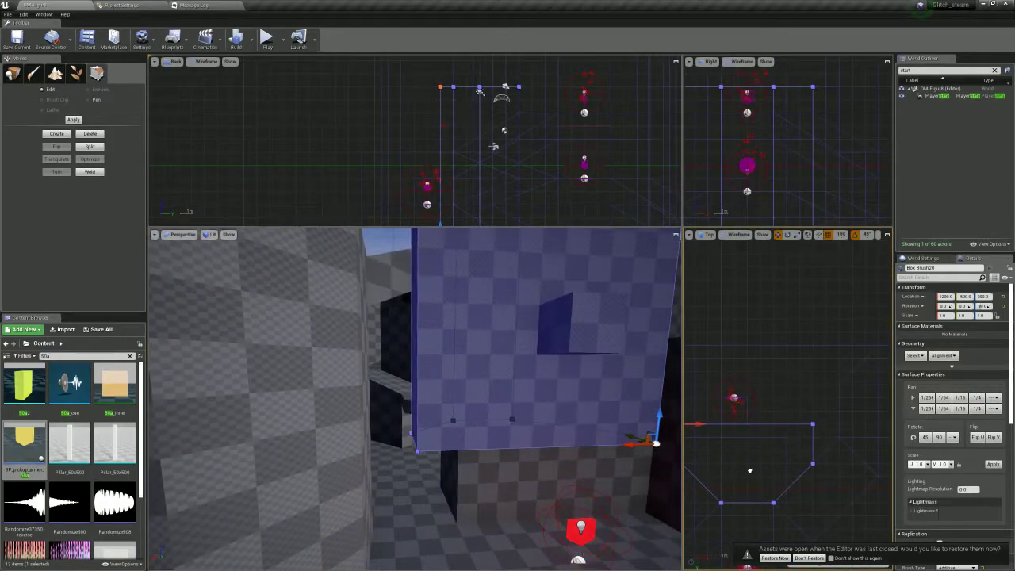
left_click_drag(789, 395, 846, 478)
mouse_move(547, 396)
right_mouse_down()
mouse_move(533, 380)
mouse_move(552, 453)
mouse_move(531, 444)
mouse_move(540, 395)
mouse_move(586, 420)
mouse_move(554, 420)
mouse_move(531, 381)
mouse_move(500, 380)
mouse_move(511, 377)
right_mouse_up()
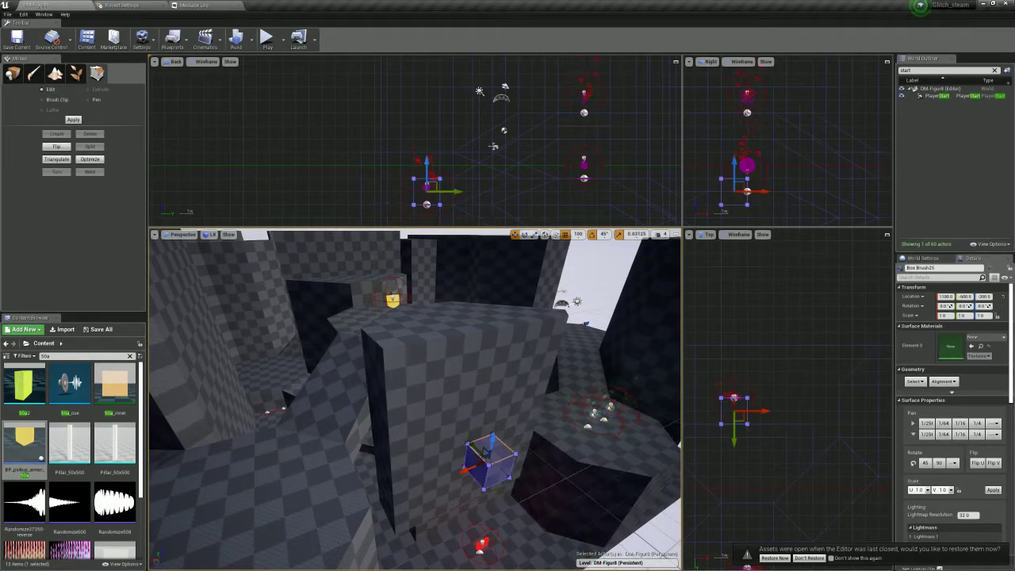
Duplicate the small cube brush in the wall and move the copy into the gap beside the wall's end
right_click_drag(349, 464, 349, 465)
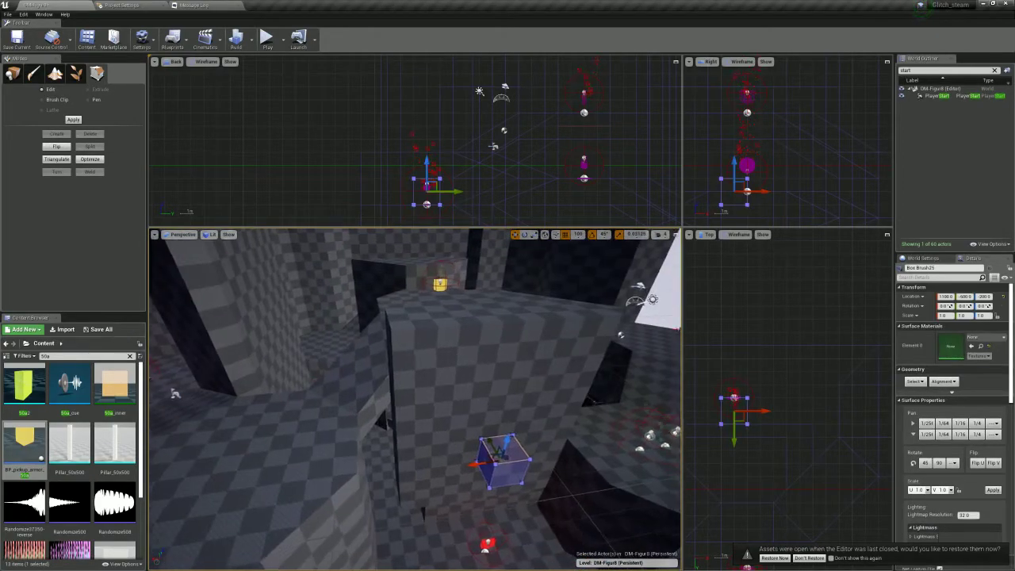
left_click_drag(366, 479, 361, 480)
right_click_drag(362, 480, 436, 503)
left_click_drag(382, 495, 344, 505)
left_click(346, 508)
left_click(382, 507)
right_click_drag(344, 505, 250, 434)
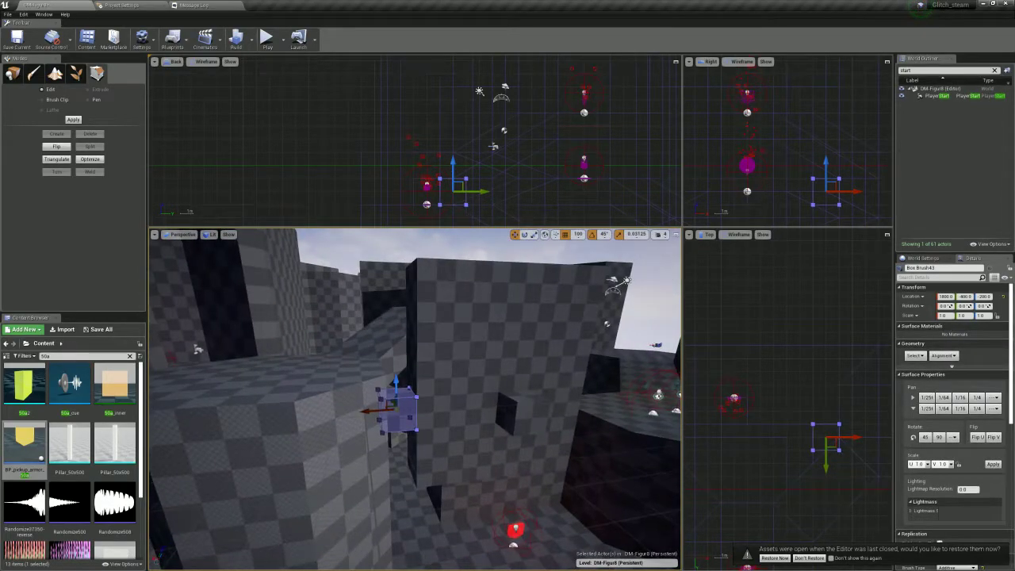
Split the copied cube's edges at their midpoints and cut off one vertical corner to make a diagonal side
scroll(846, 476, "up", 4)
left_click(399, 431)
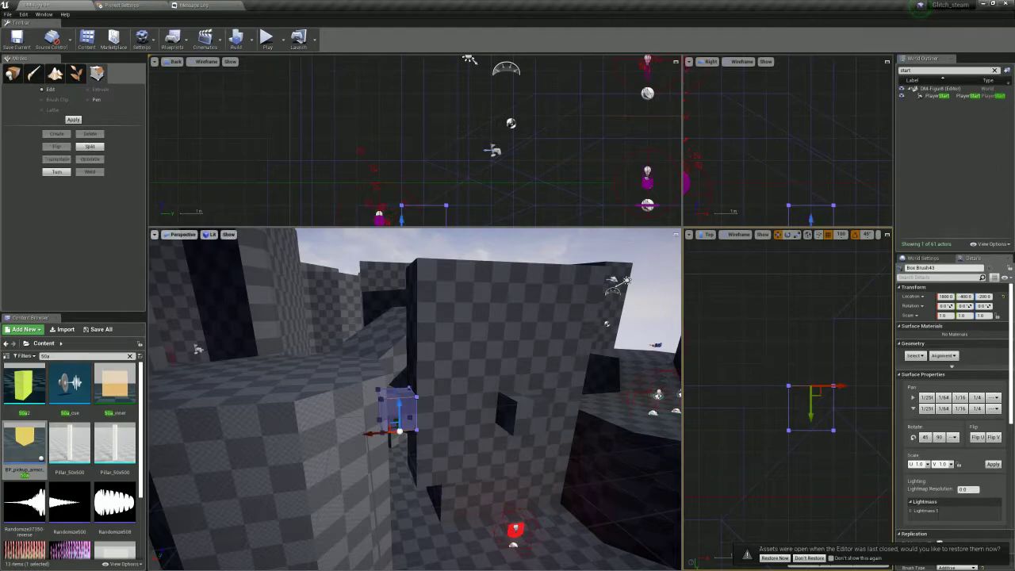
left_click(89, 146)
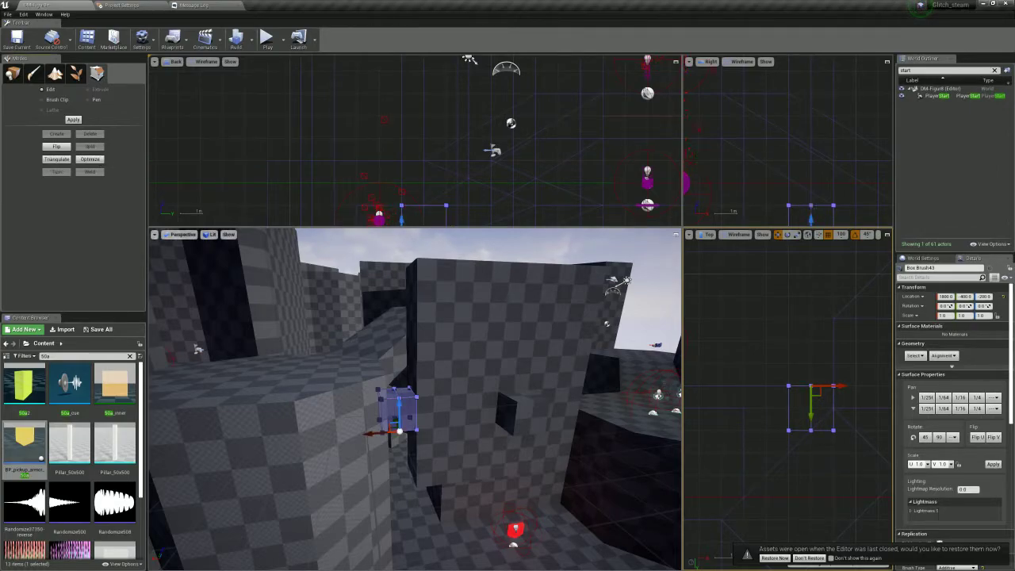
mouse_move(829, 406)
left_mouse_down("ctrl+alt")
mouse_move(868, 457)
mouse_move(834, 440)
left_mouse_up("ctrl+alt")
left_click_drag(769, 371, 801, 446, "ctrl+alt")
right_click_drag(571, 428, 570, 507)
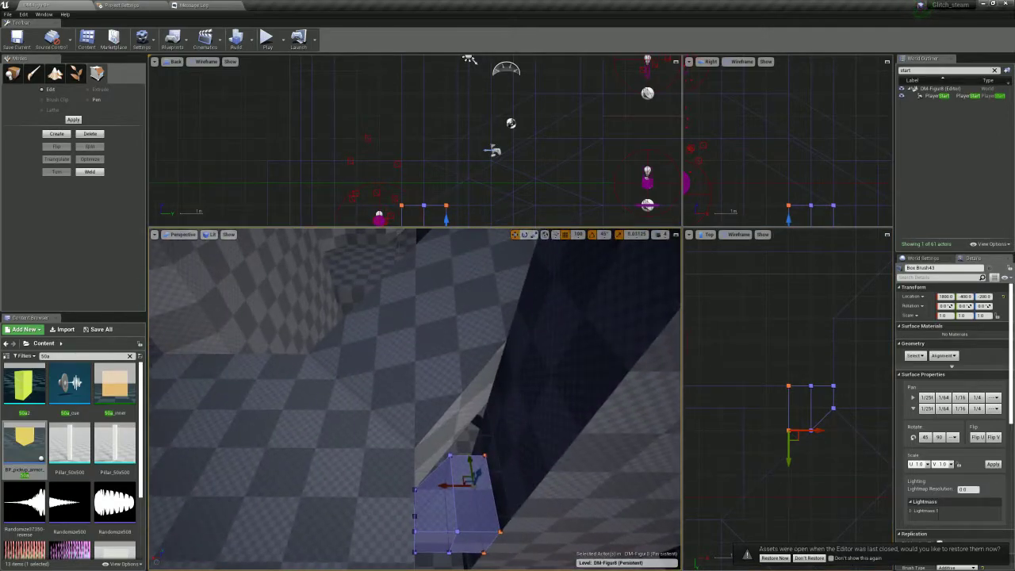
Raise the top vertices of the cut-corner cube to stretch it into a tall pillar
left_click_drag(367, 163, 536, 212, "ctrl+alt")
mouse_move(523, 380)
right_mouse_down()
mouse_move(515, 333)
mouse_move(475, 301)
right_mouse_up()
left_click_drag(437, 337, 440, 230)
mouse_move(439, 317)
right_mouse_down()
mouse_move(452, 285)
mouse_move(396, 349)
mouse_move(443, 349)
mouse_move(444, 397)
right_mouse_up()
left_click_drag(394, 417, 384, 339)
mouse_move(383, 340)
right_mouse_down()
mouse_move(404, 352)
mouse_move(385, 409)
right_mouse_up()
scroll(779, 422, "up", 3)
right_click_drag(845, 428, 781, 450)
left_click(794, 424)
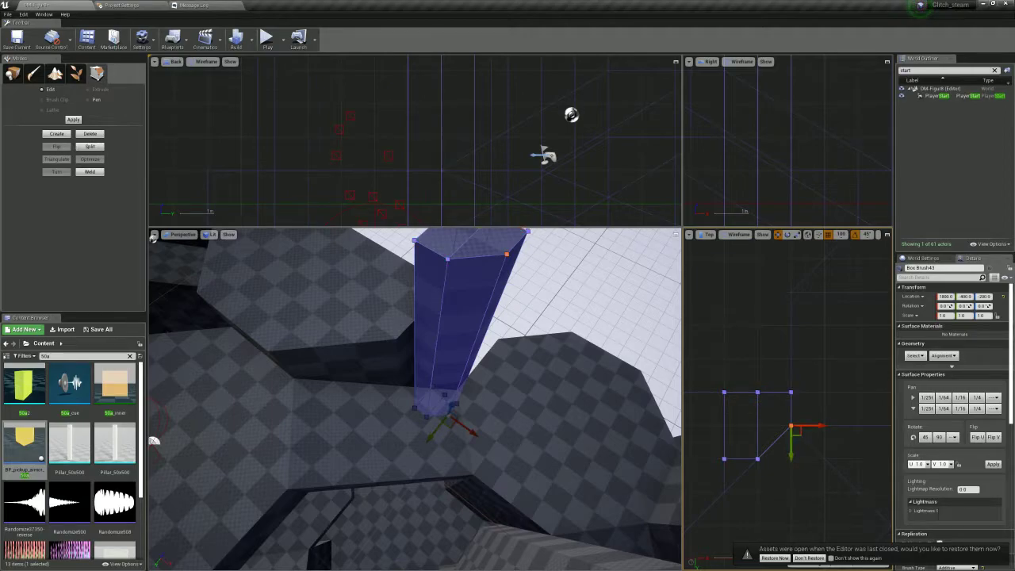
mouse_move(790, 426)
left_mouse_down()
mouse_move(795, 398)
mouse_move(842, 393)
left_mouse_up()
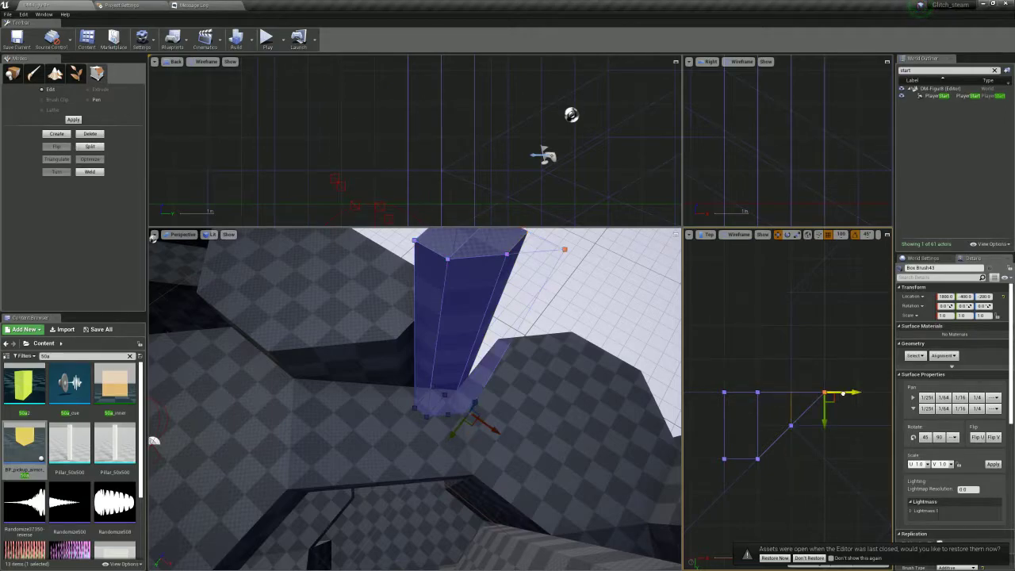
key("ctrl+z")
Move the new pillar's outer negative-X corner in the positive Y direction to lengthen its diagonal side
left_click(724, 458)
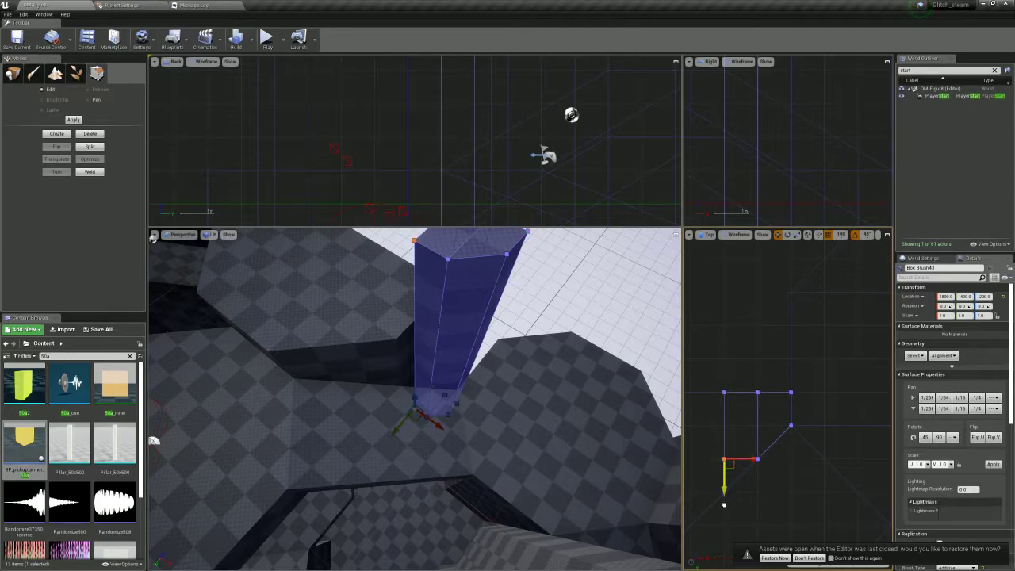
left_click_drag(723, 505, 723, 523)
mouse_move(507, 396)
right_mouse_down()
mouse_move(459, 348)
mouse_move(381, 357)
mouse_move(333, 285)
mouse_move(491, 302)
mouse_move(539, 294)
mouse_move(507, 341)
right_mouse_up()
key("w")
key("w")
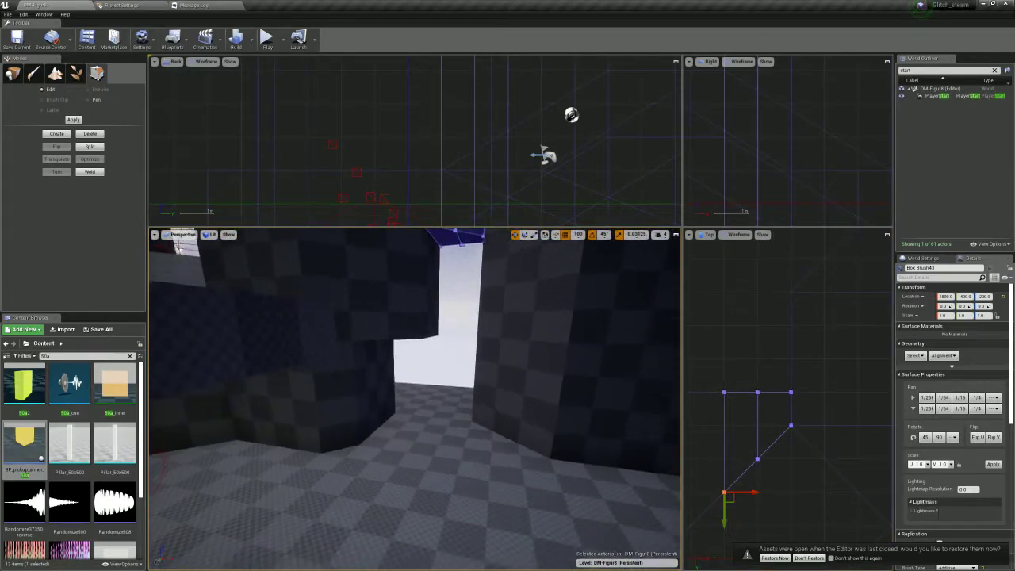
Lower the new pillar's bottom vertices to extend it downward
key("f")
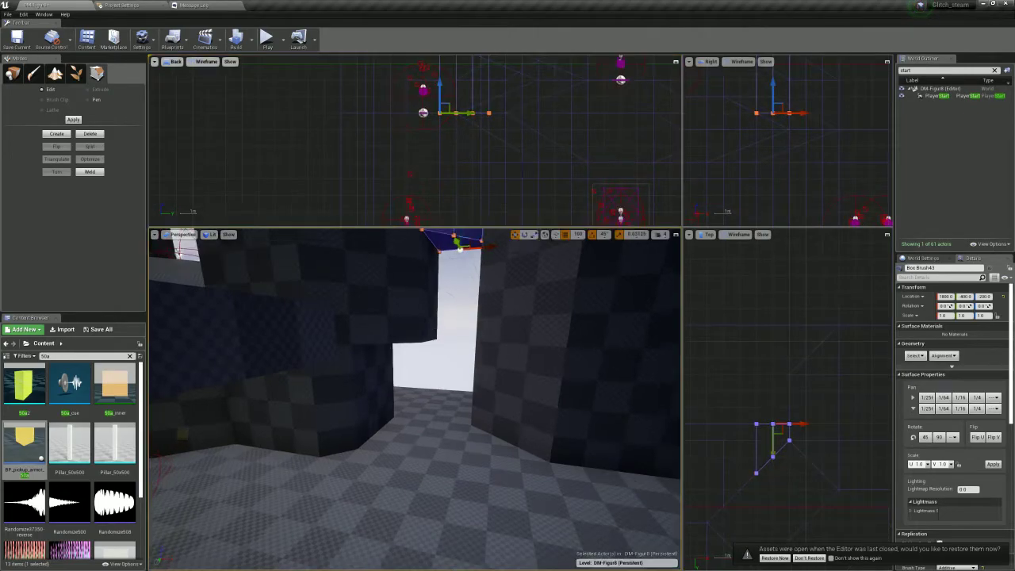
left_click_drag(453, 308, 462, 386)
mouse_move(463, 387)
right_mouse_down()
mouse_move(444, 420)
mouse_move(472, 426)
mouse_move(347, 428)
right_mouse_up()
key("s")
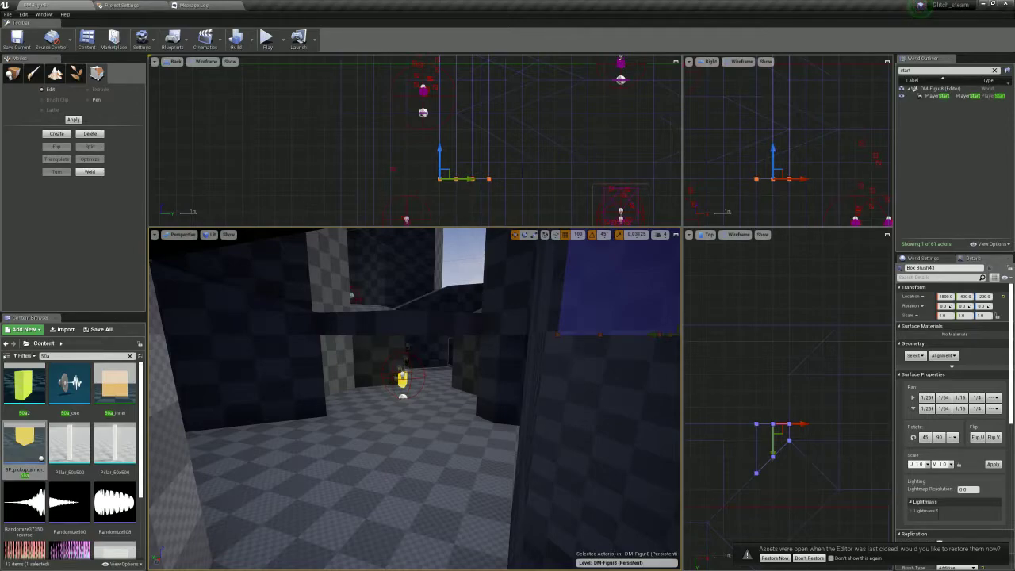
mouse_move(415, 397)
right_mouse_down()
mouse_move(428, 400)
mouse_move(428, 349)
mouse_move(434, 396)
mouse_move(461, 392)
mouse_move(420, 398)
mouse_move(384, 434)
mouse_move(360, 436)
mouse_move(444, 428)
right_mouse_up()
left_click(416, 428)
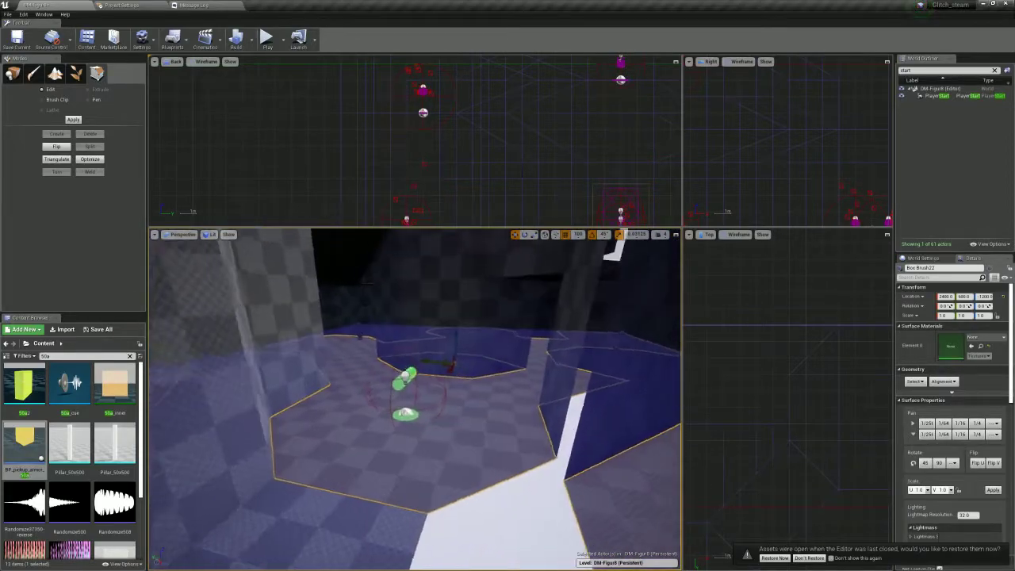
left_click(454, 303)
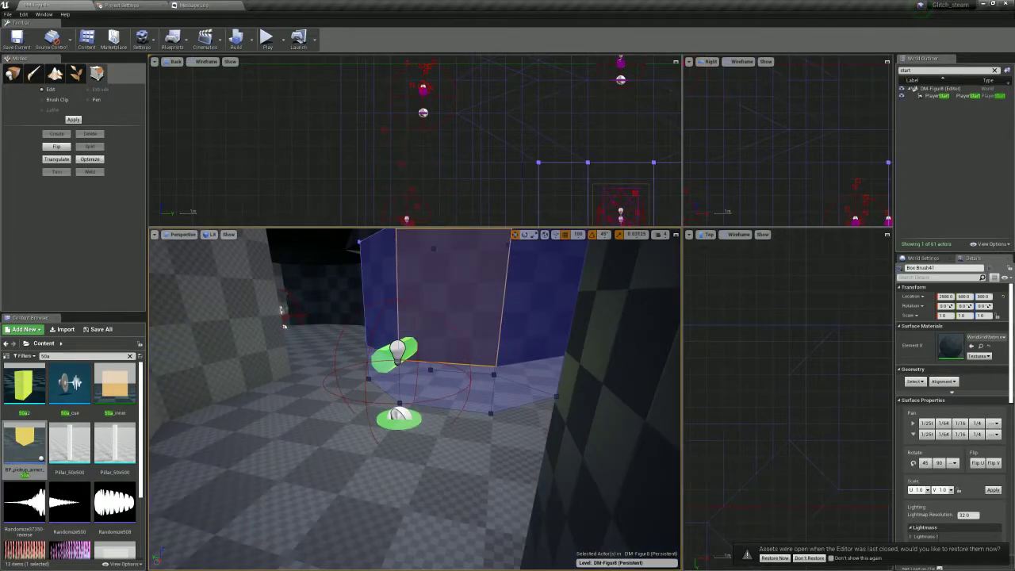
left_click(226, 313)
right_click_drag(226, 313, 214, 316)
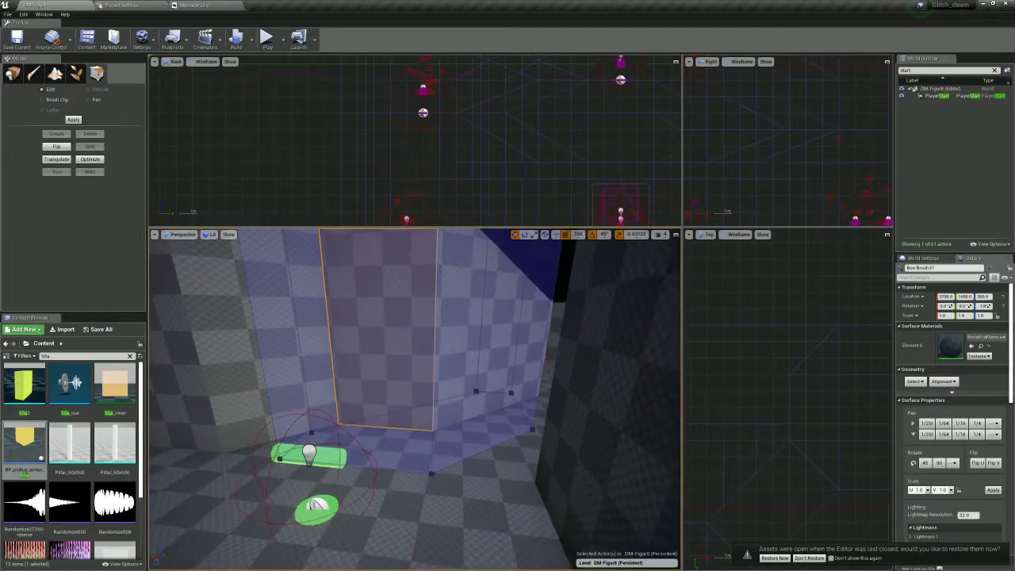
Move the green Rails weapon pickup away from its spot in the lower hall toward the armor pickup's room
left_click(317, 507)
right_click_drag(317, 507, 396, 533)
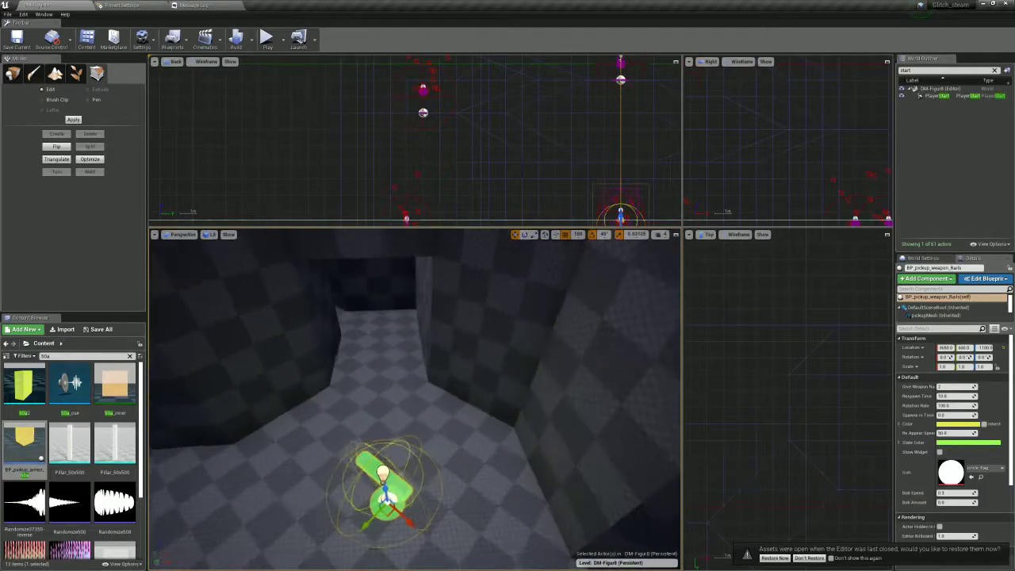
key("bracketleft")
right_click_drag(412, 396, 460, 396)
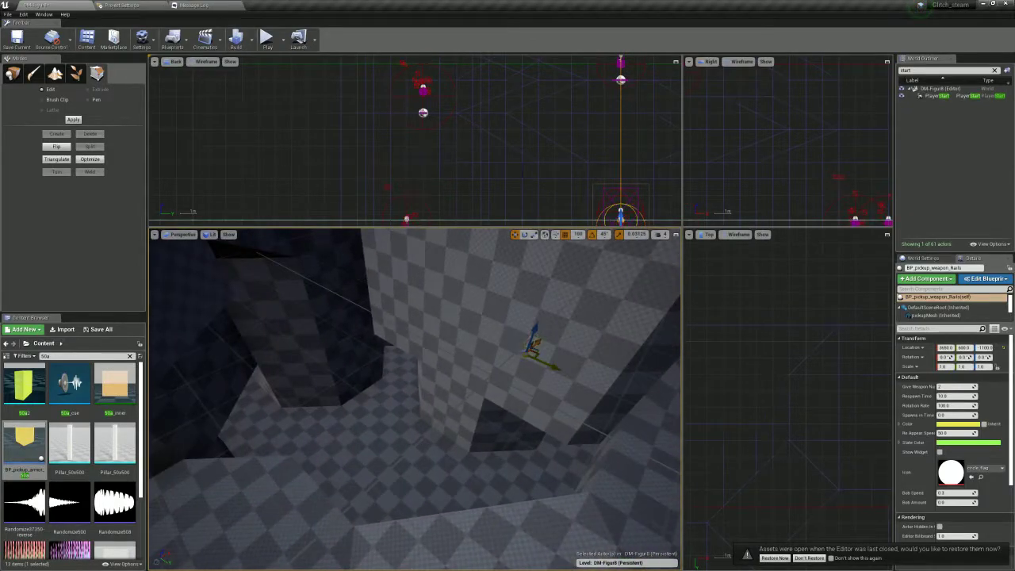
left_click_drag(537, 342, 399, 478)
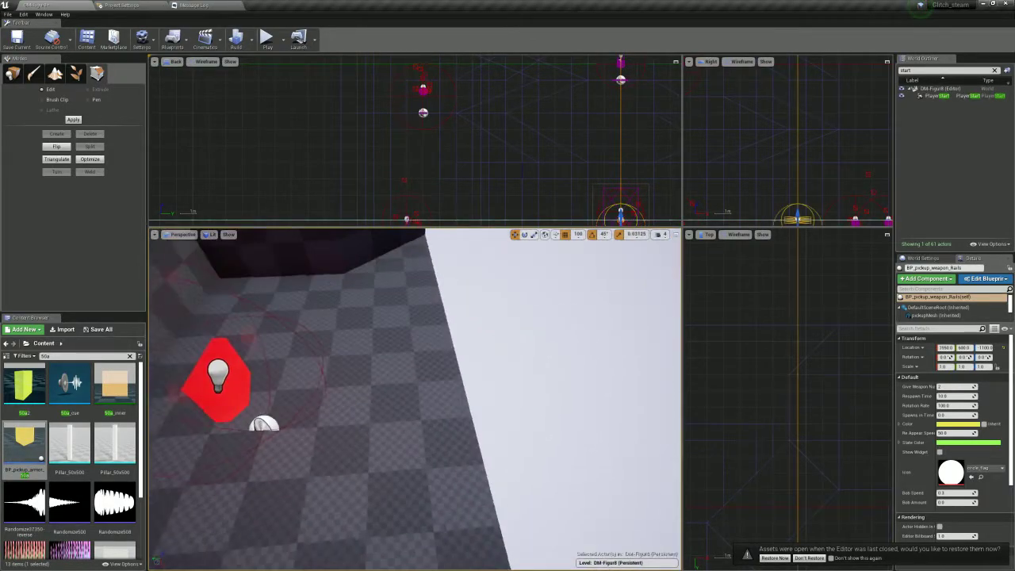
Move the red 100 armor pickup out of its room onto the floor of the lower hall
left_click(225, 392)
right_click_drag(226, 392, 278, 424)
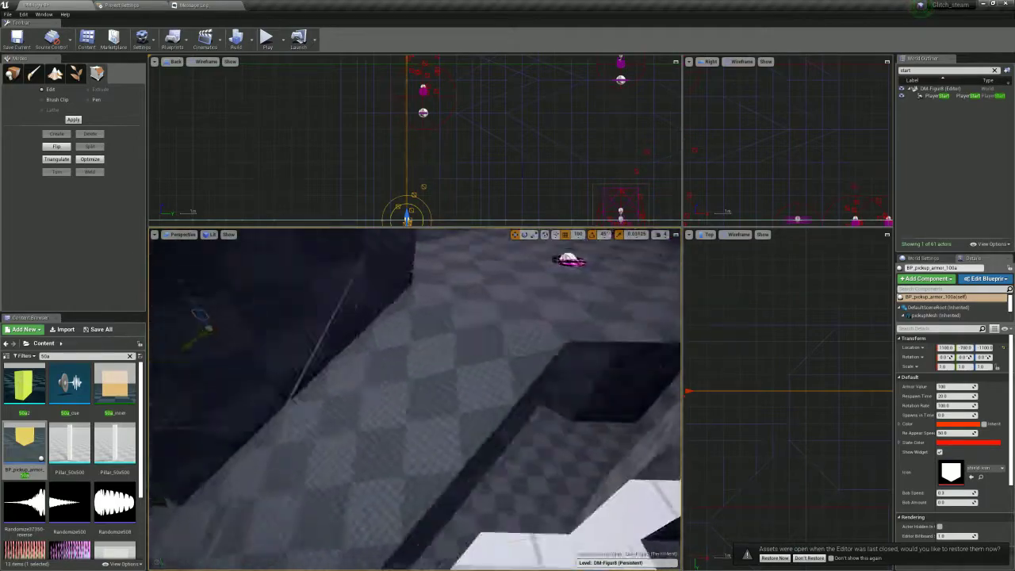
right_click_drag(277, 424, 297, 393)
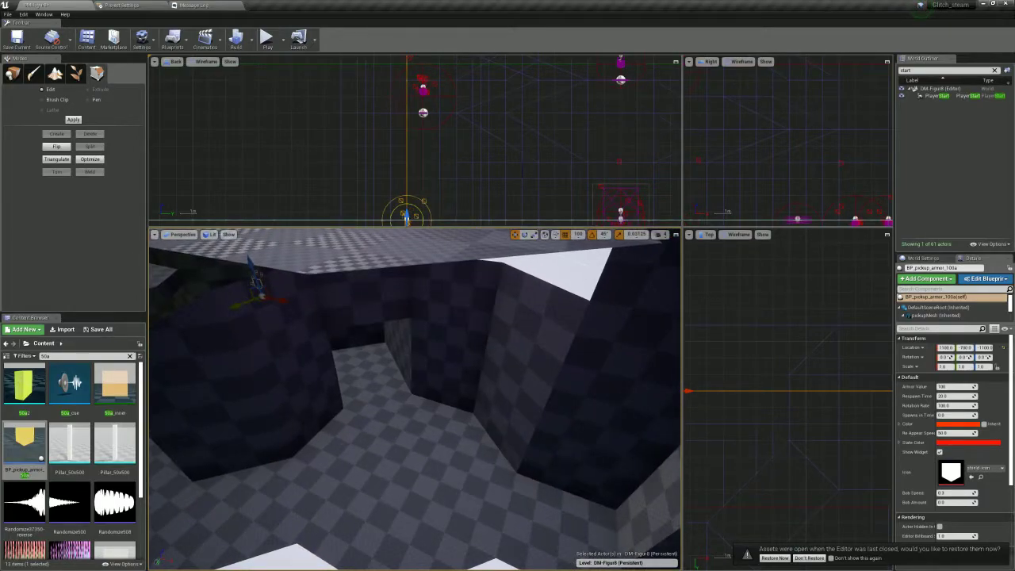
left_click_drag(257, 299, 354, 462)
Move the Rails weapon pickup to the armor pickup's former area at the foot of the wall with the small cube
right_click_drag(418, 501, 428, 456)
left_click(258, 396)
right_click_drag(257, 397, 286, 374)
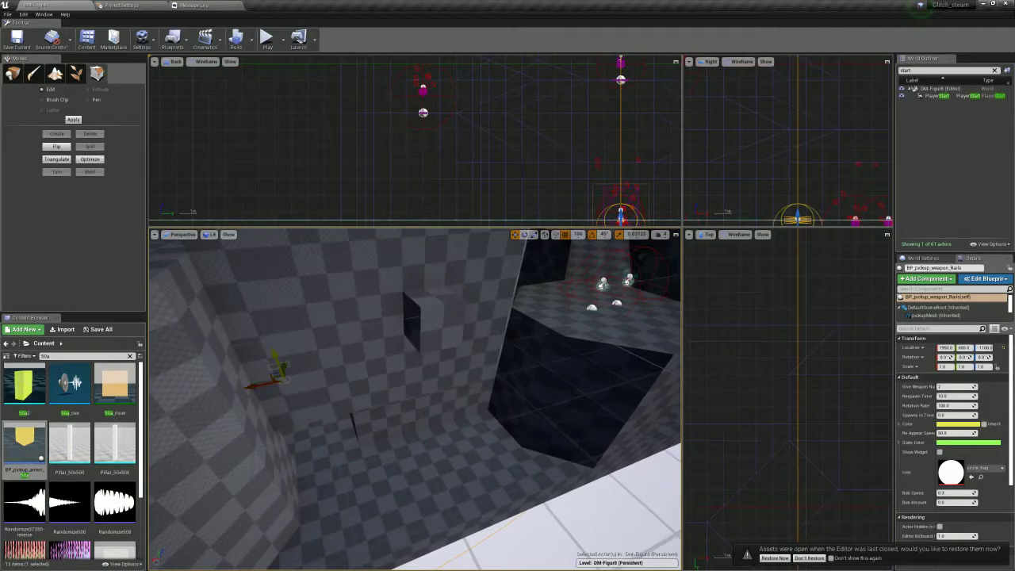
left_click_drag(279, 375, 408, 468)
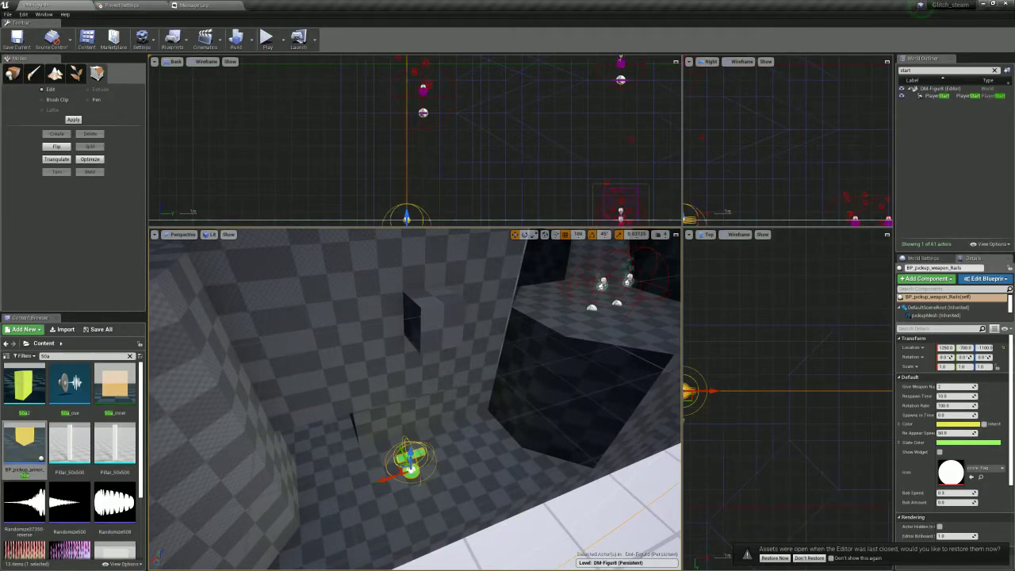
Search the content for "jump pad" and place a jump_pad on the floor beside the green Rails pickup
left_click(56, 356)
type("jump pad")
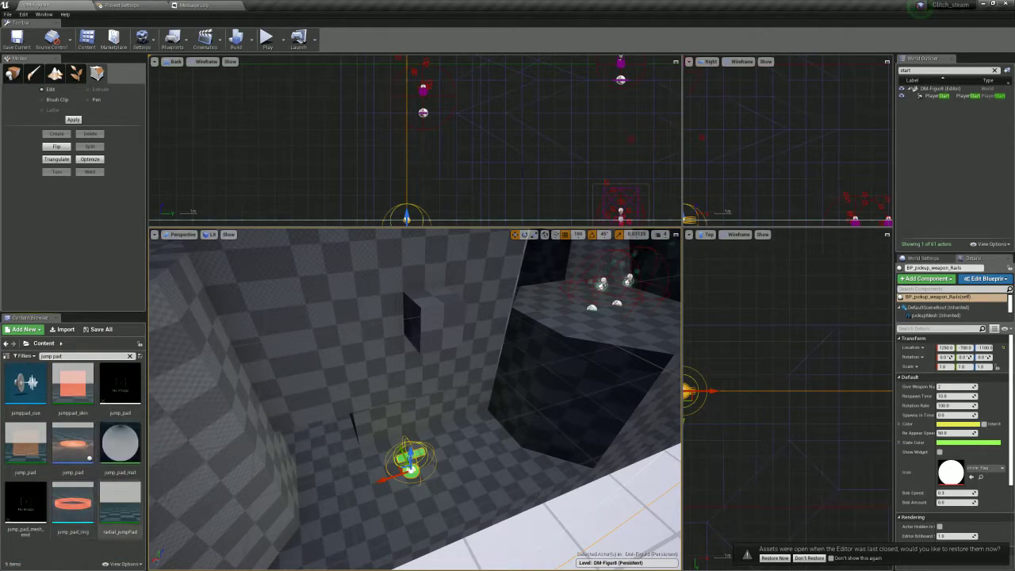
left_click_drag(72, 448, 484, 432)
right_click_drag(483, 433, 524, 408)
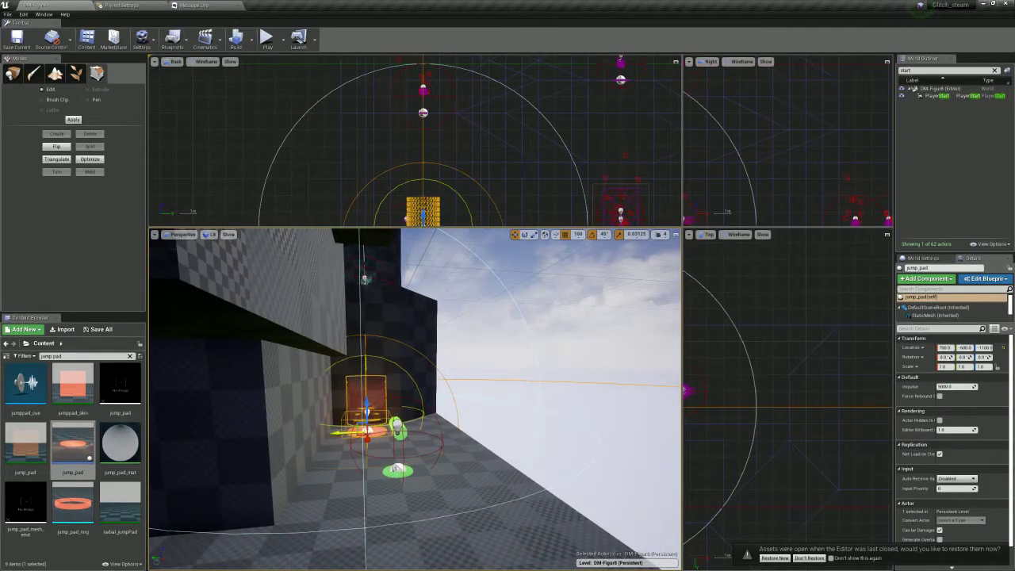
mouse_move(356, 433)
right_mouse_down()
mouse_move(353, 484)
mouse_move(294, 448)
mouse_move(298, 468)
mouse_move(317, 437)
right_mouse_up()
Extend the box brush wall next to the new jump pad by moving its front vertices toward the pad and shifting one corner sideways
key("e")
left_click(389, 414)
right_click_drag(388, 414, 481, 422)
right_click_drag(738, 433, 869, 425)
left_click_drag(870, 424, 734, 449)
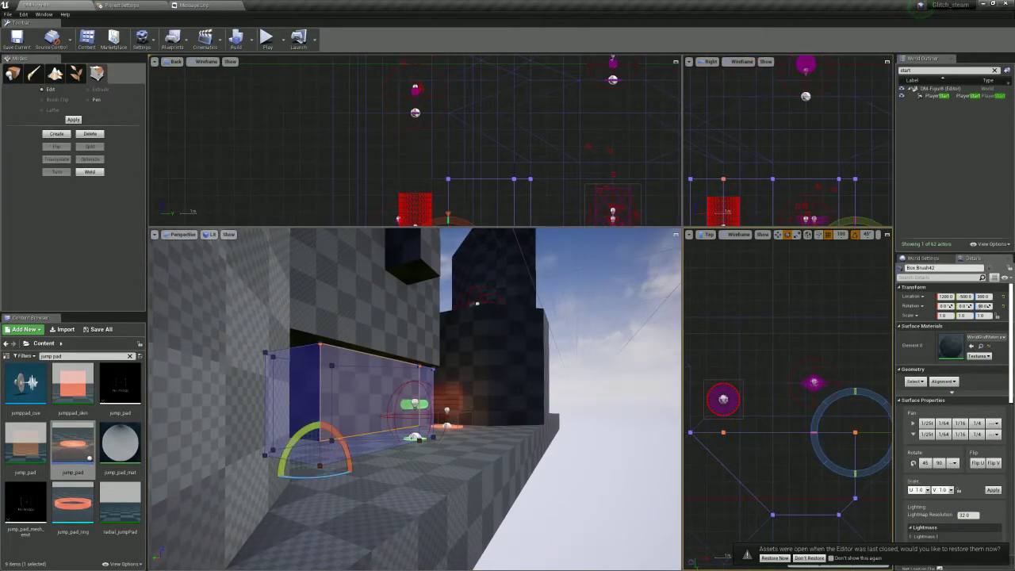
key("w")
left_click_drag(855, 450, 855, 433)
left_click_drag(698, 399, 759, 426)
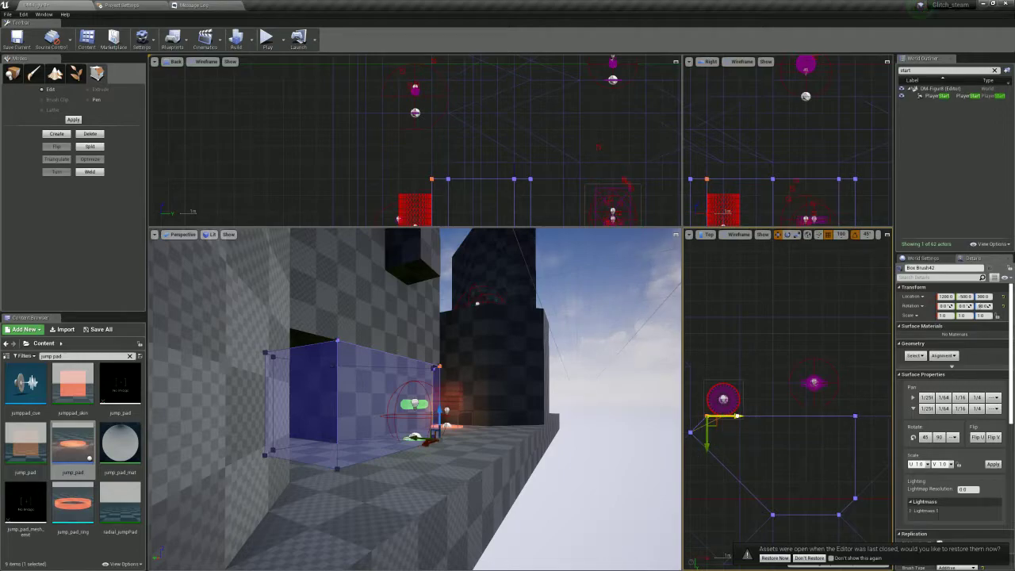
Move the new jump pad about 100 units away from the extended wall and set its impulse to 2000
left_click(723, 402)
left_click_drag(725, 427, 724, 411)
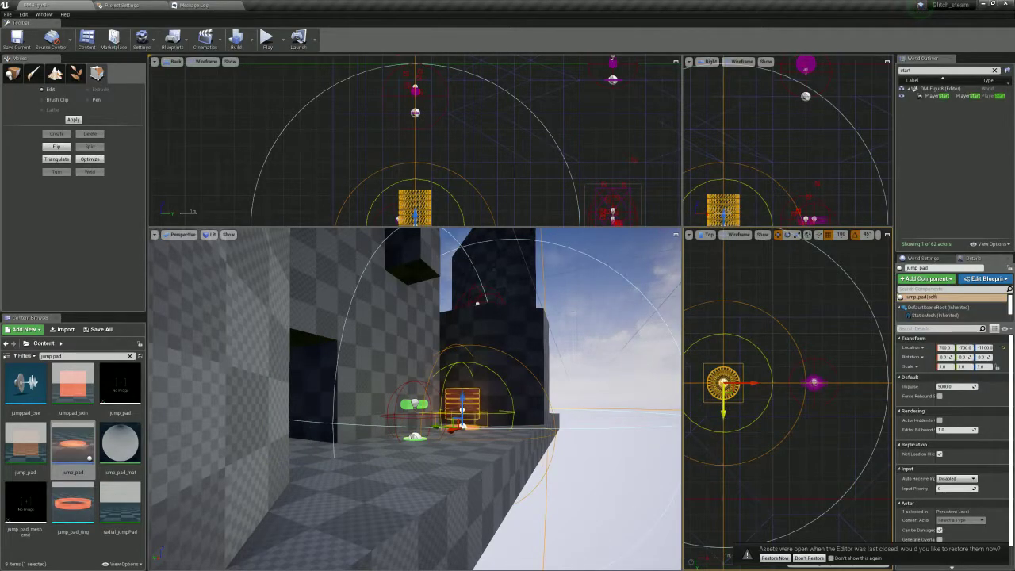
right_click_drag(587, 380, 540, 444)
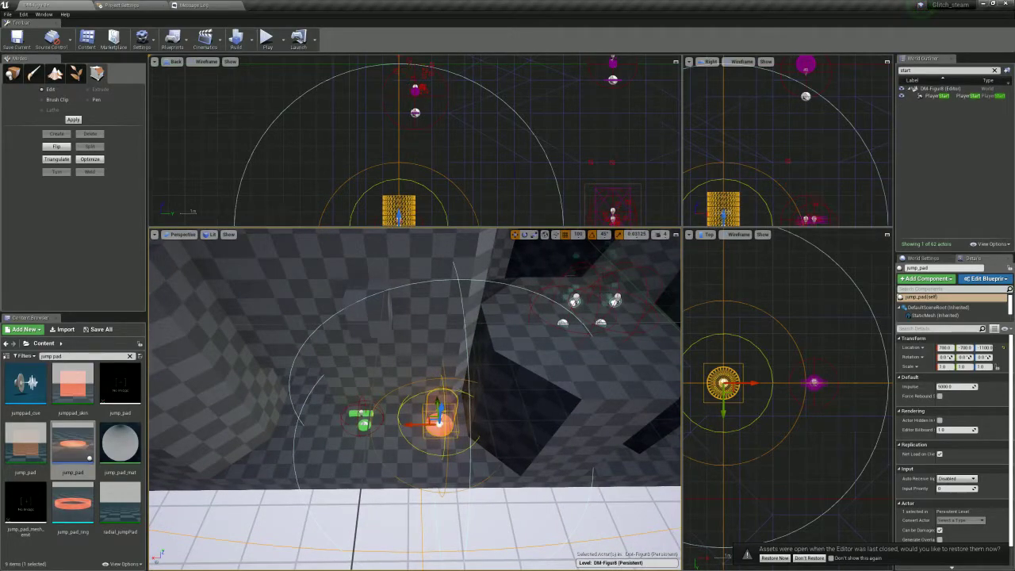
left_click(944, 386)
type("2")
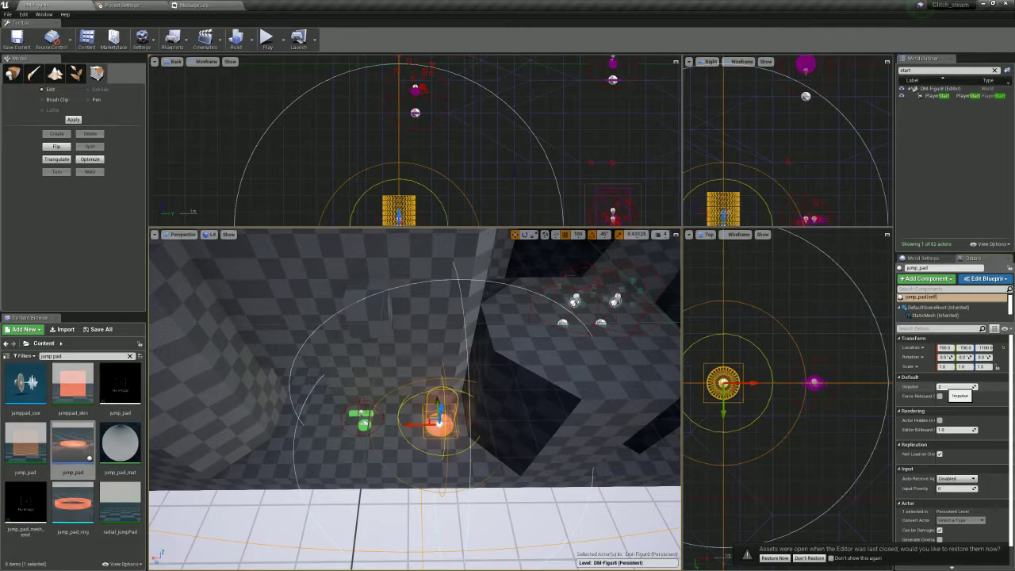
type("000")
key("Return")
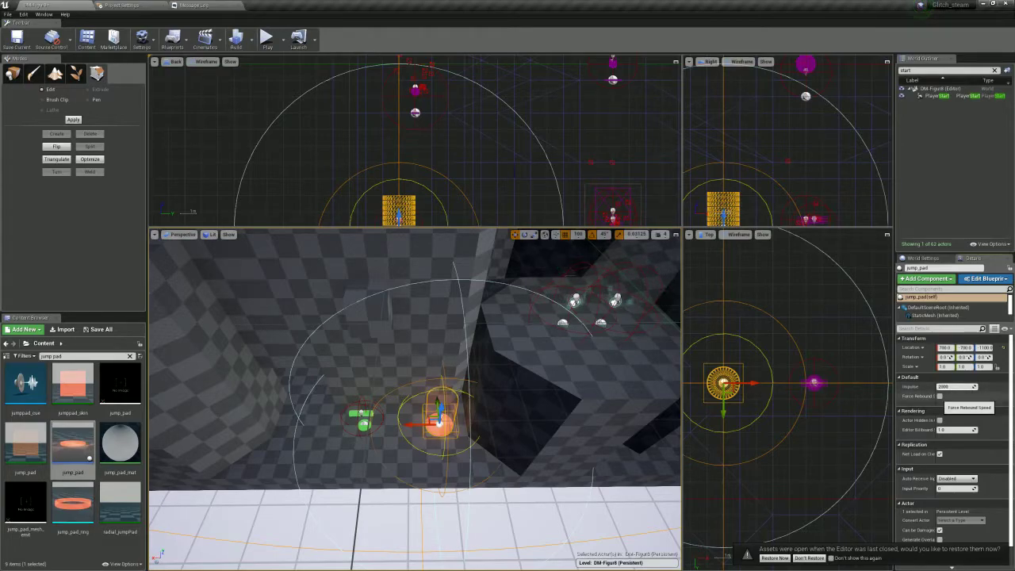
Play the level in the editor to test the new jump pad and pickups, and end the session
left_click(267, 40)
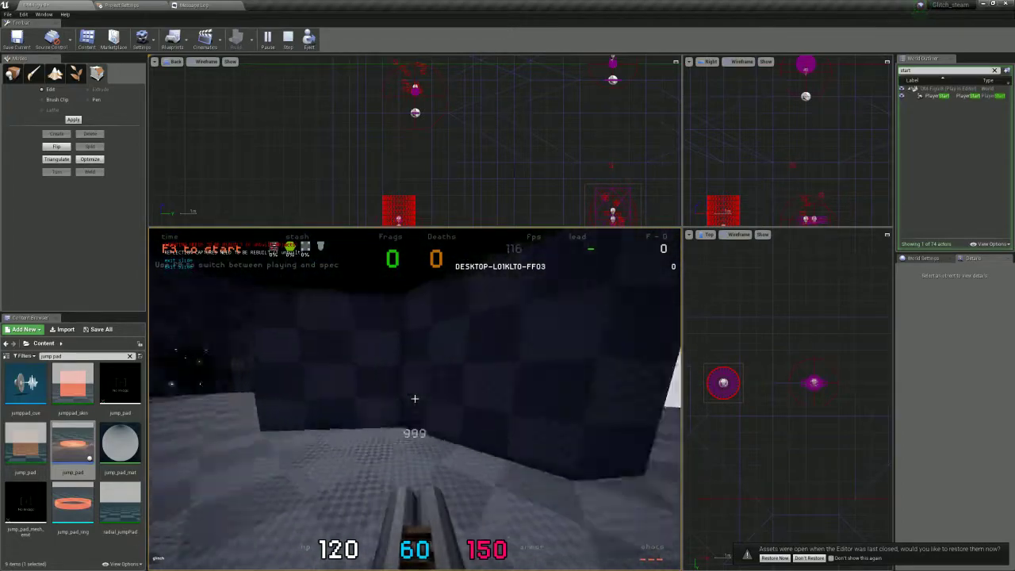
key("Escape")
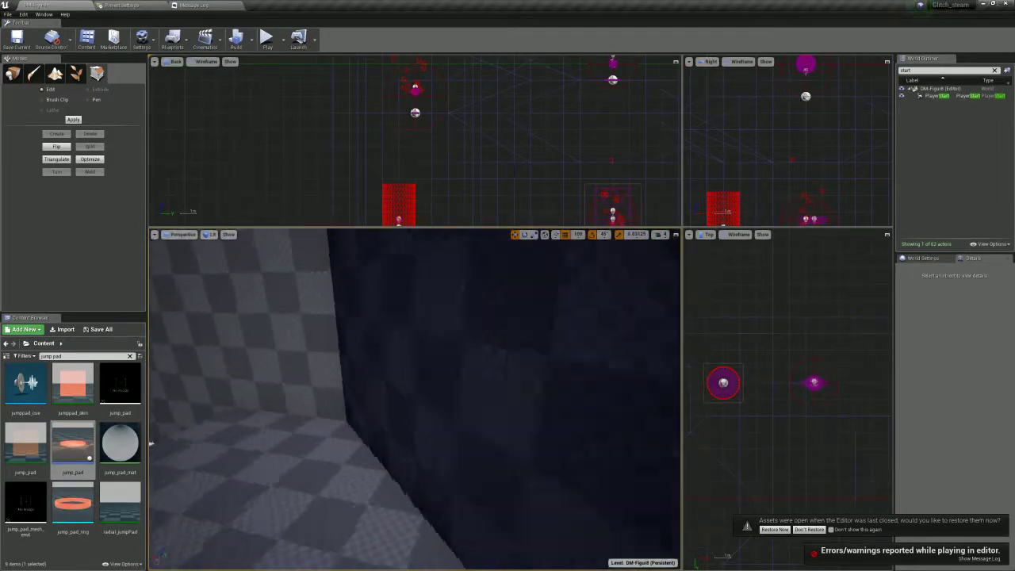
right_click_drag(415, 399, 408, 471)
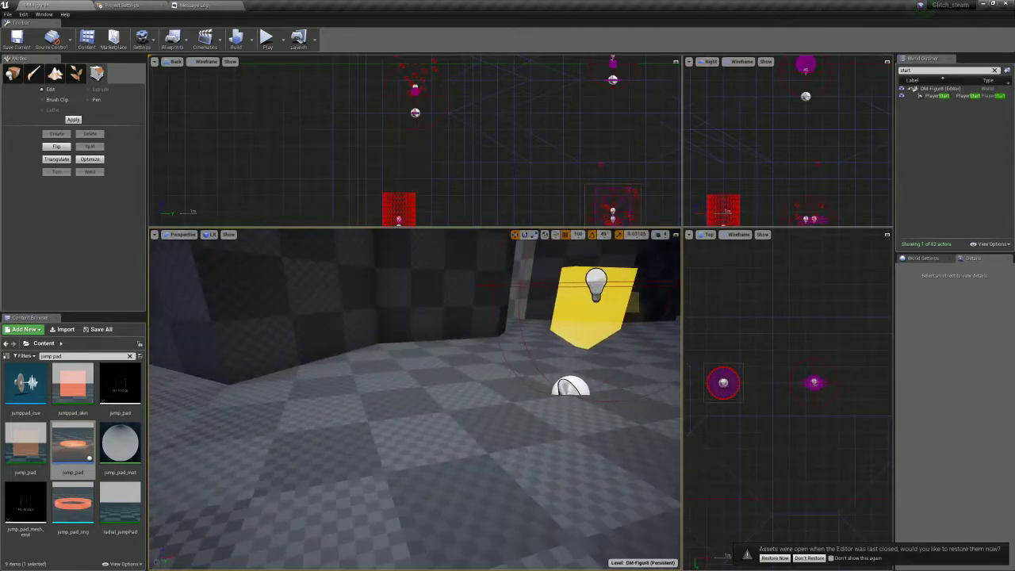
Move the yellow 50 armor pickup across the floor of the lower pit to about X 0, Y 600, Z -1100
mouse_move(408, 472)
right_mouse_down()
mouse_move(444, 468)
mouse_move(412, 468)
right_mouse_up()
left_click(488, 361)
right_click_drag(488, 361, 380, 428)
left_click_drag(521, 441, 361, 447)
right_click_drag(360, 447, 377, 428)
right_click_drag(414, 400, 389, 403)
key("w")
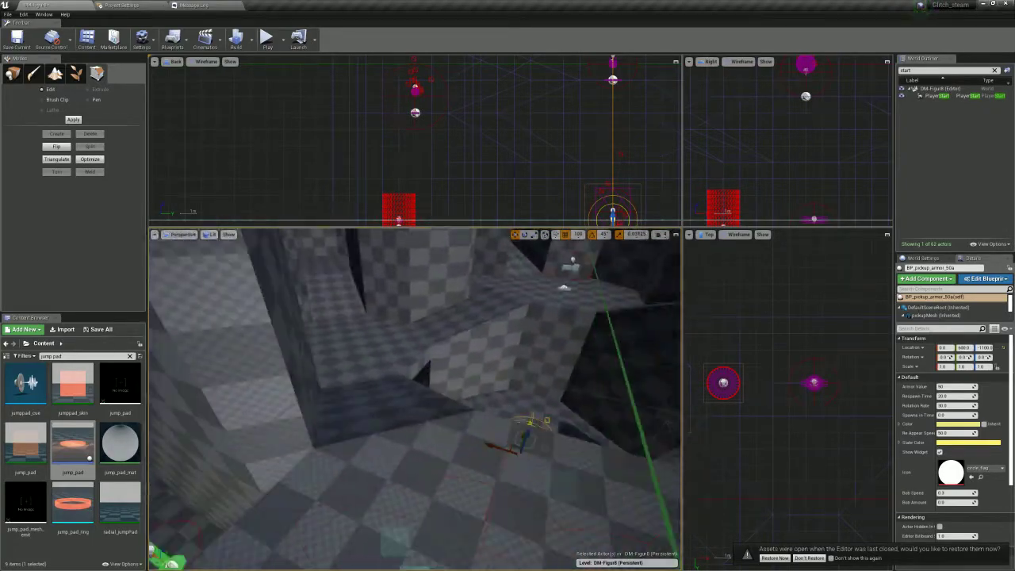
right_click_drag(414, 401, 384, 389)
key("w")
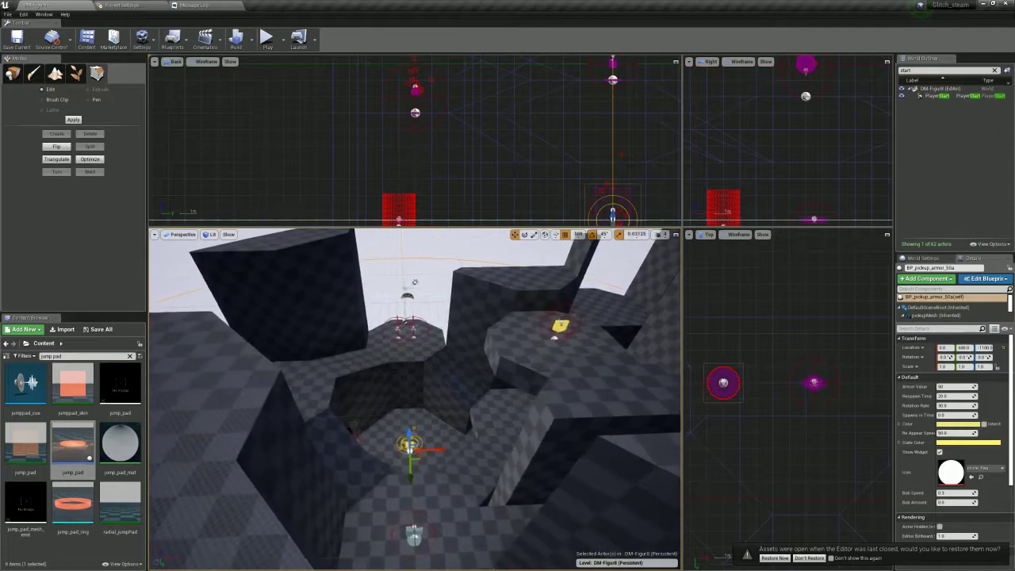
Move the MegaHP pickup across the map onto the opposite raised ledge at about X -1200, Y 600, Z -200
left_click(307, 406)
mouse_move(308, 406)
right_mouse_down()
mouse_move(325, 440)
mouse_move(408, 446)
right_mouse_up()
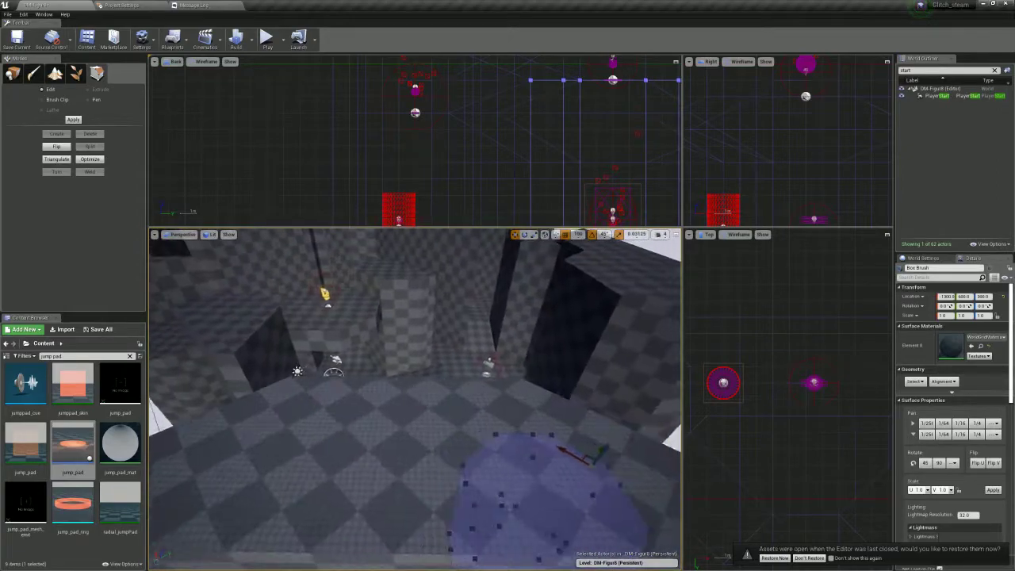
right_click_drag(408, 446, 443, 440)
left_click(412, 411)
mouse_move(412, 411)
right_mouse_down()
mouse_move(396, 440)
mouse_move(357, 467)
mouse_move(381, 444)
right_mouse_up()
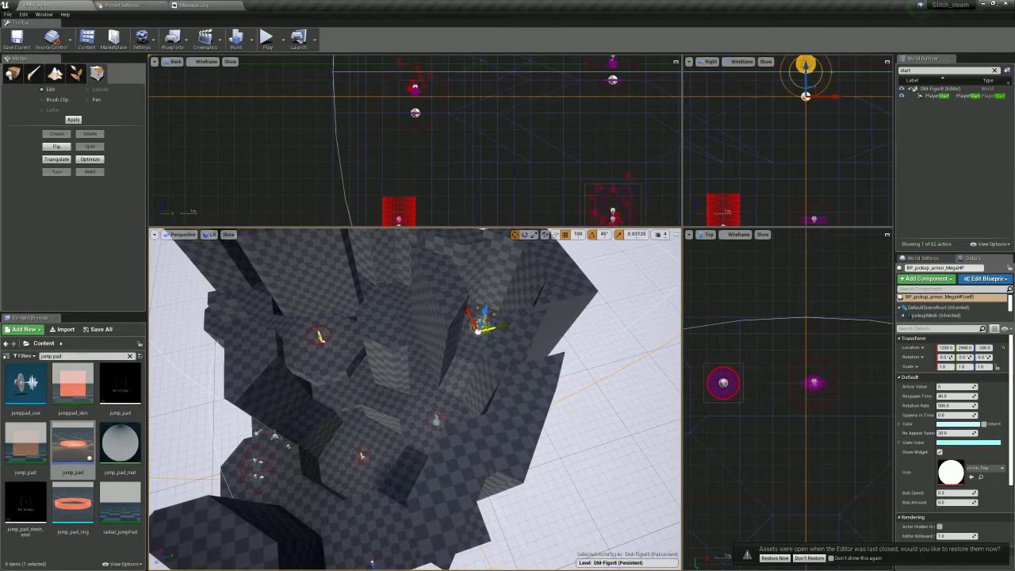
right_click_drag(485, 312, 428, 329)
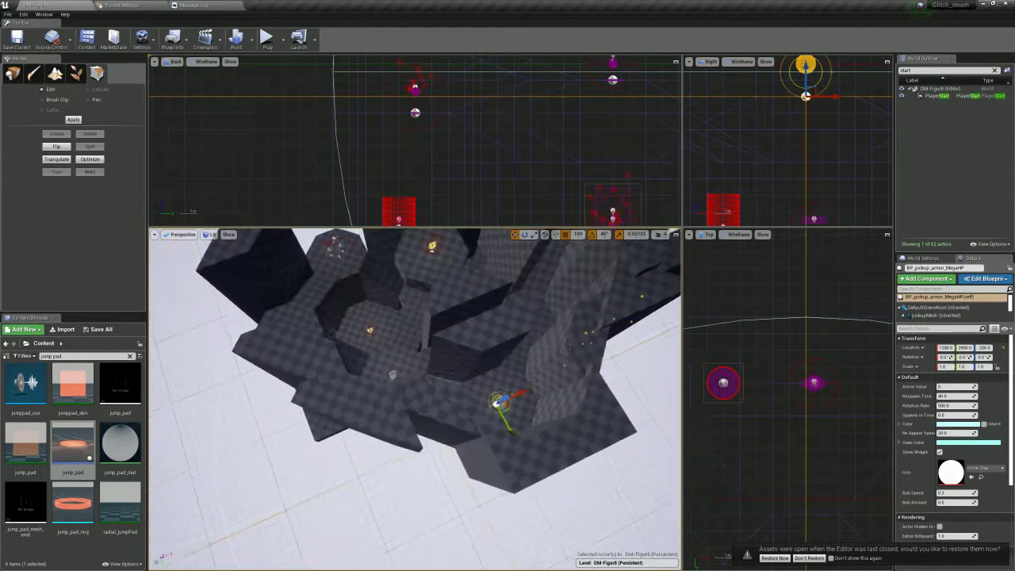
right_click_drag(494, 405, 512, 404)
left_click_drag(492, 402, 294, 321)
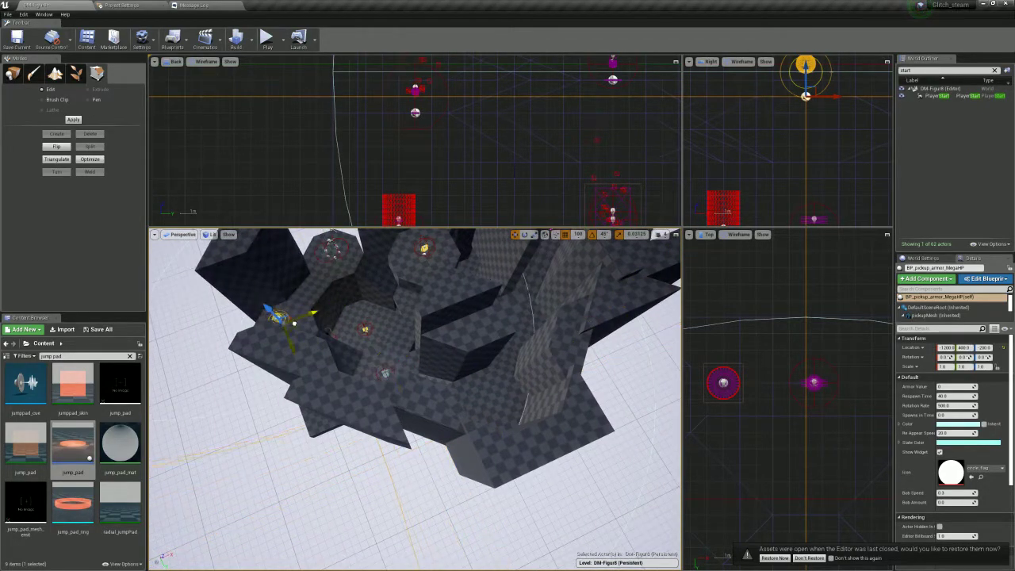
right_click_drag(301, 329, 301, 329)
left_click_drag(378, 370, 403, 393)
right_click_drag(403, 393, 403, 393)
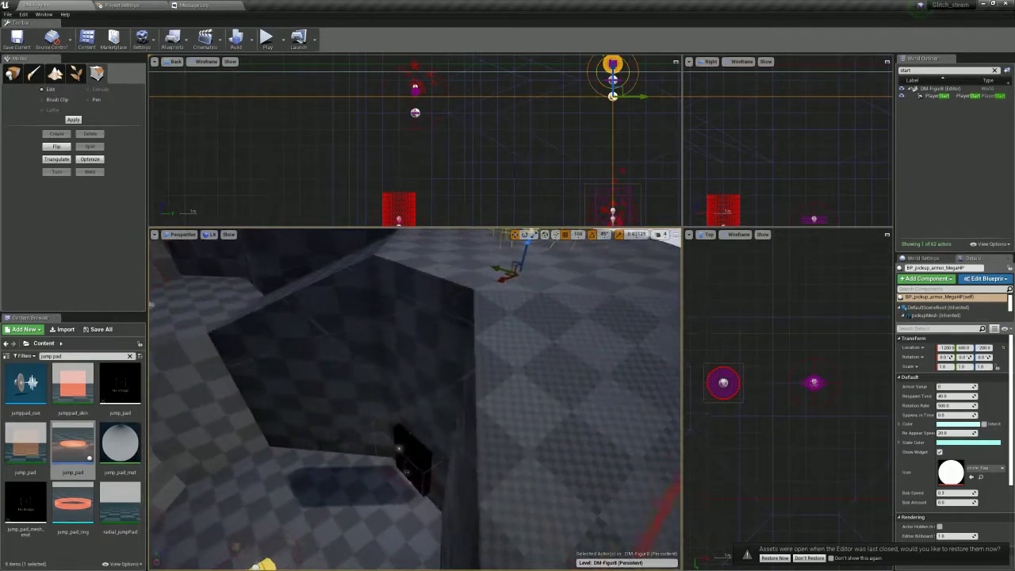
right_click_drag(403, 393, 403, 393)
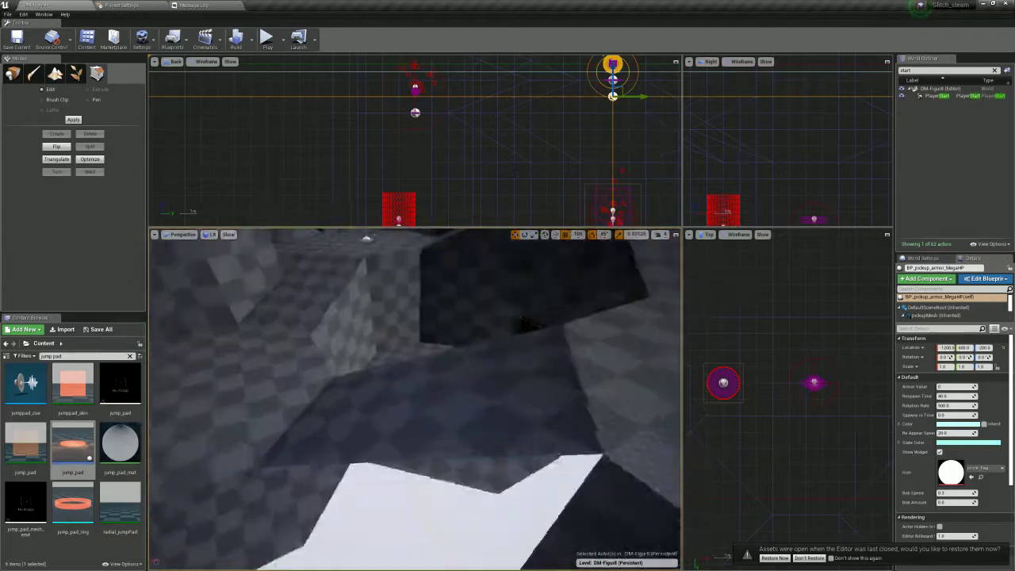
right_click_drag(402, 393, 402, 393)
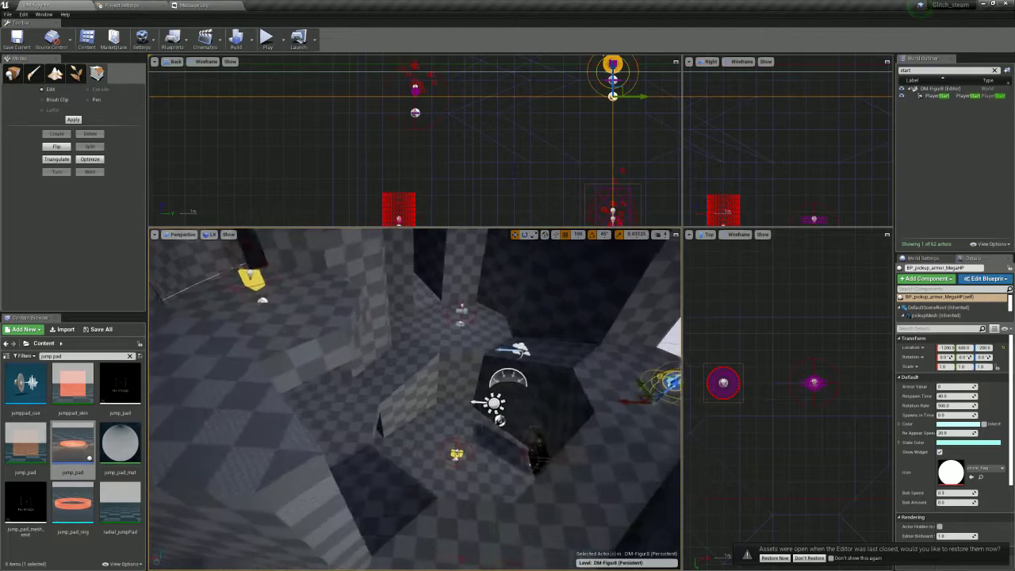
Run through the level in a play session to test the new MegaHP and armor placement, and end it
left_click(268, 38)
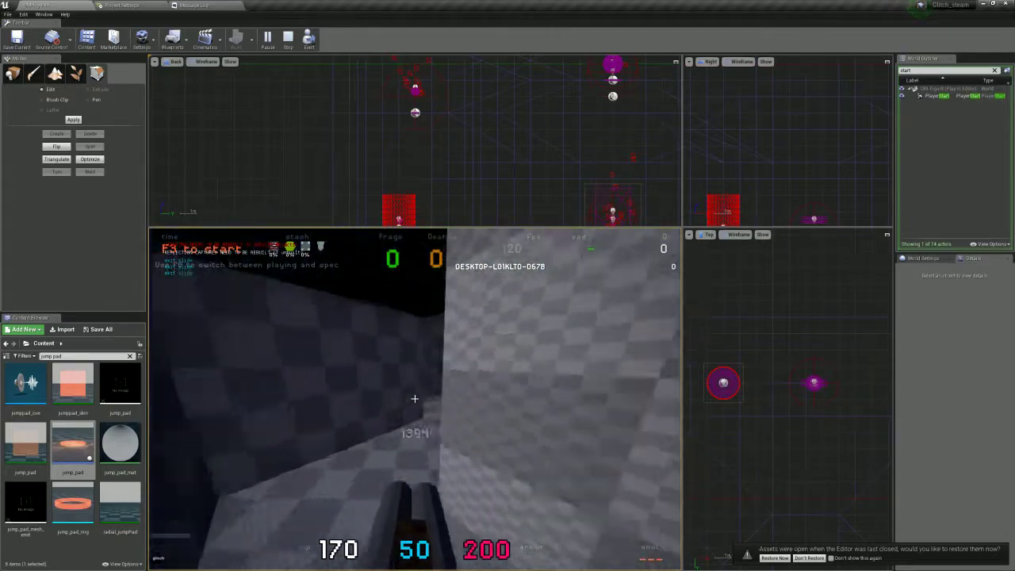
key("w")
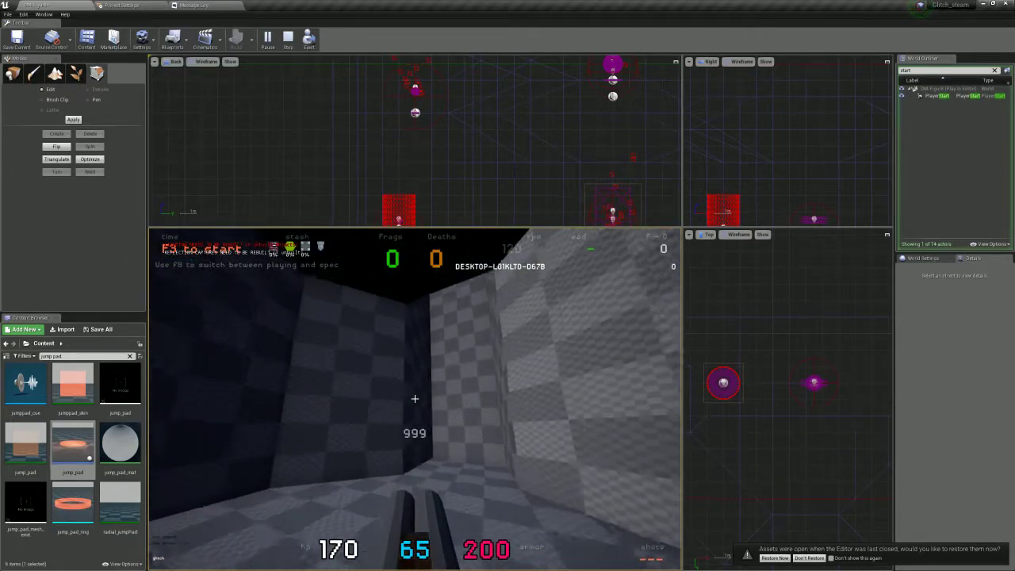
key("Escape")
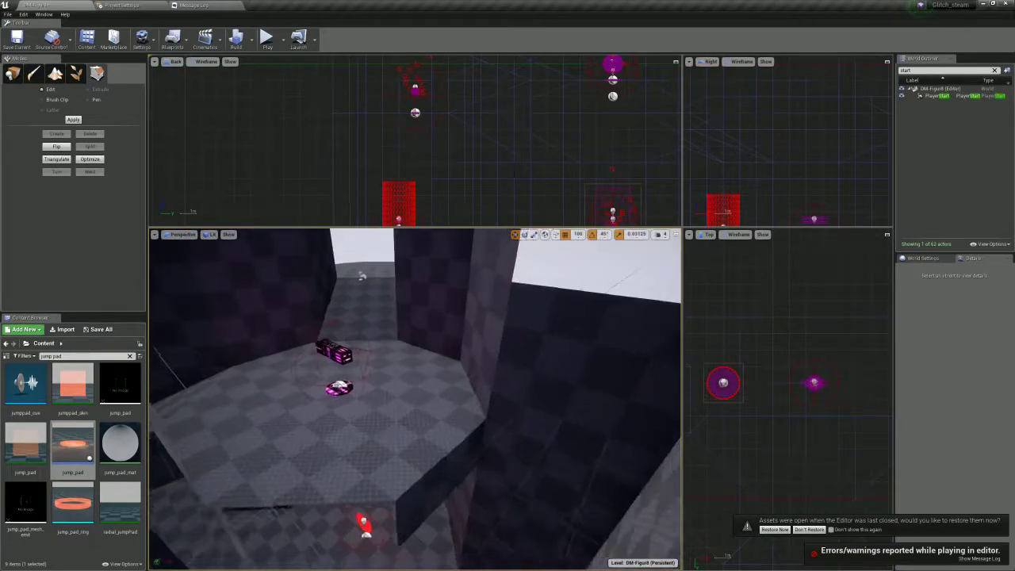
Fly through the level to examine the lower hall's walls and the corner room with the two teal pickups
right_click_drag(414, 399, 420, 460)
right_click_drag(561, 245, 539, 261)
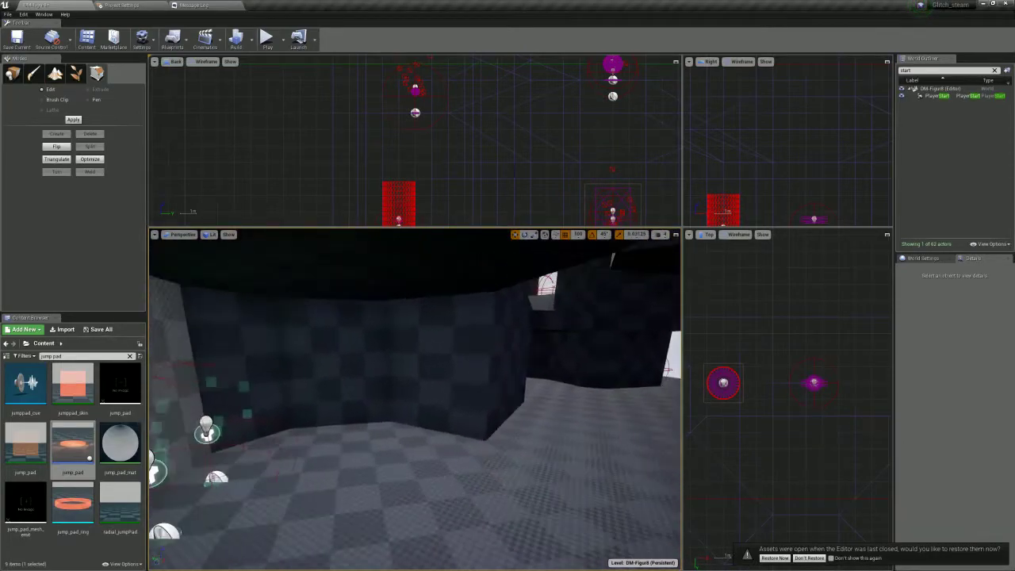
right_click_drag(539, 261, 517, 296)
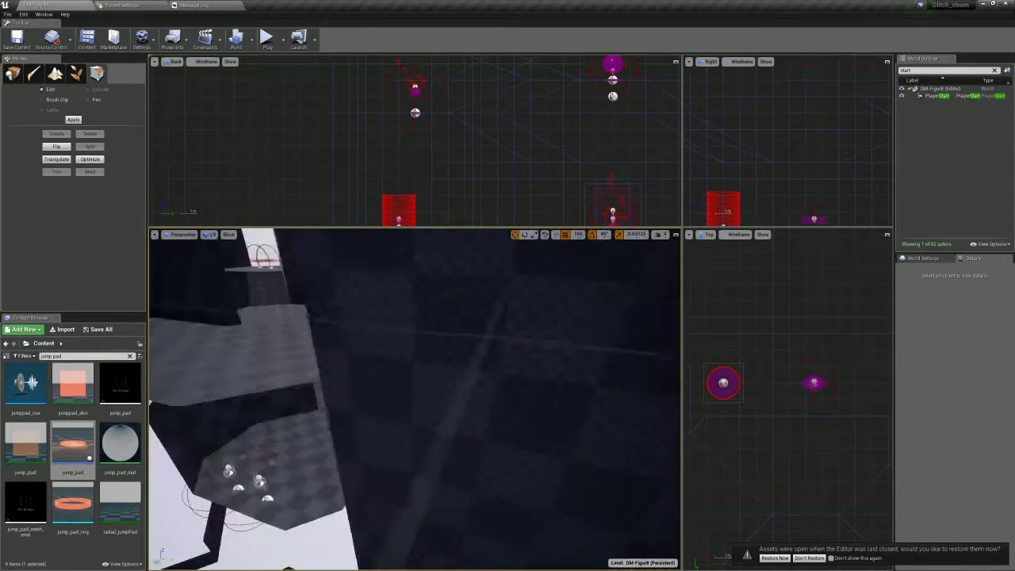
right_click_drag(414, 399, 524, 392)
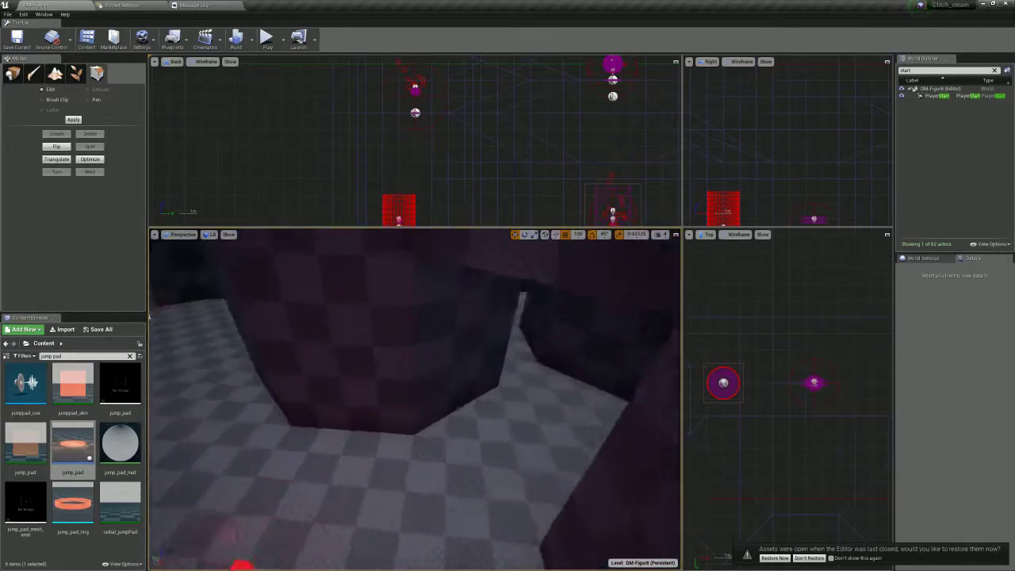
right_click_drag(523, 392, 475, 372)
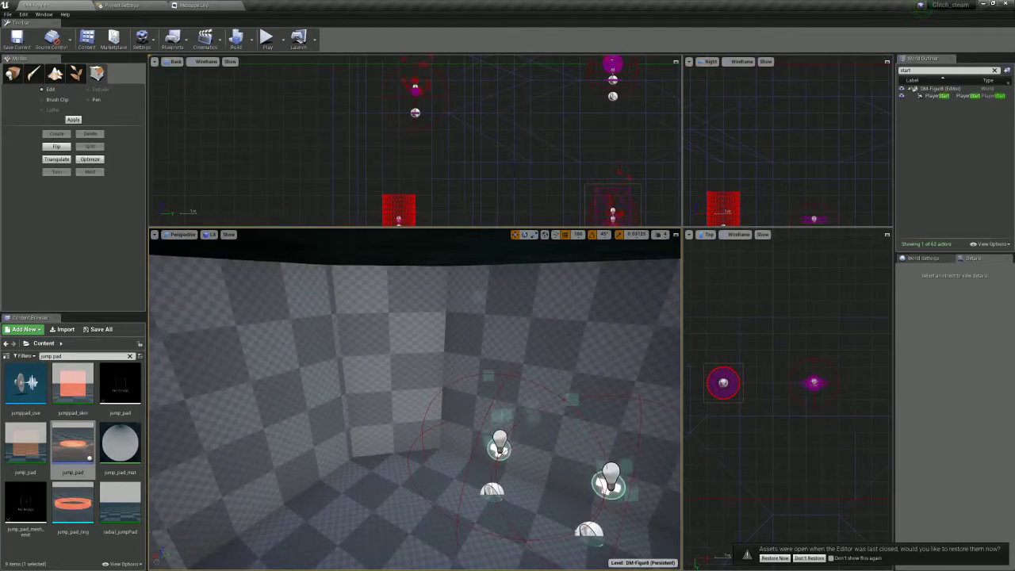
mouse_move(412, 396)
right_mouse_down()
mouse_move(400, 372)
mouse_move(414, 396)
right_mouse_up()
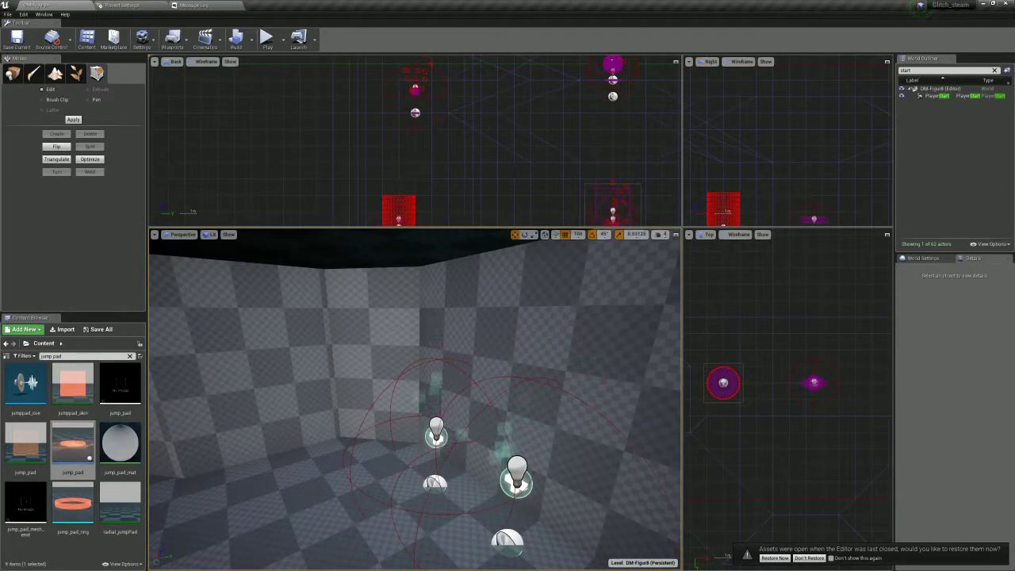
Try to narrow the angled box brush wall in the corner behind the two teal pickups by moving its end vertices
left_click(374, 354)
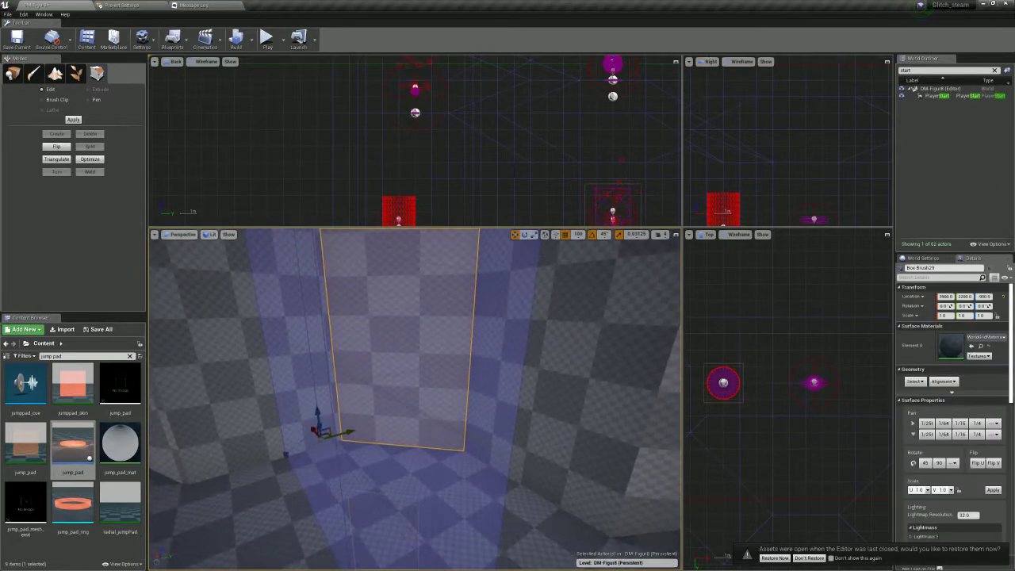
key("f")
right_click_drag(783, 378, 730, 346)
mouse_move(767, 380)
left_mouse_down("ctrl+alt")
mouse_move(806, 422)
mouse_move(827, 401)
left_mouse_up("ctrl+alt")
scroll(794, 422, "up", 3)
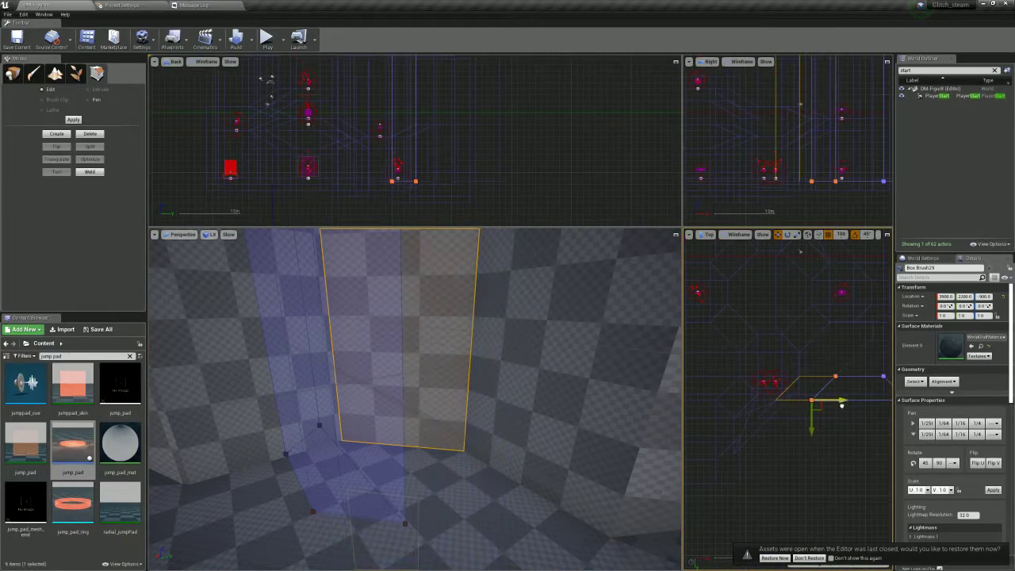
Delete the angled box brush wall at the outer corner of the room with the two teal pickups
mouse_move(416, 388)
right_mouse_down()
mouse_move(361, 400)
mouse_move(348, 424)
mouse_move(376, 420)
mouse_move(388, 432)
mouse_move(408, 416)
mouse_move(420, 436)
mouse_move(452, 404)
mouse_move(424, 412)
mouse_move(495, 388)
right_mouse_up()
left_click(503, 372)
left_click(380, 400)
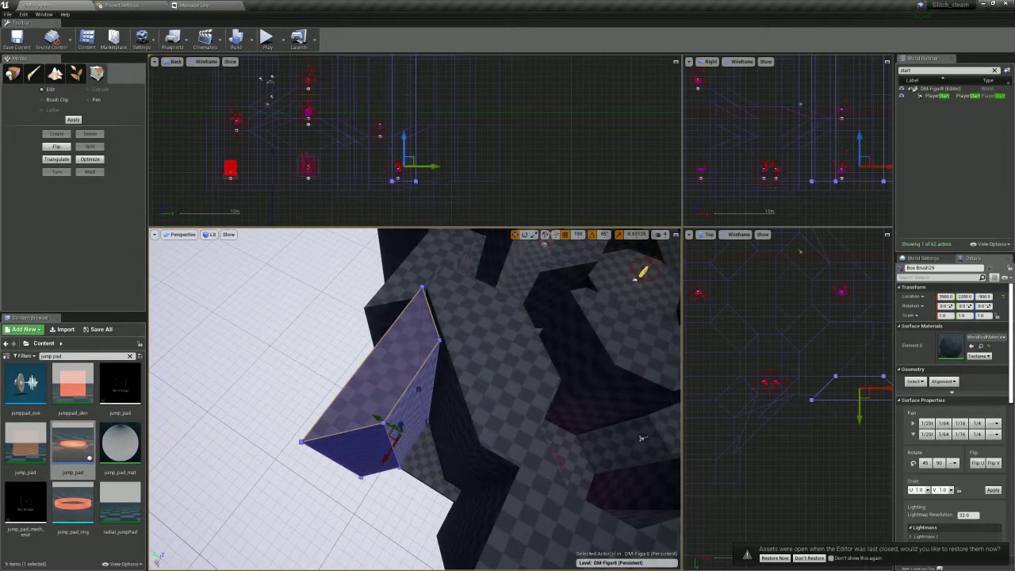
key("Delete")
mouse_move(380, 400)
right_mouse_down()
mouse_move(396, 408)
mouse_move(436, 397)
mouse_move(420, 408)
mouse_move(400, 384)
mouse_move(377, 397)
right_mouse_up()
Pull the corner vertices of the tall box brush wall beside the two teal pickups diagonally inward to widen the passage
left_click(523, 341)
mouse_move(524, 341)
right_mouse_down()
mouse_move(515, 349)
mouse_move(527, 396)
right_mouse_up()
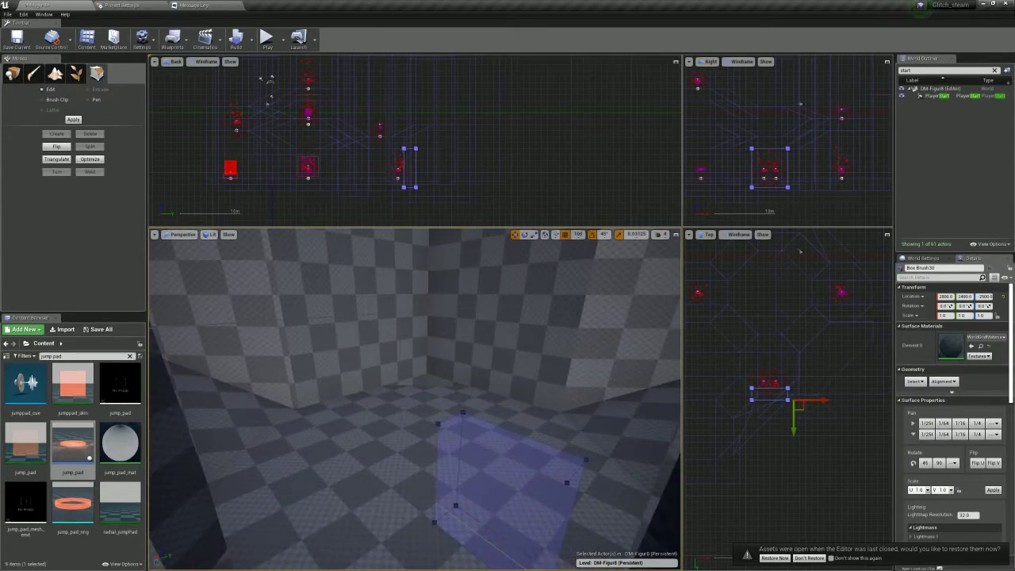
left_click(367, 341)
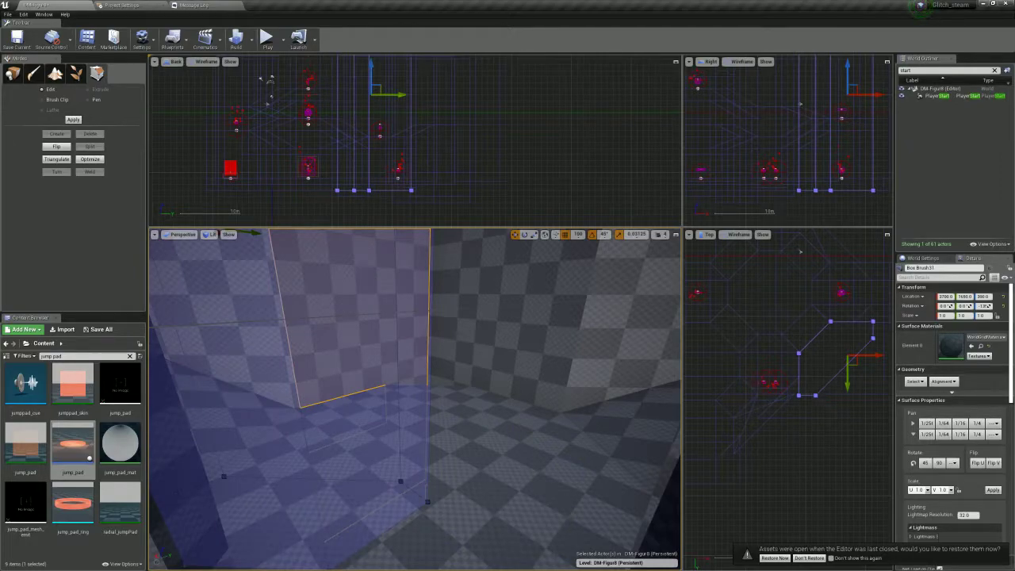
left_click_drag(759, 336, 825, 421)
right_click_drag(555, 396, 619, 392)
left_click_drag(805, 400, 825, 386)
mouse_move(555, 396)
right_mouse_down()
mouse_move(539, 384)
mouse_move(491, 385)
mouse_move(476, 452)
mouse_move(475, 428)
mouse_move(463, 436)
mouse_move(483, 420)
mouse_move(456, 373)
mouse_move(483, 349)
mouse_move(511, 349)
mouse_move(488, 373)
right_mouse_up()
key("s")
scroll(813, 419, "up", 3)
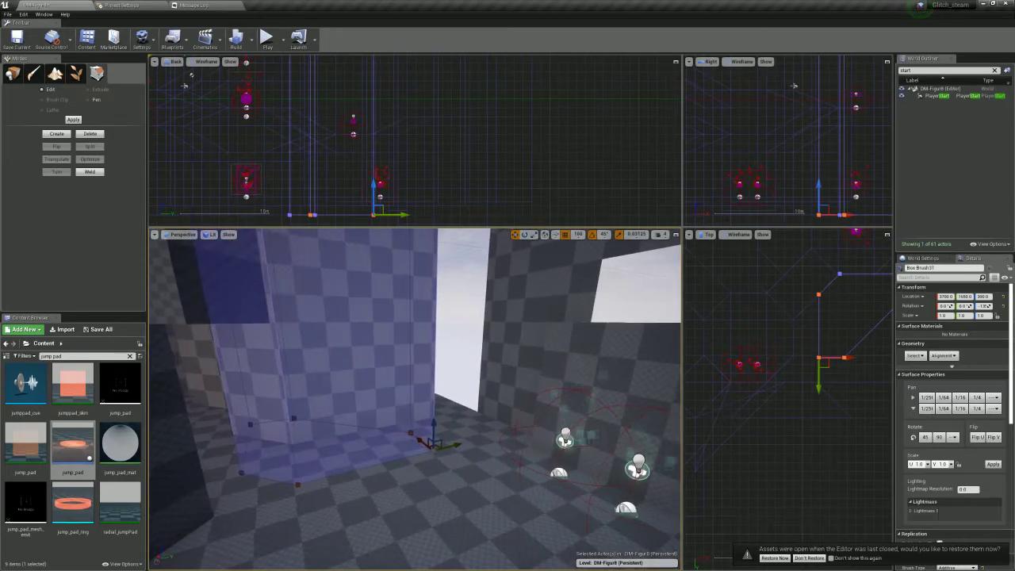
Shift the tall wall's selected corner vertices a little further diagonally away from the two teal pickups
mouse_move(819, 382)
left_mouse_down()
mouse_move(822, 366)
mouse_move(823, 382)
left_mouse_up()
left_click_drag(799, 338, 855, 363)
left_click(818, 294)
left_click_drag(826, 367, 835, 358)
mouse_move(590, 373)
right_mouse_down()
mouse_move(567, 372)
mouse_move(582, 373)
right_mouse_up()
key("w")
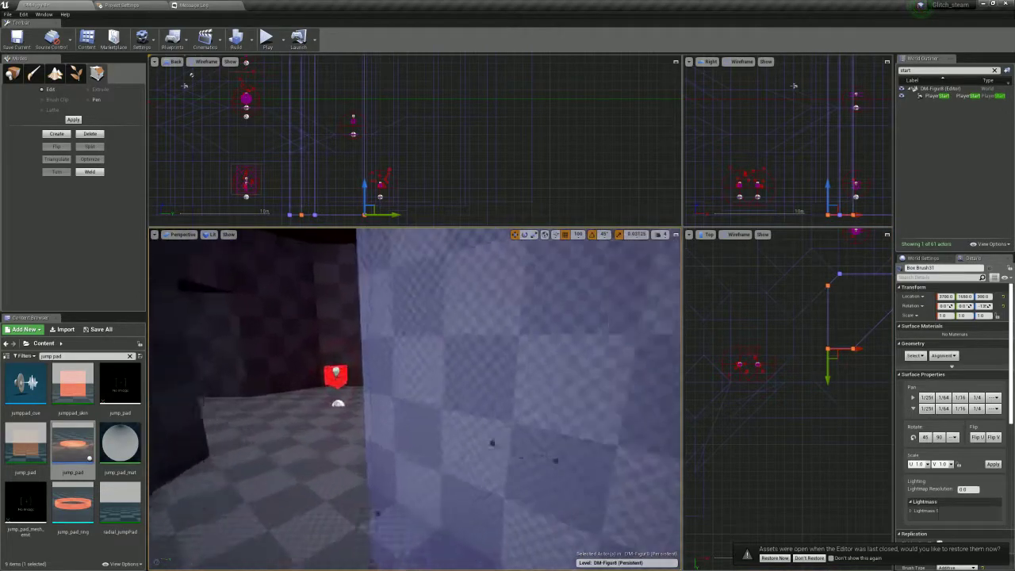
Narrow the tapered box brush wall near the two pickups by moving the vertices at one end inward
key("s")
mouse_move(583, 372)
right_mouse_down()
mouse_move(623, 368)
mouse_move(618, 388)
right_mouse_up()
right_click_drag(412, 357, 475, 359)
left_click(382, 340)
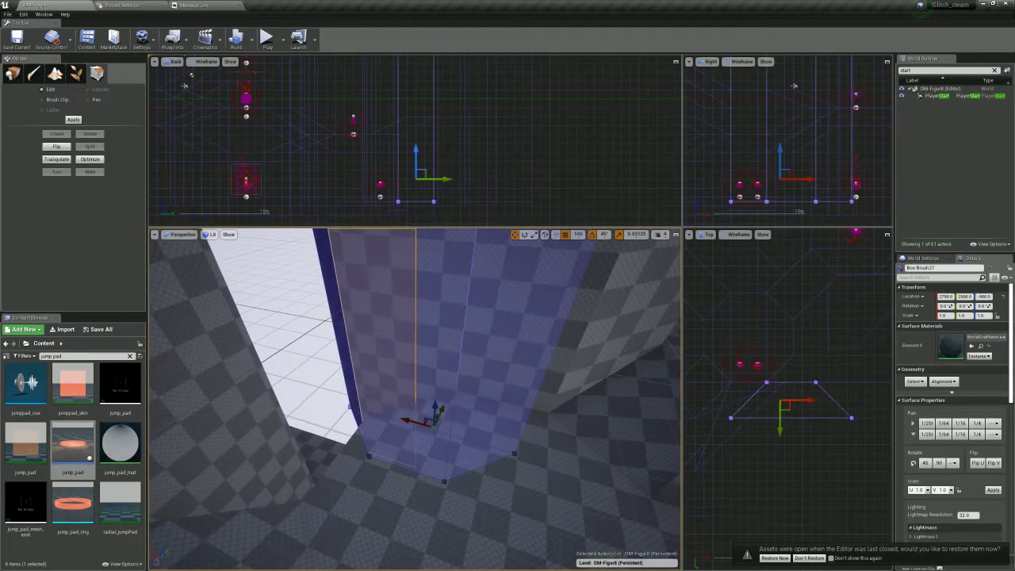
left_click_drag(750, 367, 866, 431)
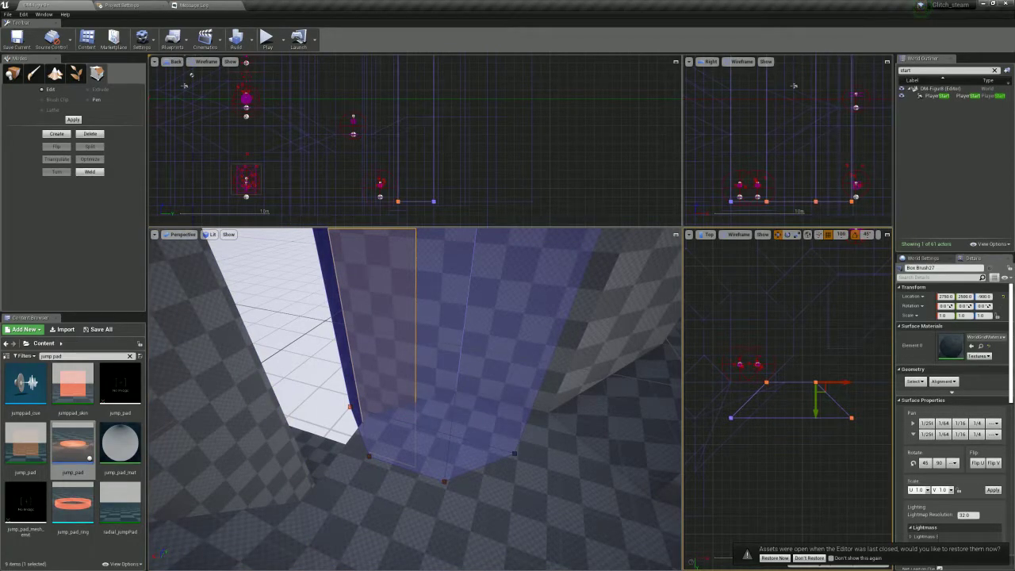
right_click_drag(507, 380, 551, 396)
left_click_drag(841, 382, 814, 382)
Move the narrowed tapered wall diagonally outward, away from the angled wall behind the two pickups
mouse_move(476, 381)
right_mouse_down()
mouse_move(547, 386)
mouse_move(523, 390)
mouse_move(475, 365)
mouse_move(443, 373)
right_mouse_up()
left_click(504, 349)
left_click(341, 349)
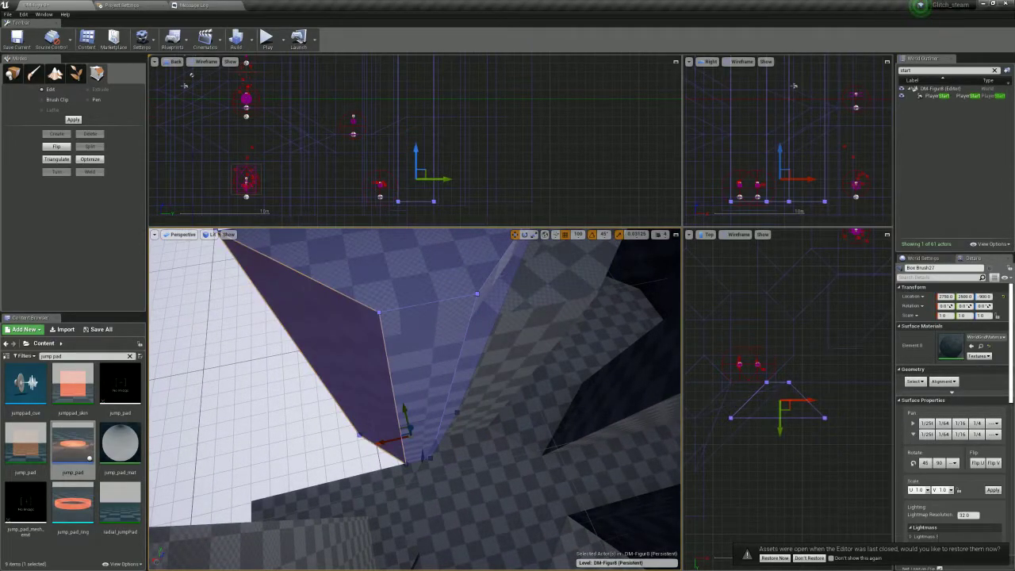
left_click(485, 361)
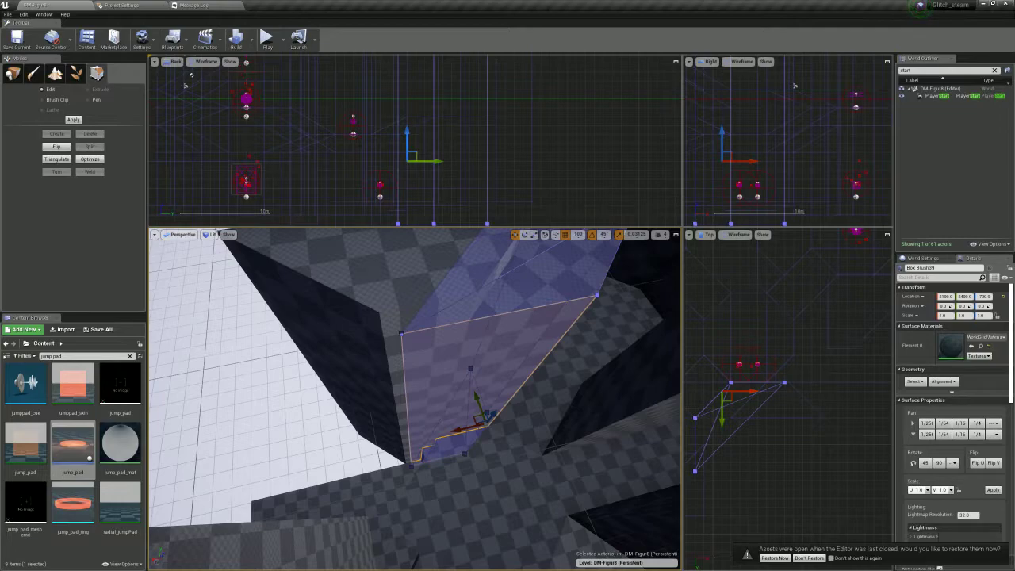
mouse_move(476, 360)
right_mouse_down()
mouse_move(467, 368)
mouse_move(459, 357)
right_mouse_up()
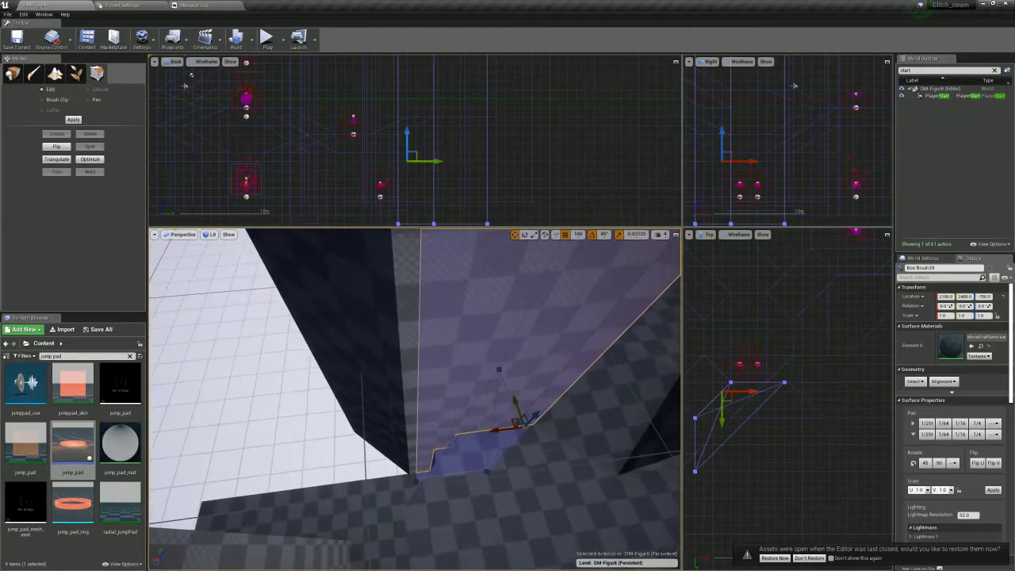
left_click(357, 341)
left_click_drag(785, 405, 842, 493)
Split the slanted outer edge of the angled wall behind the two pickups and pull the new vertex outward
left_click(499, 376)
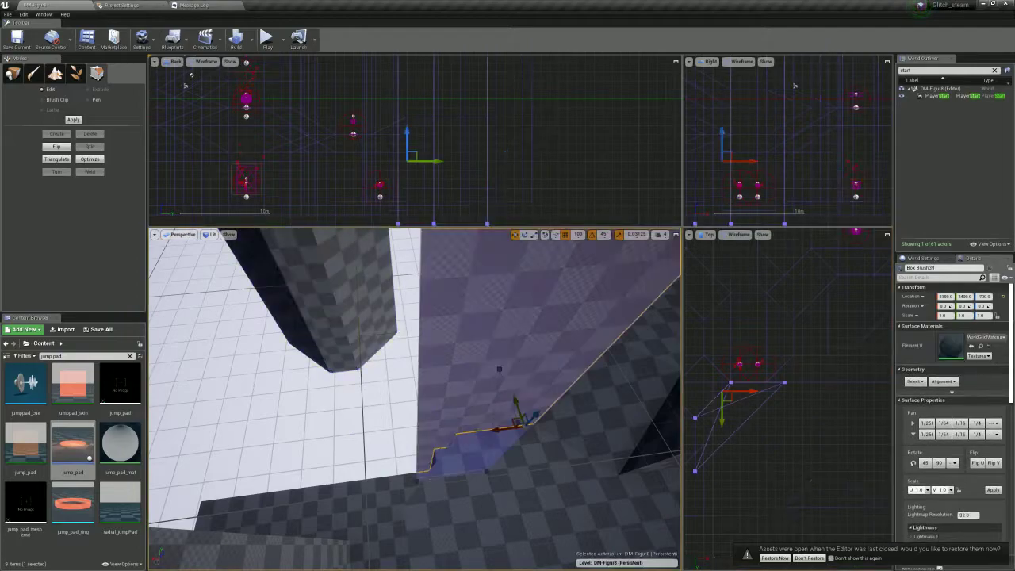
left_click(739, 426)
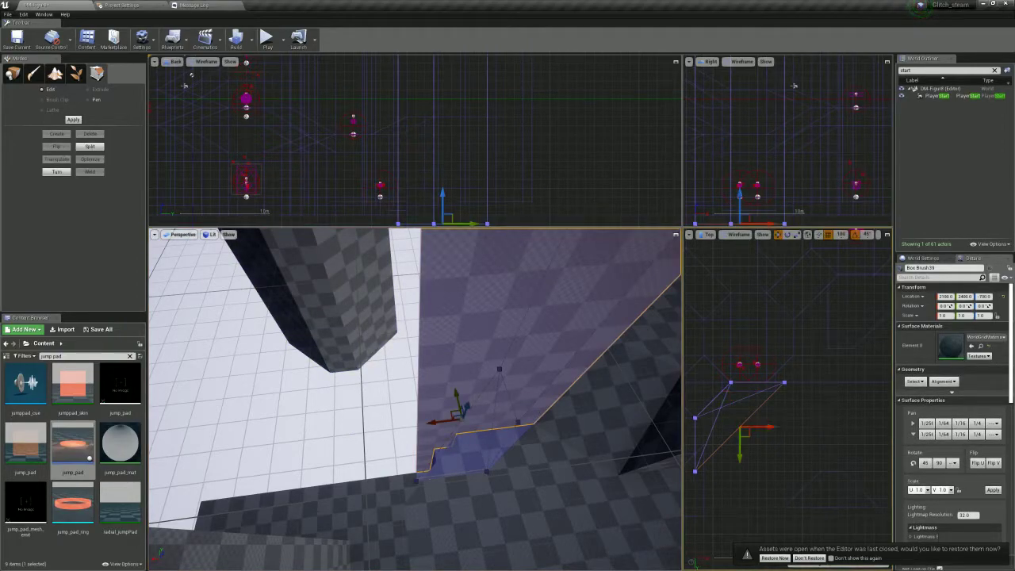
left_click(761, 444)
left_click(740, 426)
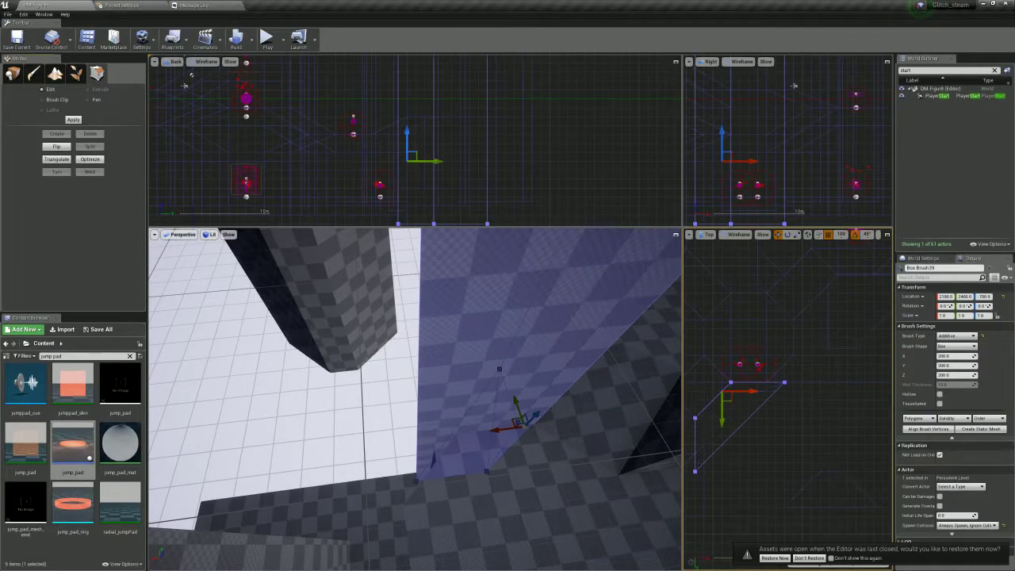
left_click(740, 426)
left_click(90, 146)
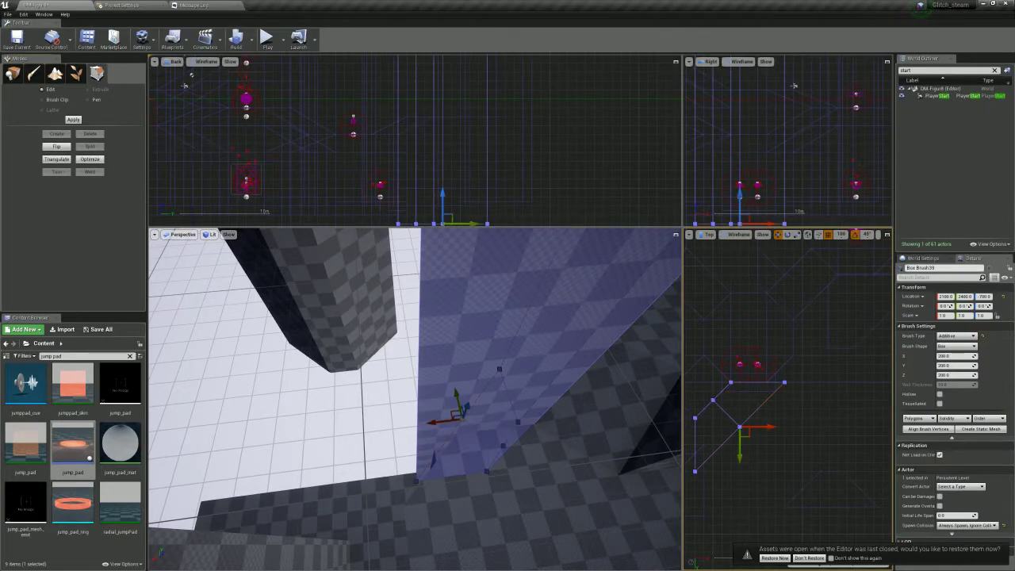
left_click(739, 426)
left_click_drag(740, 427, 784, 426)
right_click_drag(412, 396, 376, 416)
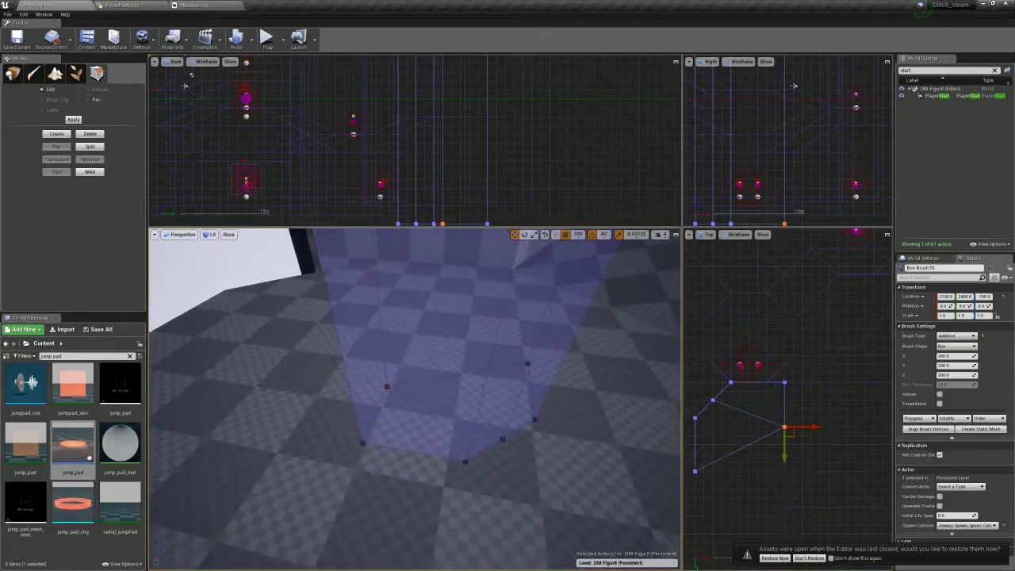
Pull in the angled wall's outer corner vertex and extend its split vertex away from the two pickups
left_click_drag(783, 383, 765, 383)
left_click(766, 427)
left_click_drag(766, 427, 766, 472)
Delete the angled box brush wall behind the two pickups
mouse_move(412, 396)
right_mouse_down()
mouse_move(306, 371)
mouse_move(292, 384)
mouse_move(285, 372)
mouse_move(282, 386)
right_mouse_up()
left_click(547, 373)
key("Delete")
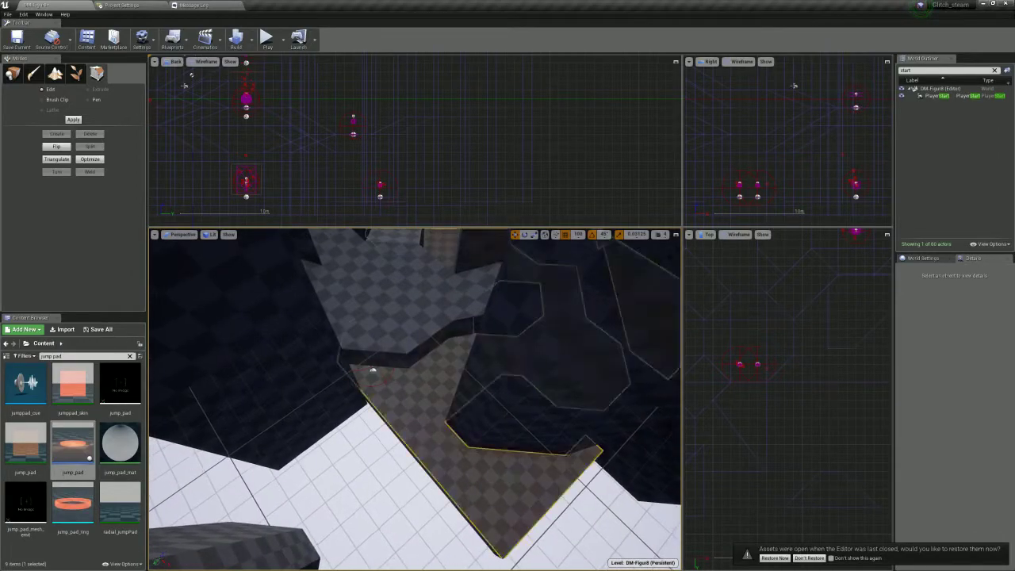
Extend the large floor brush outward past the two pickups by moving its edge vertices
left_click(372, 370)
left_click_drag(684, 450, 675, 450, "ctrl+alt")
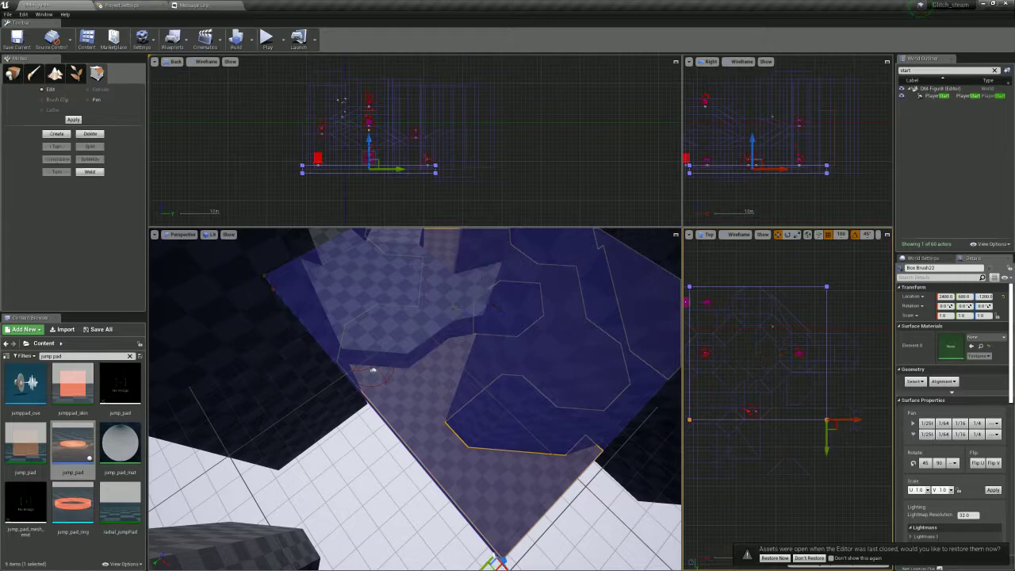
left_click_drag(826, 449, 825, 476)
right_click_drag(587, 396, 543, 390)
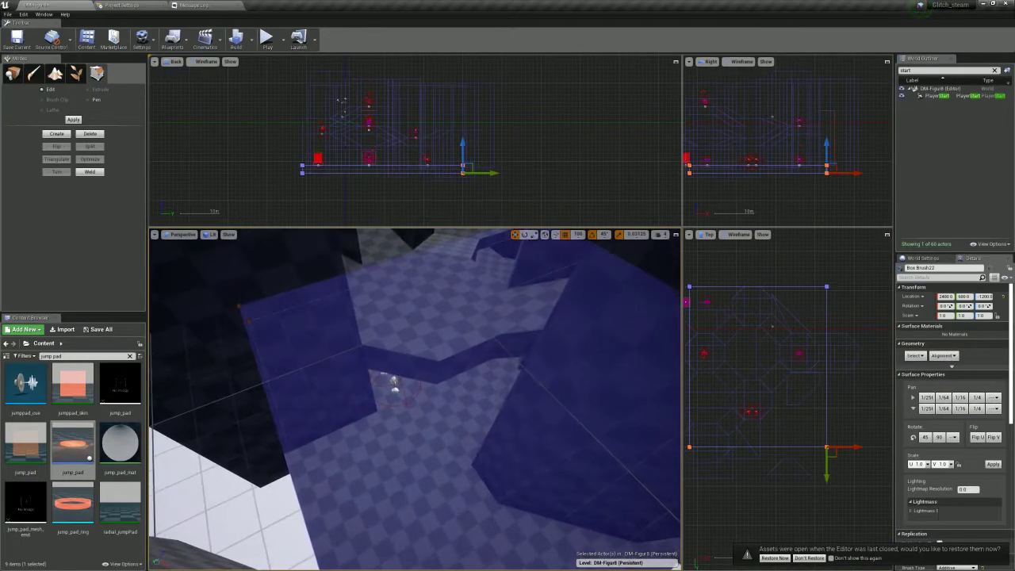
Reshape the tall box brush wall beside the passage by moving its inner corner vertices to deepen the chamfer
left_click(323, 353)
mouse_move(323, 353)
right_mouse_down()
mouse_move(349, 359)
mouse_move(336, 352)
right_mouse_up()
left_click(317, 357)
mouse_move(310, 444)
right_mouse_down()
mouse_move(323, 439)
mouse_move(298, 429)
mouse_move(301, 441)
mouse_move(349, 455)
right_mouse_up()
left_click(441, 341)
right_click_drag(441, 341, 434, 382)
scroll(785, 384, "up", 3)
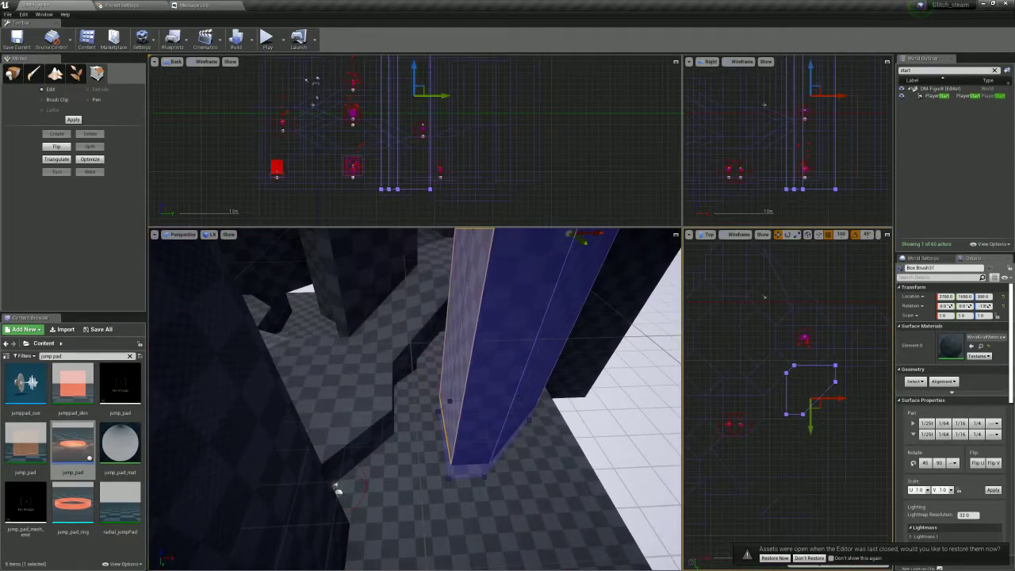
left_click(786, 374)
mouse_move(756, 396)
left_mouse_down()
mouse_move(837, 438)
mouse_move(776, 444)
left_mouse_up()
Shift the vertices at the tall wall's outer end outward to form a pointed end
right_click_drag(507, 356, 468, 373)
mouse_move(738, 418)
left_mouse_down()
mouse_move(813, 453)
mouse_move(762, 445)
left_mouse_up()
left_click(779, 420)
left_click_drag(806, 421, 823, 421)
mouse_move(522, 352)
right_mouse_down()
mouse_move(472, 342)
mouse_move(467, 355)
mouse_move(539, 358)
mouse_move(434, 347)
mouse_move(425, 366)
mouse_move(472, 377)
mouse_move(490, 359)
mouse_move(412, 382)
right_mouse_up()
mouse_move(800, 428)
left_mouse_down()
mouse_move(767, 426)
mouse_move(787, 425)
mouse_move(793, 405)
mouse_move(780, 414)
mouse_move(819, 414)
mouse_move(785, 388)
mouse_move(823, 434)
left_mouse_up()
scroll(783, 423, "up", 5)
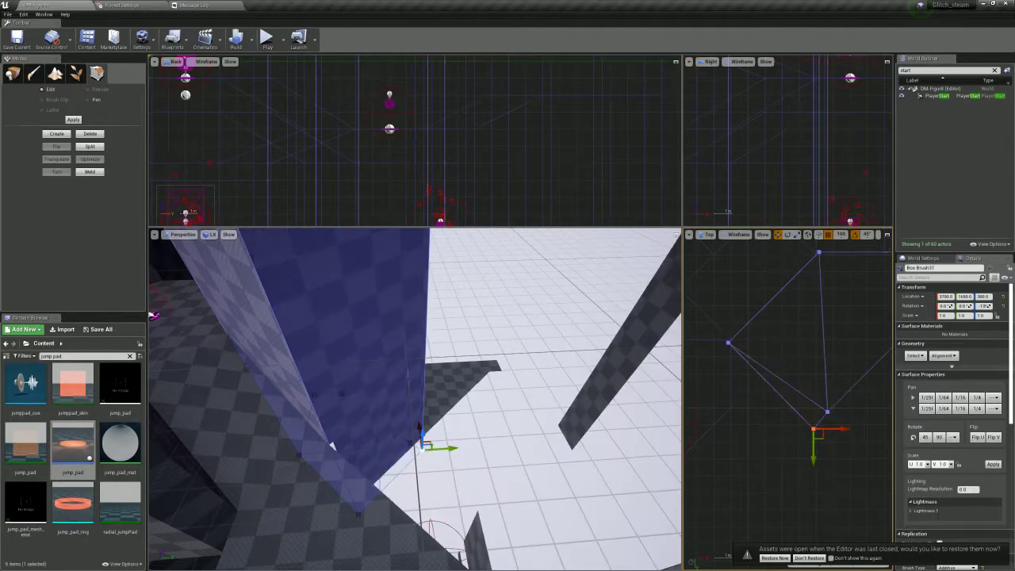
Undo the last vertex changes at the tall wall's pointed end and save the DM-Figur8 map
key("ctrl+z")
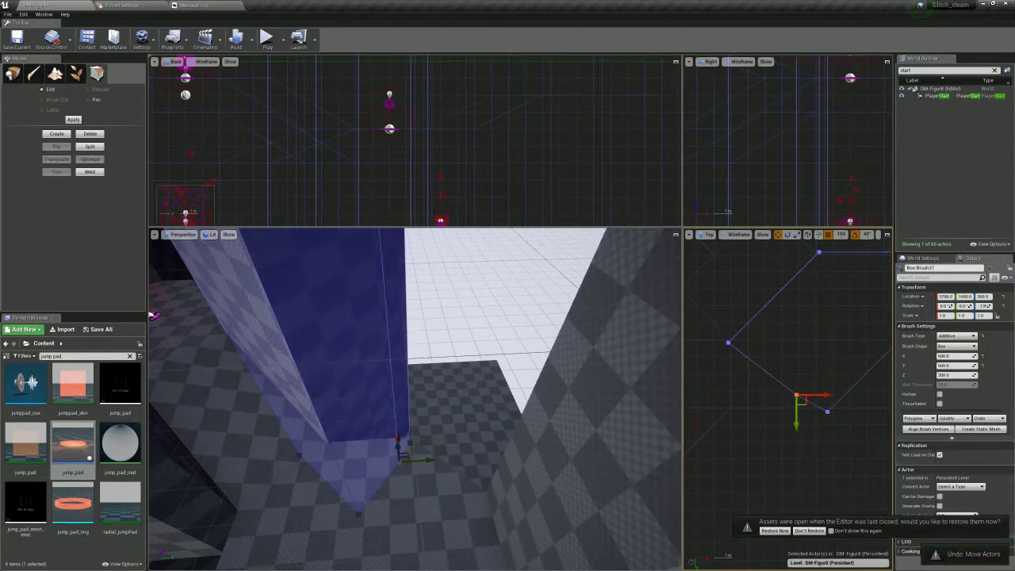
right_click_drag(846, 419, 786, 428)
scroll(786, 428, "down", 2)
left_click_drag(762, 427, 759, 418)
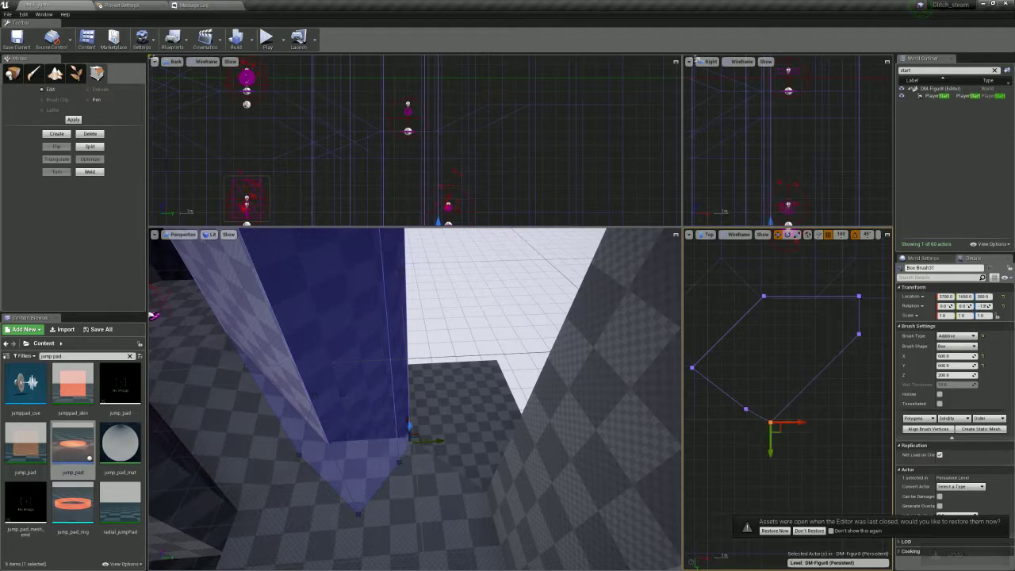
scroll(780, 455, "up", 3)
key("Escape")
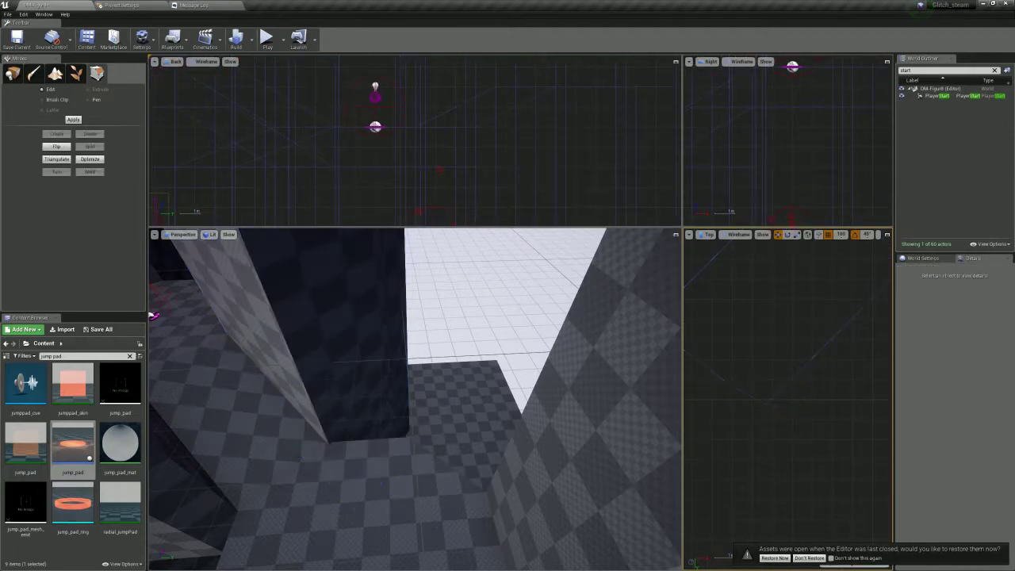
key("ctrl+z")
key("ctrl+s")
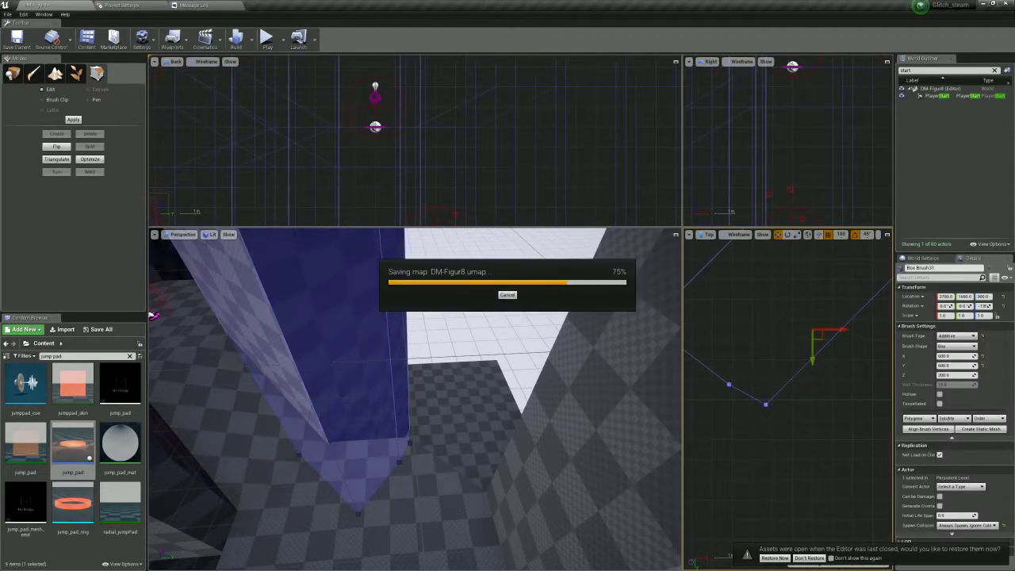
Align the tall wall's brush vertices and move its end vertex outward to straighten the slanted side
left_click(926, 429)
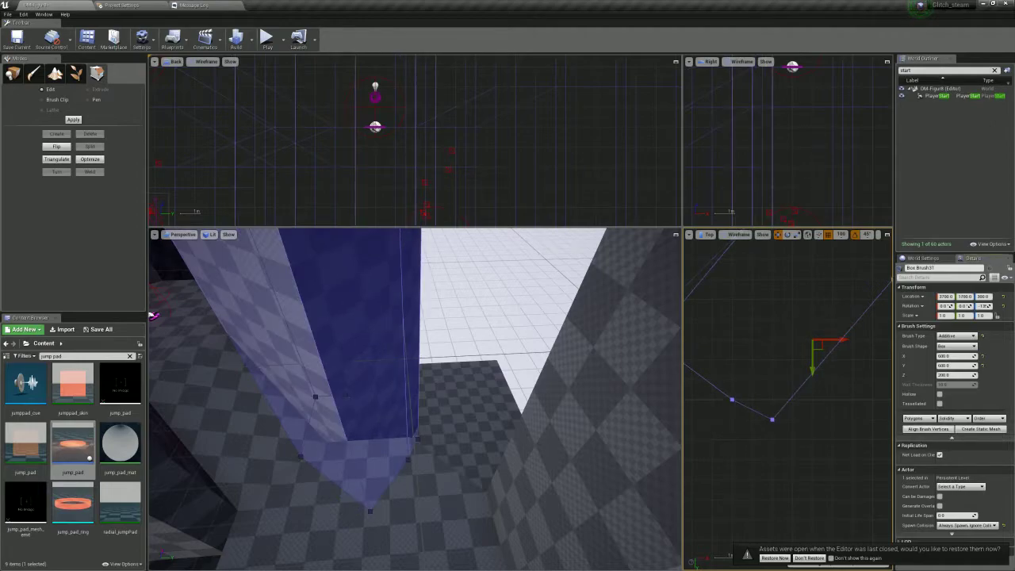
key("f")
mouse_move(690, 348)
left_mouse_down("ctrl+alt")
mouse_move(729, 404)
mouse_move(716, 374)
left_mouse_up("ctrl+alt")
left_click(835, 448)
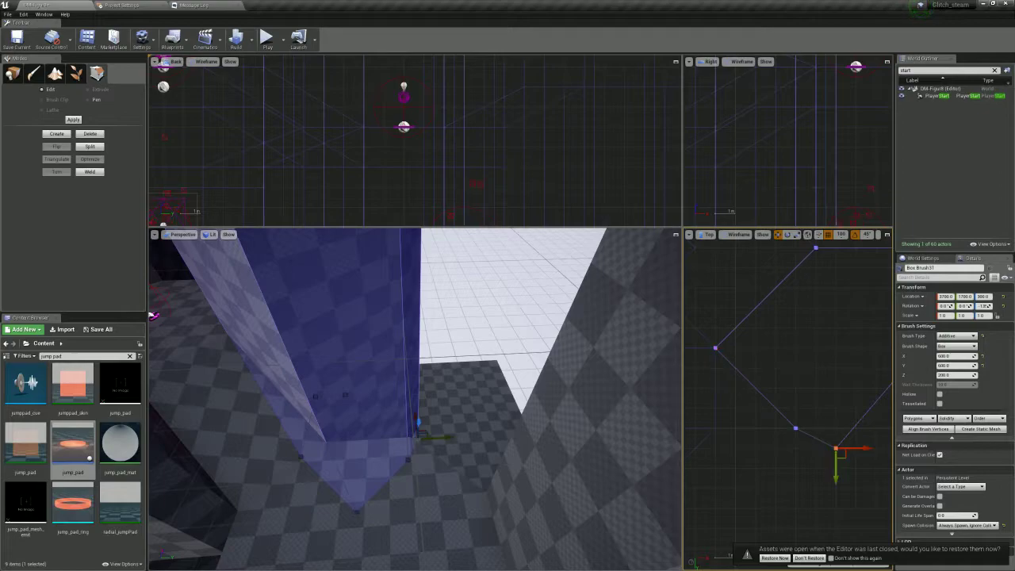
left_click_drag(841, 452, 841, 473)
left_click(759, 302)
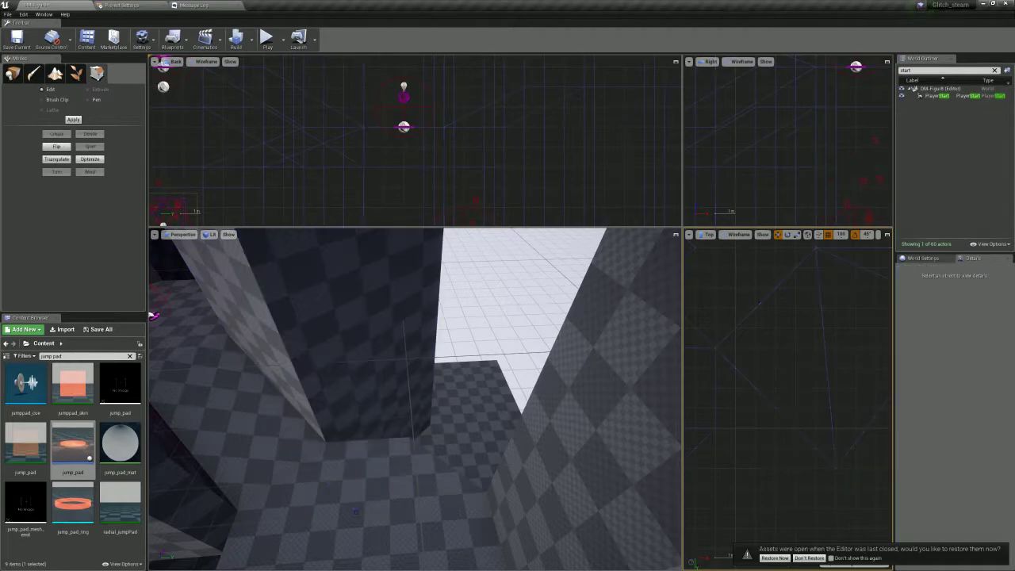
left_click(879, 409)
right_click_drag(871, 396, 801, 407)
scroll(800, 407, "down", 4)
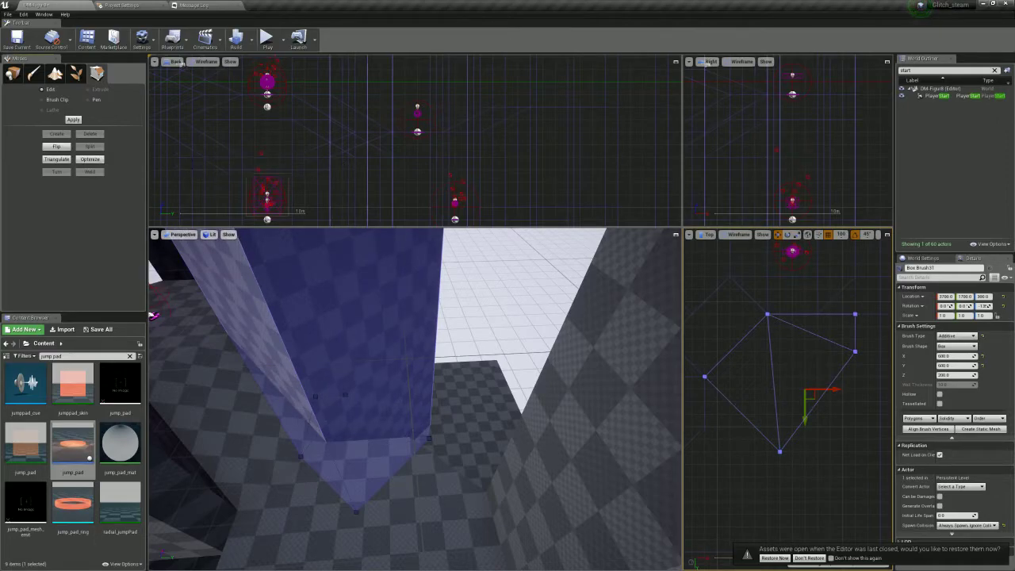
Try to move the outer side vertex of the tall wall
key("Escape")
key("ctrl+z")
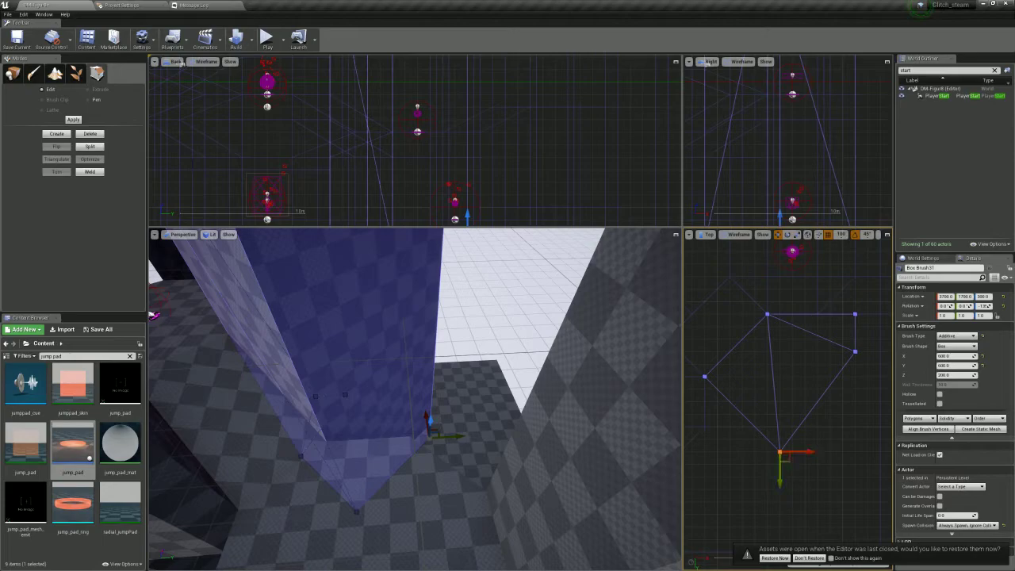
left_click(854, 351)
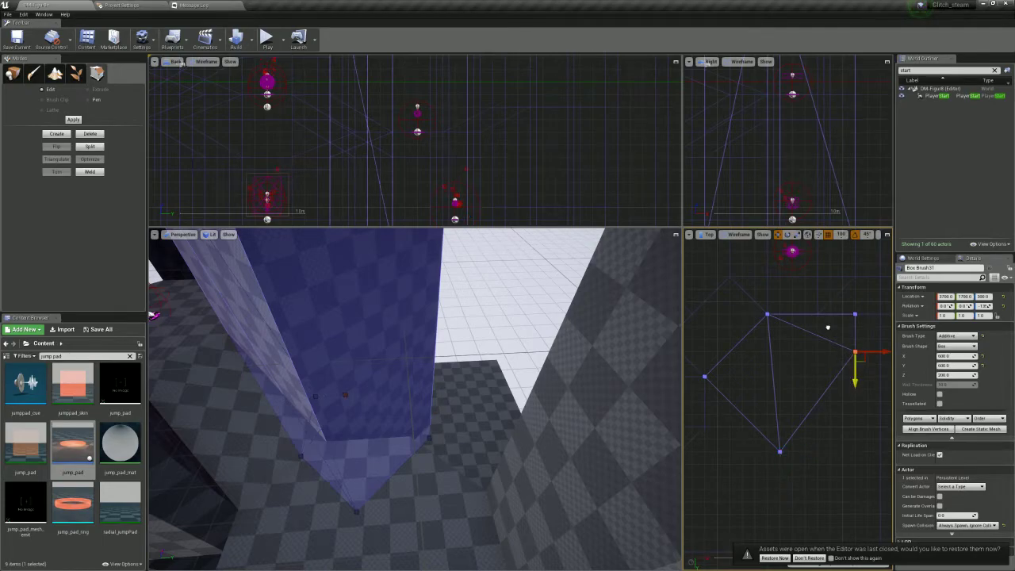
left_click_drag(847, 339, 871, 376)
key("ctrl+z")
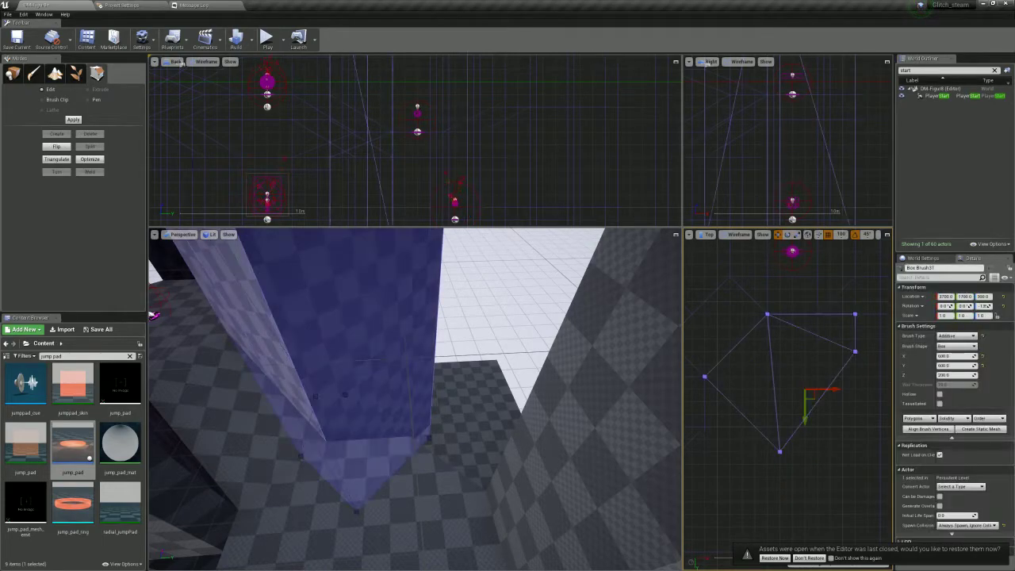
Triangulate and optimize the tall wall's polygons, and split its slanted outer edge
left_click(56, 159)
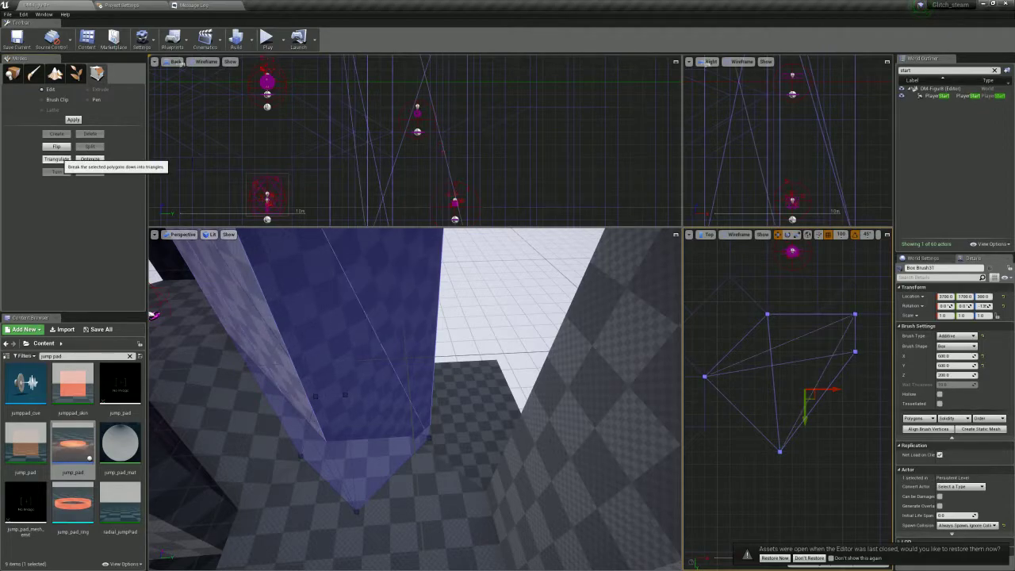
left_click(90, 160)
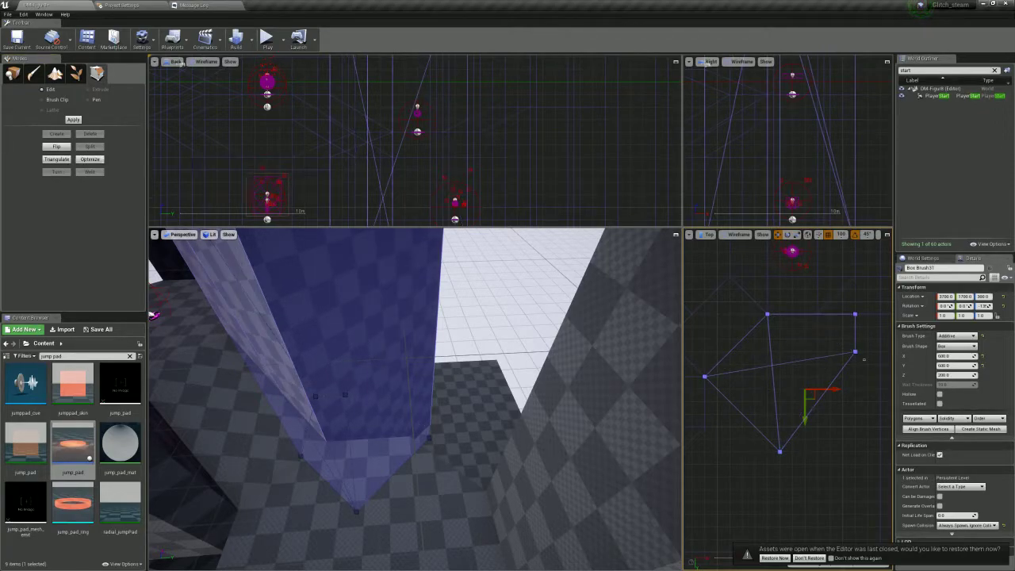
left_click(855, 351)
mouse_move(443, 396)
right_mouse_down()
mouse_move(381, 381)
mouse_move(337, 354)
right_mouse_up()
left_click(816, 401)
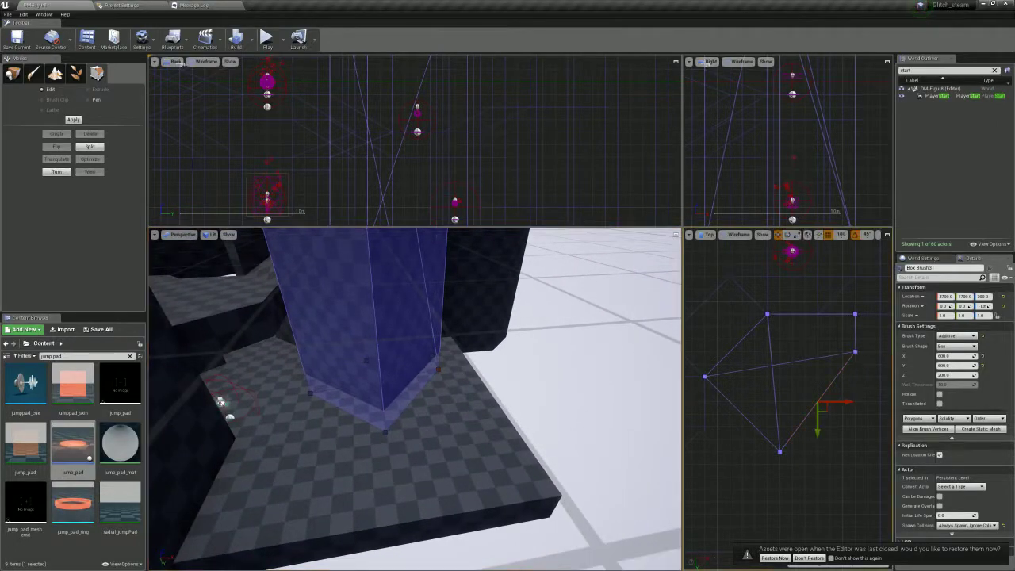
left_click(89, 145)
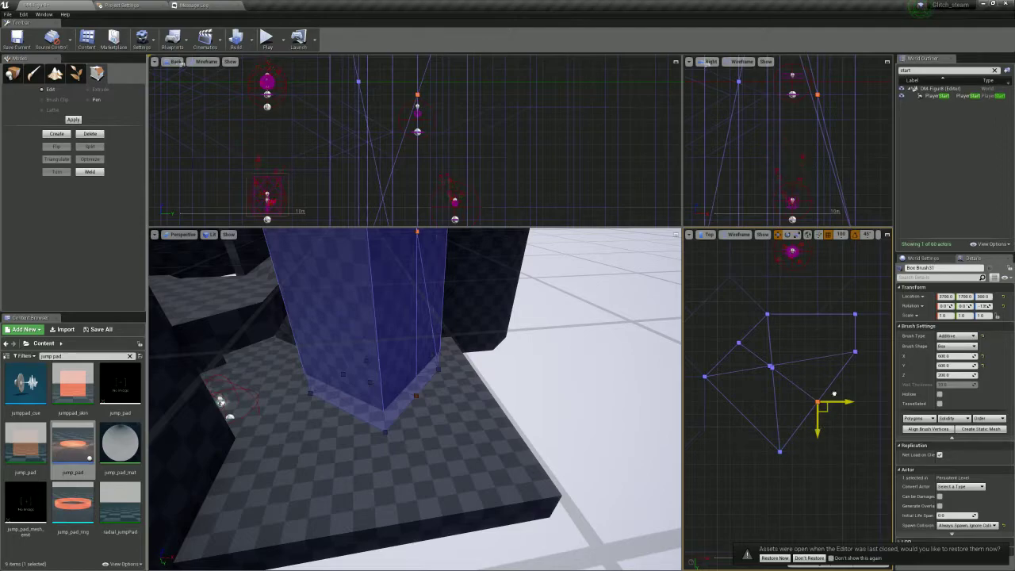
Delete the tall box brush wall standing on the extended floor
key("Delete")
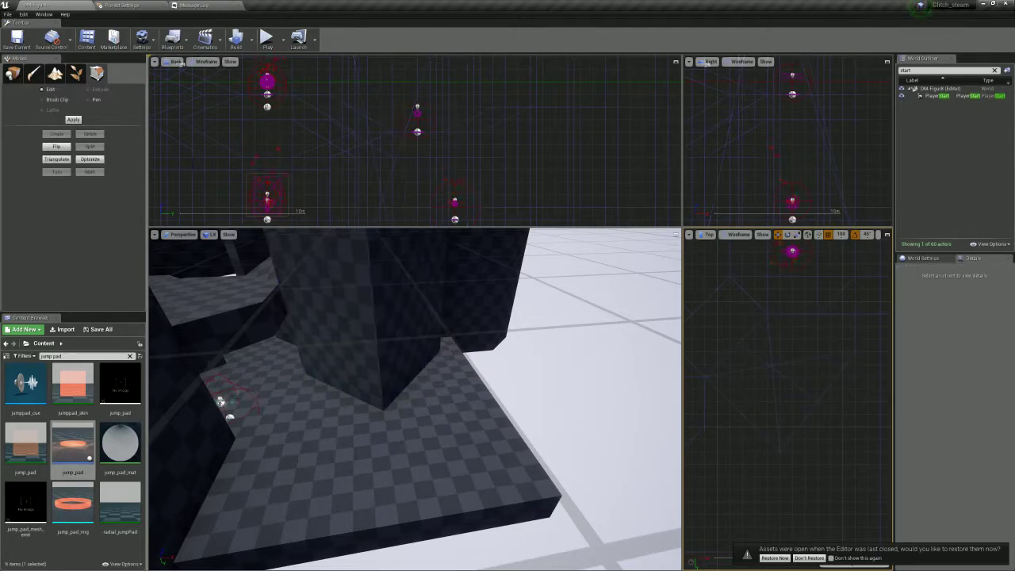
key("ctrl+z")
mouse_move(415, 396)
right_mouse_down()
mouse_move(396, 396)
mouse_move(420, 476)
mouse_move(415, 420)
mouse_move(388, 428)
mouse_move(420, 412)
mouse_move(444, 381)
mouse_move(468, 397)
mouse_move(476, 436)
mouse_move(468, 412)
mouse_move(484, 428)
mouse_move(471, 388)
mouse_move(468, 452)
mouse_move(404, 443)
mouse_move(380, 428)
right_mouse_up()
left_click(341, 377)
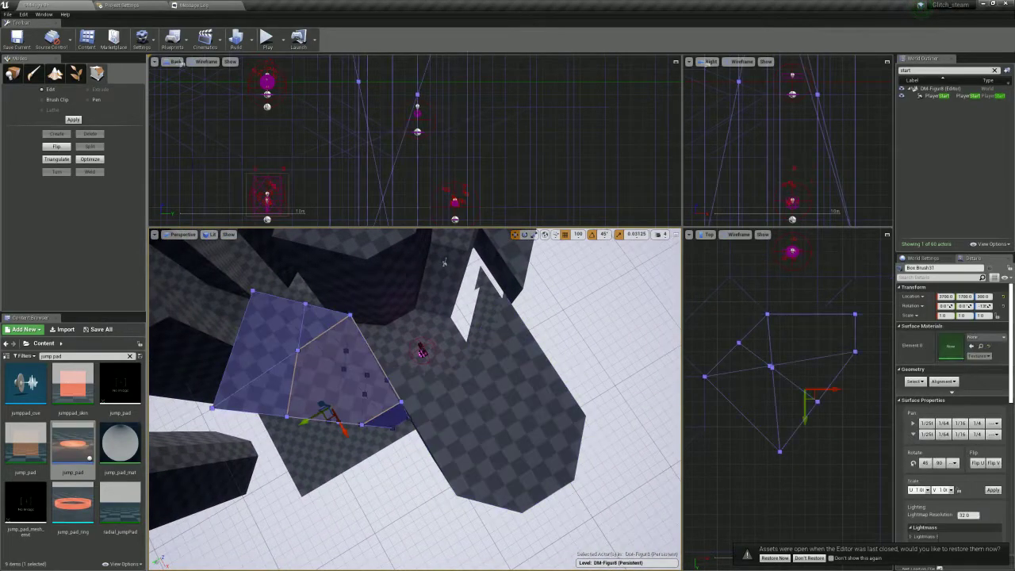
key("Delete")
right_click_drag(410, 365, 493, 364)
key("ctrl+z")
Duplicate the octagonal brush under the pink pickup into the former wall's place and pull two of its side vertices outward
left_click_drag(398, 358, 422, 439, "alt")
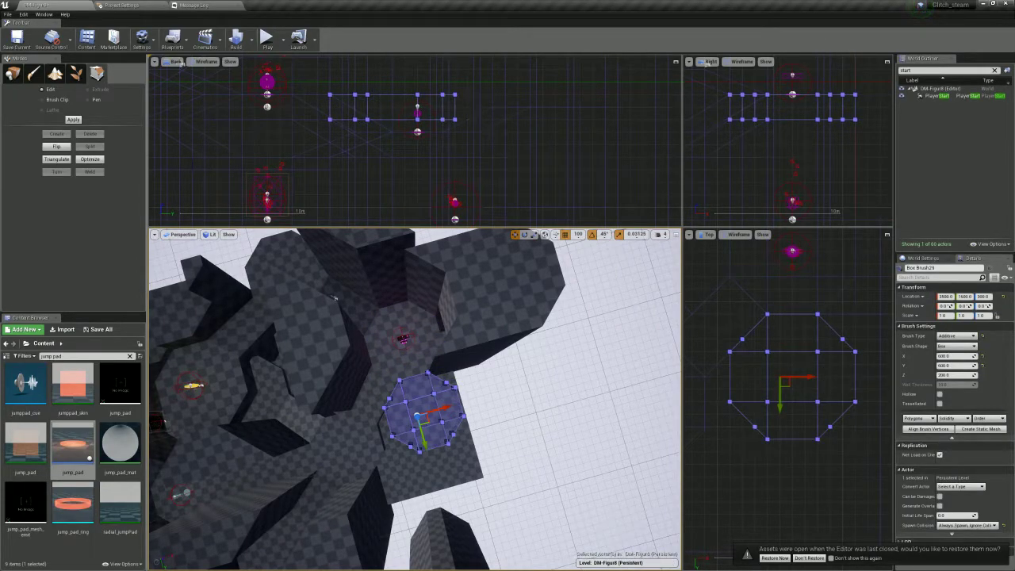
key("f")
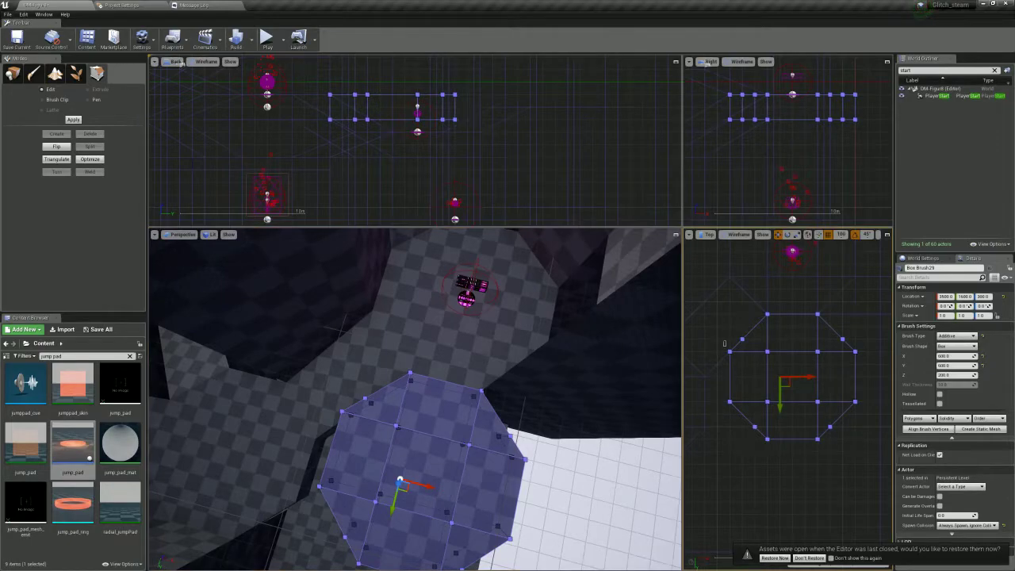
left_click_drag(736, 410, 706, 428)
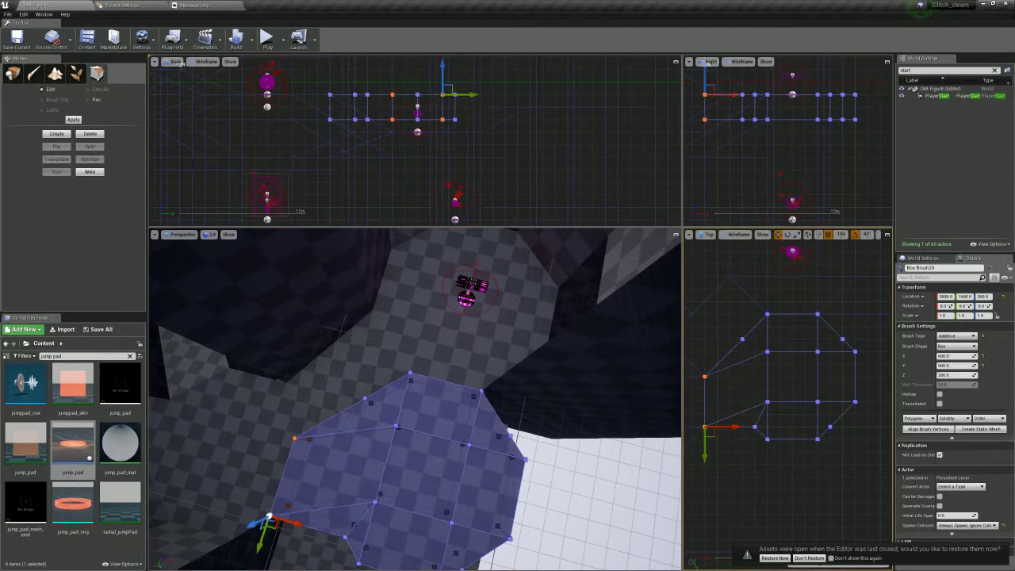
Try to pull the octagonal brush's next side vertex diagonally outward and delete it
left_click(755, 427)
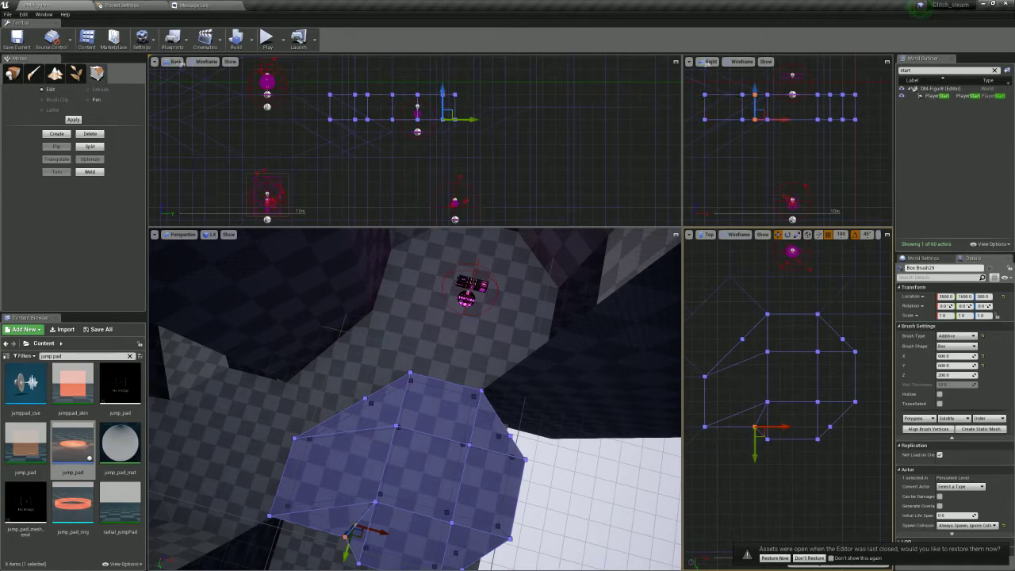
left_click_drag(757, 430, 738, 446)
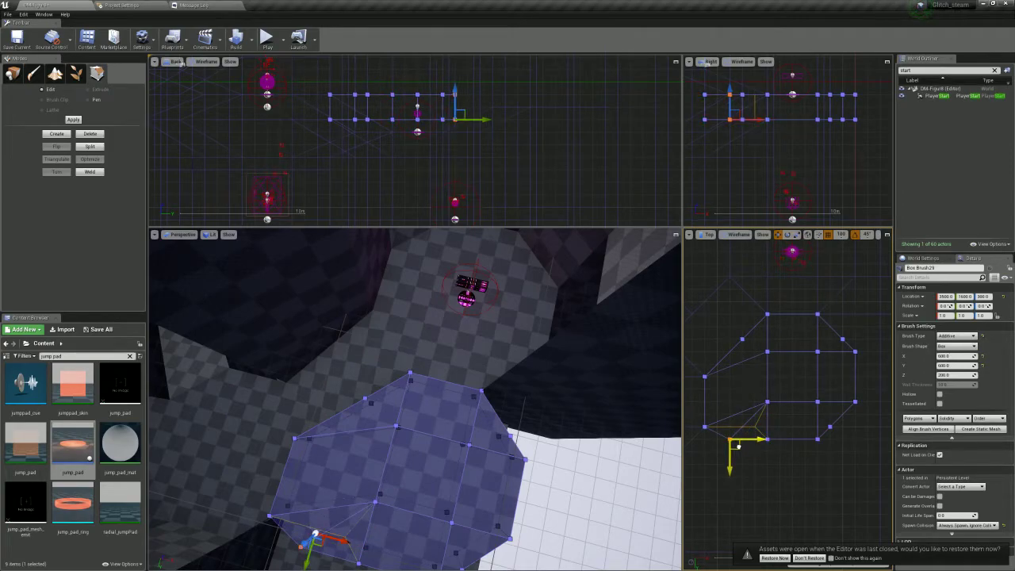
key("Delete")
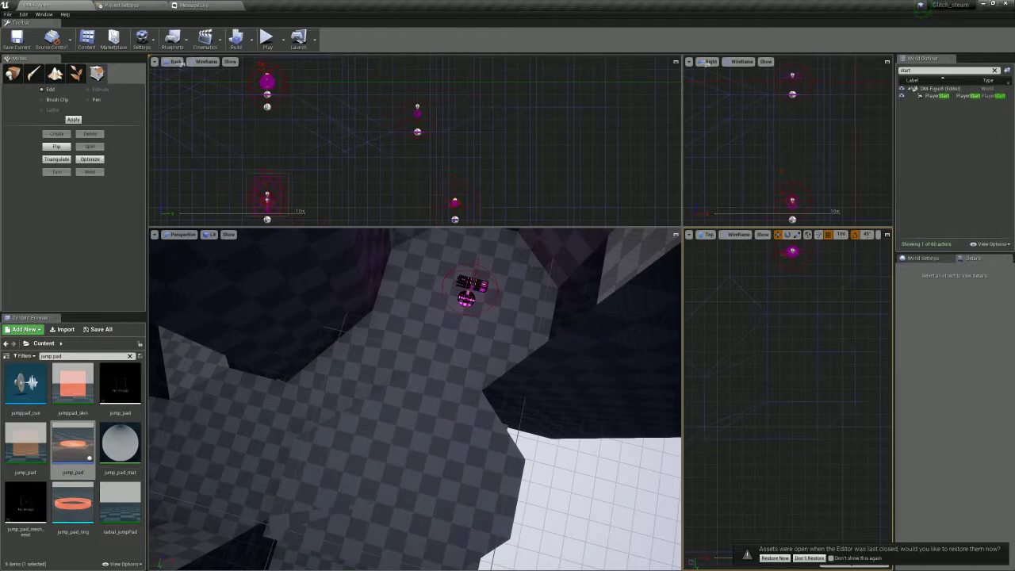
key("ctrl+z")
key("ctrl+z")
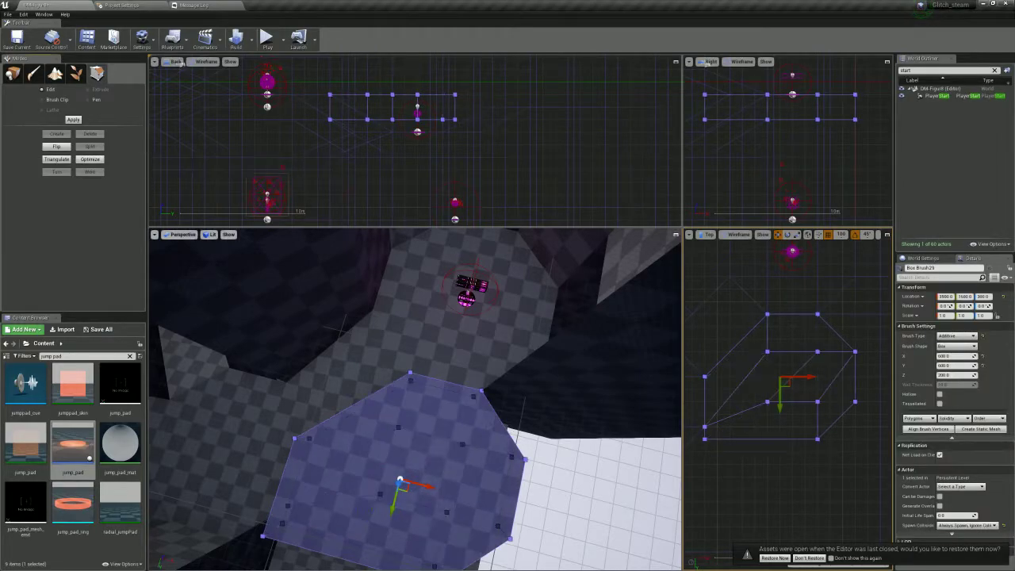
Undo the vertex edits on the duplicated octagonal brush back to its regular octagonal shape
right_click_drag(444, 381, 329, 332)
mouse_move(413, 380)
right_mouse_down()
mouse_move(428, 413)
mouse_move(400, 379)
right_mouse_up()
left_click(704, 427)
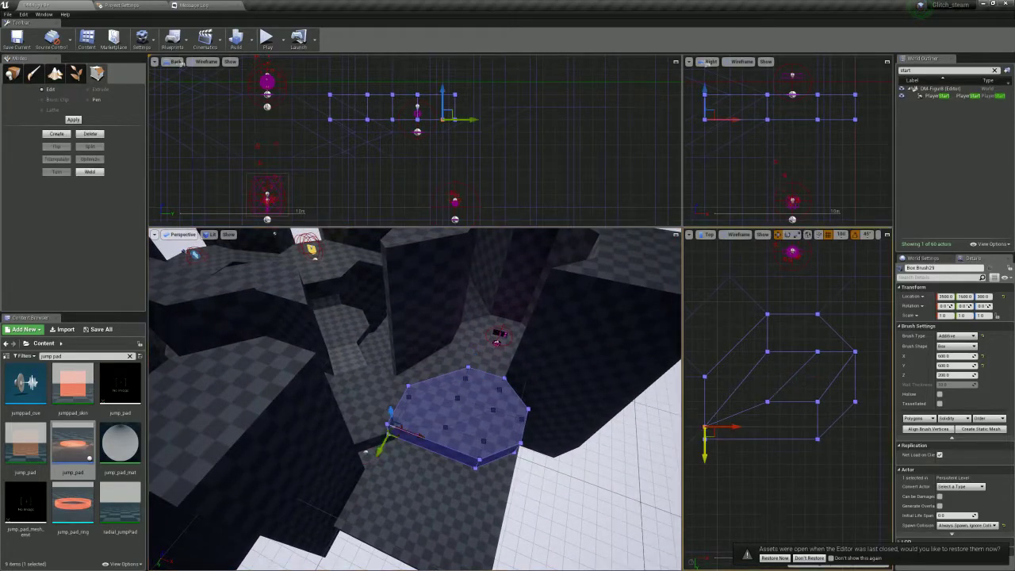
key("Delete")
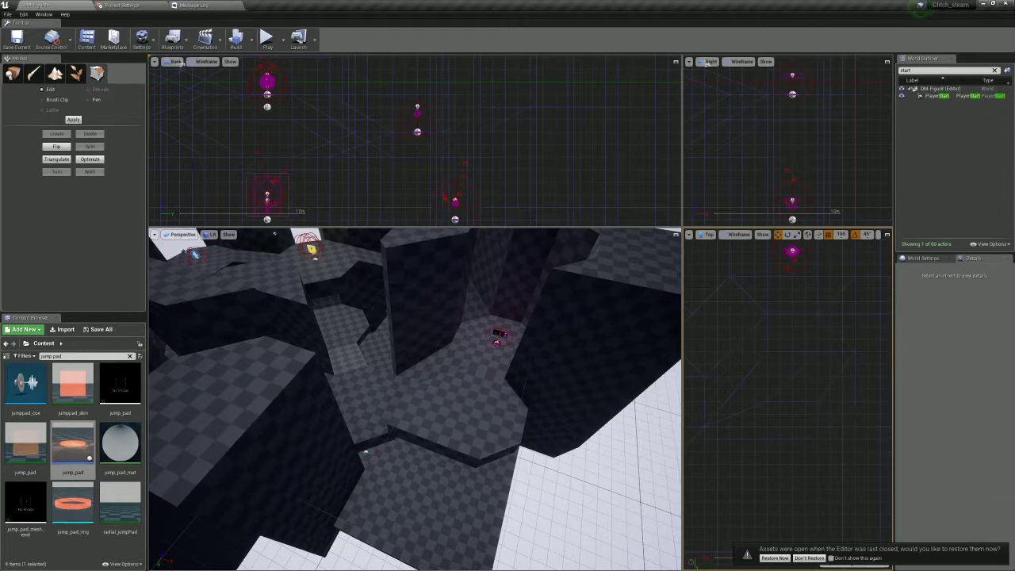
key("ctrl+z")
key("Delete")
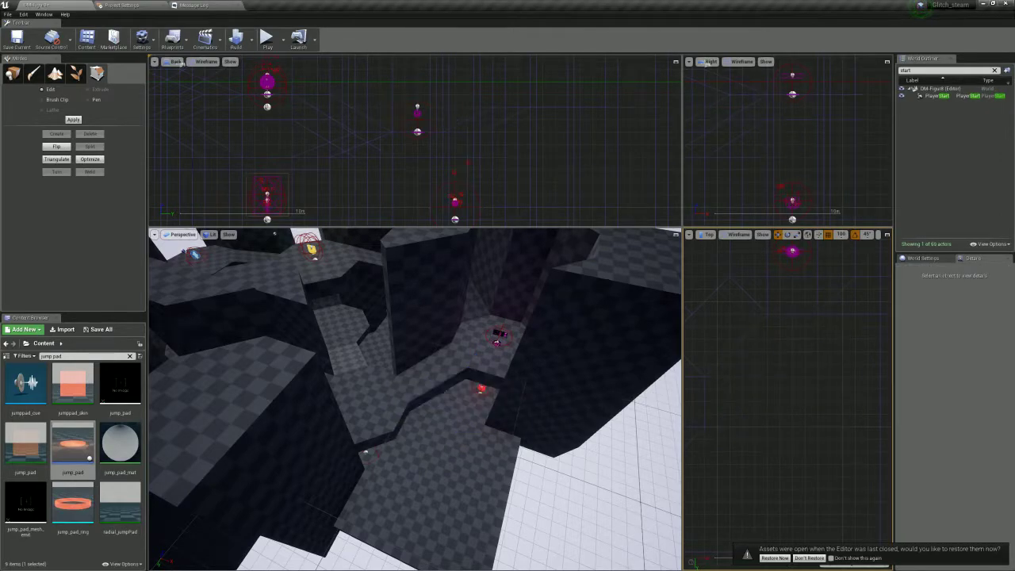
key("ctrl+z")
key("ctrl+y")
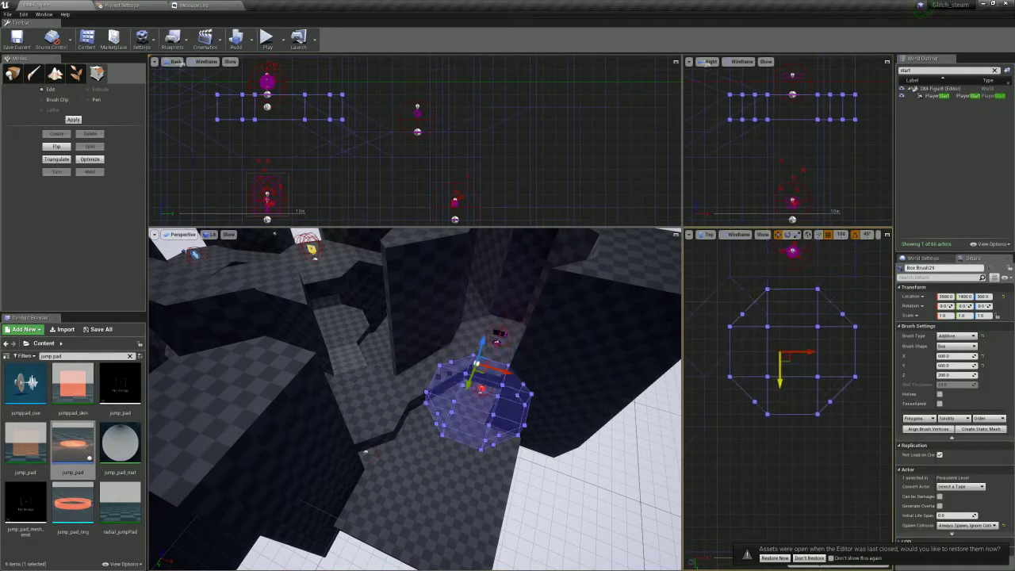
key("ctrl+z")
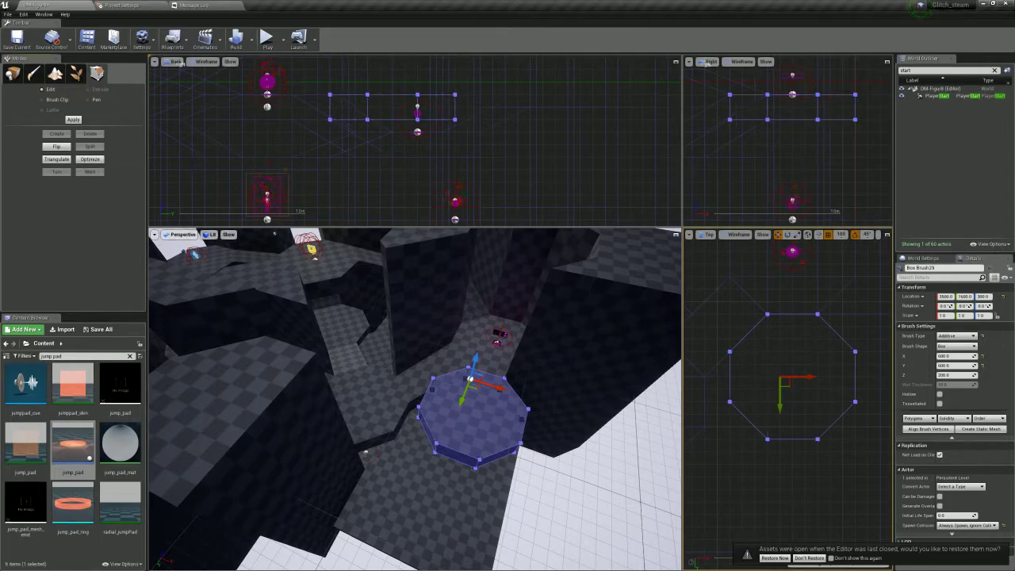
Shift the octagonal brush's two outer side vertices diagonally so that side comes to a point
left_click_drag(733, 381, 733, 406)
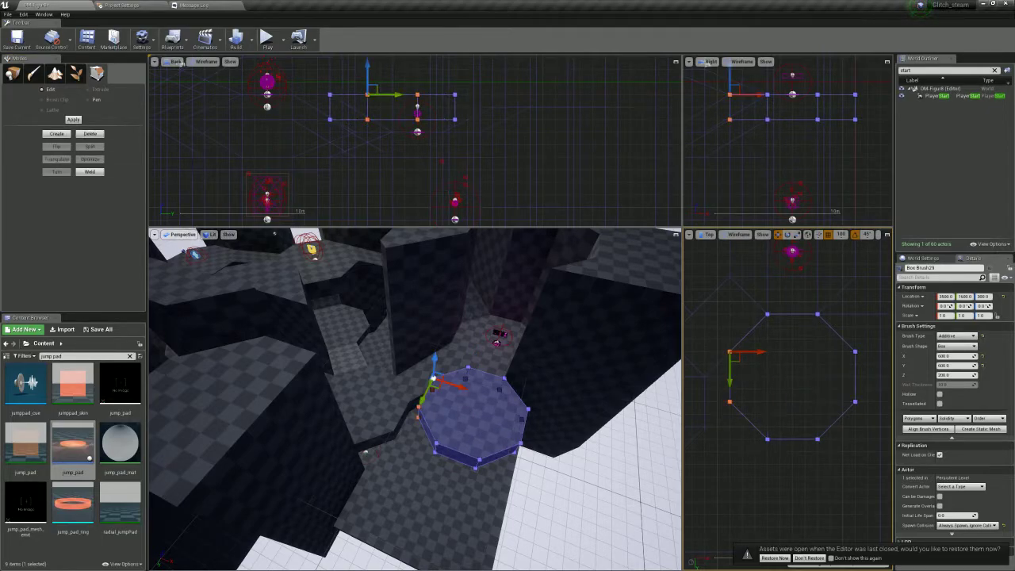
mouse_move(736, 358)
left_mouse_down()
mouse_move(723, 383)
mouse_move(711, 383)
left_mouse_up()
mouse_move(727, 451)
left_mouse_down()
mouse_move(698, 419)
mouse_move(745, 422)
left_mouse_up()
Extend the octagonal brush's lower vertices downward and raise its upper vertices to form a tall pillar
right_click_drag(570, 380, 582, 416)
key("w")
left_click_drag(478, 144, 304, 109)
left_click_drag(565, 349, 516, 498)
left_click_drag(479, 110, 307, 81)
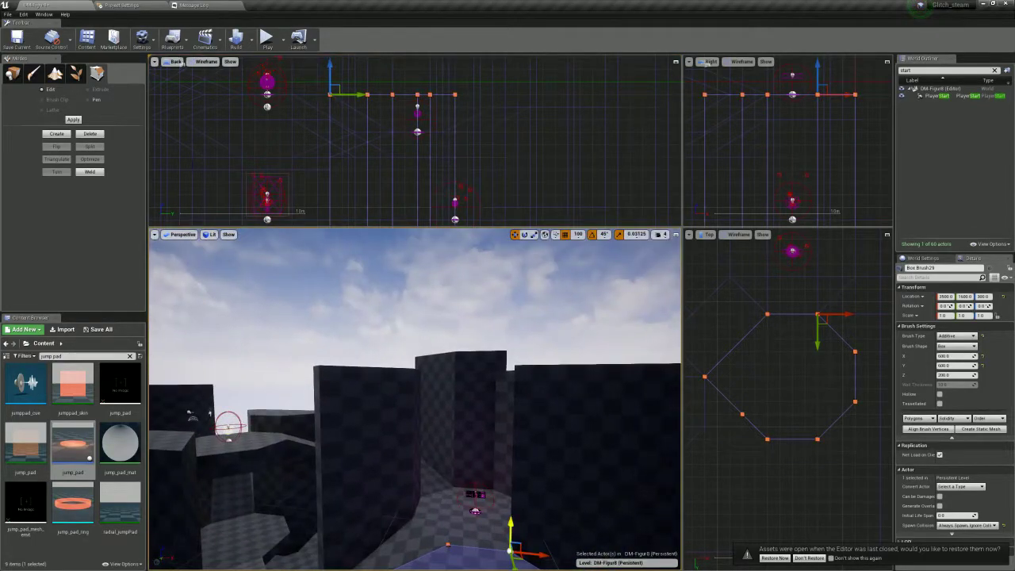
left_click_drag(509, 524, 513, 336)
Try to reposition and delete the detached tall wall brush standing beside the floor
mouse_move(514, 336)
right_mouse_down()
mouse_move(476, 436)
mouse_move(447, 432)
mouse_move(456, 468)
mouse_move(440, 388)
mouse_move(449, 480)
mouse_move(468, 473)
mouse_move(432, 464)
right_mouse_up()
left_click(292, 365)
scroll(759, 453, "down", 7)
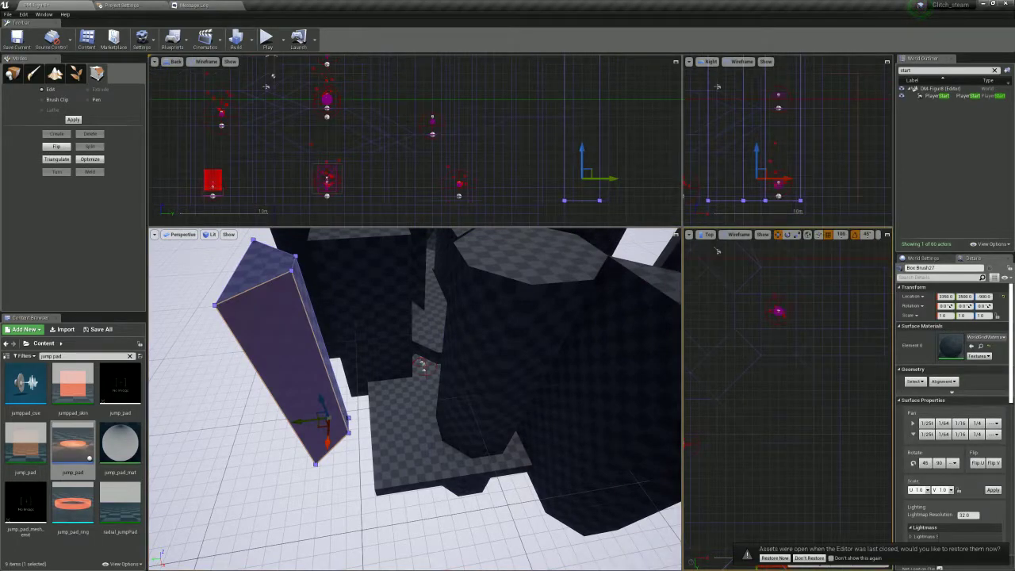
right_click_drag(760, 453, 801, 430)
mouse_move(803, 529)
left_mouse_down()
mouse_move(799, 494)
mouse_move(836, 469)
mouse_move(803, 470)
left_mouse_up()
mouse_move(547, 428)
right_mouse_down()
mouse_move(547, 349)
mouse_move(564, 439)
right_mouse_up()
left_click_drag(775, 419, 850, 498)
left_click_drag(803, 456, 853, 457)
key("Delete")
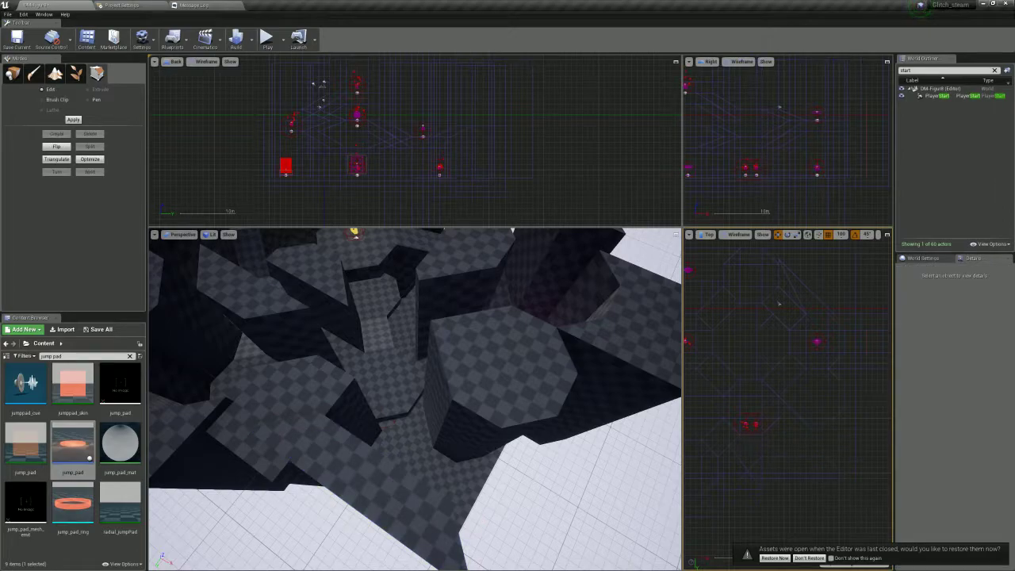
key("ctrl+z")
Pull the tall pillar's two outer vertices outward to square off its end and optimize its polygons
scroll(807, 451, "up", 4)
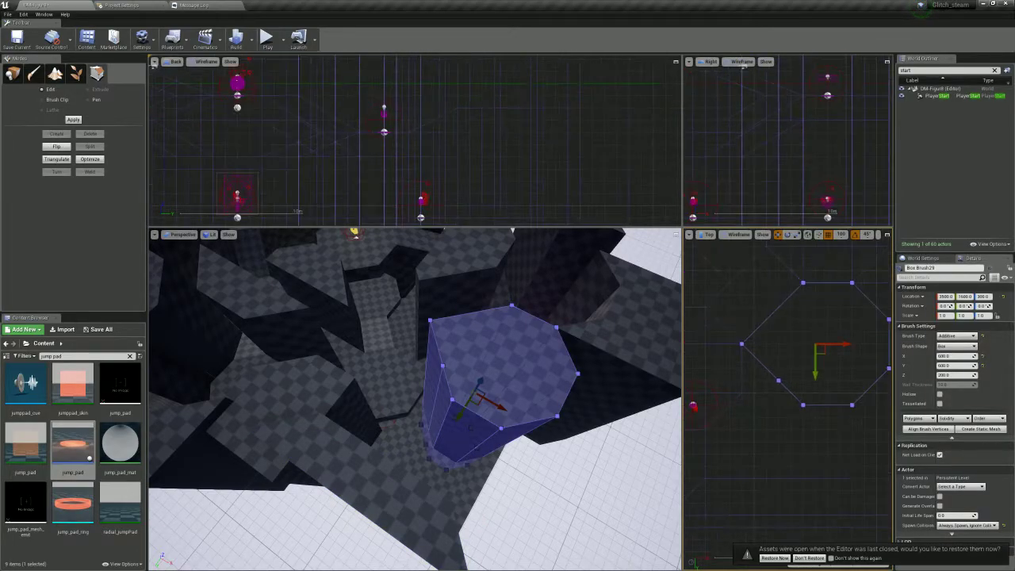
mouse_move(863, 420)
left_mouse_down()
mouse_move(792, 395)
mouse_move(851, 419)
mouse_move(852, 431)
mouse_move(780, 384)
mouse_move(831, 426)
left_mouse_up()
right_click_drag(868, 465, 801, 423)
mouse_move(818, 429)
left_mouse_down()
mouse_move(772, 375)
mouse_move(768, 446)
left_mouse_up()
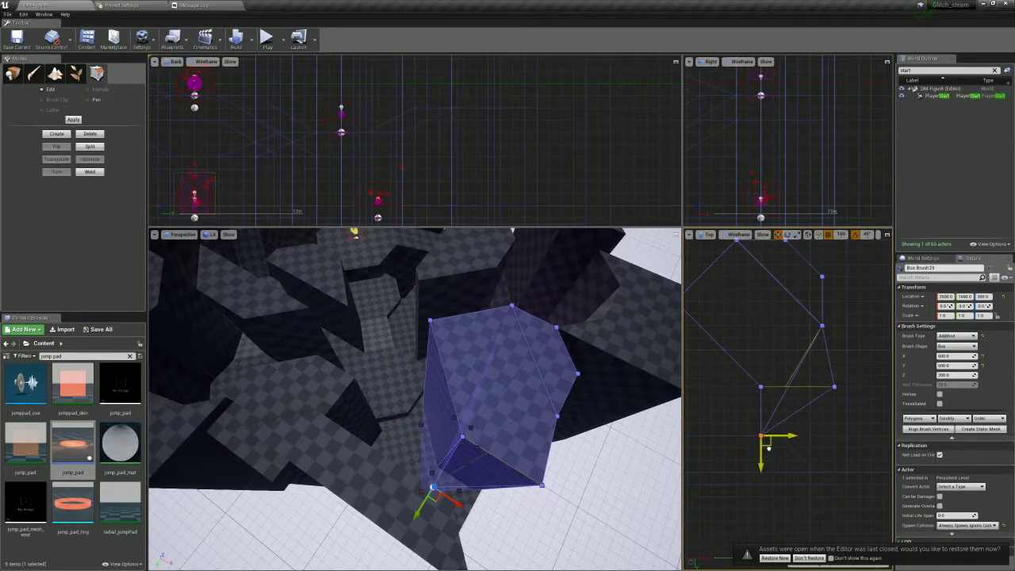
left_click_drag(853, 406, 806, 364)
mouse_move(833, 415)
left_mouse_down()
mouse_move(834, 465)
mouse_move(850, 436)
left_mouse_up()
left_click(484, 393)
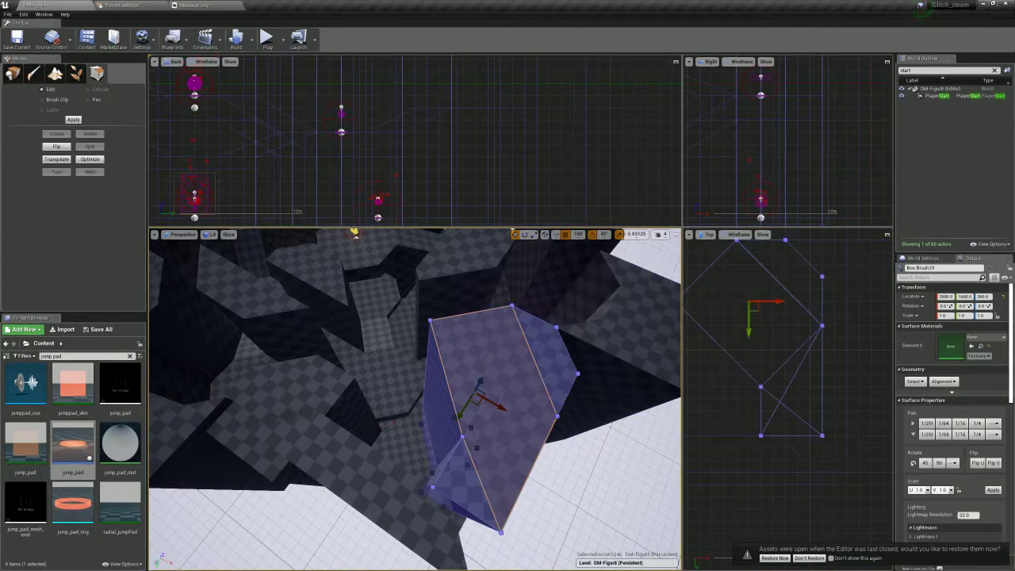
left_click(90, 159)
Place a jump_pad on the floor in the corner beside the pillar and rotate it 45° about the vertical axis
mouse_move(412, 396)
right_mouse_down()
mouse_move(412, 365)
mouse_move(365, 361)
right_mouse_up()
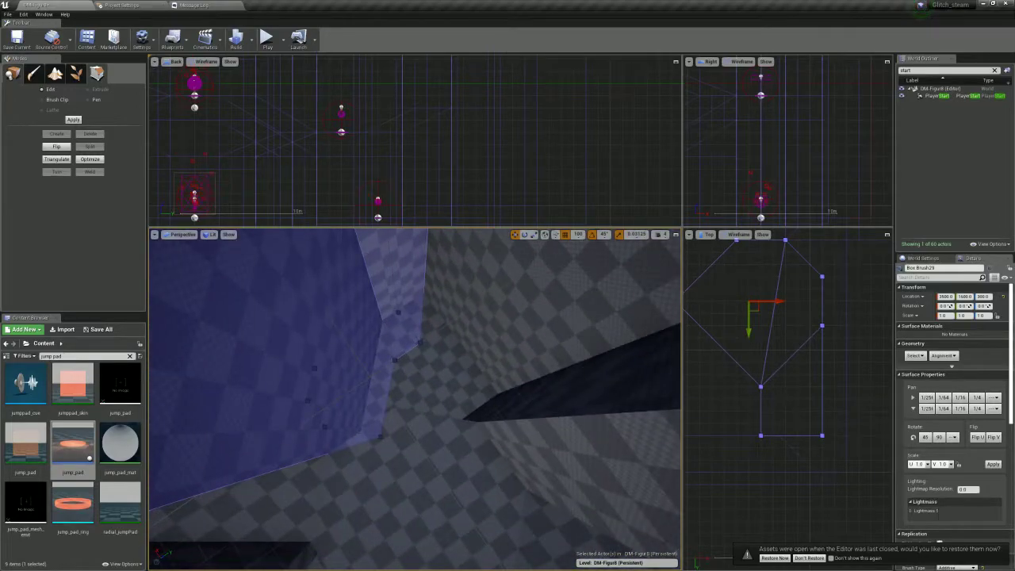
key("shift+1")
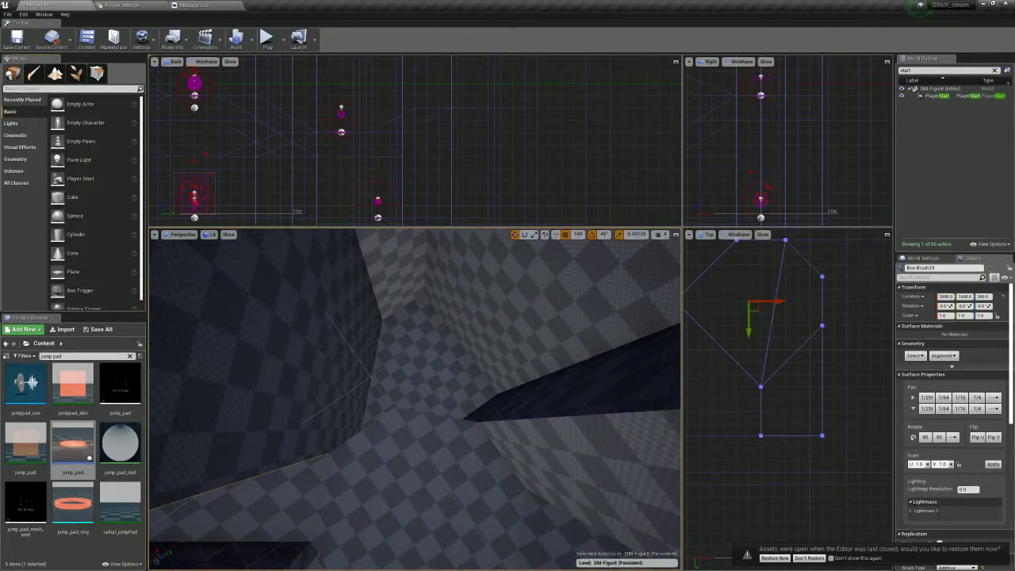
type("jump")
left_click_drag(32, 104, 418, 320)
key("e")
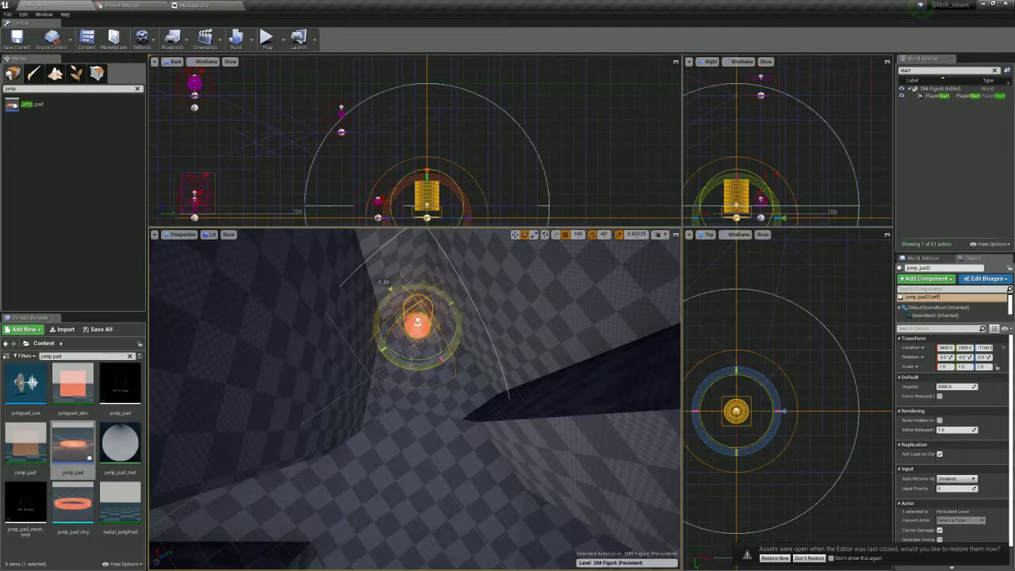
key("w")
key("e")
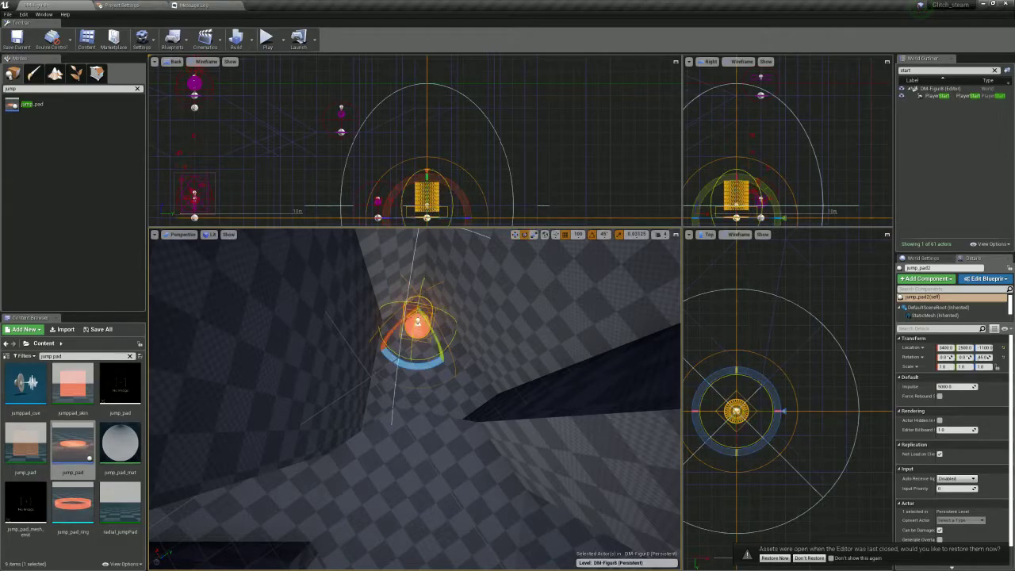
key("f")
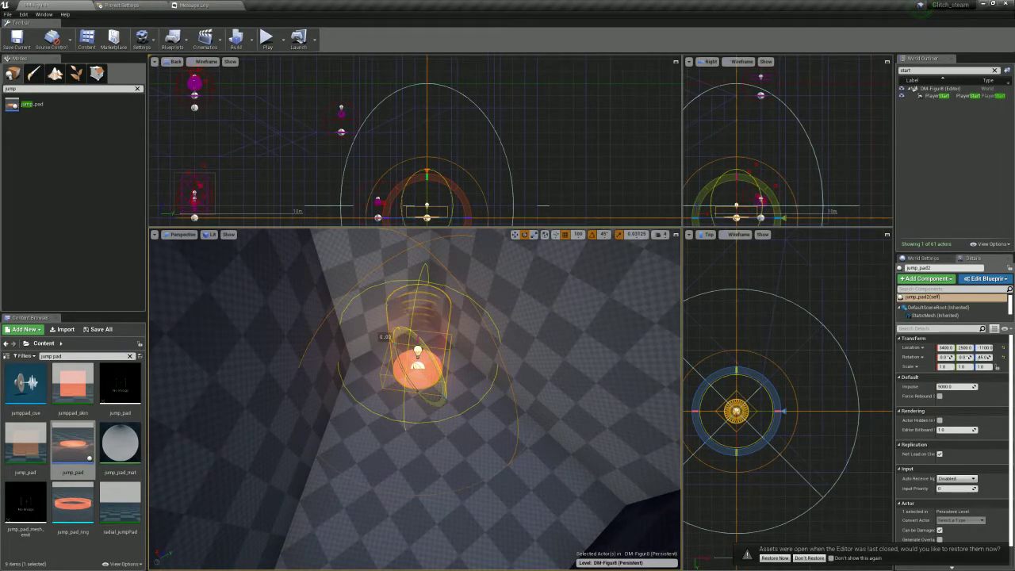
Set the rotation snap to 15° and tilt the new jump pad
left_click_drag(396, 333, 429, 358)
left_click(605, 235)
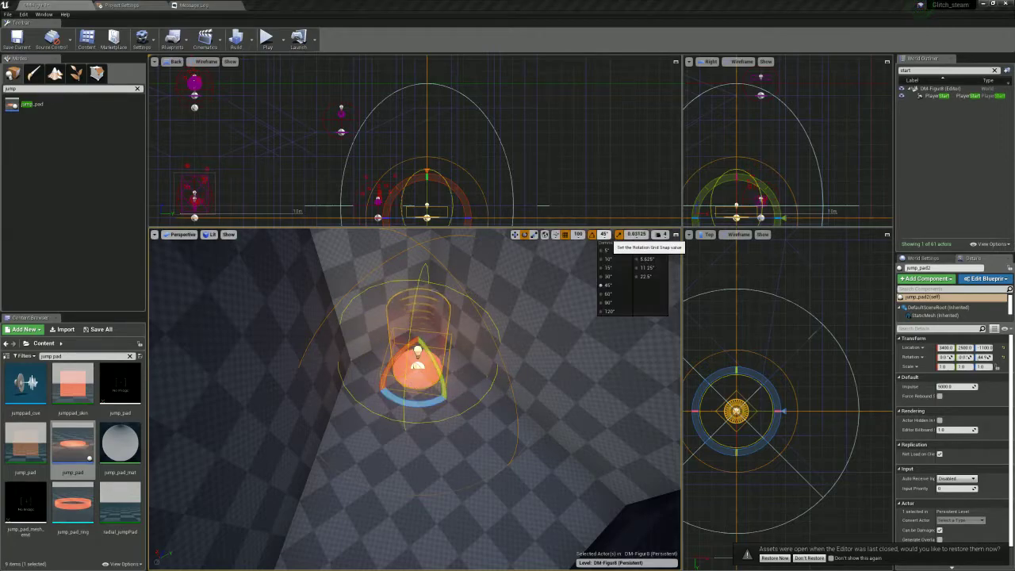
left_click(608, 267)
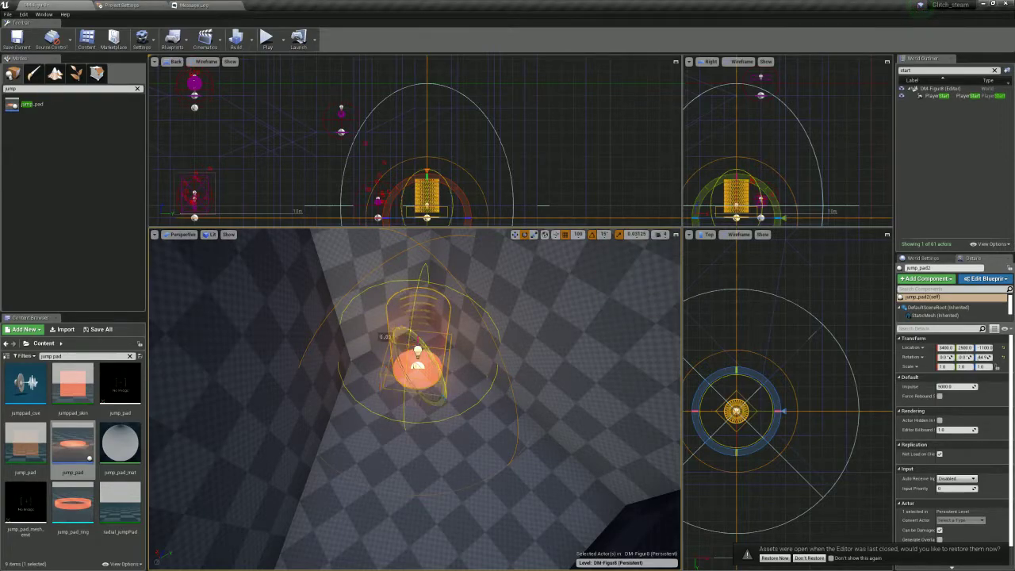
left_click_drag(435, 361, 442, 382)
left_click_drag(396, 349, 419, 334)
Raise the tilted jump pad off the floor, then delete it
key("w")
right_click_drag(418, 335, 293, 339)
left_click_drag(473, 354, 476, 333)
mouse_move(476, 333)
right_mouse_down()
mouse_move(428, 298)
mouse_move(455, 278)
mouse_move(508, 273)
mouse_move(456, 325)
mouse_move(397, 309)
mouse_move(373, 349)
right_mouse_up()
left_click(267, 321)
left_click(472, 370)
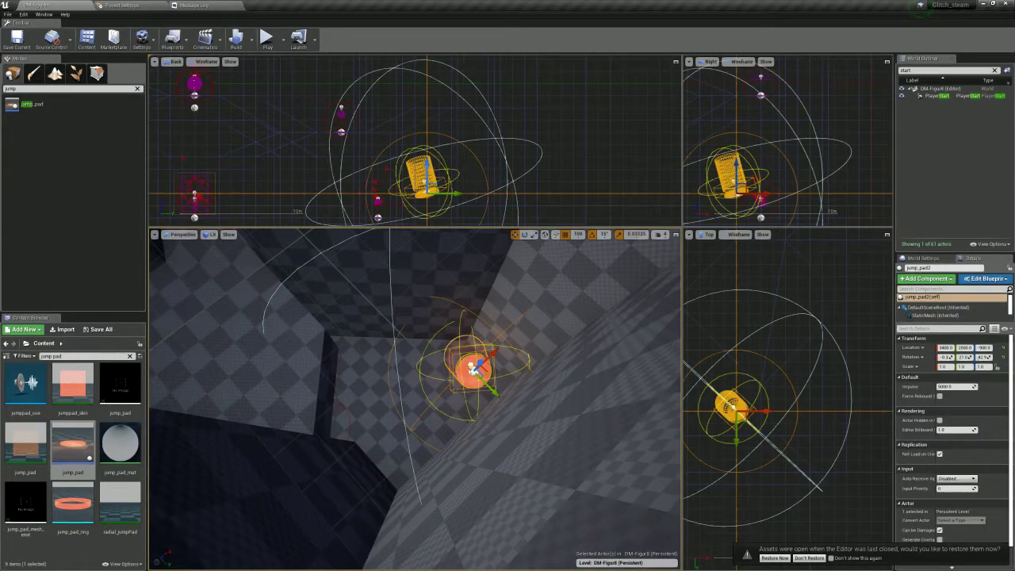
key("Delete")
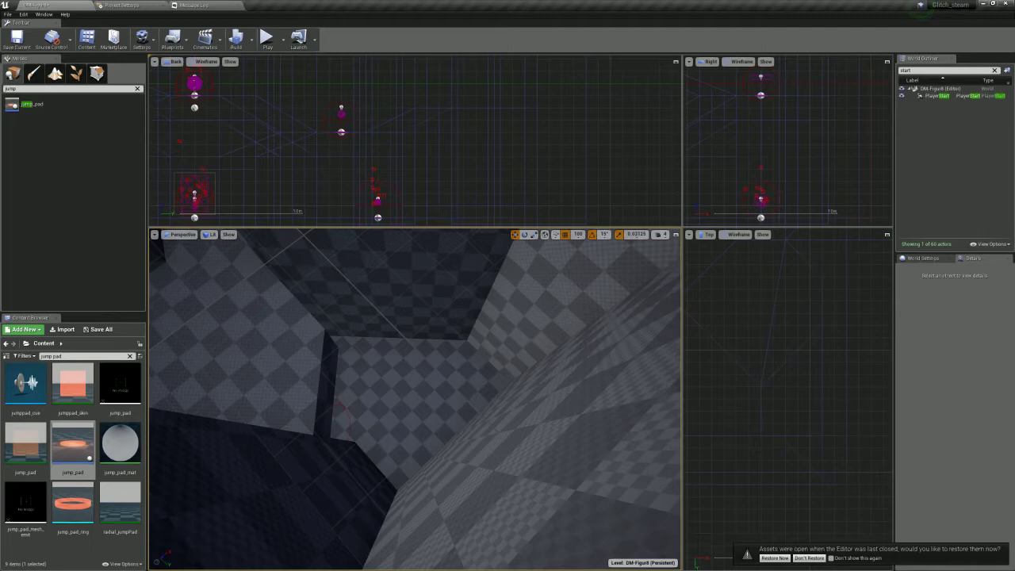
Place an additive 200 × 200 × 200 box brush on the corner floor where the jump pad stood
left_click(137, 89)
left_click(15, 160)
left_click_drag(79, 104, 425, 398)
key("e")
mouse_move(426, 436)
left_mouse_down()
mouse_move(450, 435)
mouse_move(426, 435)
left_mouse_up()
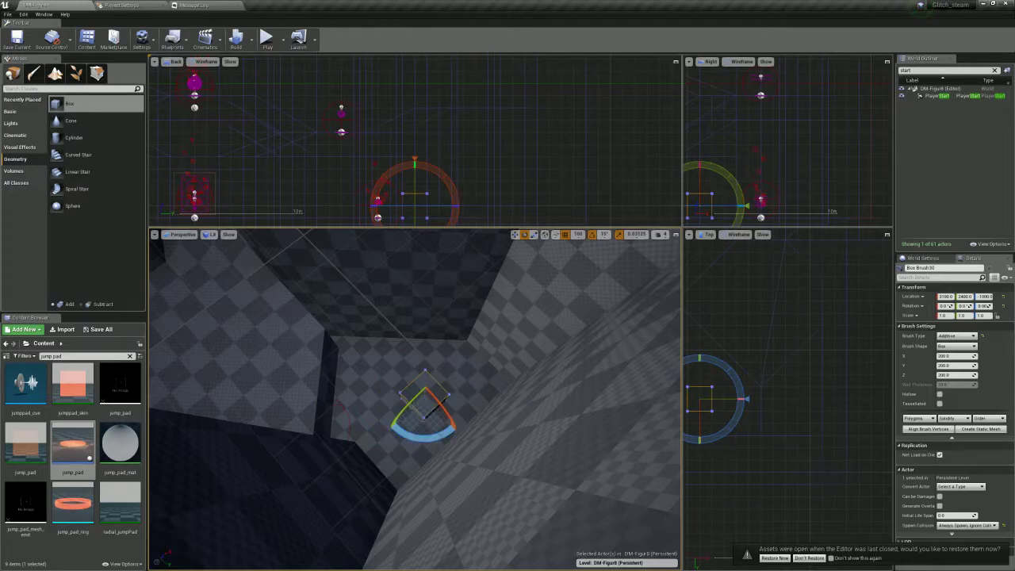
Raise the new box brush's top vertices in geometry editing to double its height
left_click(97, 73)
right_click_drag(341, 152, 340, 103)
left_click_drag(339, 102, 504, 151)
right_click_drag(476, 349, 470, 246)
key("w")
left_click_drag(419, 409, 420, 305)
right_click_drag(767, 397, 807, 349)
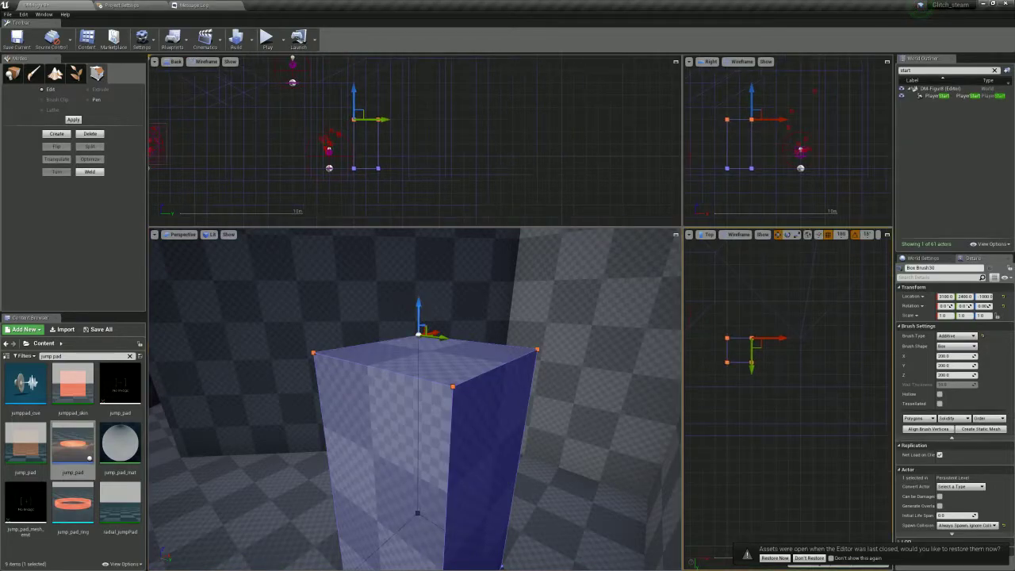
Pull the box brush's lower vertices on one side outward to give it a slanted face
left_click(751, 168)
left_click_drag(778, 168, 815, 168)
right_click_drag(529, 367, 543, 436)
key("s")
left_click(530, 367)
Rotate the slanted box brush -90° about the vertical axis
left_click(446, 438)
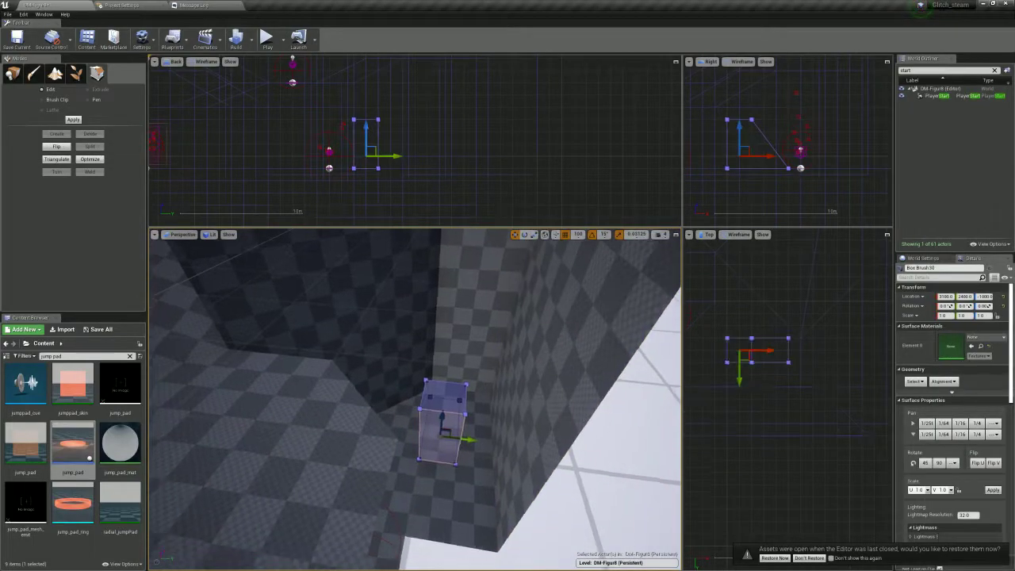
right_click_drag(446, 438, 447, 428)
key("w")
key("e")
left_click_drag(413, 485, 463, 509)
Stretch the slanted brush lengthwise by moving the vertices of one end far outward
left_click_drag(775, 287, 742, 377)
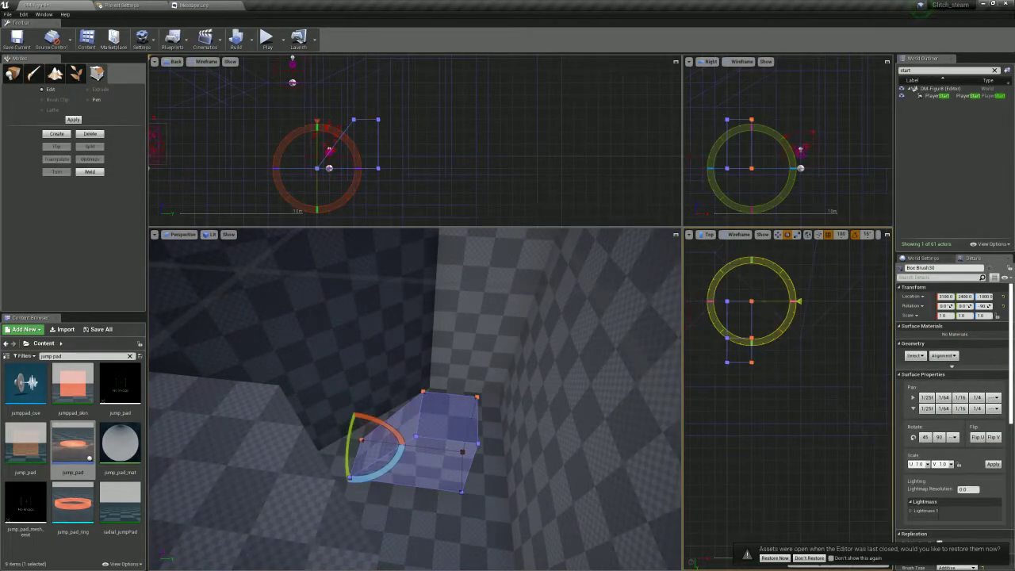
key("w")
left_click_drag(779, 302, 926, 301)
right_click_drag(476, 380, 523, 412)
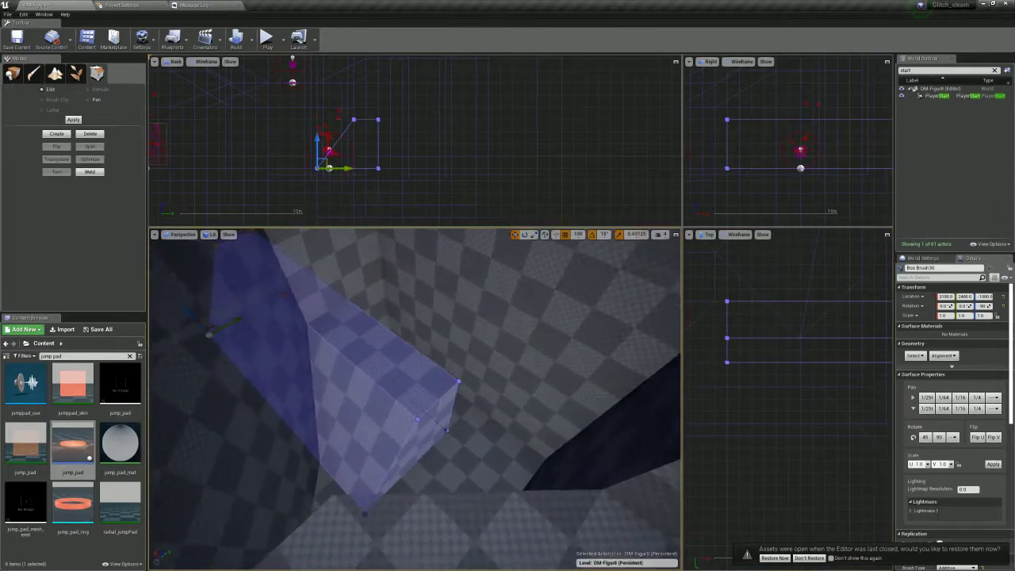
Rotate the long slanted brush 45° so it runs diagonally
left_click(396, 388)
key("e")
right_click_drag(428, 412, 444, 444)
left_click_drag(421, 407, 474, 407)
key("w")
Move the long slanted brush against the diagonal outer wall of the corner floor
mouse_move(425, 406)
right_mouse_down()
mouse_move(381, 388)
mouse_move(338, 409)
right_mouse_up()
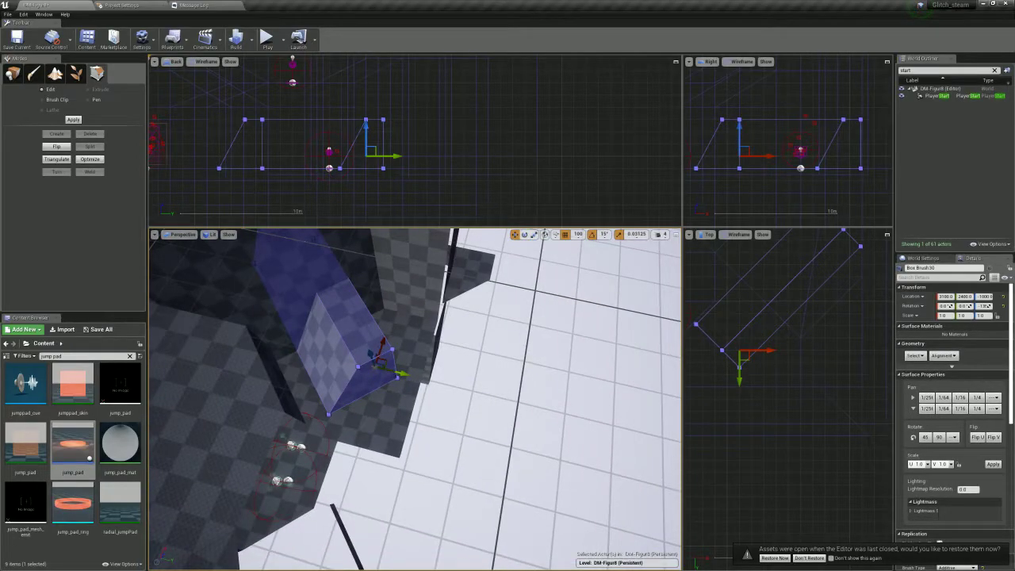
left_click_drag(389, 364, 484, 425)
mouse_move(484, 425)
right_mouse_down()
mouse_move(467, 422)
mouse_move(478, 430)
right_mouse_up()
left_click_drag(478, 424, 463, 419)
Try to align the slanted brush's vertices to the grid
left_click(282, 363)
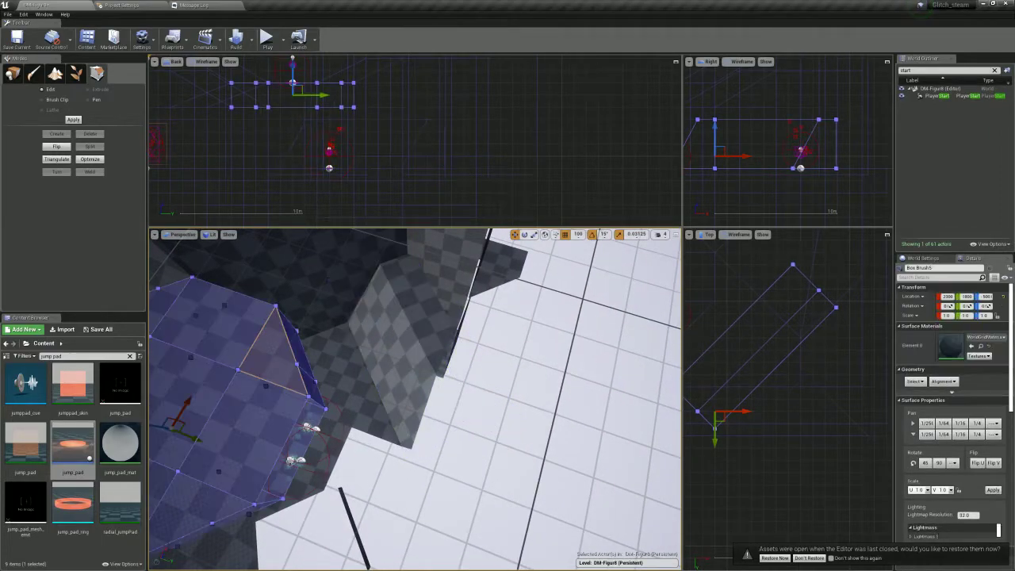
left_click(390, 357)
scroll(955, 428, "down", 3)
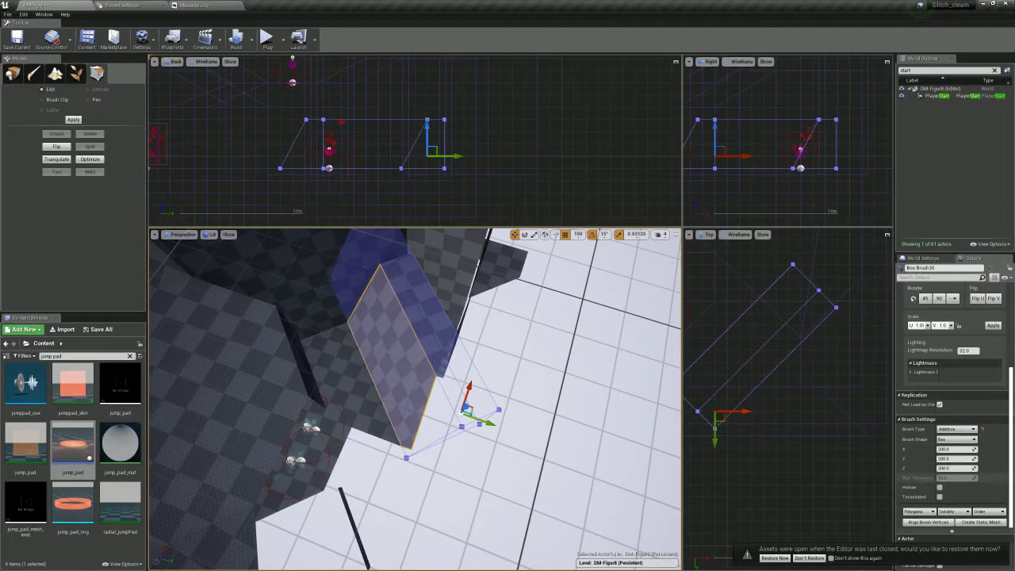
left_click(928, 472)
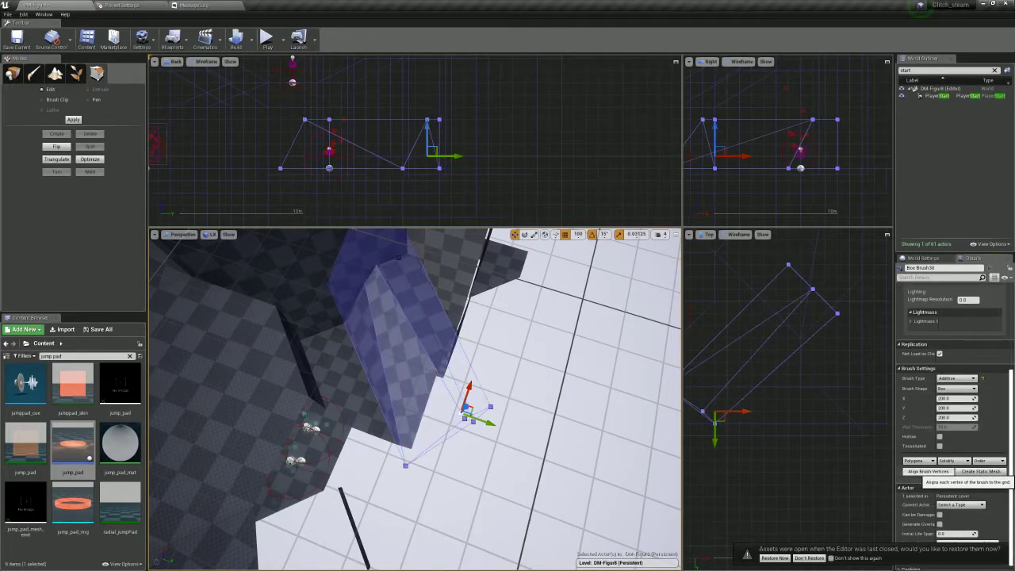
key("ctrl+z")
Try stacking a copy of the long slanted brush on top of it with reshaped vertices, and delete the copy
mouse_move(443, 380)
right_mouse_down()
mouse_move(450, 357)
mouse_move(523, 317)
right_mouse_up()
left_click_drag(427, 131, 427, 82, "alt")
right_click_drag(796, 336, 841, 356)
left_click(838, 283)
left_click_drag(695, 388, 749, 435, "shift")
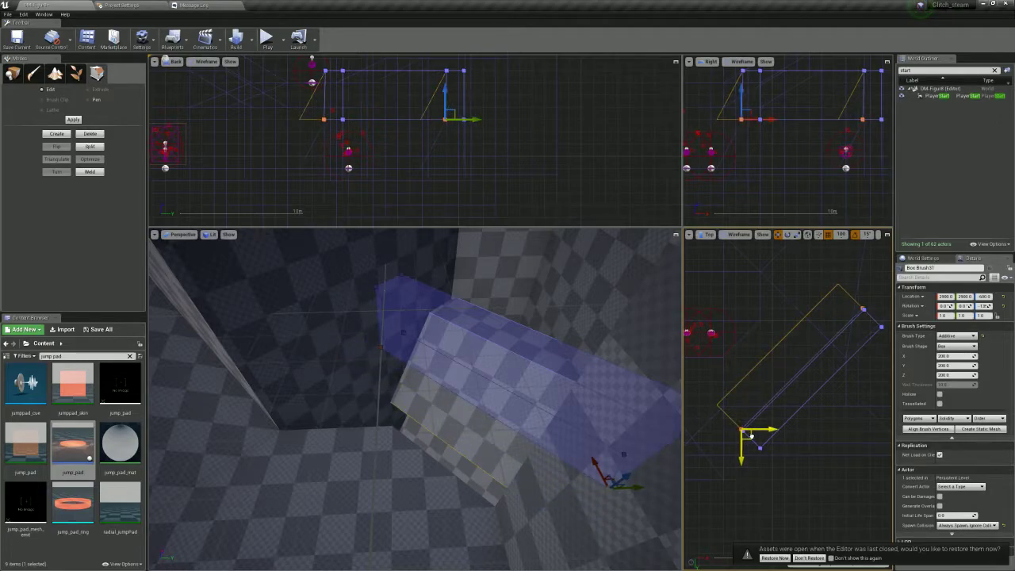
left_click(754, 442)
left_click(519, 340)
mouse_move(519, 339)
right_mouse_down()
mouse_move(508, 349)
mouse_move(579, 357)
mouse_move(515, 336)
right_mouse_up()
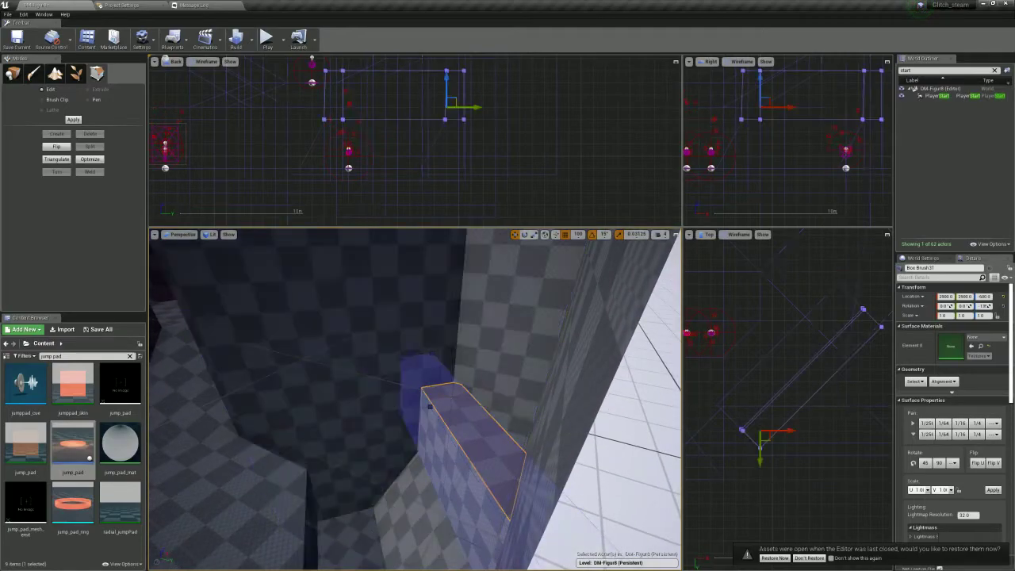
key("Delete")
Playtest the level by running through the corner area and over the long slanted brush
left_click(423, 502)
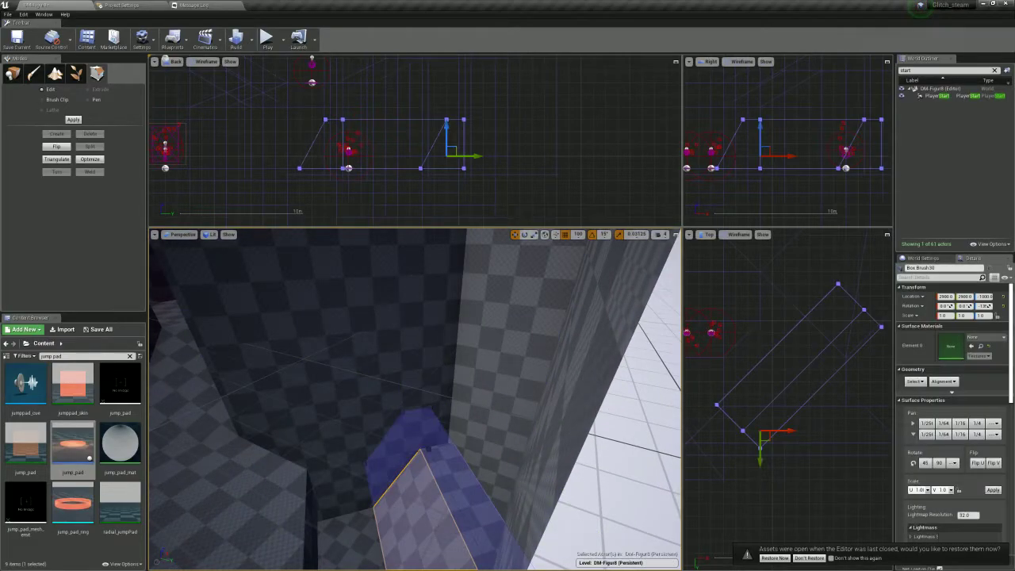
left_click(266, 38)
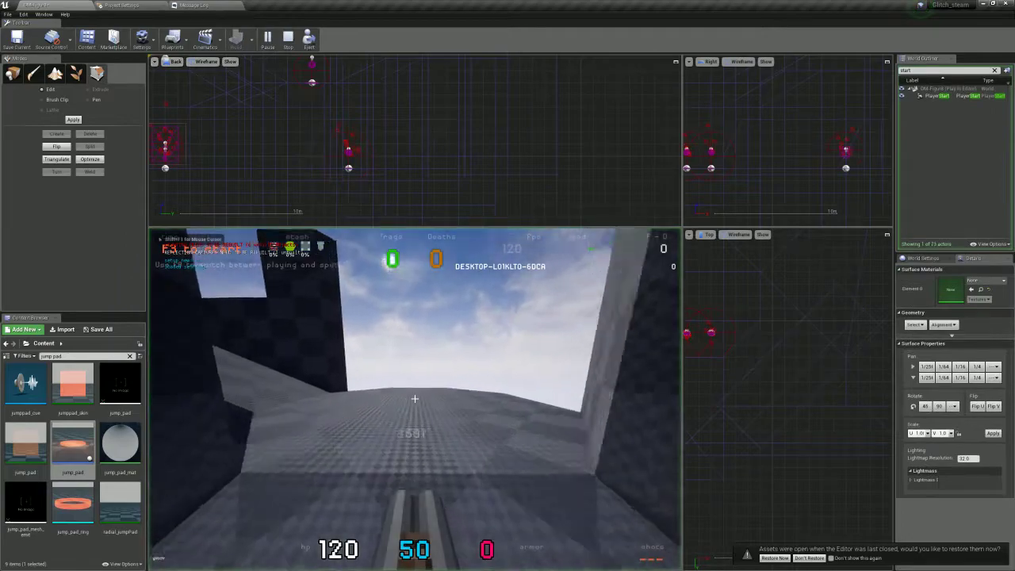
key("w")
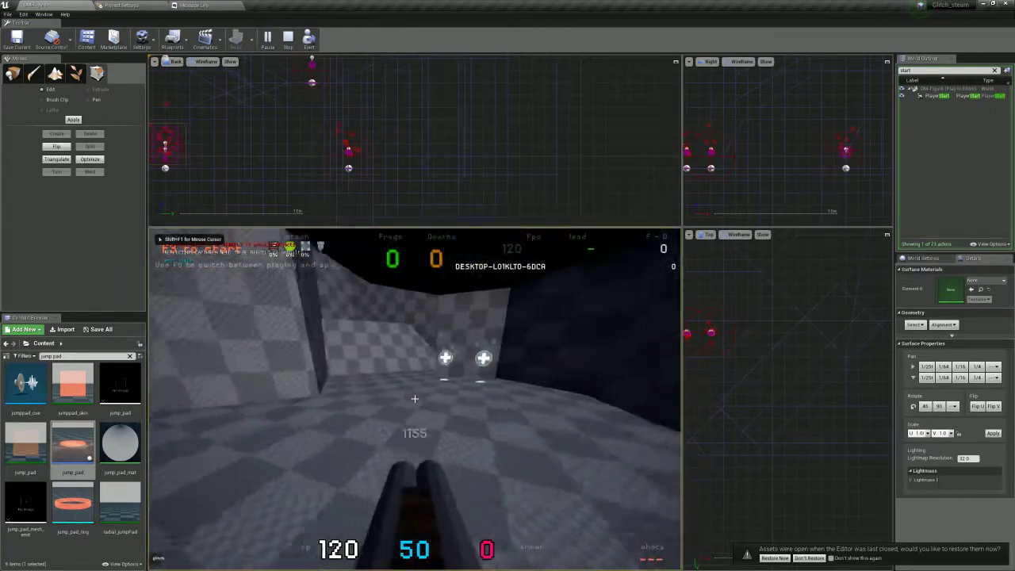
key("w")
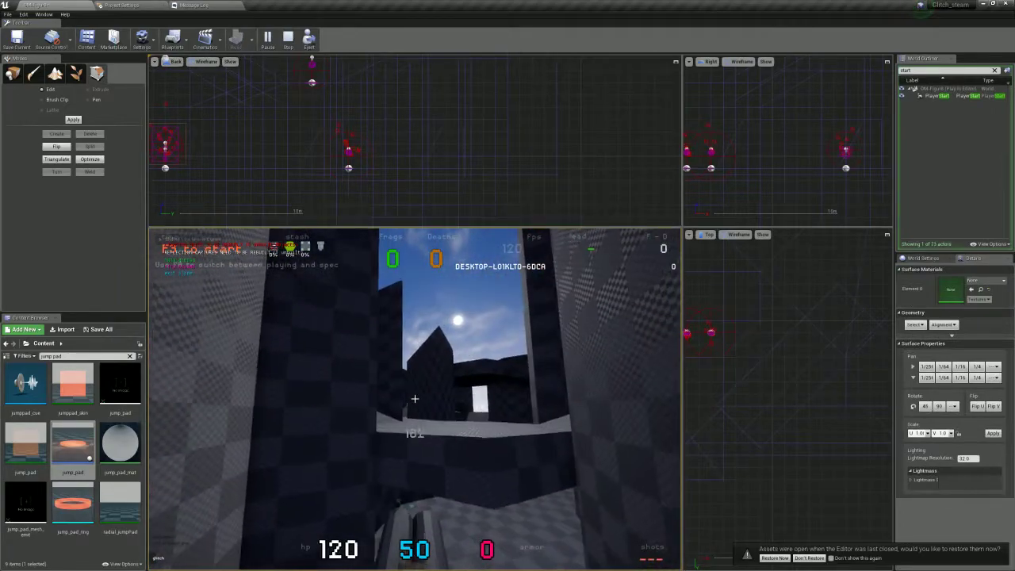
key("w")
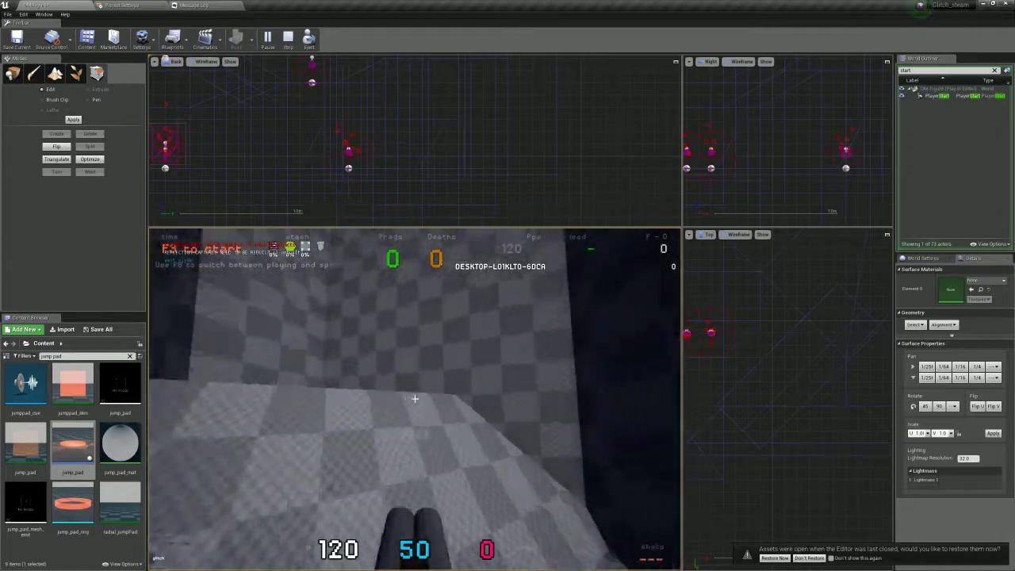
key("w")
key("Escape")
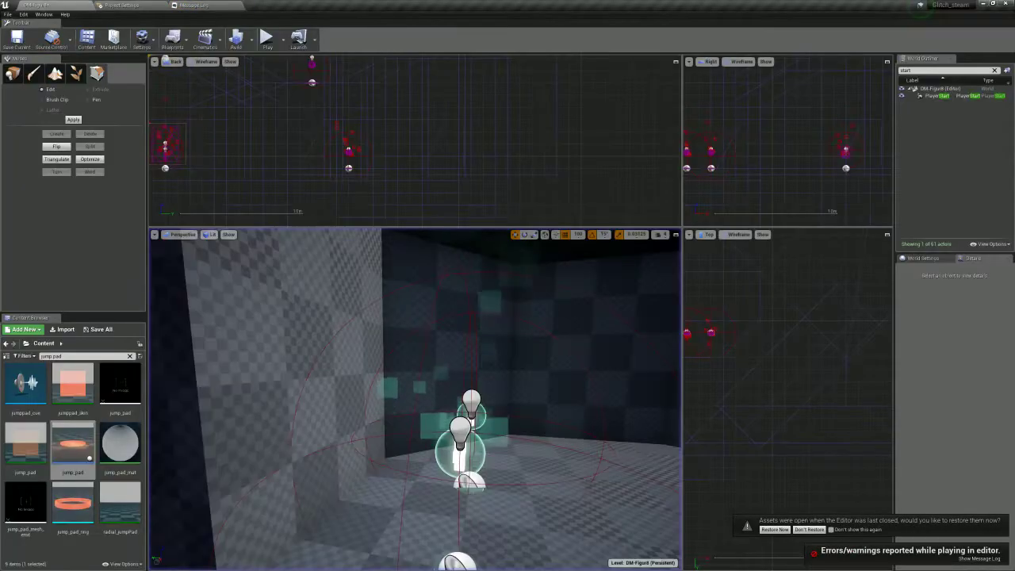
Raise the slanted brush's top vertices and move the brush inward from the outer wall to X 2700, Y 2800
key("s")
right_click_drag(428, 388, 293, 408)
left_click(428, 388)
mouse_move(525, 107)
left_mouse_down()
mouse_move(505, 118)
mouse_move(300, 141)
left_mouse_up()
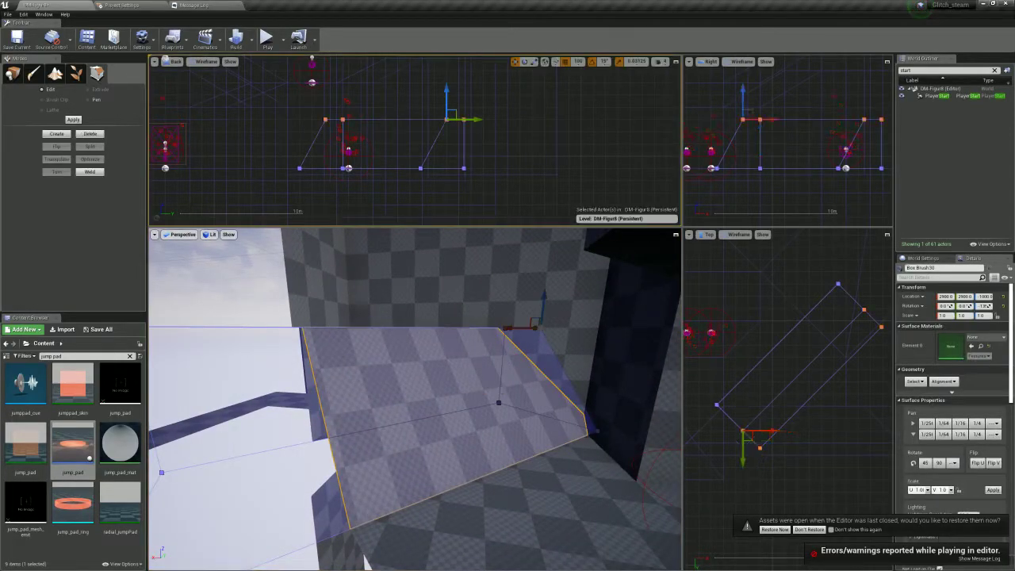
left_click_drag(447, 91, 446, 67)
left_click(663, 421)
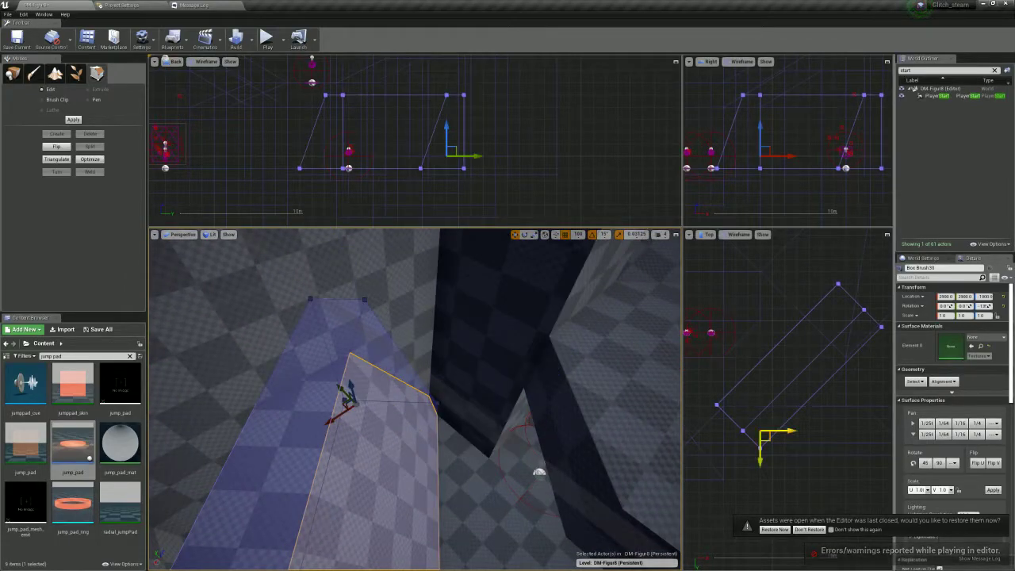
left_click_drag(770, 436, 745, 428)
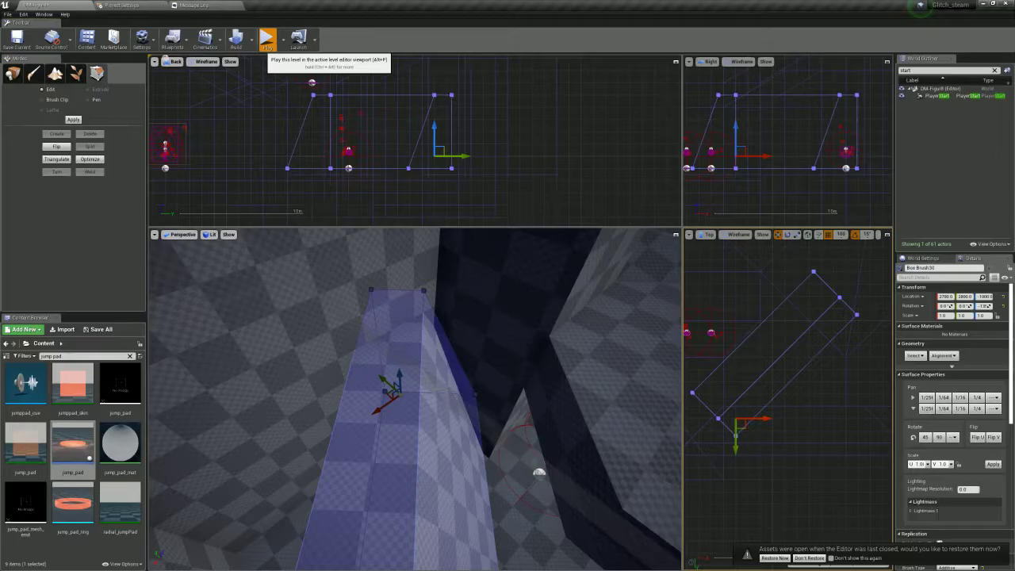
Close the message log and playtest the route past the raised slanted brush
left_click(267, 37)
key("Escape")
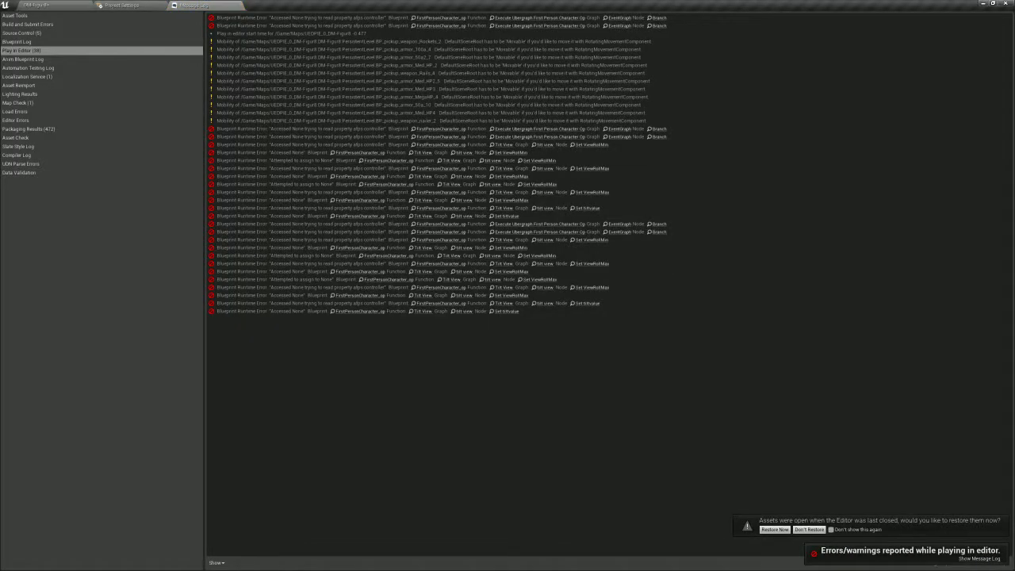
left_click(238, 6)
left_click(50, 5)
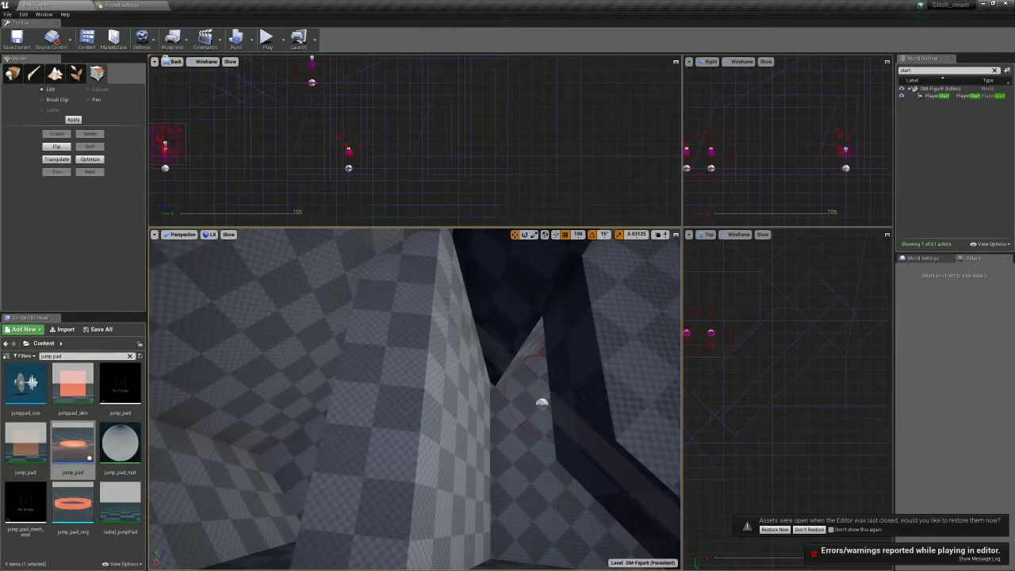
key("alt+p")
key("w")
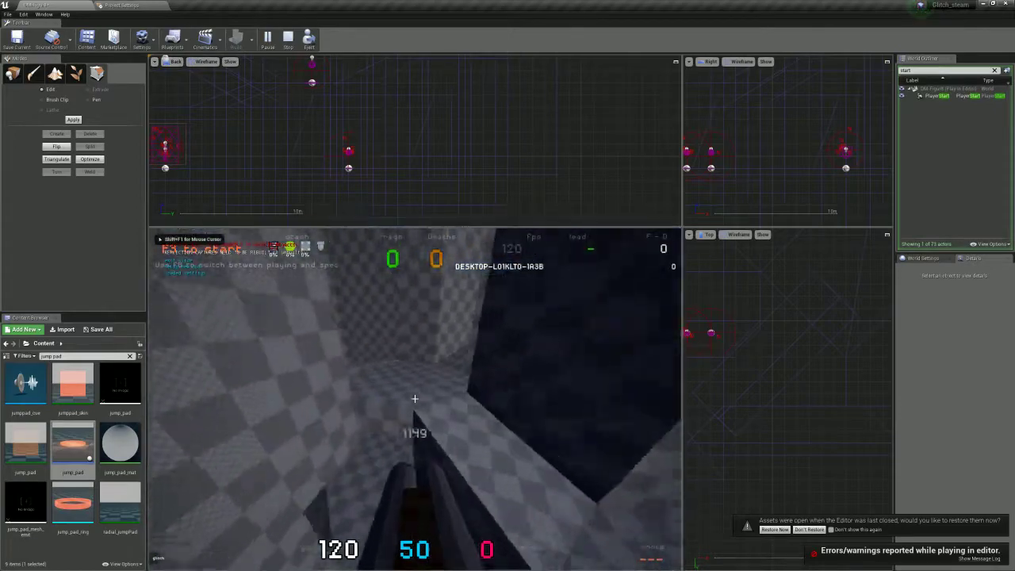
key("w")
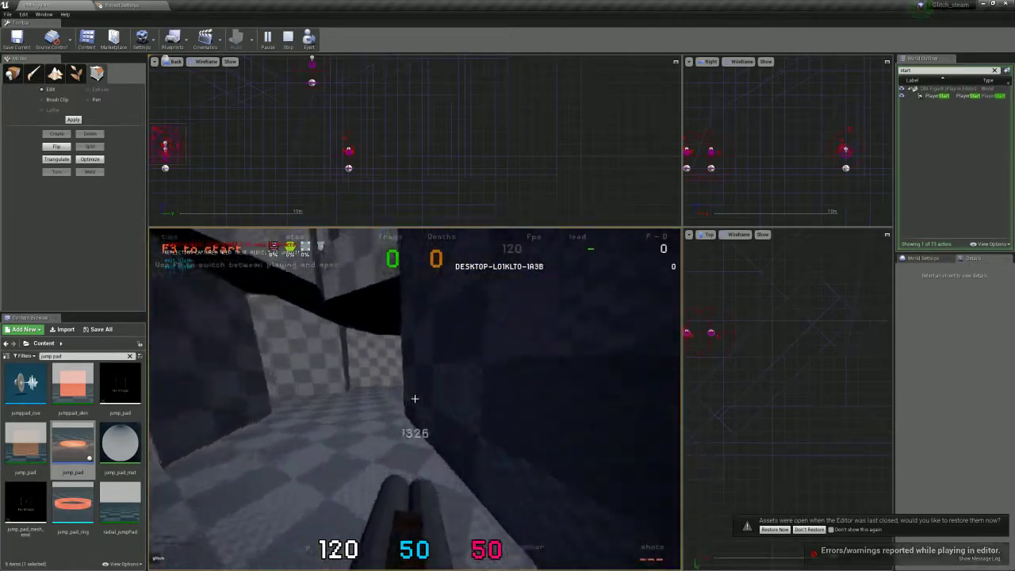
key("w")
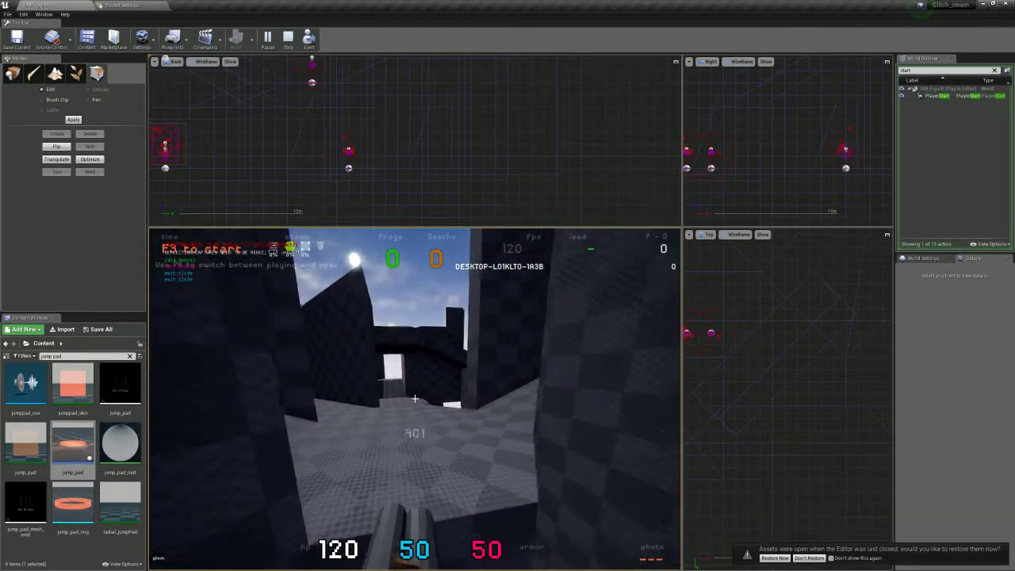
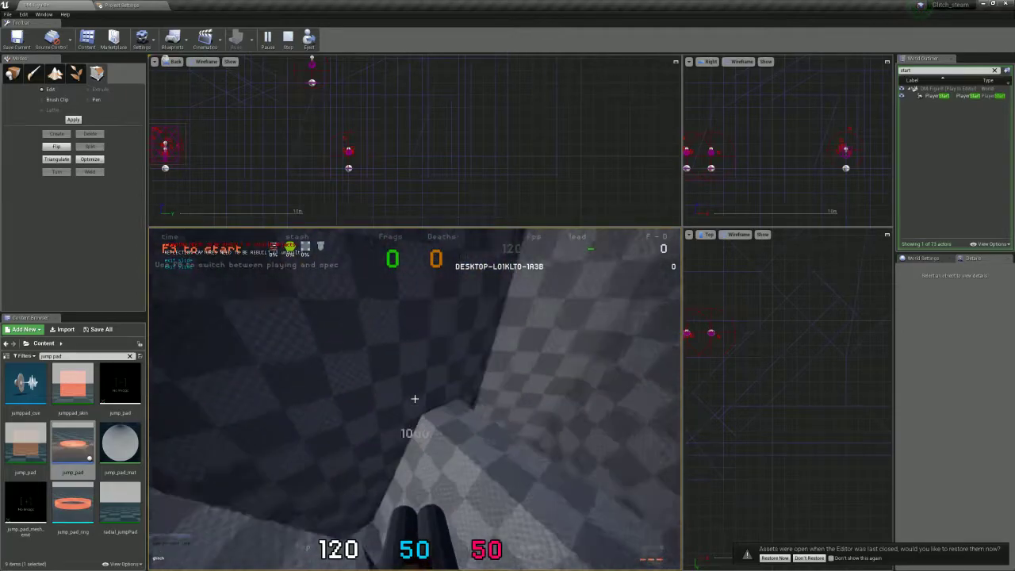
key("Escape")
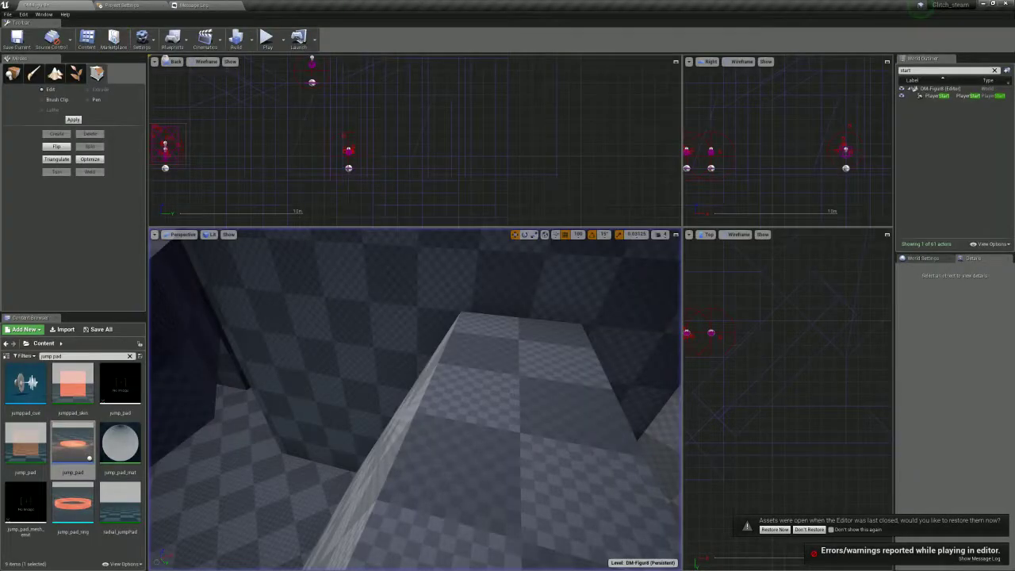
Widen the slanted brush by moving its back-side vertices outward into the diagonal corner wall
left_click(508, 439)
left_click(510, 436)
mouse_move(795, 469)
left_mouse_down("shift")
mouse_move(754, 431)
mouse_move(778, 469)
mouse_move(801, 481)
left_mouse_up("shift")
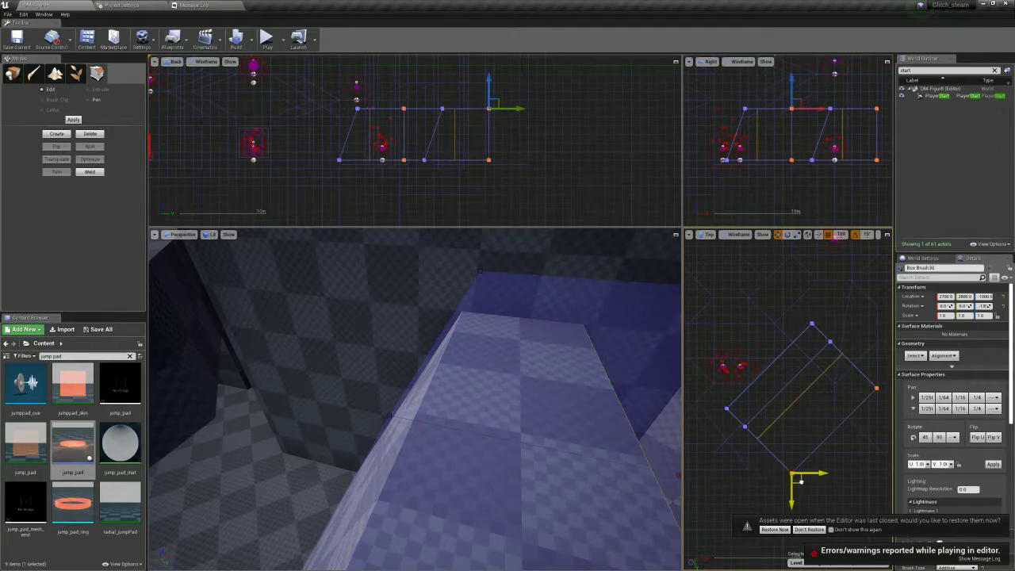
Optimize the geometry of the octagonal platform brush to merge its subdivided top faces
mouse_move(586, 420)
right_mouse_down()
mouse_move(554, 408)
mouse_move(492, 451)
mouse_move(524, 428)
mouse_move(579, 432)
mouse_move(626, 420)
mouse_move(578, 444)
mouse_move(531, 436)
mouse_move(555, 428)
mouse_move(539, 420)
mouse_move(491, 420)
right_mouse_up()
left_click(394, 358)
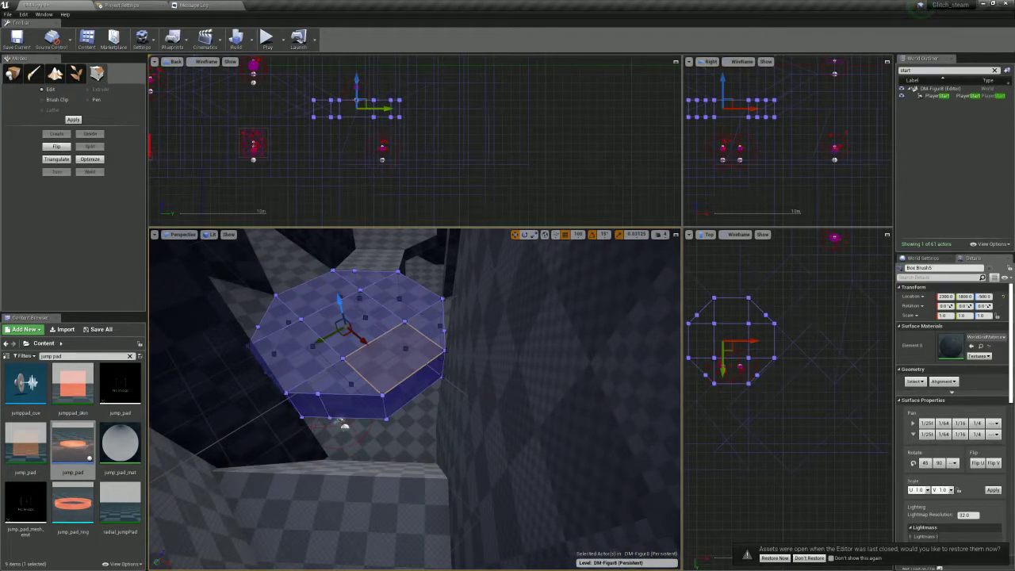
left_click(90, 159)
Try moving one corner of the octagonal platform outward along X, and undo the move
left_click(747, 383)
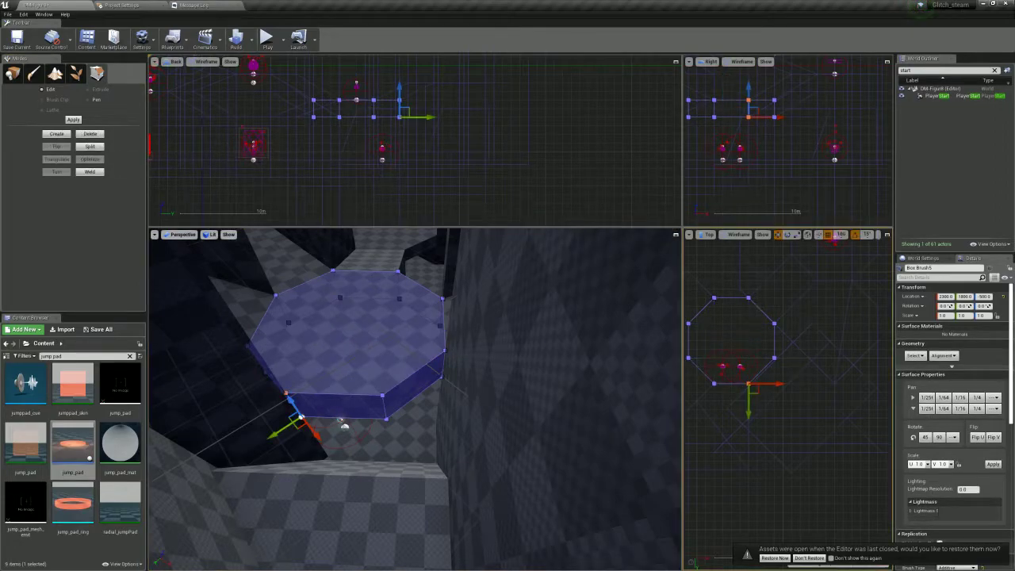
left_click_drag(776, 383, 803, 384)
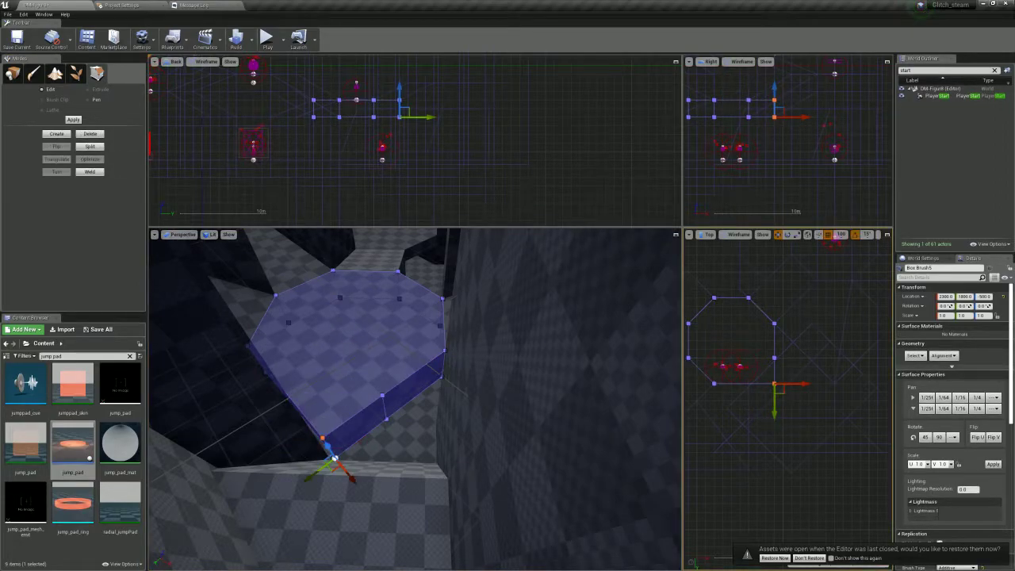
key("ctrl+z")
Move one corner of the octagonal platform diagonally outward so the side facing the slanted brush forms a point
left_click(713, 384)
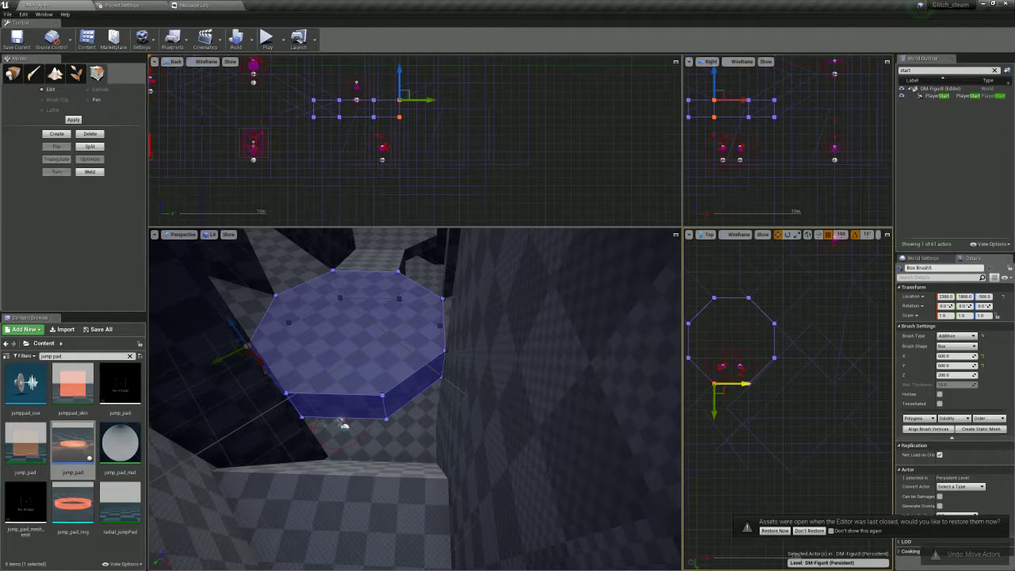
left_click(773, 323)
left_click_drag(784, 333, 802, 351)
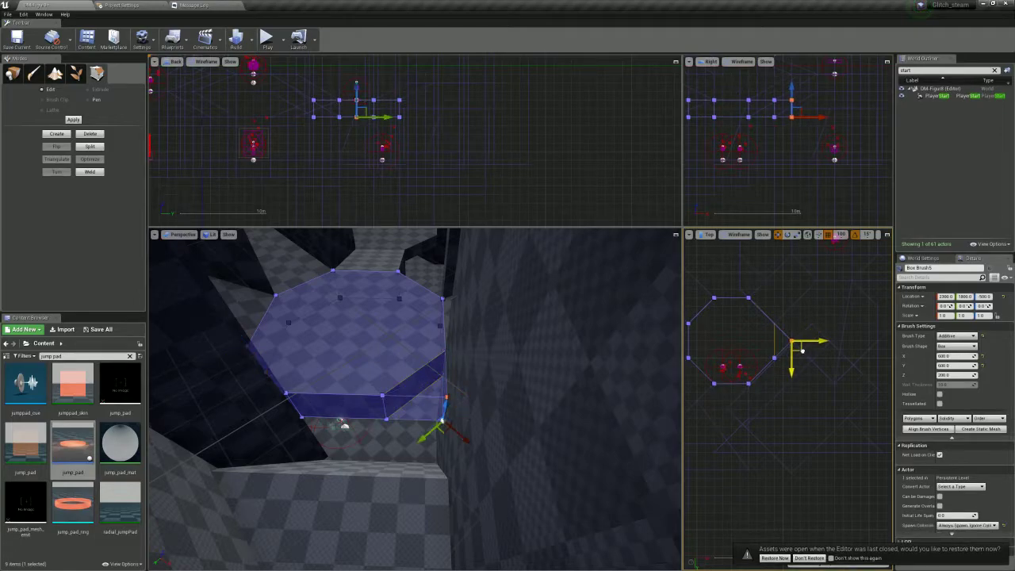
right_click_drag(507, 365, 626, 349)
mouse_move(412, 381)
right_mouse_down()
mouse_move(420, 412)
mouse_move(460, 460)
mouse_move(484, 476)
mouse_move(531, 480)
right_mouse_up()
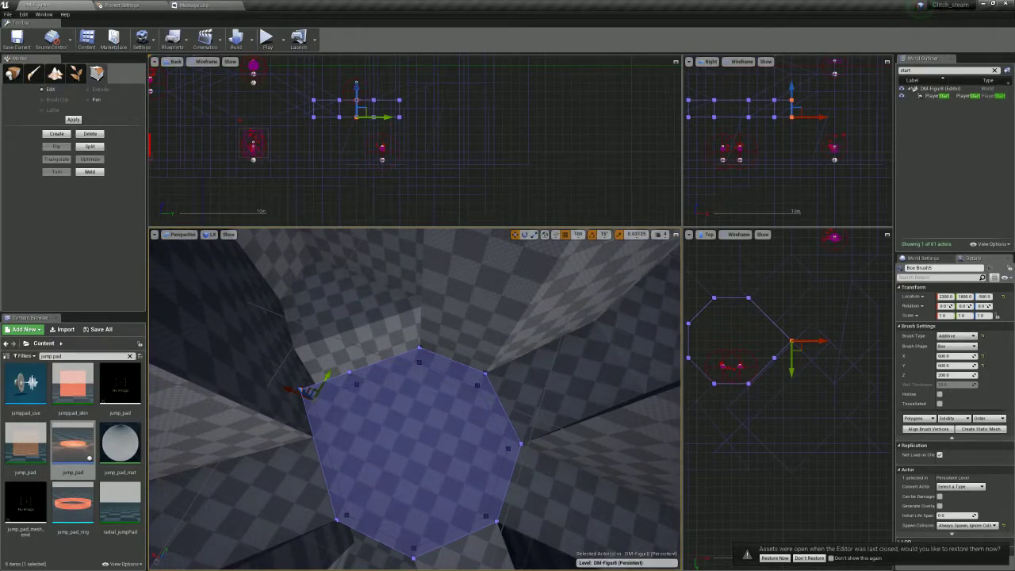
Try shifting the octagonal platform's pointed corner and a neighbouring corner diagonally, and undo the changes
left_click(347, 520)
left_click_drag(822, 345, 788, 356)
left_click_drag(768, 278, 746, 297)
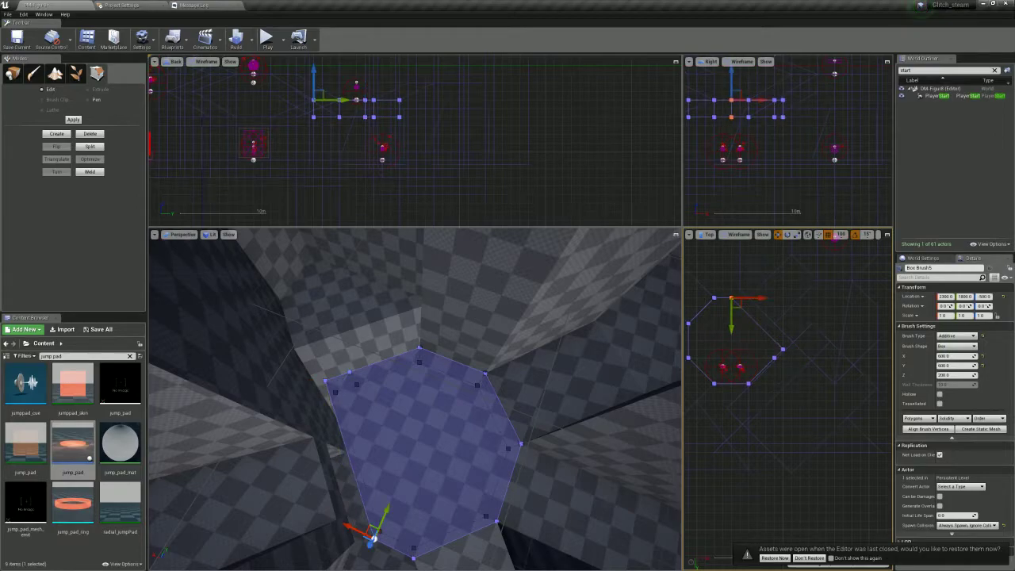
right_click_drag(476, 381, 531, 376)
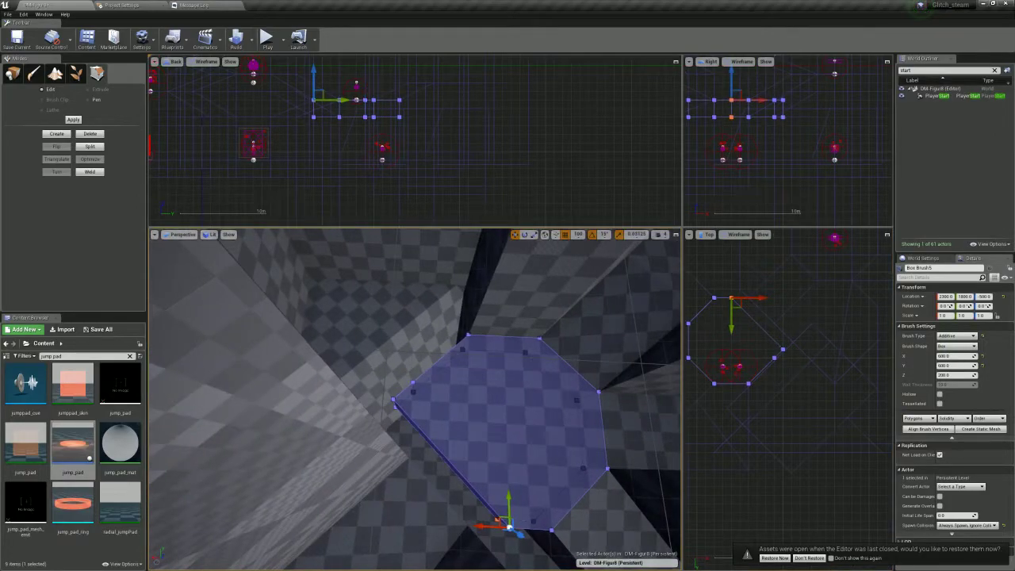
key("ctrl+z")
key("ctrl+z")
key("ctrl+z")
key("ctrl+z")
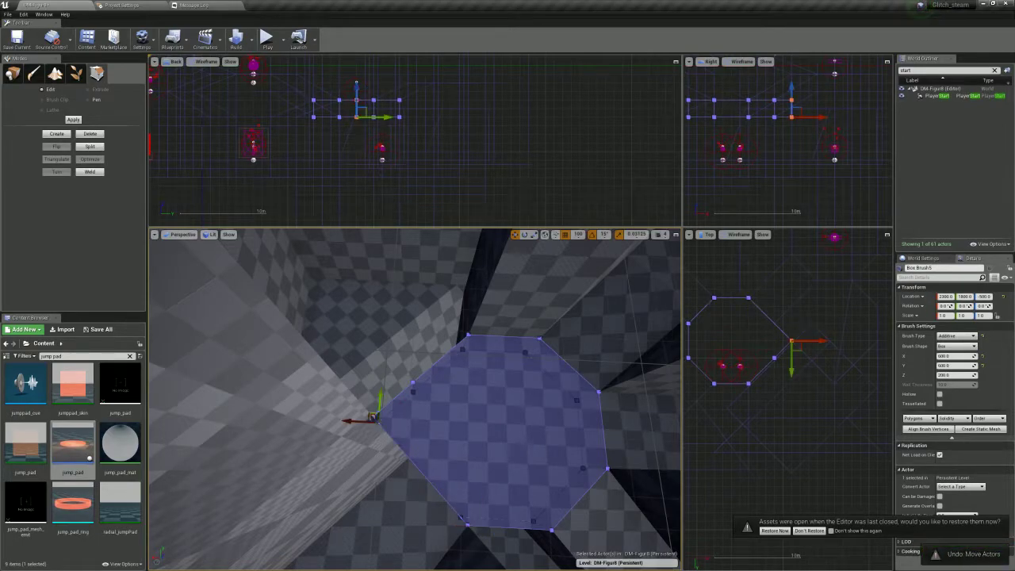
key("ctrl+z")
key("ctrl+z")
key("ctrl+z")
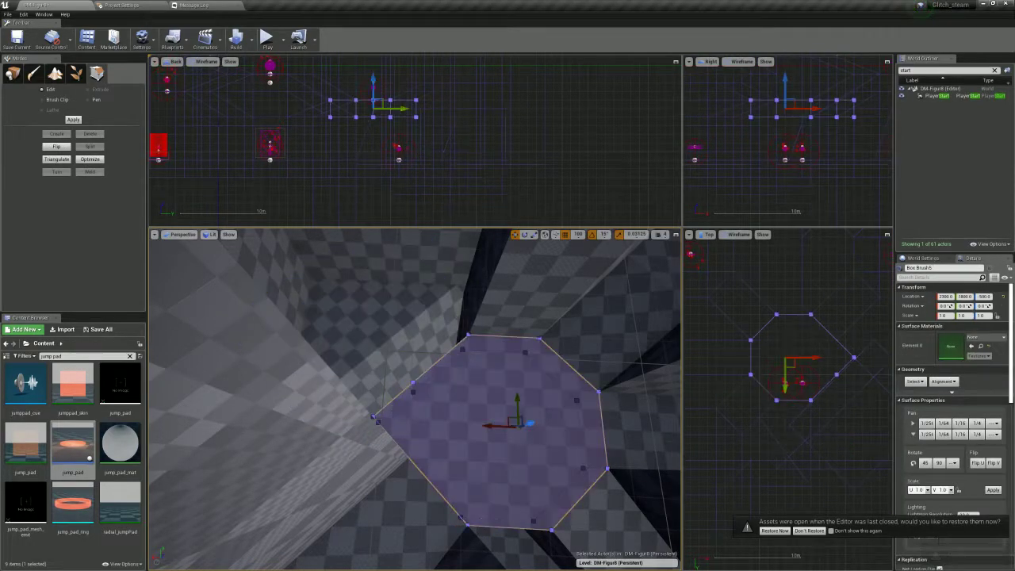
Adjust the octagonal platform's corner vertices on the side facing the slanted brush
left_click(836, 374)
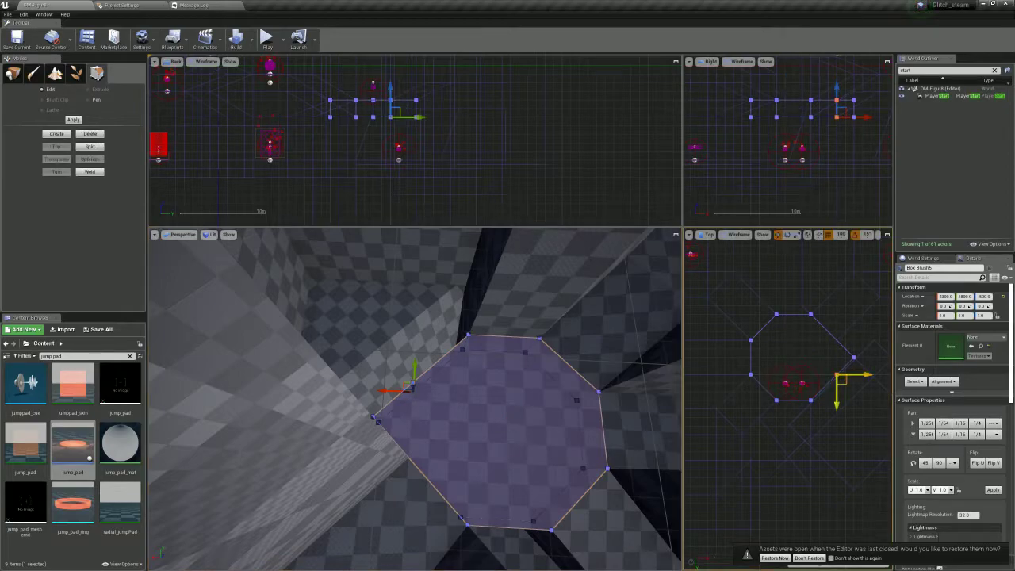
mouse_move(844, 345)
left_mouse_down()
mouse_move(868, 361)
mouse_move(853, 356)
mouse_move(815, 402)
left_mouse_up()
left_click(836, 374)
left_click(811, 401)
Move the BP_pickup_armor_Med_HP2 pickup to X 2100, Y 2000, next to the neighbouring pickup
mouse_move(539, 404)
right_mouse_down()
mouse_move(443, 357)
mouse_move(475, 396)
mouse_move(412, 364)
mouse_move(448, 400)
right_mouse_up()
left_click(347, 438)
left_click_drag(347, 438, 261, 343, "alt")
left_click(347, 435)
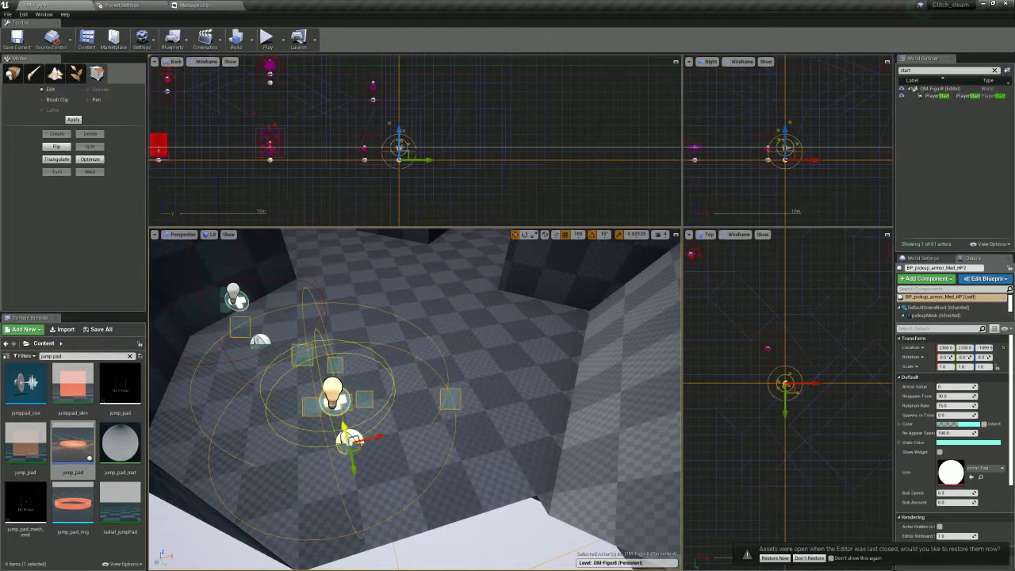
left_click_drag(349, 436, 297, 414)
Find the ammo actors and place a BP_pickup_armor_ammo_SMALL on top of the slanted corner brush at X 3400, Y 2400
mouse_move(297, 414)
right_mouse_down()
mouse_move(357, 372)
mouse_move(365, 404)
right_mouse_up()
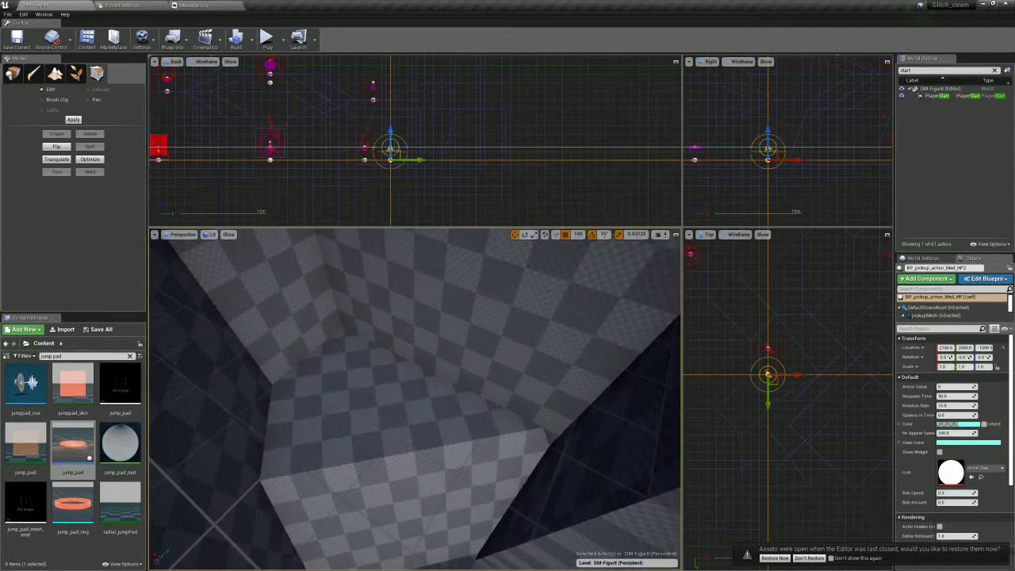
key("shift+1")
type("ammo")
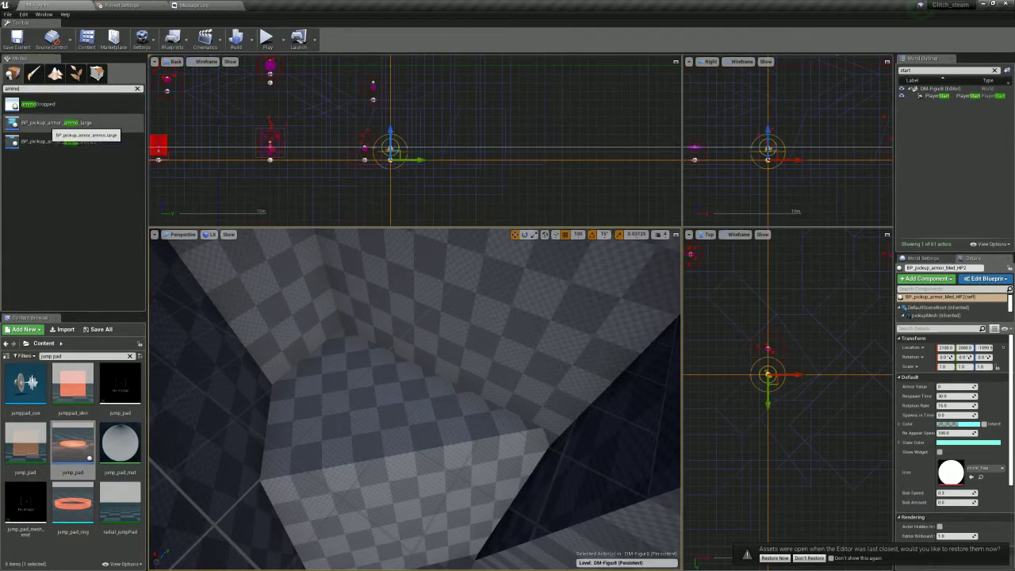
left_click_drag(321, 388, 327, 387)
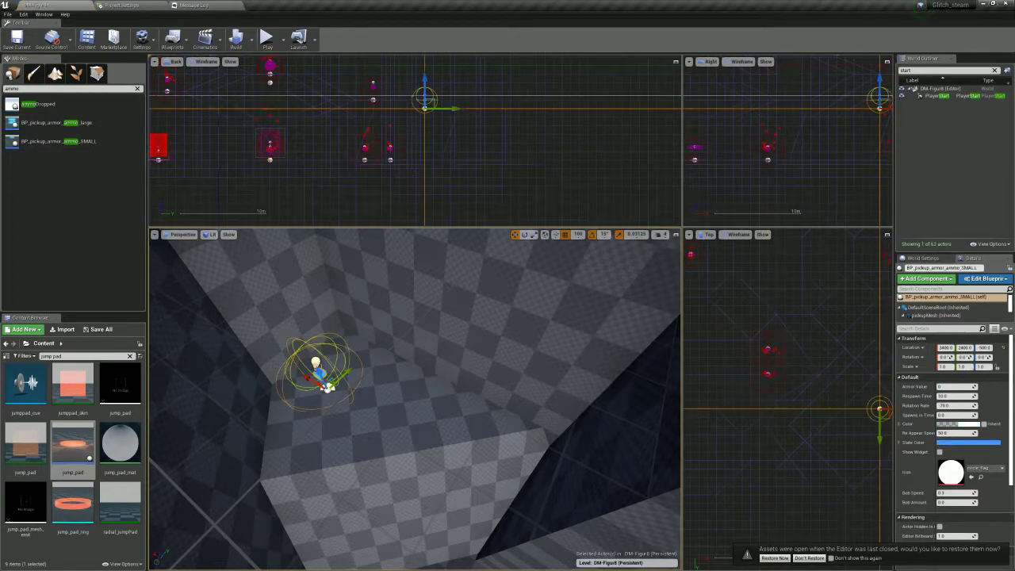
right_click_drag(328, 387, 582, 412)
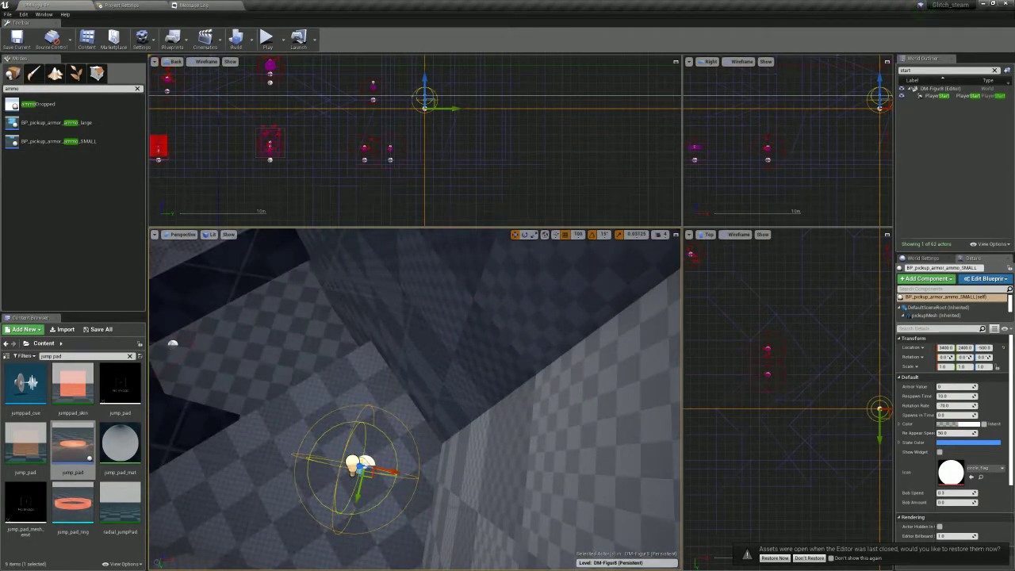
Select the slanted corner brush's surface, extend the selection to surfaces with matching material, and realign their textures
left_click(372, 477)
left_click(916, 381)
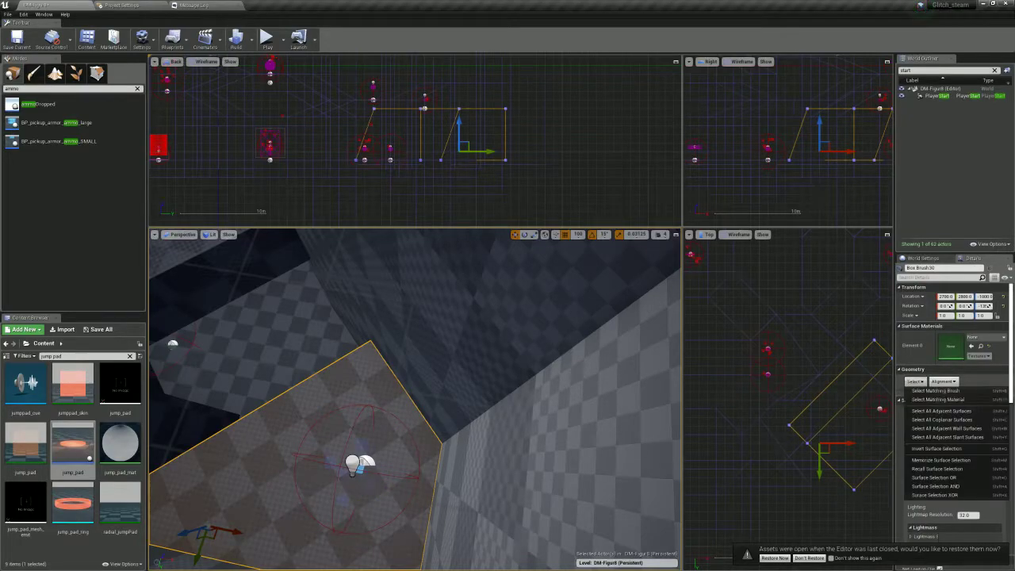
left_click(940, 398)
left_click(941, 378)
left_click(943, 360)
left_click(958, 376)
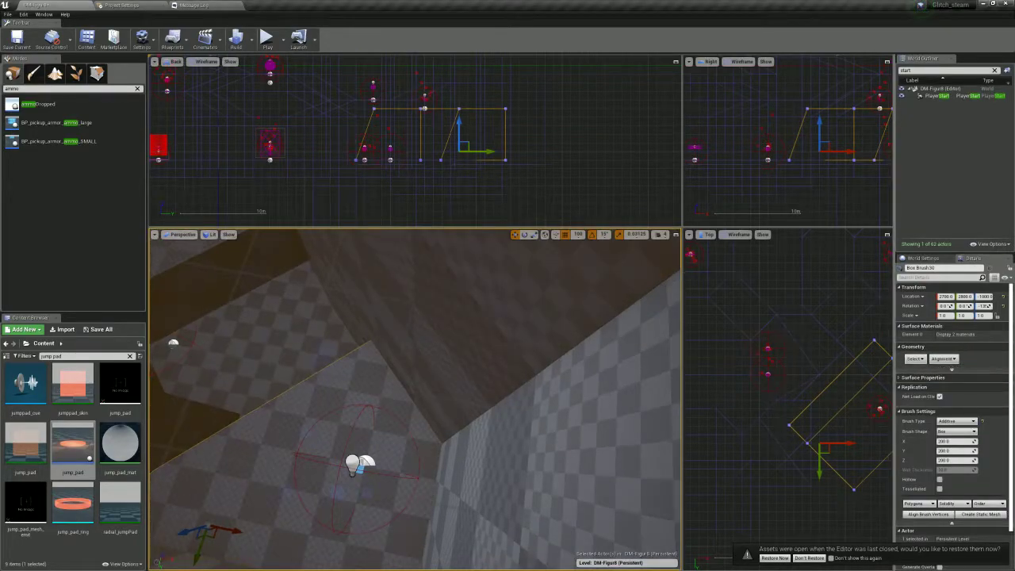
Duplicate the small ammo pickup repeatedly to build a cluster of six pickups on the slanted corner brush
right_click_drag(420, 372, 357, 420)
left_click(356, 384)
left_click(364, 373)
right_click_drag(364, 373, 357, 376)
left_click_drag(365, 374, 344, 367, "alt")
right_click_drag(345, 367, 278, 321)
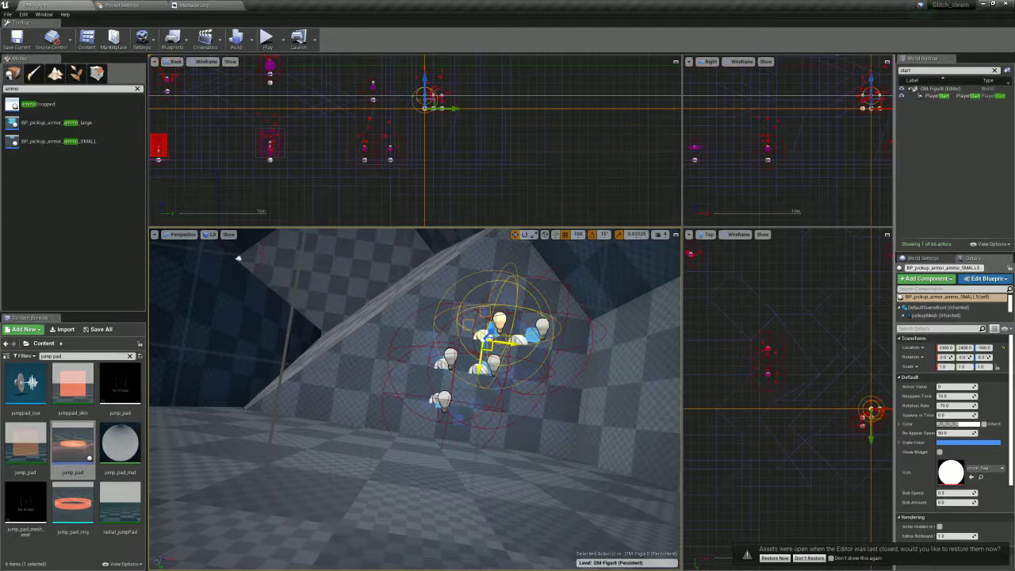
left_click_drag(507, 339, 467, 336, "alt")
Playtest the level and run over the slanted corner brush to collect the clustered ammo pickups
left_click(267, 38)
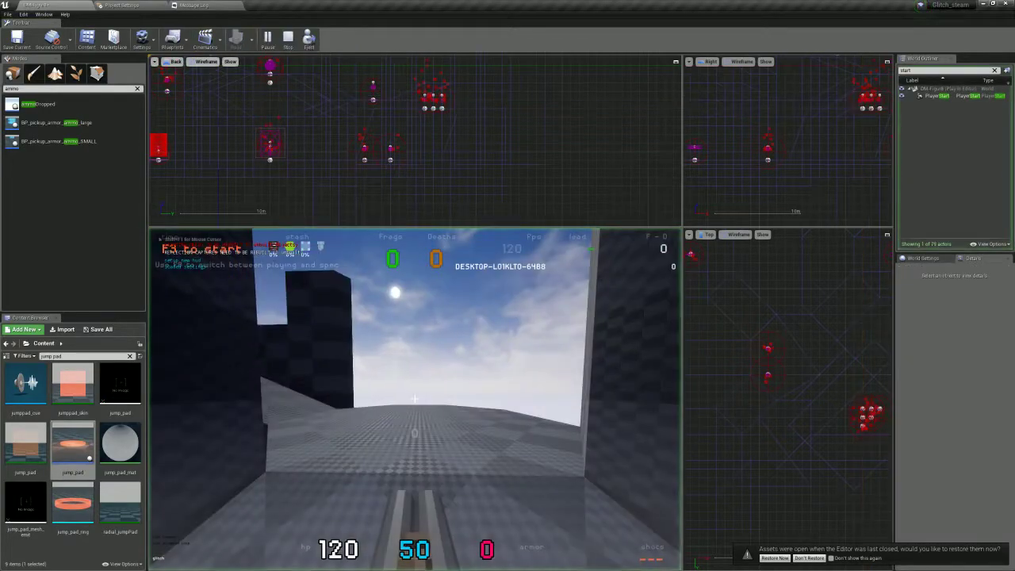
key("w")
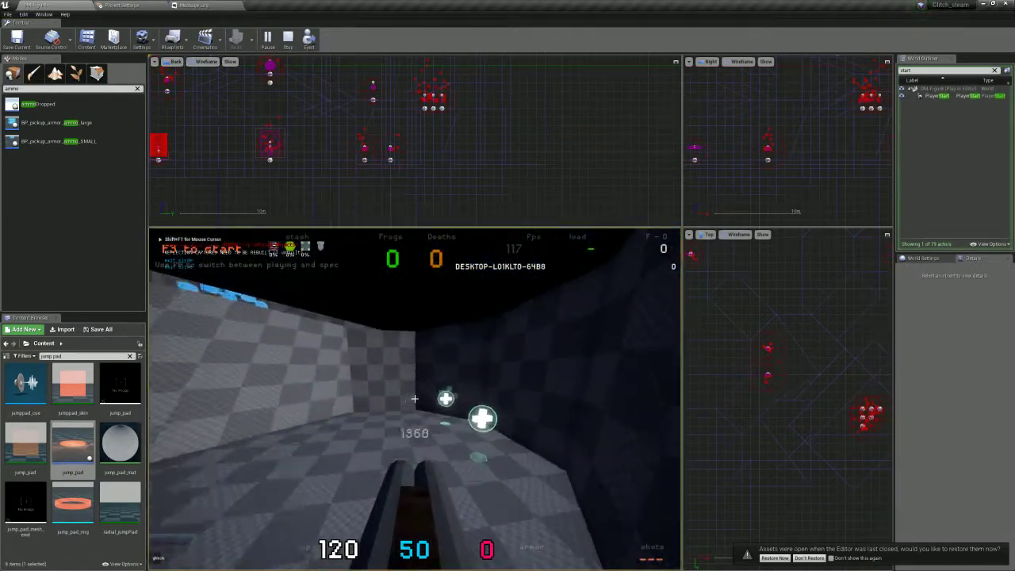
key("w")
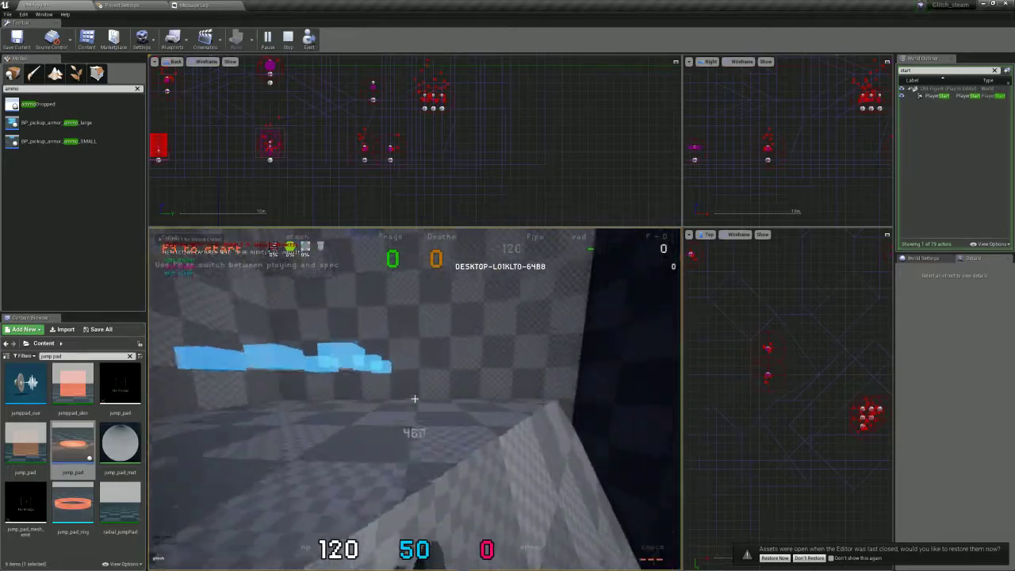
key("w")
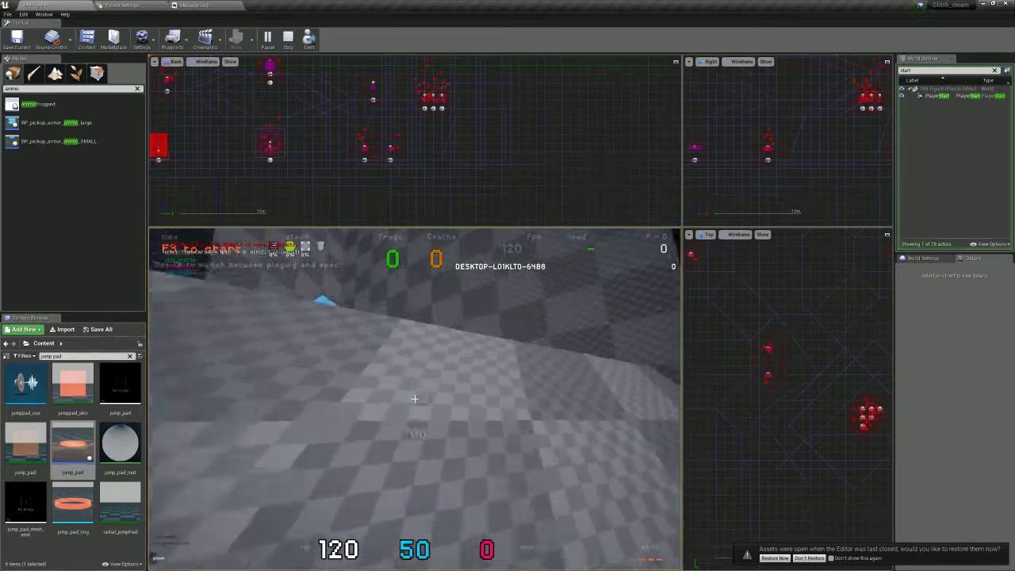
key("w")
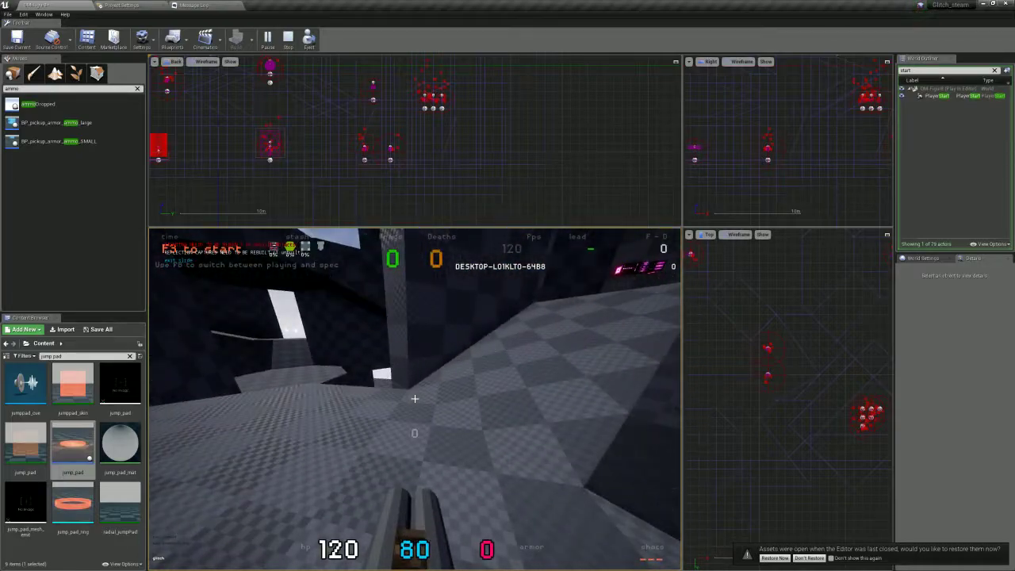
key("Escape")
left_click(37, 5)
Move the two top vertices of the corner box brush's sloped edge diagonally toward the ammo pickups
right_click_drag(415, 397, 511, 420)
left_click(511, 420)
scroll(803, 262, "down", 2)
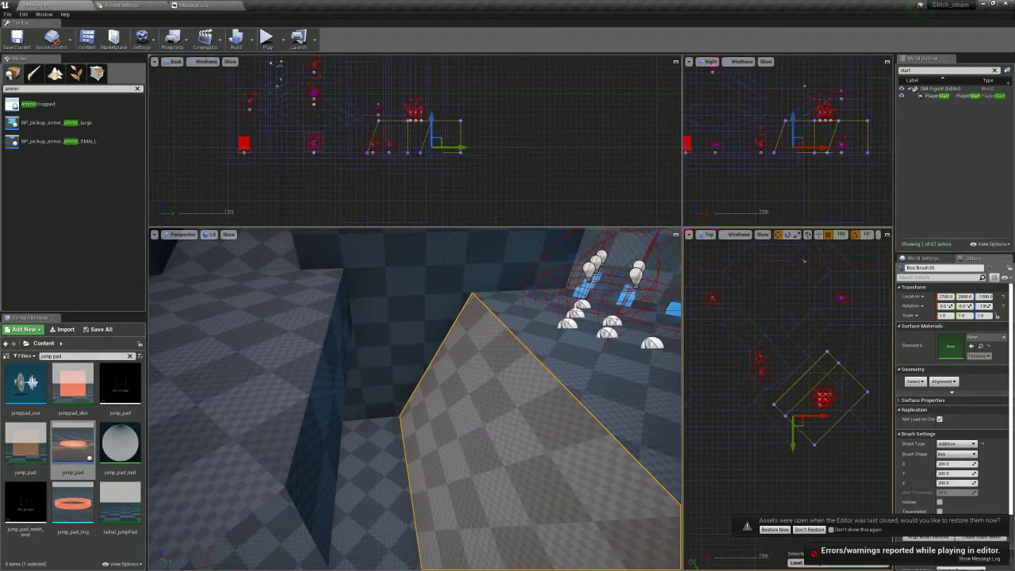
key("shift+5")
key("f")
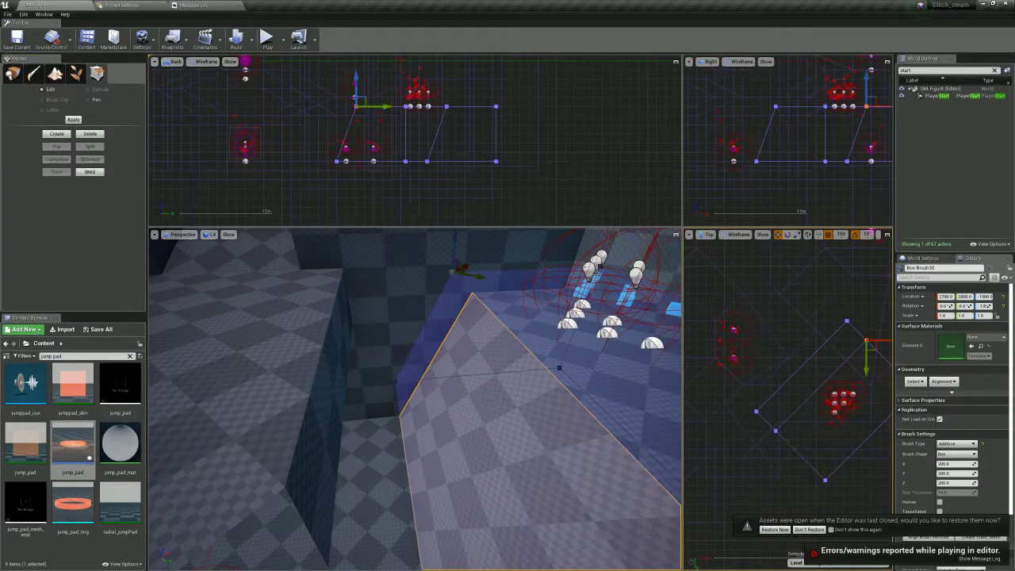
left_click(775, 430)
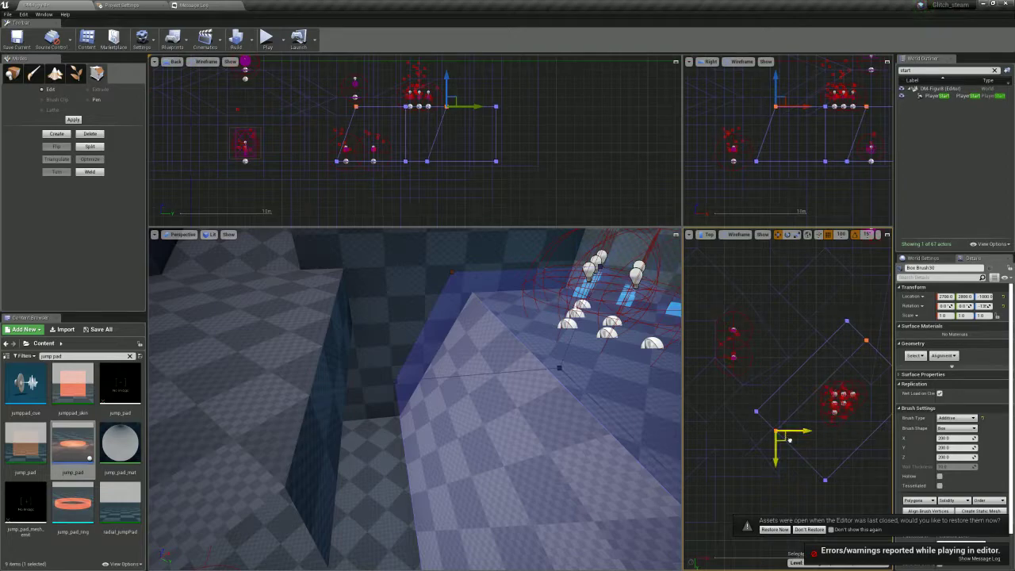
left_click_drag(789, 440, 798, 449)
Select all six small ammo pickups and move them together one grid step along both X and Y
scroll(837, 415, "up", 3)
left_click(837, 415)
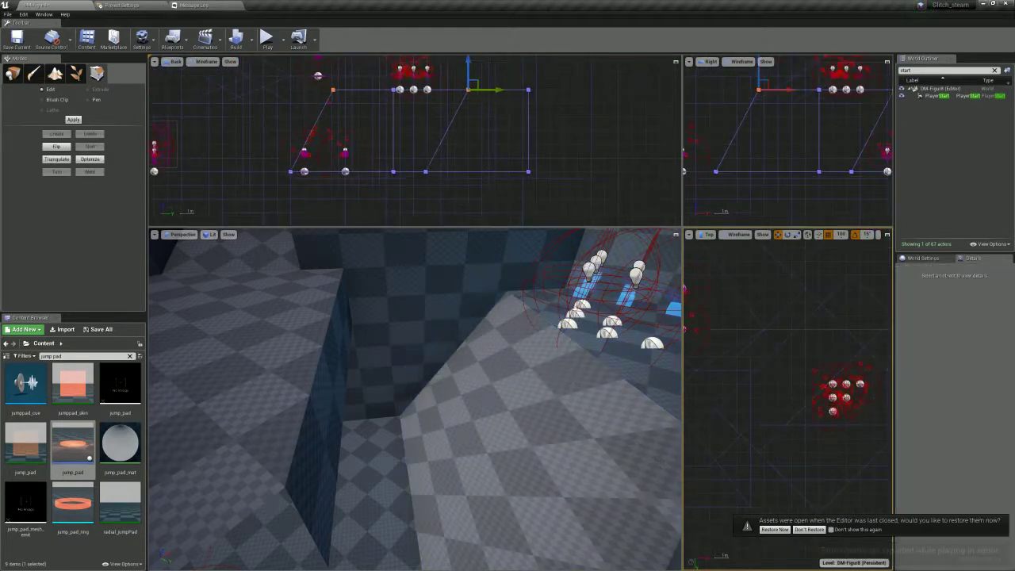
right_click_drag(837, 415, 777, 416)
left_click_drag(757, 382, 810, 444)
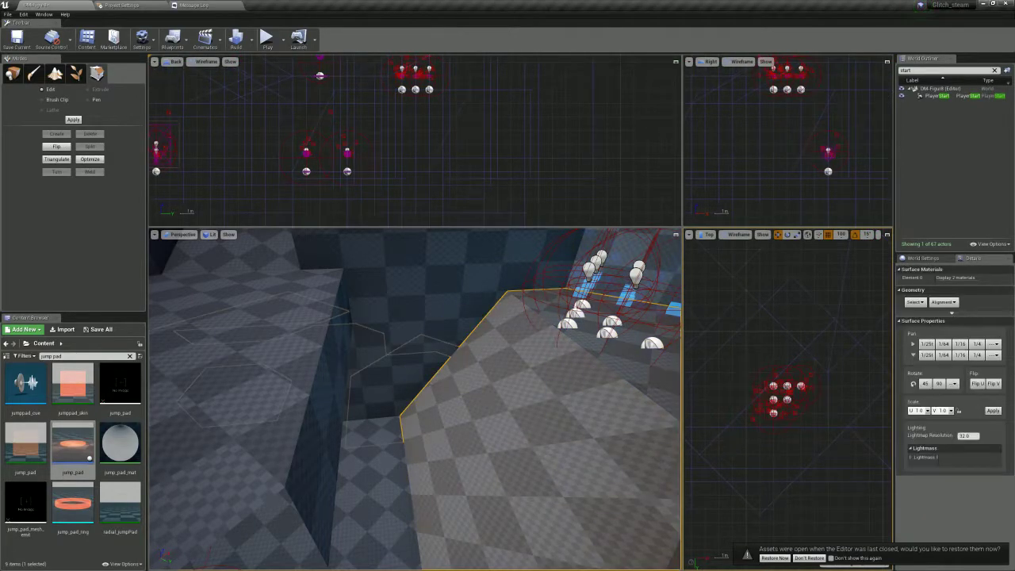
left_click(786, 399)
left_click(801, 386)
left_click(787, 386, "ctrl")
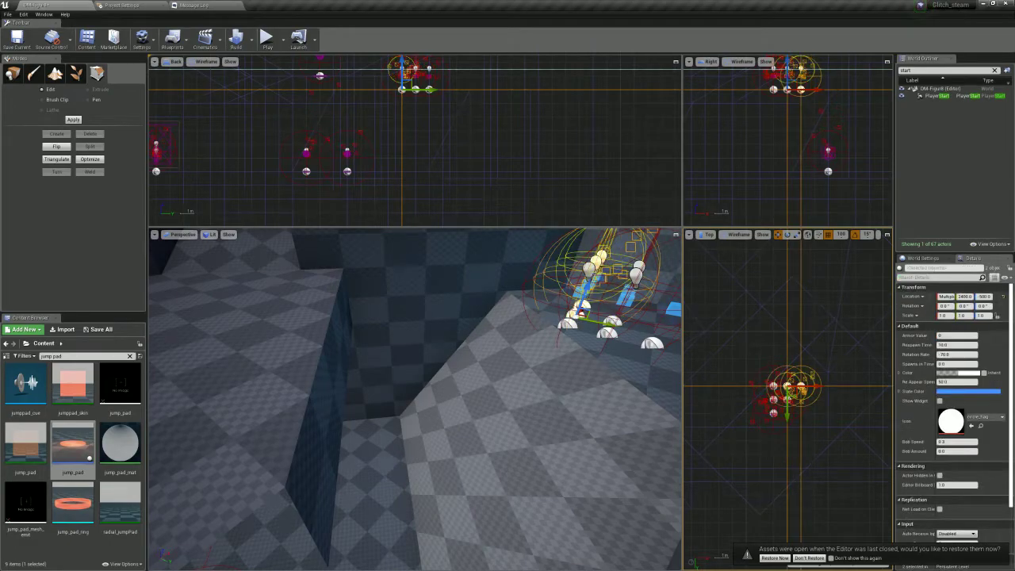
left_click(773, 386, "ctrl")
left_click(786, 386, "ctrl")
left_click(786, 399, "ctrl")
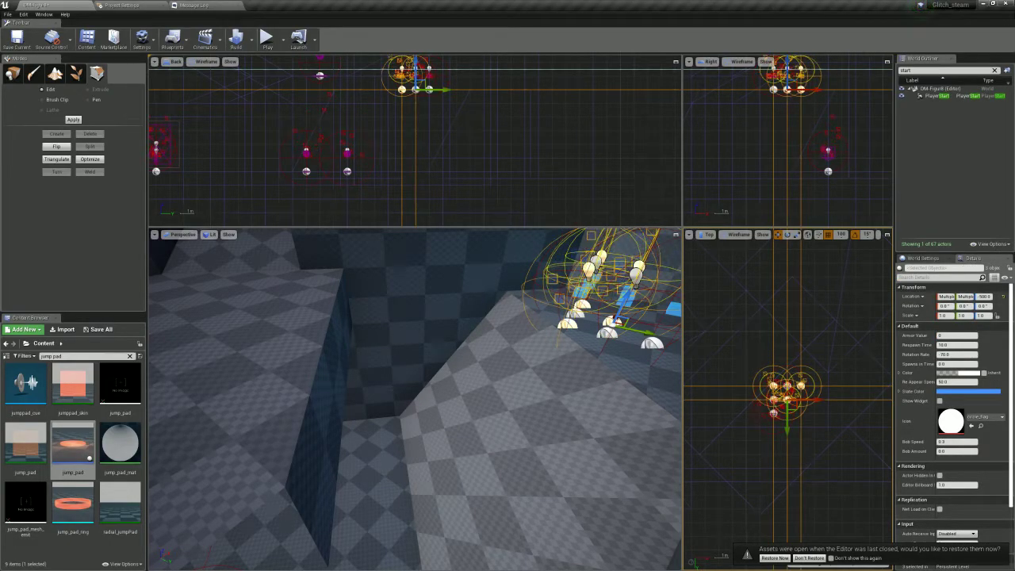
left_click(773, 400, "ctrl")
left_click(773, 413, "ctrl")
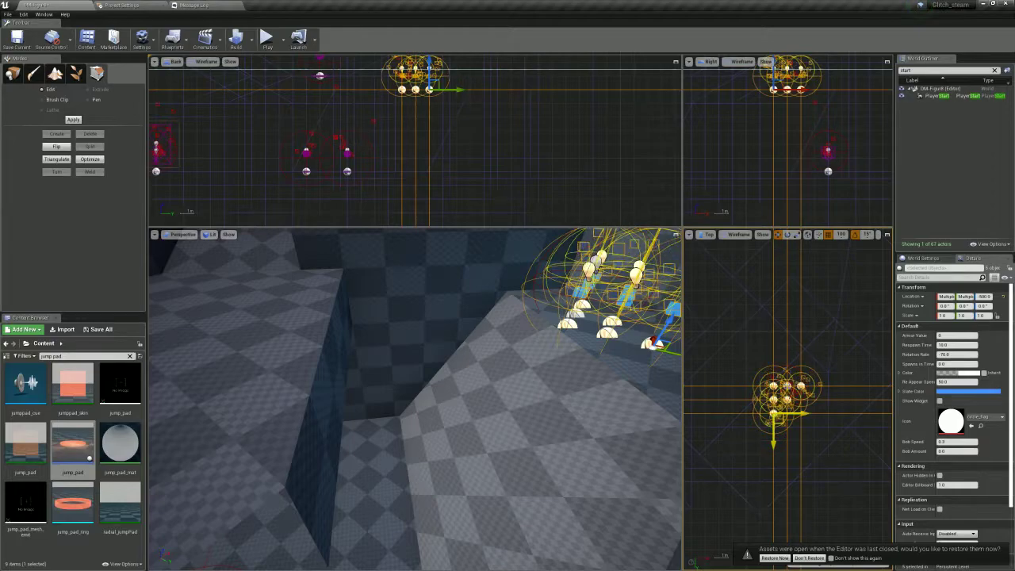
left_click_drag(780, 421, 794, 434)
Rearrange three of the small ammo pickups individually into a tighter diagonal cluster on the slanted corner brush
mouse_move(546, 404)
right_mouse_down()
mouse_move(626, 357)
mouse_move(372, 420)
mouse_move(206, 357)
right_mouse_up()
left_click(590, 372)
left_click(274, 388)
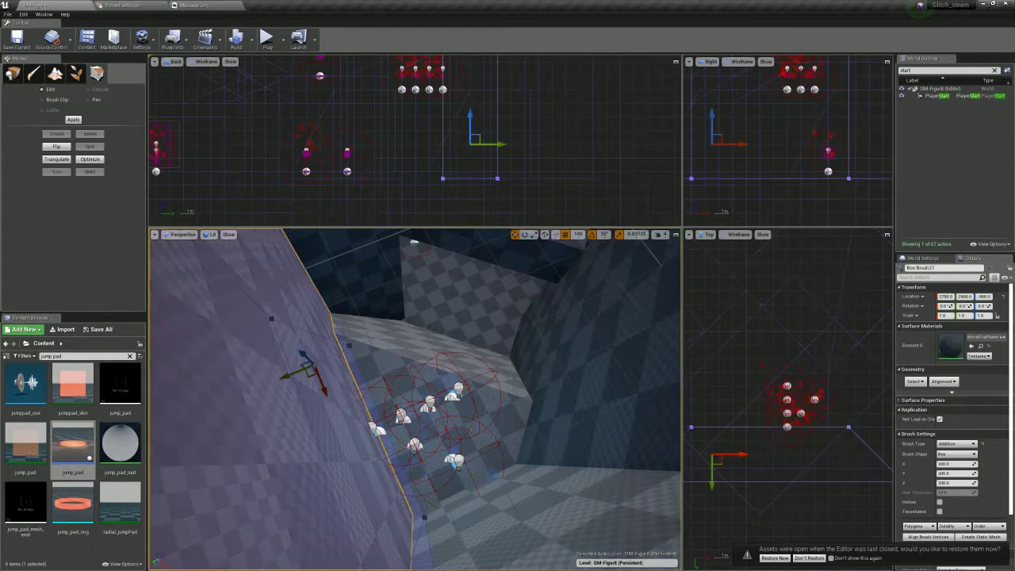
left_click(402, 415)
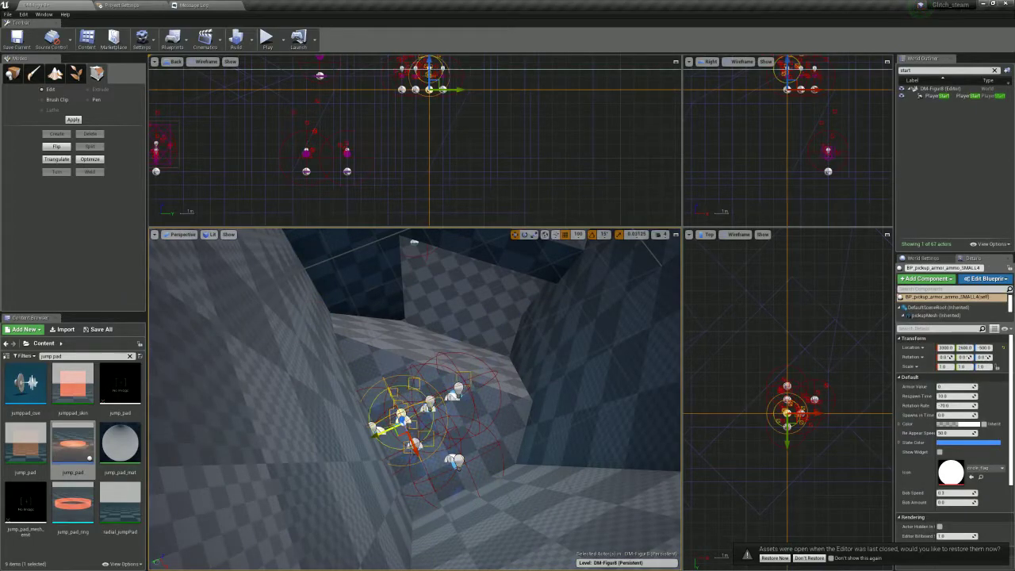
left_click(374, 429)
left_click_drag(375, 434, 473, 421)
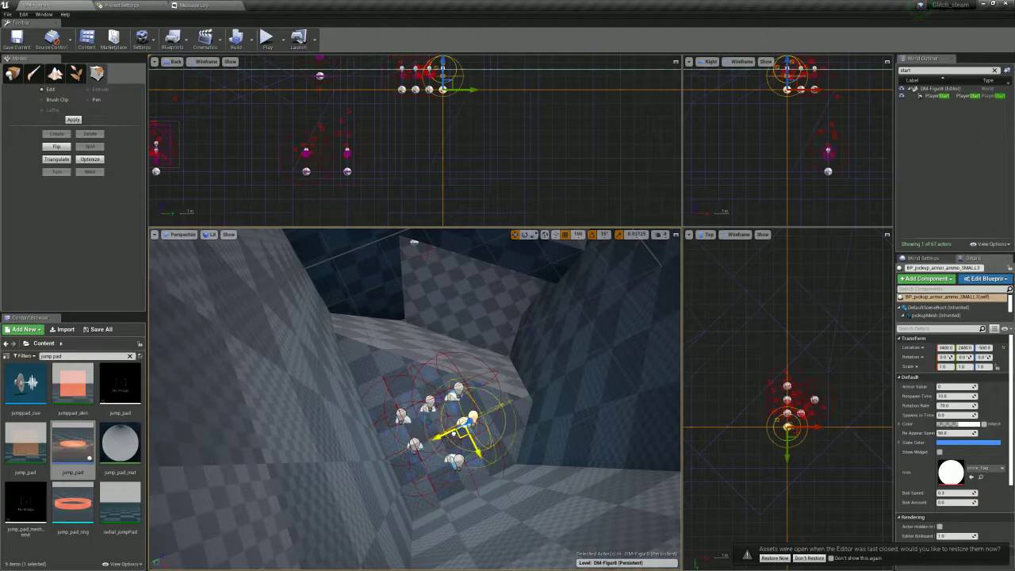
left_click(455, 460)
left_click_drag(451, 469, 476, 460)
left_click(415, 446)
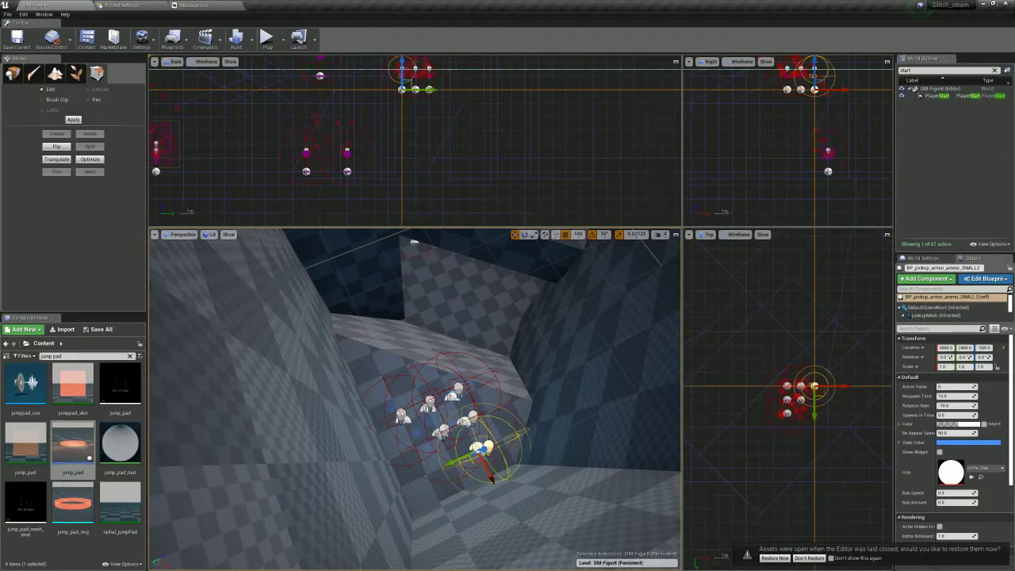
left_click(457, 390)
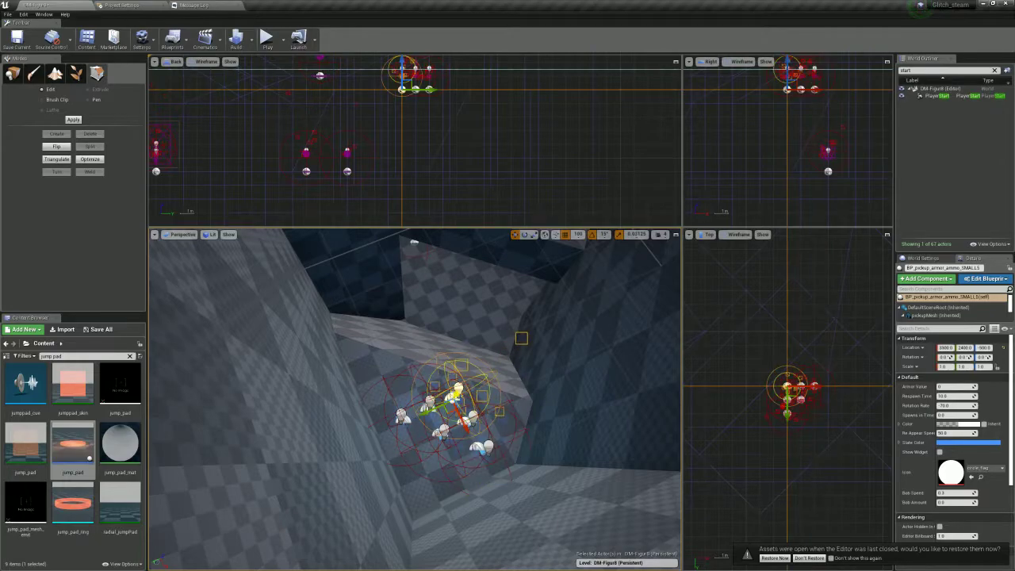
left_click_drag(421, 487, 423, 489)
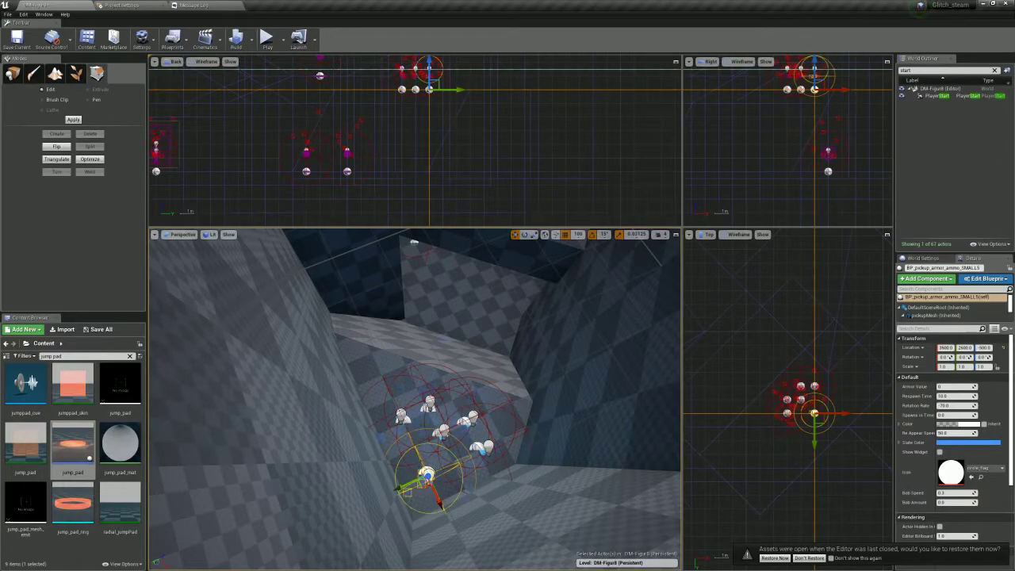
Playtest the level again to check the route to the regrouped ammo pickups and the reshaped slope
left_click(267, 37)
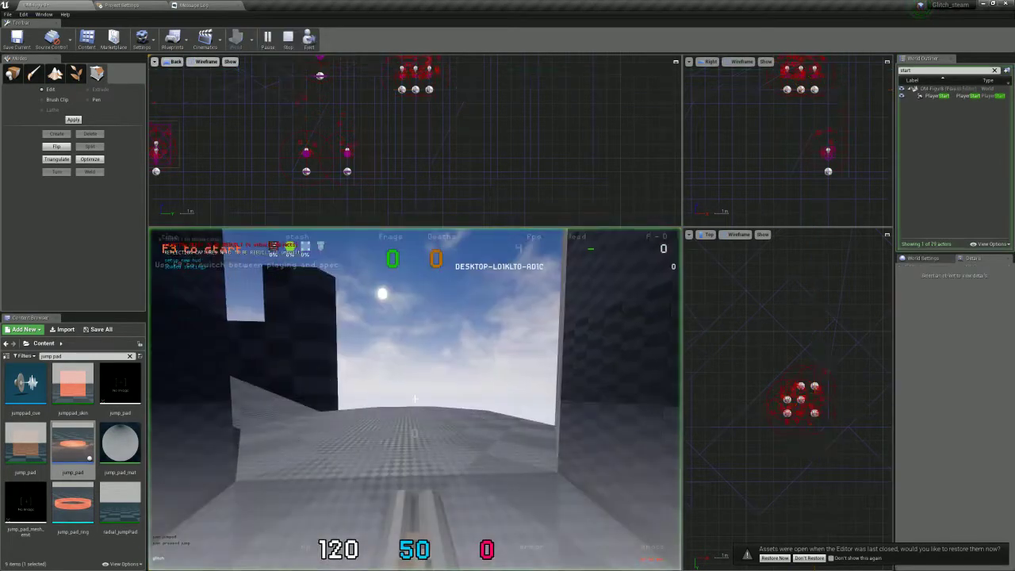
key("w")
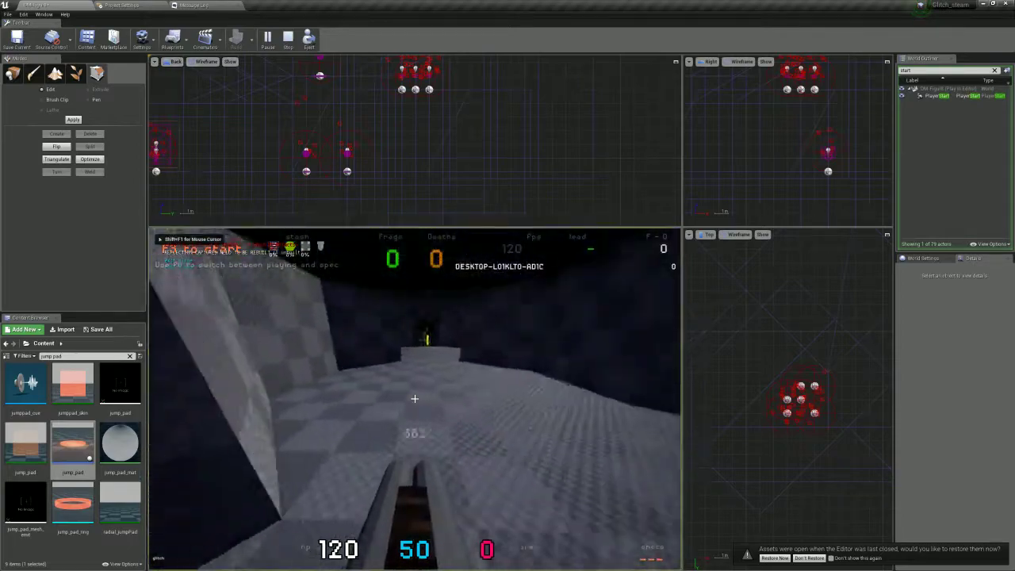
key("w")
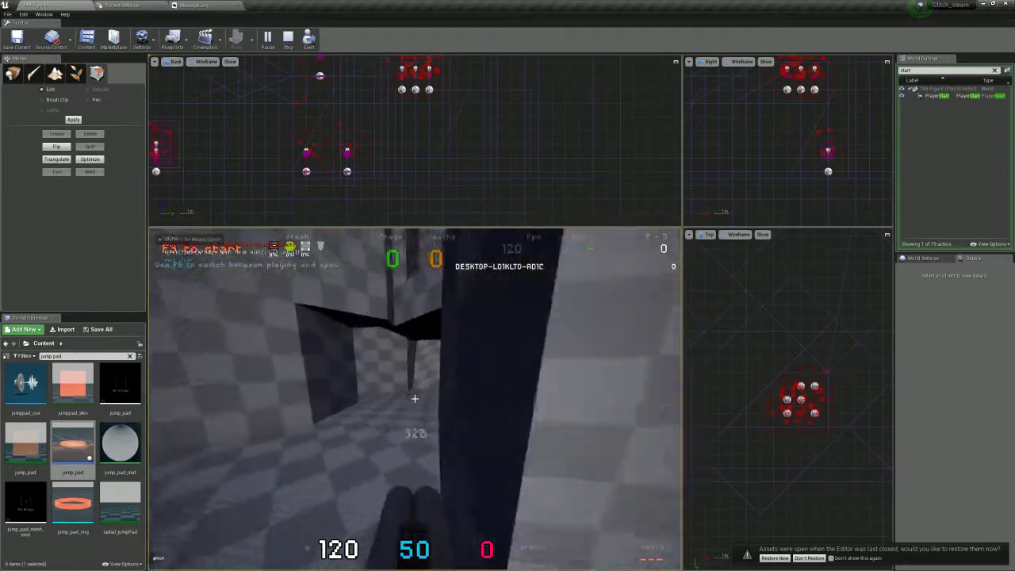
key("w")
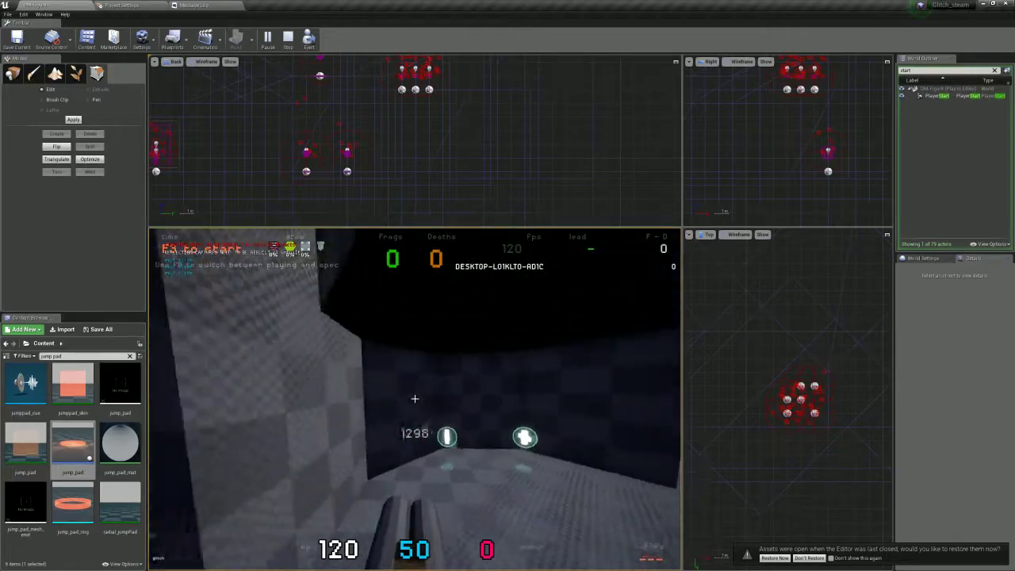
key("w")
key("w")
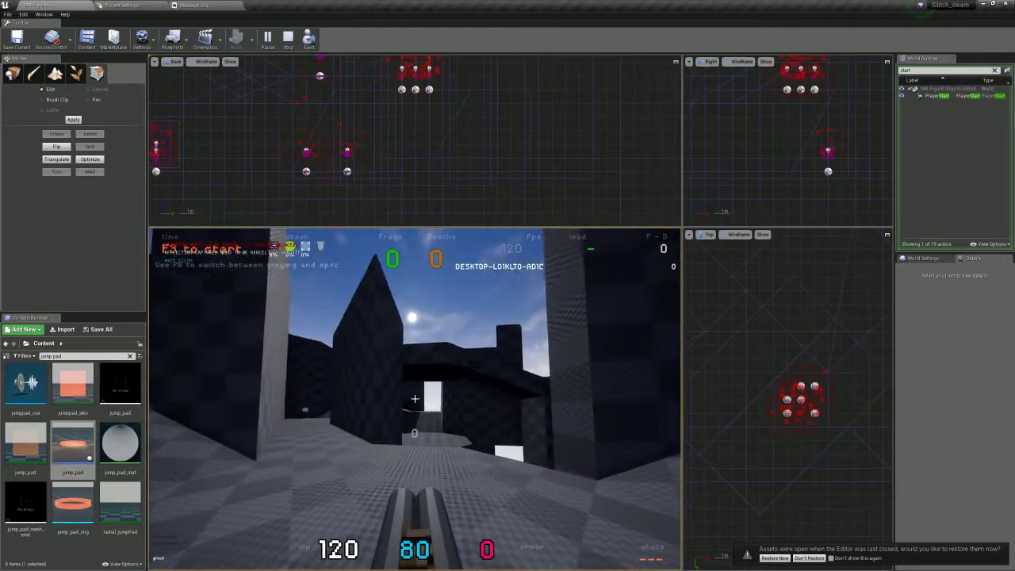
key("Escape")
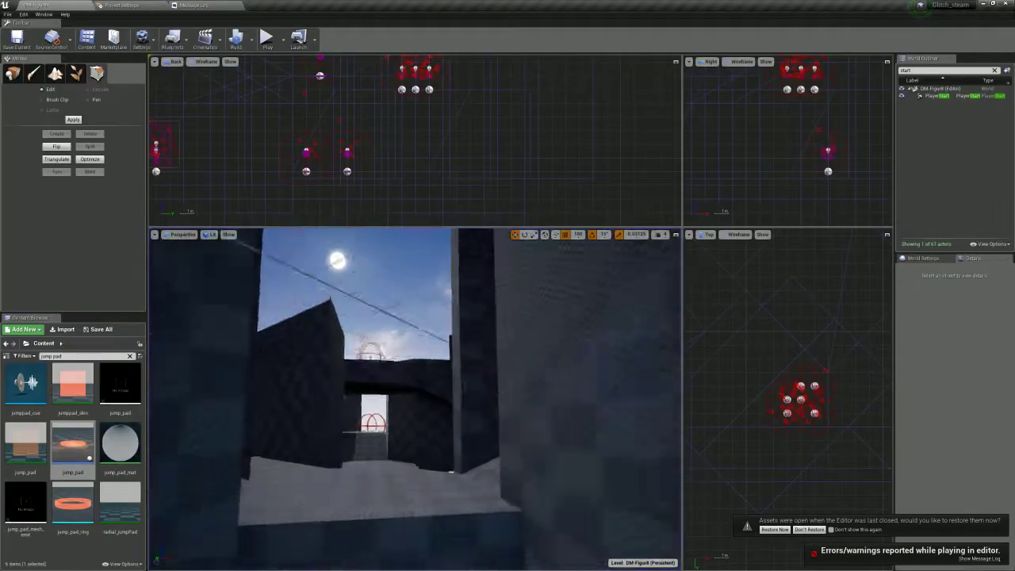
Duplicate the rotated Box Brush10 and place the copy at X 2000, Y 900, Z -200
left_click(260, 412)
left_click(533, 422)
left_click(304, 472)
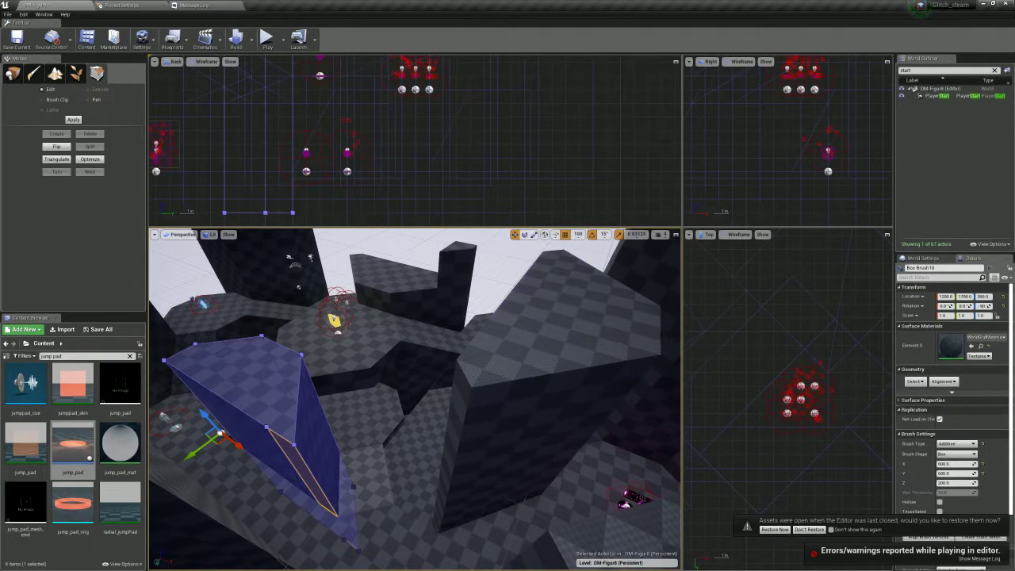
key("ctrl+z")
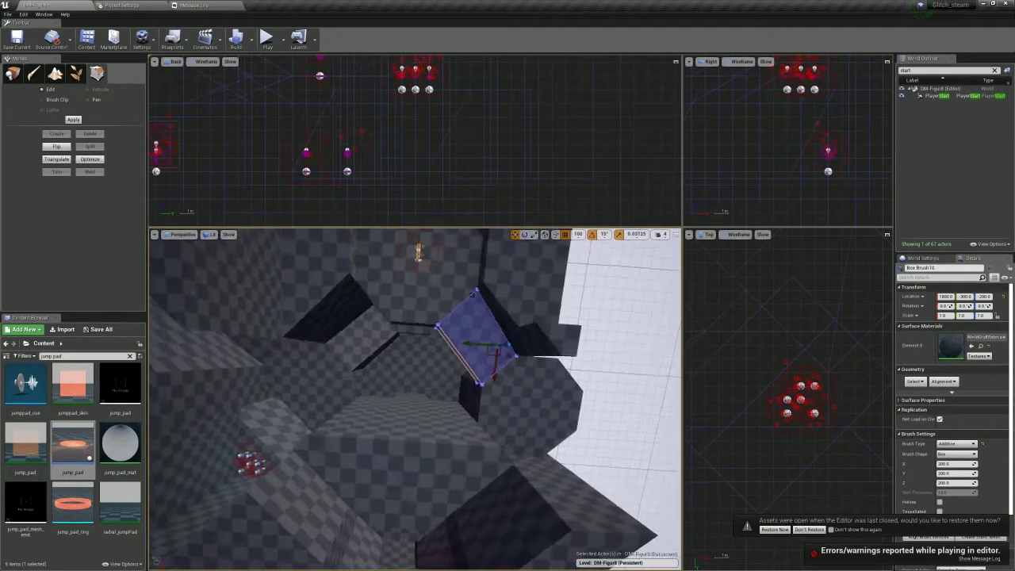
left_click_drag(486, 357, 474, 358, "alt")
mouse_move(369, 379)
right_mouse_down()
mouse_move(405, 321)
mouse_move(408, 349)
mouse_move(412, 317)
mouse_move(416, 353)
mouse_move(424, 329)
mouse_move(428, 353)
right_mouse_up()
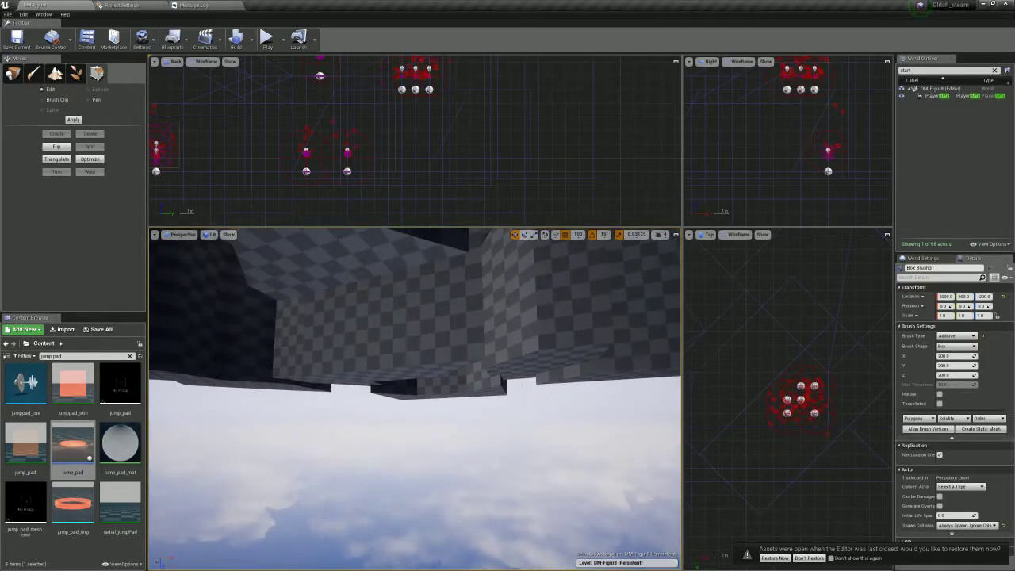
right_click(402, 311)
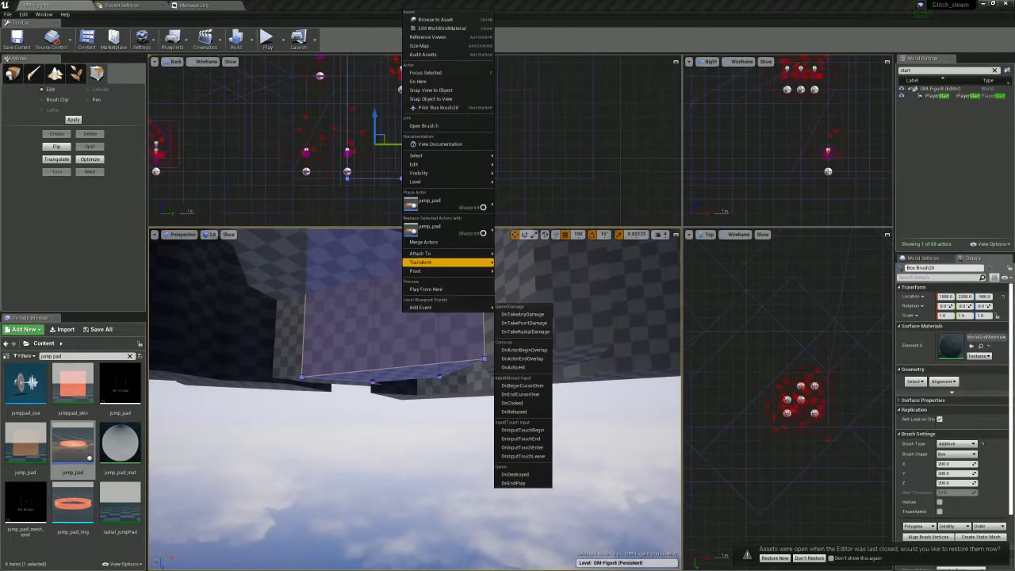
mouse_move(444, 261)
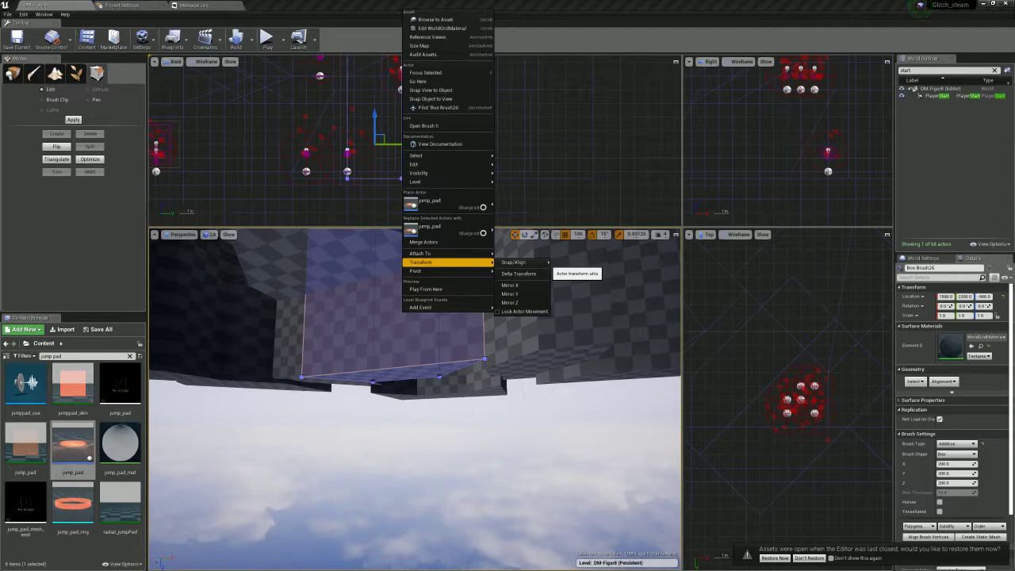
mouse_move(515, 262)
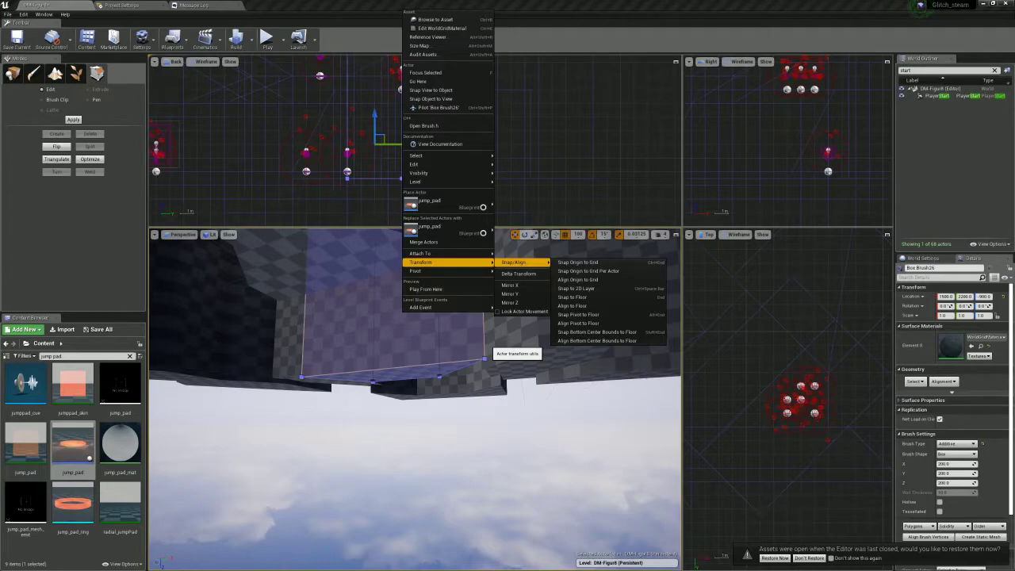
Playtest the level briefly to check the area from the player's viewpoint, and return to editing
left_click(267, 37)
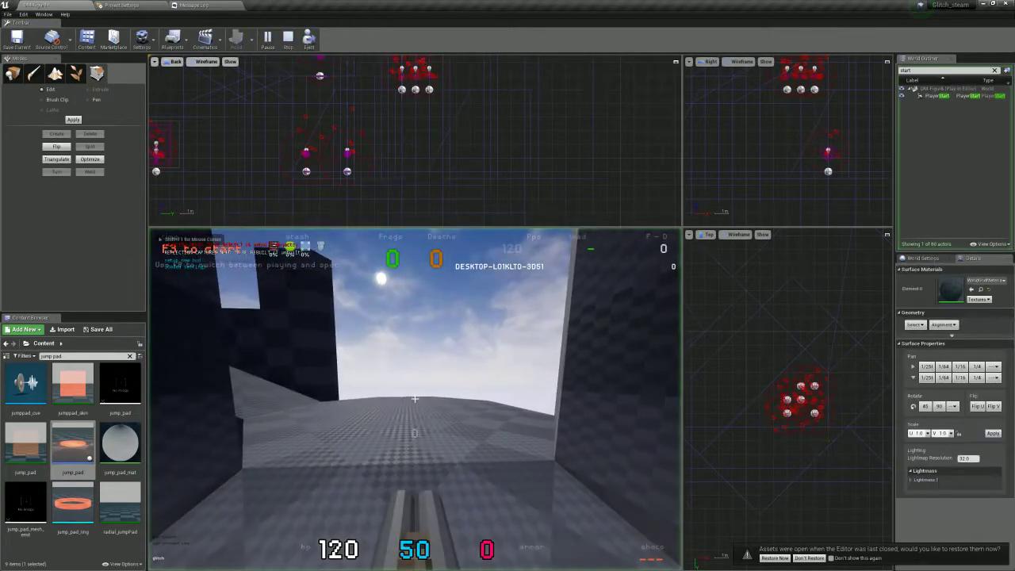
key("Escape")
left_click(48, 5)
Raise the low end of the copied ramp brush (Box Brush31) to make it a level block
right_click_drag(412, 380, 222, 392)
right_click_drag(506, 327, 484, 309)
left_click(416, 349)
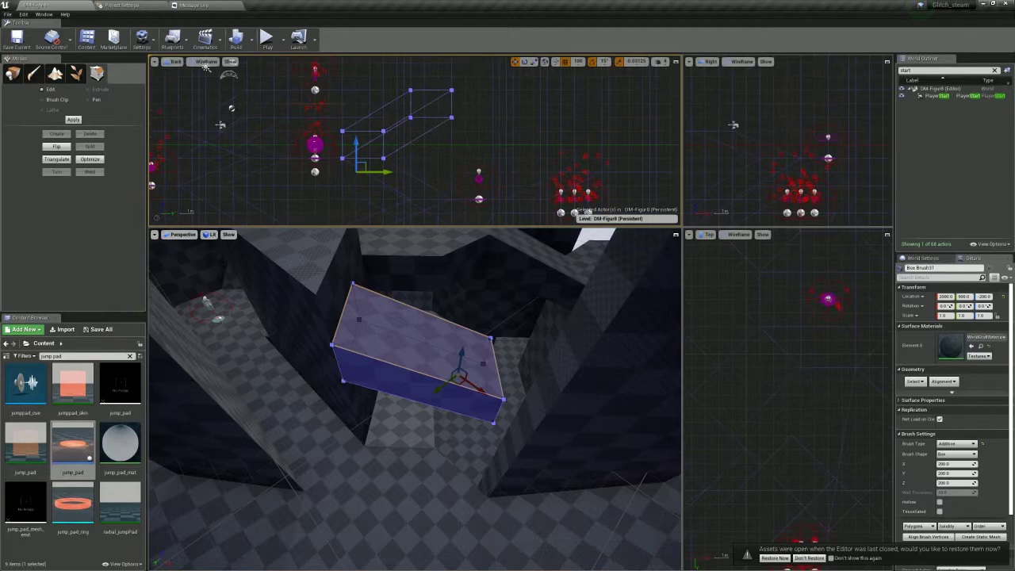
left_click_drag(315, 122, 397, 169, "ctrl+alt")
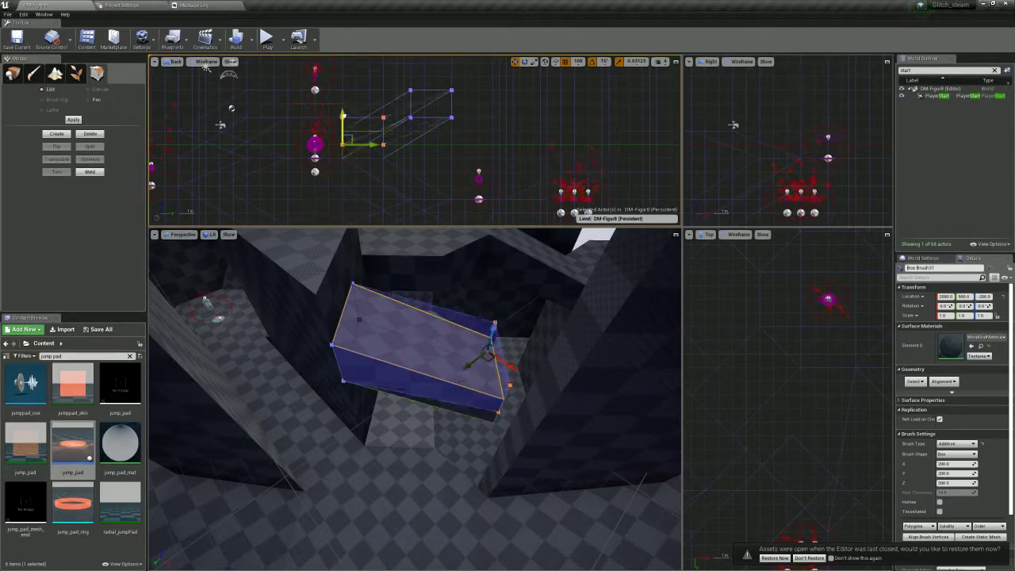
left_click_drag(343, 124, 343, 84)
key("f")
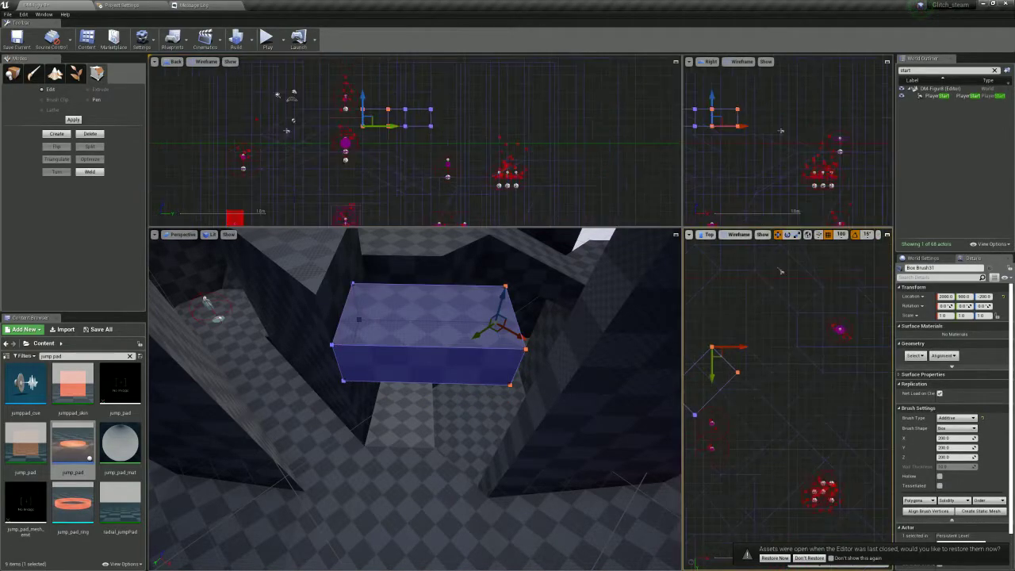
Extend the end of the leveled block into the neighbouring wall and raise its upper vertices to form a tall wall
left_click_drag(783, 387, 712, 343, "ctrl+alt")
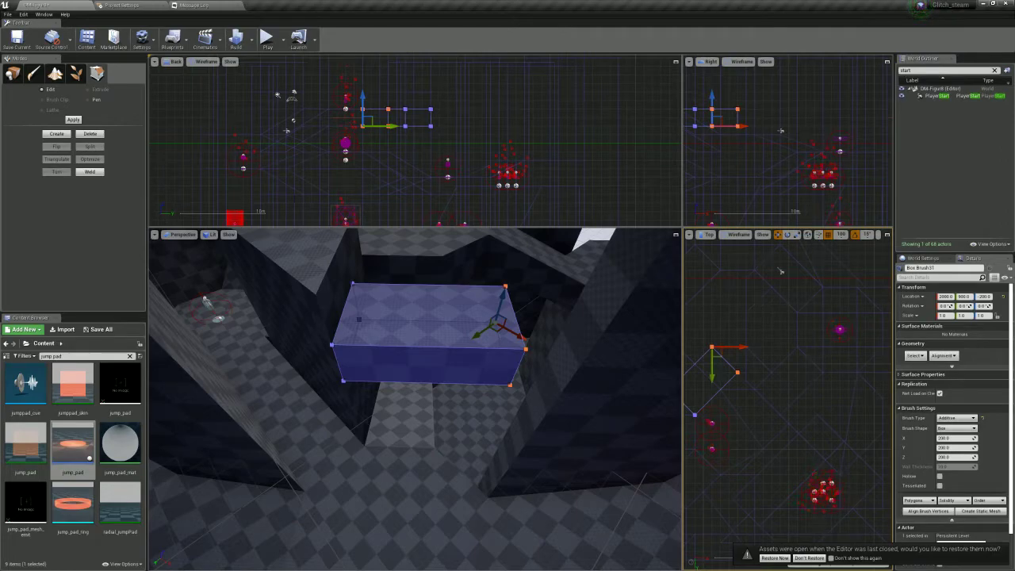
mouse_move(713, 349)
left_mouse_down()
mouse_move(724, 351)
mouse_move(753, 321)
left_mouse_up()
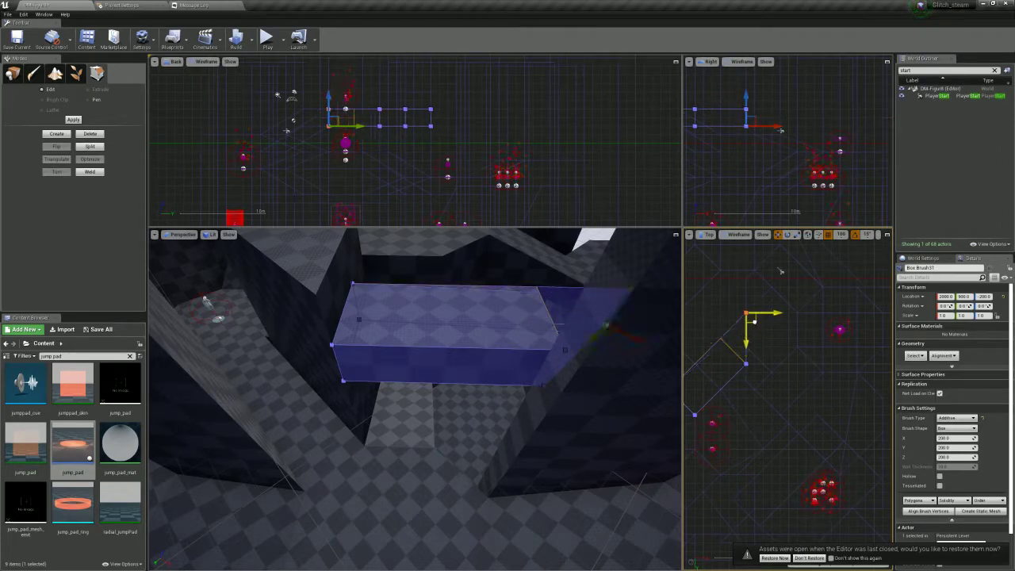
left_click_drag(802, 82, 680, 119)
left_click_drag(328, 82, 328, 31)
Delete the tall wall brush made from the ramp copy
right_click_drag(415, 399, 420, 317)
key("s")
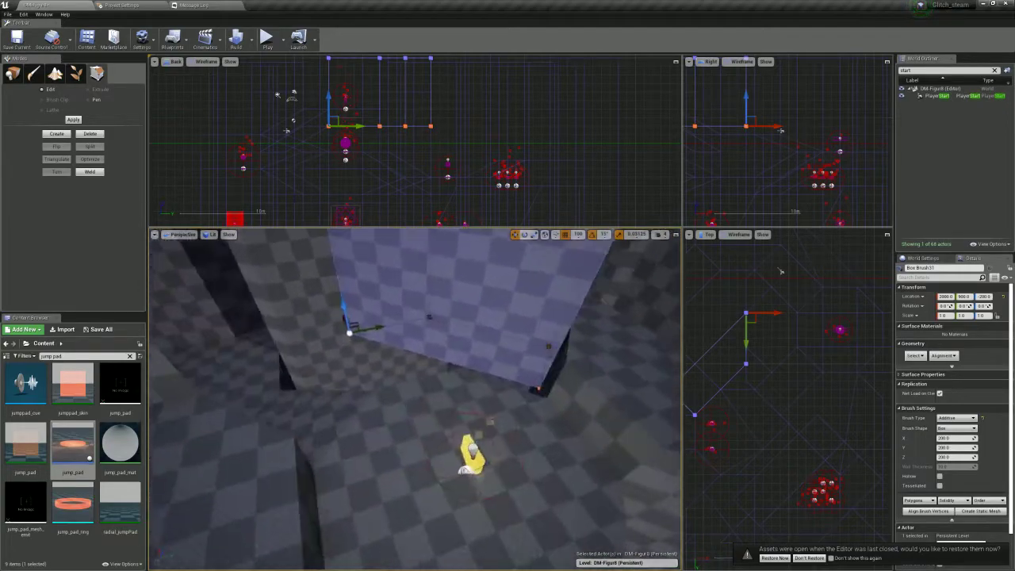
left_click(577, 485)
left_click(446, 410)
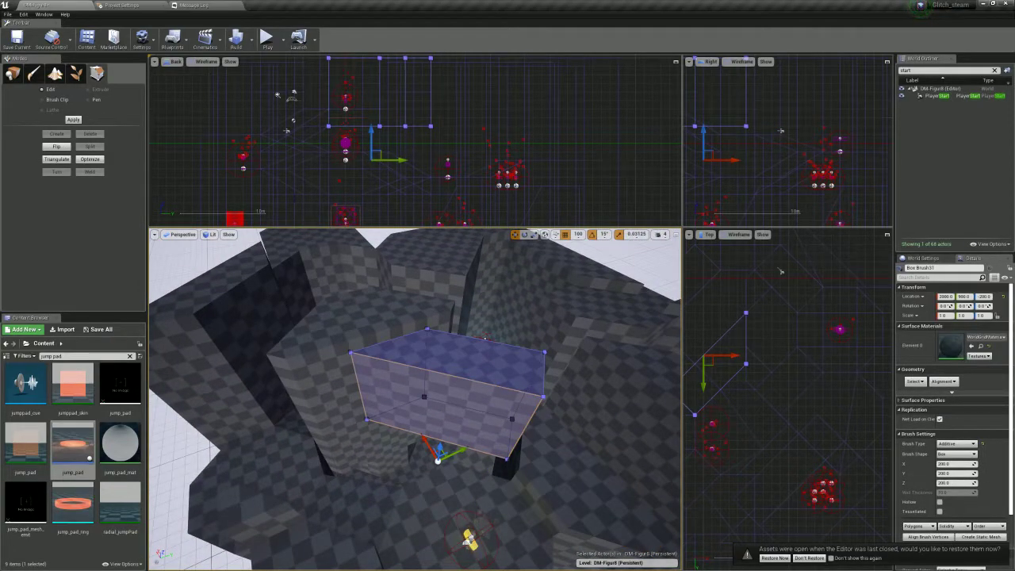
key("Delete")
Duplicate Box Brush10 and place the copy at X 2100, Y 0, Z -200
right_click_drag(446, 410, 254, 404)
left_click(428, 428)
mouse_move(428, 428)
right_mouse_down()
mouse_move(400, 456)
mouse_move(408, 460)
right_mouse_up()
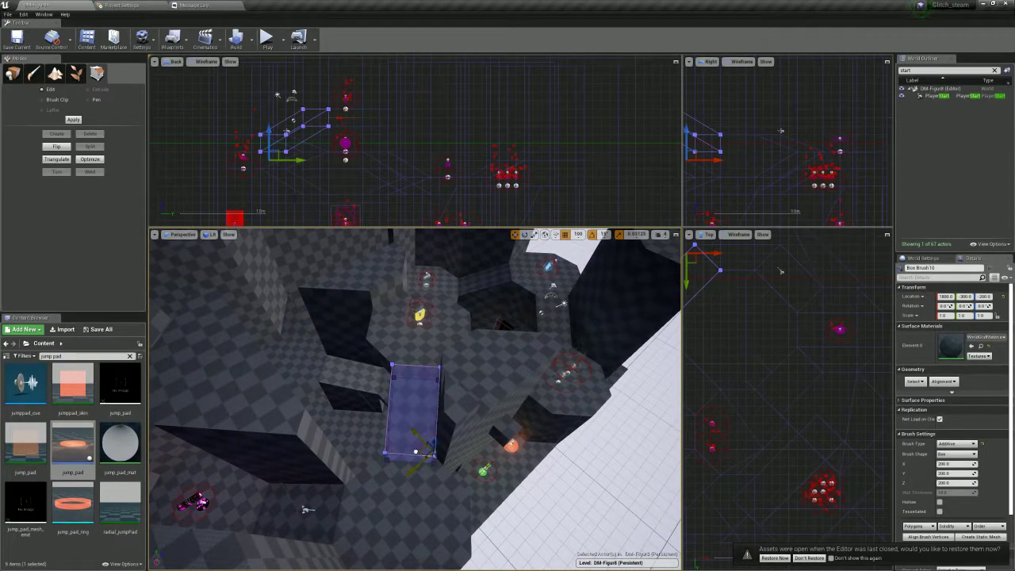
key("ctrl+z")
left_click_drag(375, 450, 380, 453, "alt")
Pull one low-end corner of the copied ramp brush outward toward the adjacent wall
right_click_drag(749, 301, 752, 361)
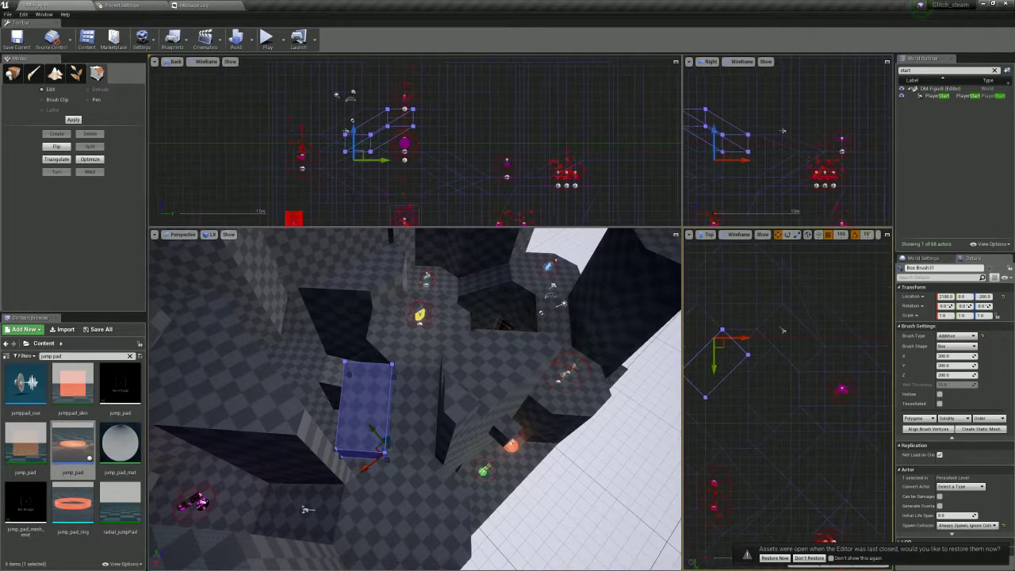
left_click(747, 354)
left_click_drag(753, 360, 771, 336)
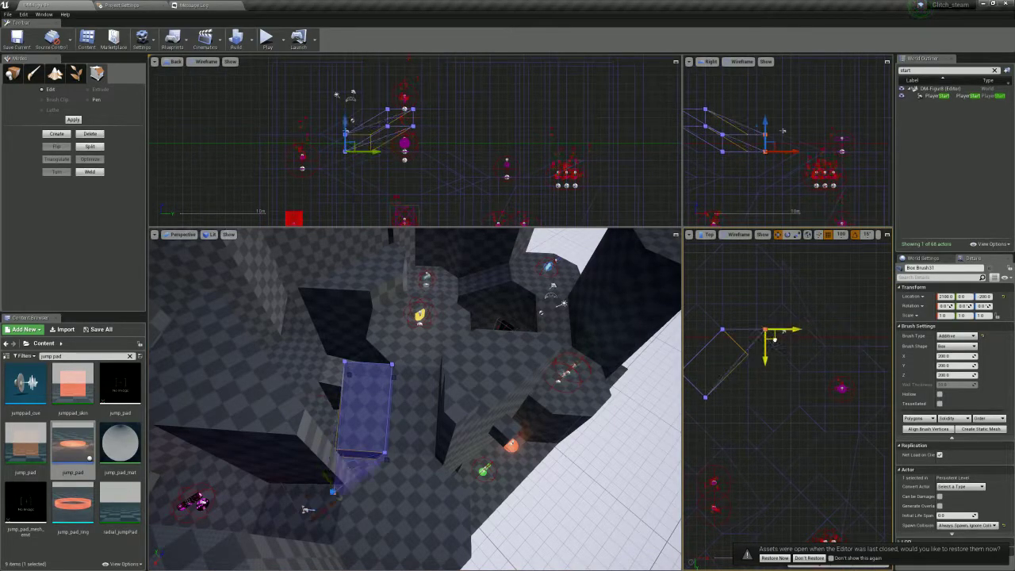
right_click_drag(492, 396, 539, 394)
scroll(794, 310, "up", 2)
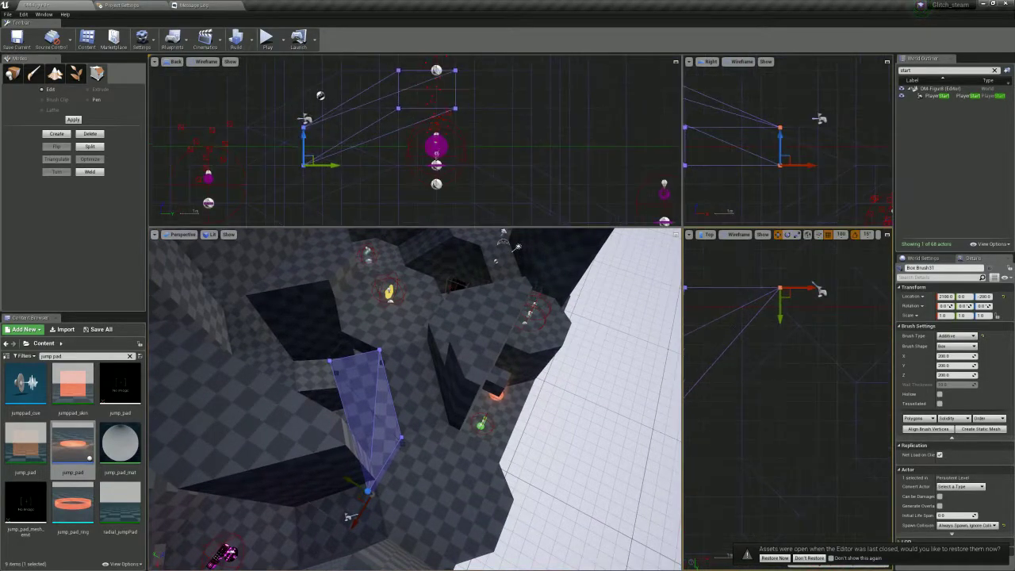
Split the reshaped ramp brush, align its vertices to the grid and adjust the protruding corner
left_click(89, 146)
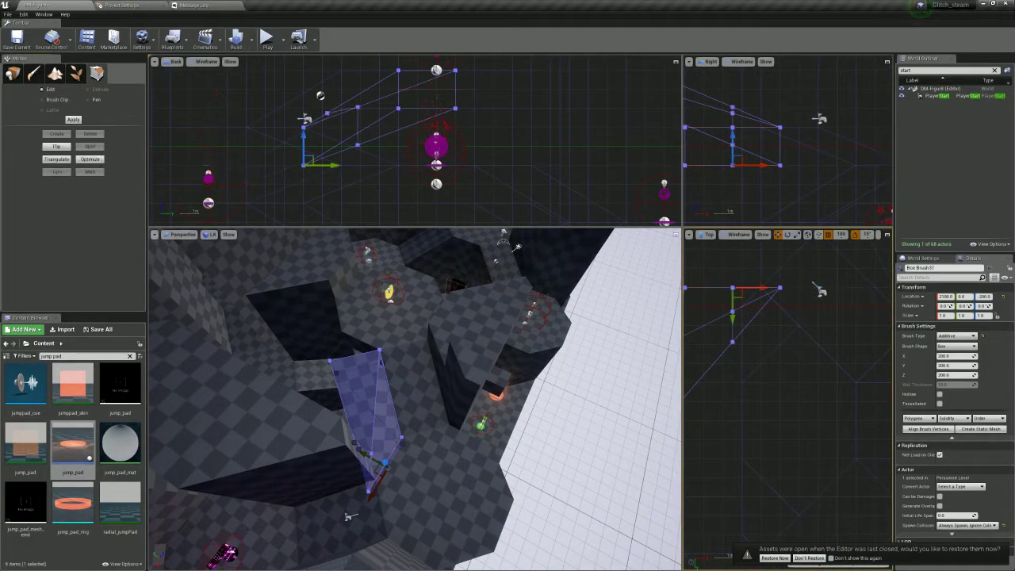
left_click(920, 429)
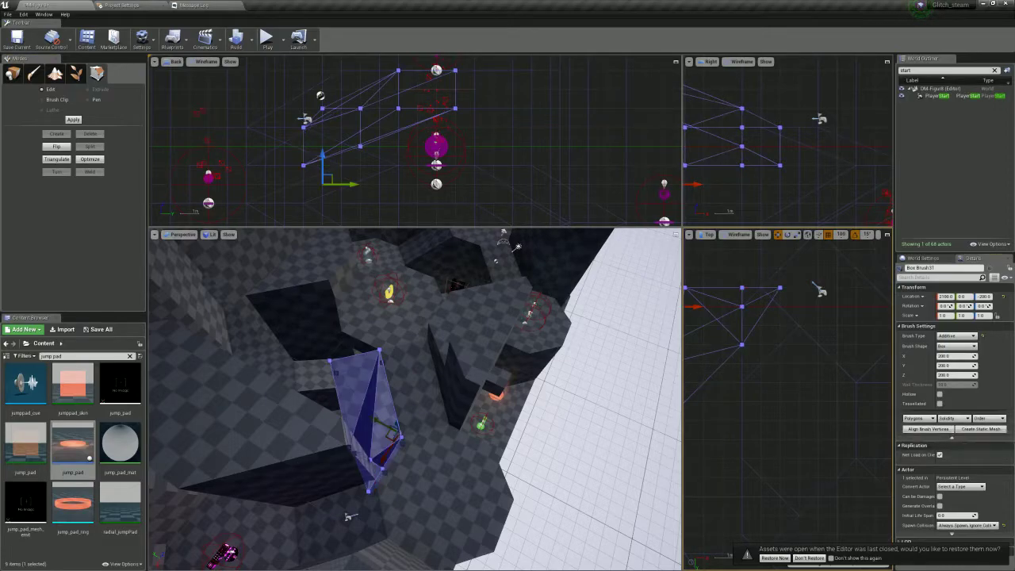
mouse_move(745, 285)
left_mouse_down()
mouse_move(735, 294)
mouse_move(774, 295)
mouse_move(777, 310)
left_mouse_up()
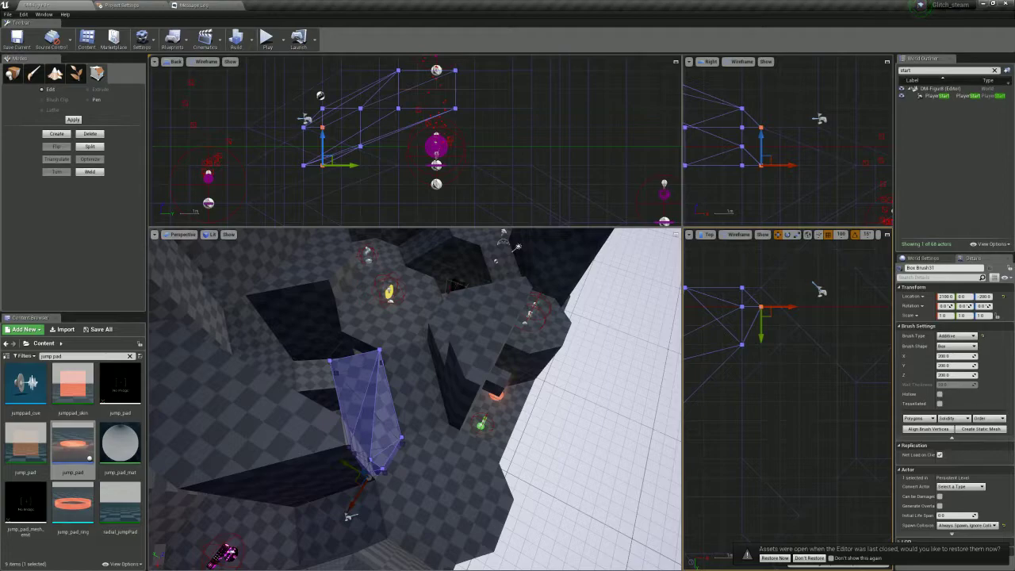
Delete the split ramp brush
left_click(466, 382)
left_click(369, 412)
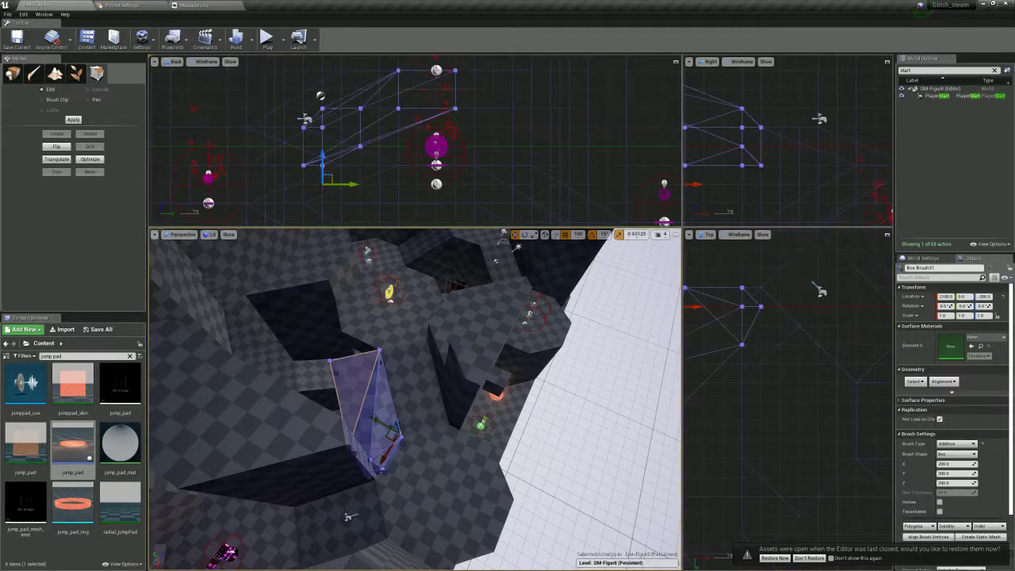
key("Delete")
Duplicate the original ramp Box Brush10 again and place the copy at X 2100, Y 0, Z -200
key("ctrl+z")
key("f")
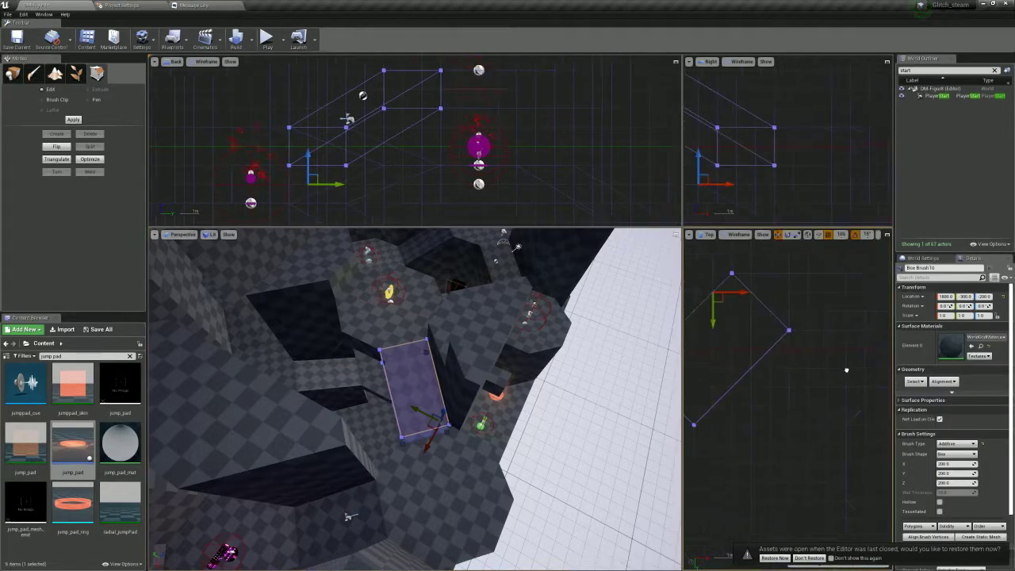
key("ctrl+w")
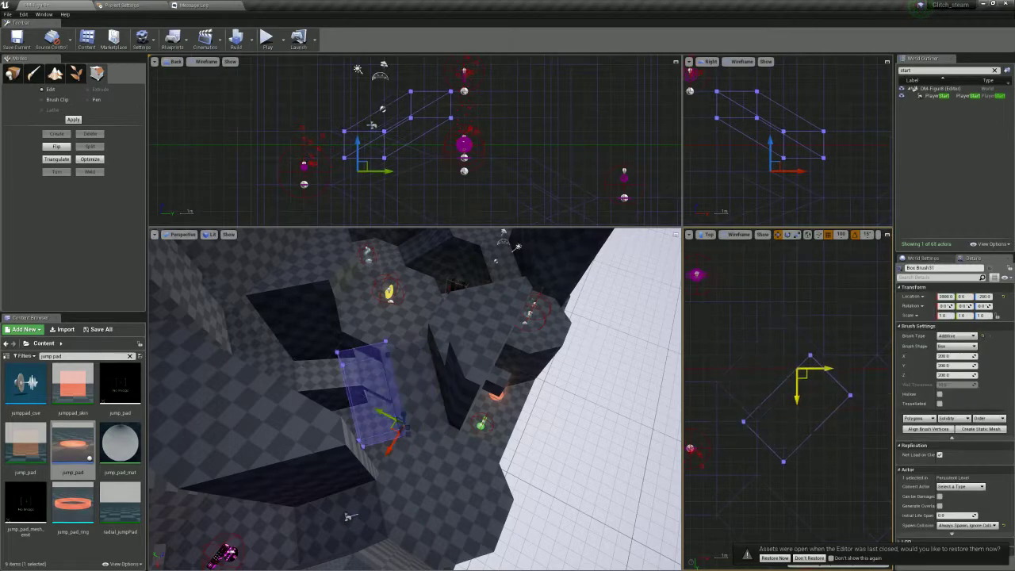
Move corner vertices of the new ramp copy so that both of its ends run along the grid axes
left_click(797, 461)
left_click_drag(803, 468, 763, 481)
right_click_drag(769, 476, 692, 463)
left_click(787, 383)
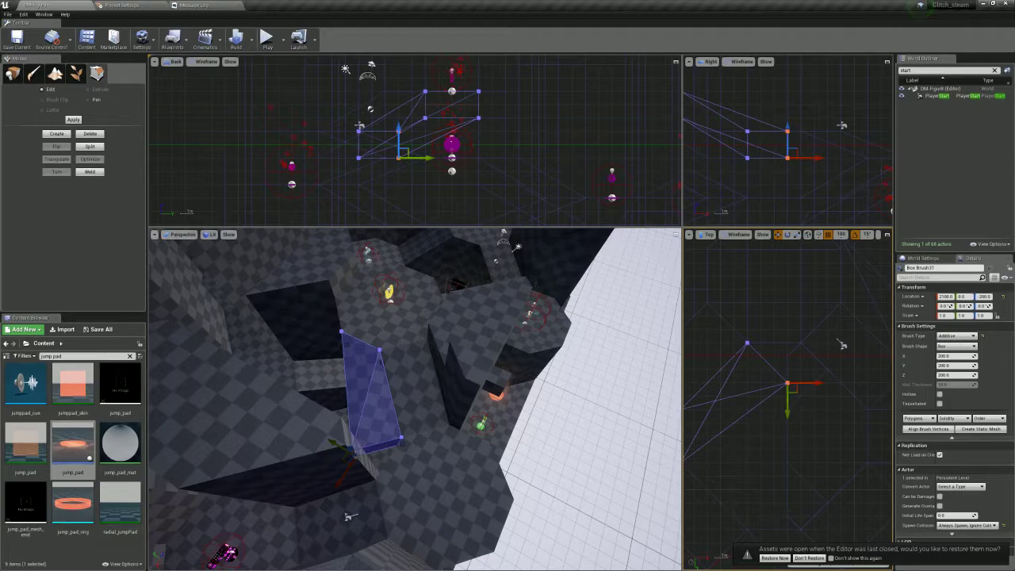
left_click_drag(793, 390, 811, 358)
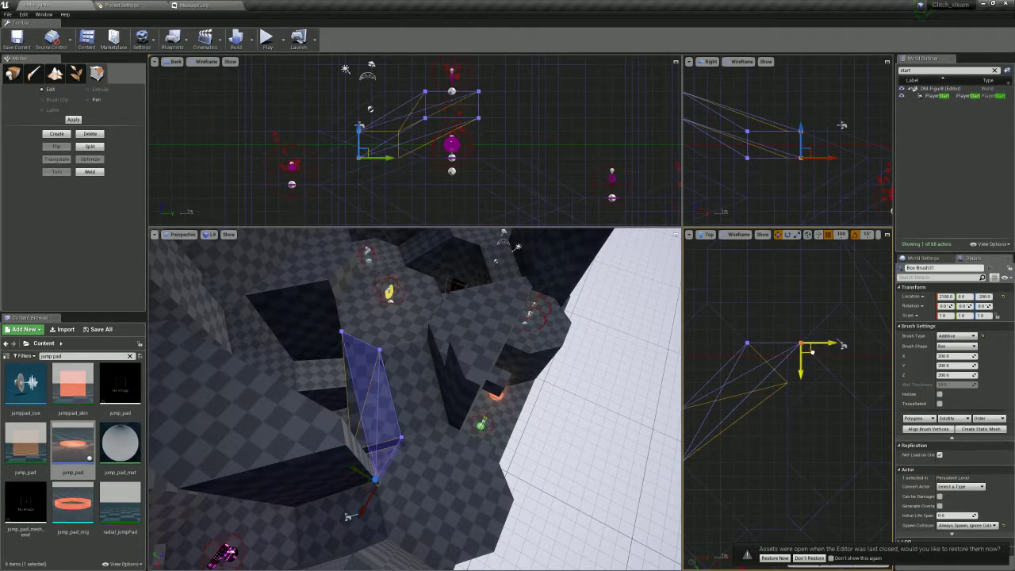
Raise the sloped end of the ramp copy to level it and lower its underside vertices toward the floor
key("ctrl+z")
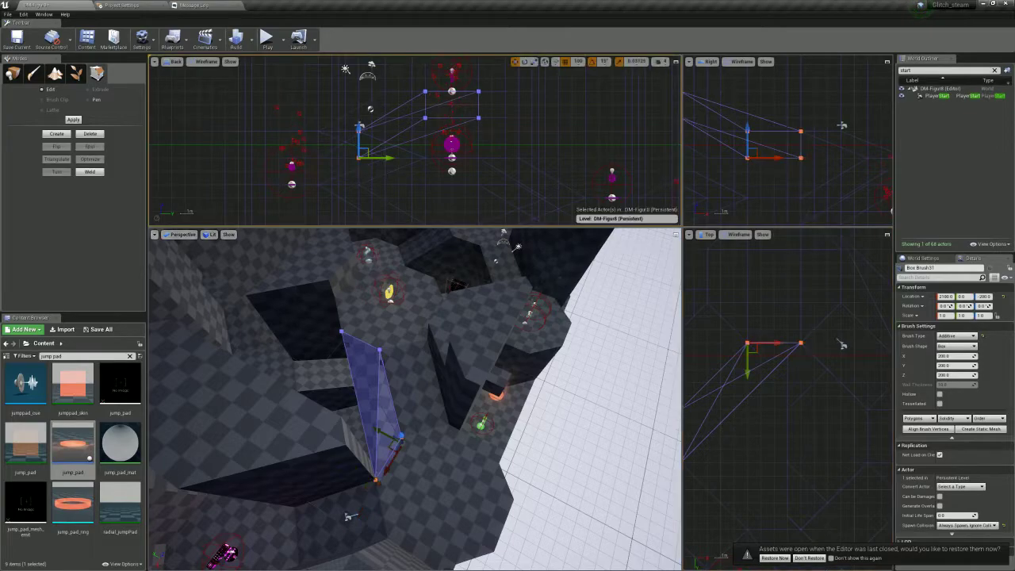
key("ctrl+z")
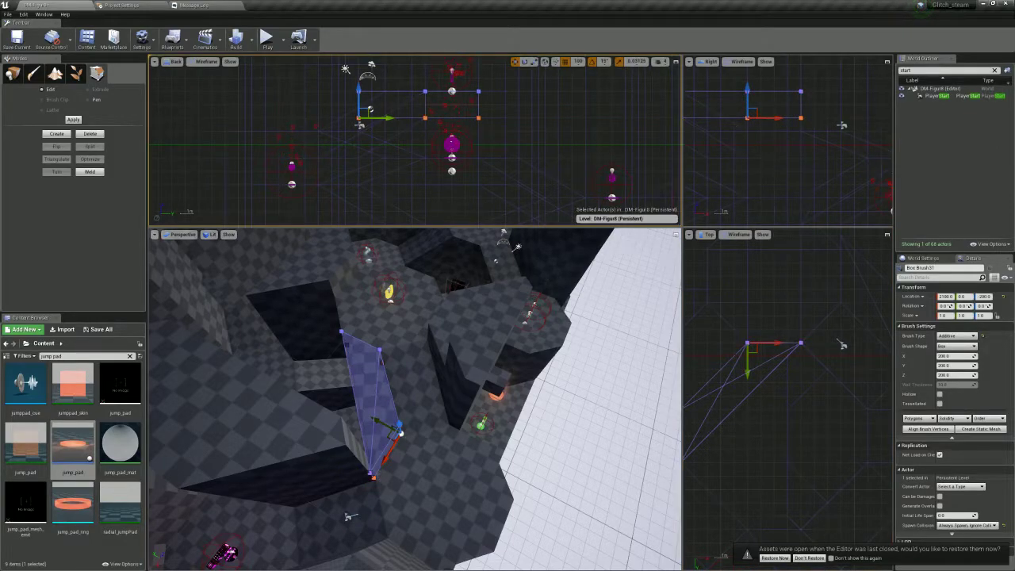
key("f")
mouse_move(415, 428)
right_mouse_down()
mouse_move(420, 348)
mouse_move(452, 337)
mouse_move(432, 329)
right_mouse_up()
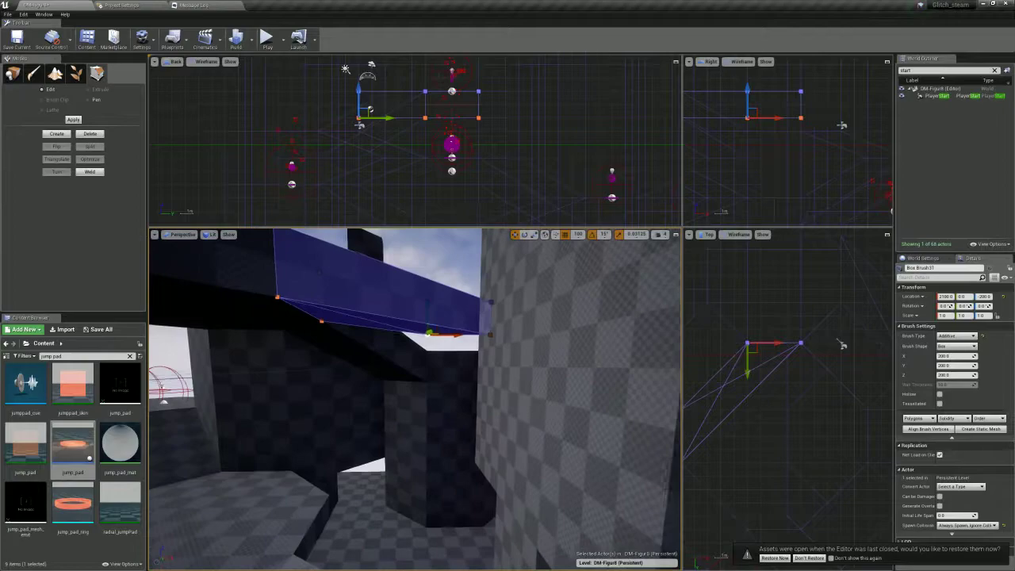
left_click_drag(430, 309, 431, 371)
Raise all upper vertices of the leveled brush to turn it into a tall wall
mouse_move(431, 371)
right_mouse_down()
mouse_move(353, 378)
mouse_move(353, 414)
right_mouse_up()
key("e")
left_click(565, 428)
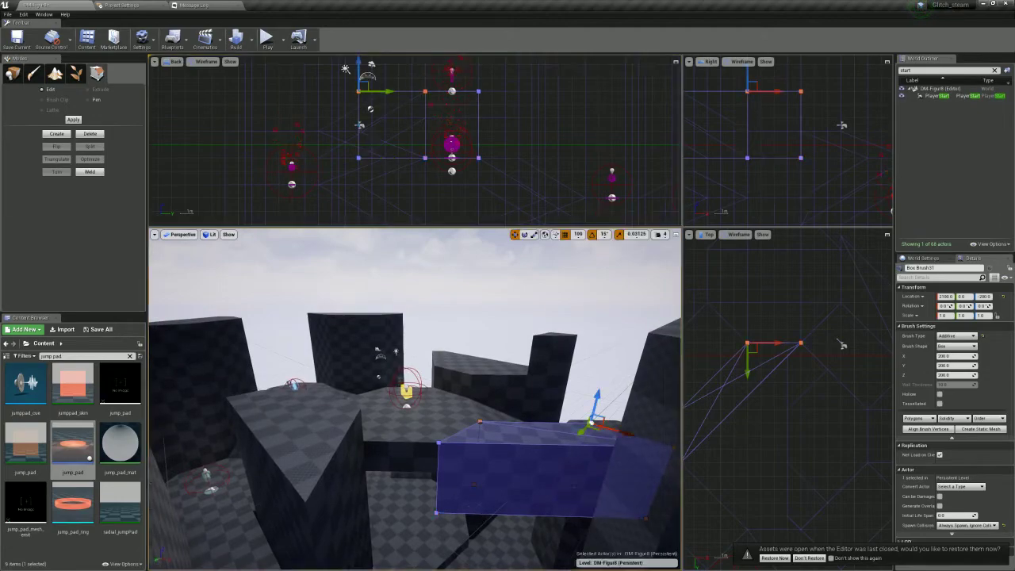
right_click_drag(565, 429, 611, 429)
left_click_drag(487, 361, 499, 254)
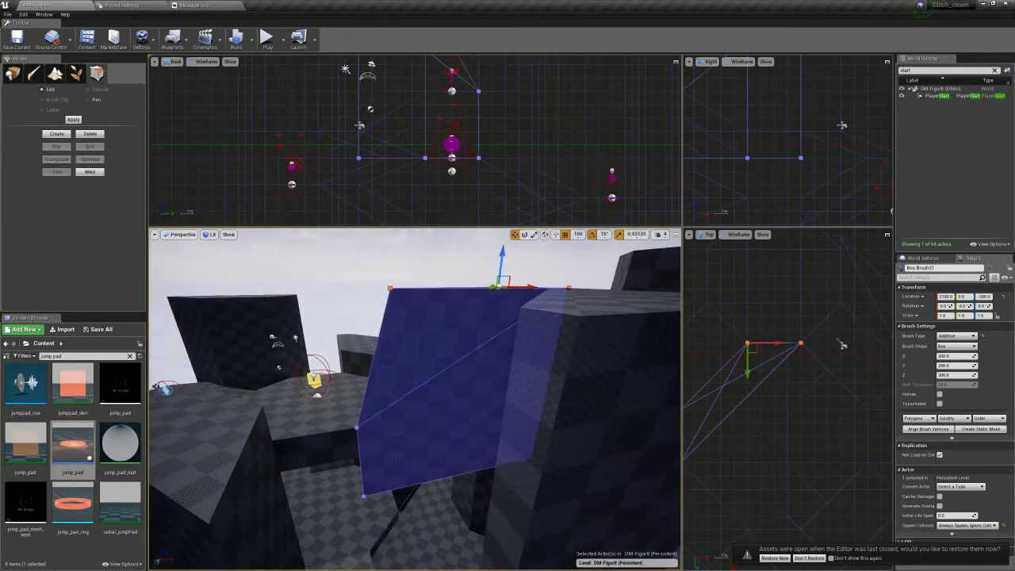
left_click(478, 90)
left_click_drag(354, 405, 341, 264)
mouse_move(341, 263)
right_mouse_down()
mouse_move(345, 305)
mouse_move(380, 278)
mouse_move(386, 287)
mouse_move(362, 353)
mouse_move(365, 346)
right_mouse_up()
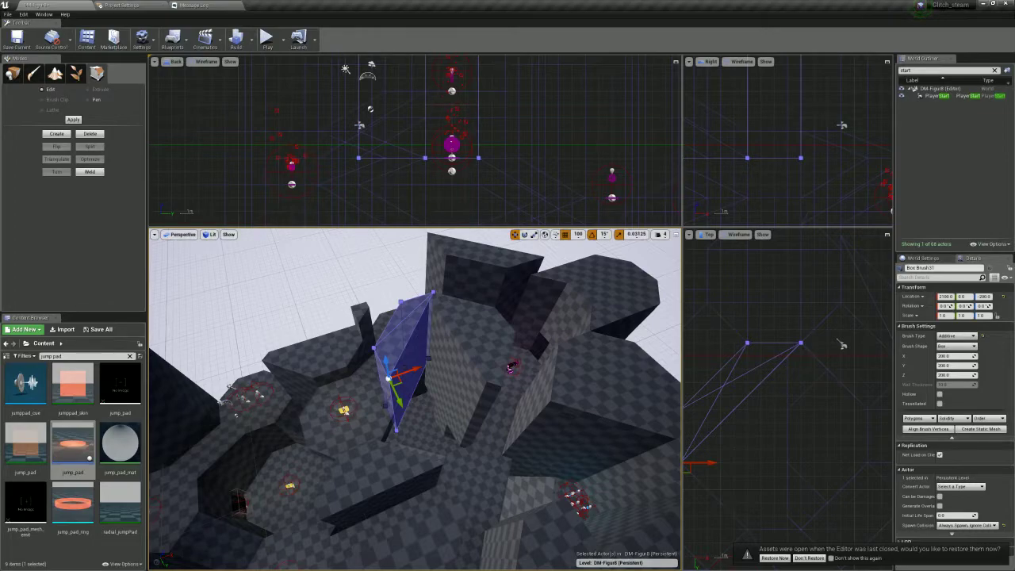
Split the tall wall brush across the middle of its two long sides, and undo the trial vertex alignment
left_click(741, 396)
key("ctrl+z")
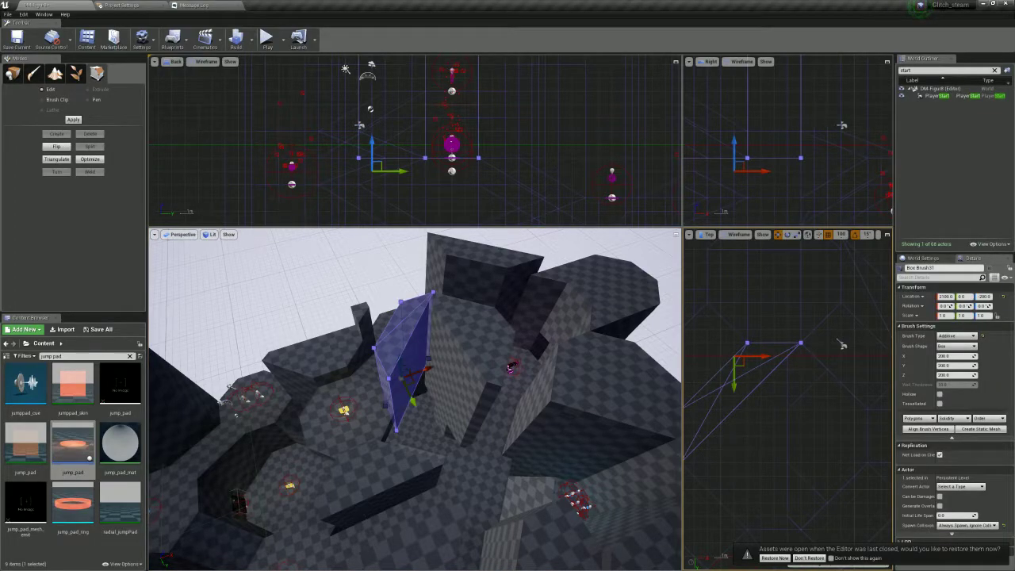
left_click(715, 375)
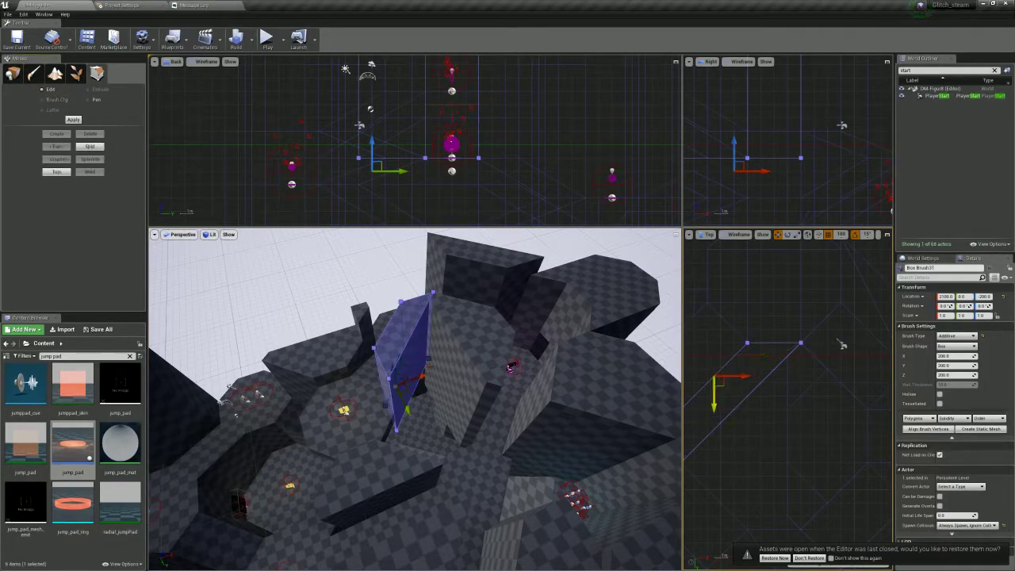
left_click(90, 147)
right_click_drag(743, 442, 815, 466)
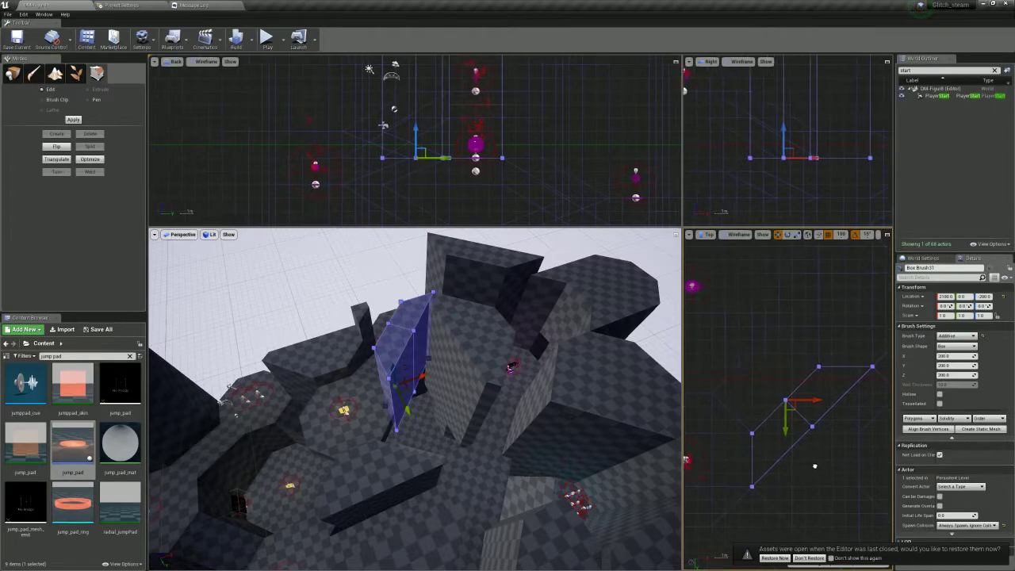
left_click(925, 429)
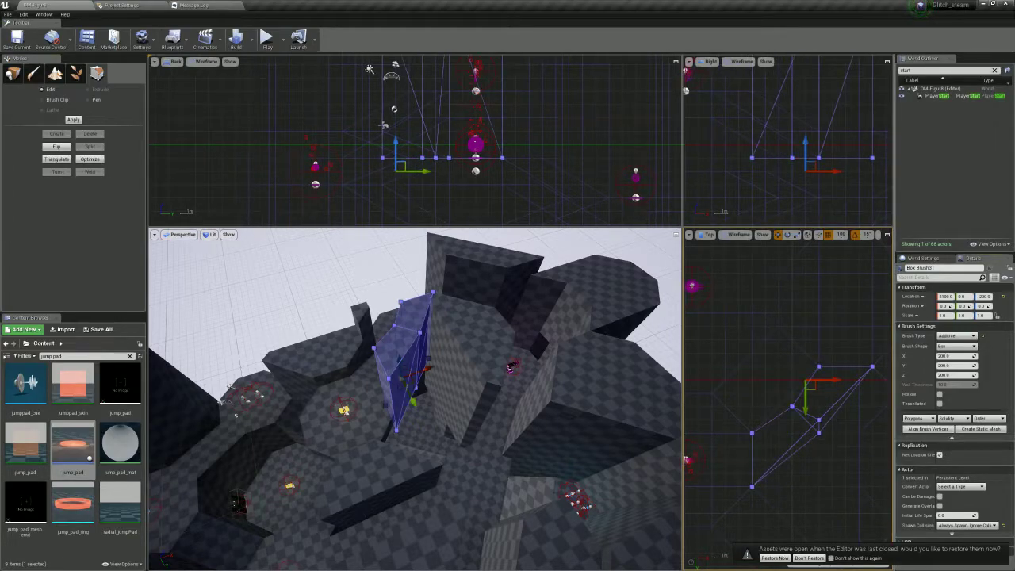
key("ctrl+z")
Pull the wall's new middle vertices outward to form a square corner, using a grid snap of 50 for the final placement
left_click(812, 426)
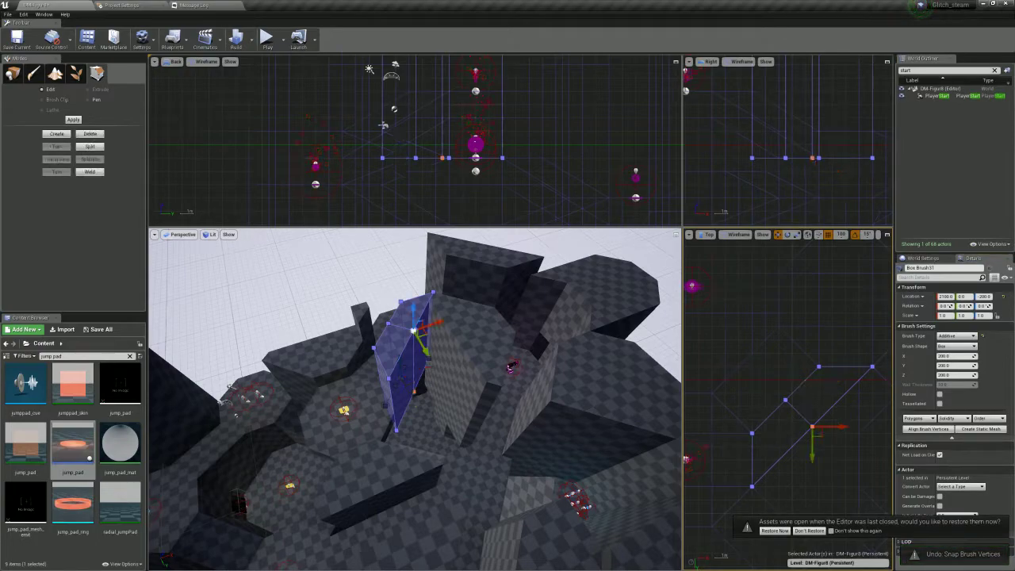
right_click_drag(812, 427, 751, 394)
mouse_move(753, 396)
left_mouse_down()
mouse_move(802, 467)
mouse_move(829, 464)
left_mouse_up()
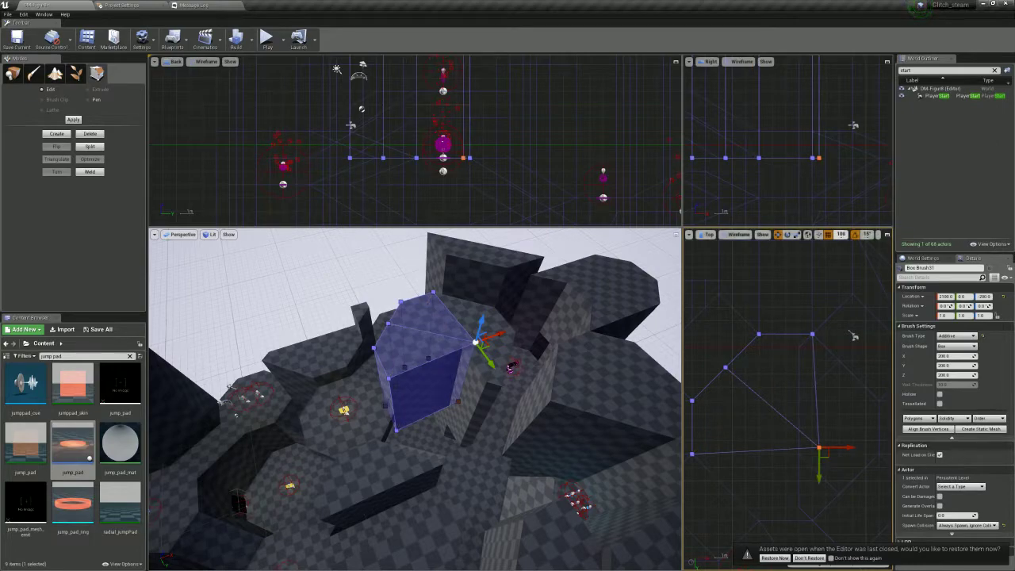
left_click(841, 235)
left_click(848, 276)
left_click_drag(827, 454, 822, 461)
Select the untextured triangular top face of the reshaped wall brush and extend the selection to related surfaces
mouse_move(444, 388)
right_mouse_down()
mouse_move(428, 412)
mouse_move(392, 420)
right_mouse_up()
left_click(371, 498)
mouse_move(371, 497)
right_mouse_down()
mouse_move(460, 512)
mouse_move(509, 500)
right_mouse_up()
left_click(364, 380)
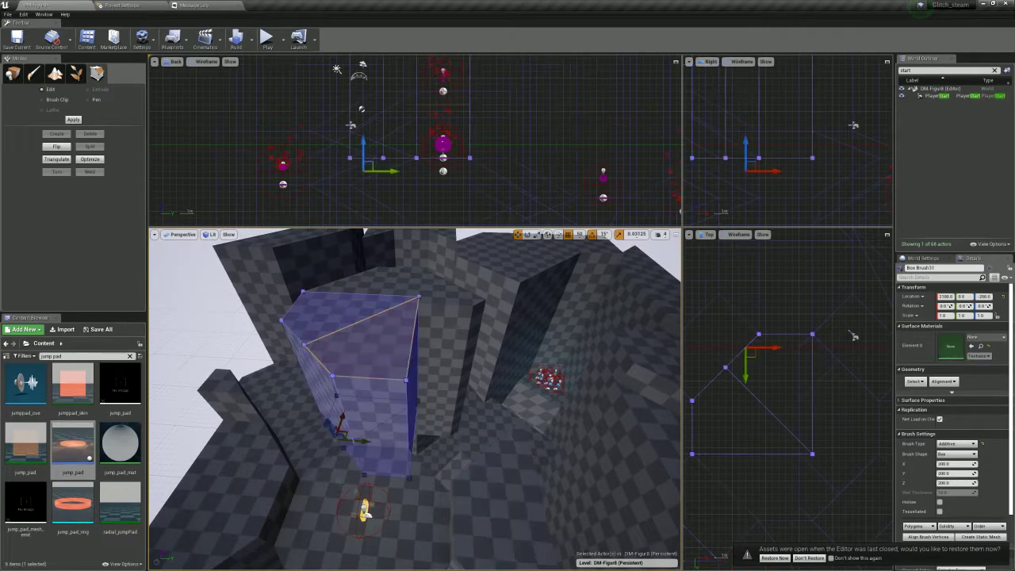
left_click(915, 381)
left_click(943, 400)
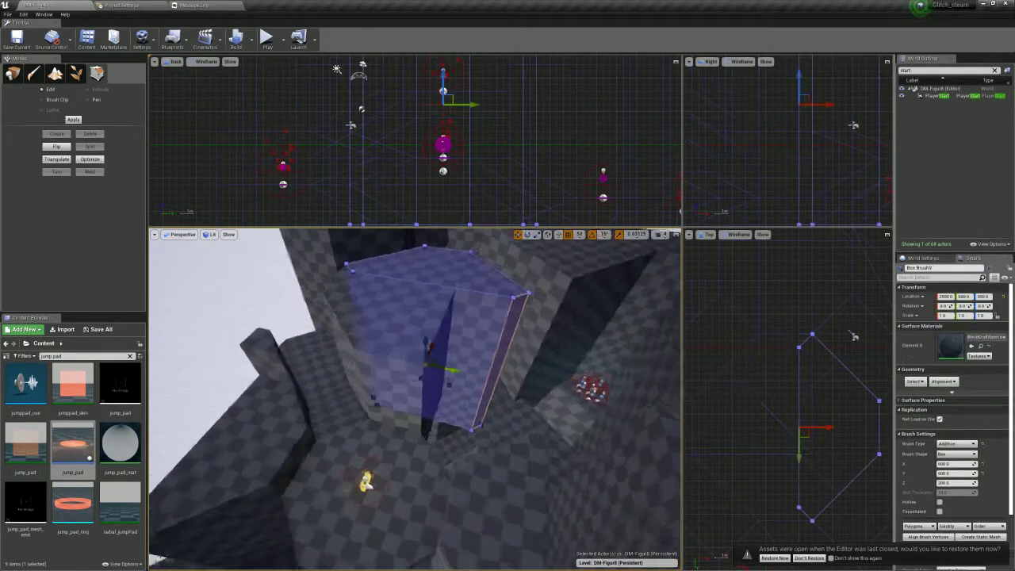
Select the overhanging wall brush beside the corridor and extend its underside vertices down to the lower floor
mouse_move(415, 399)
right_mouse_down()
mouse_move(378, 327)
mouse_move(386, 304)
mouse_move(344, 311)
right_mouse_up()
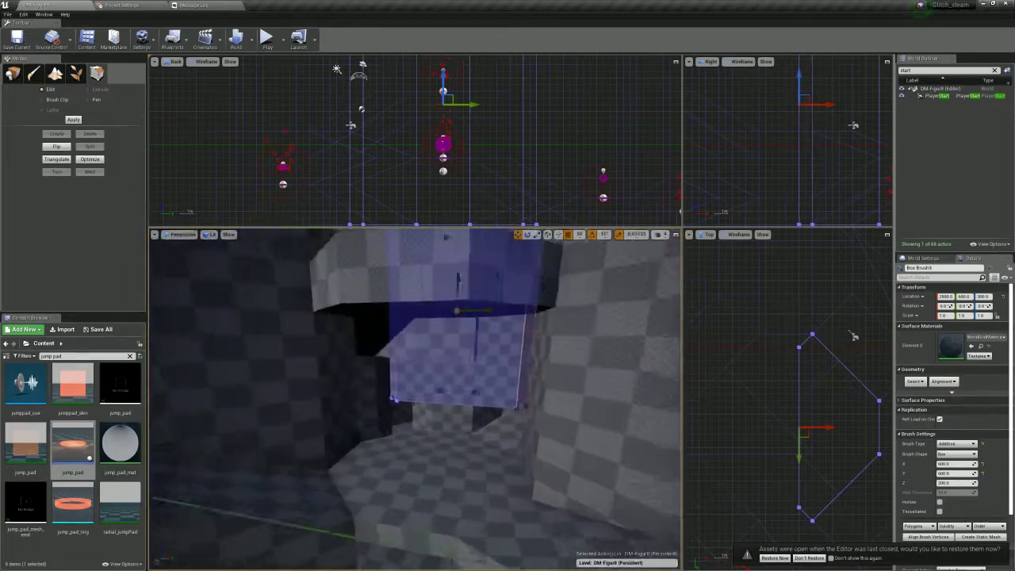
left_click(596, 348)
right_click_drag(596, 349, 555, 317)
left_click(493, 244)
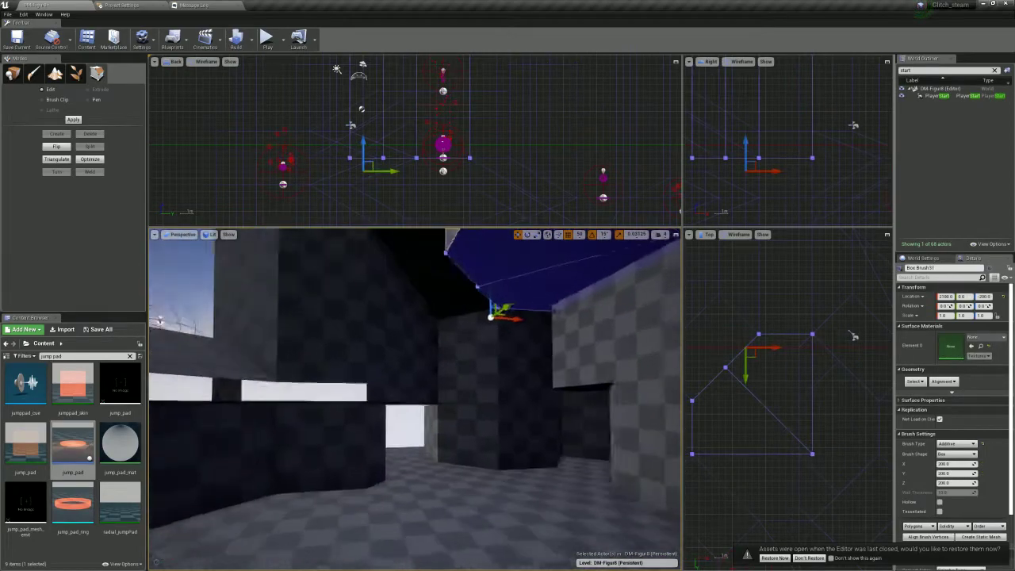
right_click_drag(444, 333, 475, 325)
left_click_drag(331, 143, 488, 179)
right_click_drag(428, 341, 460, 333)
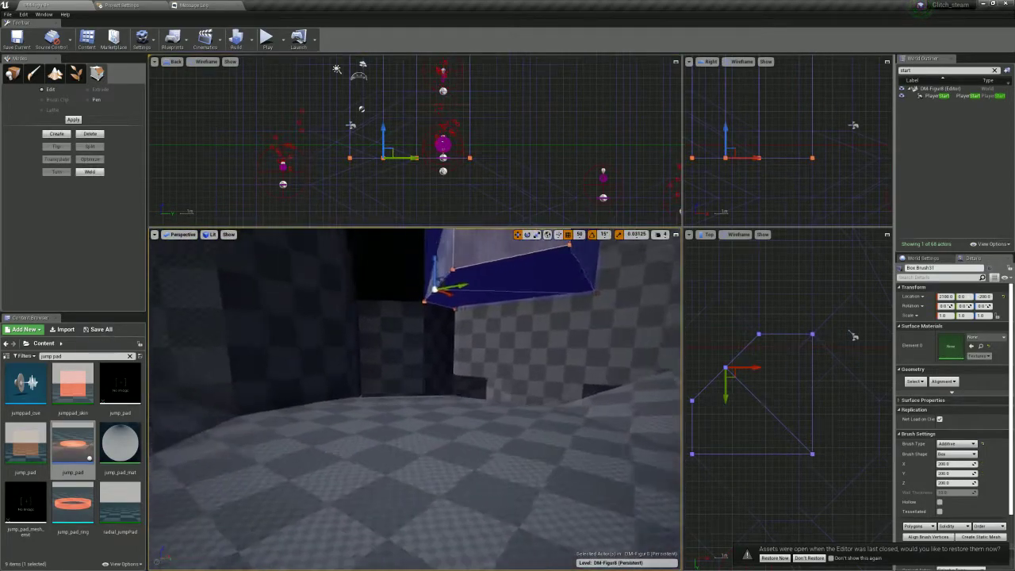
left_click_drag(412, 313, 411, 394)
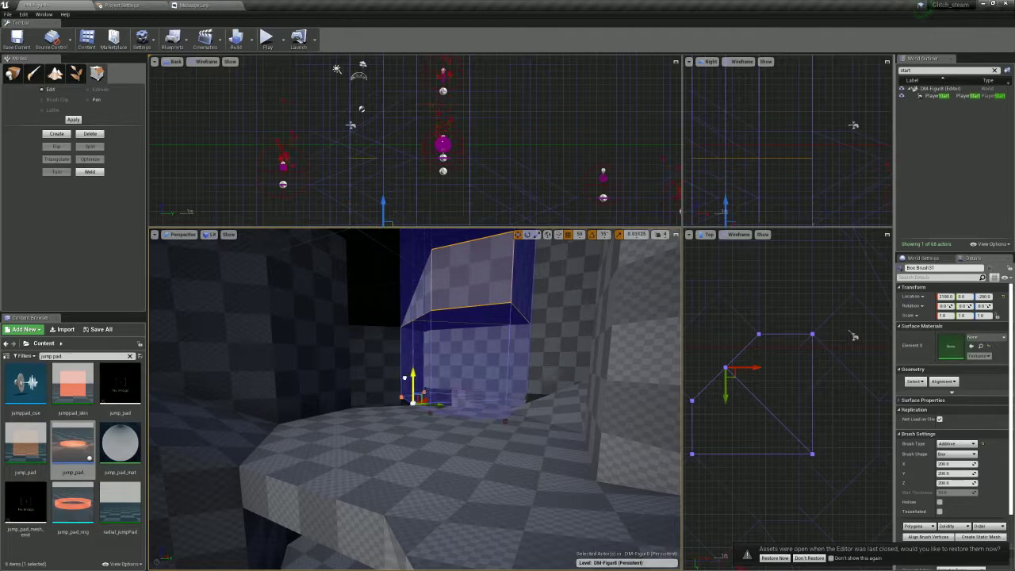
Split the wall brush's long straight edge at its midpoint and pull the new vertices outward to form a point
right_click_drag(404, 384, 406, 420)
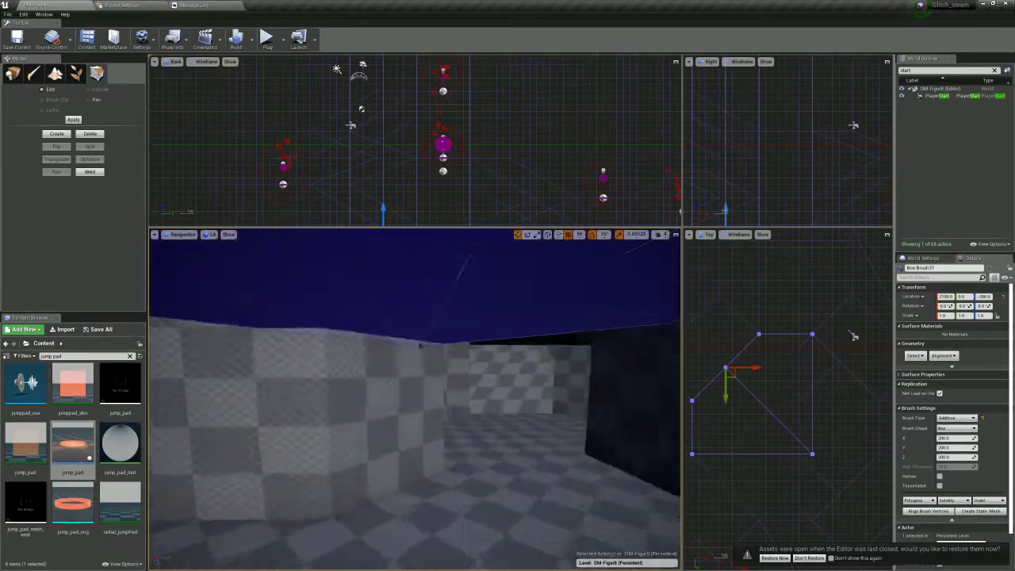
mouse_move(406, 401)
right_mouse_down()
mouse_move(456, 372)
mouse_move(476, 345)
mouse_move(428, 341)
mouse_move(436, 396)
mouse_move(424, 377)
mouse_move(454, 393)
right_mouse_up()
left_click(771, 453)
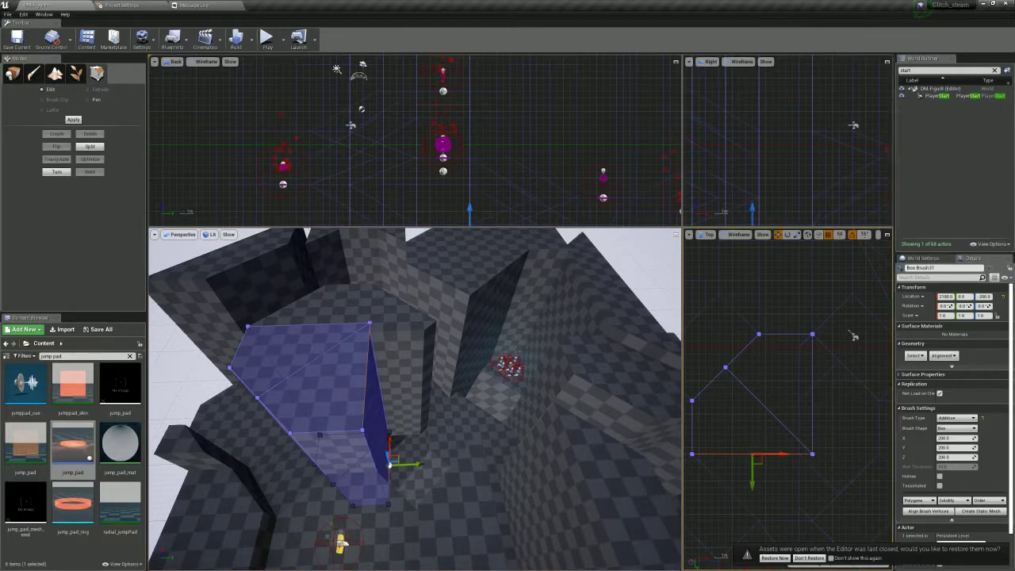
left_click(90, 148)
left_click_drag(758, 469, 742, 444)
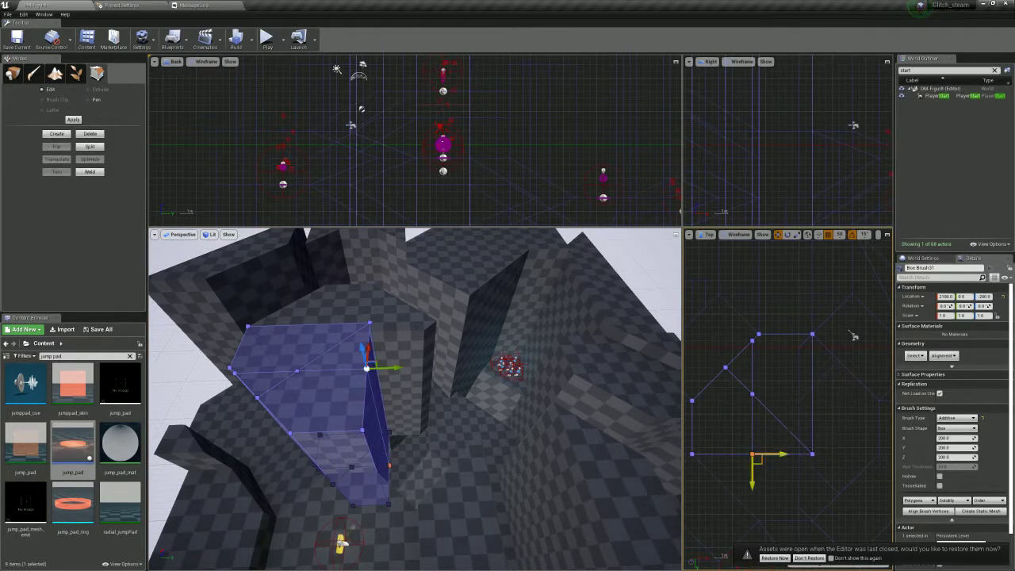
left_click_drag(752, 476, 752, 538)
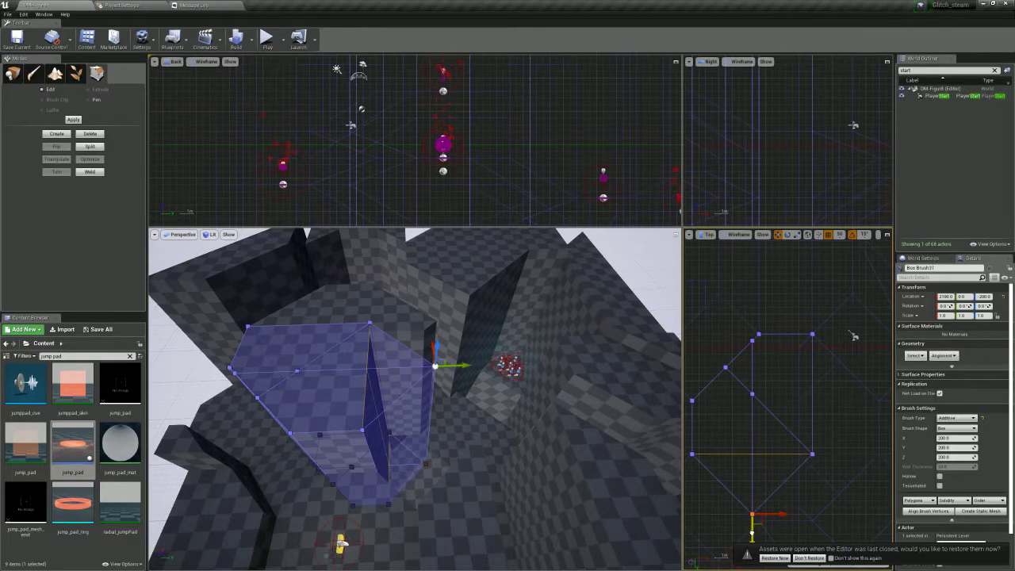
Move the wall brush's adjacent corner vertices outward level with the new point, and shift the point's vertices slightly sideways
mouse_move(475, 396)
right_mouse_down()
mouse_move(341, 392)
mouse_move(309, 373)
right_mouse_up()
mouse_move(781, 439)
left_mouse_down()
mouse_move(824, 474)
mouse_move(812, 536)
left_mouse_up()
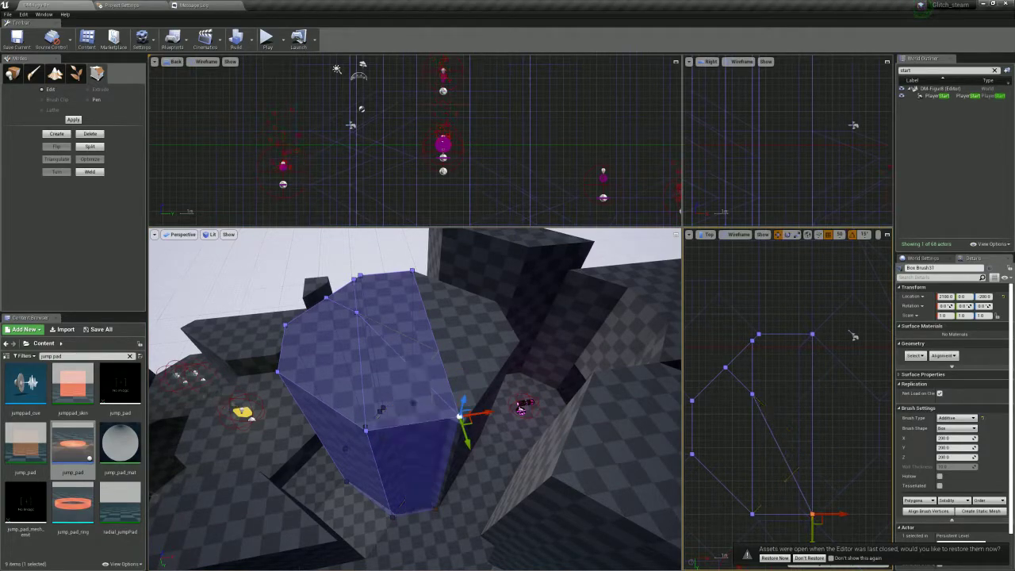
left_click_drag(365, 365, 508, 397, "alt")
right_click_drag(781, 484, 771, 446)
left_click_drag(726, 469, 758, 491)
mouse_move(786, 460)
left_mouse_down()
mouse_move(818, 489)
mouse_move(804, 501)
left_mouse_up()
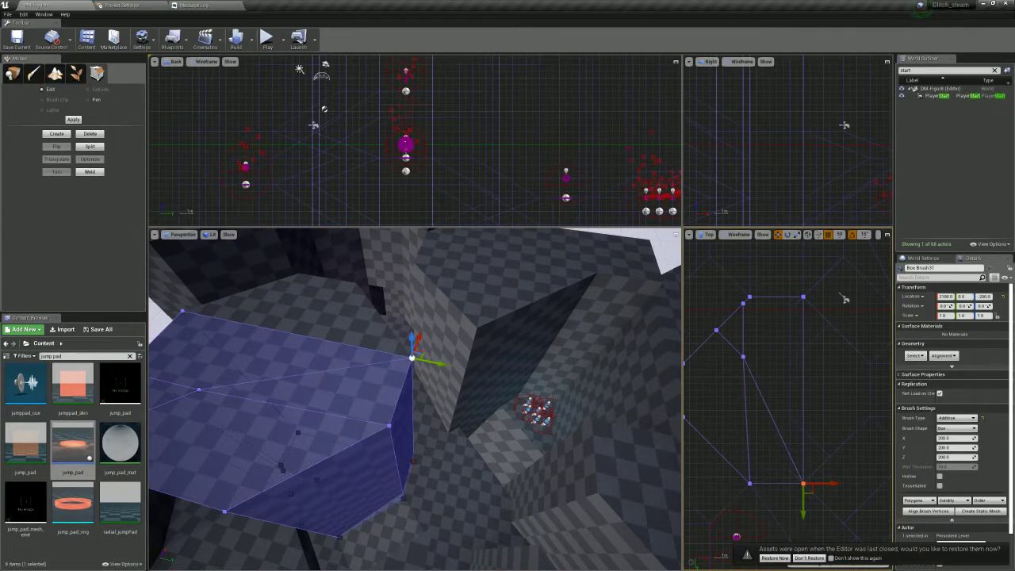
Align the leftover split vertices with the brush's far corner and optimize the brush geometry
mouse_move(724, 300)
left_mouse_down()
mouse_move(754, 381)
mouse_move(755, 355)
left_mouse_up()
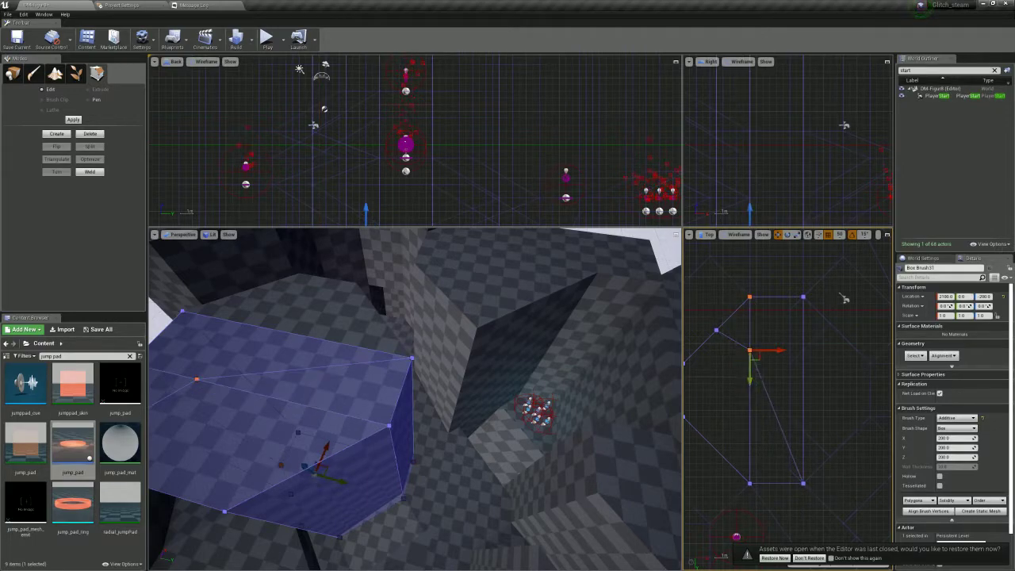
left_click(778, 366)
left_click(758, 373)
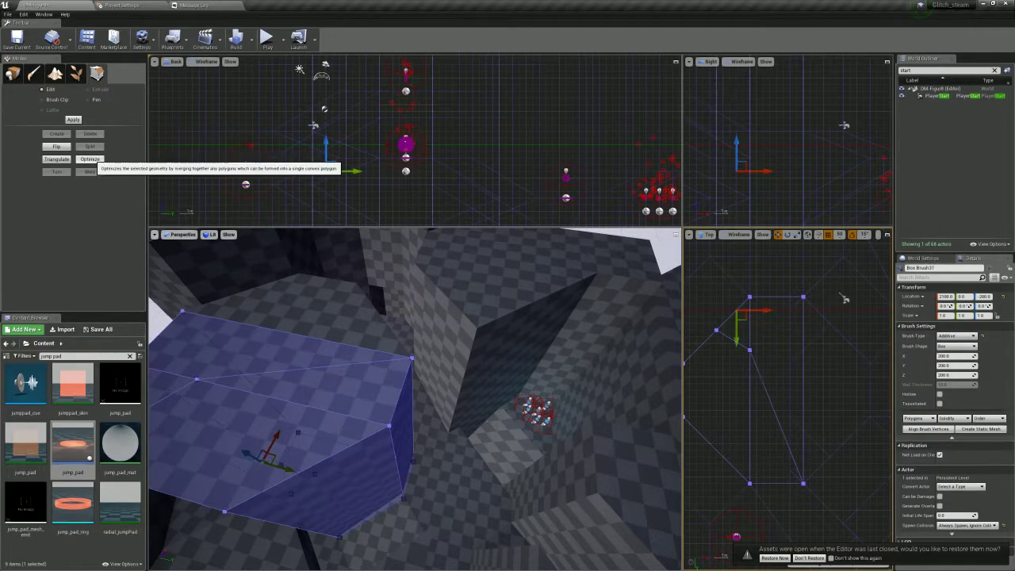
left_click(90, 159)
Delete the lower floor brush that runs beneath the reshaped wall
mouse_move(381, 380)
right_mouse_down()
mouse_move(317, 372)
mouse_move(270, 388)
mouse_move(190, 382)
right_mouse_up()
mouse_move(415, 397)
right_mouse_down()
mouse_move(341, 349)
mouse_move(432, 368)
mouse_move(401, 366)
mouse_move(420, 371)
mouse_move(400, 420)
mouse_move(412, 444)
mouse_move(405, 428)
right_mouse_up()
left_click(397, 432)
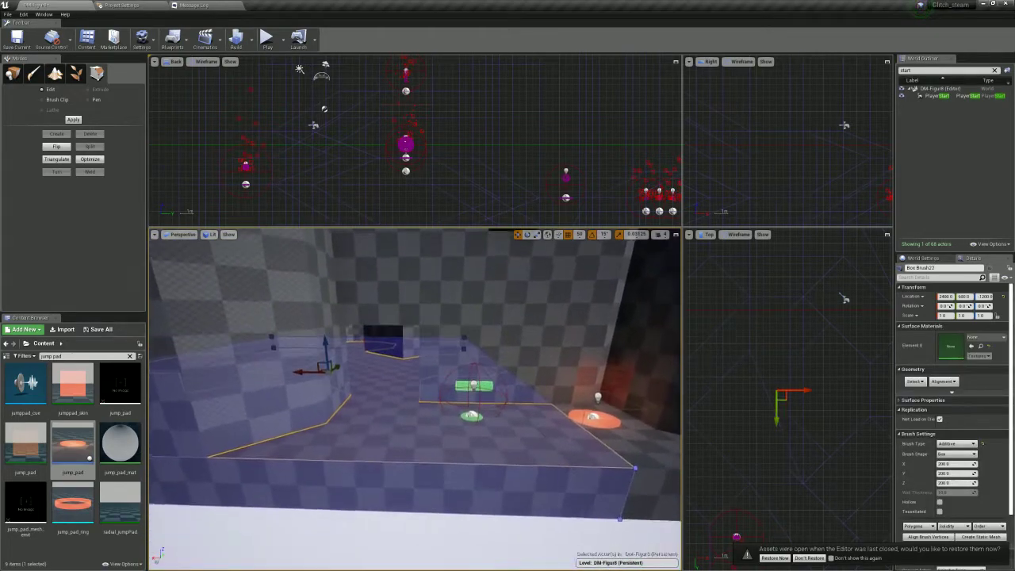
key("Delete")
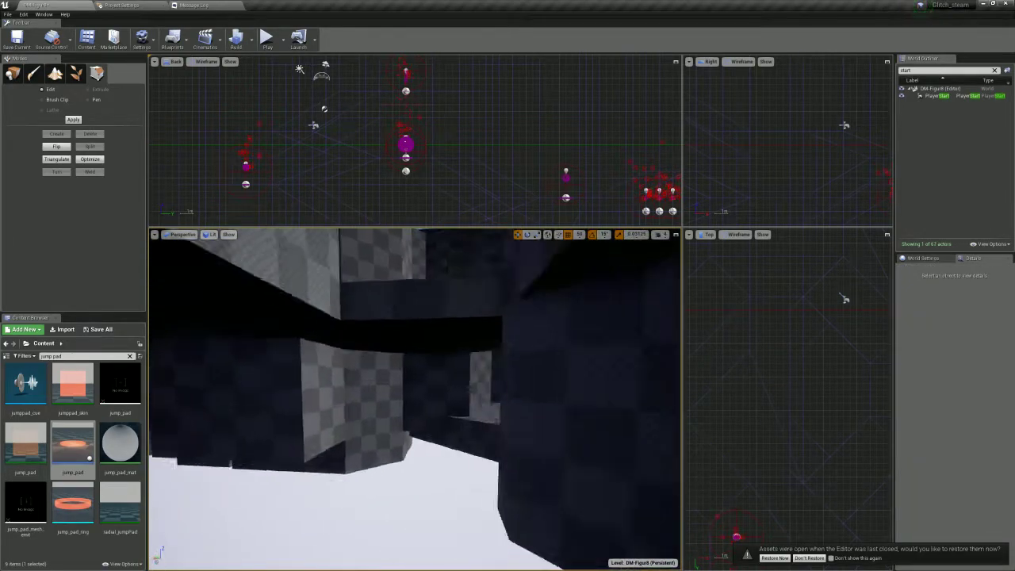
Duplicate the upper octagonal platform brush and lower the copy into the gap where the floor was deleted
left_click(467, 309)
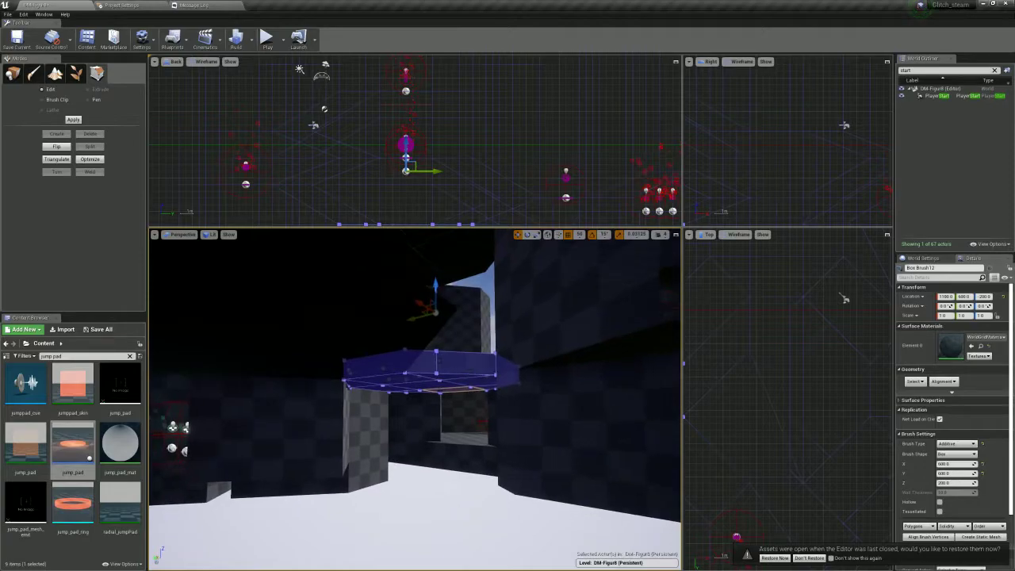
key("ctrl+z")
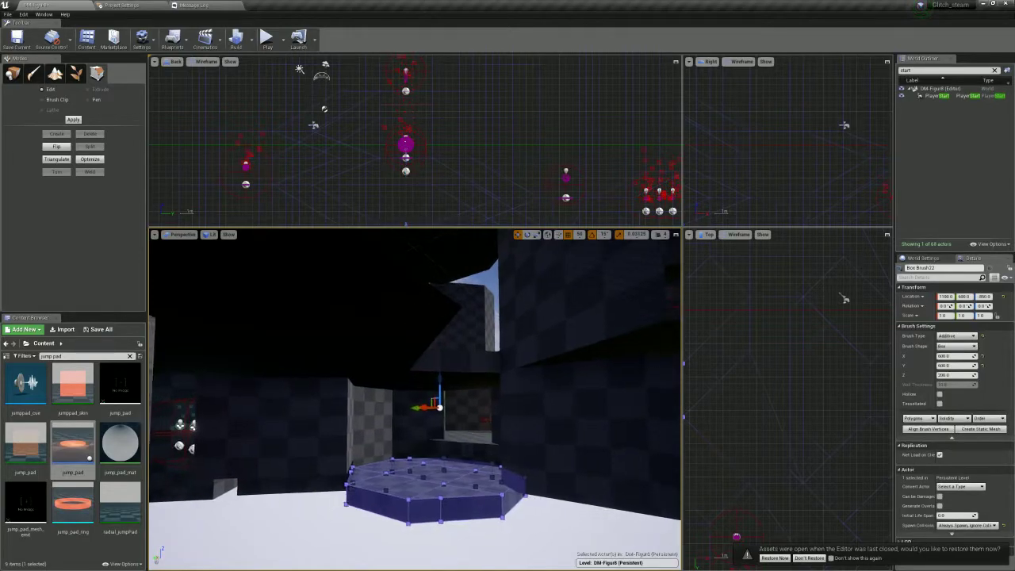
mouse_move(415, 398)
right_mouse_down()
mouse_move(357, 348)
mouse_move(373, 373)
mouse_move(333, 364)
mouse_move(349, 357)
mouse_move(364, 377)
mouse_move(382, 361)
right_mouse_up()
Duplicate the remaining lower floor brush and place the copy at X 3300, Y 600 to fill the missing floor
left_click(484, 508)
right_click_drag(484, 507, 525, 490)
left_click(507, 507)
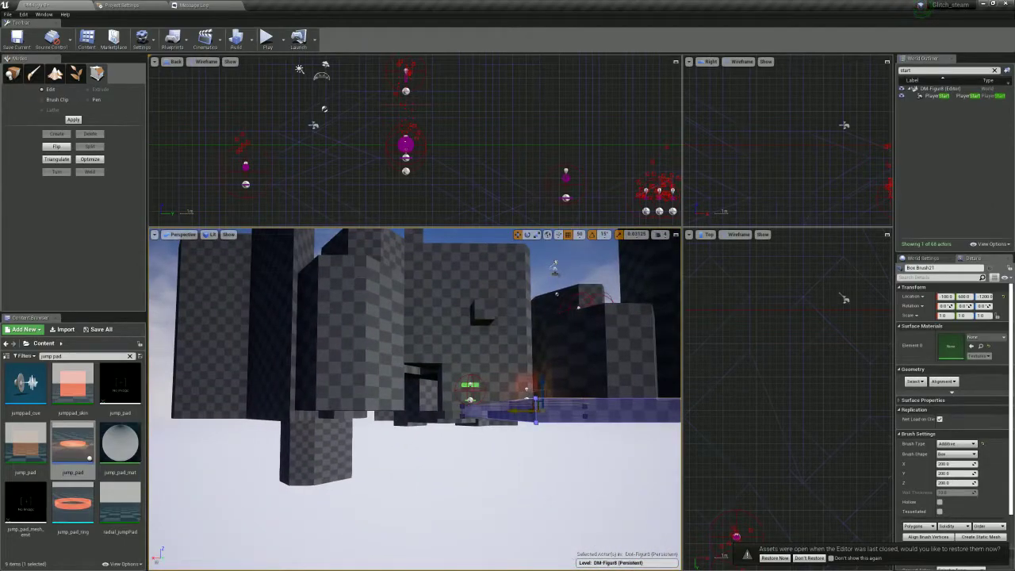
left_click_drag(513, 410, 369, 415, "alt")
scroll(761, 507, "down", 3)
mouse_move(761, 508)
right_mouse_down()
mouse_move(802, 462)
mouse_move(795, 446)
mouse_move(684, 516)
mouse_move(772, 510)
right_mouse_up()
mouse_move(555, 483)
right_mouse_down()
mouse_move(547, 459)
mouse_move(531, 488)
right_mouse_up()
left_click_drag(821, 426, 779, 427)
mouse_move(607, 482)
right_mouse_down()
mouse_move(594, 466)
mouse_move(596, 479)
right_mouse_up()
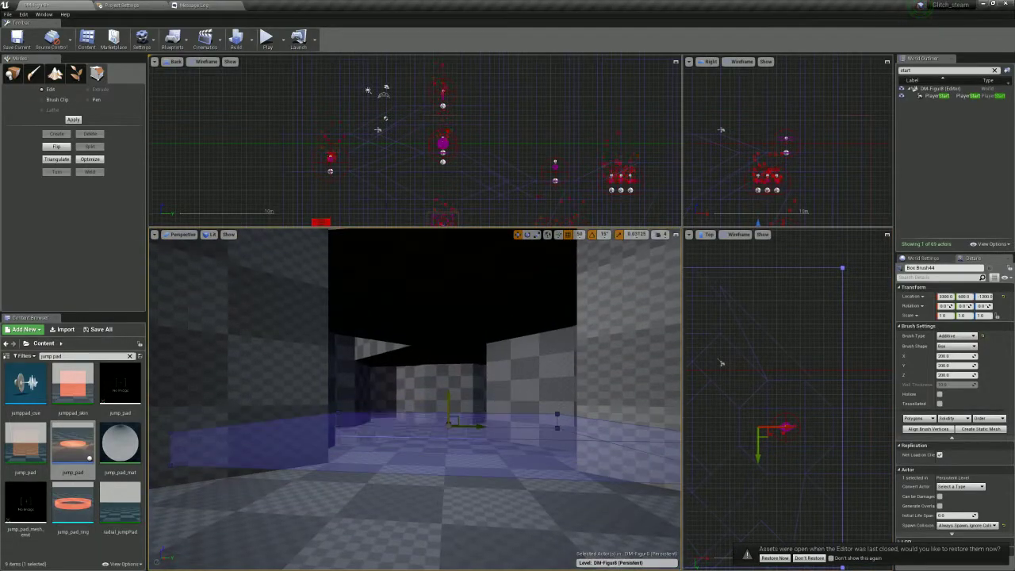
Duplicate the lower octagonal platform brush and place the copy in the side room at X 2300, Y 1800
mouse_move(596, 479)
right_mouse_down()
mouse_move(317, 468)
mouse_move(262, 476)
right_mouse_up()
left_click(434, 408, "ctrl")
mouse_move(434, 408)
right_mouse_down()
mouse_move(349, 416)
mouse_move(270, 404)
right_mouse_up()
mouse_move(414, 400)
right_mouse_down()
mouse_move(301, 413)
mouse_move(412, 408)
mouse_move(475, 389)
mouse_move(444, 424)
mouse_move(396, 408)
mouse_move(444, 408)
right_mouse_up()
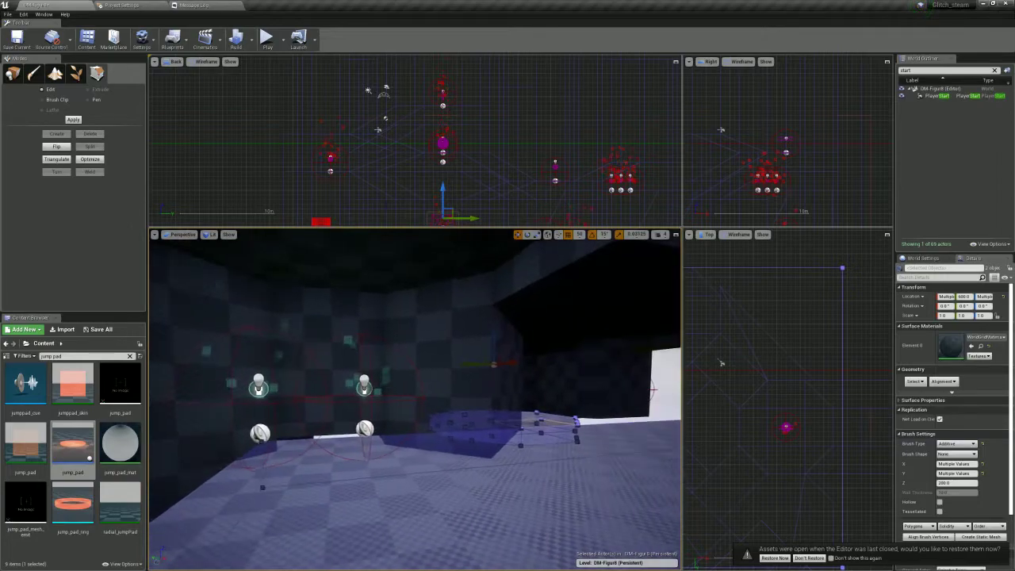
right_click_drag(444, 409, 650, 410)
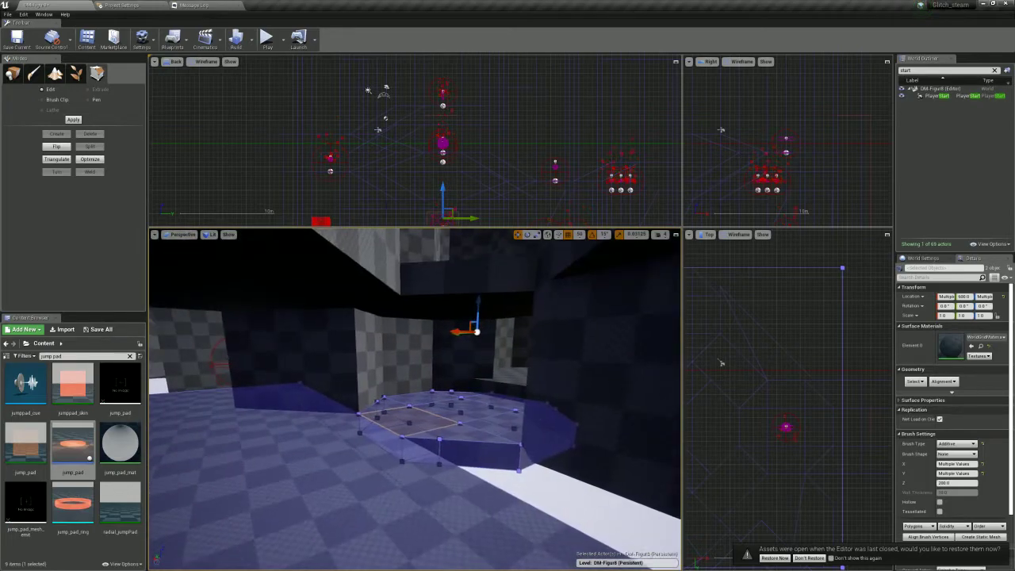
left_click(305, 361)
left_click(408, 422)
scroll(781, 468, "down", 3)
right_click_drag(781, 468, 913, 523)
mouse_move(784, 499)
left_mouse_down("alt")
mouse_move(777, 453)
mouse_move(707, 420)
mouse_move(706, 450)
left_mouse_up("alt")
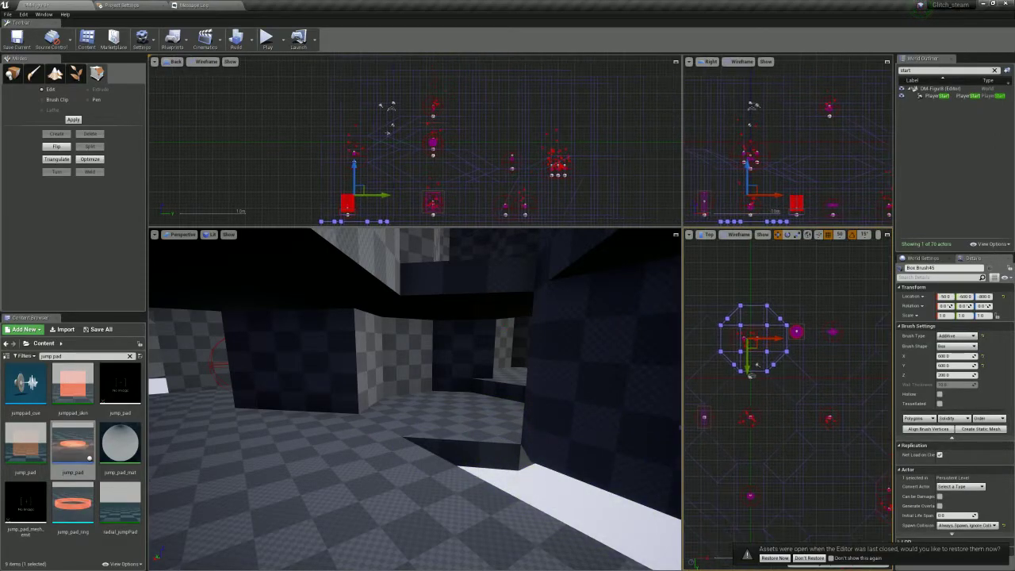
mouse_move(758, 389)
left_mouse_down()
mouse_move(760, 524)
mouse_move(832, 497)
mouse_move(887, 498)
left_mouse_up()
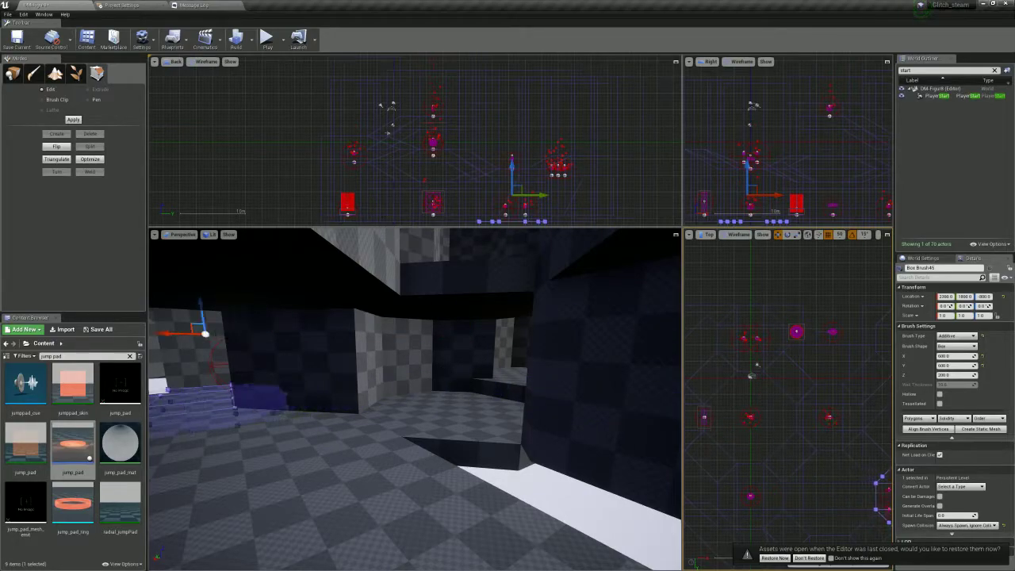
Raise the copied octagonal platform in the side room to Z -600
key("w")
mouse_move(415, 381)
right_mouse_down()
mouse_move(349, 372)
mouse_move(269, 382)
right_mouse_up()
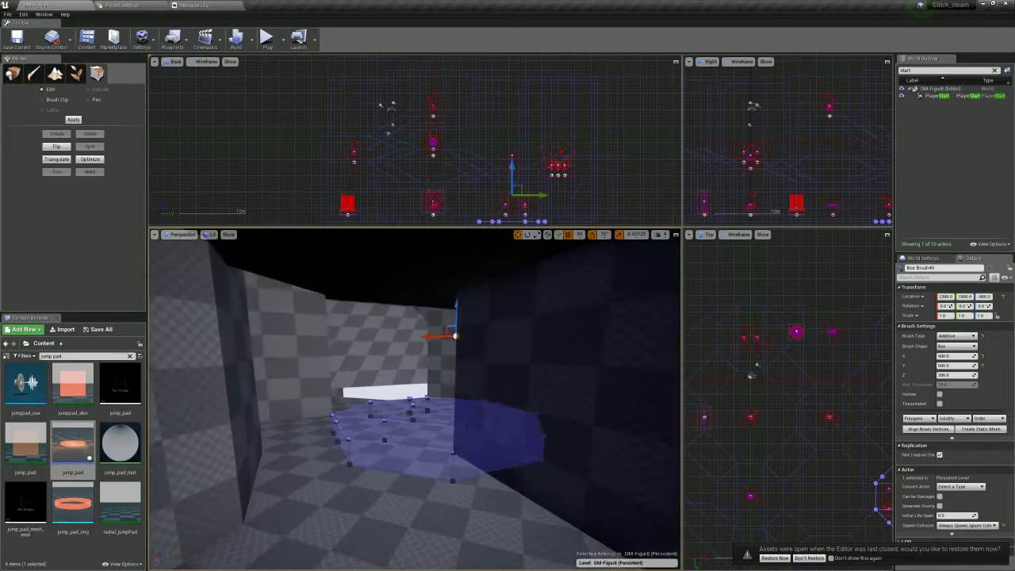
left_click_drag(457, 317, 458, 285)
mouse_move(458, 287)
right_mouse_down()
mouse_move(454, 305)
mouse_move(458, 269)
right_mouse_up()
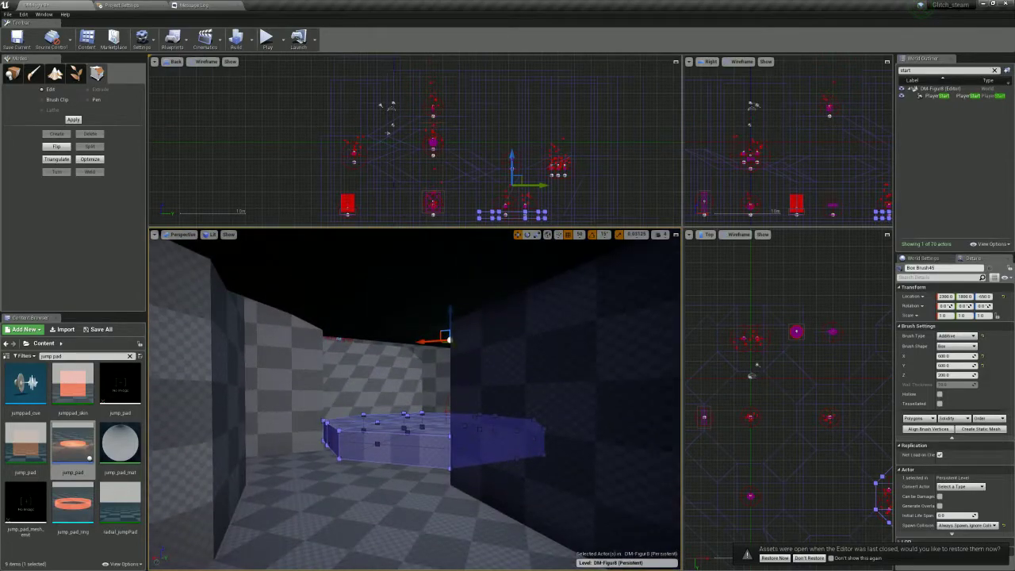
left_click_drag(450, 316, 449, 309)
Extend the raised octagonal platform's underside vertices down to the room's floor
right_click_drag(575, 172, 578, 103)
left_click_drag(587, 144, 449, 161)
left_click_drag(407, 396, 407, 421)
Raise both medium armor pickups so they sit on top of the new octagonal platform
mouse_move(407, 421)
right_mouse_down()
mouse_move(444, 428)
mouse_move(421, 424)
mouse_move(409, 436)
mouse_move(432, 432)
right_mouse_up()
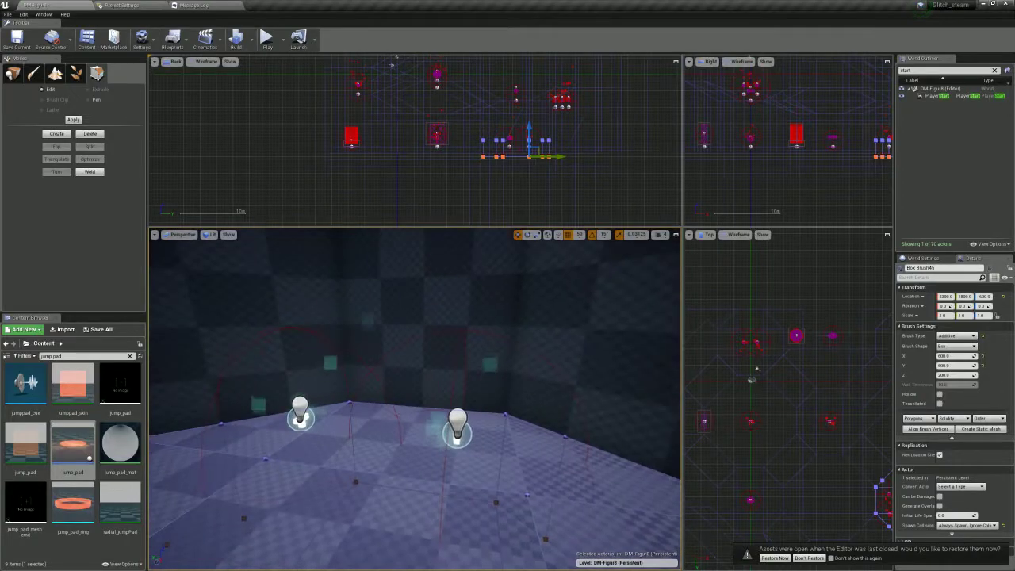
left_click(420, 377)
left_click(299, 411)
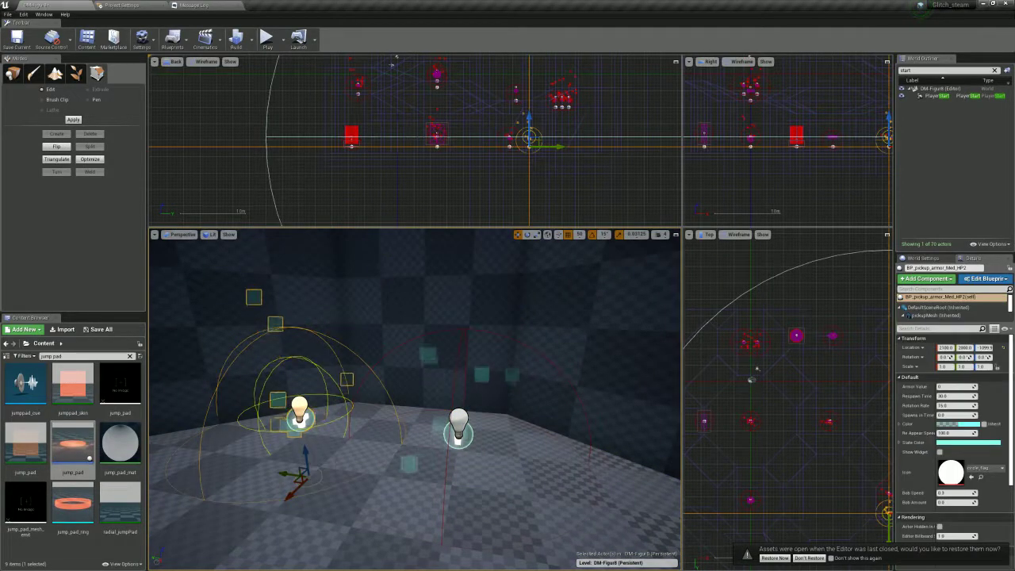
left_click_drag(297, 449, 297, 405)
left_click(458, 432)
left_click_drag(447, 467, 448, 412)
mouse_move(449, 413)
right_mouse_down()
mouse_move(317, 403)
mouse_move(309, 444)
mouse_move(349, 452)
right_mouse_up()
Select the octagonal platform brush and optimize its geometry to merge the extra polygons
left_click(438, 389)
key("f")
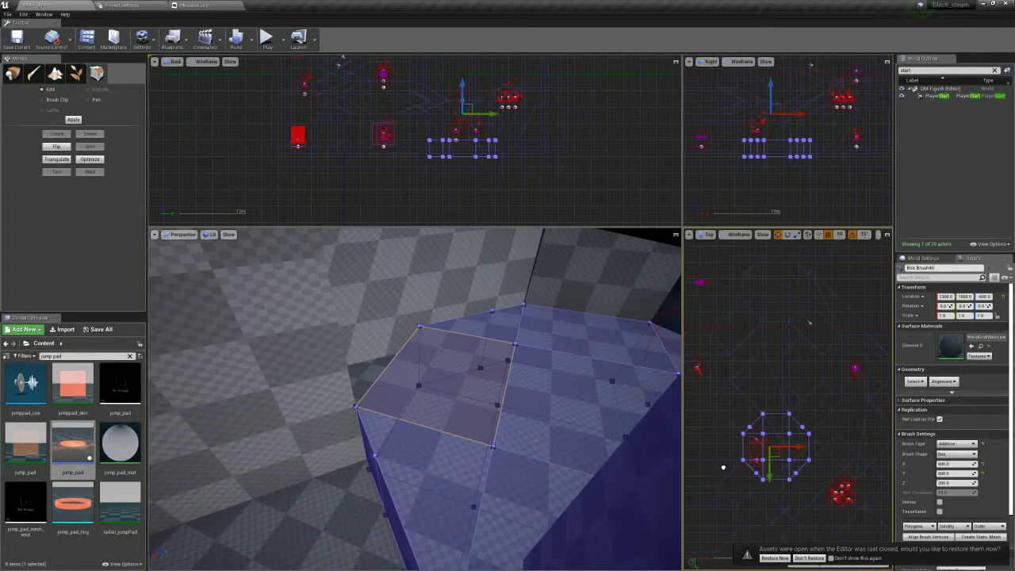
left_click(90, 159)
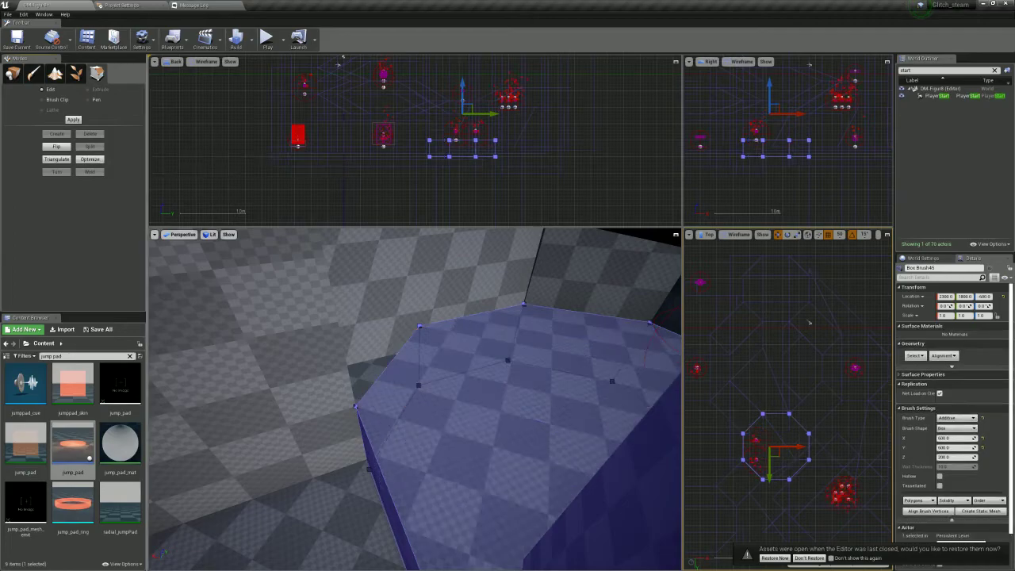
Move two neighbouring corners of the octagonal platform outward to meet the surrounding room walls
left_click(419, 325)
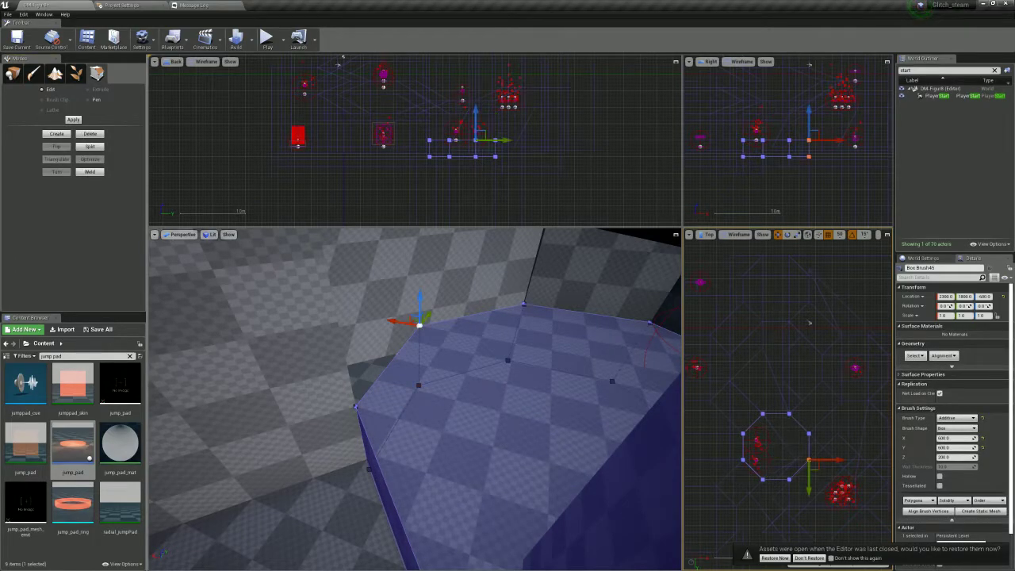
left_click(355, 406)
left_click_drag(816, 441, 830, 454)
right_click_drag(555, 428, 515, 432)
mouse_move(851, 473)
left_mouse_down()
mouse_move(796, 435)
mouse_move(829, 480)
left_mouse_up()
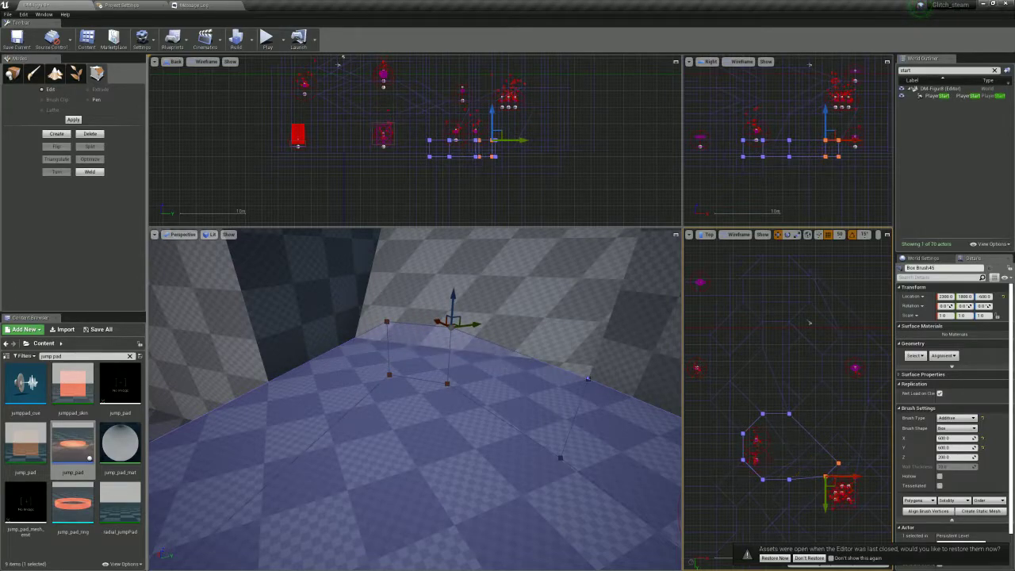
Pull the platform's next corner vertices outward along Y to fill the gap by the wall
left_click(789, 480)
left_click_drag(793, 482, 797, 513)
scroll(796, 514, "up", 5)
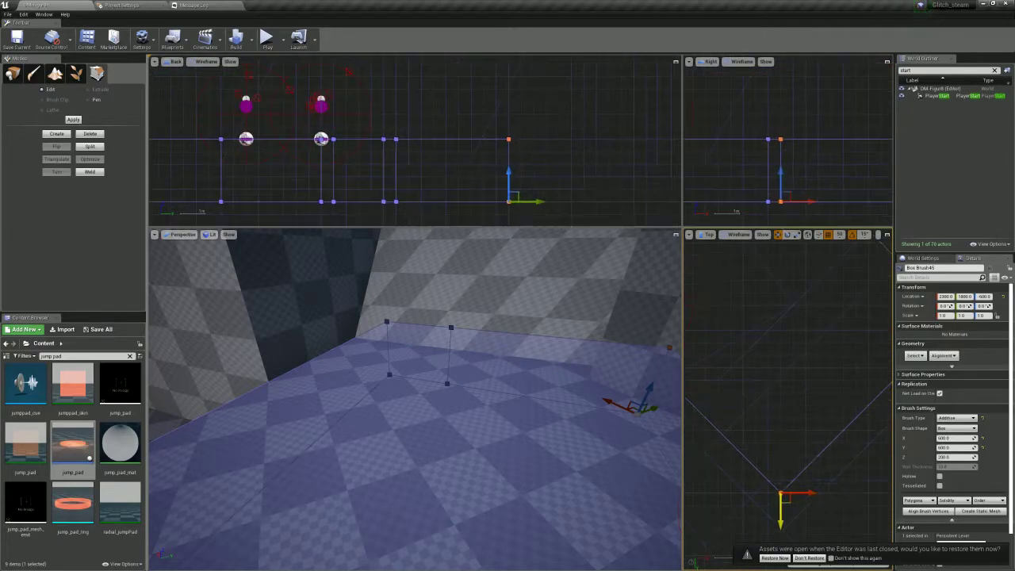
Select the wall brush beside the platform and move its squared corner vertex along Y to form a diagonal face
mouse_move(444, 412)
right_mouse_down()
mouse_move(396, 408)
mouse_move(468, 404)
mouse_move(491, 417)
mouse_move(468, 396)
mouse_move(492, 412)
mouse_move(460, 404)
mouse_move(444, 420)
right_mouse_up()
left_click(357, 341)
mouse_move(357, 341)
right_mouse_down()
mouse_move(309, 349)
mouse_move(230, 333)
mouse_move(245, 329)
right_mouse_up()
scroll(785, 373, "down", 7)
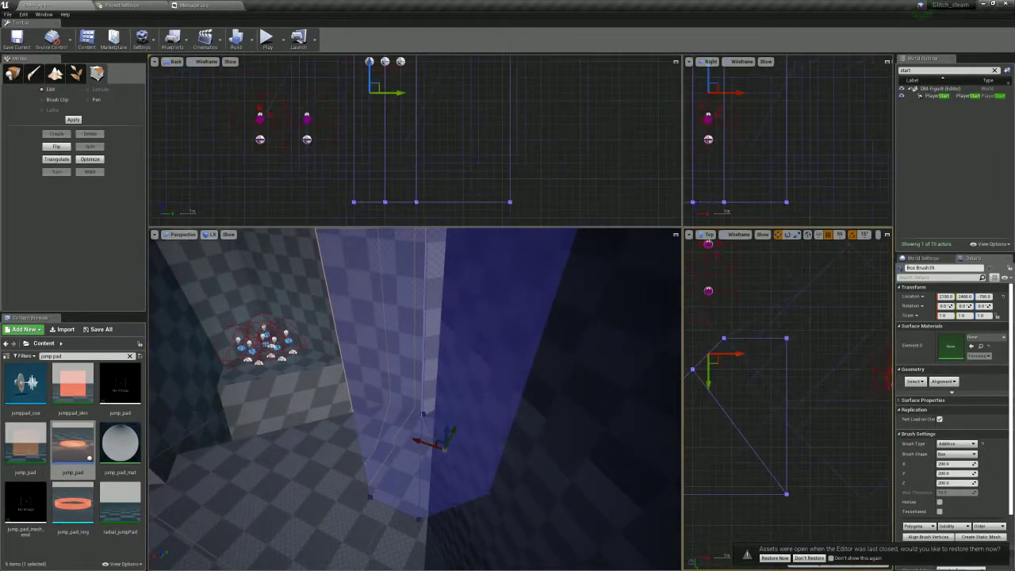
right_click_drag(773, 428, 787, 466)
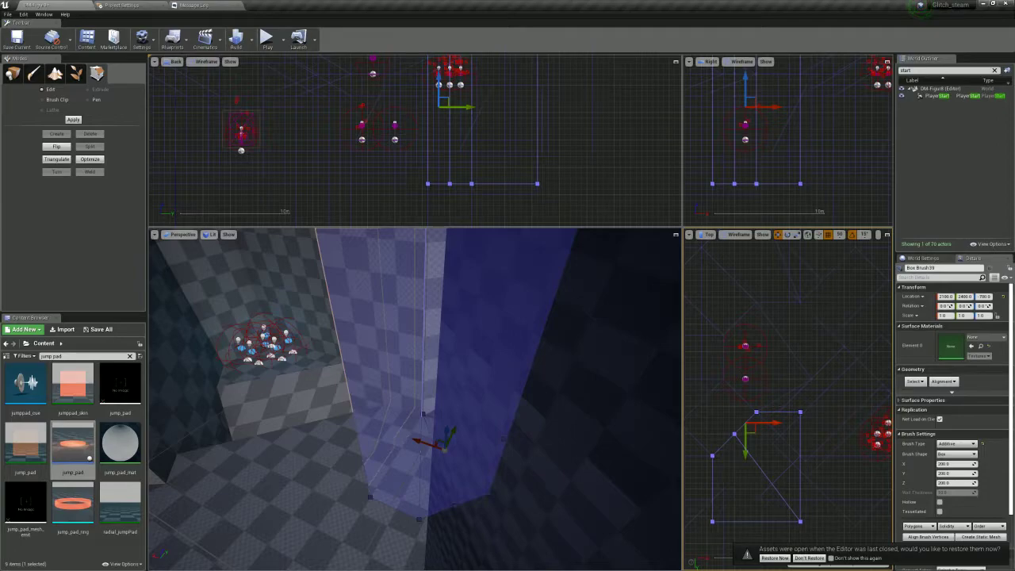
left_click(800, 412)
scroll(798, 455, "up", 2)
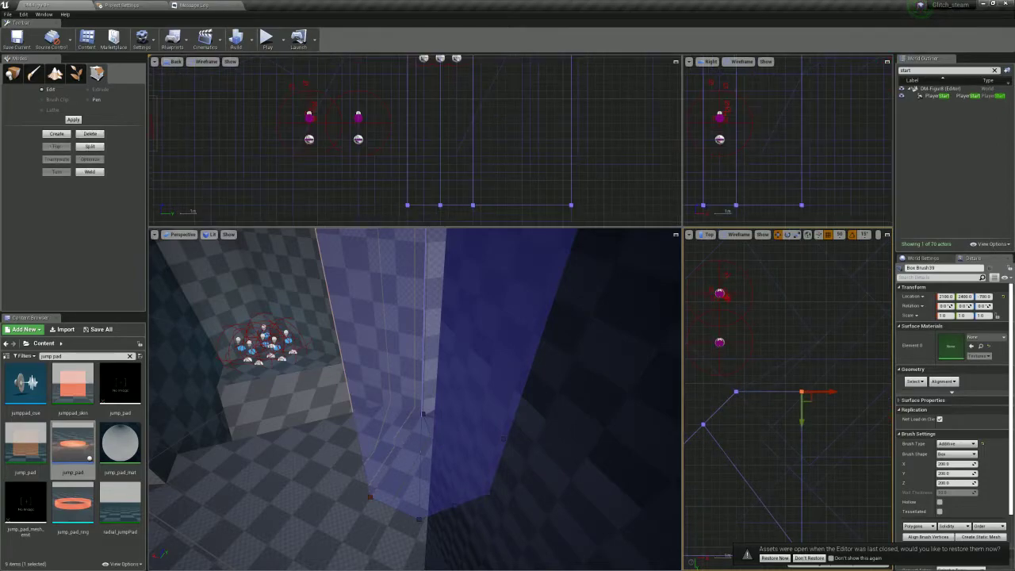
left_click_drag(801, 420, 801, 486)
mouse_move(555, 412)
right_mouse_down()
mouse_move(618, 412)
mouse_move(642, 400)
mouse_move(618, 364)
right_mouse_up()
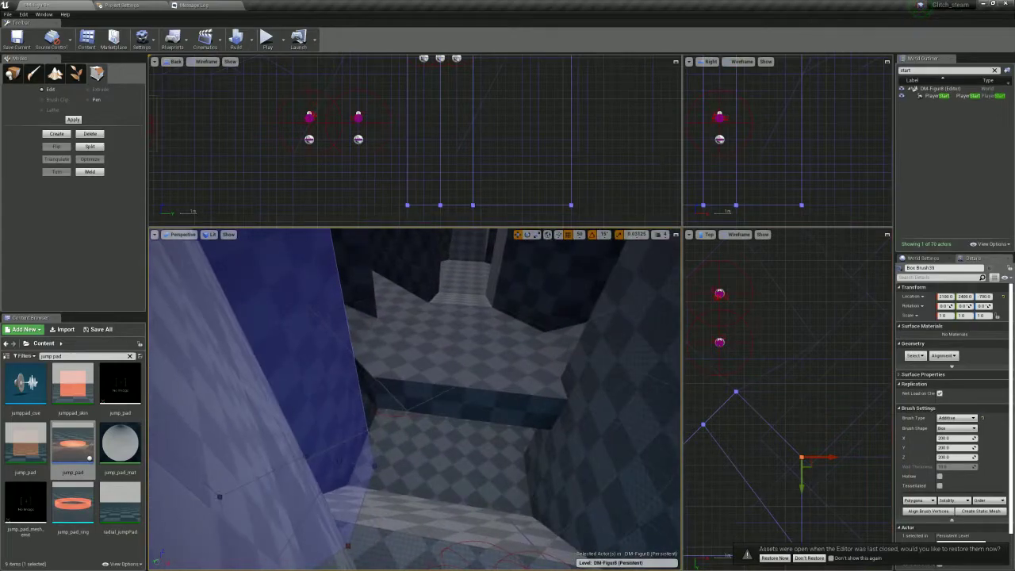
Move the two corner vertices of the wall brush's diagonal face diagonally outward in the top view
right_click_drag(816, 492, 791, 416)
scroll(809, 440, "down", 2)
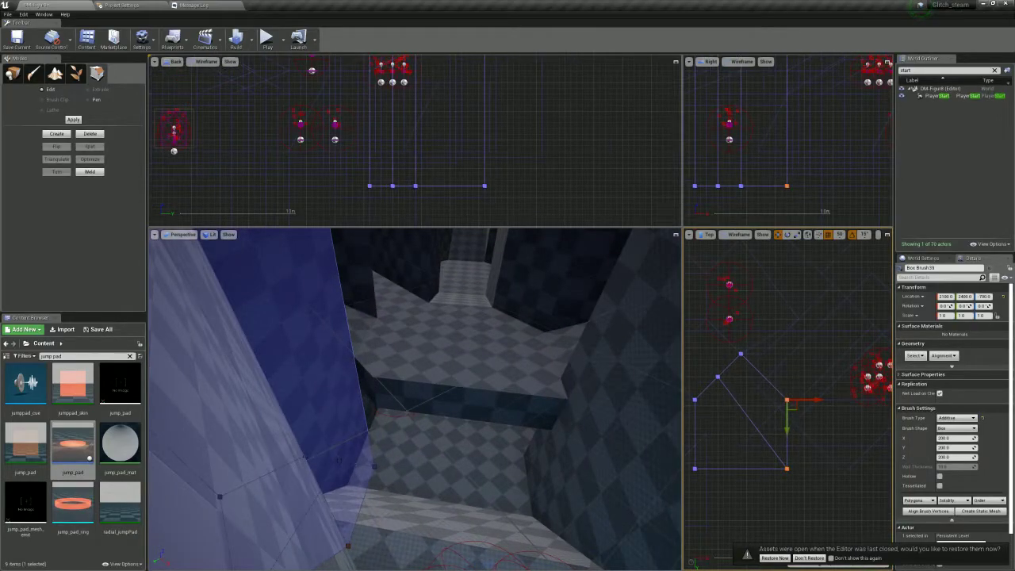
mouse_move(813, 417)
left_mouse_down()
mouse_move(733, 345)
mouse_move(753, 344)
left_mouse_up()
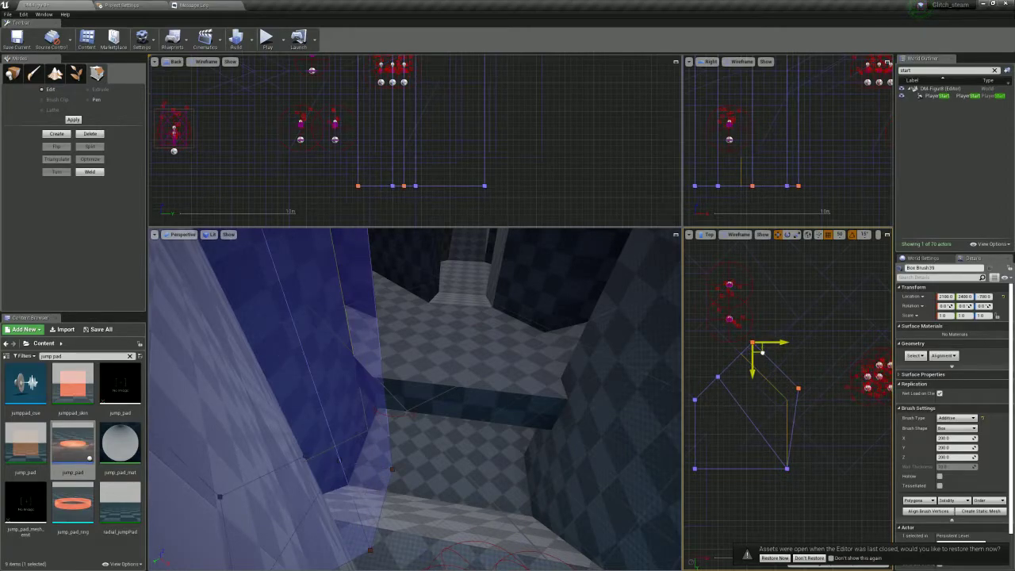
mouse_move(587, 380)
right_mouse_down()
mouse_move(523, 420)
mouse_move(444, 388)
right_mouse_up()
left_click_drag(754, 349, 767, 347)
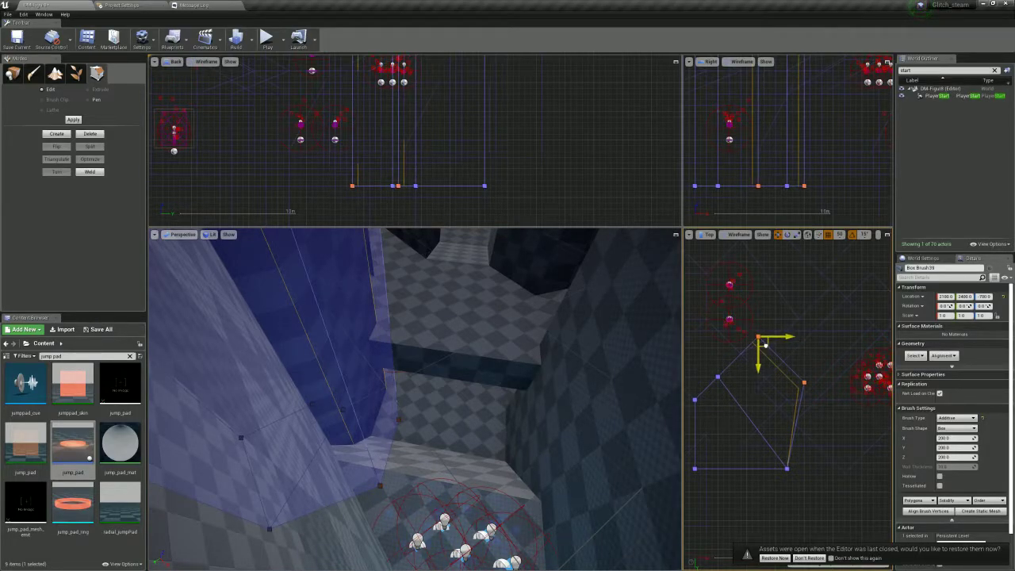
Move the wall brush's adjacent corner vertex outward along X to align it with the end of the diagonal face
left_click(804, 384)
left_click(786, 467)
left_click_drag(809, 470, 826, 471)
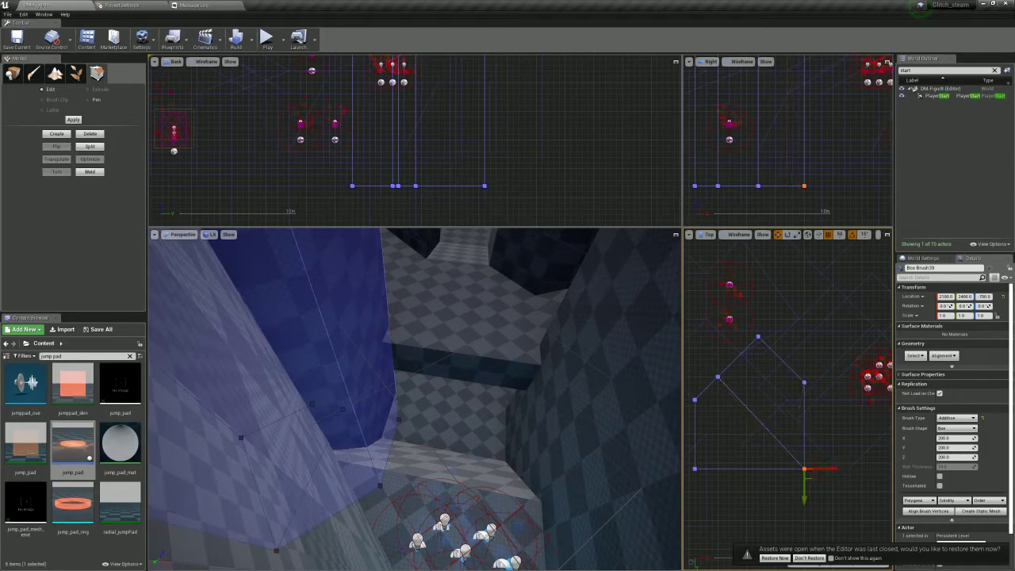
Reselect the wall brush and pull the outer end vertex of its diagonal face farther outward along the same diagonal
scroll(770, 349, "up", 3)
left_click(769, 347)
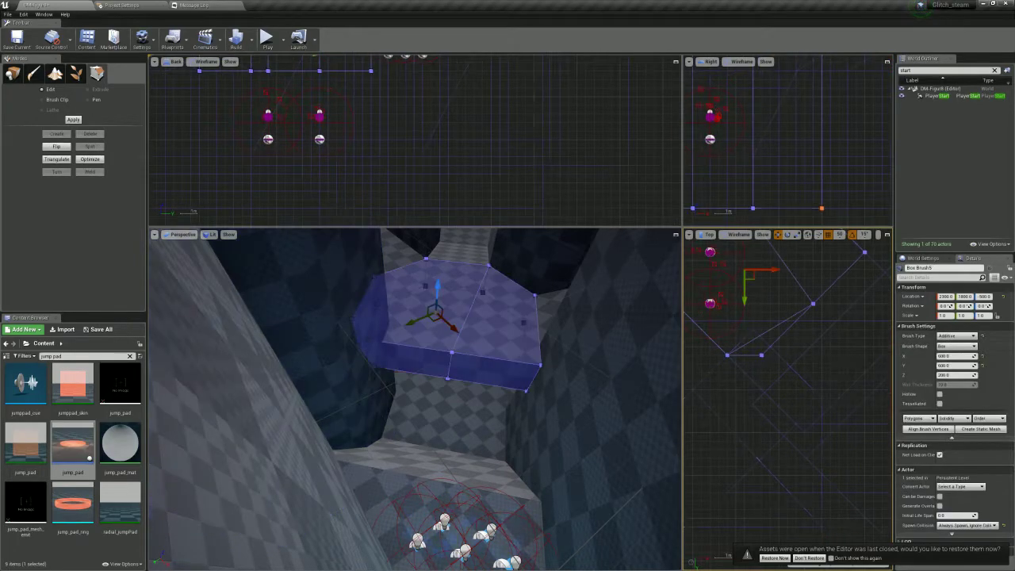
mouse_move(476, 380)
right_mouse_down()
mouse_move(492, 356)
mouse_move(496, 365)
mouse_move(428, 412)
mouse_move(342, 434)
right_mouse_up()
left_click(470, 305)
scroll(781, 380, "down", 4)
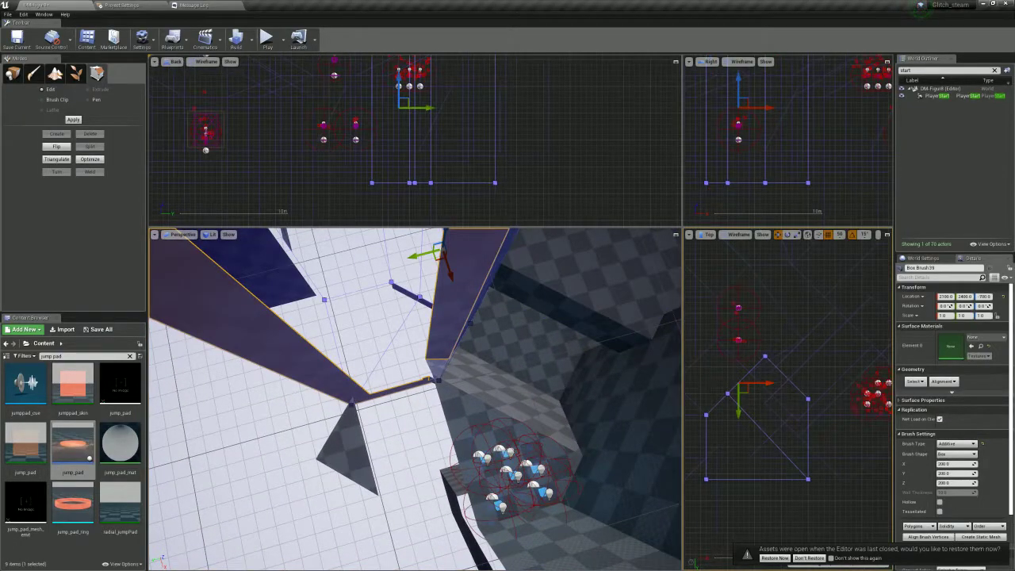
scroll(752, 408, "up", 2)
right_click_drag(507, 397, 610, 380)
mouse_move(769, 434)
right_mouse_down()
mouse_move(825, 452)
mouse_move(805, 469)
mouse_move(749, 448)
right_mouse_up()
left_click(815, 405)
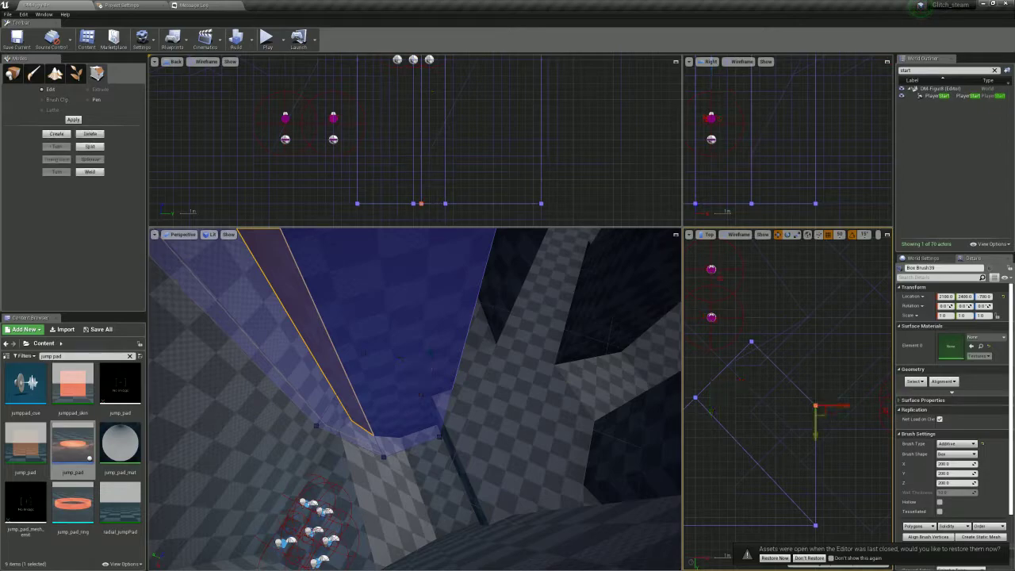
mouse_move(824, 413)
left_mouse_down()
mouse_move(872, 430)
mouse_move(868, 466)
left_mouse_up()
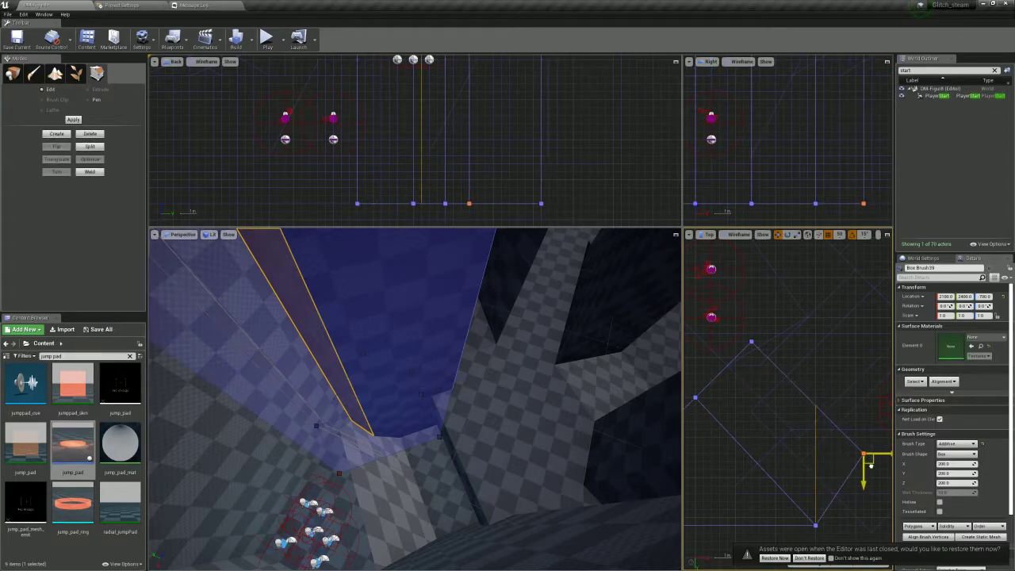
mouse_move(547, 396)
right_mouse_down()
mouse_move(587, 357)
mouse_move(539, 380)
right_mouse_up()
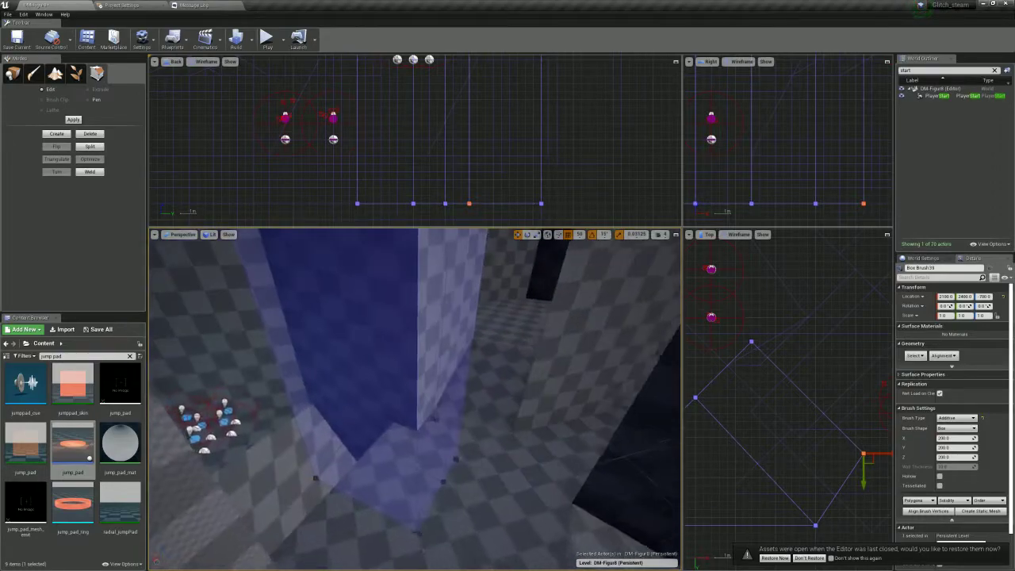
Playtest the level in the editor, running through its rooms, corridors and platforms to check the layout, and end the session
left_click(267, 37)
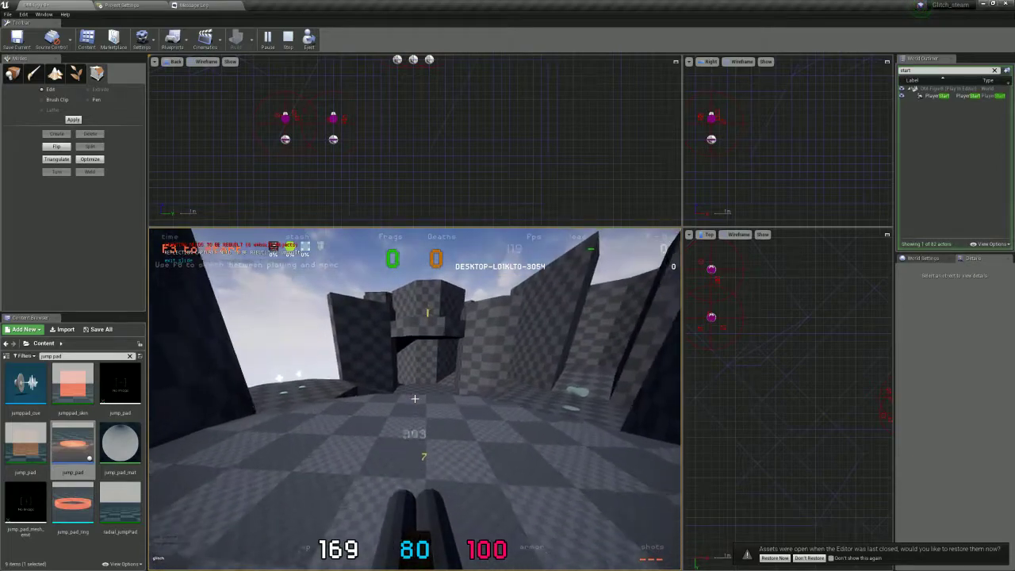
key("w")
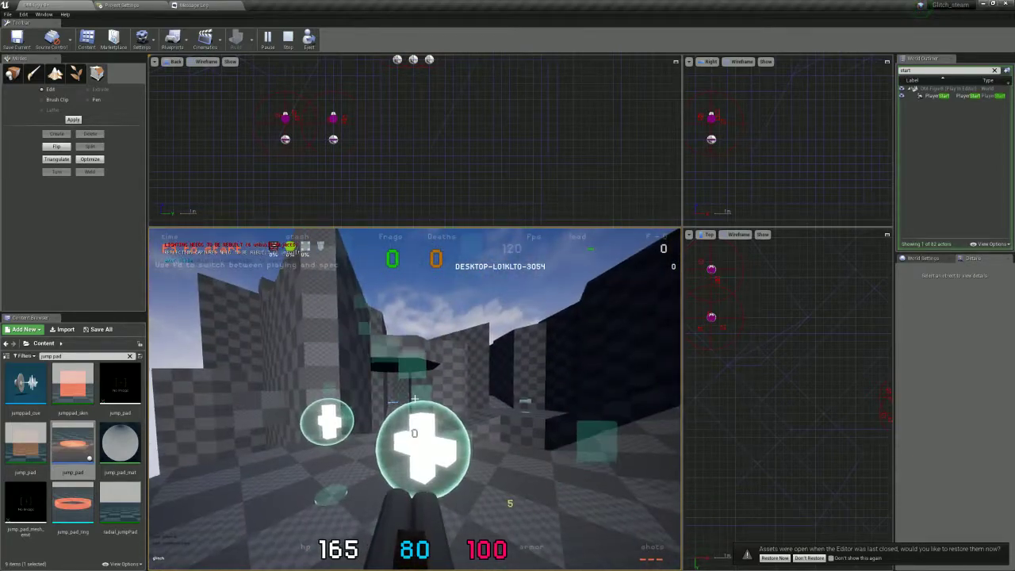
key("w")
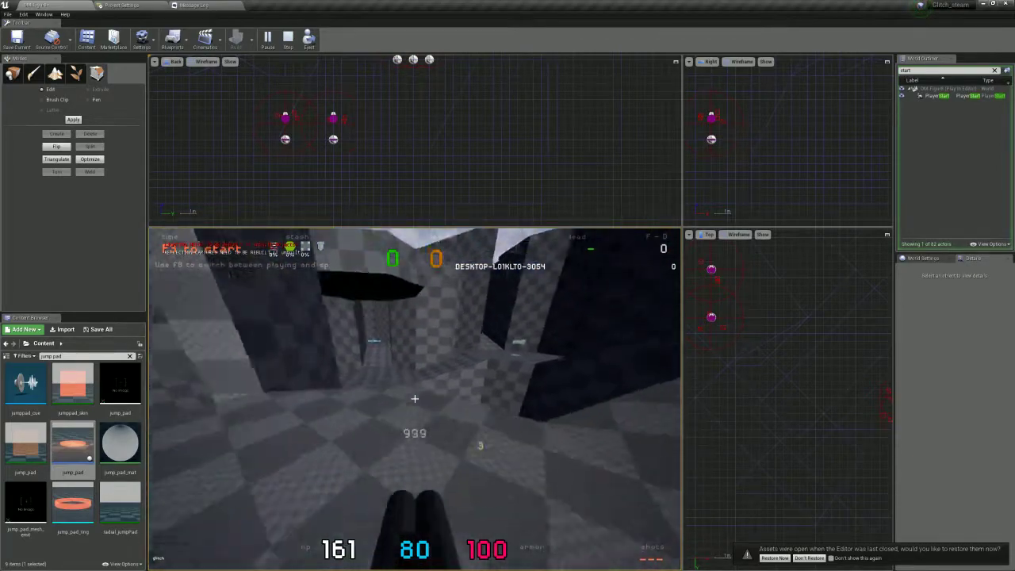
key("w")
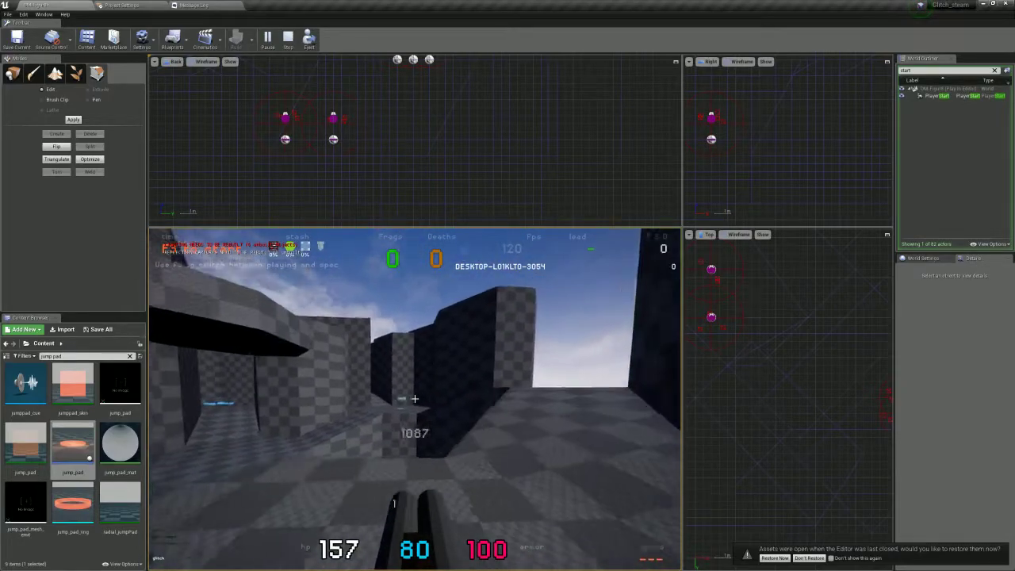
key("w")
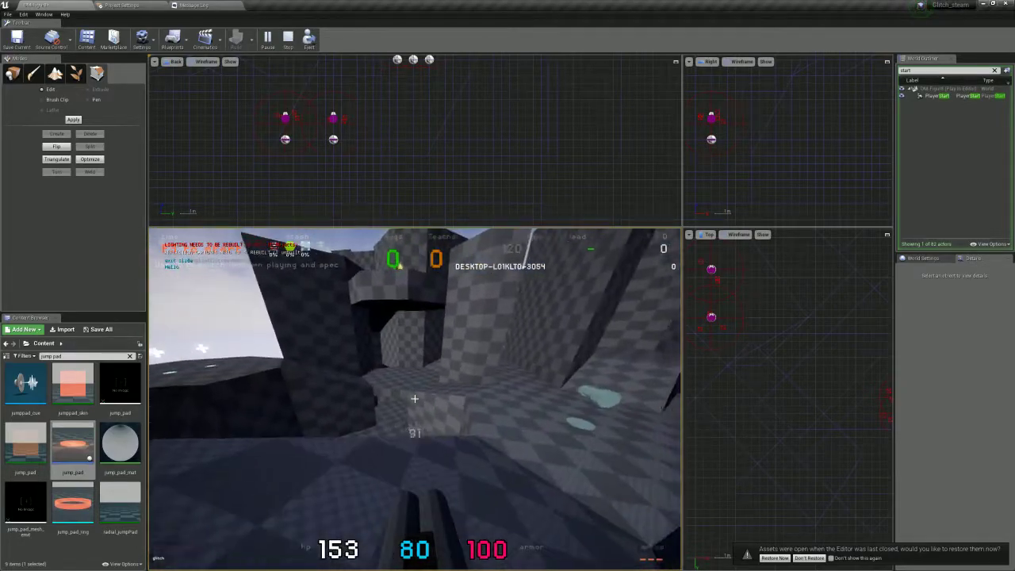
key("w")
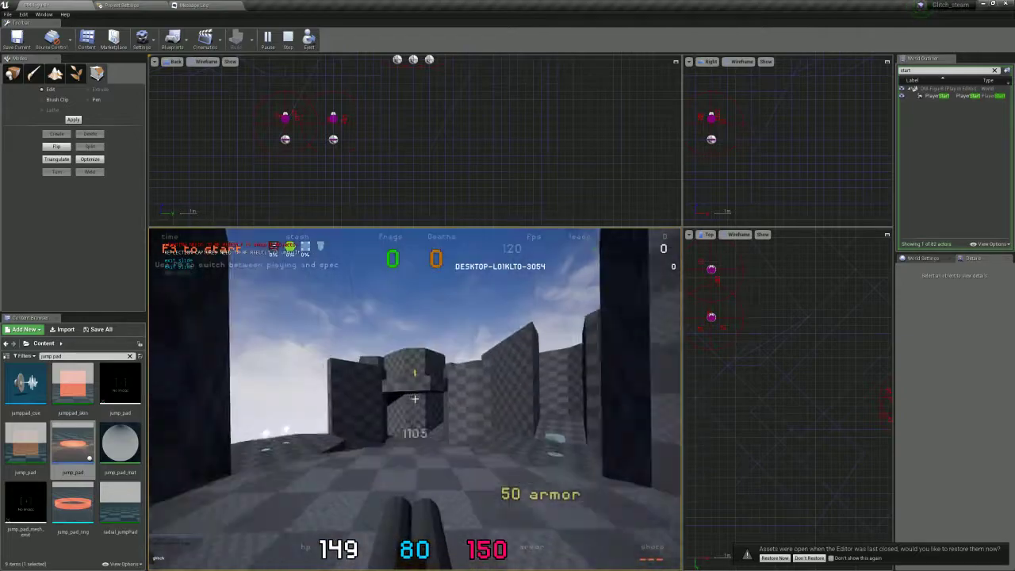
key("w")
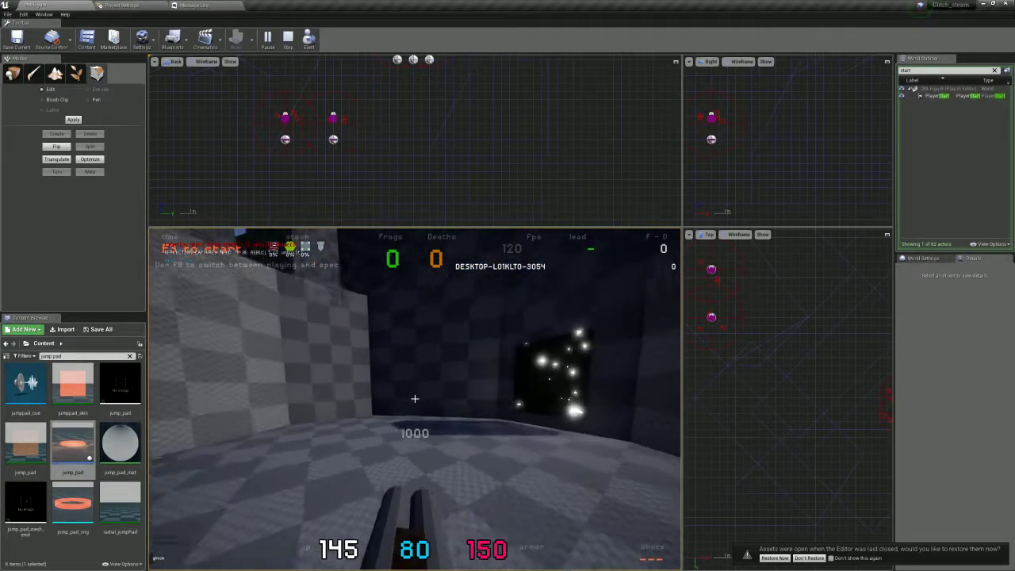
key("w")
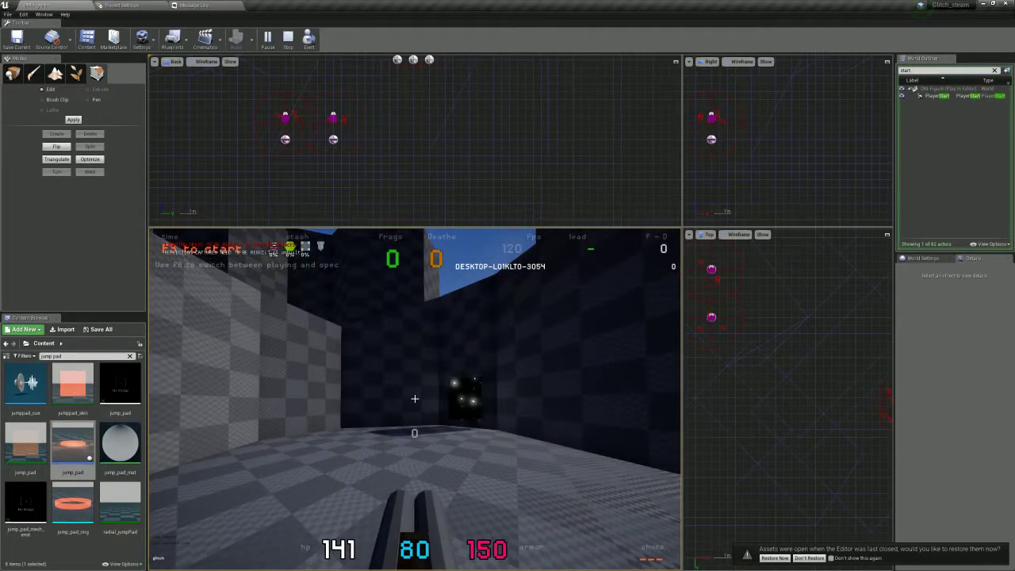
key("w")
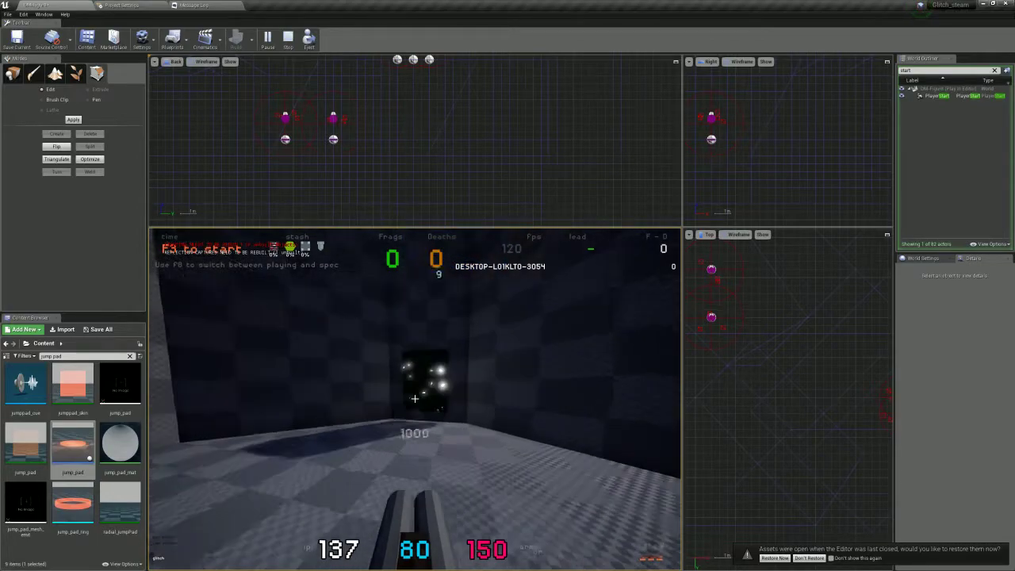
key("w")
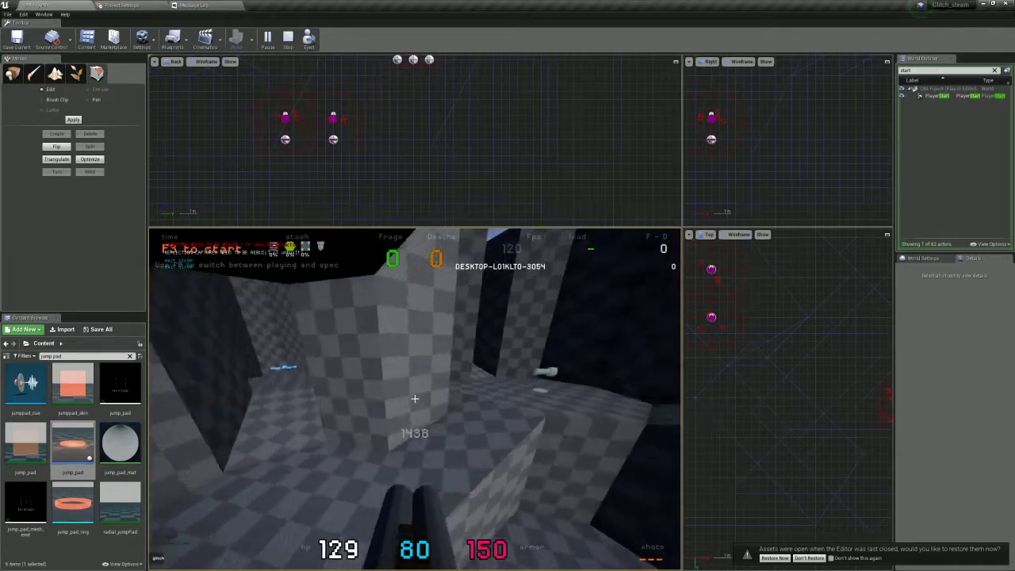
key("w")
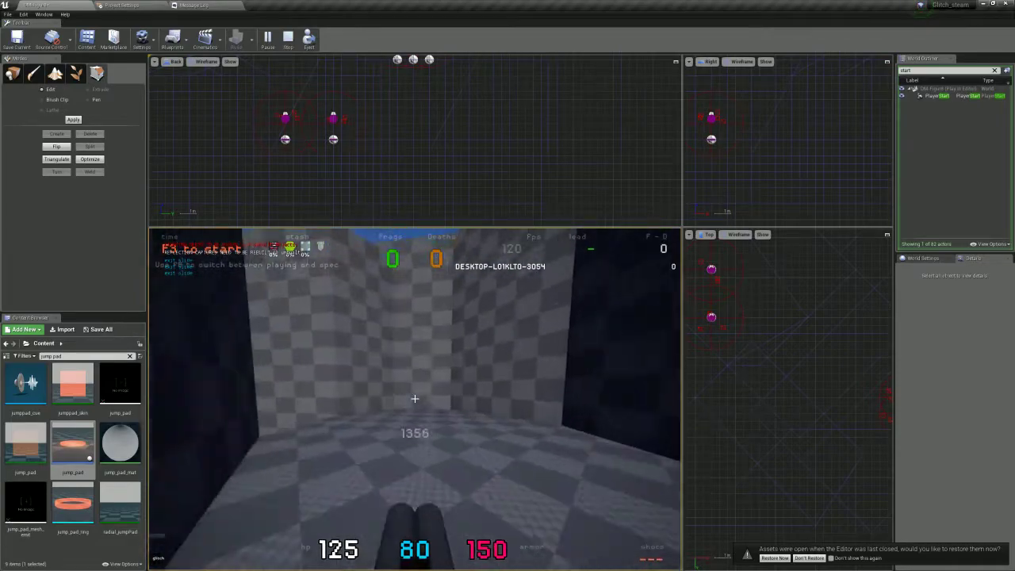
key("w")
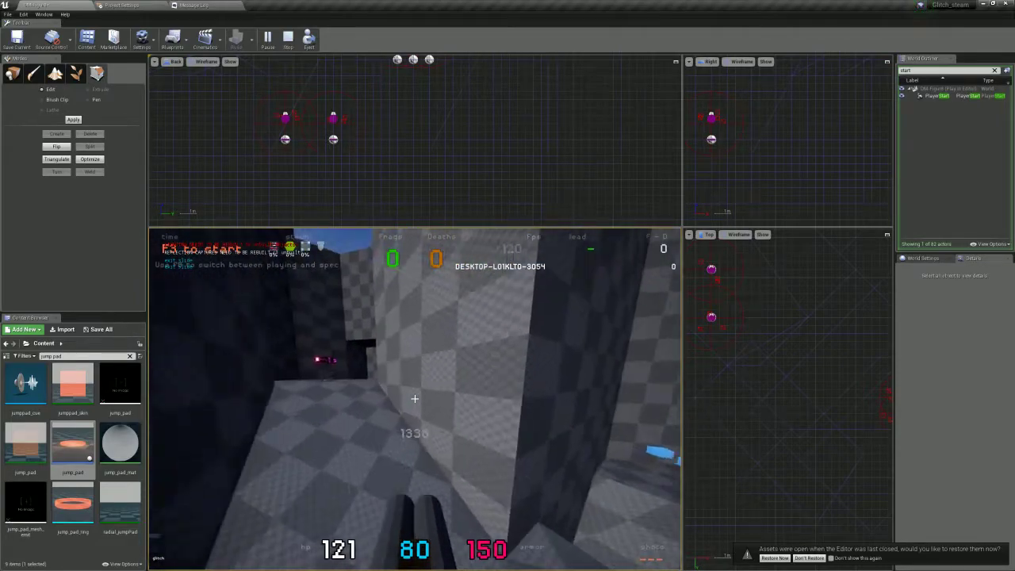
key("w")
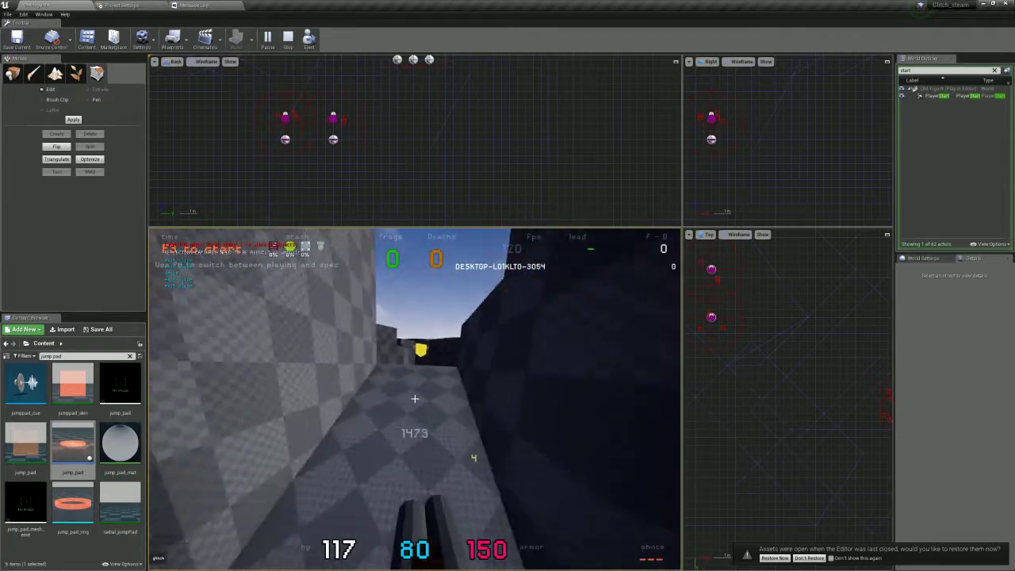
key("w")
key("w")
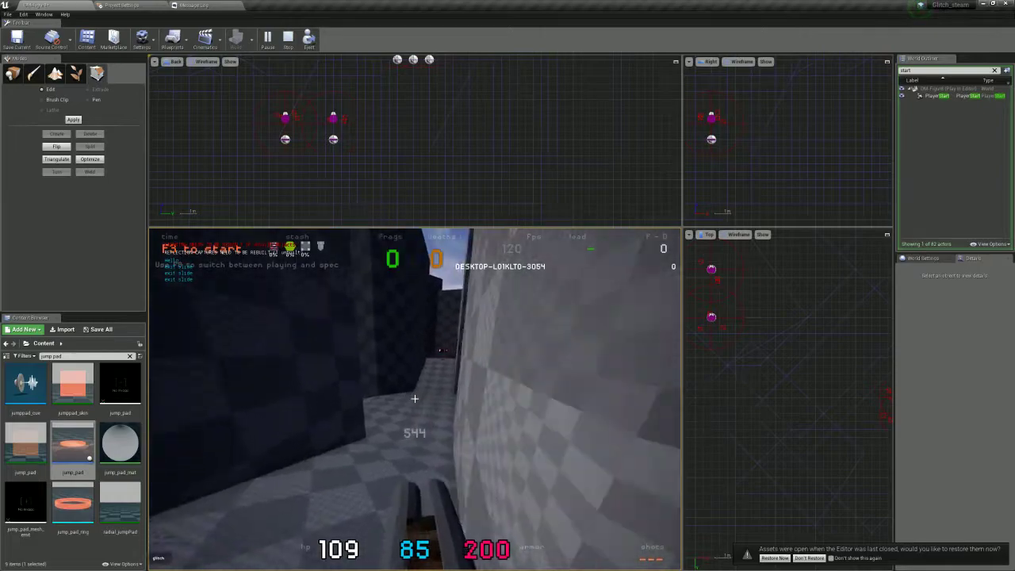
key("w")
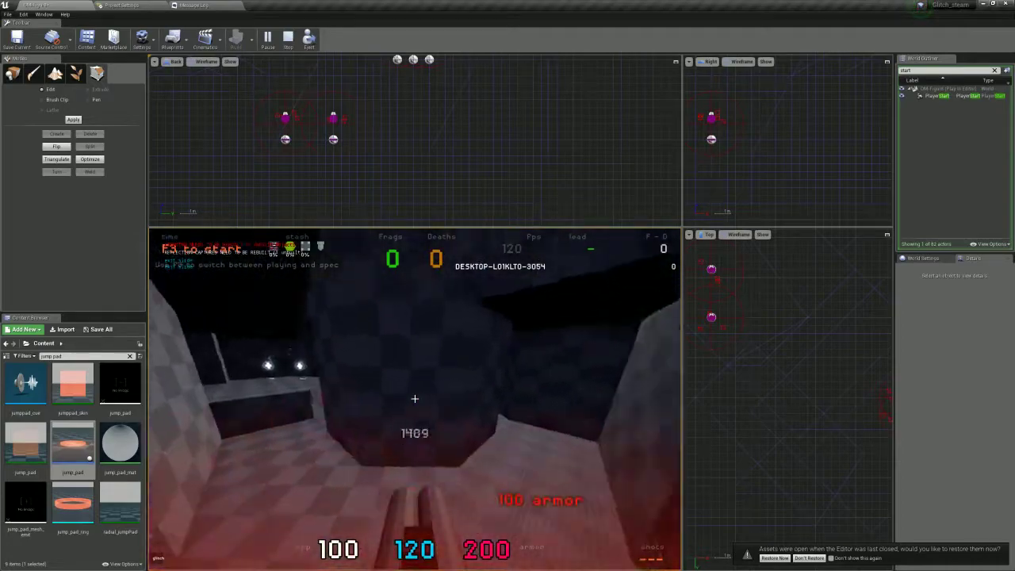
key("w")
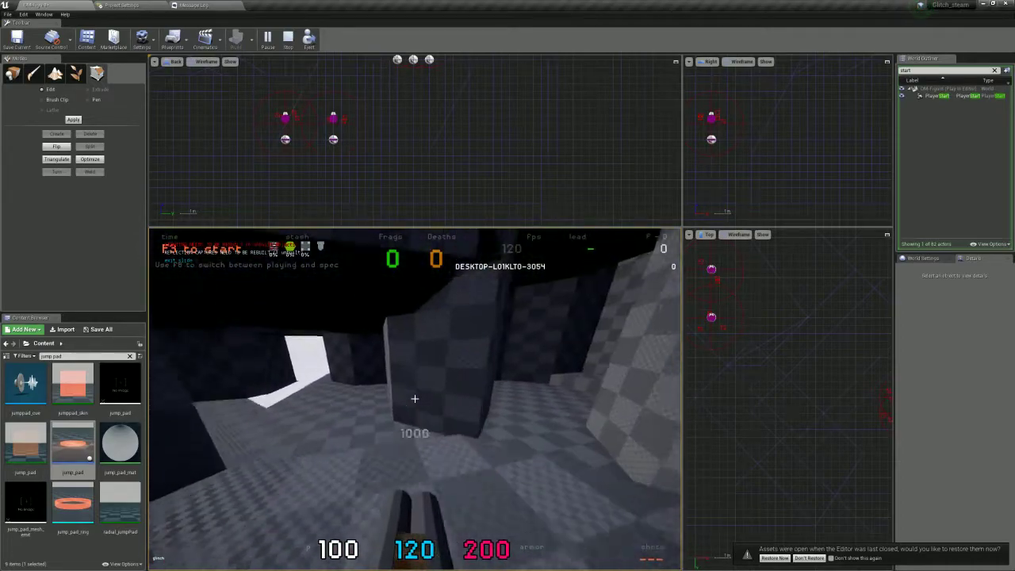
key("Escape")
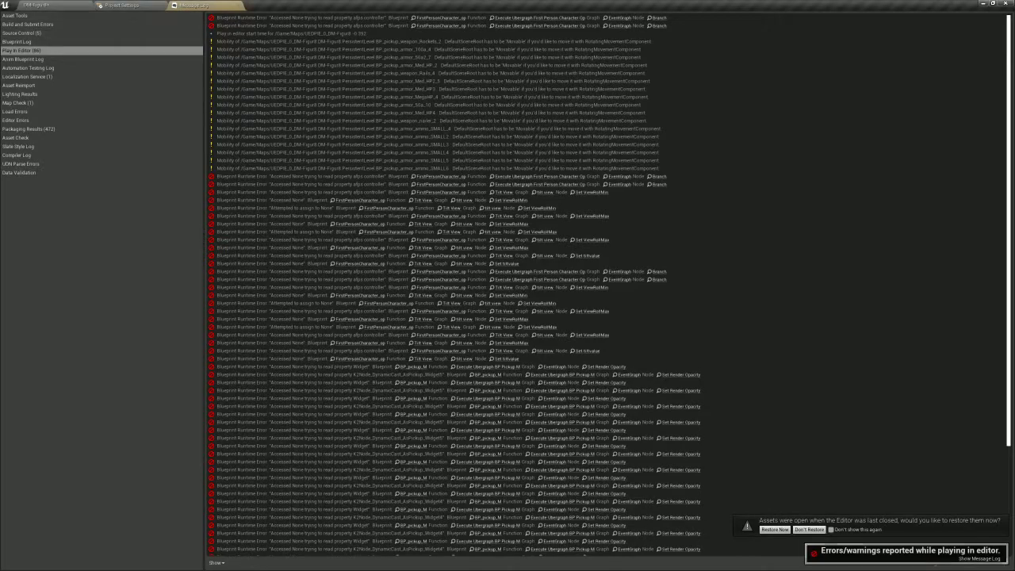
Place an additive Linear Stair geometry brush on the lower floor near the raised ledge
right_click_drag(428, 396, 388, 398)
left_click(13, 74)
left_click(15, 159)
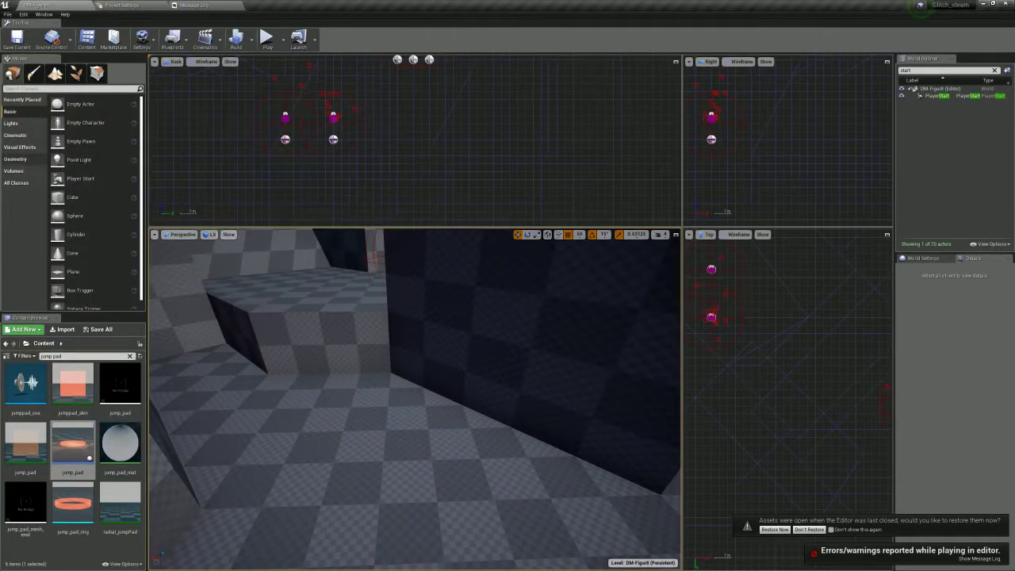
mouse_move(77, 172)
left_mouse_down()
mouse_move(293, 388)
mouse_move(389, 420)
left_mouse_up()
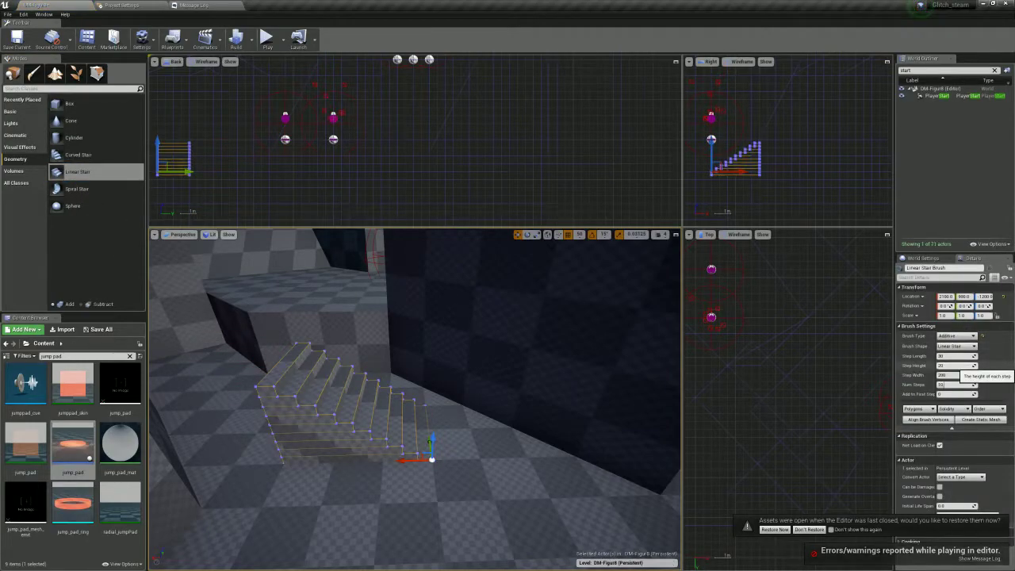
Set the stair brush's step height to 50 and its number of steps to 3
left_click(948, 365)
type("50")
key("Return")
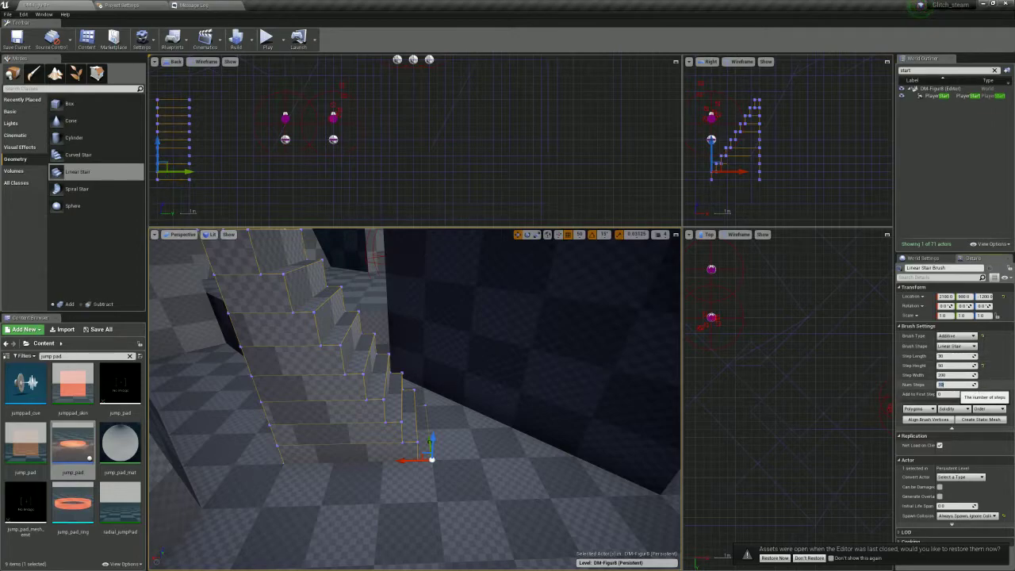
type("3")
key("Return")
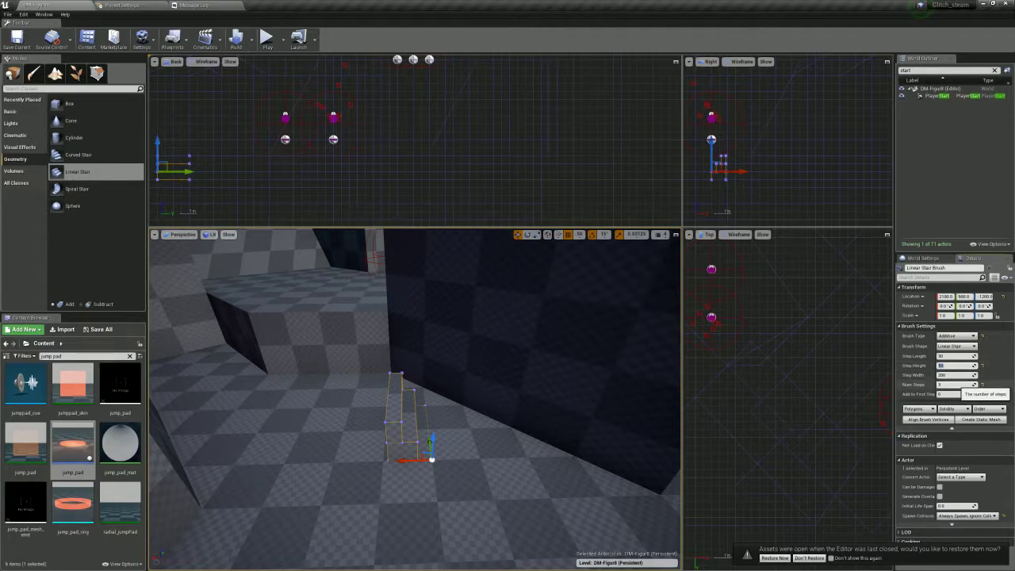
Set the stair brush's step width to 600 and step length to 100
left_click(949, 375)
type("600")
key("Return")
right_click_drag(491, 380, 463, 447)
left_click(951, 375)
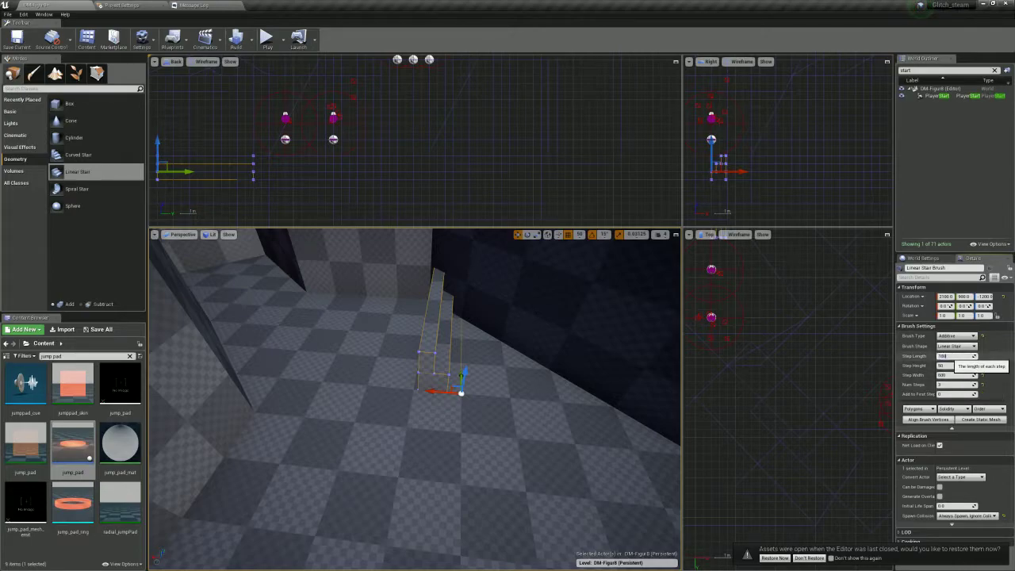
key("Return")
Rotate the stair brush 90 degrees about Z and move it against the raised floor's ledge beside the wall
right_click_drag(412, 357, 385, 367)
key("e")
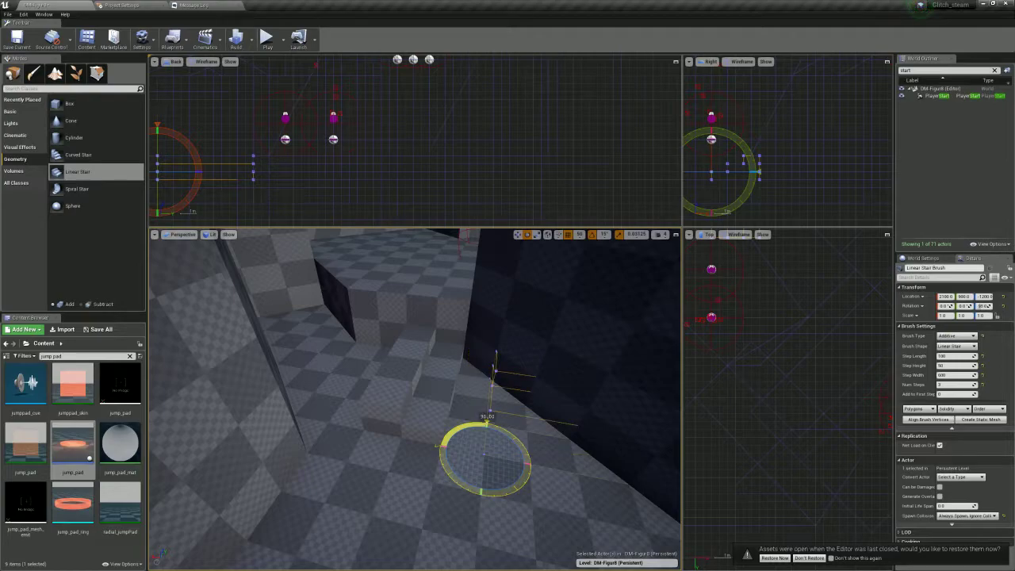
key("w")
right_click_drag(412, 396, 396, 400)
left_click_drag(433, 459, 321, 413)
right_click_drag(602, 456, 539, 448)
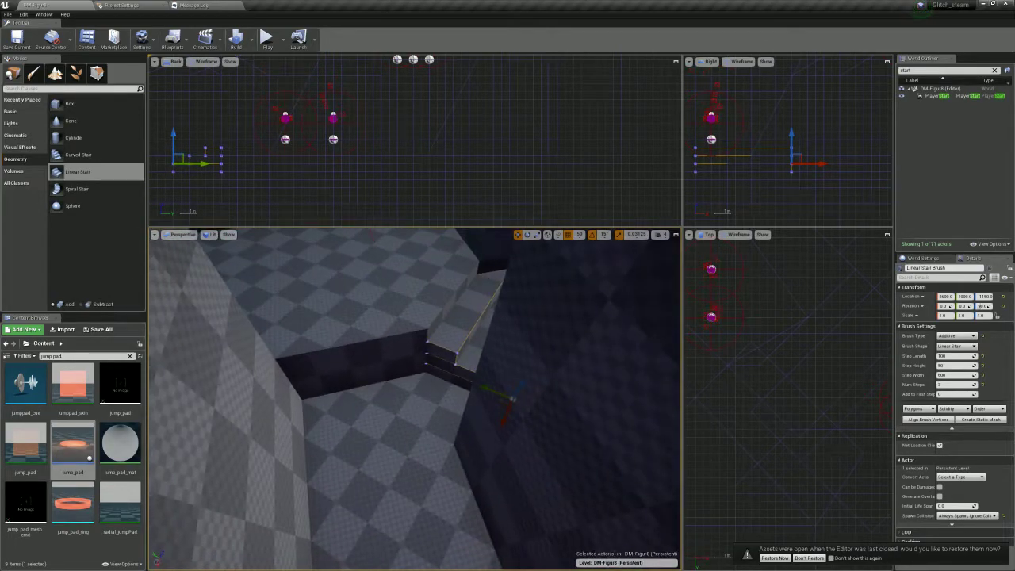
Duplicate the stair brush, rotate the copy, and fit it between the corridor walls against the raised floor
mouse_move(504, 402)
left_mouse_down("alt")
mouse_move(310, 487)
mouse_move(369, 339)
left_mouse_up("alt")
key("e")
mouse_move(369, 339)
right_mouse_down()
mouse_move(368, 398)
mouse_move(366, 390)
right_mouse_up()
left_click_drag(355, 373, 353, 373)
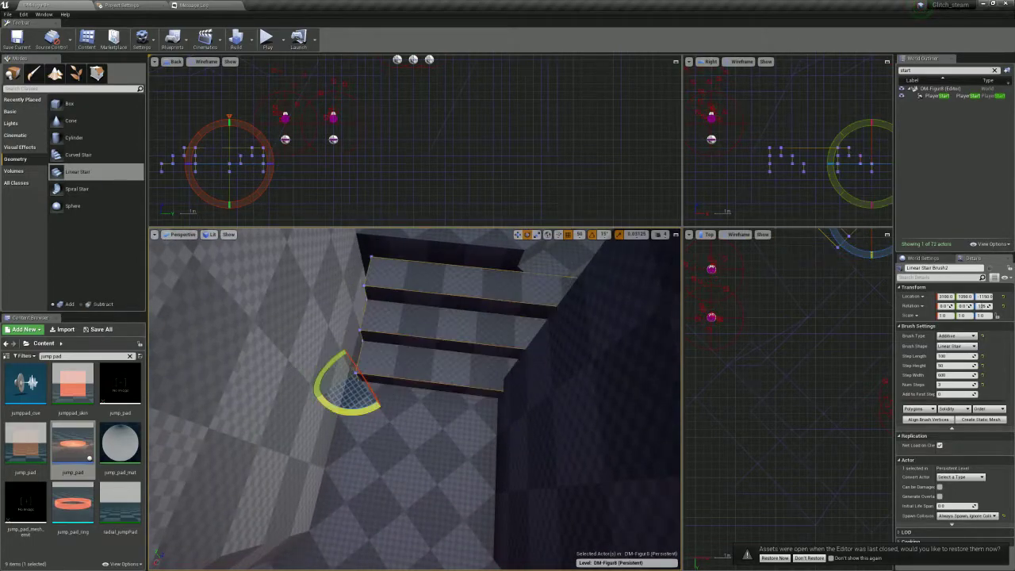
key("w")
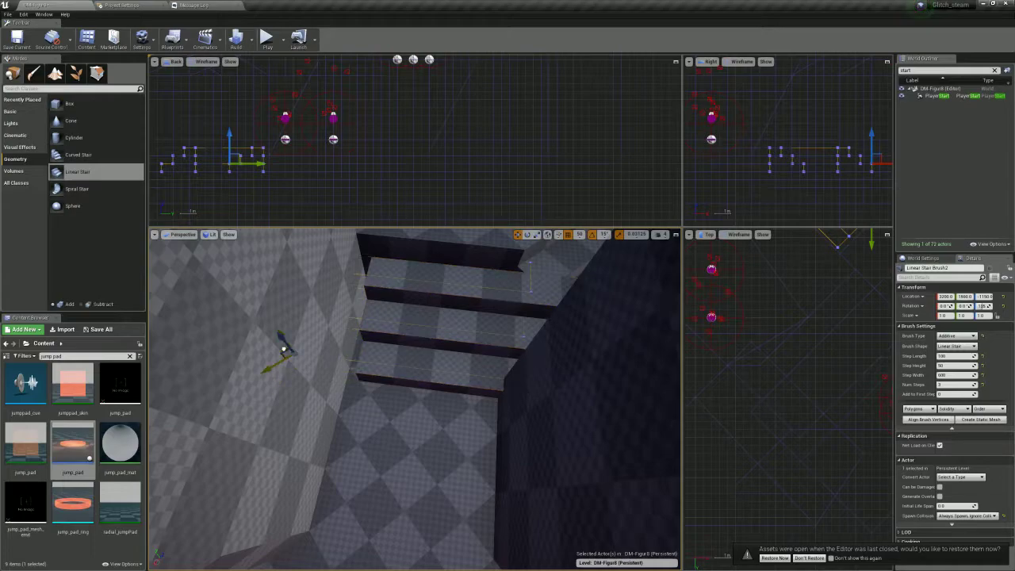
left_click_drag(266, 357, 265, 359)
mouse_move(265, 359)
right_mouse_down()
mouse_move(301, 365)
mouse_move(341, 396)
mouse_move(567, 377)
mouse_move(612, 397)
right_mouse_up()
left_click_drag(540, 359, 520, 356)
Edit the freestanding six-sided block's geometry and move one side's pair of corner vertices inward to narrow it
mouse_move(519, 356)
right_mouse_down()
mouse_move(444, 396)
mouse_move(500, 394)
mouse_move(460, 384)
mouse_move(444, 372)
mouse_move(468, 357)
mouse_move(492, 373)
mouse_move(476, 389)
mouse_move(451, 361)
right_mouse_up()
left_click(437, 358)
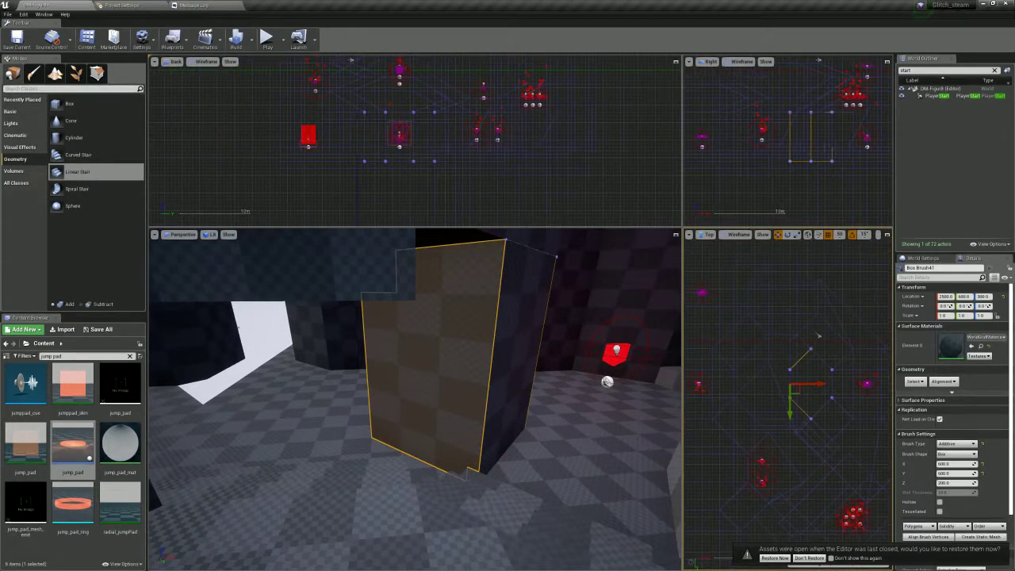
left_click(96, 73)
scroll(781, 413, "up", 3)
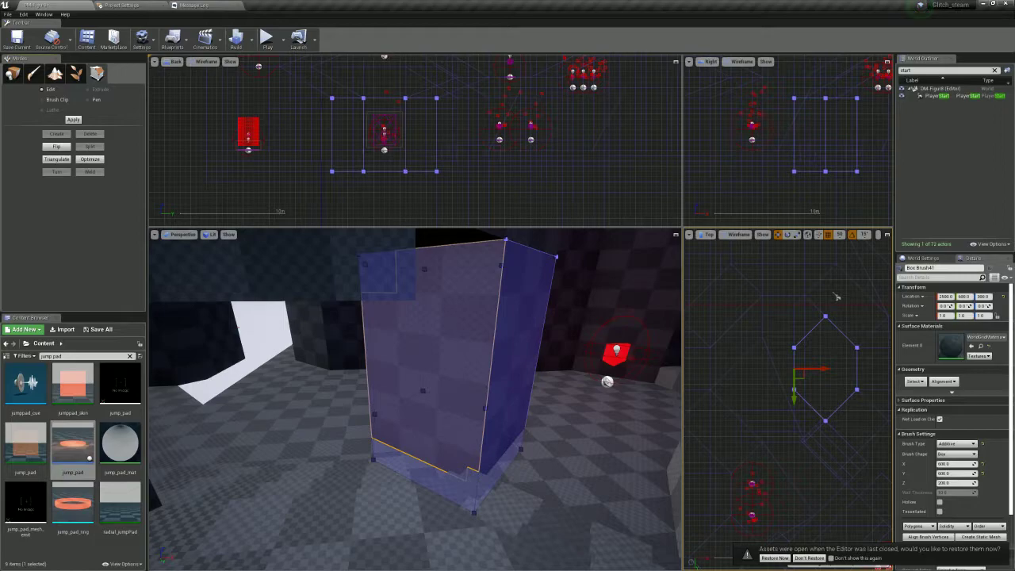
left_click_drag(780, 324, 809, 399)
left_click_drag(799, 353, 809, 343)
Pull the block's corner vertices outward along Y to stretch that end into a longer, slimmer wall
left_click(804, 395)
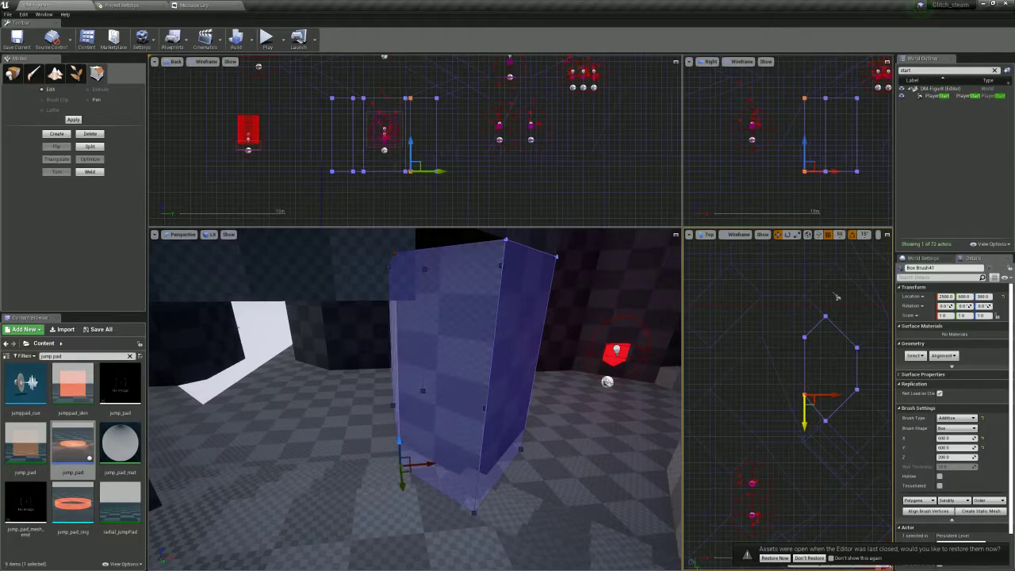
left_click_drag(804, 413, 803, 459)
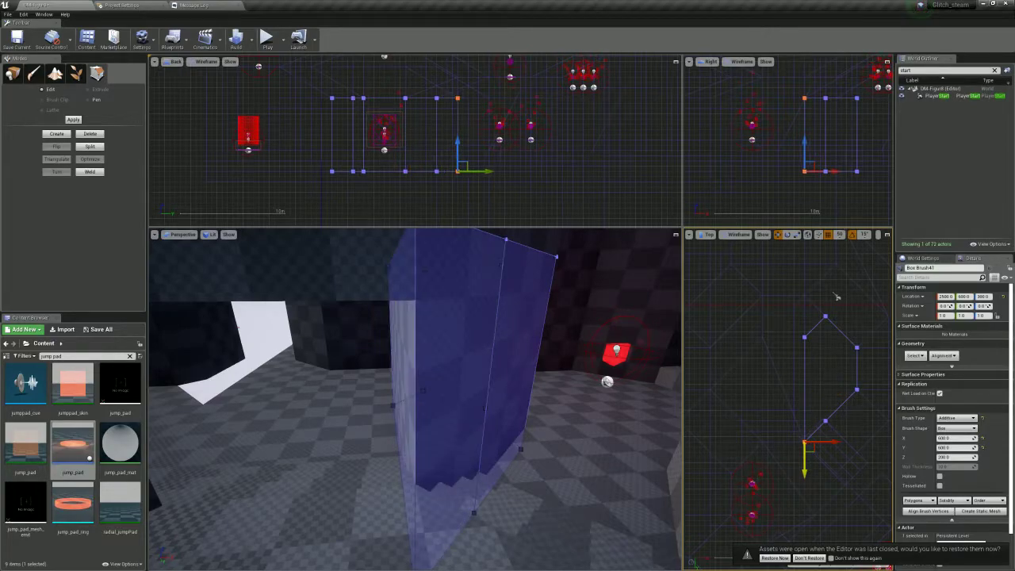
mouse_move(460, 381)
right_mouse_down()
mouse_move(500, 436)
mouse_move(472, 384)
right_mouse_up()
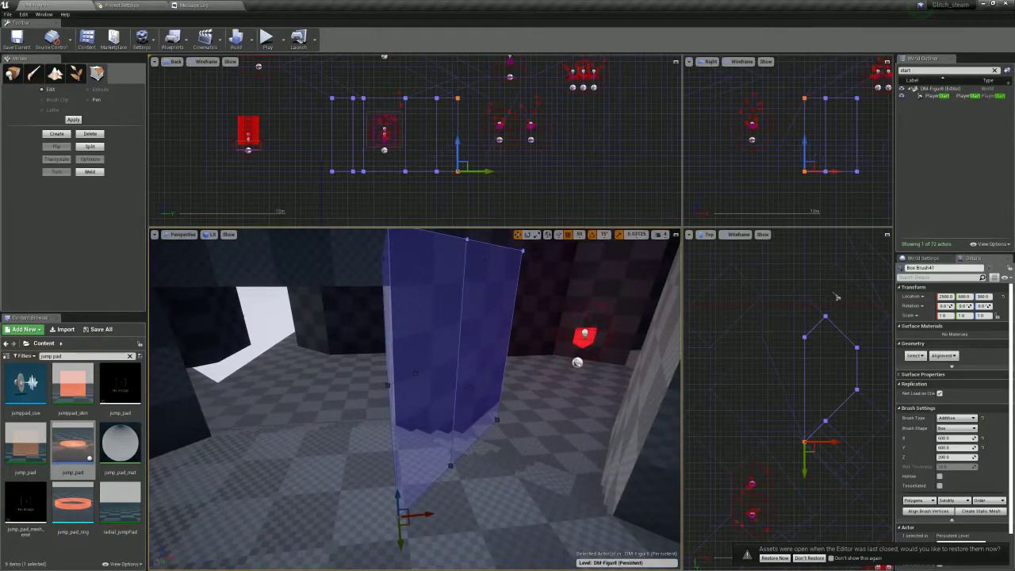
scroll(836, 298, "up", 2)
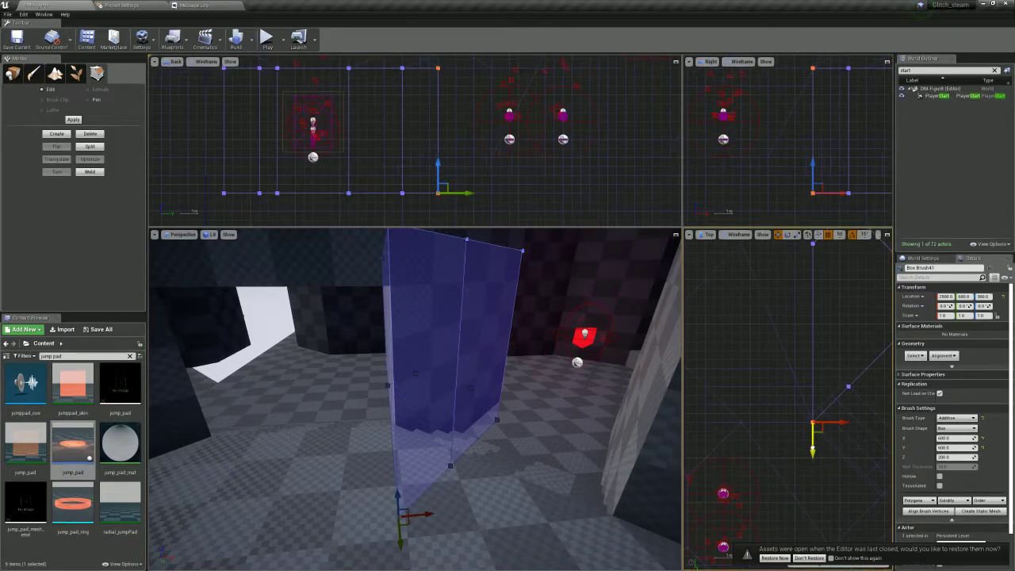
left_click(848, 387)
left_click_drag(856, 394, 814, 426)
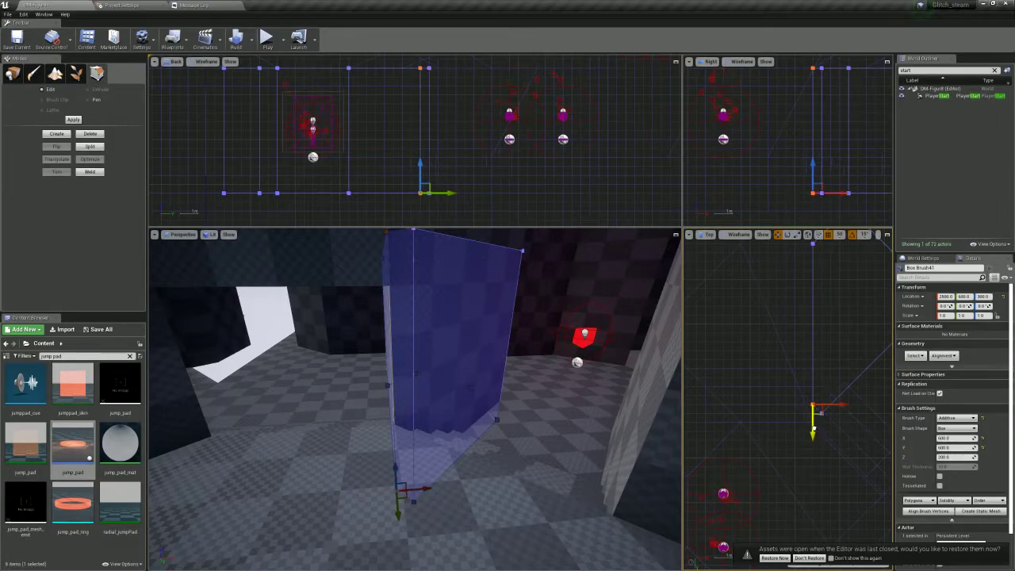
Playtest the level to check the reshaped wall and the new stairs
mouse_move(491, 380)
right_mouse_down()
mouse_move(452, 452)
mouse_move(404, 475)
mouse_move(341, 467)
mouse_move(388, 397)
right_mouse_up()
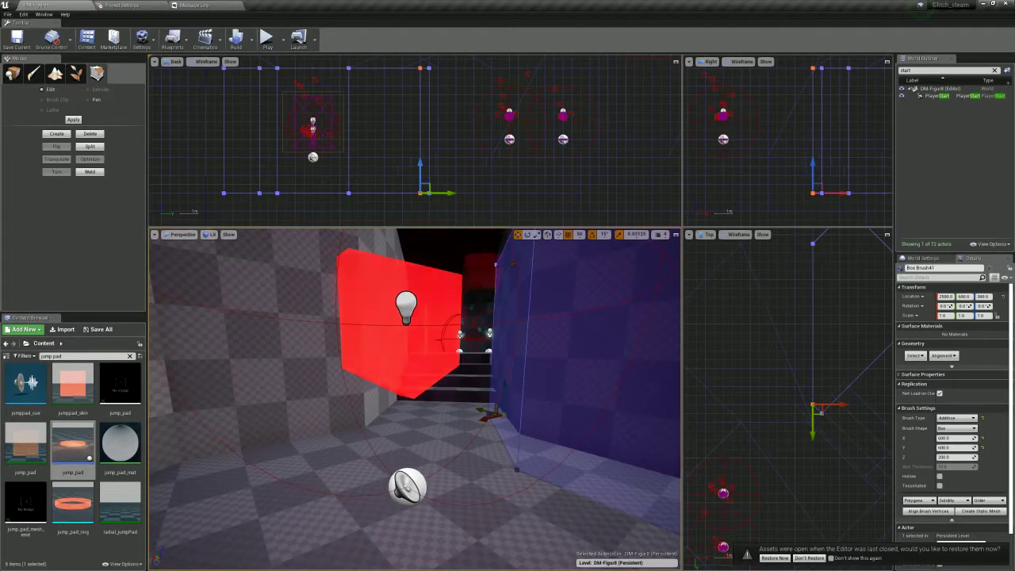
left_click(267, 38)
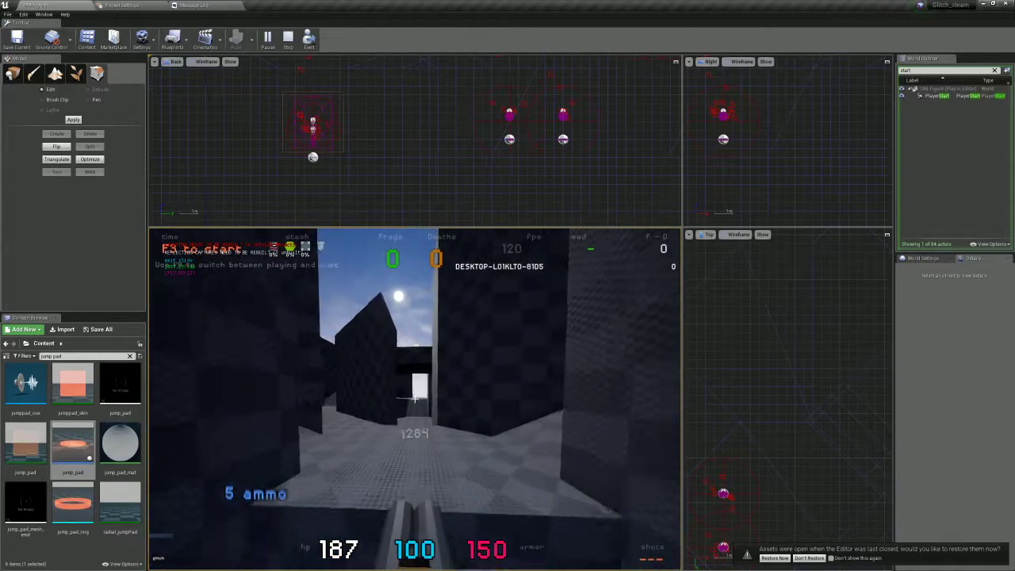
key("Escape")
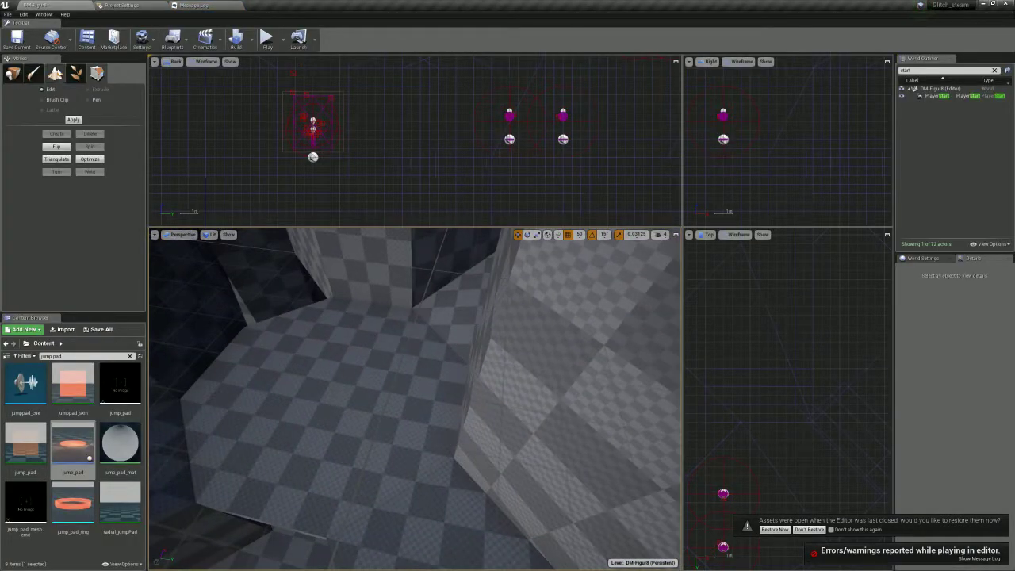
Find the BP_pickup_weapon_LG3 weapon pickup and place it in the level
key("shift+1")
type("bp")
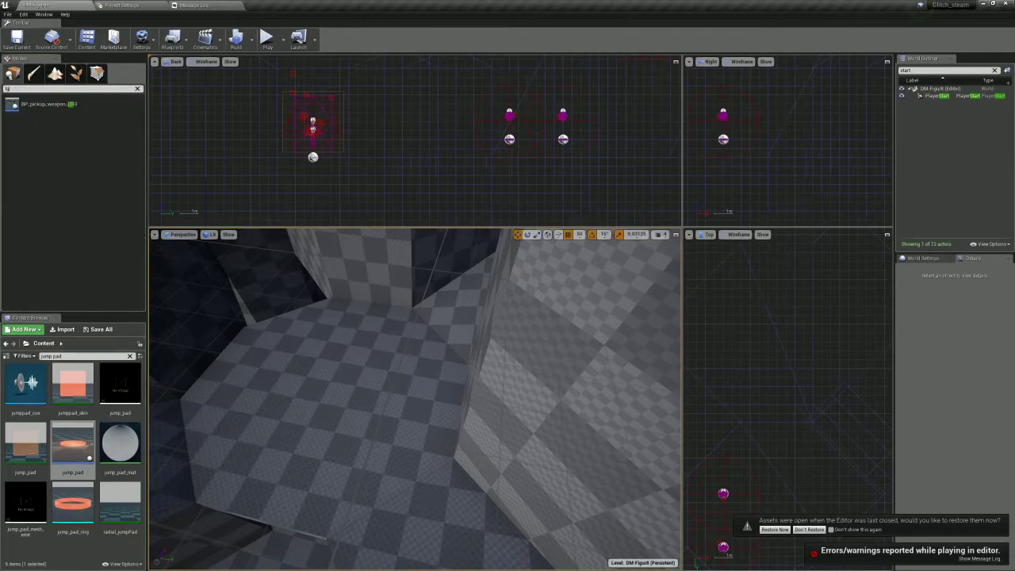
left_click_drag(323, 382, 334, 381)
right_click_drag(335, 381, 286, 357)
right_click_drag(415, 396, 412, 341)
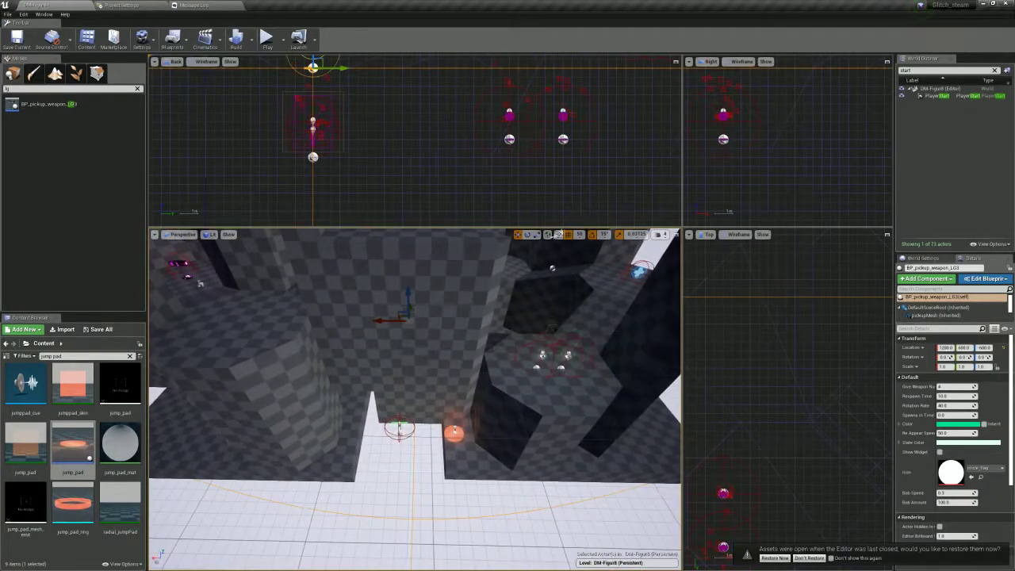
Duplicate the tall box wall at the level's edge, rotate the copy, and move it beside the jump pad ledge
left_click(412, 333)
left_click(445, 321)
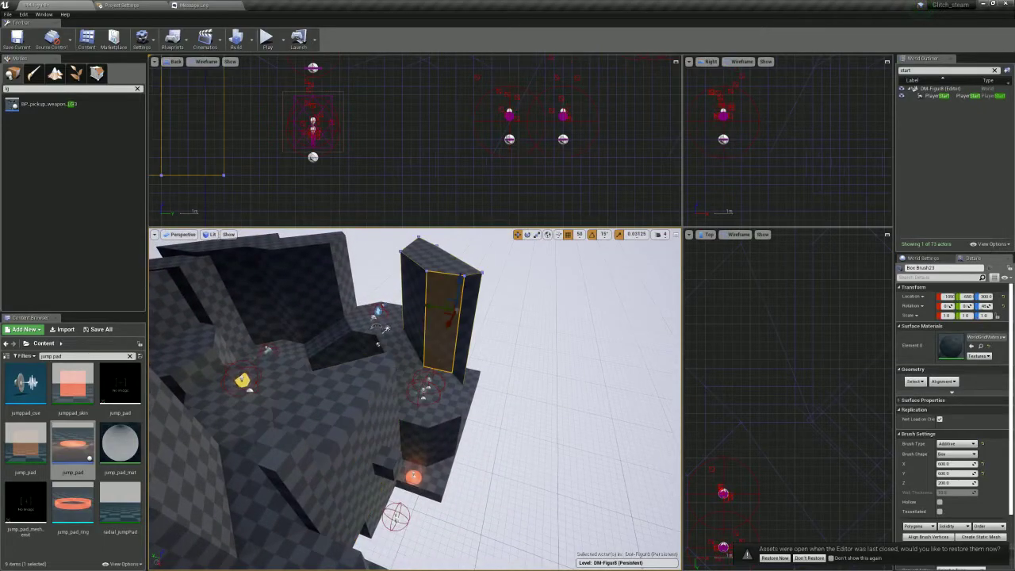
left_click_drag(448, 313, 494, 426, "alt")
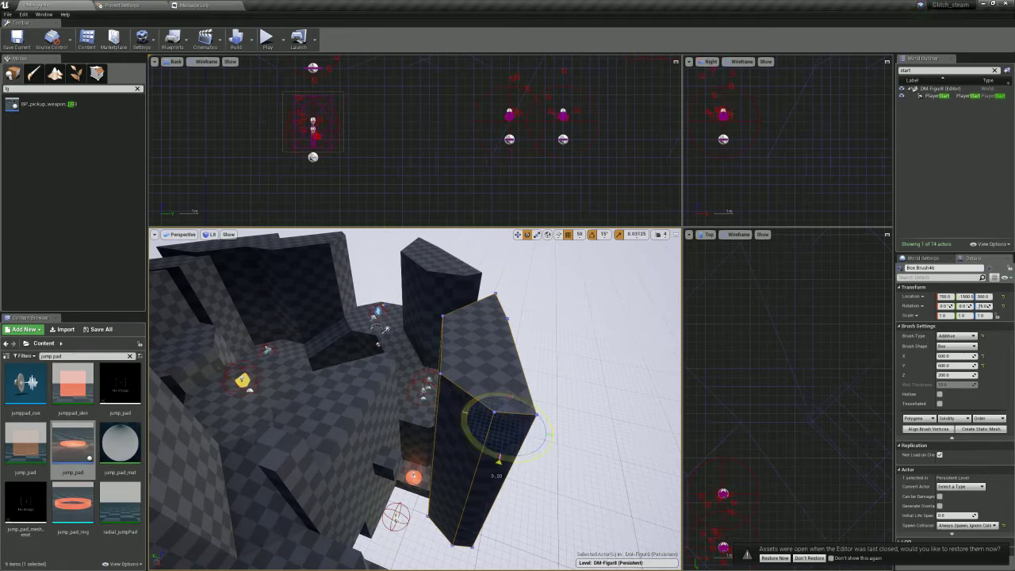
mouse_move(495, 426)
right_mouse_down()
mouse_move(507, 448)
mouse_move(467, 468)
mouse_move(539, 396)
right_mouse_up()
key("w")
mouse_move(484, 295)
left_mouse_down()
mouse_move(520, 305)
mouse_move(491, 353)
left_mouse_up()
mouse_move(492, 353)
right_mouse_down()
mouse_move(590, 448)
mouse_move(491, 420)
mouse_move(531, 412)
right_mouse_up()
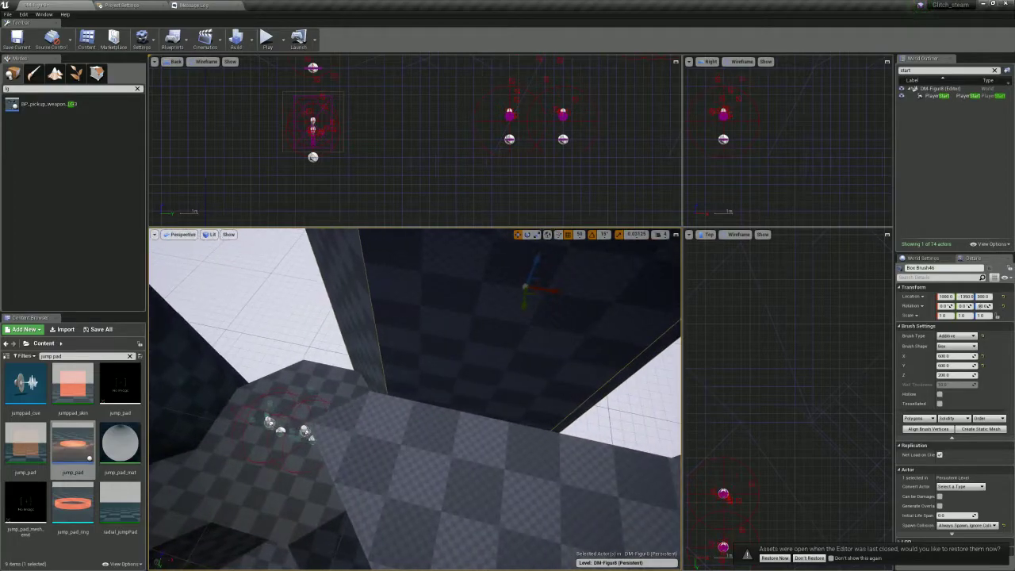
left_click_drag(547, 290, 534, 289)
right_click_drag(531, 412, 515, 397)
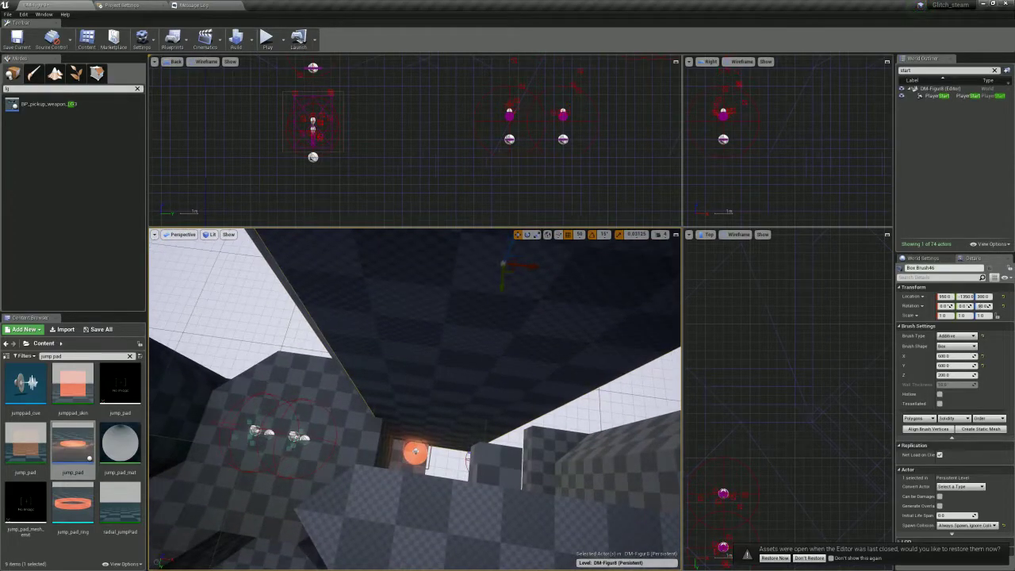
left_click_drag(530, 266, 542, 267)
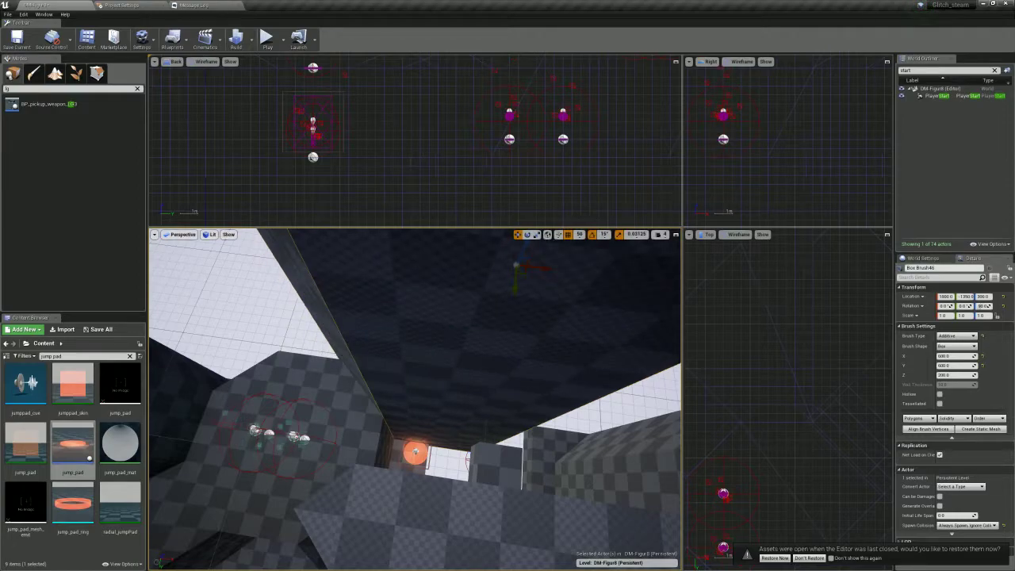
Set the grid snap size to 100, then edit the copied wall's vertices to lengthen it along the outer edge
left_click(580, 235)
left_click(588, 286)
scroll(831, 274, "down", 12)
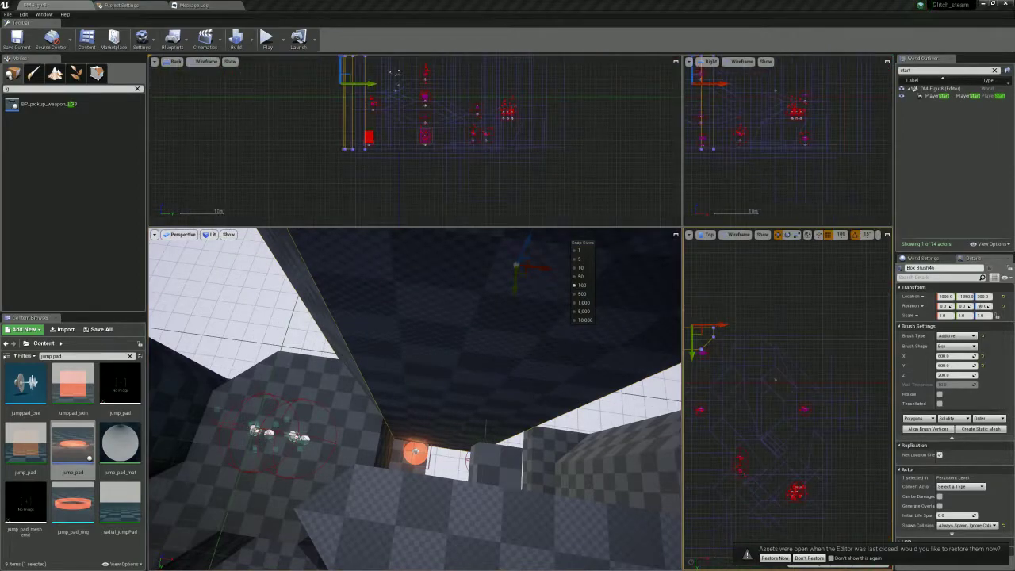
mouse_move(702, 342)
left_mouse_down()
mouse_move(770, 384)
mouse_move(701, 341)
left_mouse_up()
left_click(96, 73)
left_click(483, 341)
right_click_drag(508, 396, 562, 388)
left_click_drag(459, 423, 529, 425)
right_click_drag(529, 426, 606, 426)
Duplicate the lengthened wall 400 units inward along Y and drop the copy to form the lower section by the jump pad
mouse_move(508, 396)
right_mouse_down()
mouse_move(452, 400)
mouse_move(448, 432)
mouse_move(388, 396)
mouse_move(412, 372)
mouse_move(373, 388)
mouse_move(389, 364)
mouse_move(372, 341)
mouse_move(329, 342)
mouse_move(390, 321)
mouse_move(401, 289)
mouse_move(435, 307)
mouse_move(413, 325)
mouse_move(348, 281)
right_mouse_up()
left_click(388, 355)
left_click(388, 349)
left_click(433, 341)
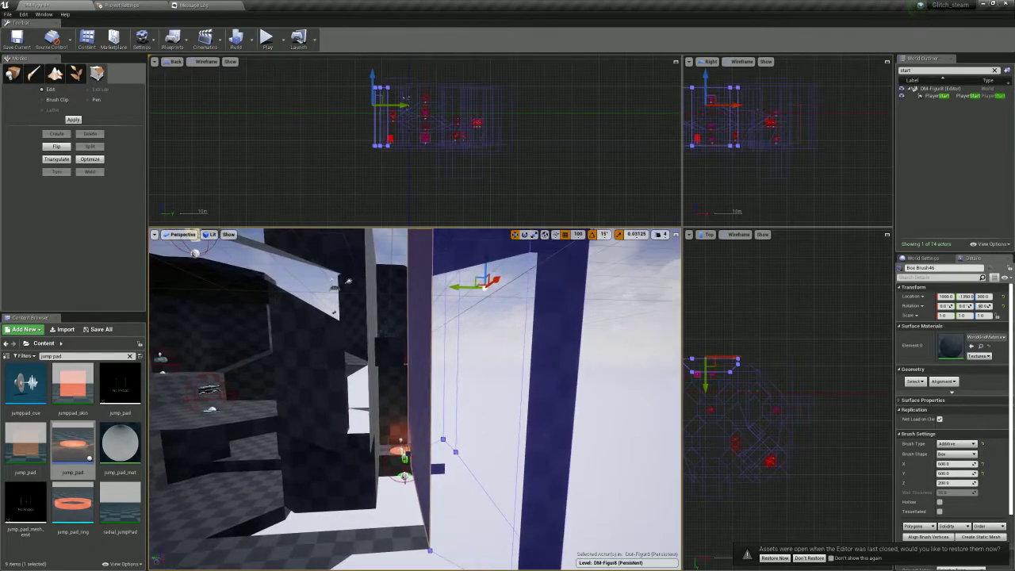
left_click_drag(455, 287, 397, 285, "alt")
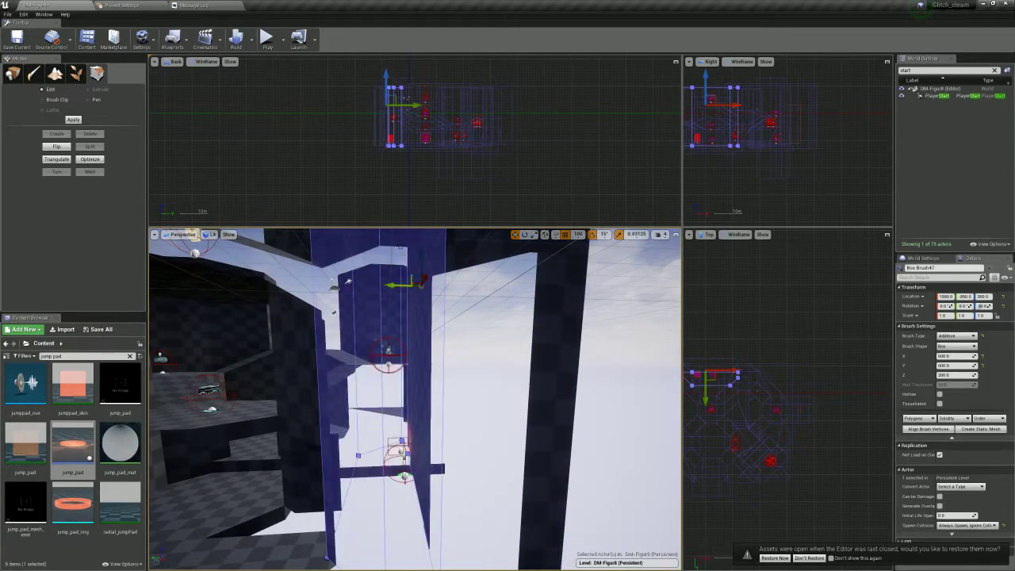
key("End")
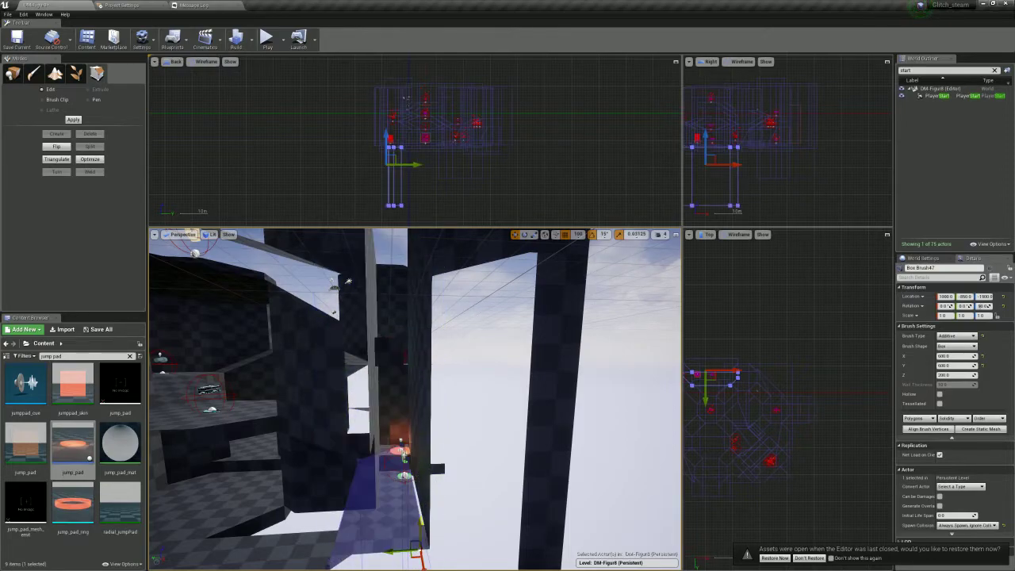
left_click_drag(405, 550, 425, 549)
right_click_drag(425, 549, 414, 561)
Raise the outer wall's lower vertices to leave an opening above the jump pad ledge
left_click(422, 333)
mouse_move(422, 333)
right_mouse_down()
mouse_move(444, 321)
mouse_move(424, 317)
mouse_move(416, 337)
mouse_move(440, 329)
mouse_move(452, 341)
mouse_move(448, 326)
right_mouse_up()
left_click_drag(335, 138, 431, 181)
mouse_move(424, 341)
right_mouse_down()
mouse_move(412, 305)
mouse_move(404, 325)
right_mouse_up()
mouse_move(365, 397)
left_mouse_down()
mouse_move(361, 287)
mouse_move(360, 297)
left_mouse_up()
right_click_drag(380, 341, 345, 309)
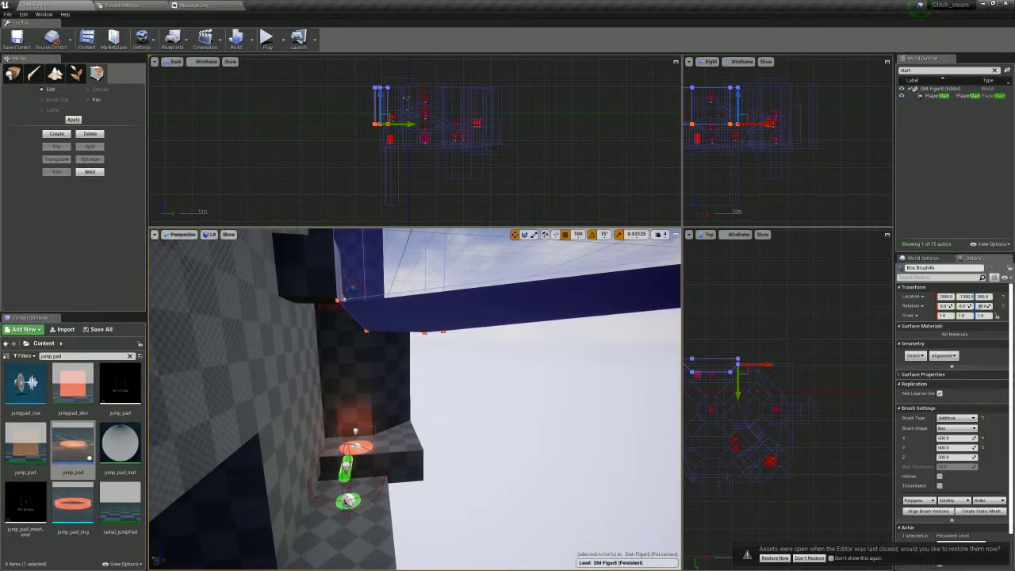
left_click_drag(381, 98, 380, 104)
Duplicate the shortened outer wall straight down below the opening and shift the copy outward along Y
left_click(306, 272)
left_click(260, 316)
right_click_drag(260, 315, 274, 309)
left_click(437, 317)
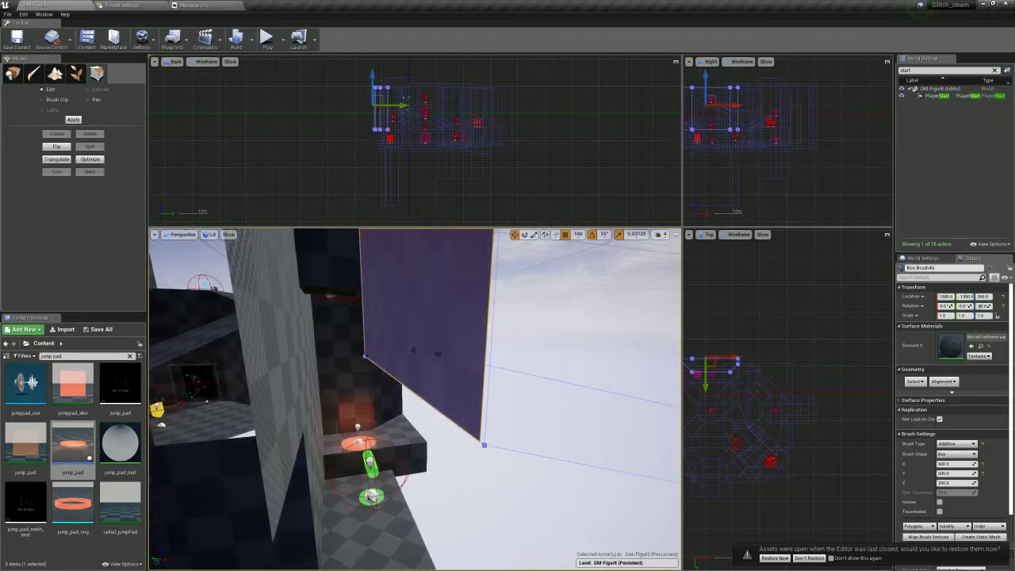
right_click_drag(438, 317, 416, 297)
left_click_drag(372, 83, 372, 120, "alt")
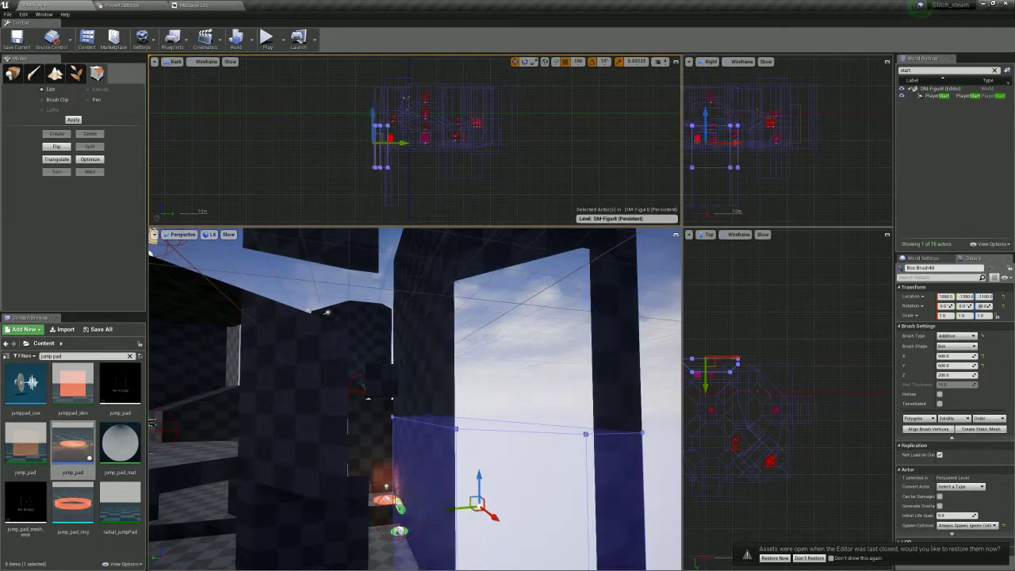
left_click_drag(450, 508, 469, 511)
mouse_move(468, 511)
right_mouse_down()
mouse_move(460, 537)
mouse_move(442, 539)
mouse_move(442, 566)
right_mouse_up()
Duplicate the corridor's stair brush, rotate the copy, and move it to the floor in front of the jump pad ledge
key("s")
key("w")
left_click(451, 439)
mouse_move(450, 439)
right_mouse_down()
mouse_move(507, 462)
mouse_move(468, 404)
mouse_move(420, 403)
right_mouse_up()
key("w")
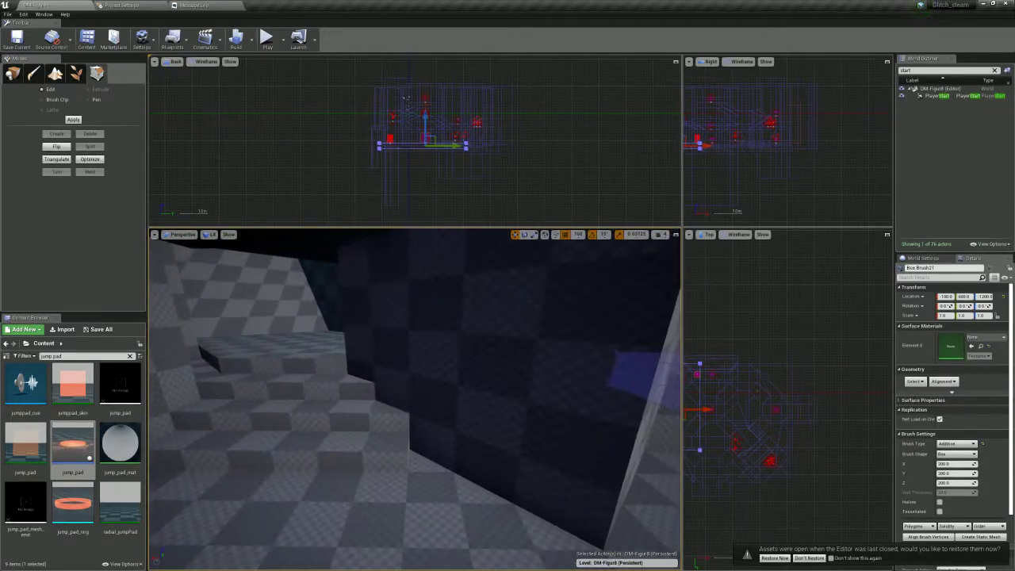
left_click(325, 421)
right_click_drag(761, 448, 797, 466)
mouse_move(789, 443)
left_mouse_down("alt")
mouse_move(754, 394)
mouse_move(781, 420)
mouse_move(749, 436)
left_mouse_up("alt")
key("e")
key("w")
right_click_drag(414, 396, 392, 483)
key("w")
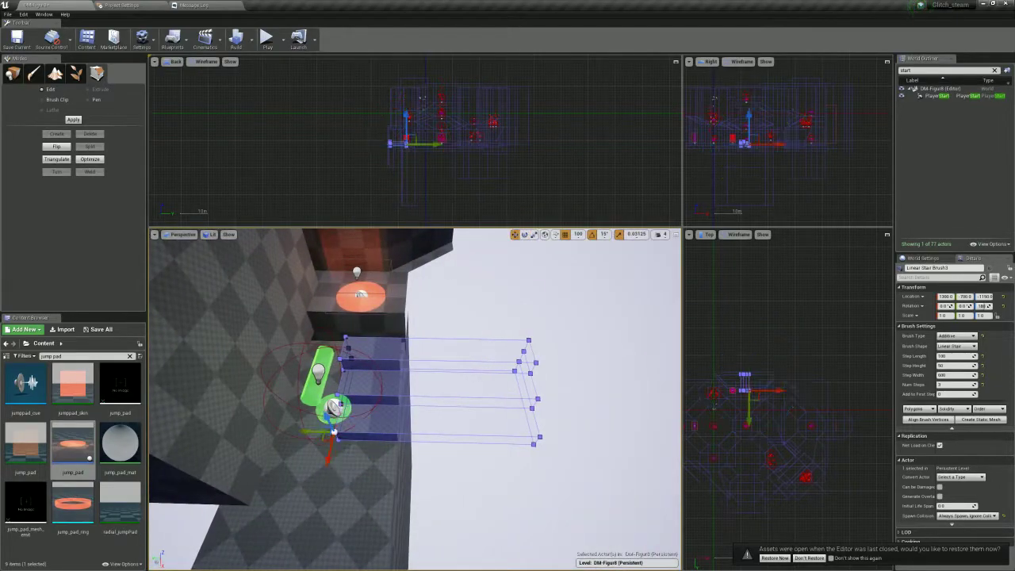
mouse_move(392, 483)
right_mouse_down()
mouse_move(333, 452)
mouse_move(357, 444)
mouse_move(341, 475)
mouse_move(373, 428)
mouse_move(397, 444)
mouse_move(396, 434)
right_mouse_up()
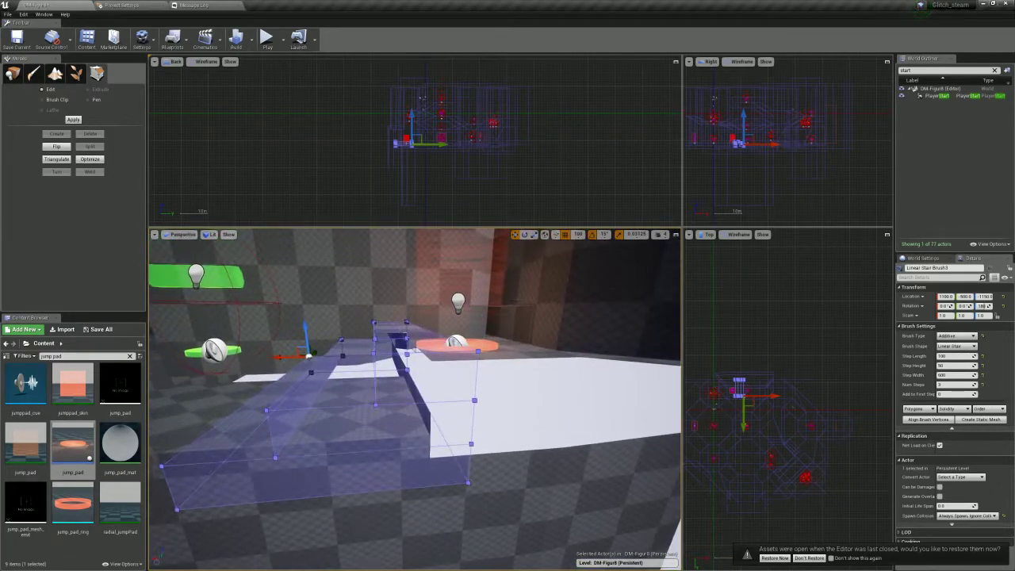
Delete the duplicated stair brush in front of the jump pad ledge
left_click(366, 353)
mouse_move(366, 354)
right_mouse_down()
mouse_move(428, 348)
mouse_move(420, 365)
right_mouse_up()
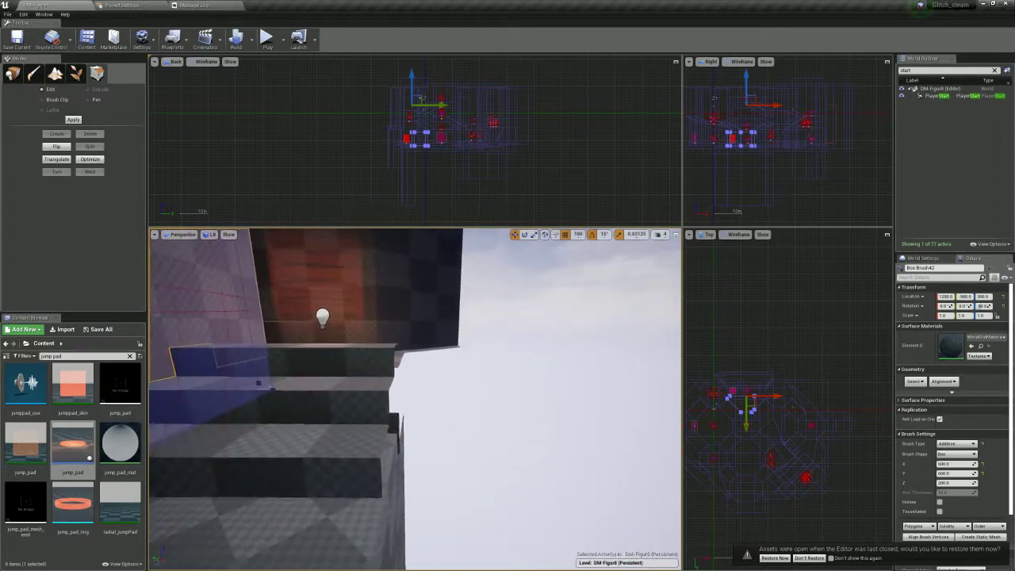
left_click(349, 441)
key("Delete")
Set the grid snap size to 50 and nudge the brush in front of the jump pad ledge
left_click(349, 441)
mouse_move(349, 441)
right_mouse_down()
mouse_move(293, 436)
mouse_move(261, 452)
mouse_move(341, 436)
mouse_move(286, 448)
right_mouse_up()
right_click_drag(302, 481, 313, 476)
left_click(578, 234)
left_click(582, 289)
left_click_drag(381, 509, 381, 522)
mouse_move(381, 522)
right_mouse_down()
mouse_move(357, 520)
mouse_move(380, 517)
mouse_move(357, 541)
right_mouse_up()
Move the outer wall's end vertices outward to extend it past the jump pad
left_click(357, 380)
right_click_drag(357, 381, 317, 387)
left_click(562, 463)
left_click_drag(562, 462, 389, 508)
right_click_drag(388, 507, 370, 524)
left_click_drag(360, 410, 582, 415)
mouse_move(583, 416)
right_mouse_down()
mouse_move(626, 424)
mouse_move(666, 412)
mouse_move(670, 381)
mouse_move(635, 444)
mouse_move(610, 452)
mouse_move(634, 444)
mouse_move(618, 467)
mouse_move(555, 460)
mouse_move(523, 444)
mouse_move(519, 424)
right_mouse_up()
left_click(381, 381)
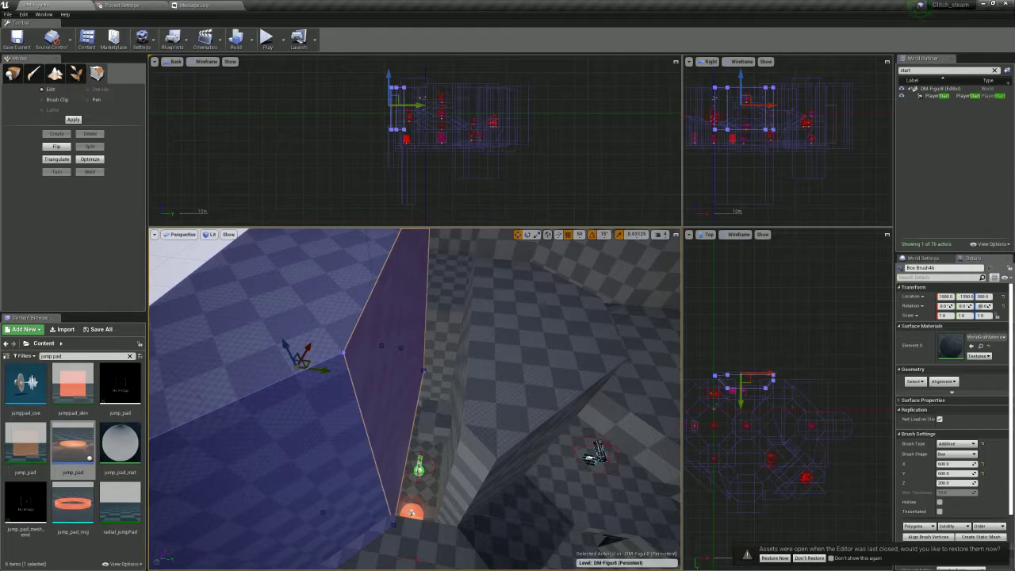
Switch to Discord and open the ut-au channel
key("alt+Tab")
key("alt+Tab")
key("alt+Tab")
key("alt+Tab")
key("alt+Tab")
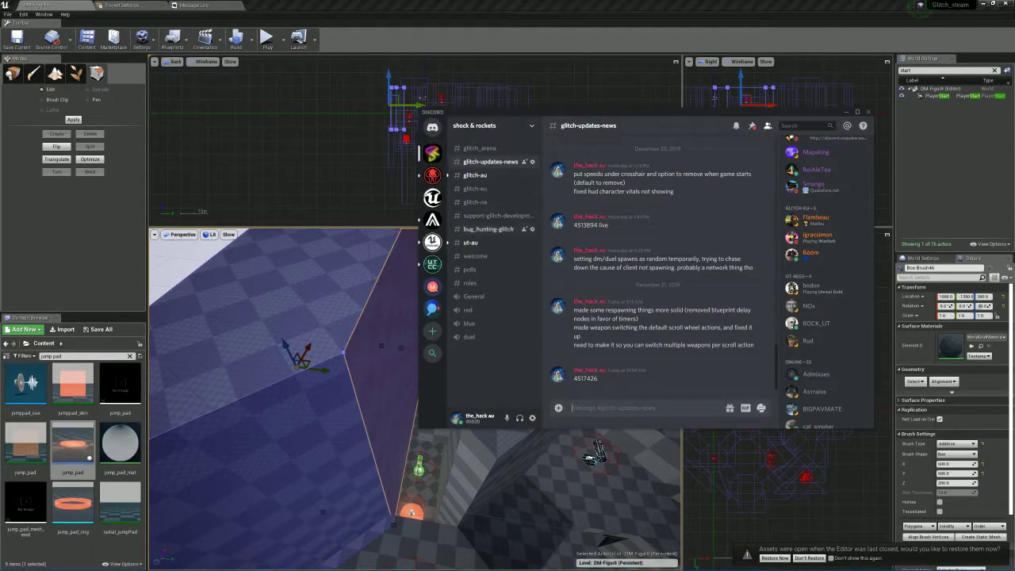
left_click(476, 241)
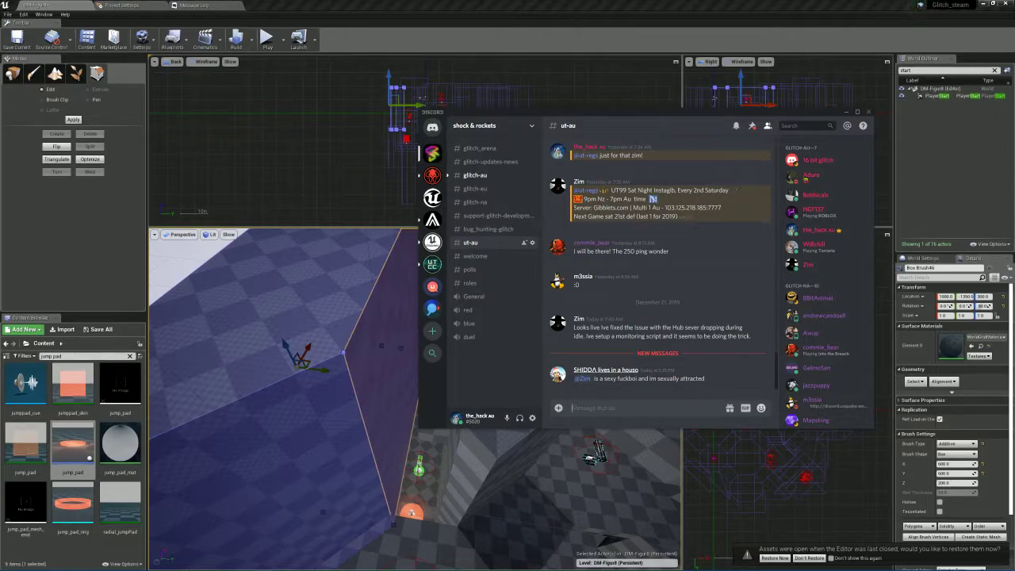
Ban the author of the newest ut-au message with the reason "wasting time", deleting their previous 24 hours of messages
right_click(627, 370)
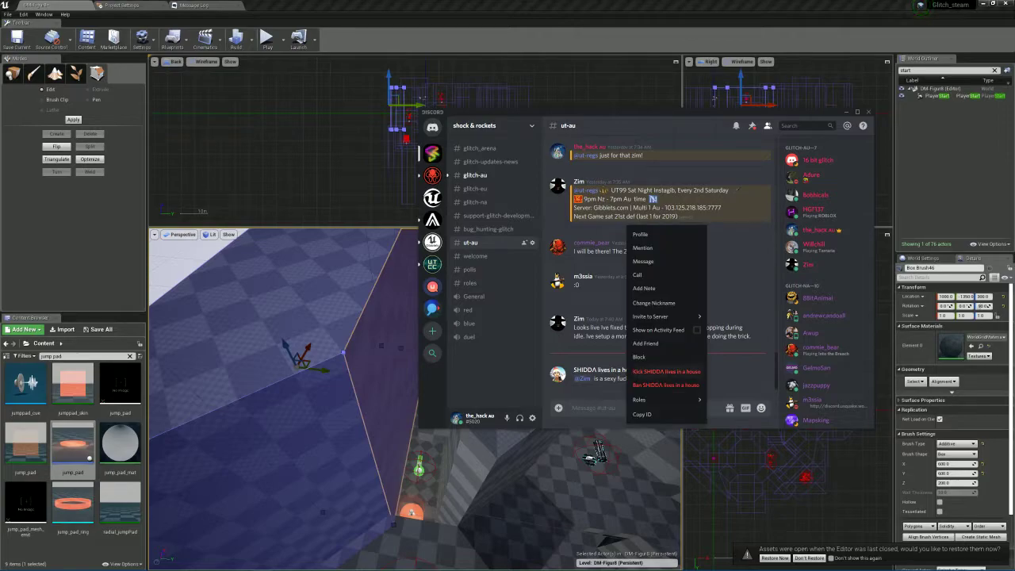
left_click(665, 385)
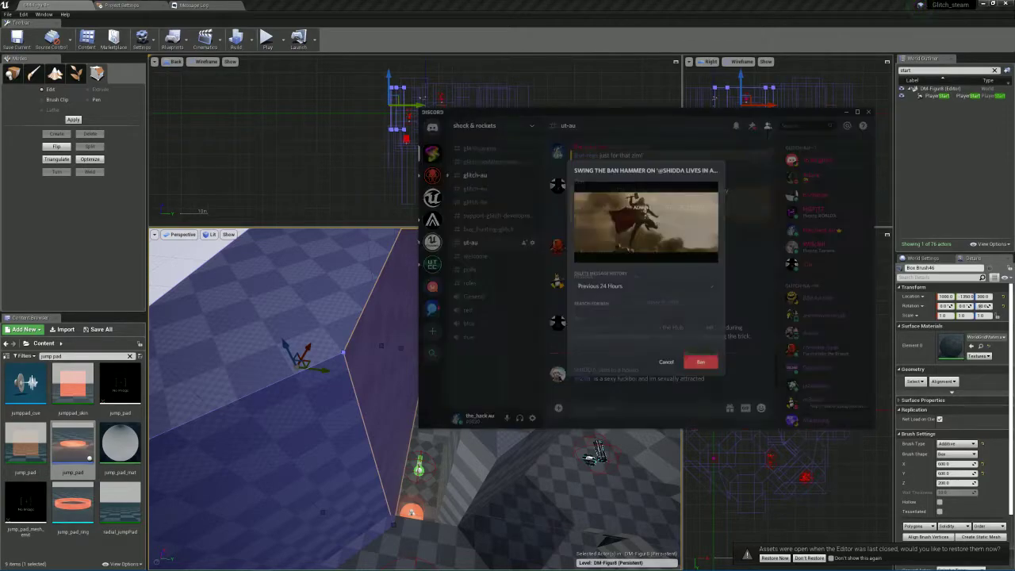
type("wasting time")
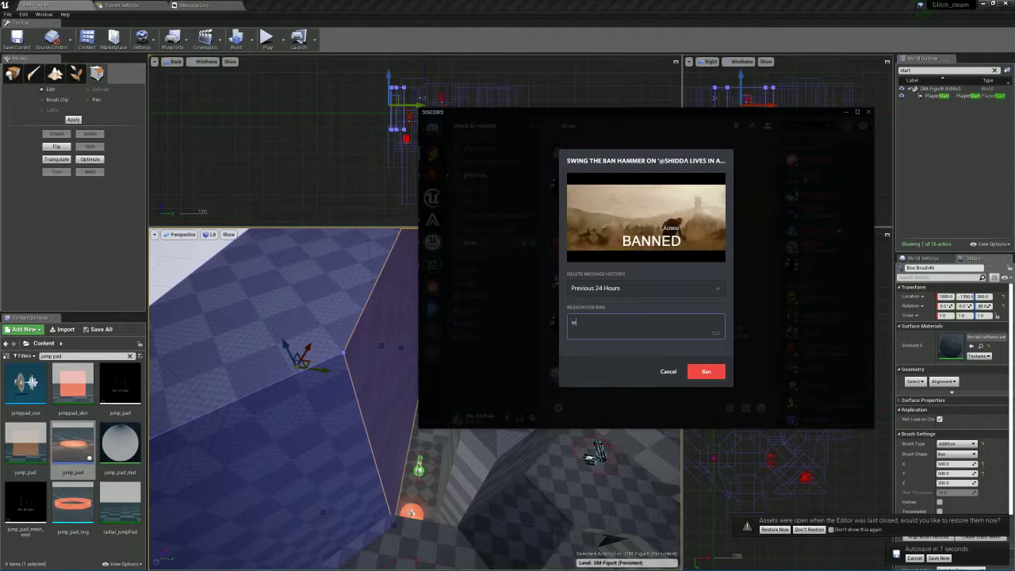
key("Return")
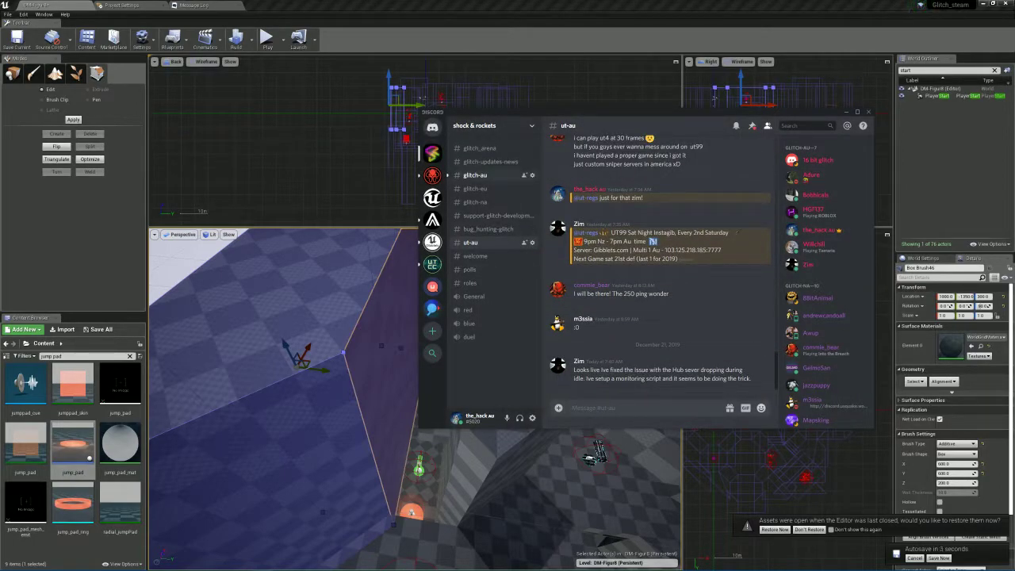
Read the new messages in the glitch-au channel and switch back to Unreal Editor
left_click(476, 175)
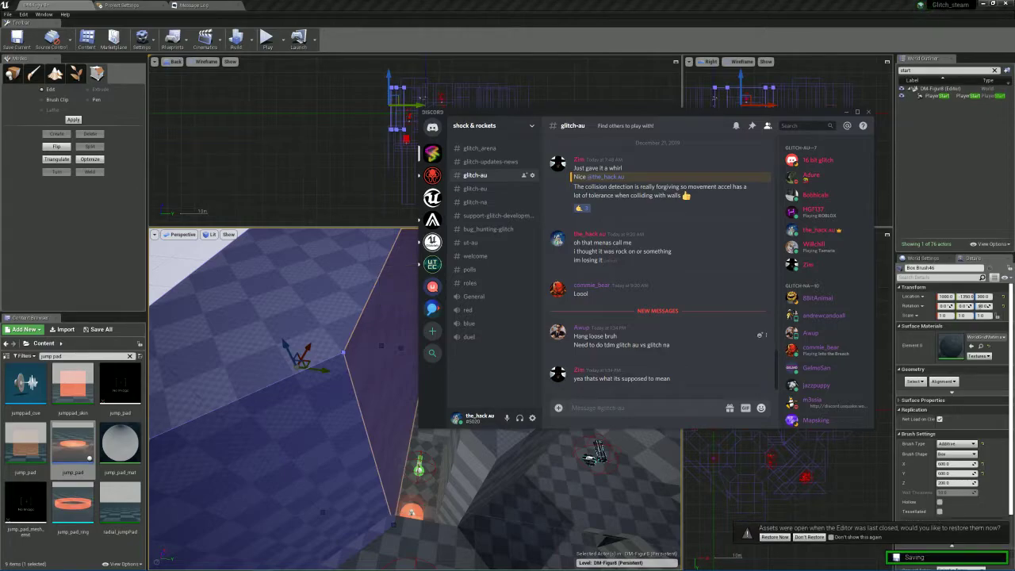
scroll(666, 245, "up", 3)
scroll(666, 246, "down", 3)
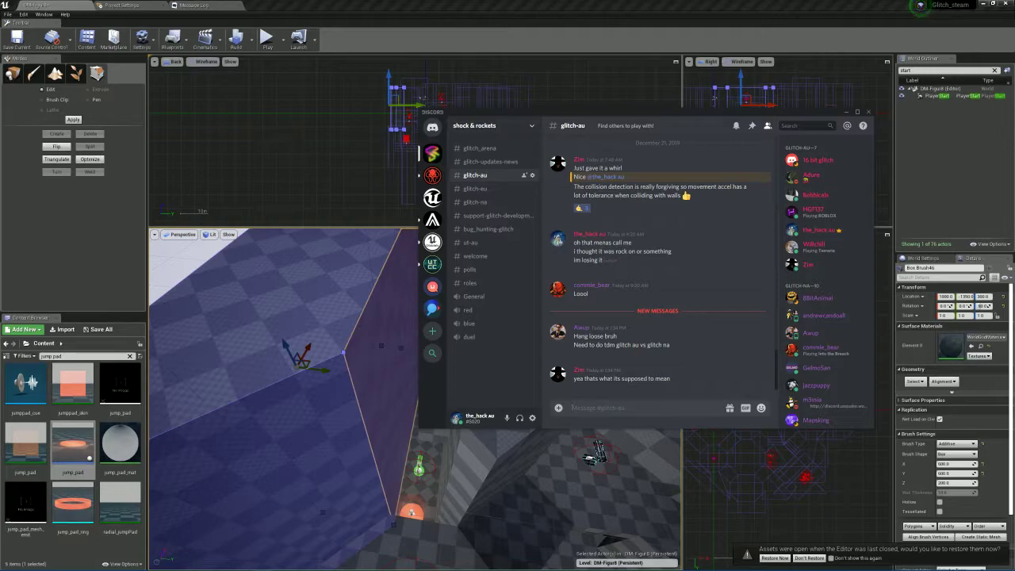
key("alt+Tab")
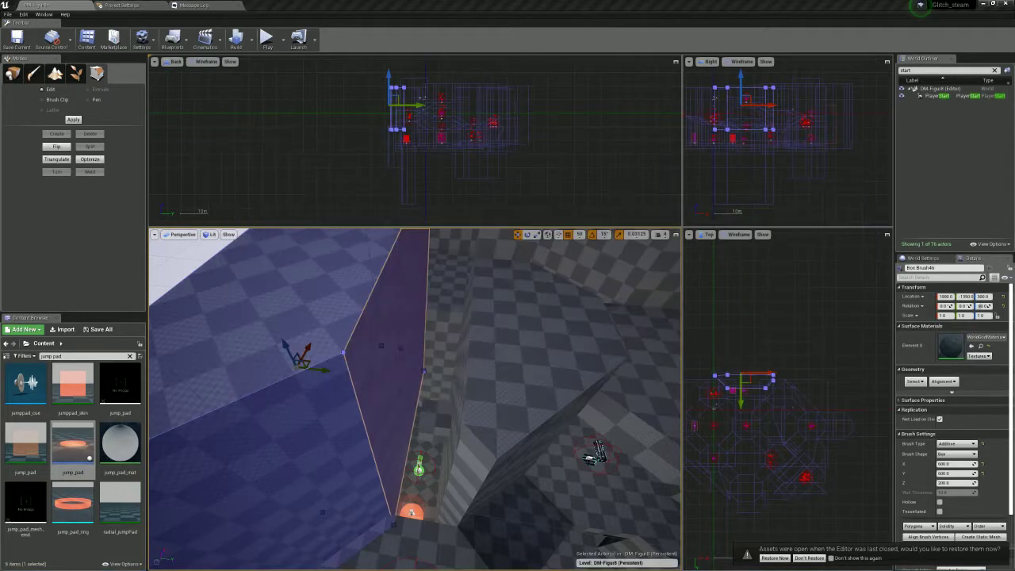
Move the outer wall brush's corner vertex diagonally outward, in line with the wall's back edge
right_click_drag(476, 381, 444, 396)
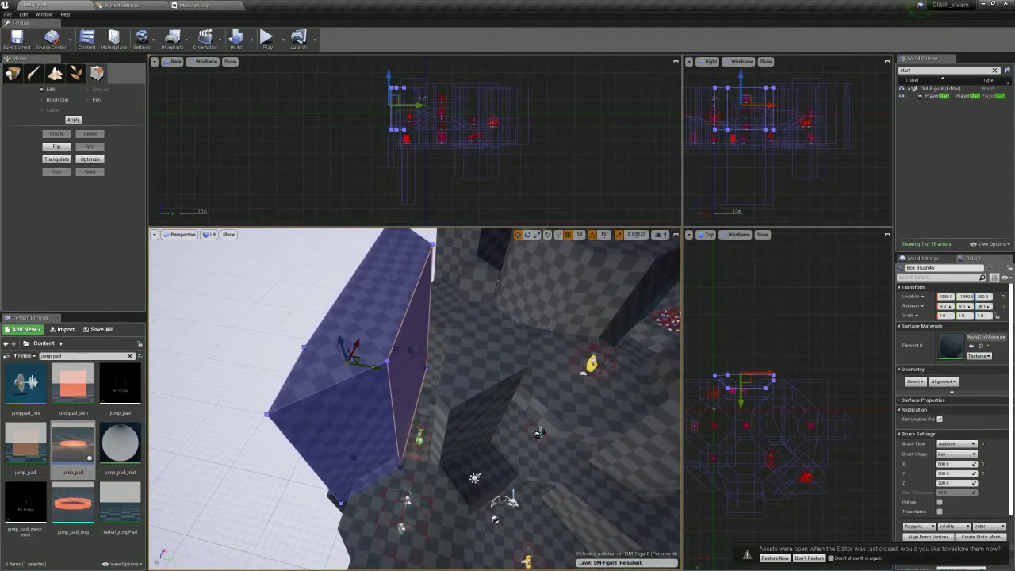
scroll(711, 392, "up", 4)
mouse_move(443, 381)
right_mouse_down()
mouse_move(432, 408)
mouse_move(451, 452)
mouse_move(416, 440)
mouse_move(397, 372)
mouse_move(428, 357)
mouse_move(460, 369)
mouse_move(448, 388)
mouse_move(424, 368)
mouse_move(417, 377)
mouse_move(409, 360)
mouse_move(443, 382)
right_mouse_up()
scroll(769, 356, "up", 3)
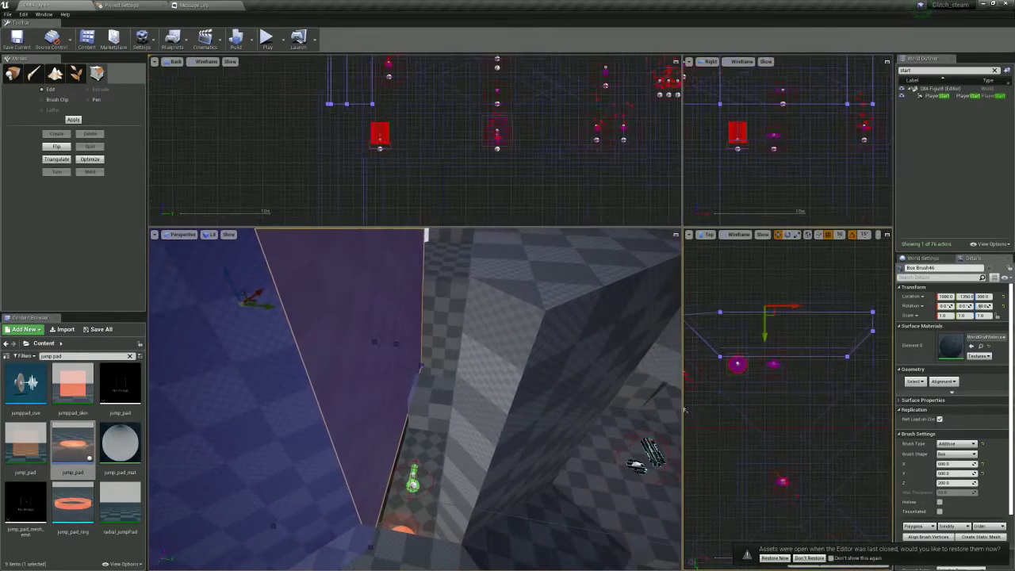
left_click(783, 357)
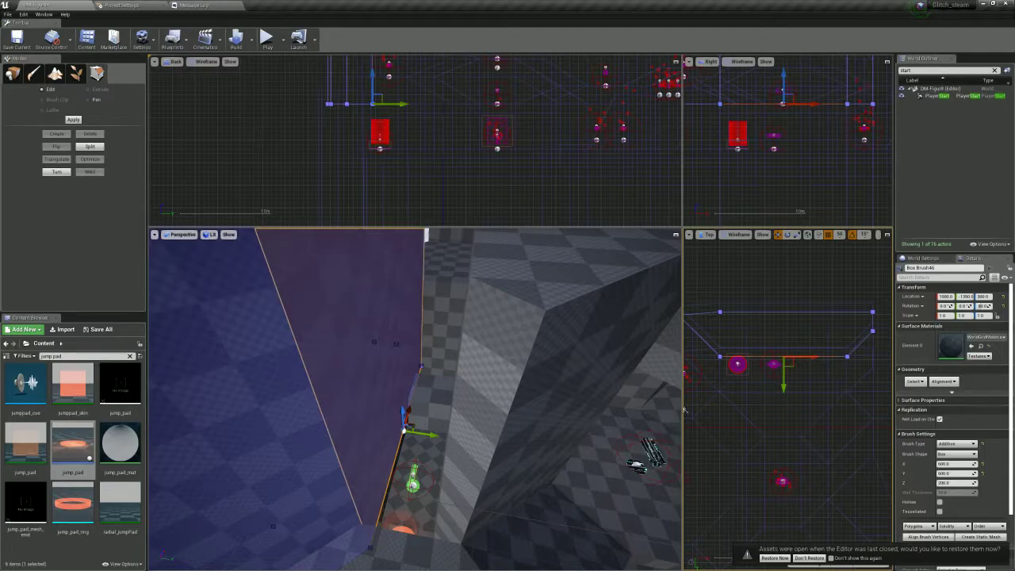
right_click_drag(737, 349, 788, 361)
left_click(729, 327)
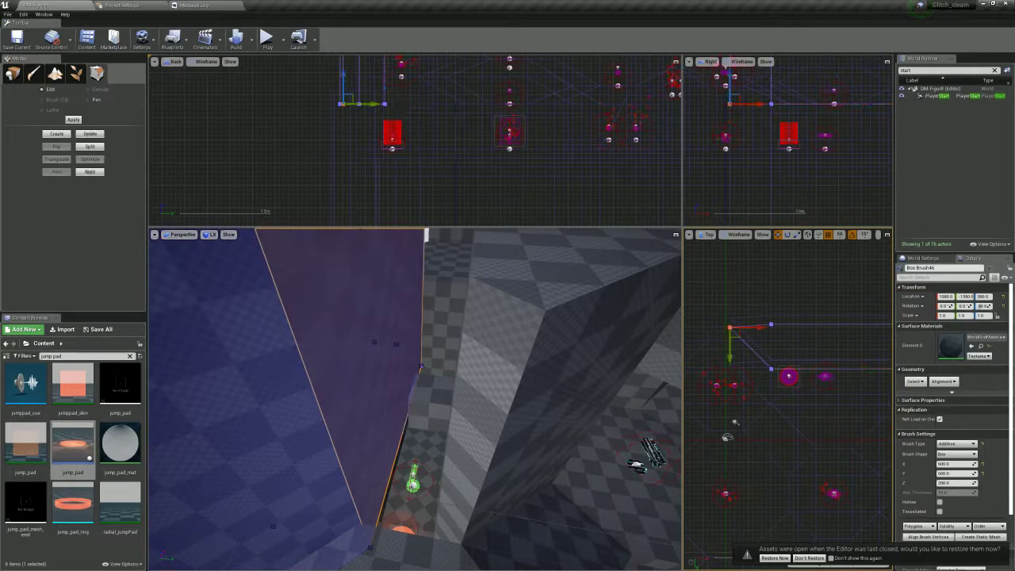
left_click_drag(739, 337, 733, 332)
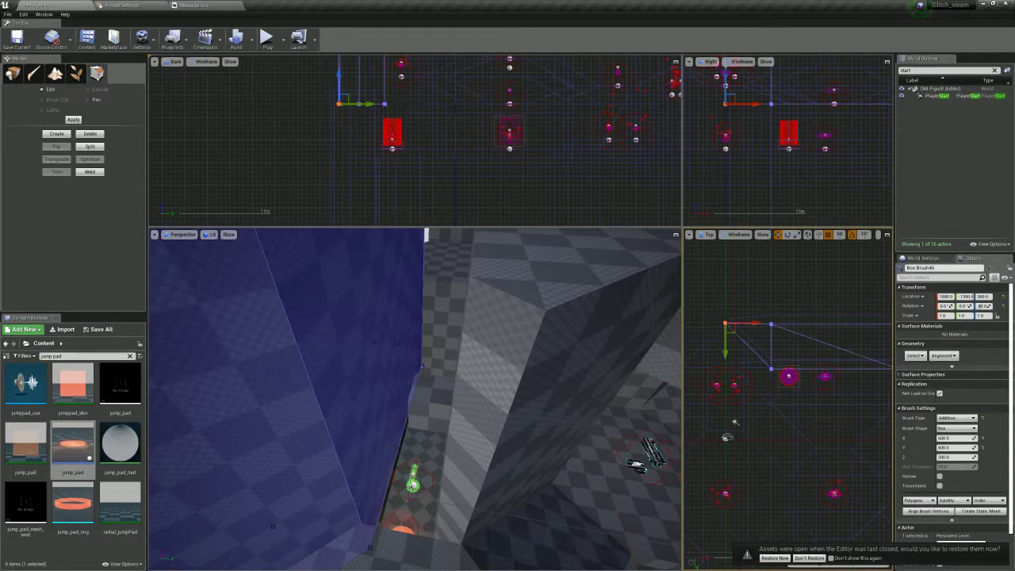
Shift the whole outer wall brush away from the jump pad to Y -1450
scroll(814, 346, "up", 3)
left_click(814, 347)
left_click(814, 335)
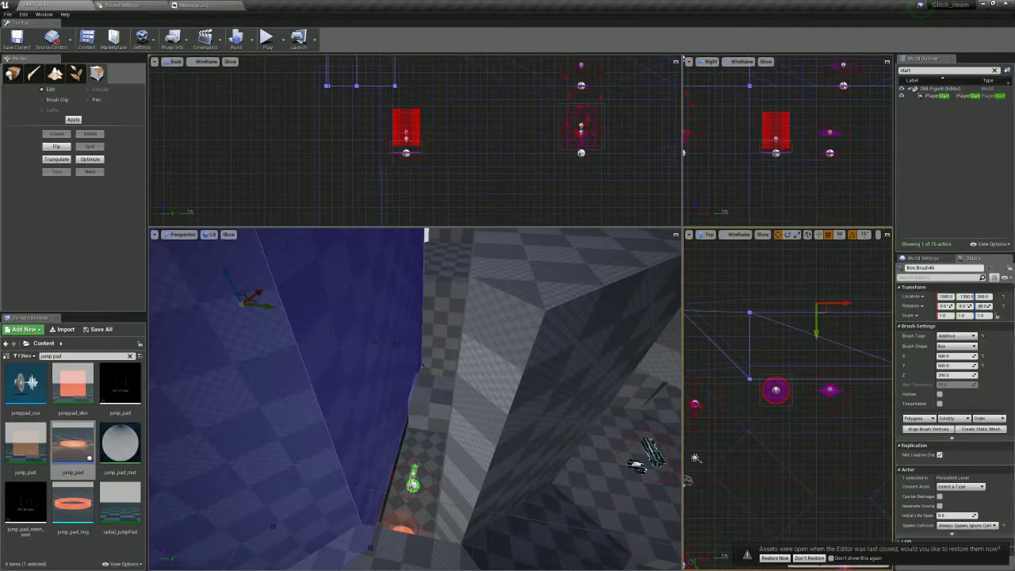
right_click_drag(864, 372, 683, 340)
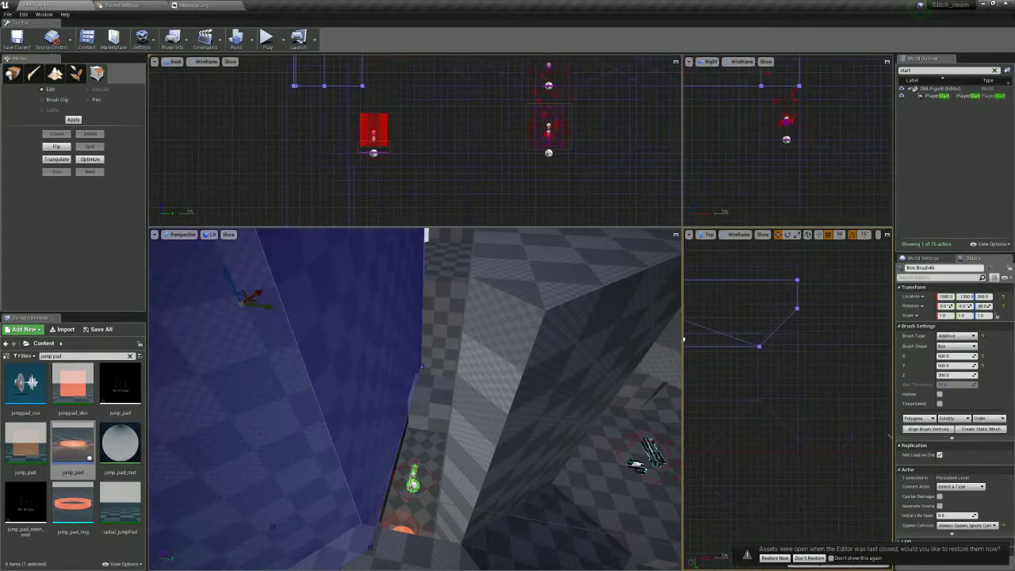
mouse_move(555, 380)
right_mouse_down()
mouse_move(567, 400)
mouse_move(561, 428)
mouse_move(531, 436)
mouse_move(572, 396)
right_mouse_up()
key("w")
key("s")
left_click(808, 388)
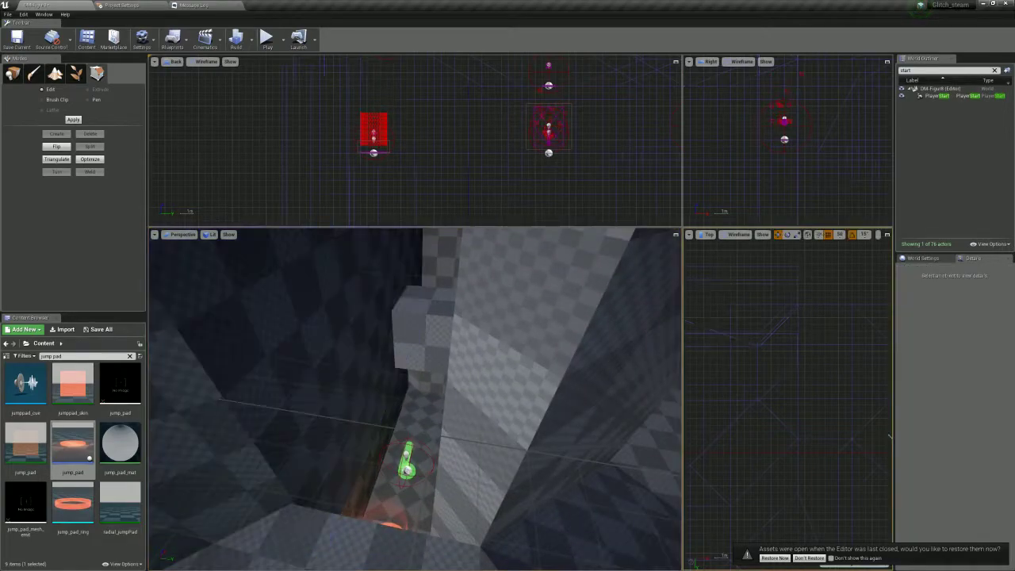
left_click(749, 345)
right_click_drag(697, 385, 856, 415)
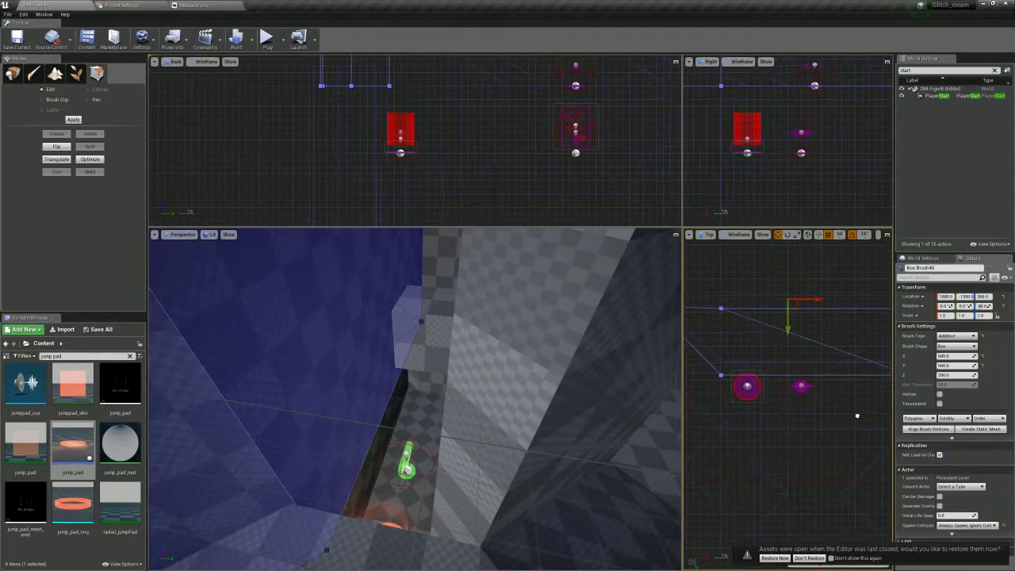
left_click_drag(787, 325, 788, 315)
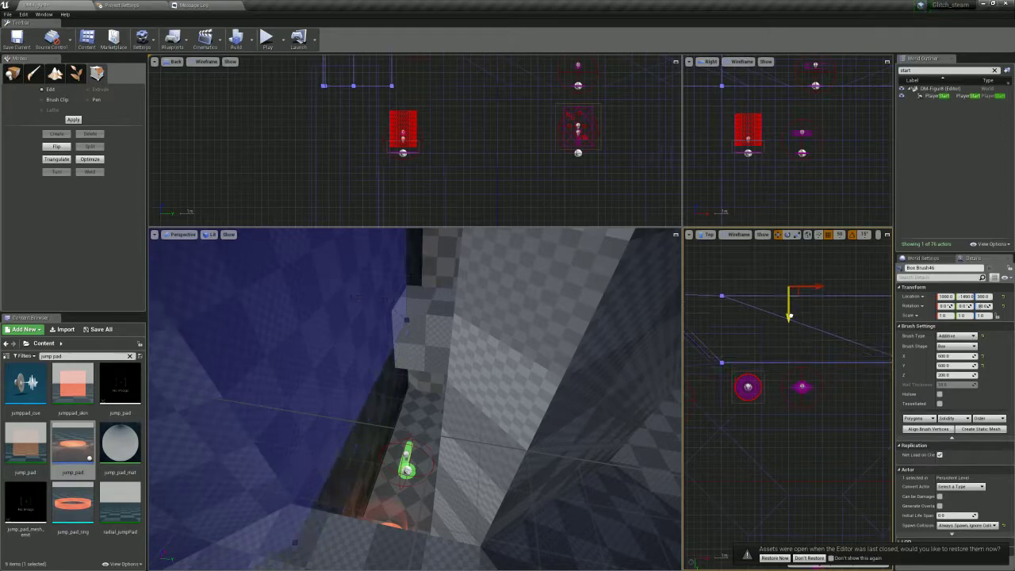
Select the outer wall's inner face and save the DM-Figur8 map
scroll(744, 372, "up", 6)
scroll(787, 396, "up", 4)
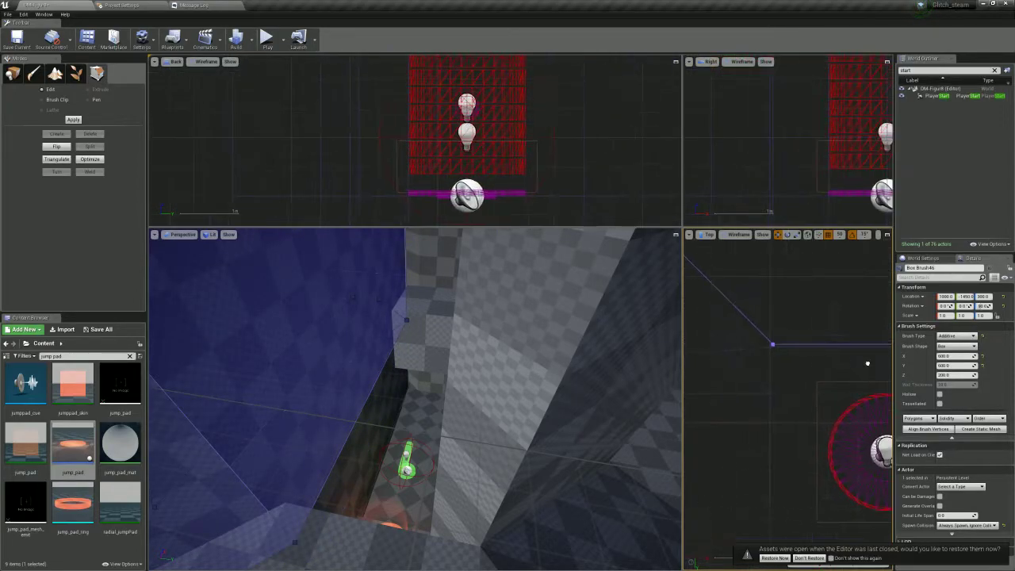
left_click(510, 358)
left_click(348, 341)
key("ctrl+s")
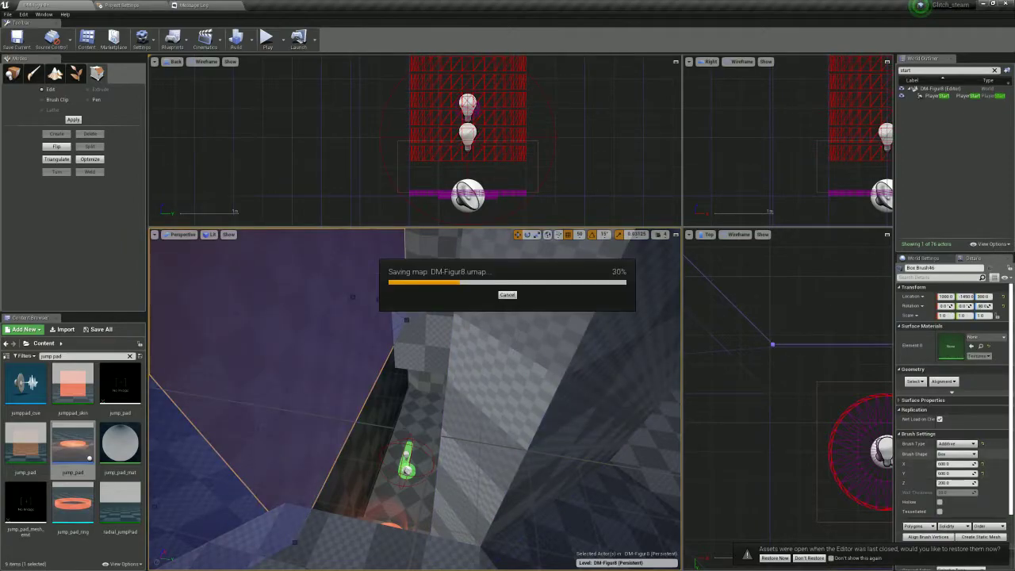
Undo the latest edits to the brushes around the jump pad
key("ctrl+z")
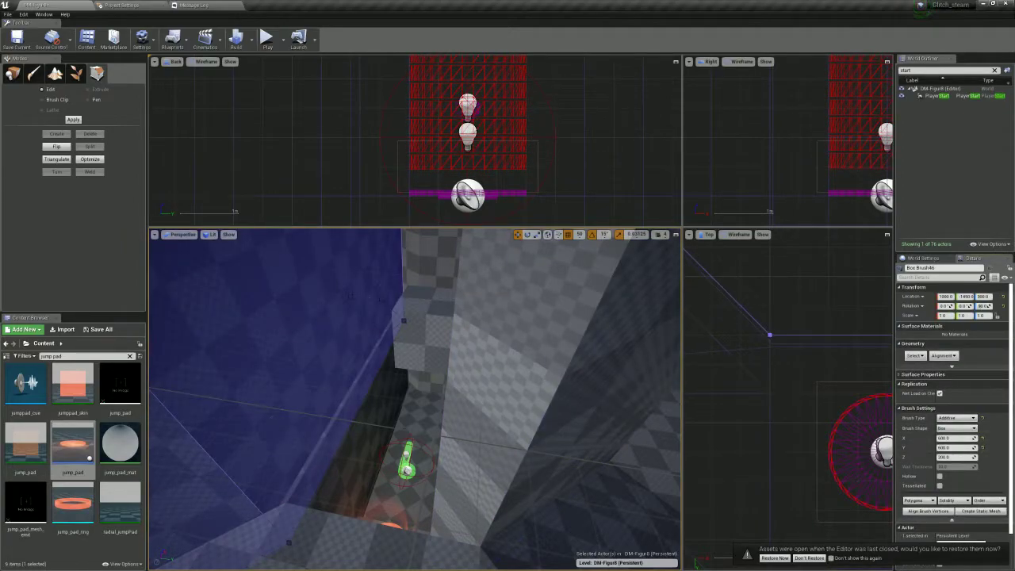
key("ctrl+z")
key("ctrl+z")
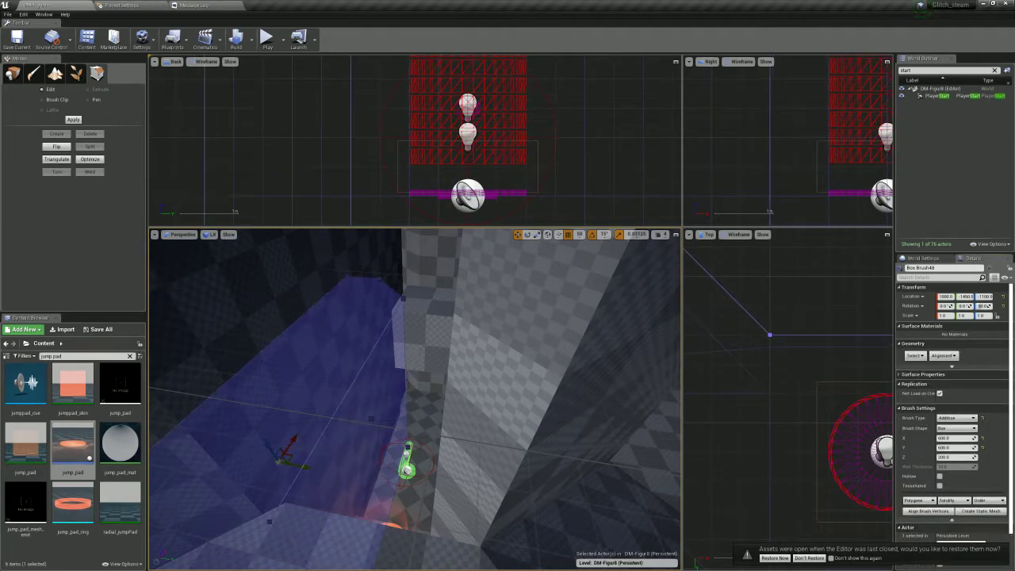
key("ctrl+z")
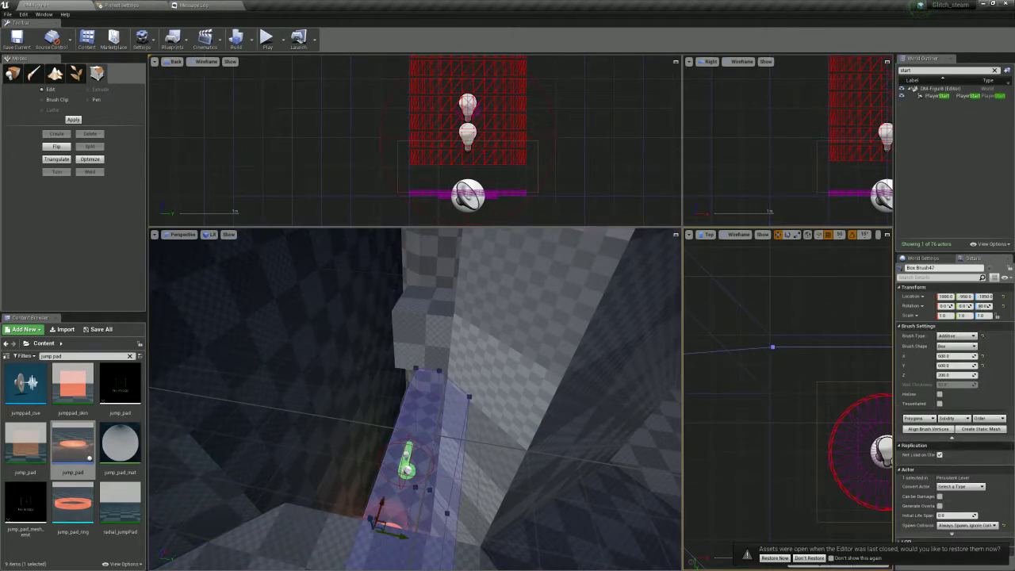
Select the two angled corner vertices of the upper outer wall beside the jump pad and shift them along X
mouse_move(414, 399)
right_mouse_down()
mouse_move(451, 432)
mouse_move(432, 435)
mouse_move(388, 397)
mouse_move(373, 412)
mouse_move(389, 396)
right_mouse_up()
left_click(547, 313)
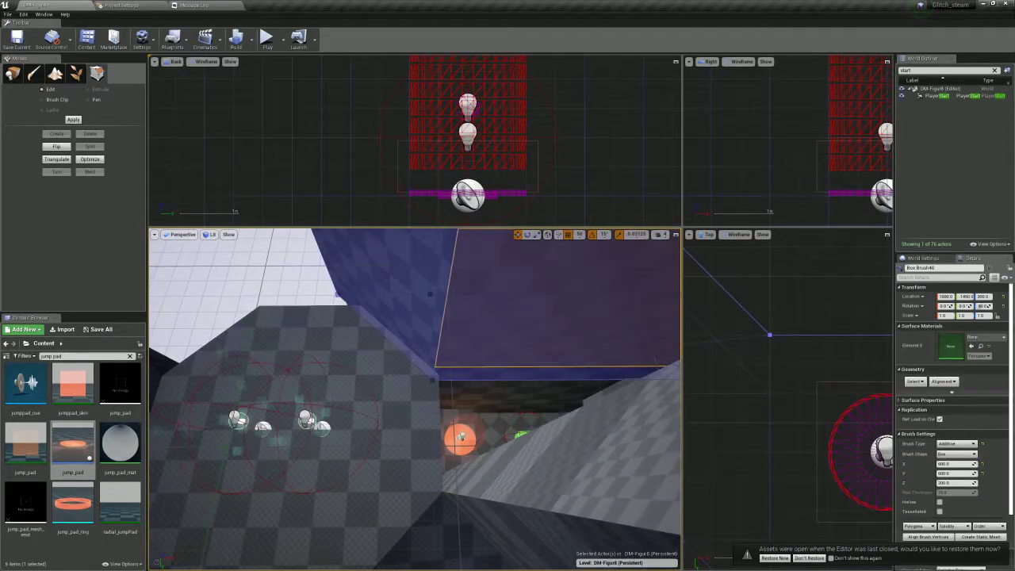
scroll(780, 420, "down", 6)
scroll(775, 415, "down", 5)
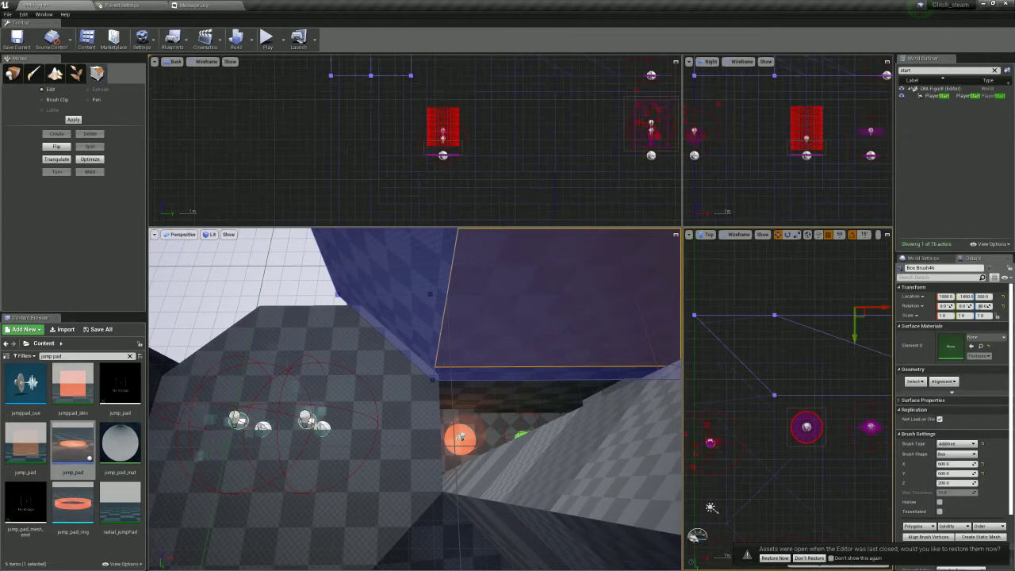
left_click(694, 315)
left_click(773, 395)
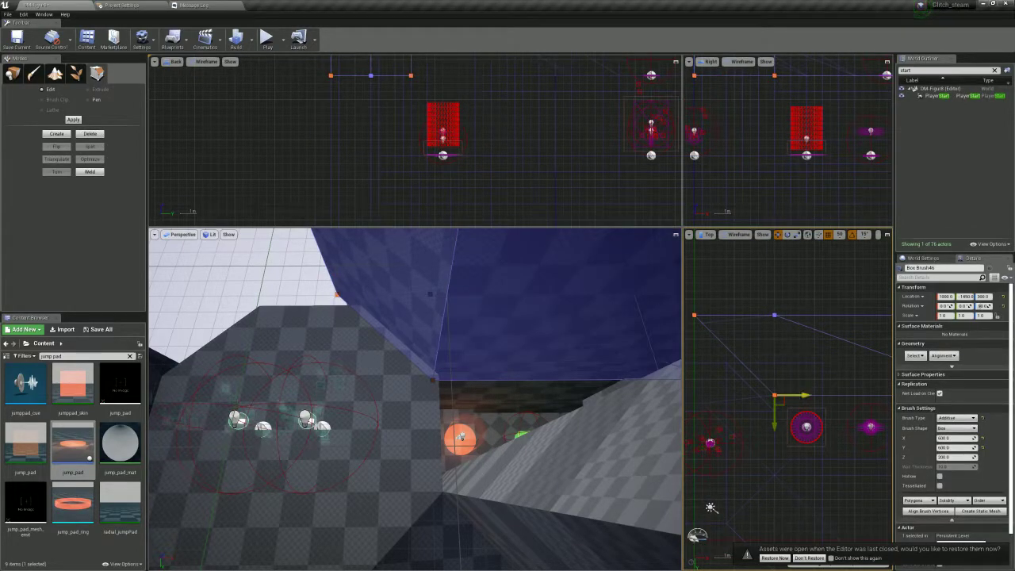
left_click_drag(802, 395, 787, 395)
Move the lower outer wall's corner vertices outward to line up with the upper wall's angled edge
mouse_move(507, 381)
right_mouse_down()
mouse_move(516, 468)
mouse_move(507, 428)
right_mouse_up()
left_click(547, 380)
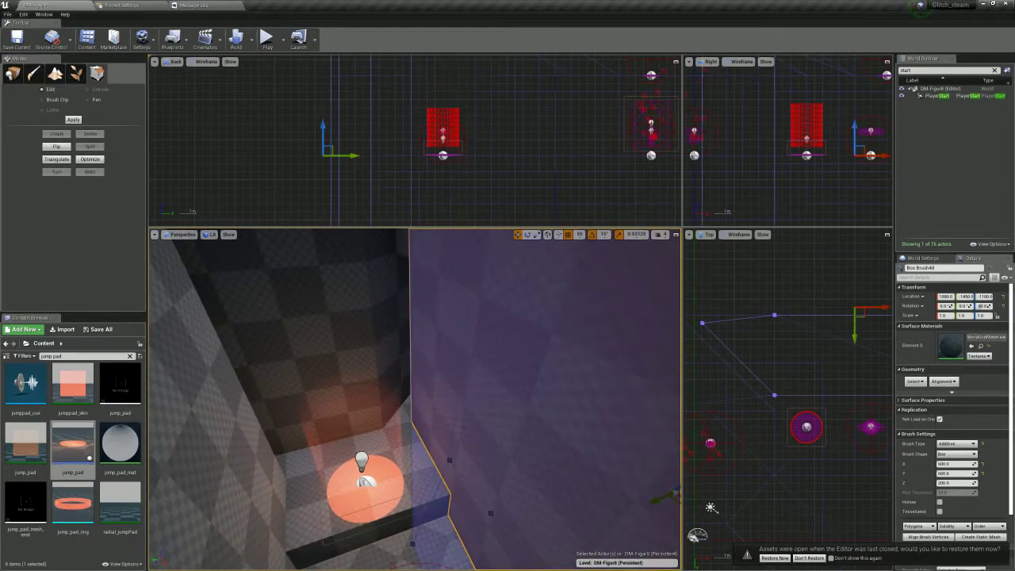
left_click(702, 323)
left_click_drag(701, 323, 694, 315)
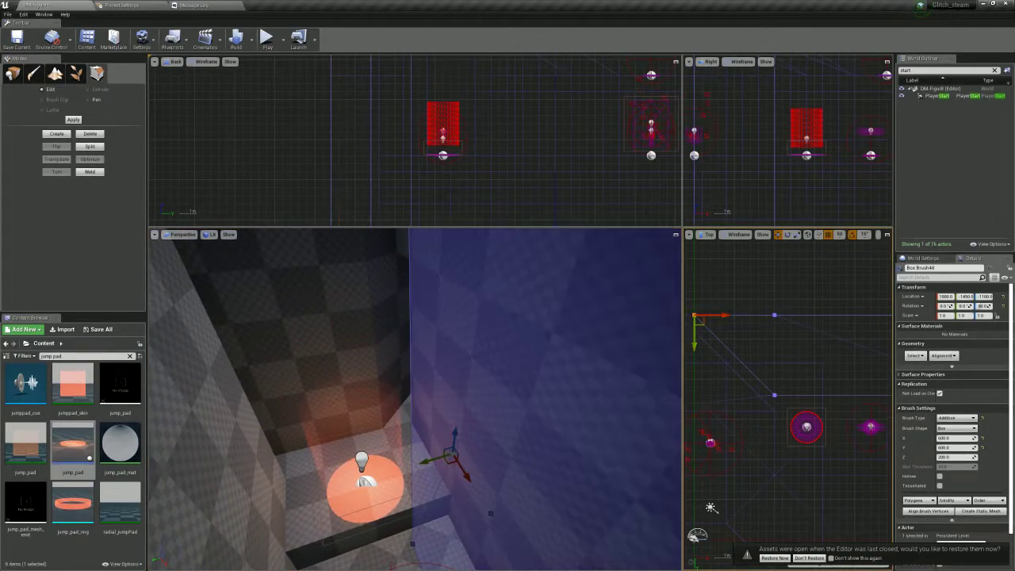
left_click_drag(791, 404, 783, 395, "shift")
Delete the upper and lower outer wall brushes beside the jump pad
mouse_move(546, 380)
right_mouse_down()
mouse_move(539, 404)
mouse_move(527, 396)
mouse_move(527, 424)
mouse_move(500, 424)
right_mouse_up()
left_click(412, 432)
mouse_move(412, 432)
right_mouse_down()
mouse_move(404, 440)
mouse_move(432, 439)
mouse_move(420, 432)
mouse_move(412, 444)
mouse_move(397, 440)
mouse_move(404, 444)
right_mouse_up()
left_click(515, 349)
mouse_move(516, 348)
right_mouse_down()
mouse_move(507, 365)
mouse_move(444, 381)
mouse_move(472, 381)
mouse_move(452, 401)
right_mouse_up()
key("Delete")
left_click(475, 372)
key("Delete")
Duplicate the octagonal brush near the jump pad and place the copy outside the level at 600, -1300, -900
left_click(414, 317)
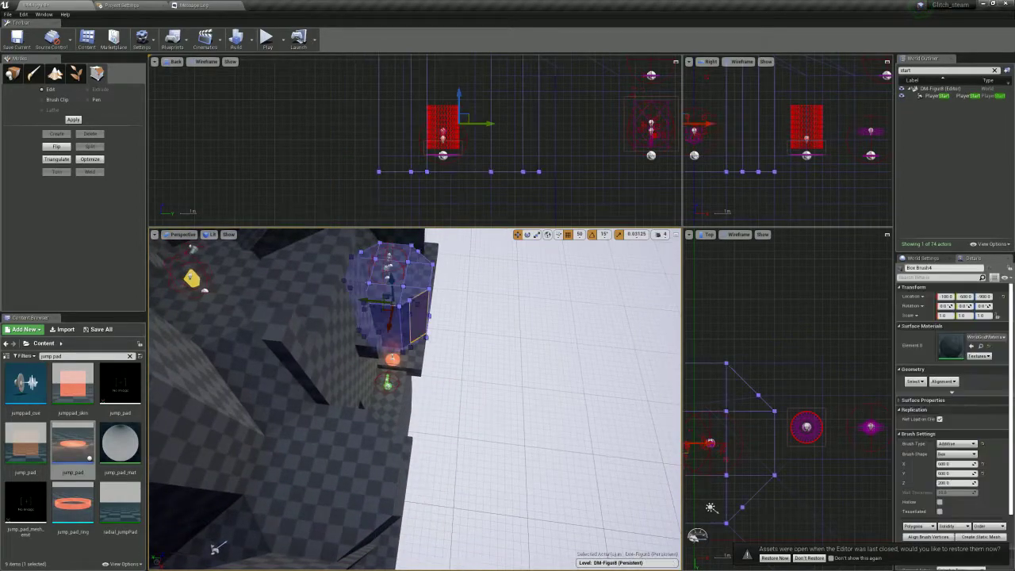
key("f")
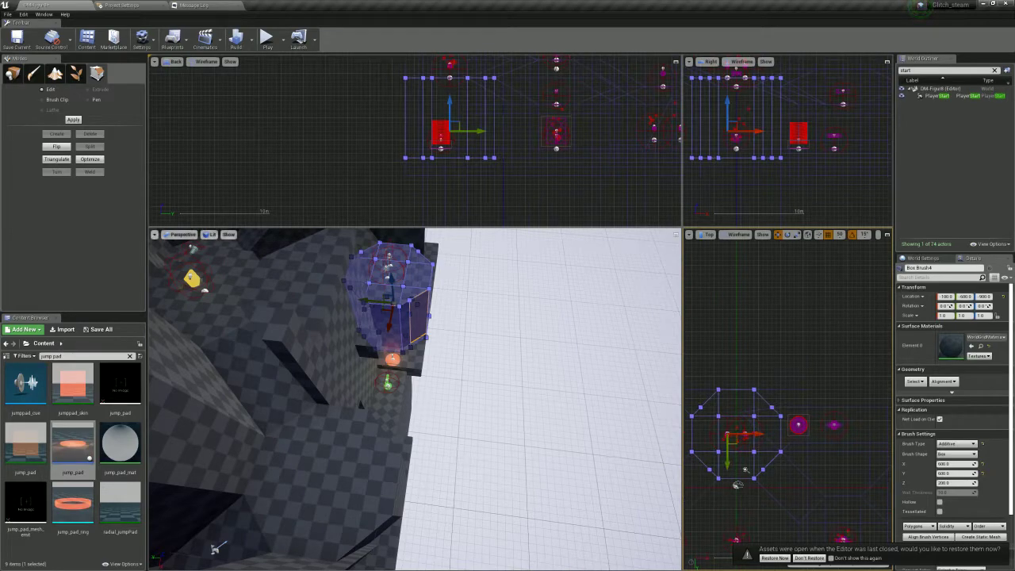
scroll(745, 469, "up", 2)
mouse_move(724, 426)
left_mouse_down("alt")
mouse_move(826, 340)
mouse_move(817, 333)
left_mouse_up("alt")
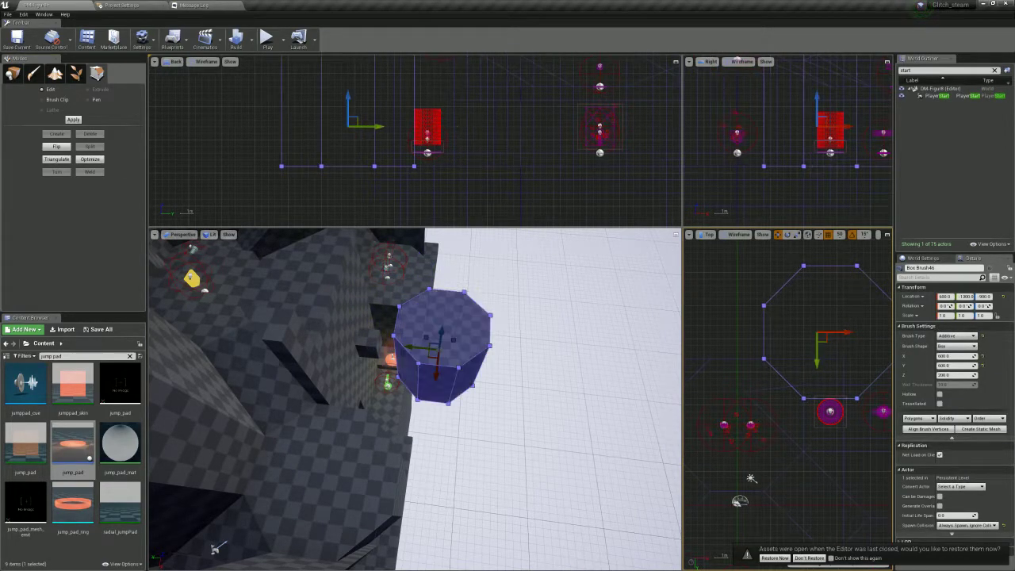
Select the copied octagon's vertices on the +X side and move them diagonally outward to stretch it into an angled wall
key("f")
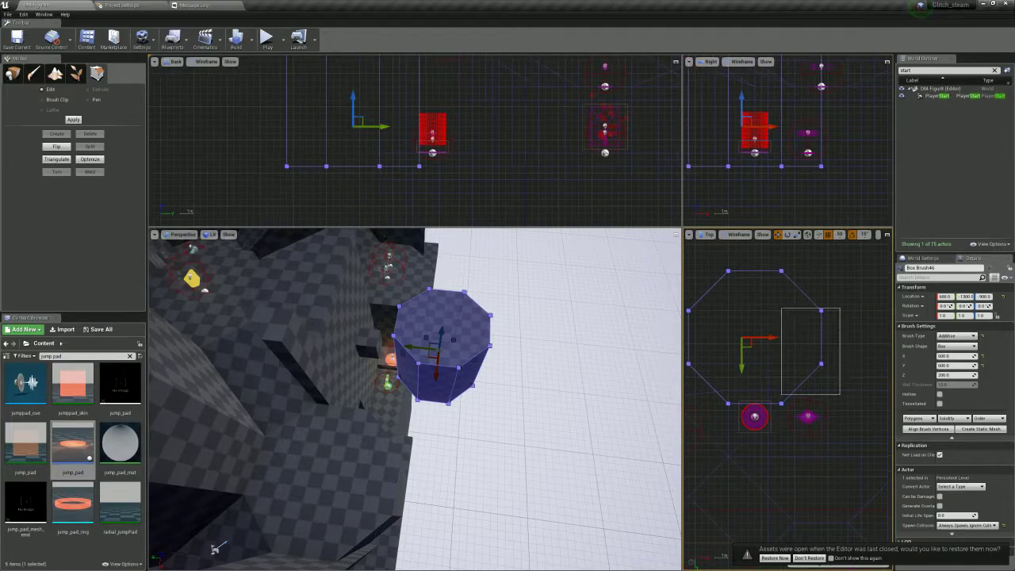
left_click_drag(781, 394, 770, 414)
left_click_drag(792, 378, 748, 430)
left_click_drag(878, 266, 754, 430)
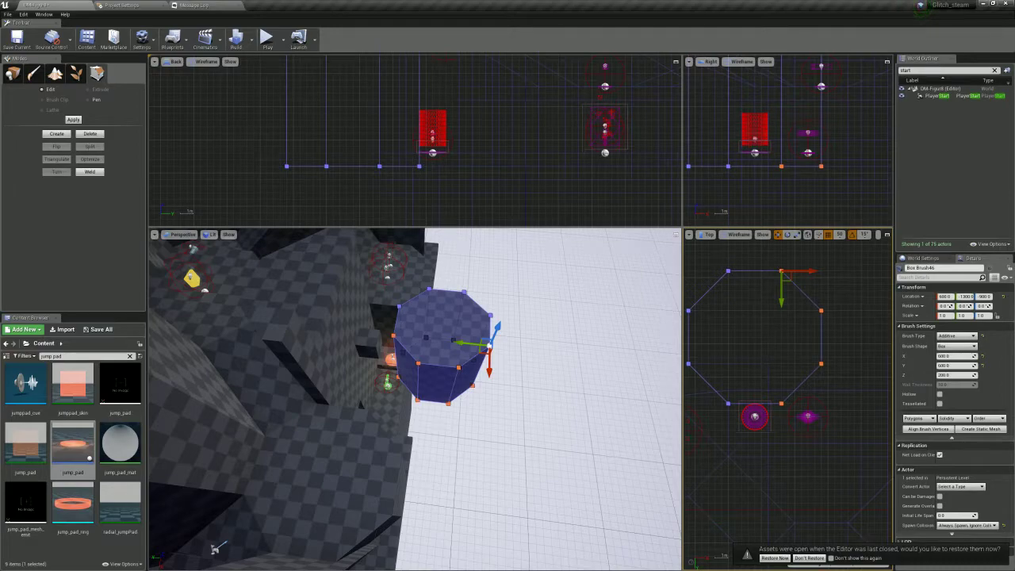
left_click_drag(838, 259, 753, 450)
left_click_drag(783, 274, 769, 244)
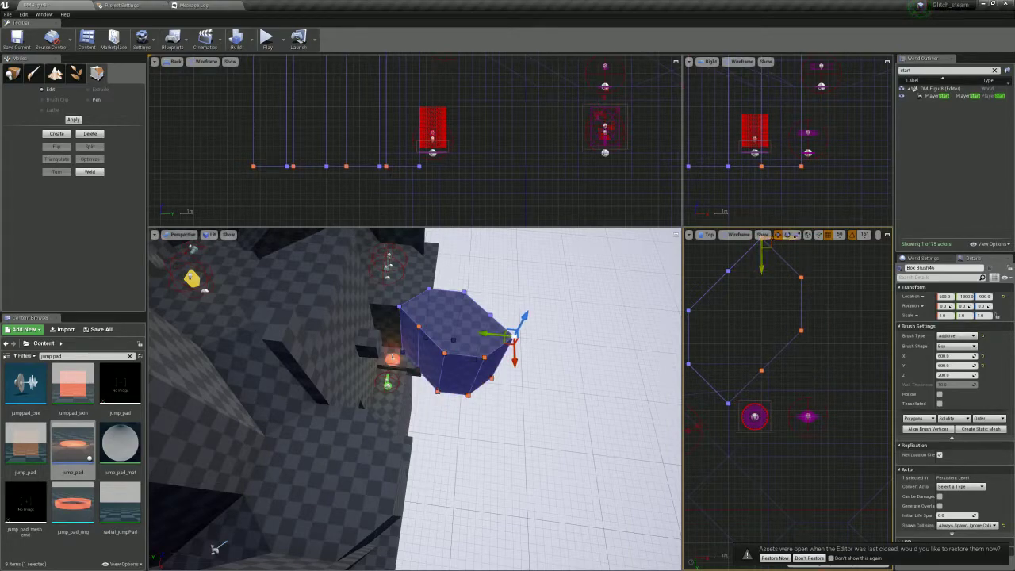
left_click(325, 473)
Duplicate the angled outer wall brush beside the jump pad and place the copy at 1450, -1550, -900
left_click(462, 324)
mouse_move(769, 338)
left_mouse_down("alt")
mouse_move(881, 338)
mouse_move(855, 326)
left_mouse_up("alt")
scroll(852, 331, "down", 1)
mouse_move(772, 383)
right_mouse_down()
mouse_move(698, 340)
mouse_move(676, 389)
right_mouse_up()
scroll(801, 374, "down", 2)
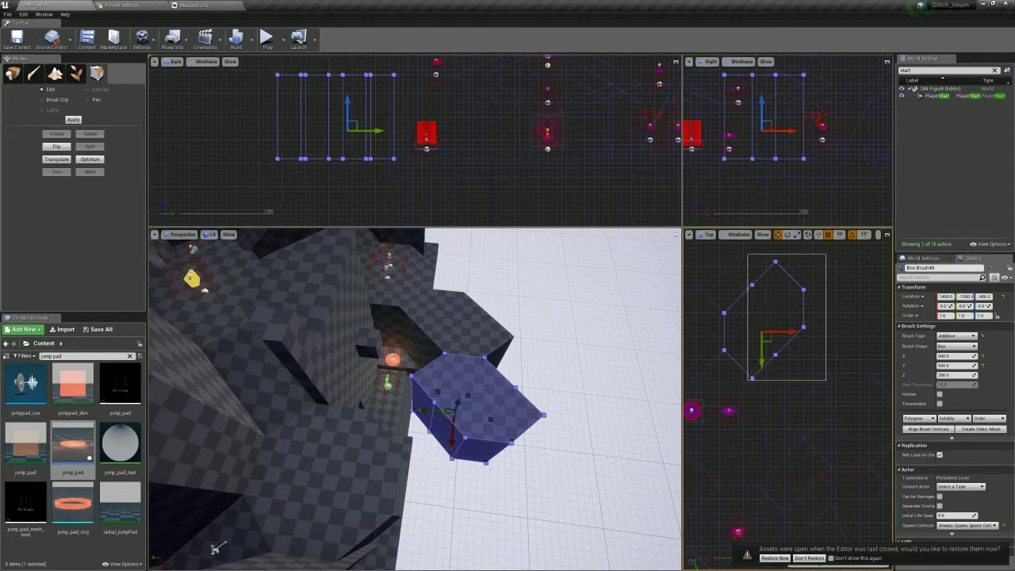
Move the +X side vertices of the copied wall brush in +Y to mirror its angled shape
left_click_drag(825, 379, 765, 254)
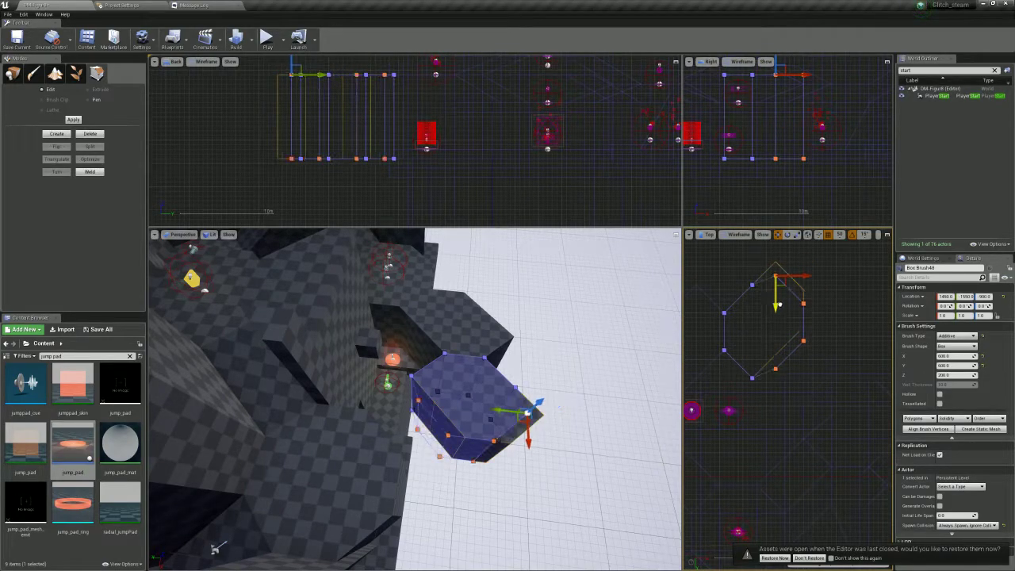
left_click_drag(780, 289, 781, 335)
mouse_move(583, 356)
right_mouse_down()
mouse_move(639, 341)
mouse_move(649, 364)
right_mouse_up()
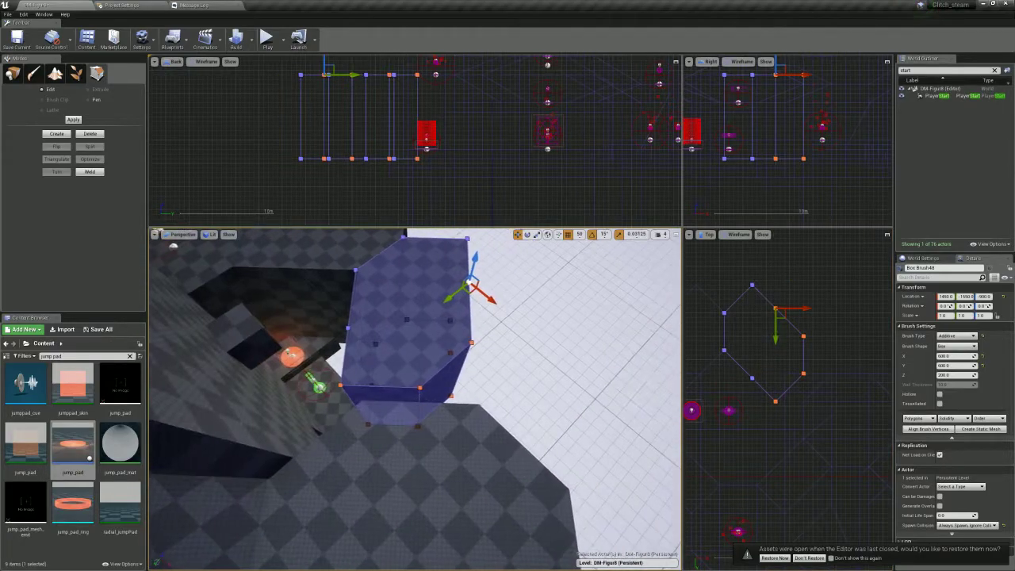
Move the copied wall brush along +X to 1750, -1550, -900, away from the neighbouring wall
left_click(373, 464)
left_click(403, 349)
left_click_drag(776, 334, 805, 334)
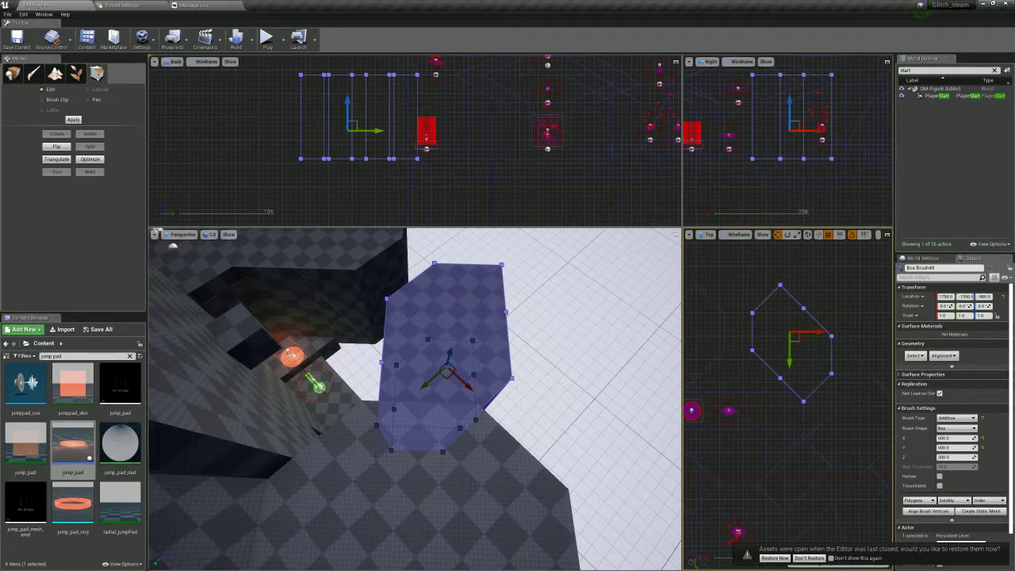
mouse_move(394, 417)
right_mouse_down()
mouse_move(384, 400)
mouse_move(357, 400)
mouse_move(333, 428)
right_mouse_up()
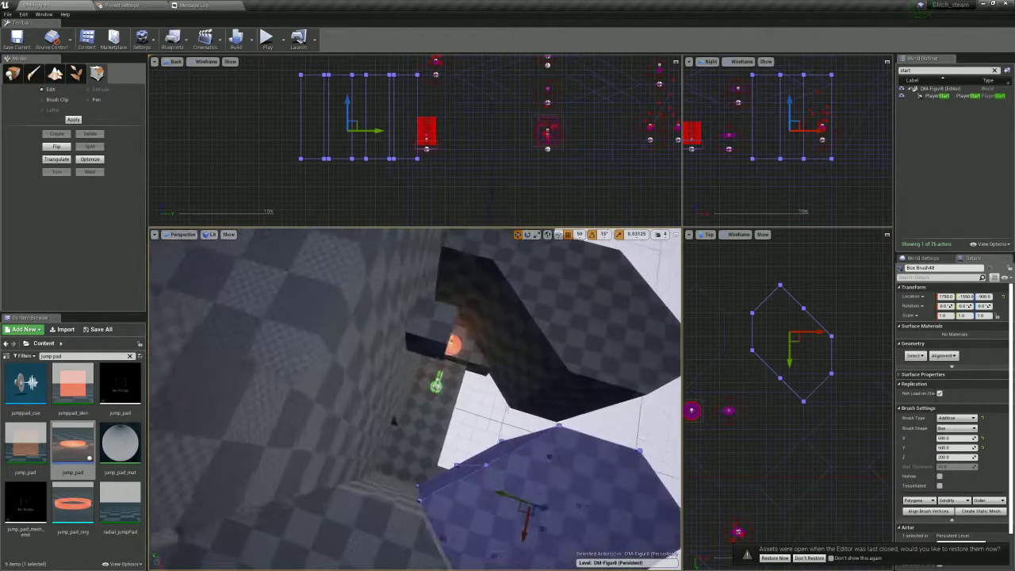
Duplicate the brush beside the narrow jump pad floor and move the copy outward toward the level's edge
left_click(394, 417)
mouse_move(428, 392)
left_mouse_down("alt+shift")
mouse_move(492, 444)
mouse_move(491, 396)
left_mouse_up("alt+shift")
left_click_drag(465, 517, 478, 281)
mouse_move(477, 281)
right_mouse_down()
mouse_move(452, 381)
mouse_move(464, 396)
mouse_move(434, 363)
right_mouse_up()
Select both angled outer wall brushes and raise their top vertices to extend the walls well above the upper floor
left_click(403, 355)
left_click(385, 455, "ctrl")
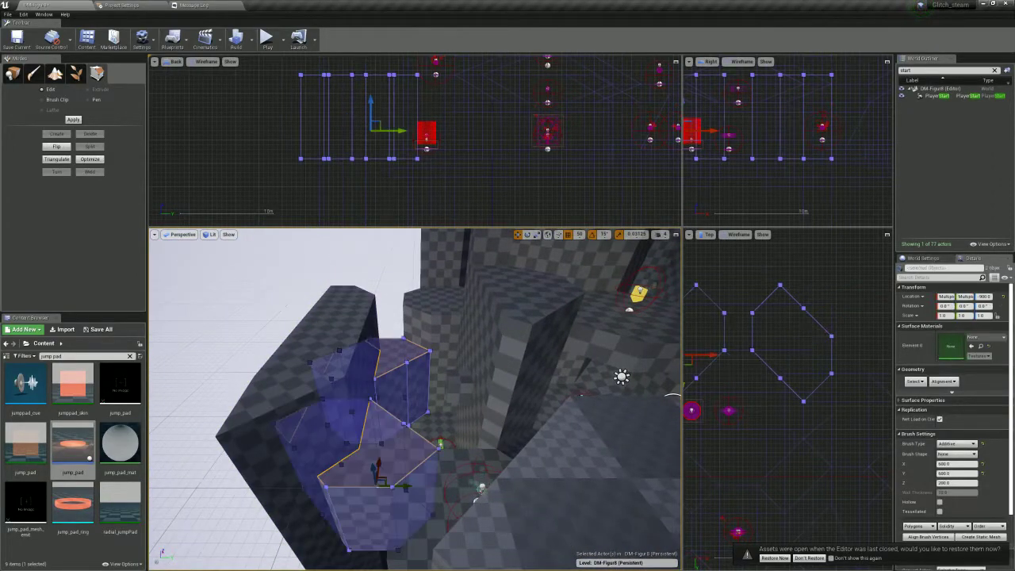
left_click_drag(444, 100, 267, 42)
right_click_drag(421, 341, 421, 305)
mouse_move(445, 172)
right_mouse_down()
mouse_move(458, 127)
mouse_move(390, 202)
mouse_move(394, 272)
right_mouse_up()
left_click_drag(324, 120, 324, 42)
right_click_drag(341, 313, 357, 328)
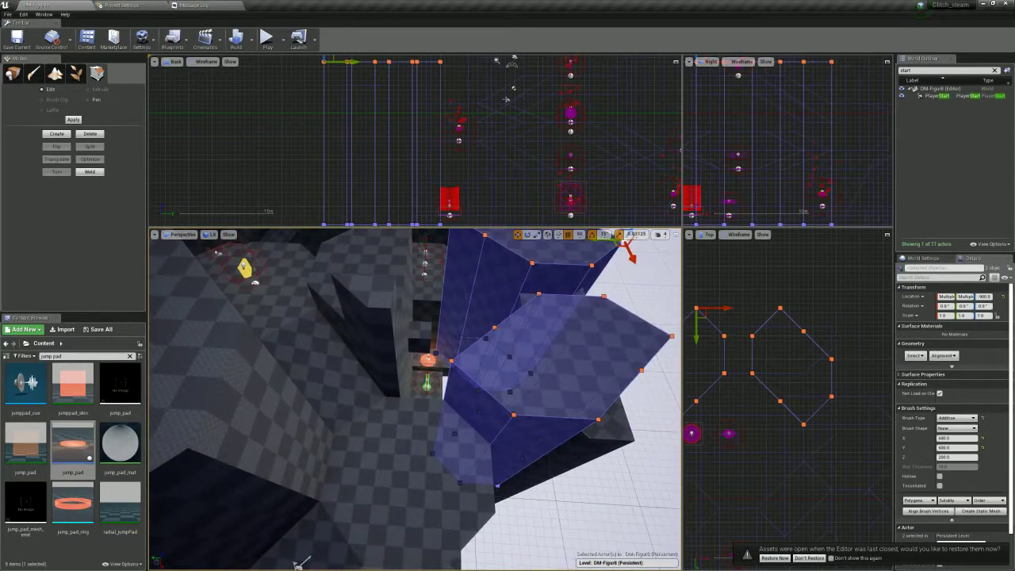
Move the angled outer wall brush on the +X side of the jump pad area farther outward
left_click(383, 342)
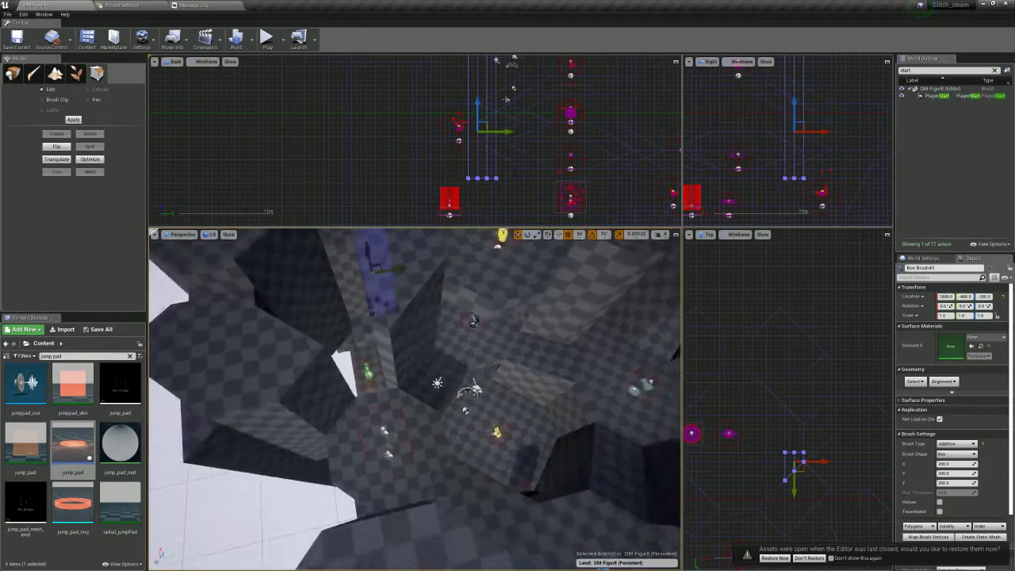
left_click(412, 416)
right_click_drag(412, 416, 456, 384)
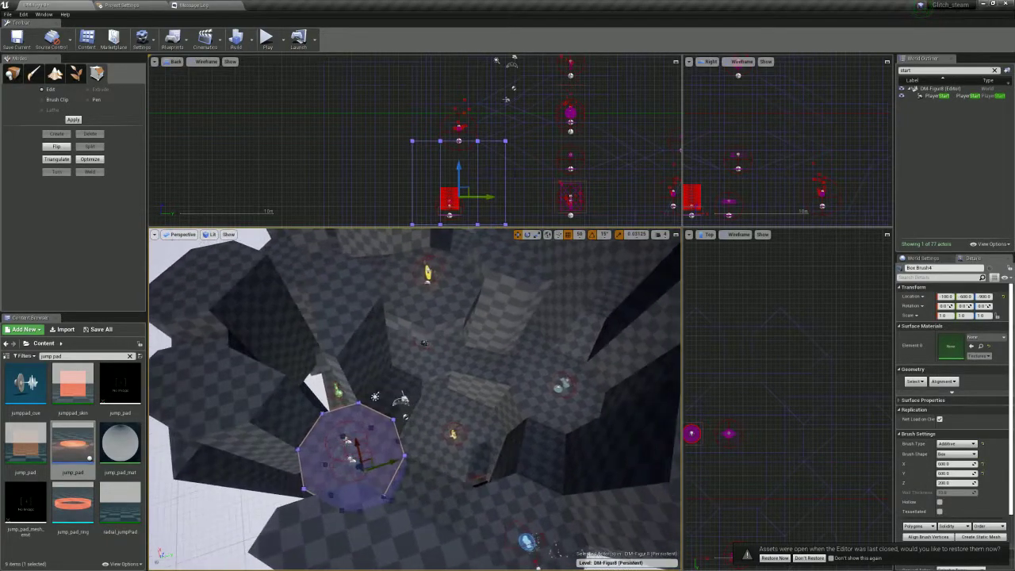
left_click(457, 361)
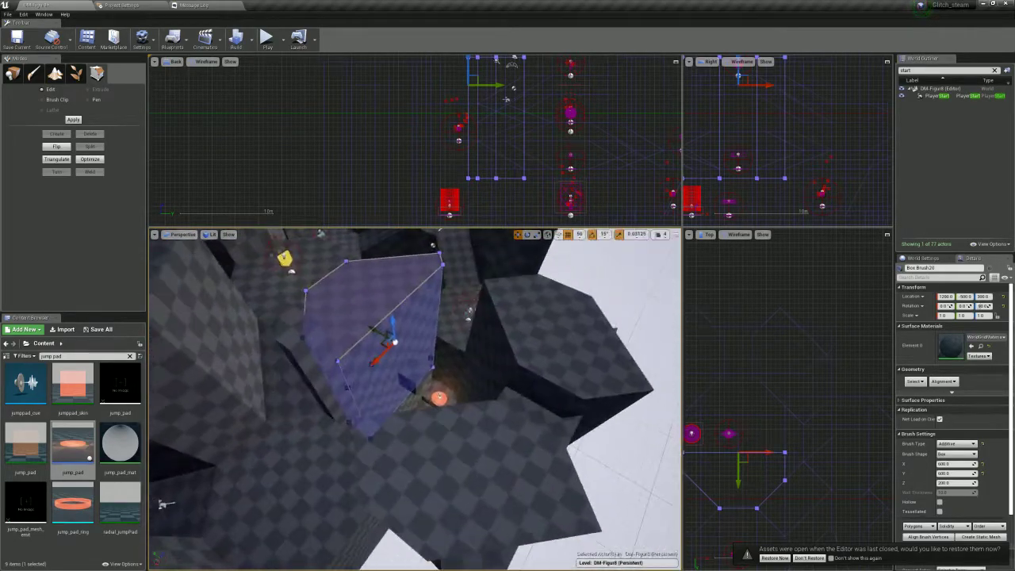
scroll(414, 399, "up", 3)
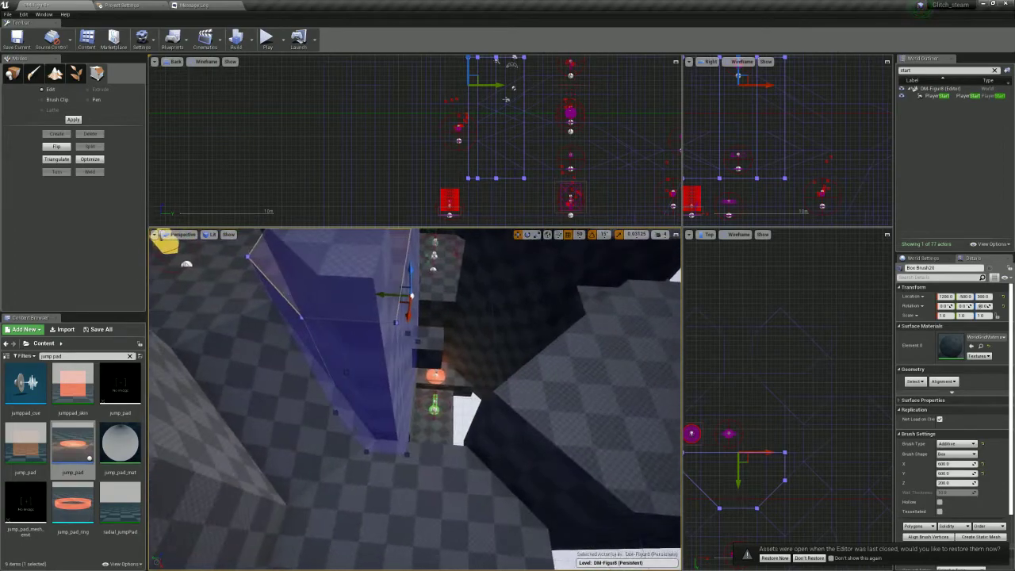
left_click(559, 363)
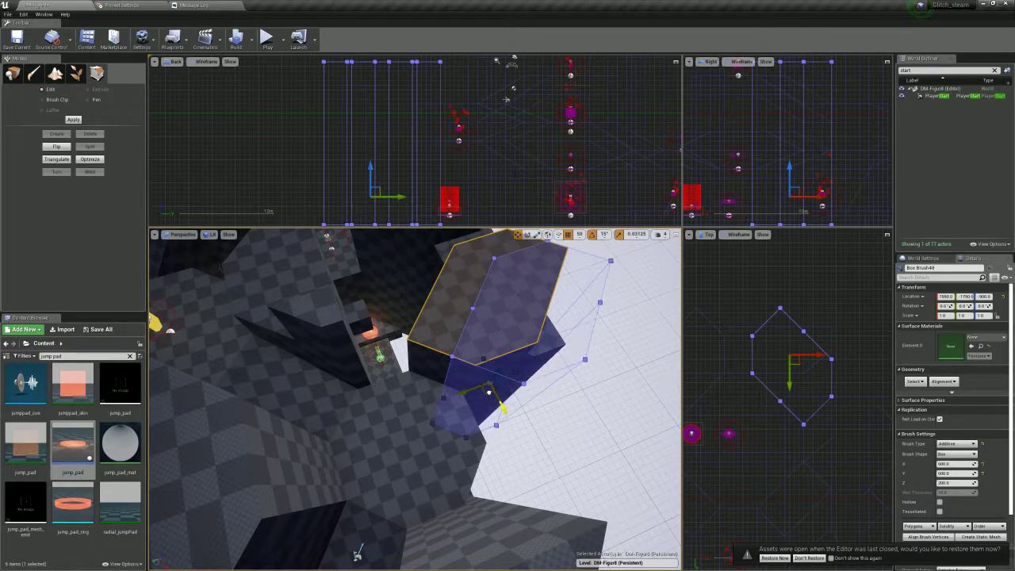
left_click_drag(502, 409, 503, 410)
right_click_drag(504, 410, 495, 454)
Shift the other angled outer wall brush, at 600, -1300, -900, outward in -Y
left_click(400, 247)
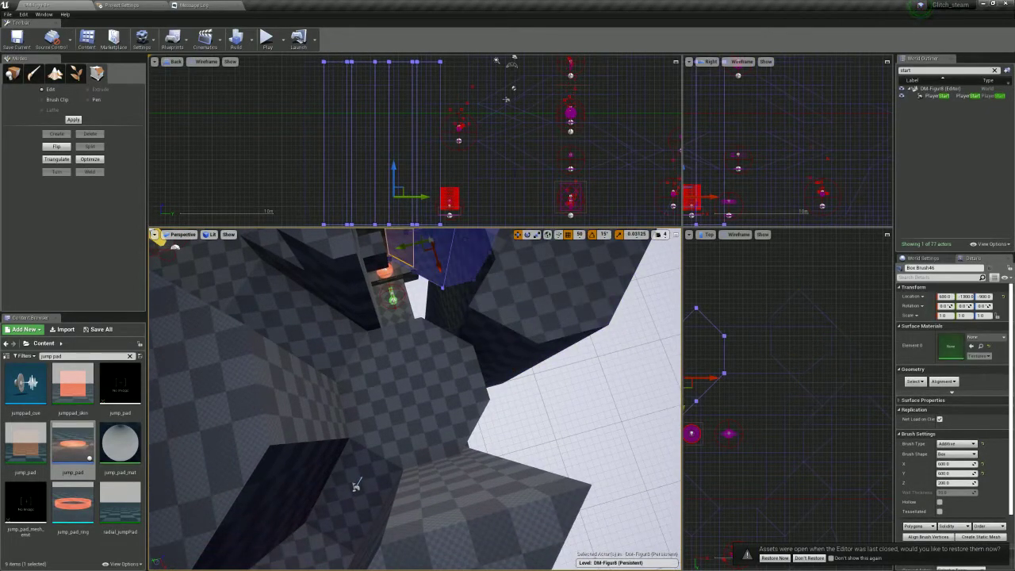
right_click_drag(693, 390, 762, 403)
left_click_drag(752, 420, 751, 401)
right_click_drag(555, 397, 557, 341)
right_click_drag(475, 349, 574, 349)
left_click_drag(489, 333, 462, 326)
mouse_move(462, 325)
right_mouse_down()
mouse_move(424, 317)
mouse_move(555, 349)
right_mouse_up()
Widen the floor brush under the railgun pickup by moving its outer-edge vertices in -Y toward the new walls
left_click(476, 353)
scroll(733, 413, "down", 4)
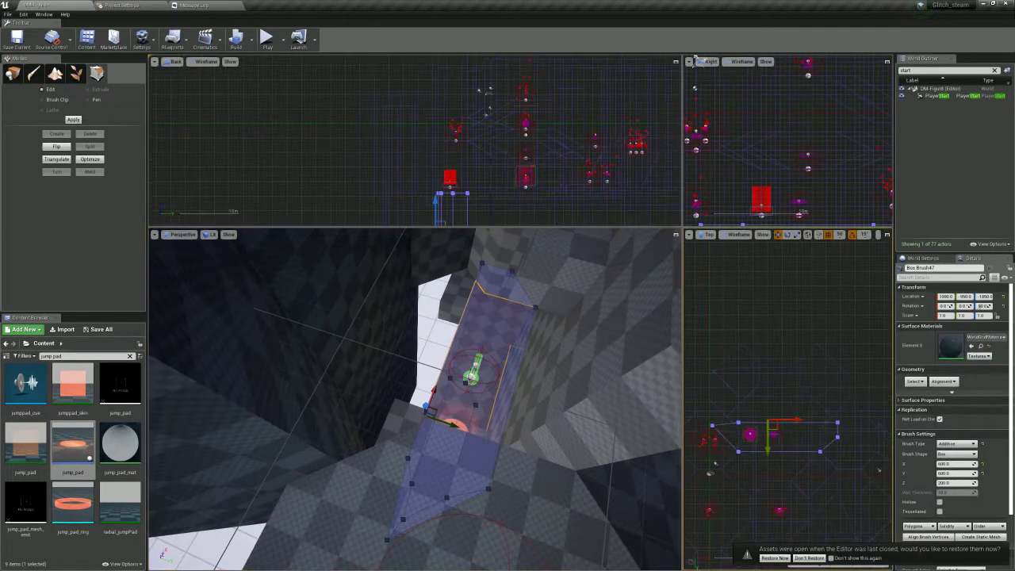
scroll(878, 115, "down", 2)
scroll(727, 443, "up", 3)
left_click_drag(724, 430, 704, 415)
scroll(748, 428, "down", 5)
left_click_drag(865, 404, 858, 406)
left_click_drag(703, 424, 703, 425)
left_click_drag(838, 450, 837, 400)
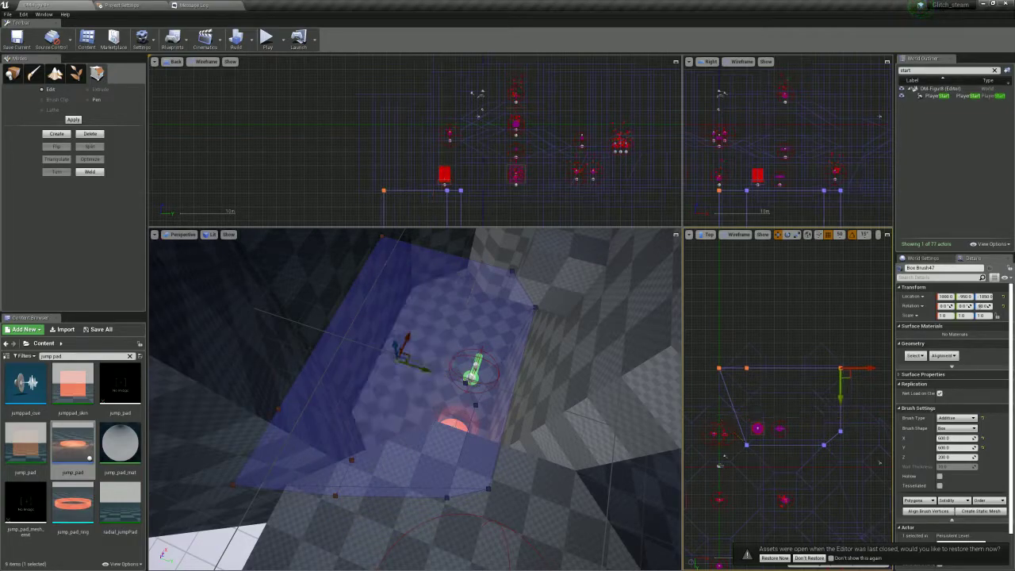
Move the widened floor brush's inner corner vertex in -X to square off that corner
left_click(745, 444)
left_click_drag(775, 446, 747, 445)
mouse_move(476, 396)
right_mouse_down()
mouse_move(547, 365)
mouse_move(507, 333)
mouse_move(380, 357)
mouse_move(349, 381)
mouse_move(269, 380)
right_mouse_up()
Stretch the octagonal floor brush by moving its -Y half vertices farther in -Y
left_click(333, 408)
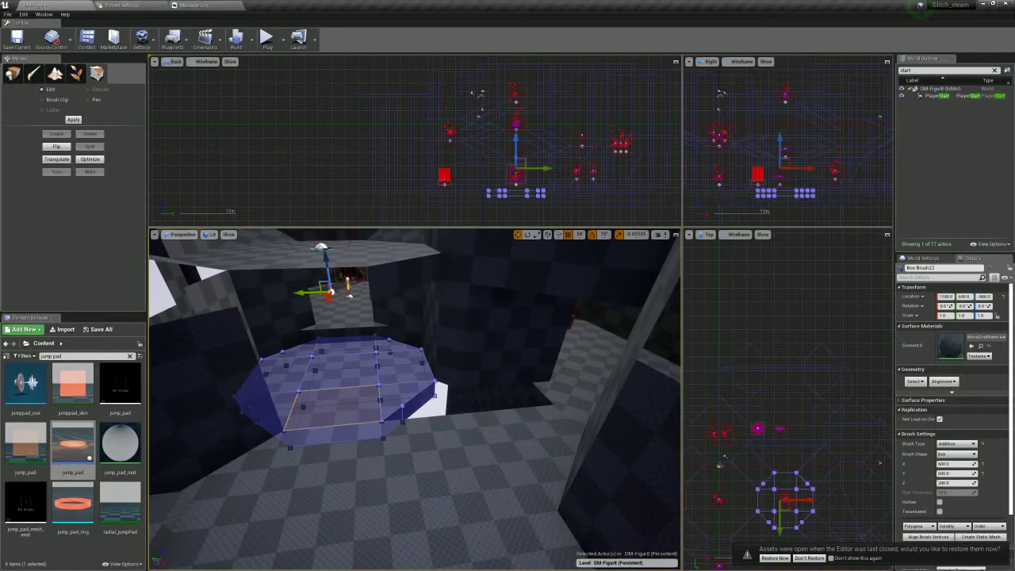
left_click_drag(854, 460, 736, 497)
left_click_drag(795, 512, 795, 468)
mouse_move(491, 357)
right_mouse_down()
mouse_move(381, 341)
mouse_move(420, 353)
right_mouse_up()
left_click(466, 298)
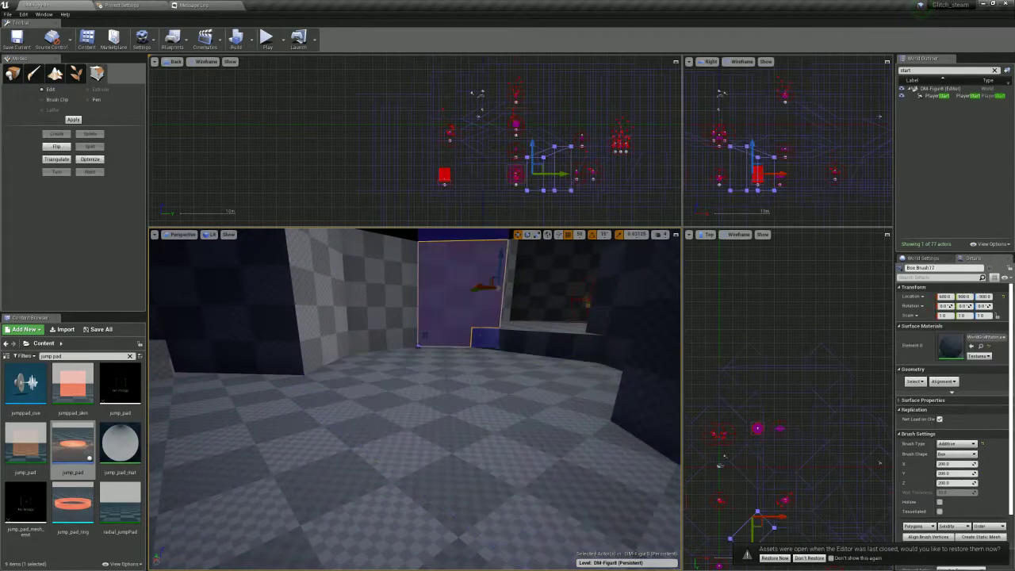
right_click_drag(466, 298, 408, 420)
Move the railgun weapon pickup away from the jump pad to the far side of the widened floor
left_click(441, 378)
key("e")
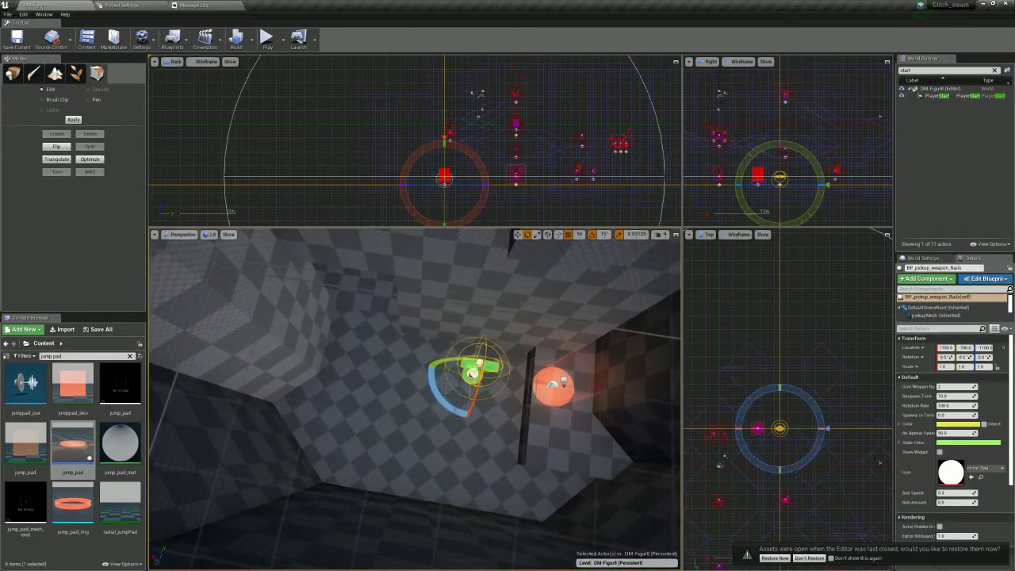
key("w")
left_click_drag(474, 367, 363, 404)
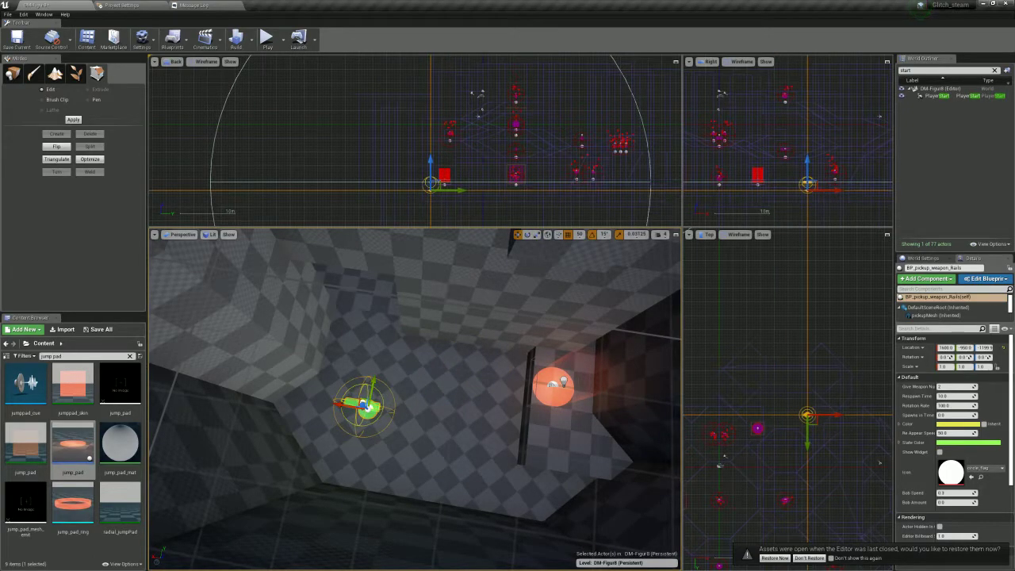
right_click_drag(365, 406, 395, 421)
Extend the floor brush beneath the jump pad outward by moving its -Y edge vertices in -Y
left_click(566, 368)
scroll(736, 433, "down", 6)
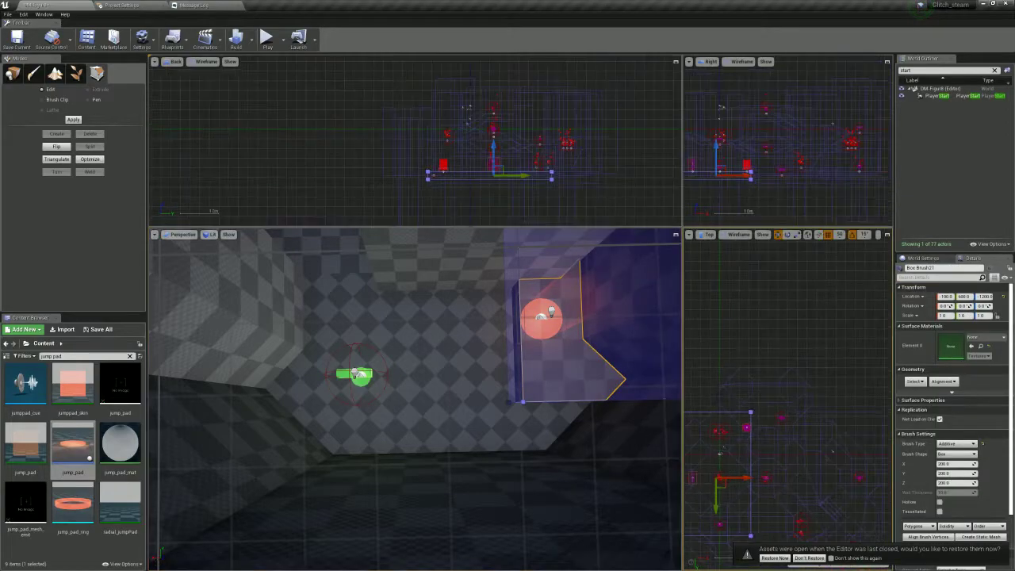
left_click_drag(802, 441, 803, 440)
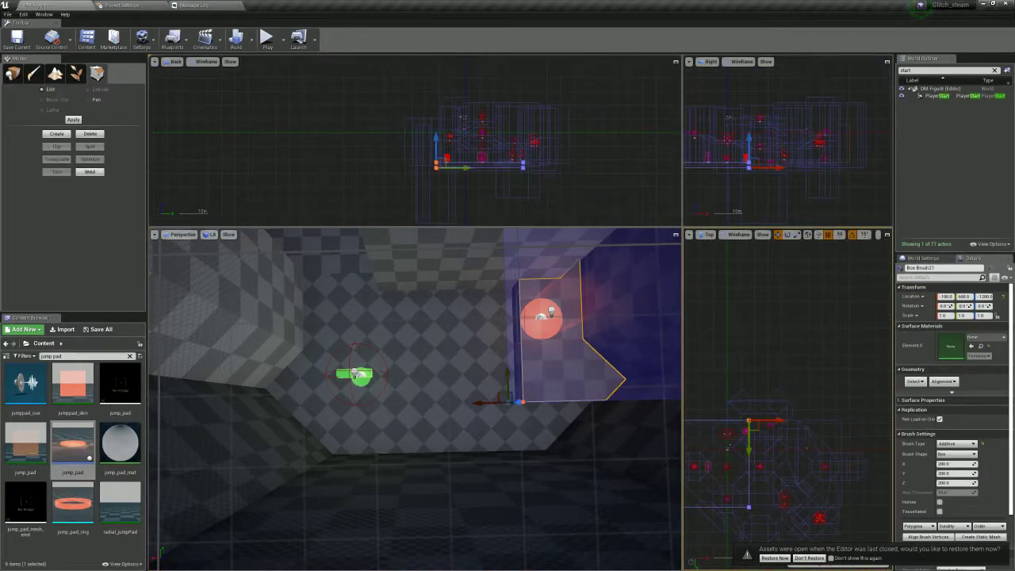
right_click_drag(444, 396, 602, 388)
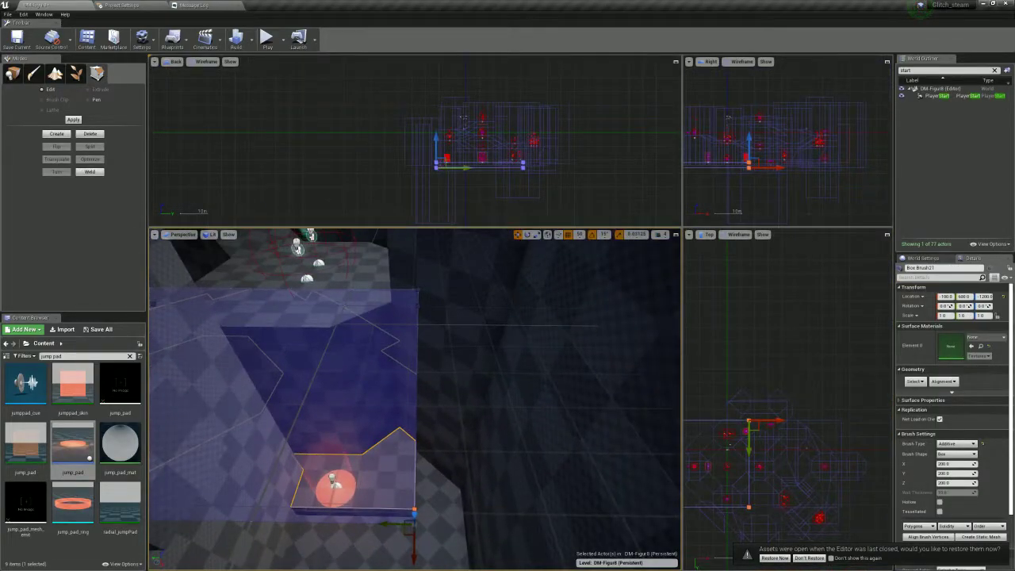
left_click_drag(686, 387, 801, 443, "ctrl+alt")
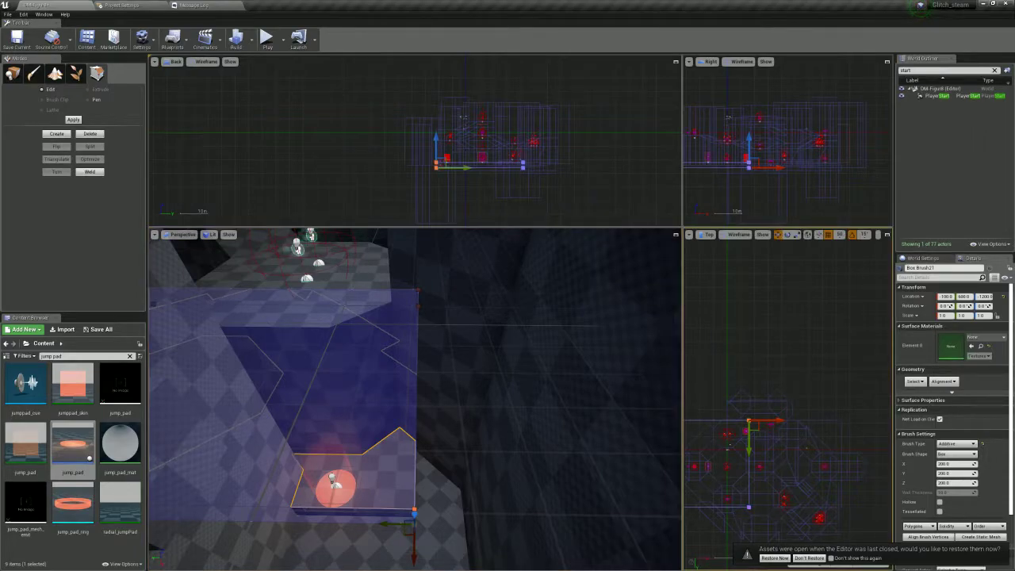
left_click_drag(386, 523, 487, 524)
mouse_move(487, 507)
right_mouse_down()
mouse_move(392, 527)
mouse_move(420, 507)
mouse_move(412, 501)
right_mouse_up()
Move the jump pad outward on its extended floor and reposition the railgun pickup near the middle of the adjoining floor
left_click(325, 428)
left_click(337, 384)
left_click(413, 448)
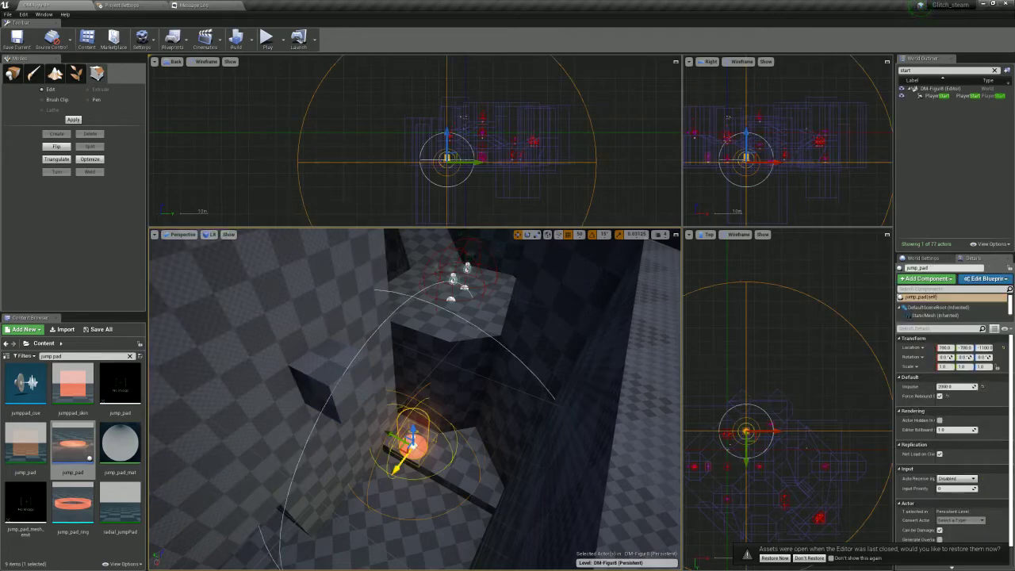
left_click_drag(410, 442, 460, 445)
right_click_drag(454, 468, 319, 456)
left_click(366, 432)
left_click_drag(366, 431, 418, 404)
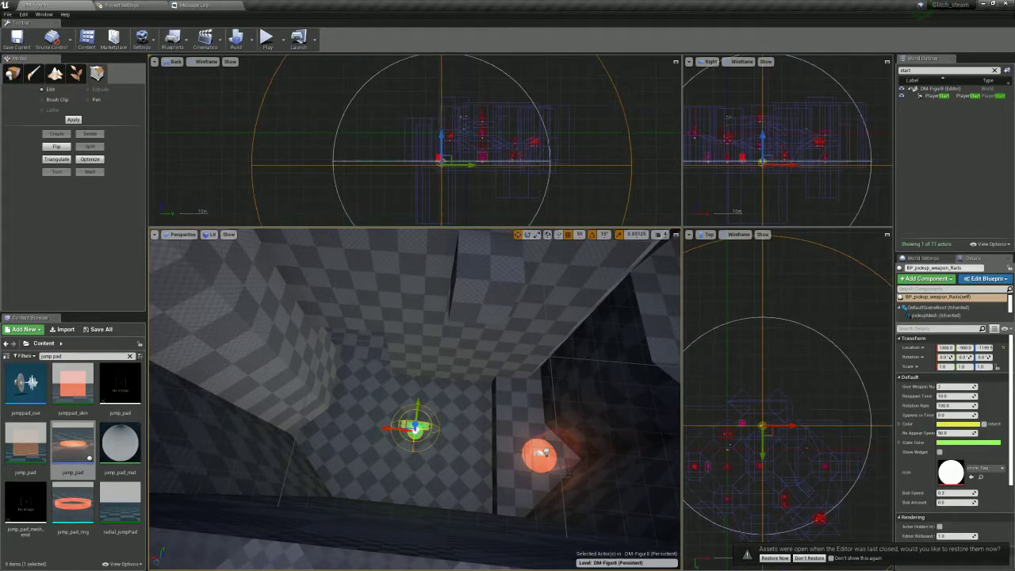
Search the placeable actors for "start" and place two Player Starts on the floor around the railgun pickup
left_click(13, 73)
left_click(60, 89)
type("start")
left_click_drag(35, 105, 447, 397)
key("e")
left_click_drag(34, 105, 317, 433)
Rotate the Player Start at the floor's far corner about its vertical axis to face into the level
key("space")
key("space")
key("space")
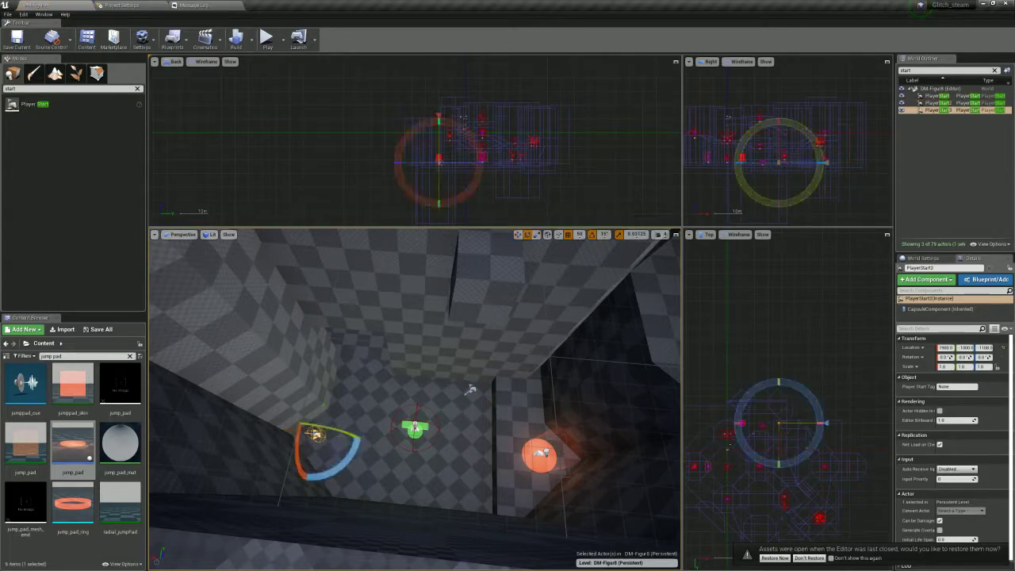
left_click_drag(339, 470, 309, 477)
left_click_drag(360, 427, 360, 426)
right_click_drag(360, 427, 572, 387)
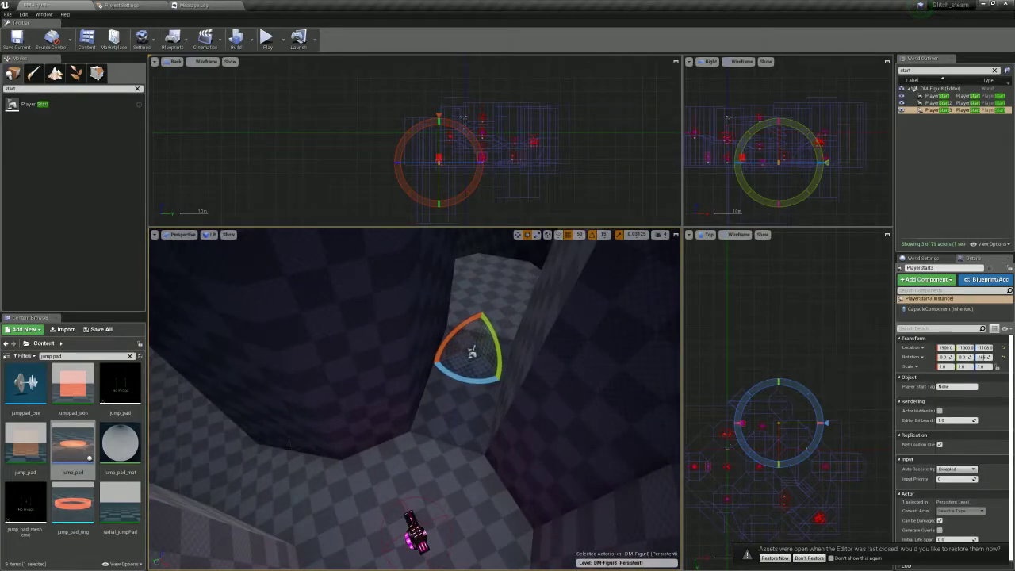
Select the original Player Start in the upper corridor and rotate it about its vertical axis
left_click(567, 381)
left_click(471, 353)
key("space")
key("space")
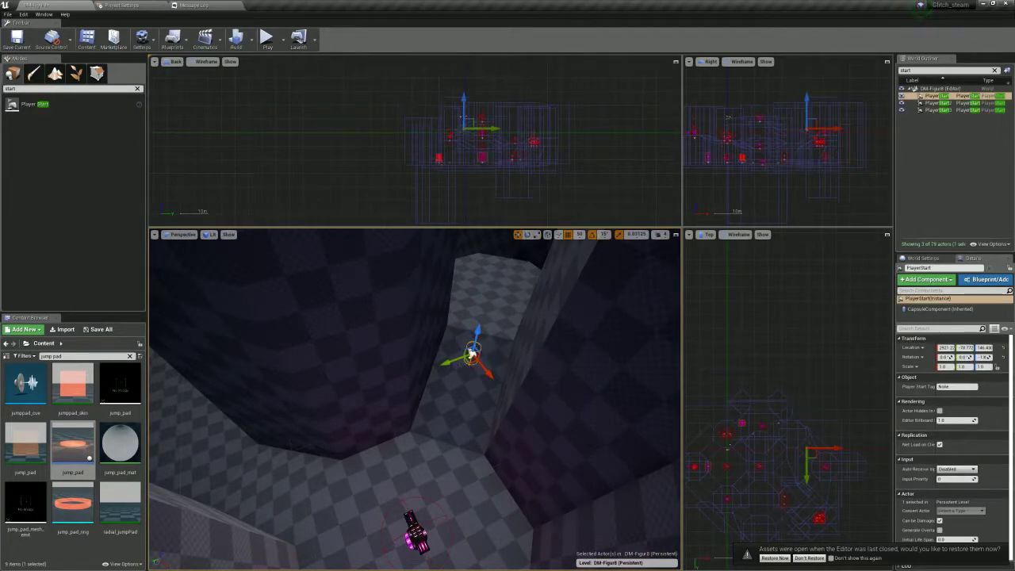
key("space")
left_click_drag(490, 377, 500, 386)
right_click_drag(500, 386, 293, 474)
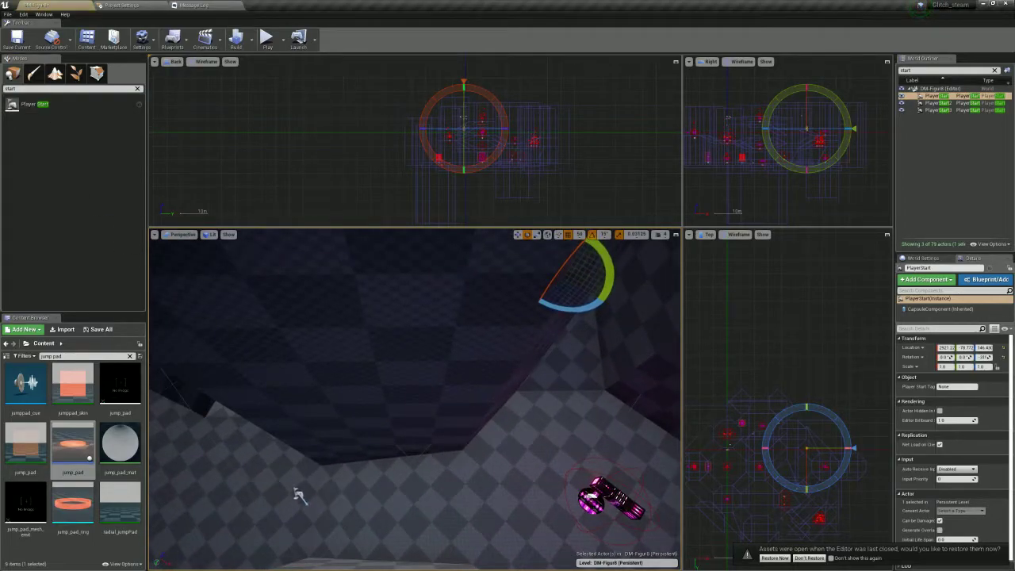
Place a Player Start near the magenta weapon pickup and rotate it -45° about its vertical axis
left_click_drag(371, 491, 371, 492)
left_click_drag(419, 515, 412, 531)
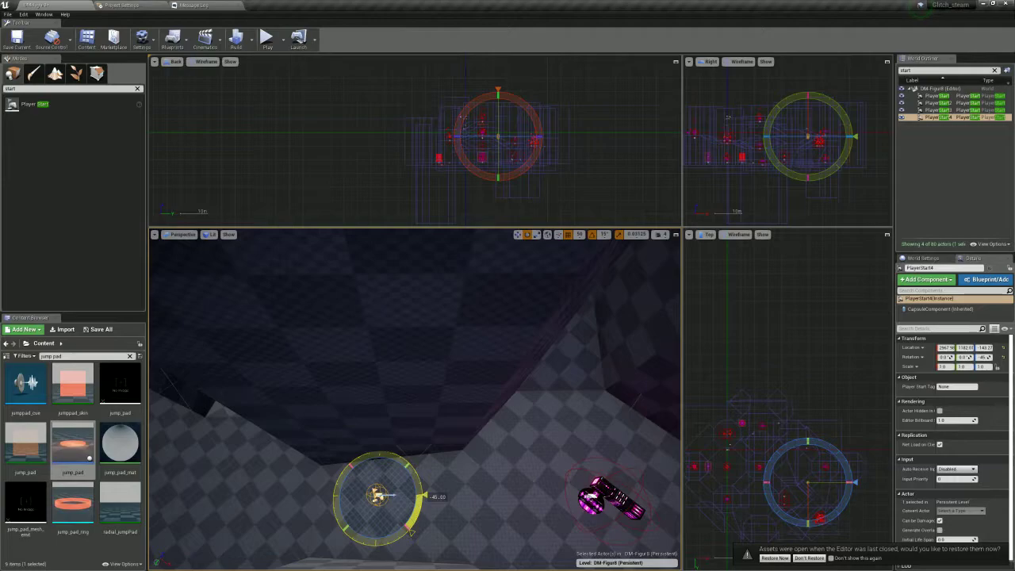
mouse_move(412, 531)
right_mouse_down()
mouse_move(400, 539)
mouse_move(428, 545)
mouse_move(398, 535)
right_mouse_up()
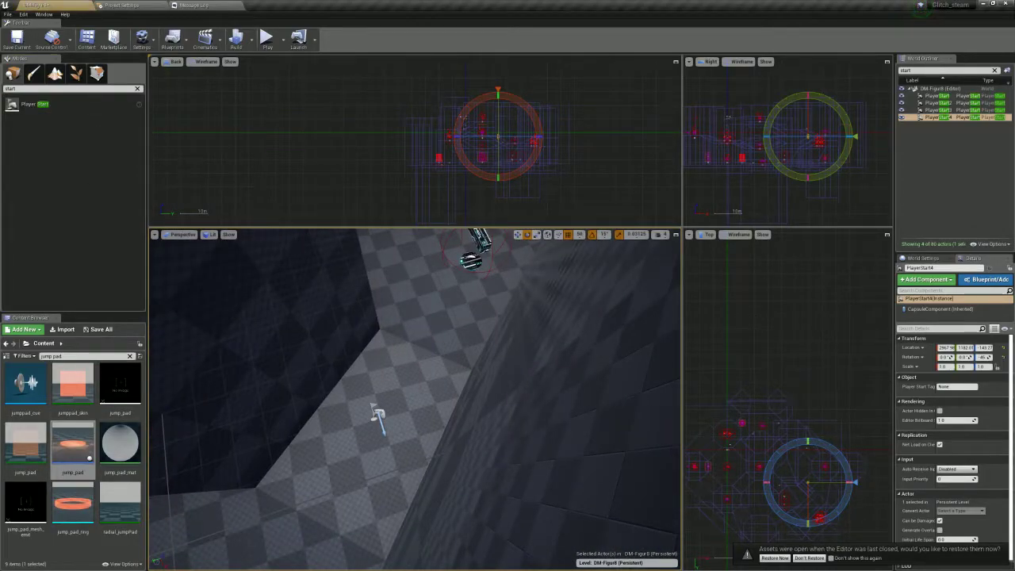
Place a Player Start in the corridor by the cyan weapon pickup and another on the ledge, rotating the latter 75°
left_click_drag(377, 416, 381, 408)
right_click_drag(414, 396, 424, 390)
left_click_drag(35, 105, 437, 331)
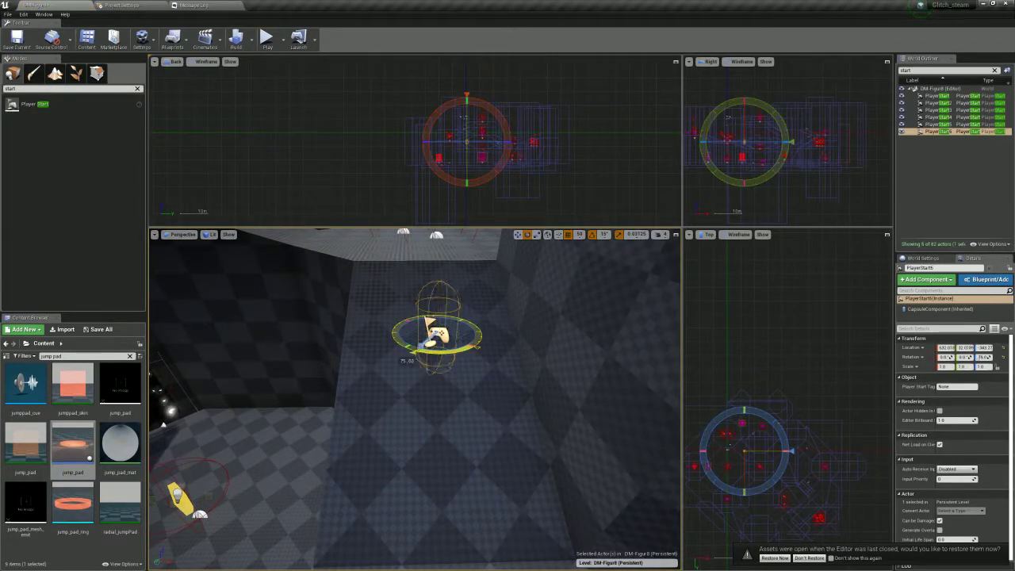
Select the Player Start near the magenta weapon pickup and raise it above the floor
right_click_drag(456, 352, 365, 368)
left_click(472, 350)
key("space")
key("space")
left_click_drag(474, 332, 478, 290)
key("space")
Move that Player Start horizontally toward the wall beside the magenta pickup and rotate it another -45°
right_click_drag(478, 283, 448, 321)
key("space")
key("space")
left_click_drag(440, 329, 505, 252)
right_click_drag(506, 256, 442, 212)
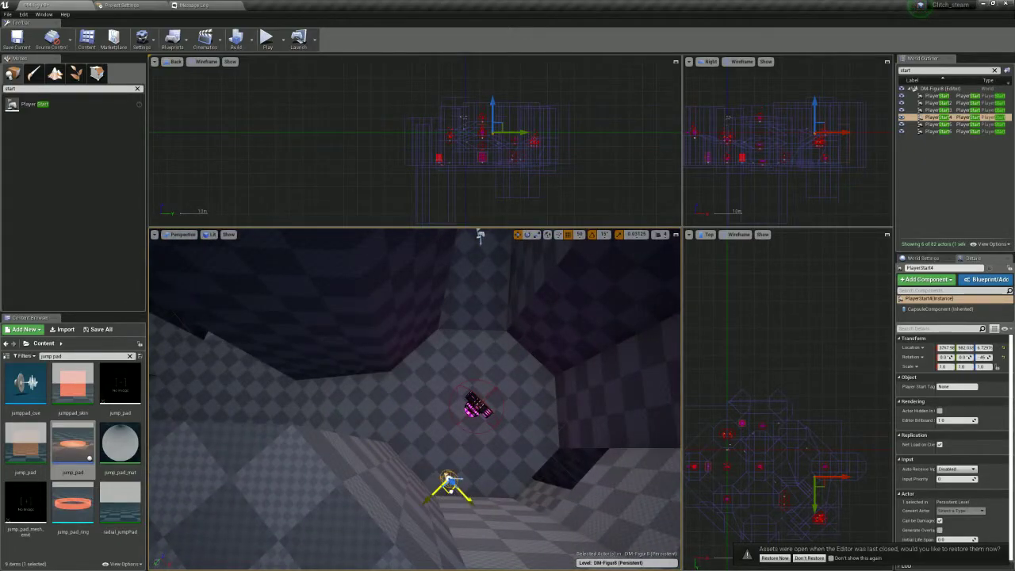
key("e")
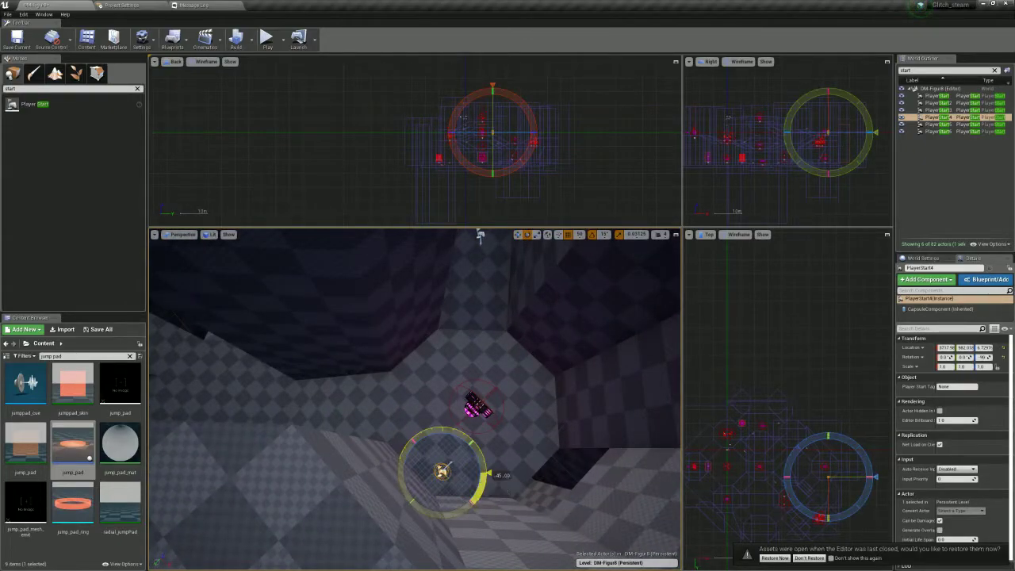
right_click_drag(479, 235, 480, 235)
right_click_drag(413, 411, 413, 411)
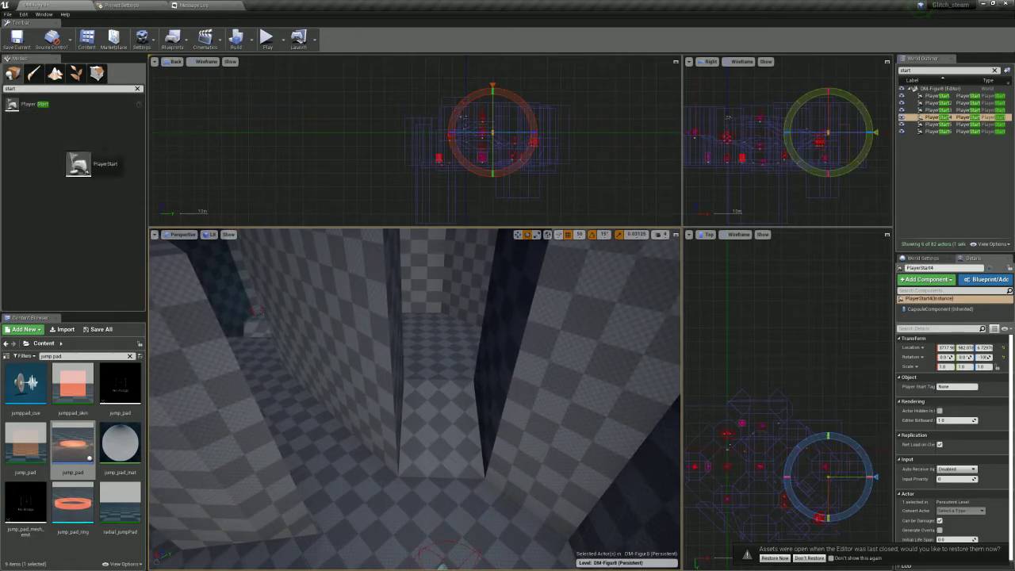
Place and rotate a Player Start on the ledge beside the angled wall, then place another in the narrow corridor and rotate it 75°
left_click_drag(438, 422, 435, 418)
key("w")
key("e")
right_click_drag(434, 444, 434, 444)
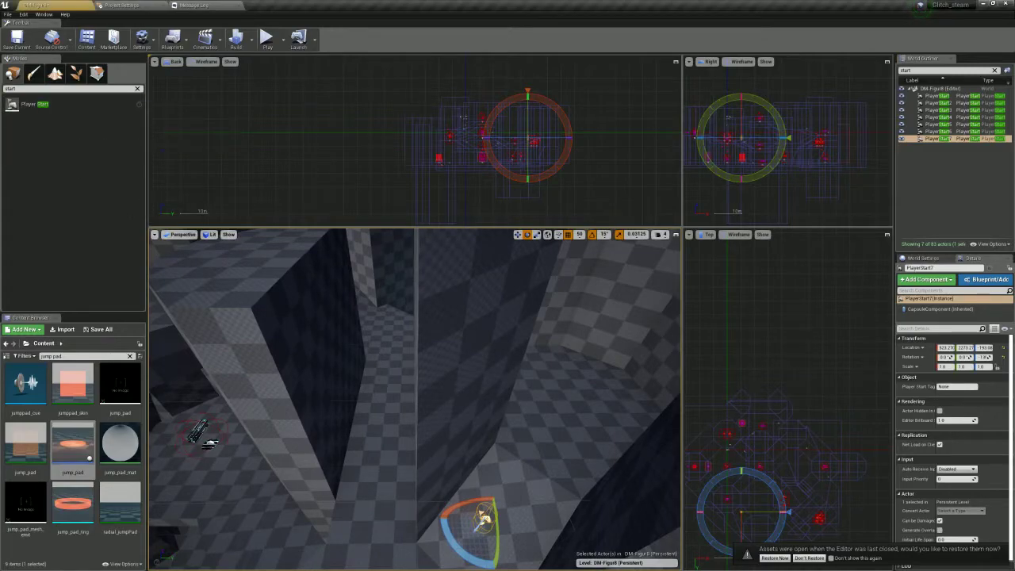
left_click_drag(381, 420, 444, 428)
key("e")
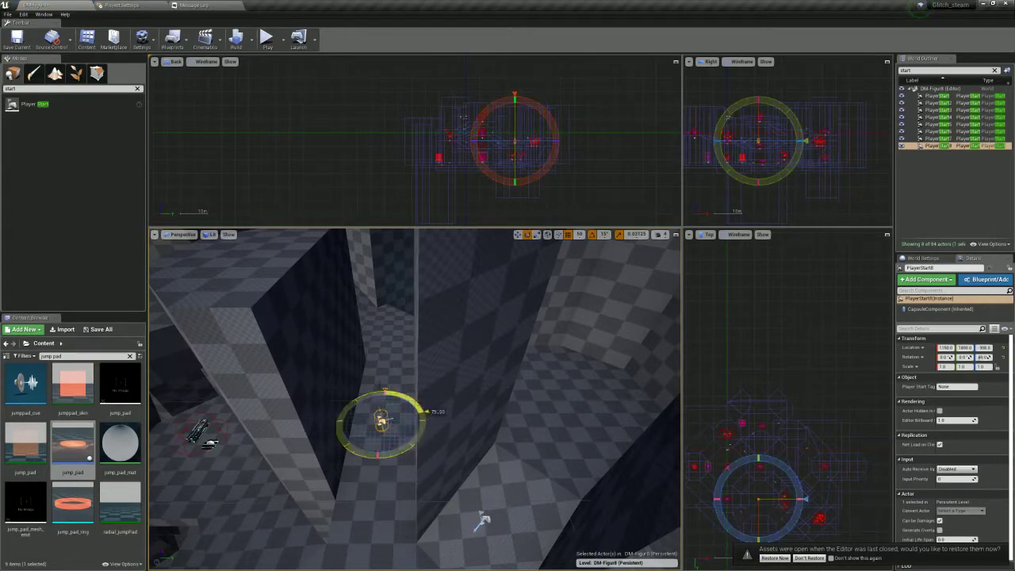
Move the newest Player Start from the narrow corridor to beside the pale green pickup and rotate it 150° about its vertical axis
right_click_drag(434, 444, 434, 444)
key("w")
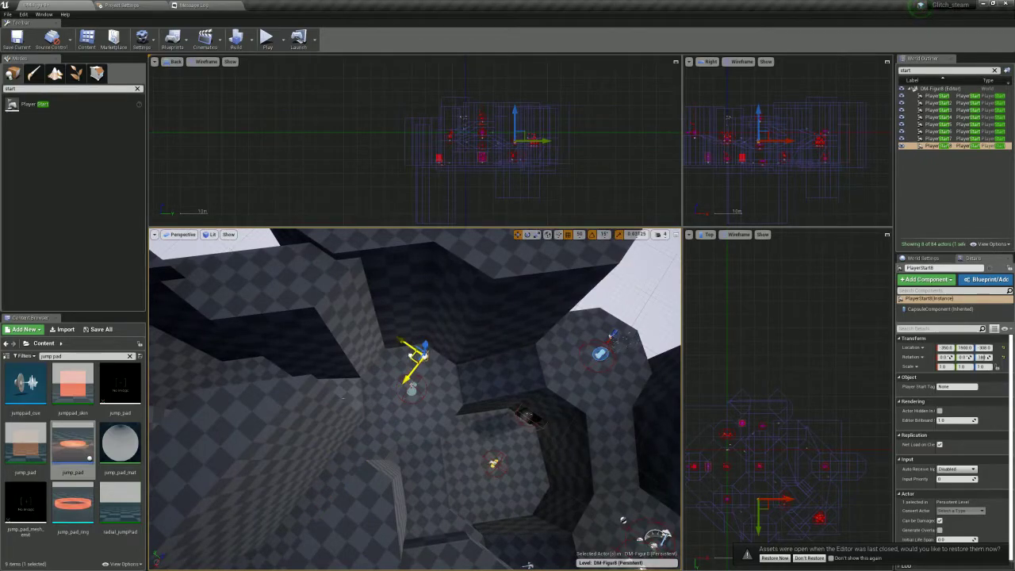
key("e")
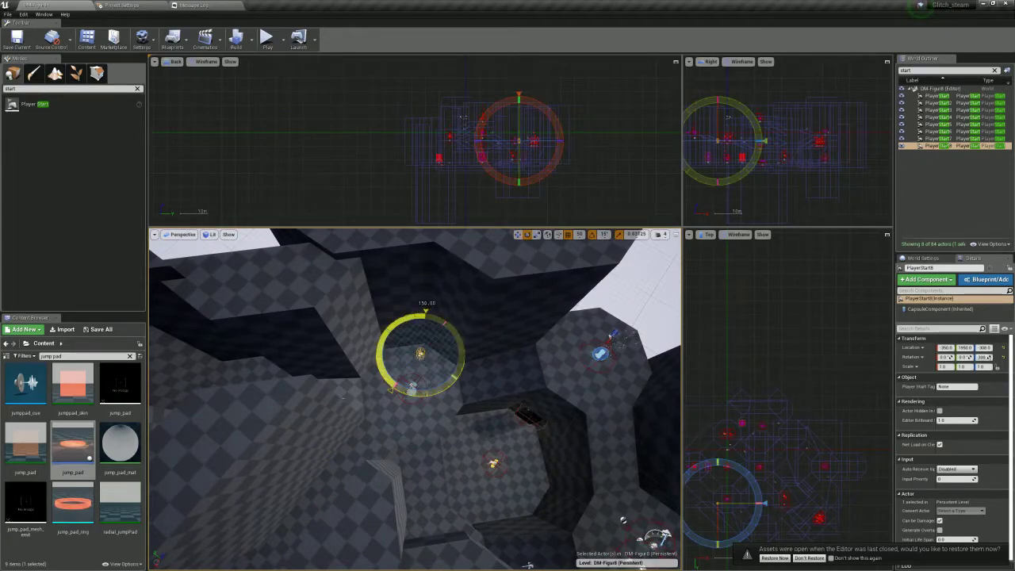
right_click_drag(434, 443, 435, 443)
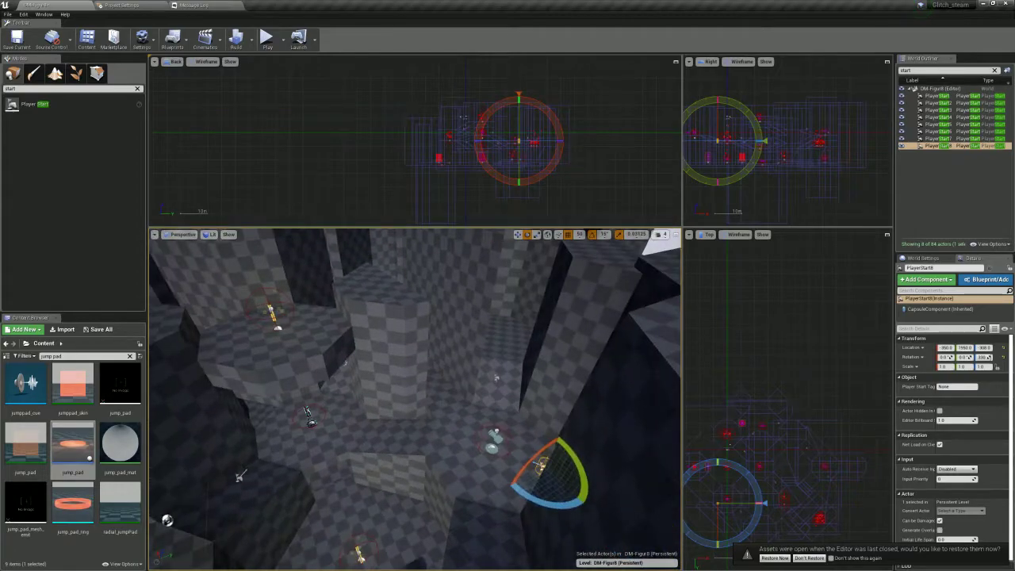
key("w")
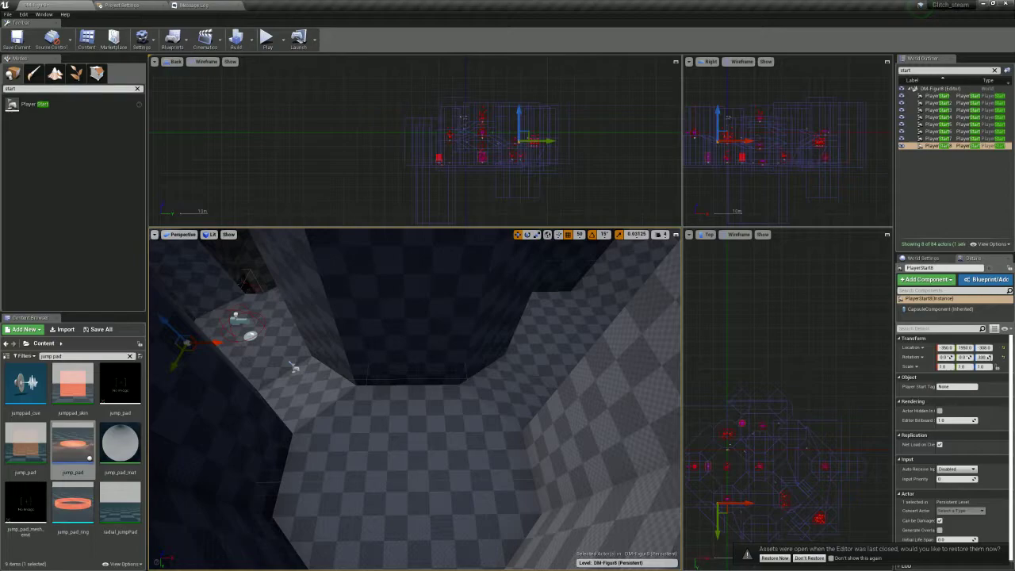
Find the ammo pickups and place a BP_pickup_armor_ammo_large on the open floor behind the two narrow walls
type("ammo")
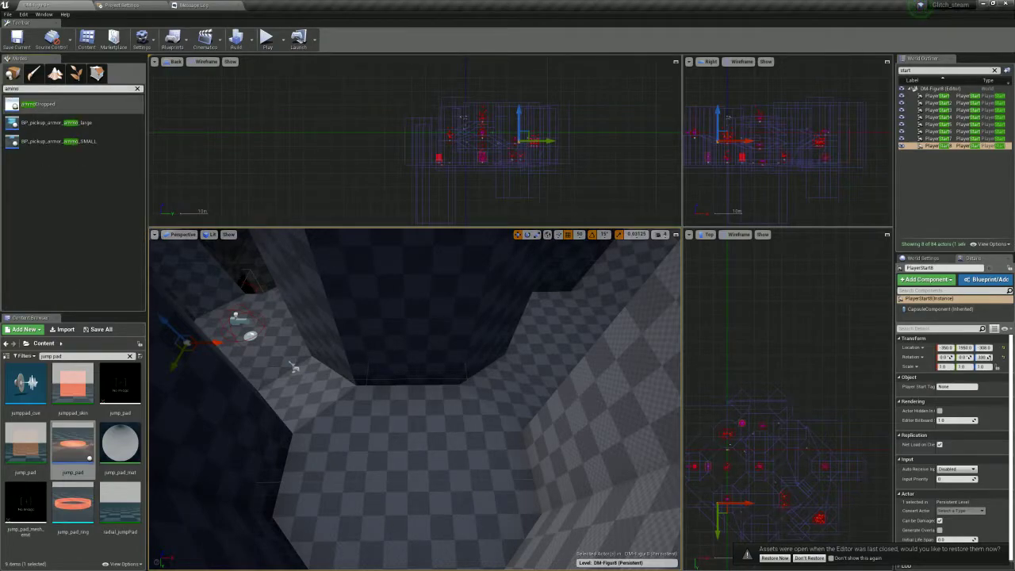
left_click_drag(48, 127, 406, 462)
mouse_move(407, 463)
right_mouse_down()
mouse_move(420, 483)
mouse_move(523, 515)
right_mouse_up()
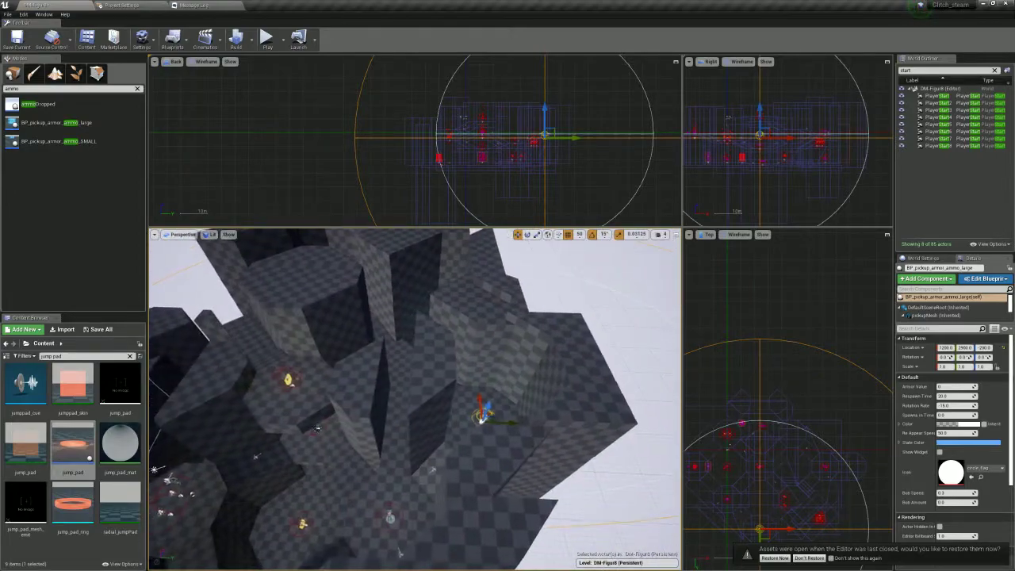
Raise the top vertices of the two wall brushes beside the large armor pickup using geometry editing
left_click(369, 387)
left_click(434, 366, "ctrl")
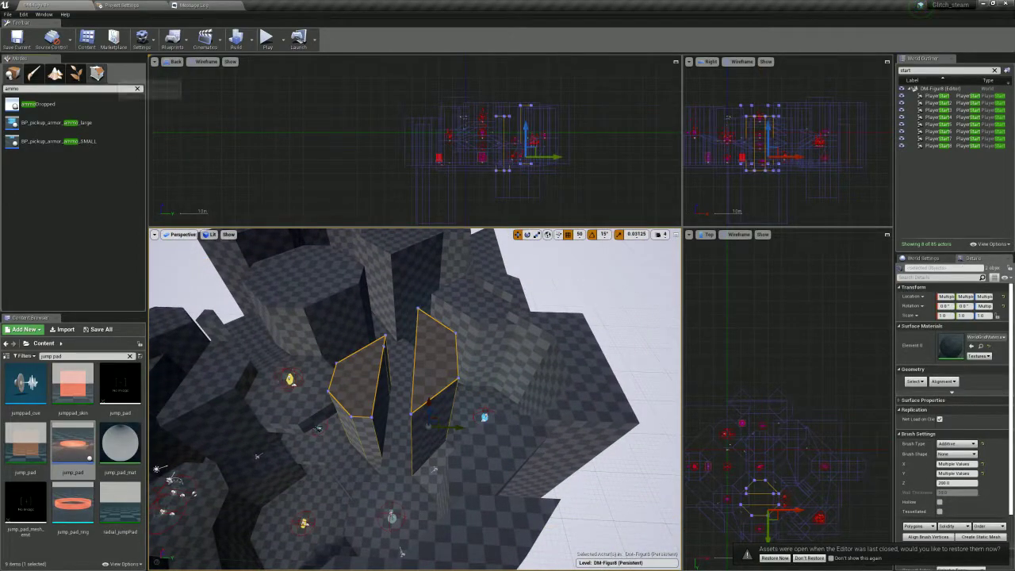
left_click(97, 73)
left_click_drag(561, 128, 562, 129)
left_click_drag(520, 81, 520, 45)
Select four more wall brushes together and raise their top vertices well above the floor
right_click_drag(491, 333, 365, 345)
left_click(289, 356)
left_click(432, 337, "ctrl")
left_click(342, 327, "ctrl")
left_click(350, 279, "ctrl")
mouse_move(523, 90)
left_mouse_down()
mouse_move(447, 134)
mouse_move(410, 79)
mouse_move(410, 49)
left_mouse_up()
right_click_drag(428, 357, 658, 356)
Select another pair of wall brushes and raise their shared top vertices
left_click(443, 409)
left_click(485, 278, "ctrl")
left_click_drag(564, 84, 422, 118)
left_click_drag(534, 273, 544, 247)
right_click_drag(544, 247, 594, 274)
mouse_move(428, 356)
right_mouse_down()
mouse_move(480, 400)
mouse_move(475, 368)
mouse_move(428, 317)
mouse_move(412, 357)
mouse_move(374, 351)
mouse_move(467, 340)
mouse_move(444, 389)
mouse_move(412, 404)
right_mouse_up()
Duplicate the box column brush to the open outer edge, rotate the copy 180° and move it against the level's wall
left_click(418, 340)
left_click(278, 293)
mouse_move(256, 281)
left_mouse_down("alt")
mouse_move(519, 377)
mouse_move(535, 408)
left_mouse_up("alt")
right_click_drag(535, 409, 570, 456)
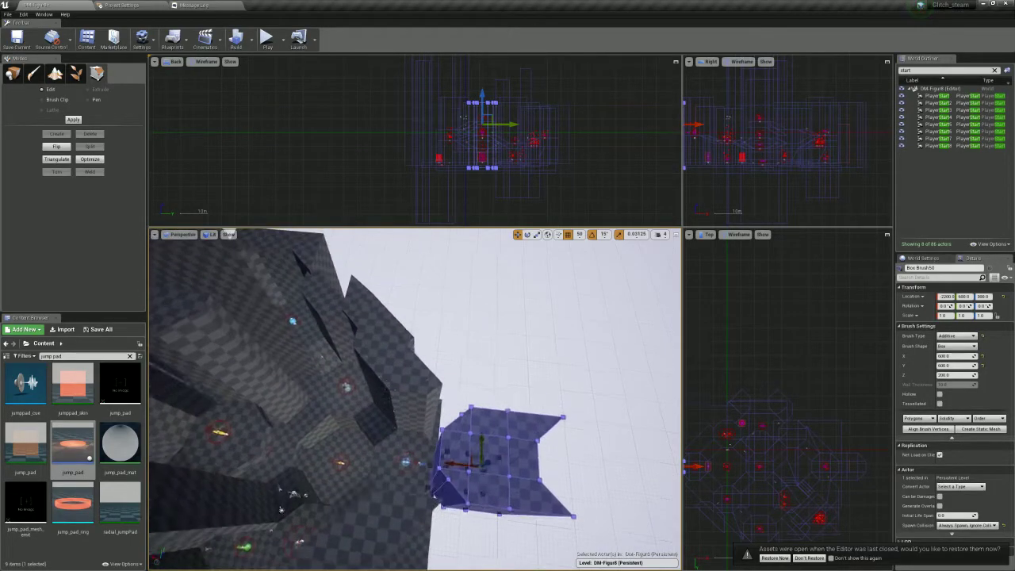
key("e")
mouse_move(452, 501)
left_mouse_down()
mouse_move(487, 514)
mouse_move(529, 480)
left_mouse_up()
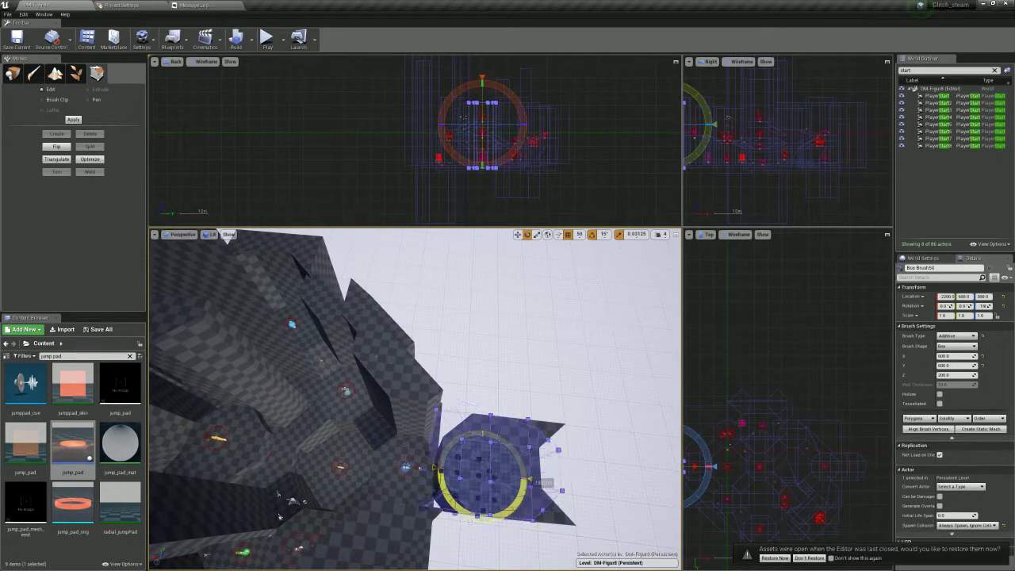
right_click_drag(530, 481, 559, 478)
key("w")
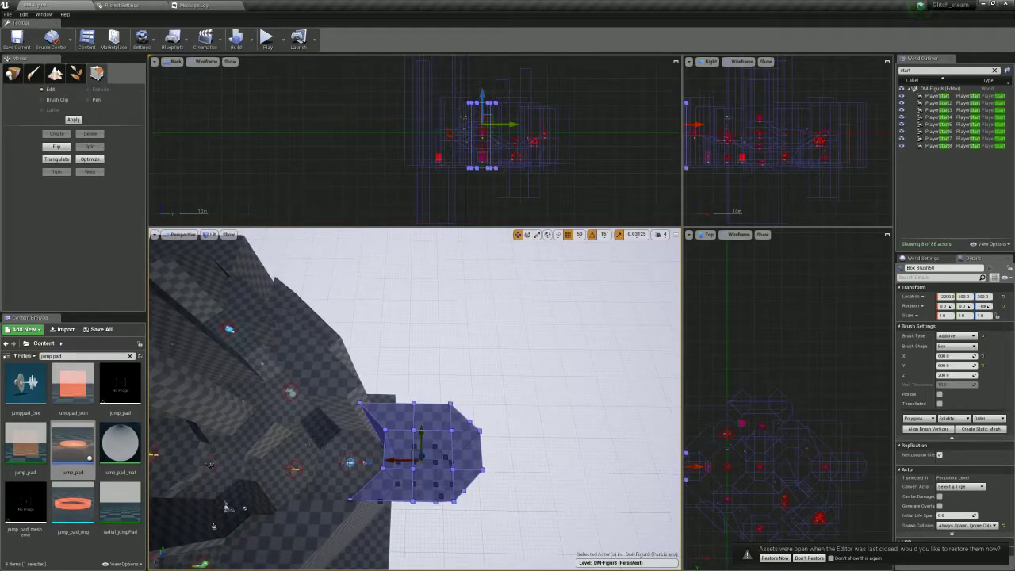
left_click_drag(395, 461, 379, 461)
mouse_move(379, 460)
right_mouse_down()
mouse_move(432, 444)
mouse_move(444, 420)
mouse_move(475, 400)
mouse_move(496, 356)
mouse_move(472, 420)
right_mouse_up()
Try to raise the top vertices of three neighbouring outer column brushes together
left_click(318, 352)
left_click(407, 373, "ctrl")
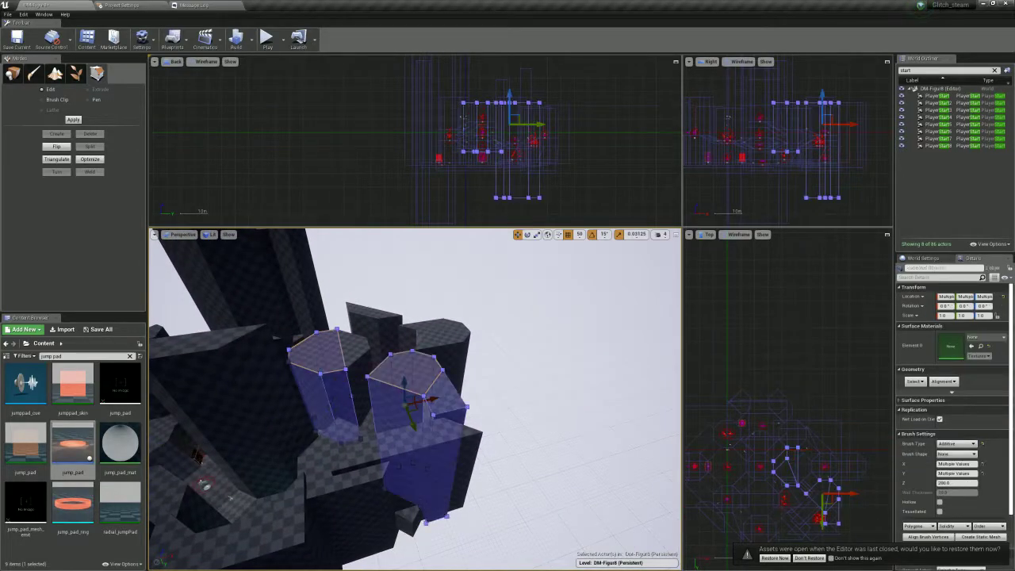
left_click_drag(422, 79, 572, 119, "ctrl+alt")
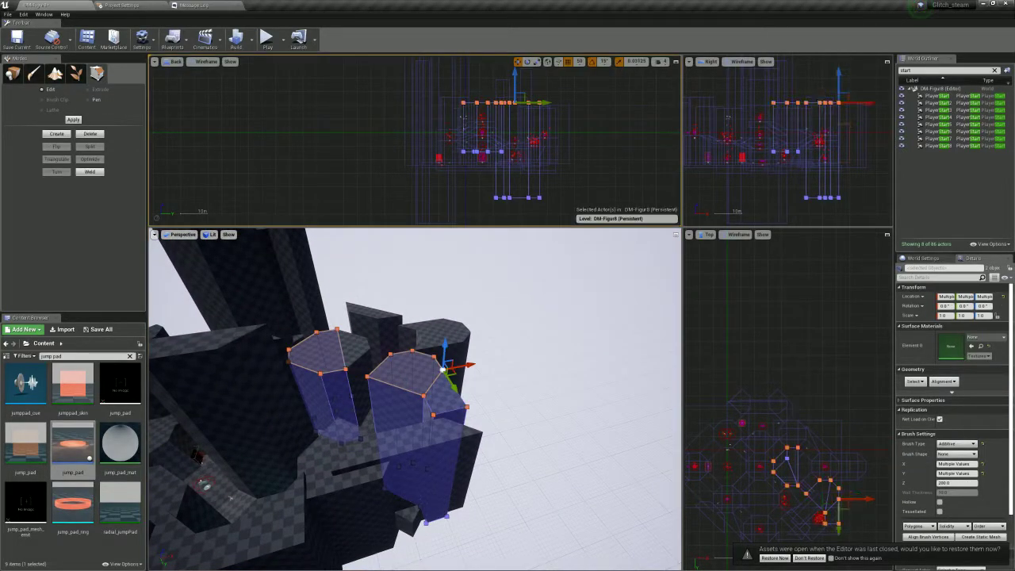
left_click(355, 348)
left_click(319, 354, "ctrl")
left_click(406, 372, "ctrl")
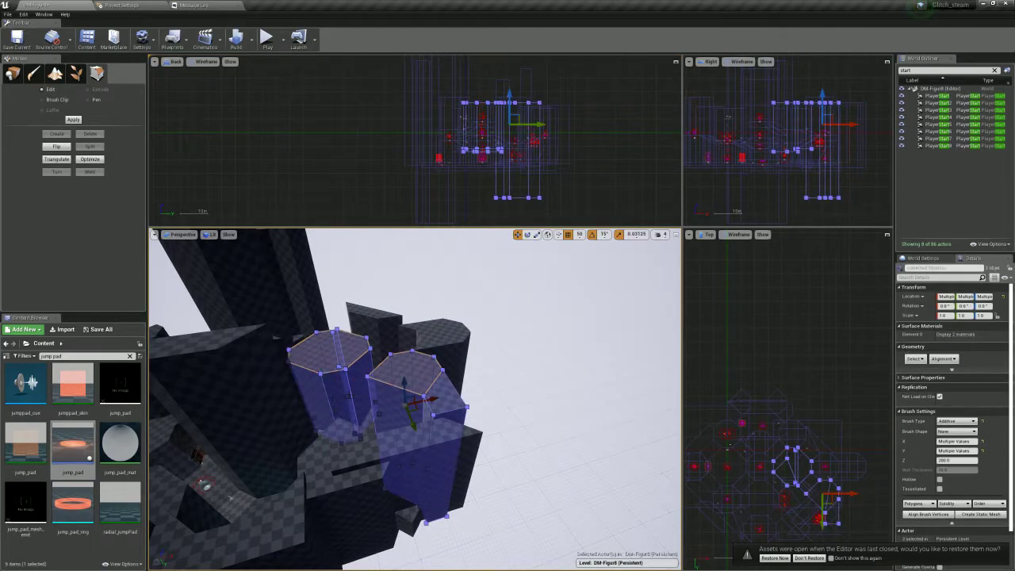
left_click_drag(428, 82, 569, 119, "ctrl+alt")
left_click_drag(445, 346, 447, 237)
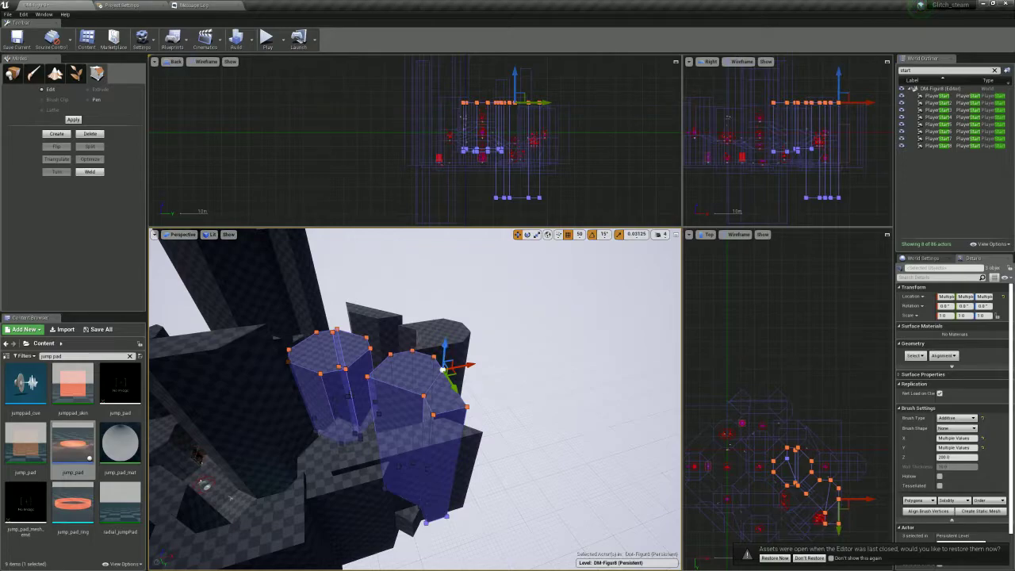
Try to raise the top vertices of only the outermost 600 x 600 column brush
left_click(519, 348)
left_click(406, 372)
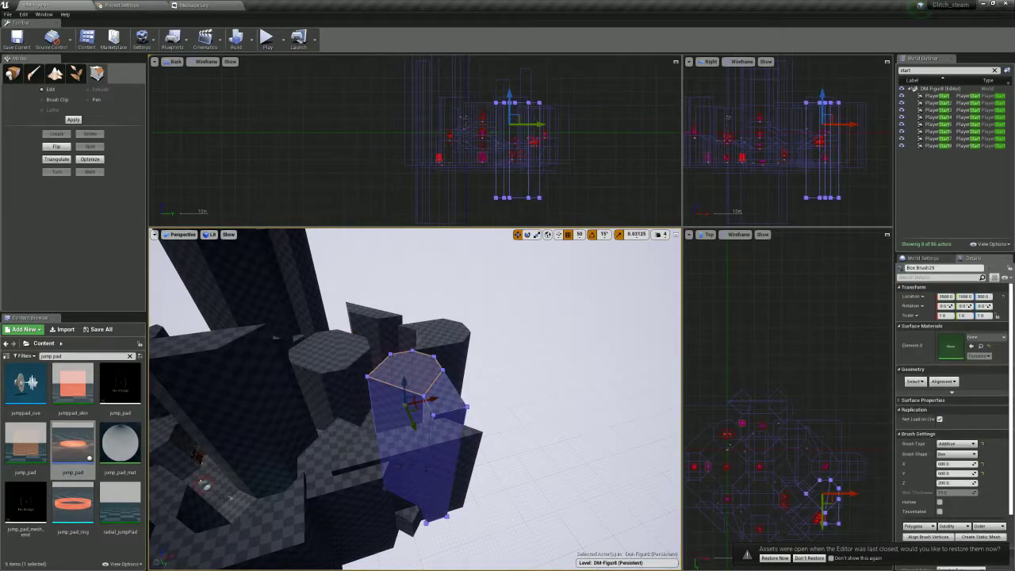
left_click_drag(476, 86, 558, 113)
left_click_drag(445, 345, 445, 344)
mouse_move(450, 247)
right_mouse_down()
mouse_move(432, 242)
mouse_move(349, 270)
mouse_move(333, 238)
mouse_move(229, 335)
mouse_move(514, 333)
mouse_move(318, 421)
mouse_move(572, 443)
right_mouse_up()
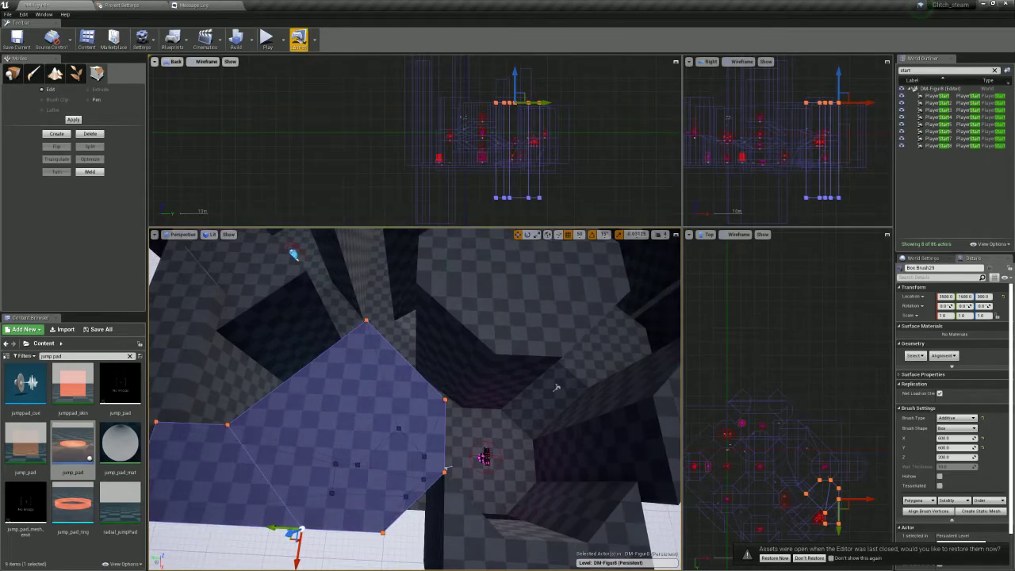
Playtest the level by running through its corridors and around the jump pad, and end the play session
left_click(267, 38)
key("w")
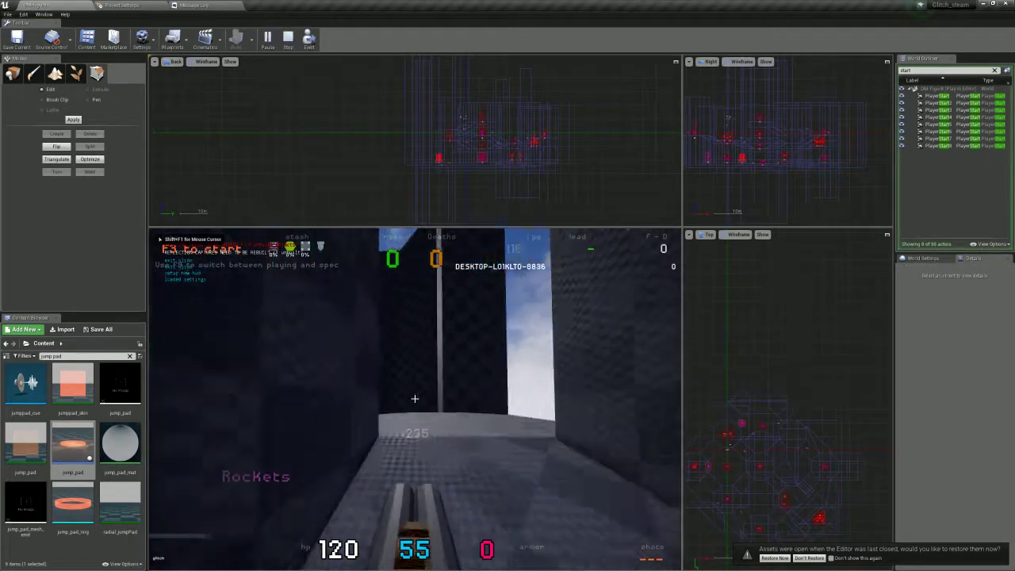
key("w")
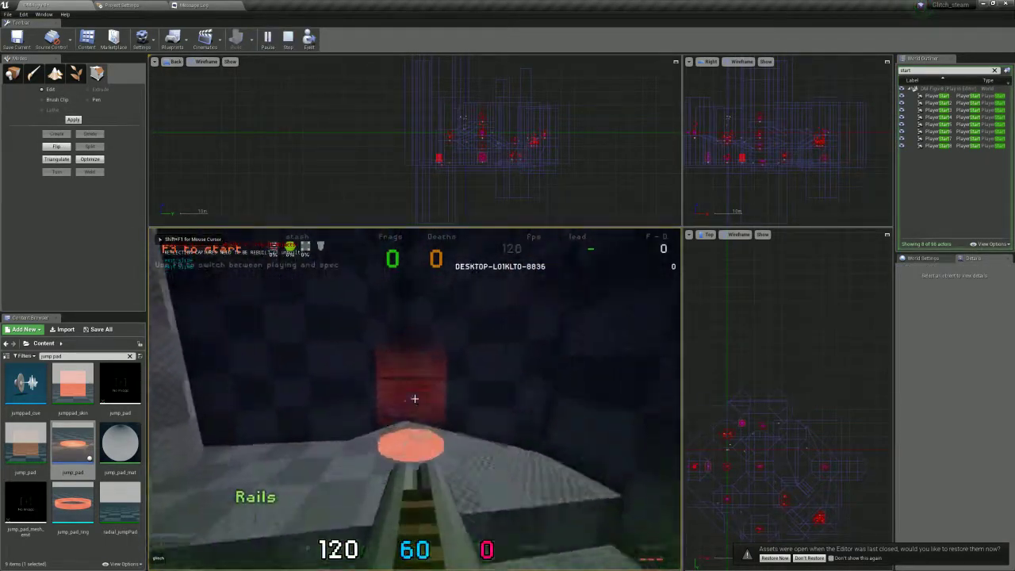
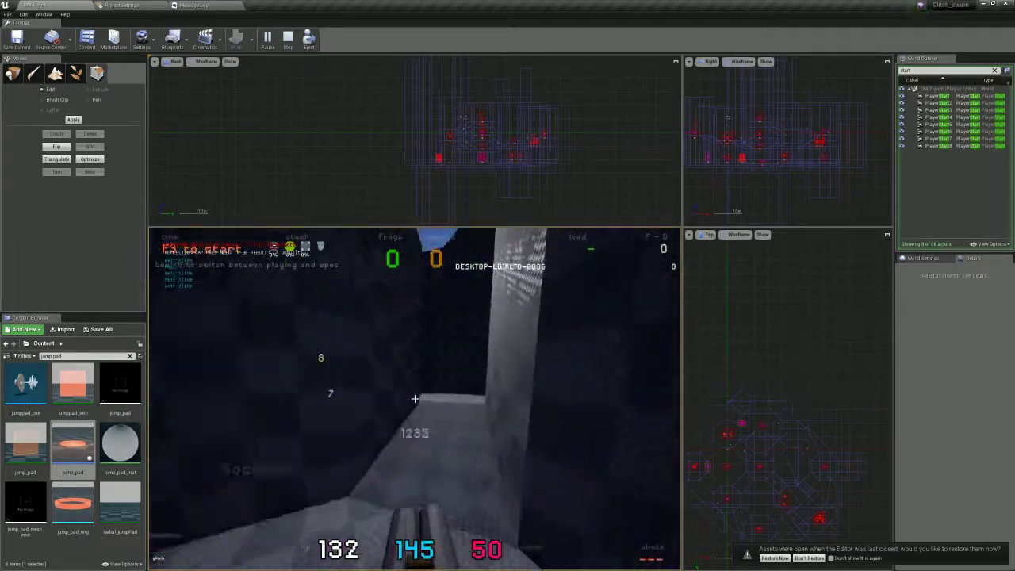
key("Escape")
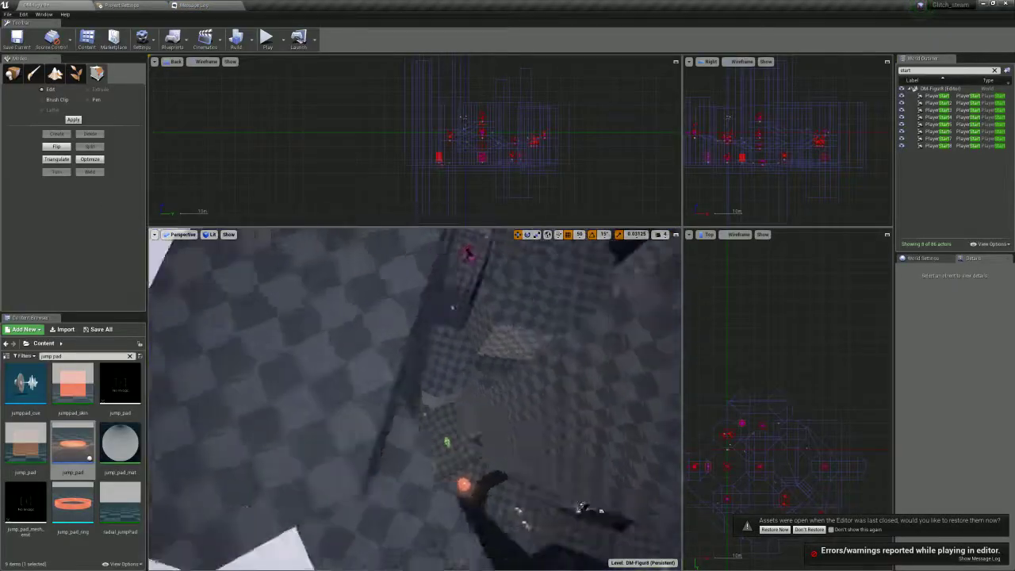
Duplicate the rounded outer column brush near the magenta weapon pickup and place the copy at the neighbouring open edge
right_click_drag(348, 286, 229, 249)
left_click(317, 274)
right_click_drag(273, 430, 295, 537)
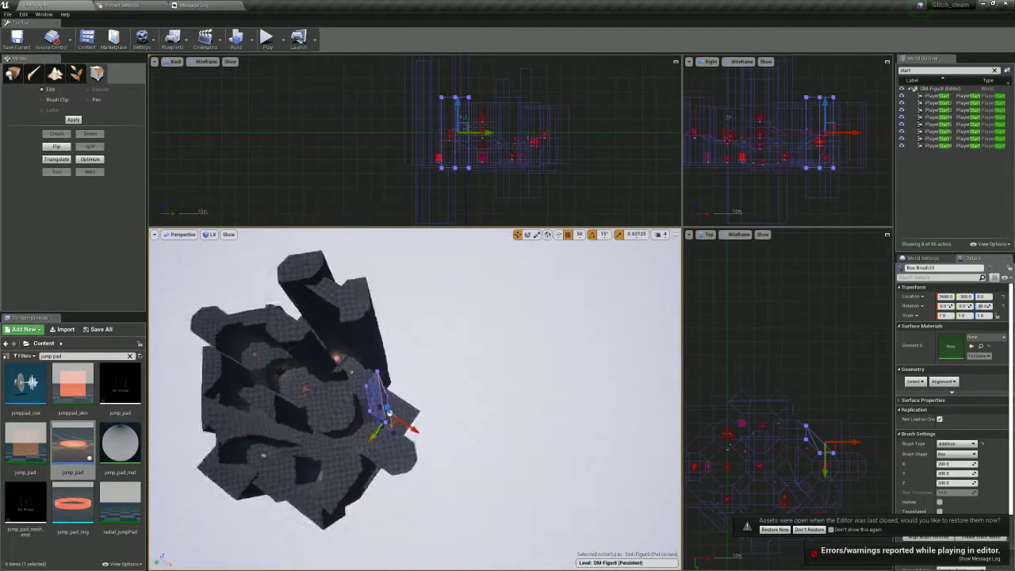
key("w")
mouse_move(294, 536)
right_mouse_down()
mouse_move(299, 503)
mouse_move(286, 467)
mouse_move(214, 464)
mouse_move(190, 404)
mouse_move(170, 400)
mouse_move(179, 440)
right_mouse_up()
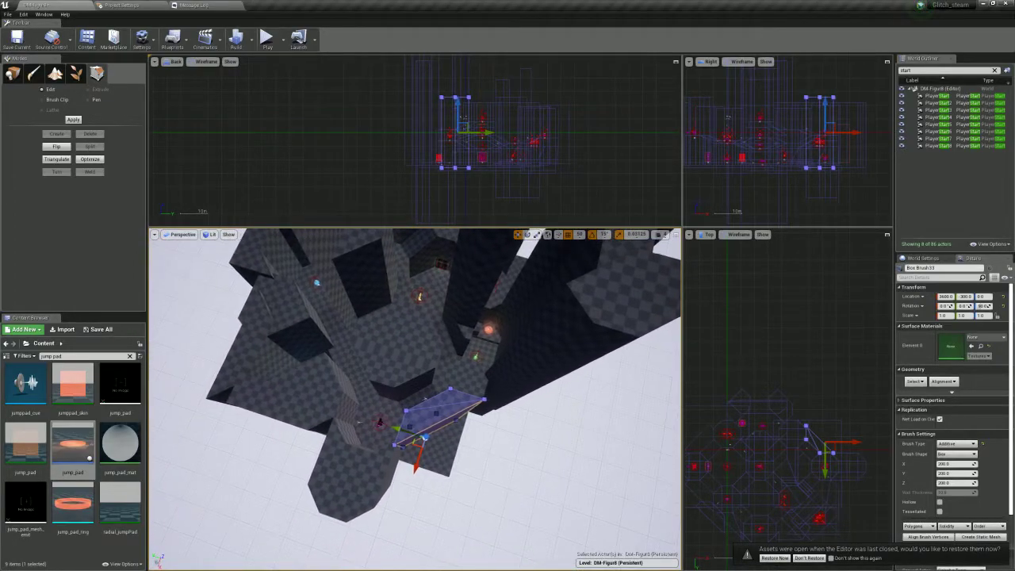
left_click(347, 481)
right_click_drag(347, 480, 424, 476)
left_click_drag(399, 470, 519, 420, "alt")
right_click_drag(519, 421, 658, 400)
Rotate the duplicated column brush 45° about its vertical axis and move it into the outer gap near the jump pad
key("e")
left_click_drag(495, 393, 558, 348)
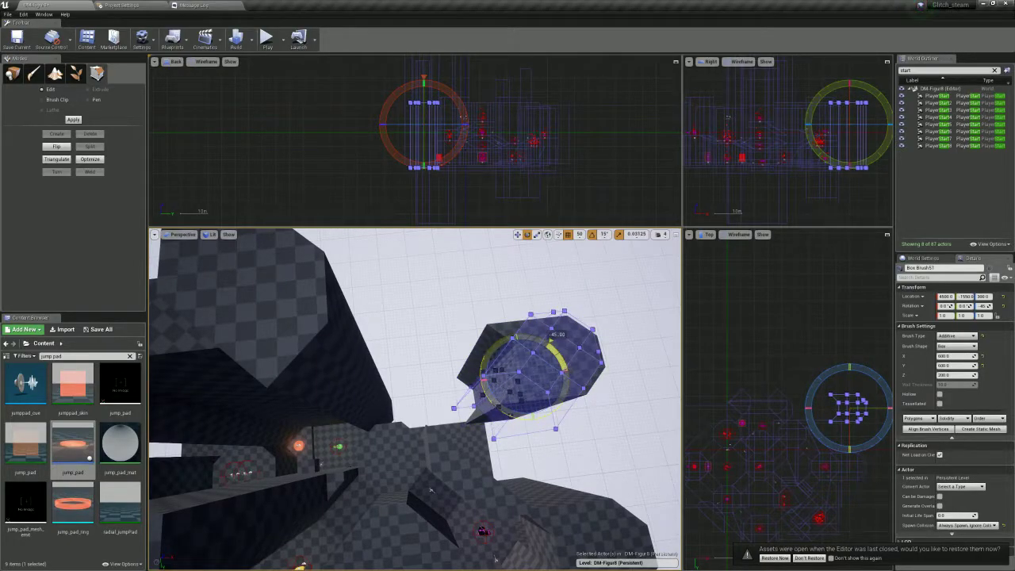
key("w")
left_click_drag(554, 375, 473, 386)
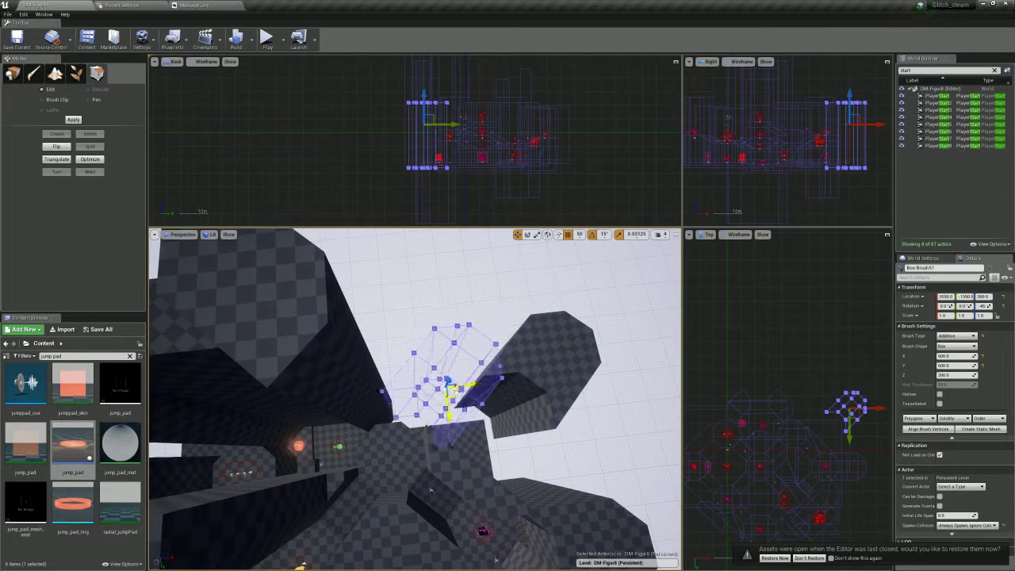
left_click_drag(444, 417, 440, 416)
mouse_move(440, 417)
right_mouse_down()
mouse_move(507, 380)
mouse_move(511, 420)
right_mouse_up()
left_click_drag(459, 363, 455, 367)
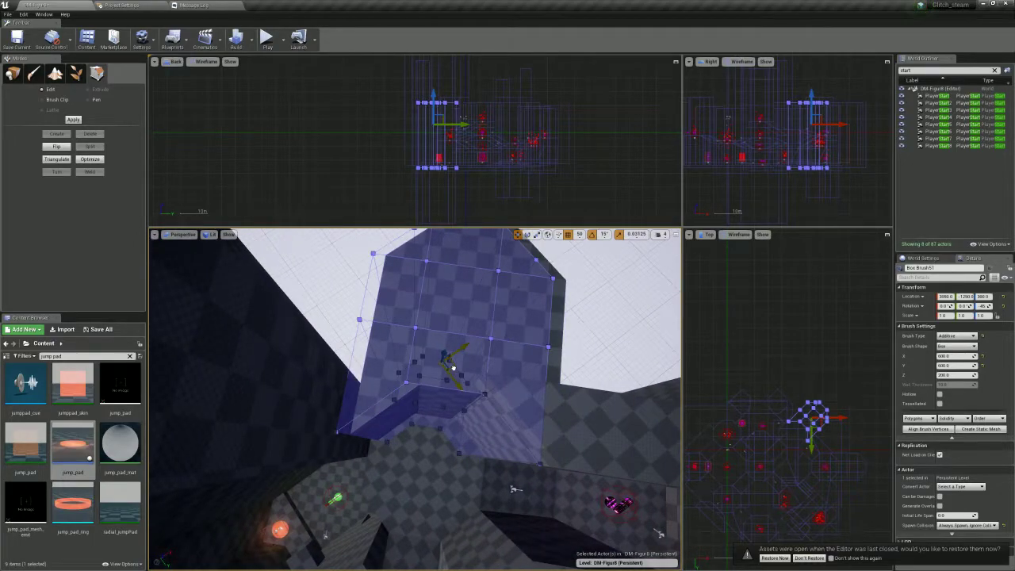
Raise that column brush to a Z location of 1400 and lower its top vertices
mouse_move(453, 367)
right_mouse_down()
mouse_move(477, 382)
mouse_move(444, 349)
mouse_move(400, 369)
right_mouse_up()
mouse_move(348, 564)
right_mouse_down()
mouse_move(463, 418)
mouse_move(448, 410)
right_mouse_up()
mouse_move(401, 65)
left_mouse_down()
mouse_move(473, 84)
mouse_move(430, 91)
left_mouse_up()
right_click_drag(356, 453, 612, 367)
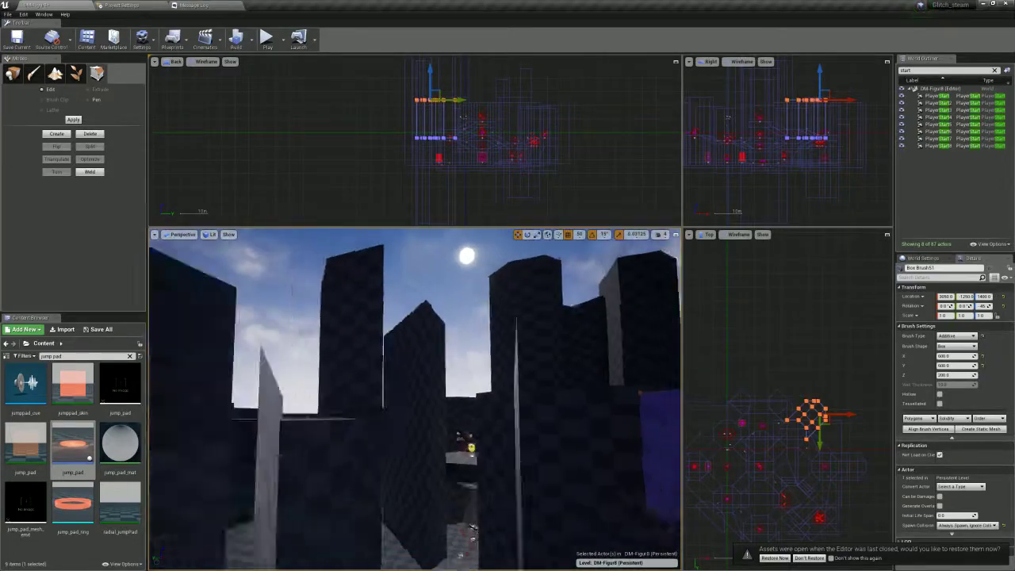
Select the angled outer wall brush at the level's edge and raise its top vertices
left_click(400, 464)
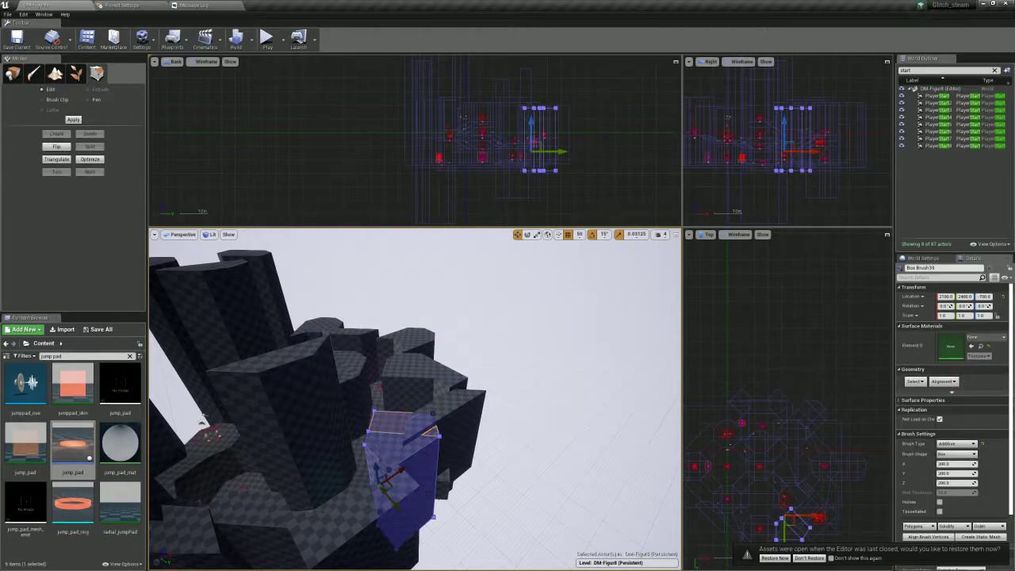
left_click(409, 369)
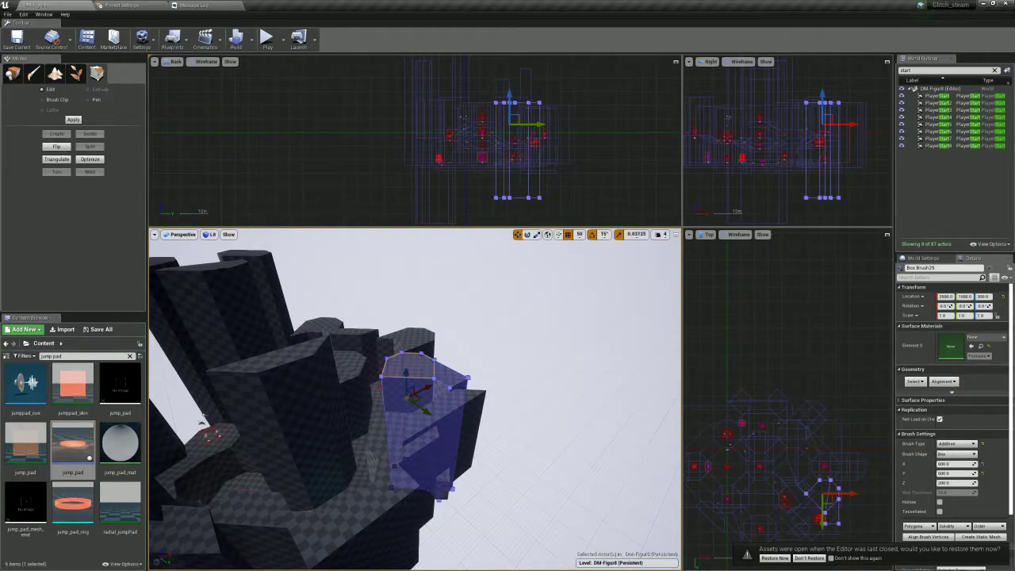
key("f")
left_click(235, 336)
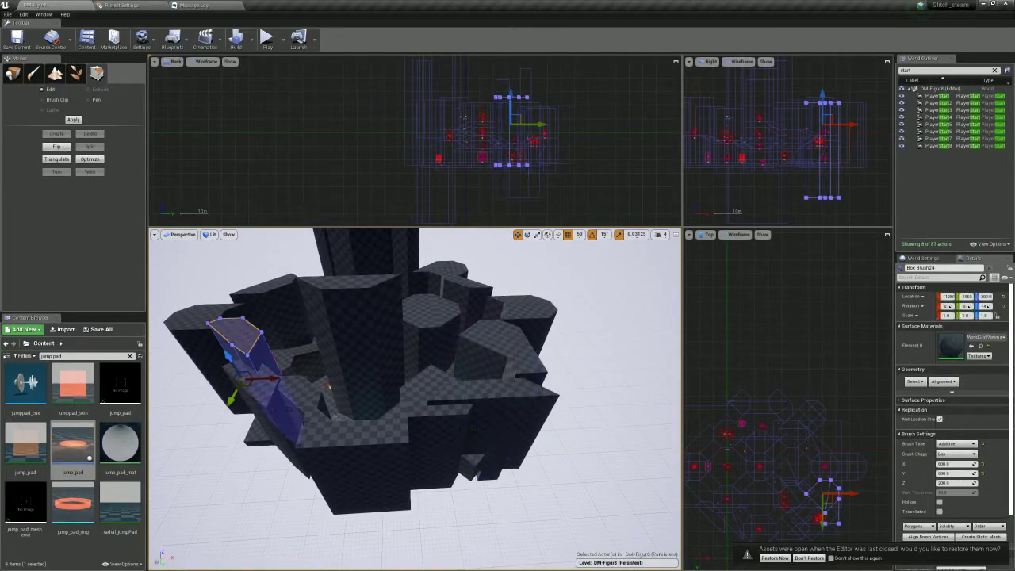
left_click_drag(482, 84, 547, 111)
left_click_drag(191, 296, 160, 236)
mouse_move(190, 274)
right_mouse_down()
mouse_move(214, 246)
mouse_move(166, 237)
mouse_move(182, 238)
mouse_move(170, 214)
right_mouse_up()
Duplicate the outer column brush to the next open corner and rotate the copy about its vertical axis to face the level
key("w")
mouse_move(412, 396)
right_mouse_down()
mouse_move(416, 428)
mouse_move(396, 392)
mouse_move(424, 420)
mouse_move(412, 412)
mouse_move(436, 401)
right_mouse_up()
key("s")
left_click(532, 402)
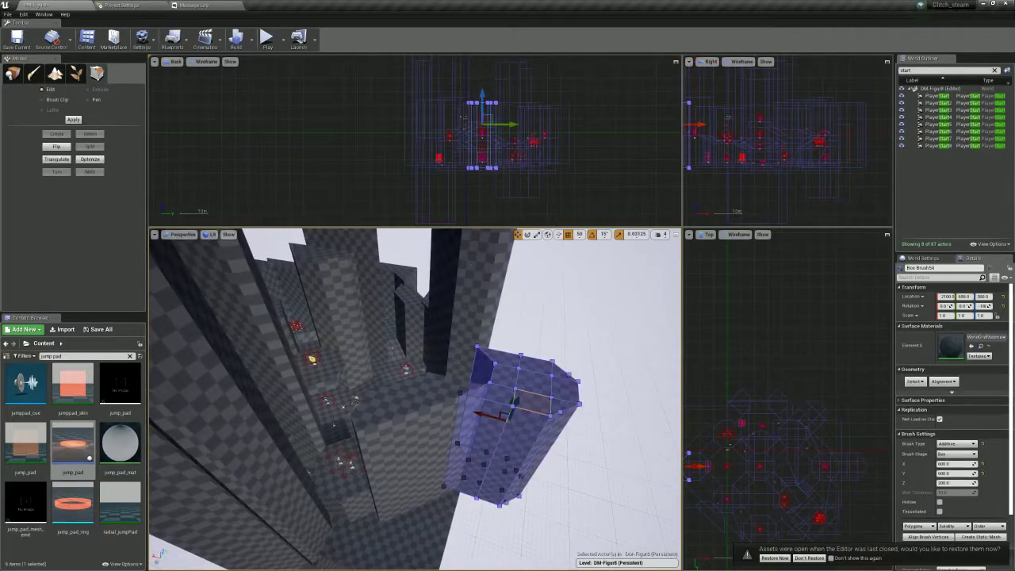
mouse_move(533, 402)
left_mouse_down("alt")
mouse_move(467, 396)
mouse_move(487, 401)
mouse_move(471, 397)
mouse_move(392, 450)
left_mouse_up("alt")
mouse_move(392, 449)
right_mouse_down()
mouse_move(357, 475)
mouse_move(344, 508)
right_mouse_up()
key("e")
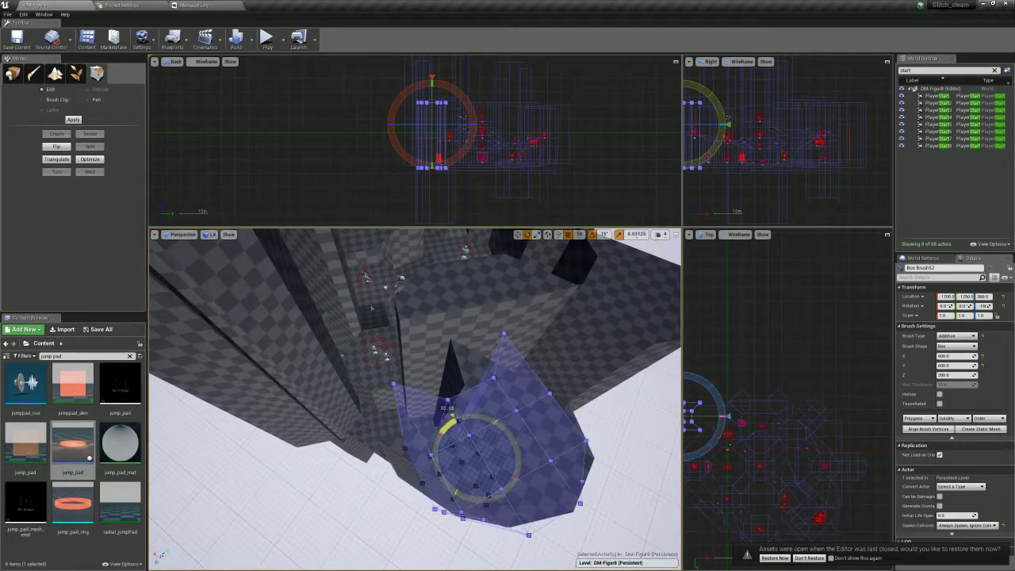
left_click_drag(462, 412, 464, 411)
mouse_move(464, 411)
right_mouse_down()
mouse_move(452, 396)
mouse_move(428, 408)
mouse_move(392, 392)
right_mouse_up()
Move the duplicated column brush into the open outer corner beside the jump pad and the weapon pickup
key("w")
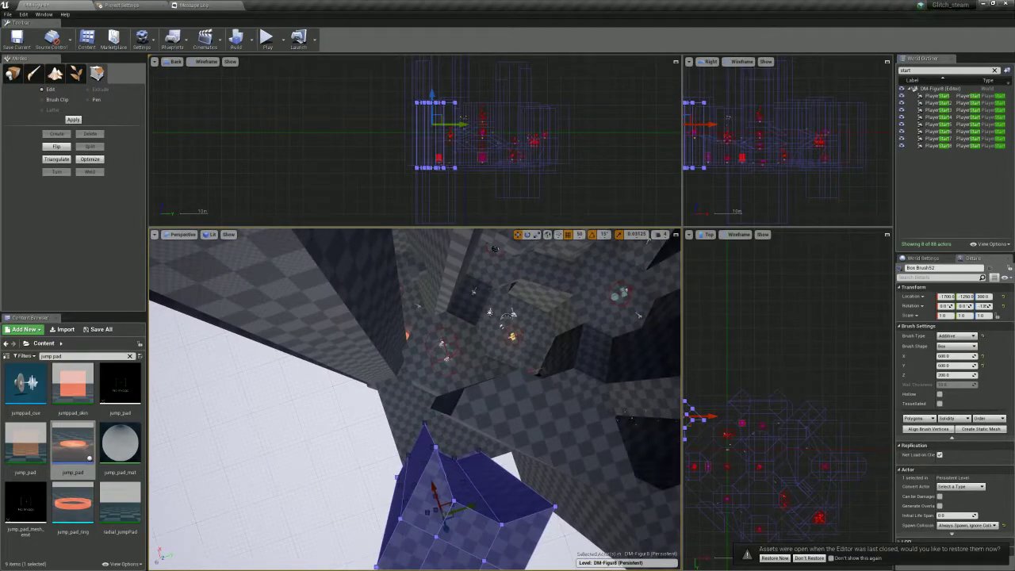
left_click_drag(452, 501, 424, 404)
right_click_drag(423, 404, 300, 371)
left_click_drag(380, 308, 393, 309)
mouse_move(393, 308)
right_mouse_down()
mouse_move(428, 325)
mouse_move(396, 305)
mouse_move(413, 348)
mouse_move(389, 329)
mouse_move(408, 321)
right_mouse_up()
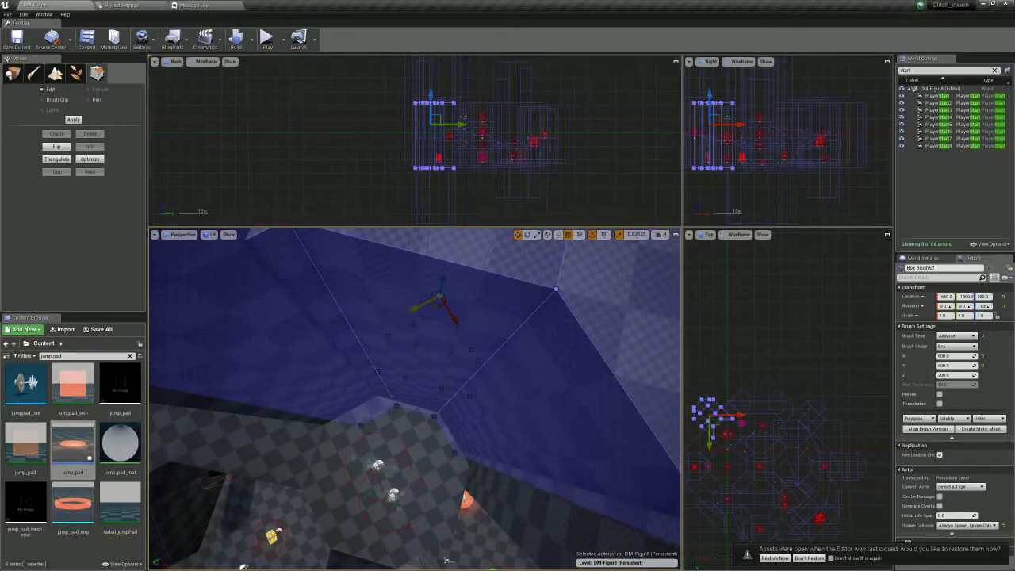
Try to nudge the duplicated column brush into line with the neighbouring walls of the open outer corner
left_click_drag(420, 307, 409, 314)
mouse_move(409, 313)
right_mouse_down()
mouse_move(398, 309)
mouse_move(442, 293)
right_mouse_up()
left_click_drag(398, 298, 388, 304)
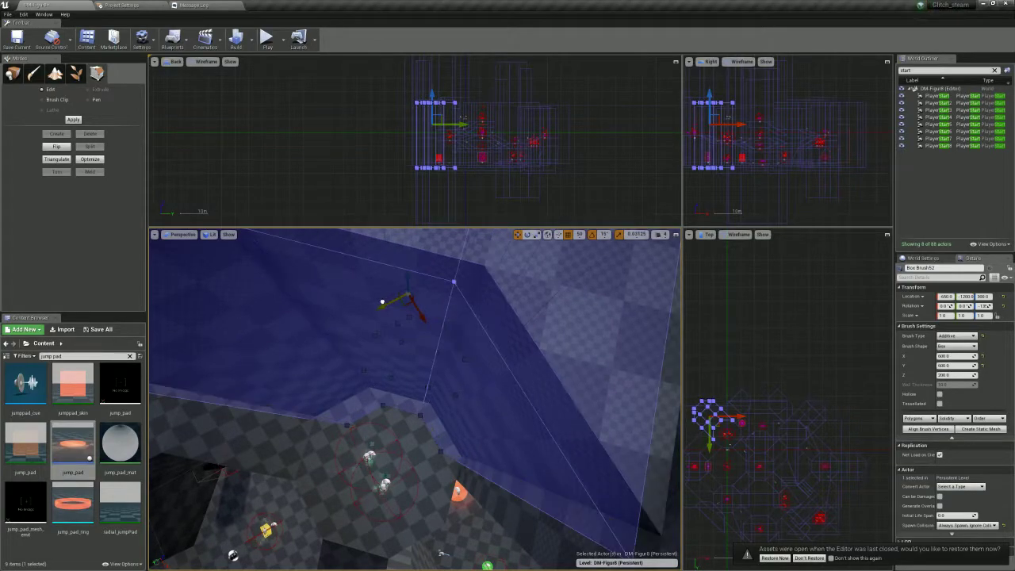
right_click_drag(409, 301, 476, 300)
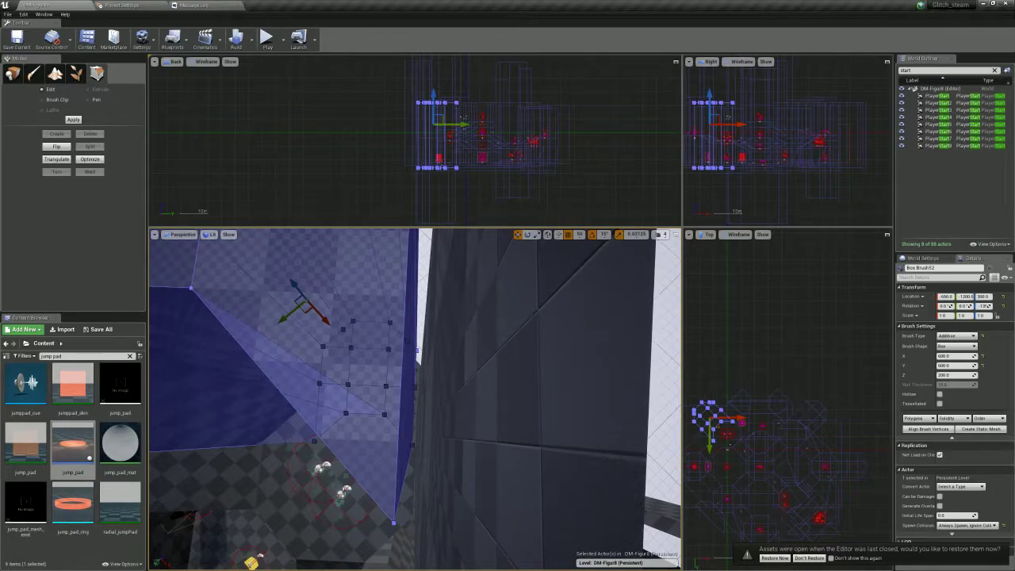
right_click_drag(412, 397, 444, 369)
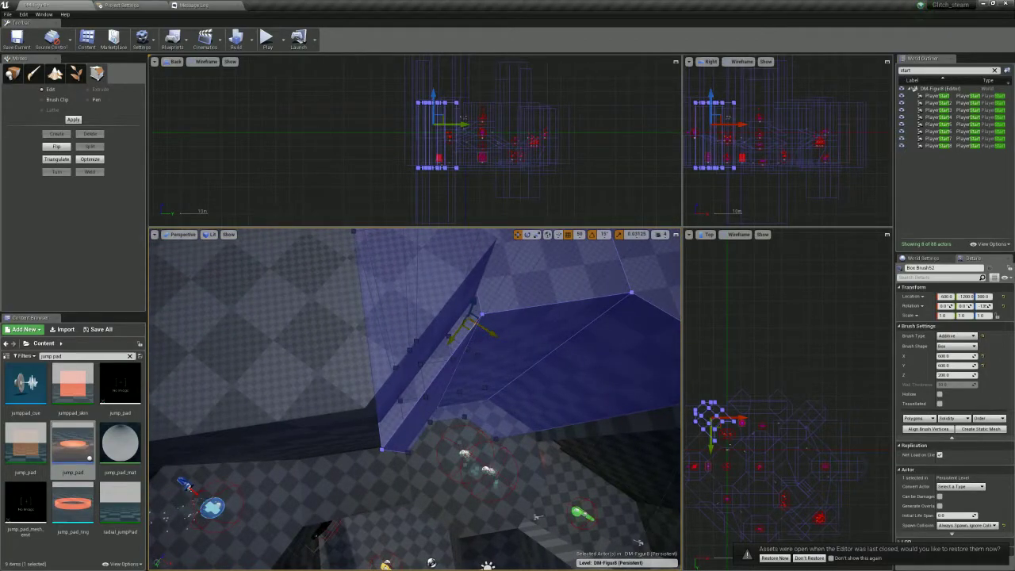
left_click_drag(468, 327, 468, 321)
mouse_move(469, 322)
right_mouse_down()
mouse_move(477, 317)
mouse_move(431, 341)
mouse_move(476, 344)
mouse_move(466, 454)
right_mouse_up()
left_click(444, 335)
key("ctrl+z")
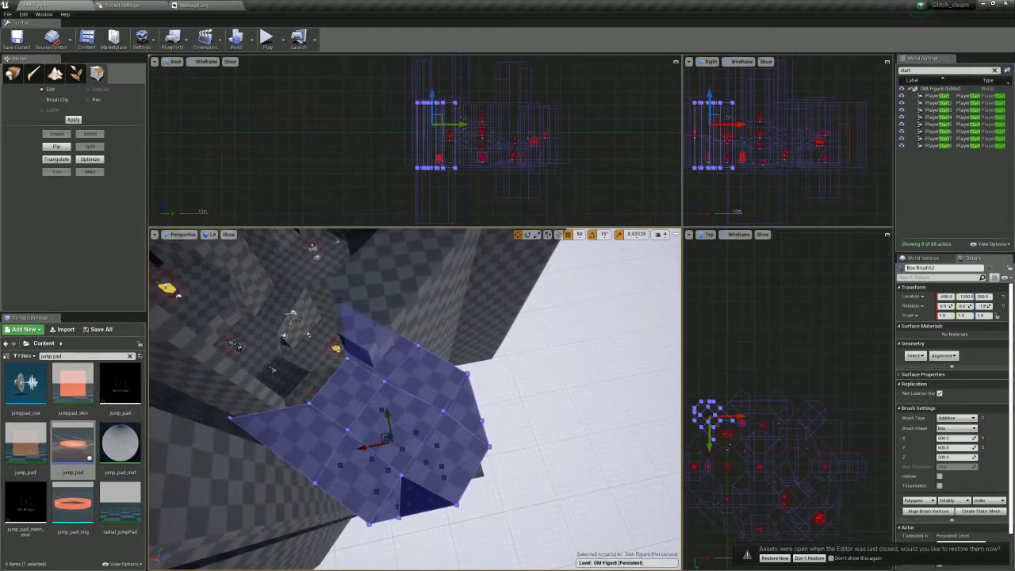
Try to merge the triangulated faces of the duplicated column brush with Optimize
left_click(456, 504)
left_click(474, 474)
left_click(491, 478)
left_click(423, 493)
mouse_move(424, 493)
right_mouse_down()
mouse_move(407, 489)
mouse_move(421, 475)
right_mouse_up()
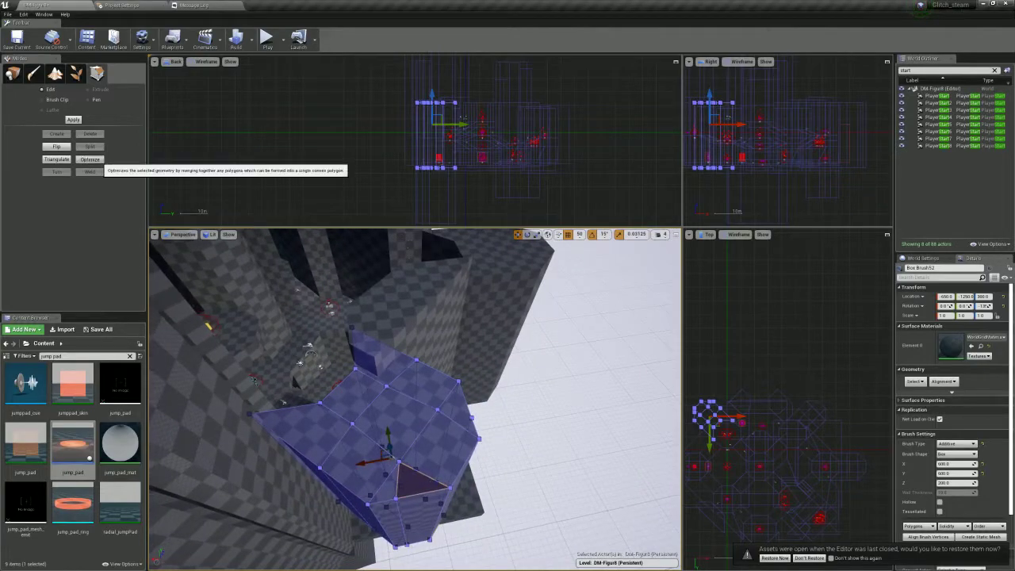
left_click(93, 161)
Check the corner vertices of the duplicated column brush and delete the brush from the open corner
mouse_move(396, 381)
right_mouse_down()
mouse_move(349, 347)
mouse_move(357, 341)
right_mouse_up()
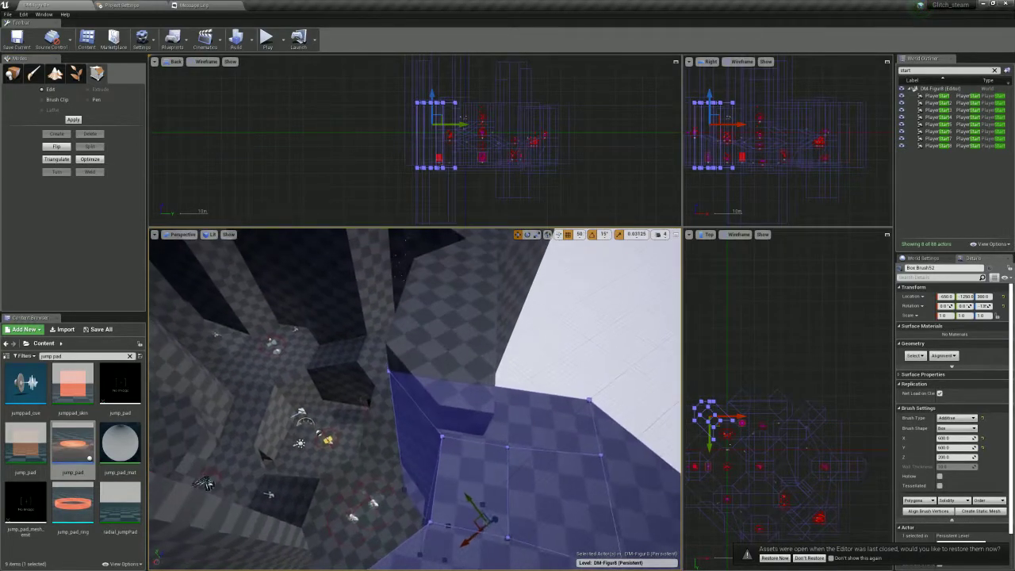
scroll(727, 439, "up", 6)
scroll(785, 461, "up", 5)
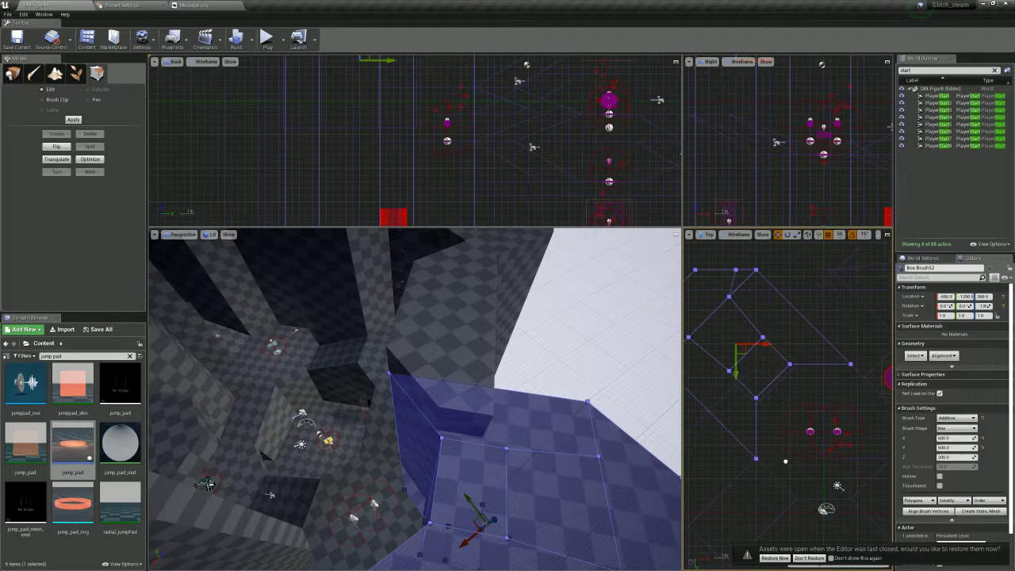
left_click(789, 364)
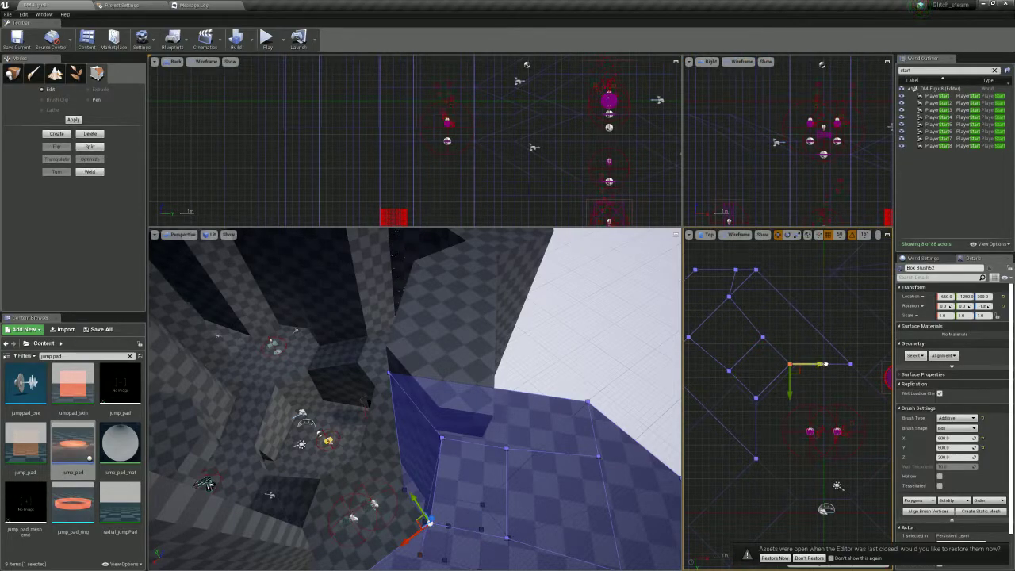
mouse_move(491, 396)
right_mouse_down()
mouse_move(547, 405)
mouse_move(499, 416)
mouse_move(506, 422)
mouse_move(515, 417)
mouse_move(476, 409)
mouse_move(467, 432)
mouse_move(527, 439)
mouse_move(507, 424)
right_mouse_up()
left_click(285, 266)
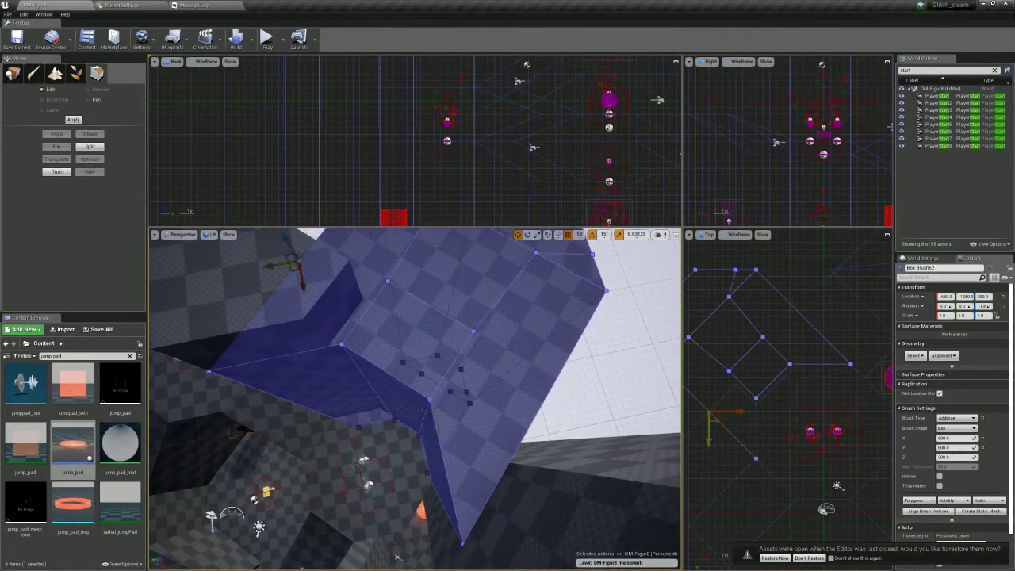
left_click(289, 305)
left_click(404, 333)
key("Delete")
Duplicate the raised outer column brush to the open corner and rotate the copy about its vertical axis to face the level
mouse_move(404, 333)
right_mouse_down()
mouse_move(309, 353)
mouse_move(277, 341)
mouse_move(396, 341)
mouse_move(436, 329)
mouse_move(424, 356)
mouse_move(420, 325)
mouse_move(432, 325)
mouse_move(416, 350)
right_mouse_up()
left_click(463, 338)
left_click(337, 433)
right_click_drag(337, 432, 342, 426)
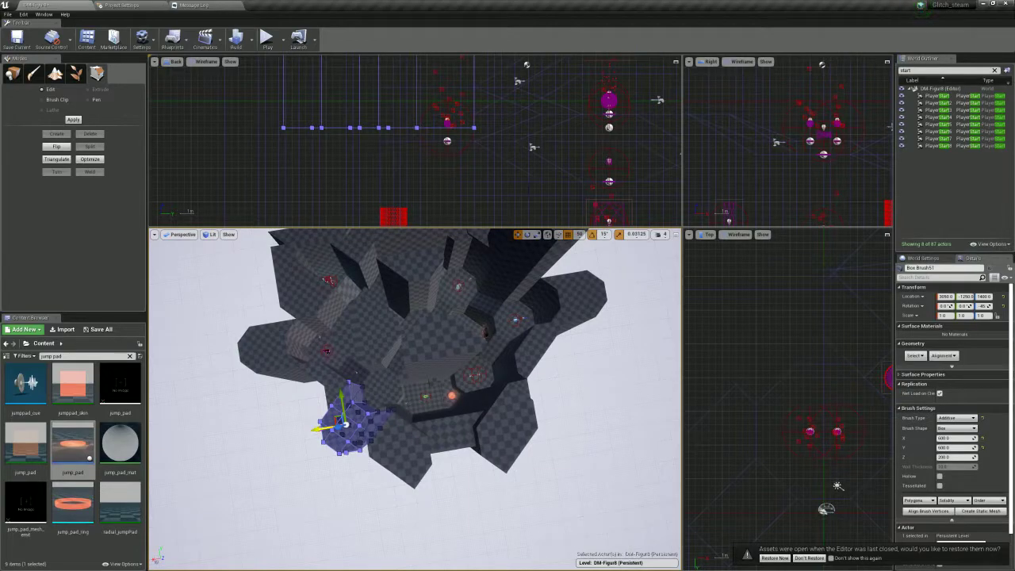
left_click_drag(343, 426, 485, 411, "alt")
key("f")
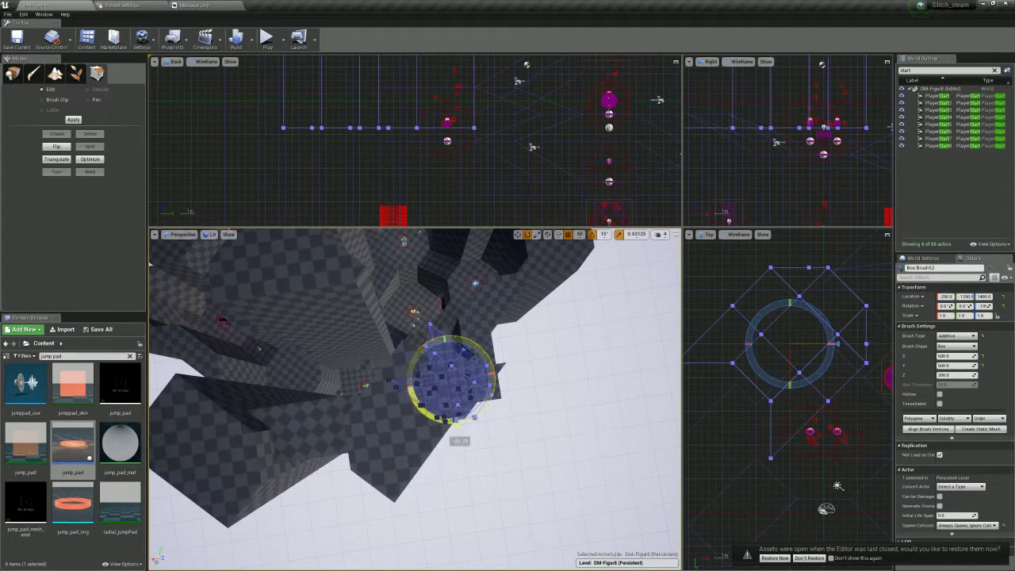
left_click_drag(455, 423, 457, 425)
right_click_drag(457, 425, 425, 390)
Move the new column brush into the open outer corner above the jump pad area
key("space")
key("space")
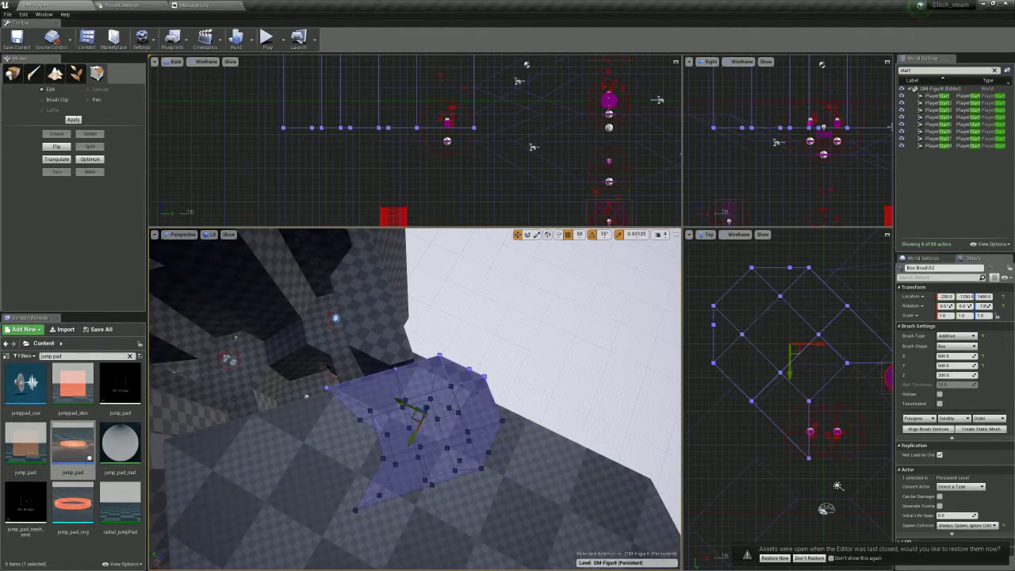
left_click_drag(419, 420, 470, 389)
right_click_drag(471, 389, 603, 351)
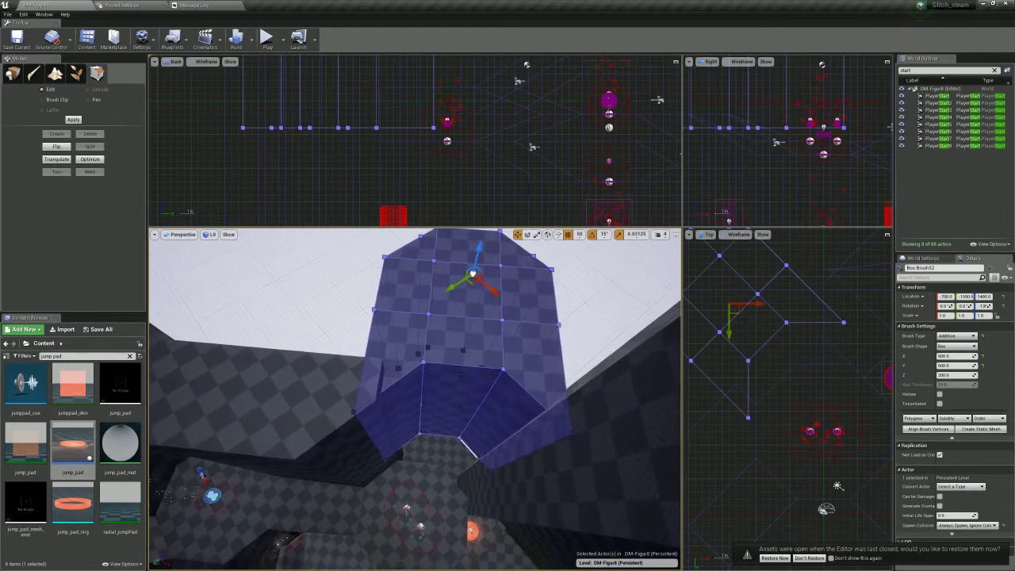
mouse_move(472, 277)
left_mouse_down()
mouse_move(430, 327)
mouse_move(440, 321)
mouse_move(425, 320)
mouse_move(435, 319)
left_mouse_up()
key("w")
Select the bottom vertices of the new column brush and lower them to the floor of the corner
right_click_drag(434, 318, 438, 373)
left_click_drag(503, 141, 270, 116)
key("s")
right_click_drag(317, 317, 318, 179)
key("s")
key("w")
key("s")
left_click_drag(434, 371, 434, 455)
key("w")
mouse_move(434, 455)
right_mouse_down()
mouse_move(434, 420)
mouse_move(444, 508)
mouse_move(460, 496)
mouse_move(392, 466)
mouse_move(436, 456)
mouse_move(408, 404)
right_mouse_up()
key("s")
Align the new column brush's vertices to the grid and move its inner corner vertex toward the level
scroll(715, 406, "up", 3)
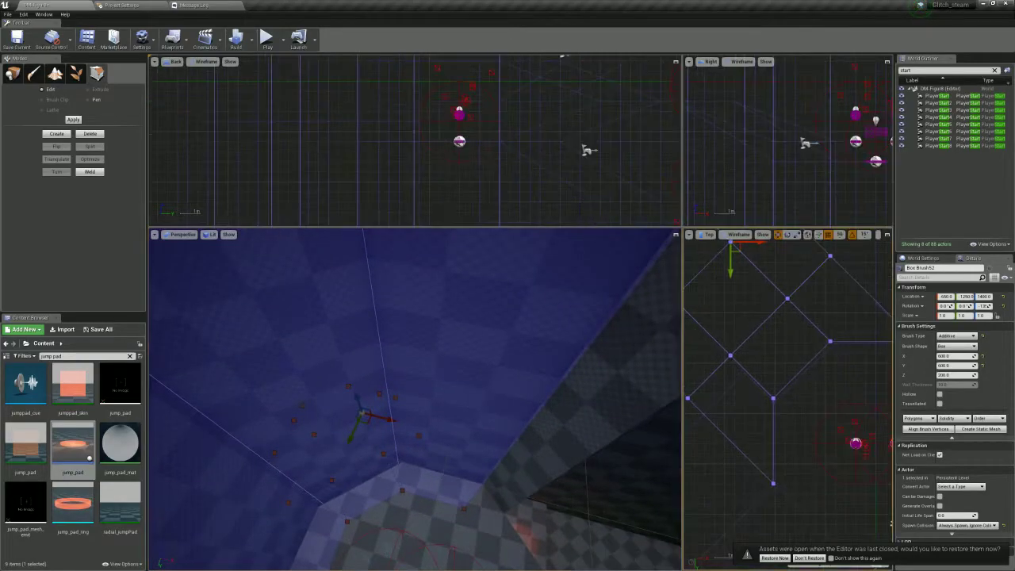
left_click(800, 420)
left_click(773, 420)
left_click(918, 429)
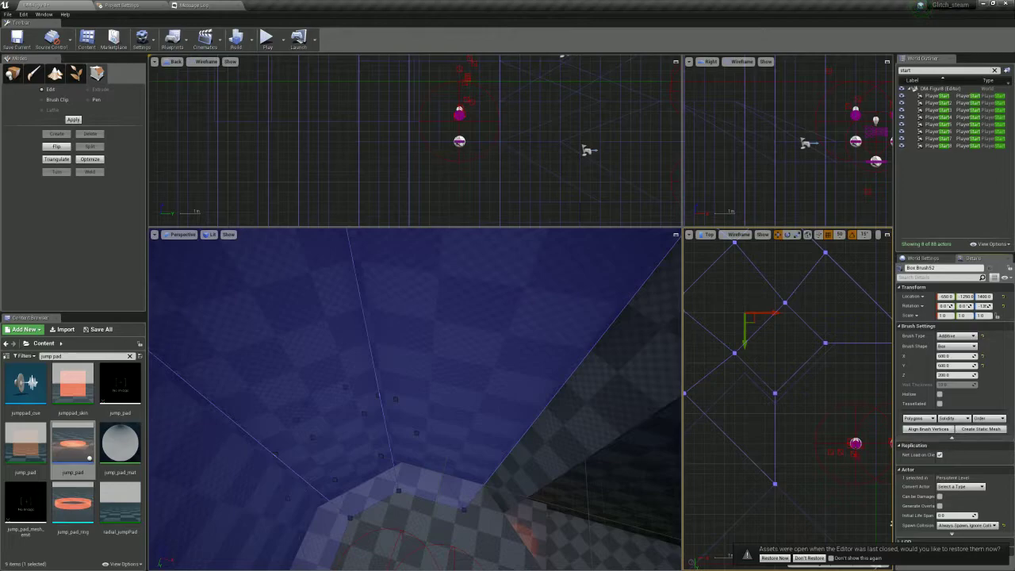
left_click(775, 393)
left_click_drag(774, 405, 772, 416)
Undo and redo the recent vertex edits, and shift the adjacent inner corner vertex toward the level along X
left_click(825, 344)
key("ctrl+z")
key("ctrl+z")
key("ctrl+z")
key("ctrl+z")
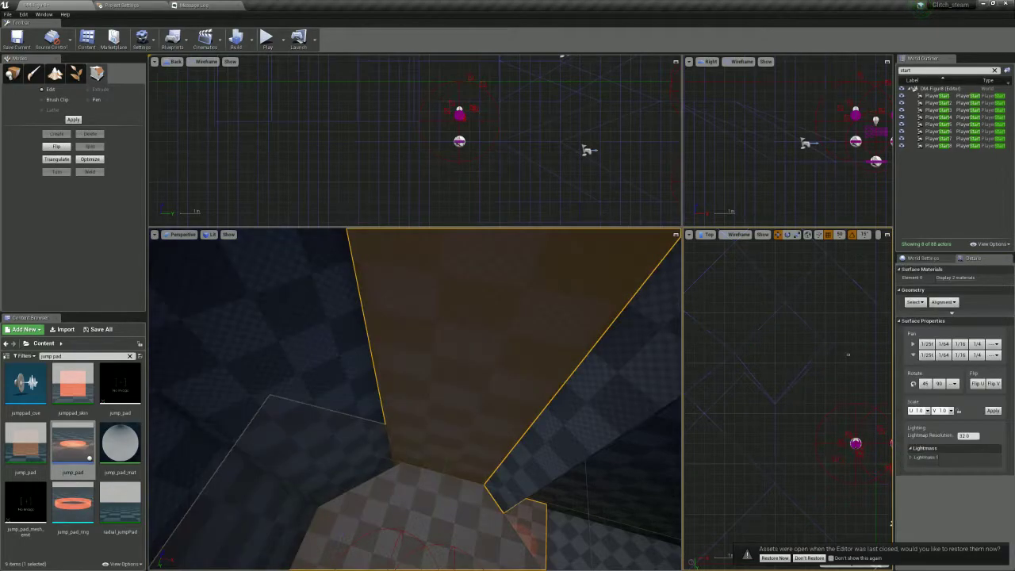
key("ctrl+y")
key("ctrl+y")
key("ctrl+y")
key("ctrl+y")
mouse_move(851, 343)
left_mouse_down()
mouse_move(871, 343)
mouse_move(862, 346)
left_mouse_up()
Select the matching outer column brush at the opposite corner of the level and save the level
right_click_drag(717, 472, 635, 493)
right_click_drag(508, 444, 579, 381)
right_click_drag(507, 396, 578, 452)
left_click(409, 333)
right_click_drag(409, 333, 412, 356)
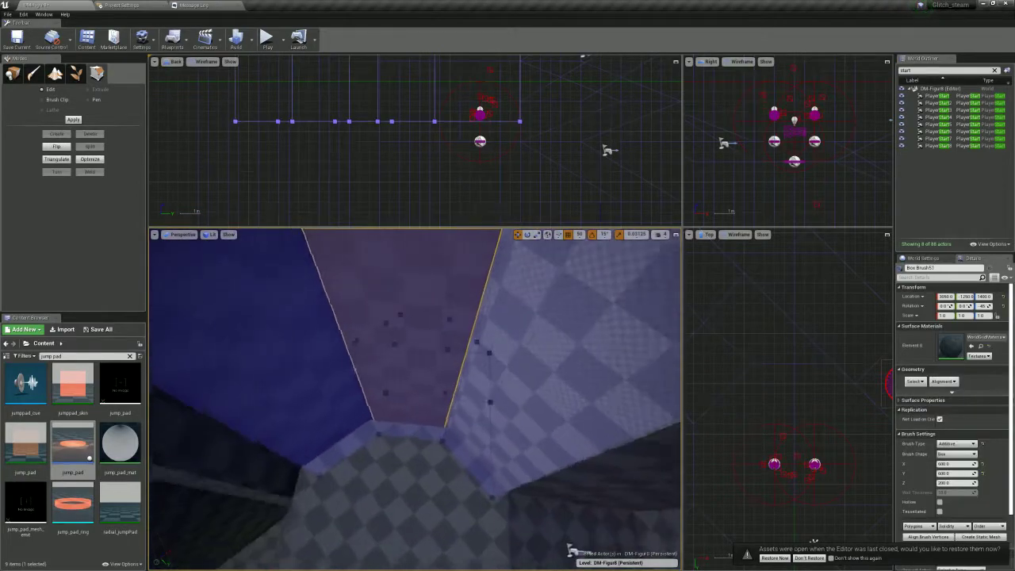
right_click_drag(570, 551, 572, 531)
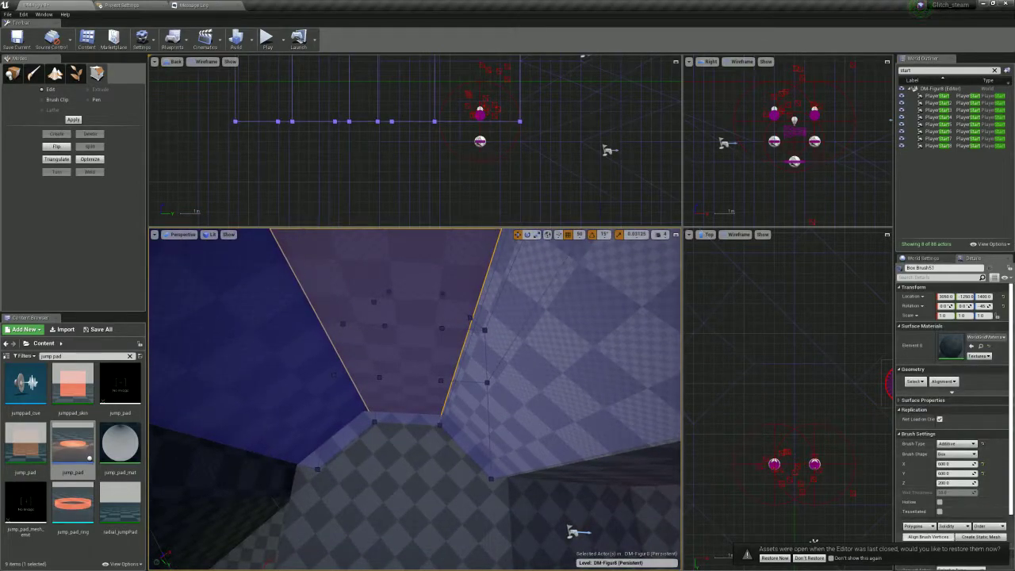
left_click(832, 459)
scroll(833, 458, "down", 2)
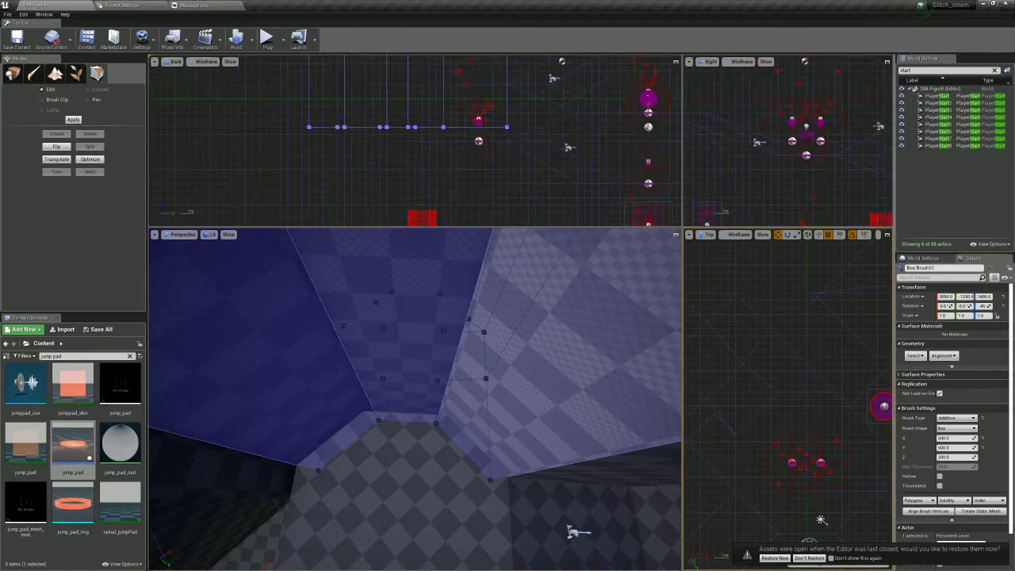
key("ctrl+s")
Move the two inner corner vertices of the opposite column brush slightly toward the level in plan
mouse_move(884, 458)
right_mouse_down()
mouse_move(793, 437)
mouse_move(734, 523)
mouse_move(763, 521)
mouse_move(753, 345)
mouse_move(716, 146)
mouse_move(508, 63)
mouse_move(535, 402)
right_mouse_up()
scroll(765, 511, "down", 3)
right_click_drag(705, 375, 767, 420)
scroll(768, 420, "up", 3)
scroll(765, 372, "up", 1)
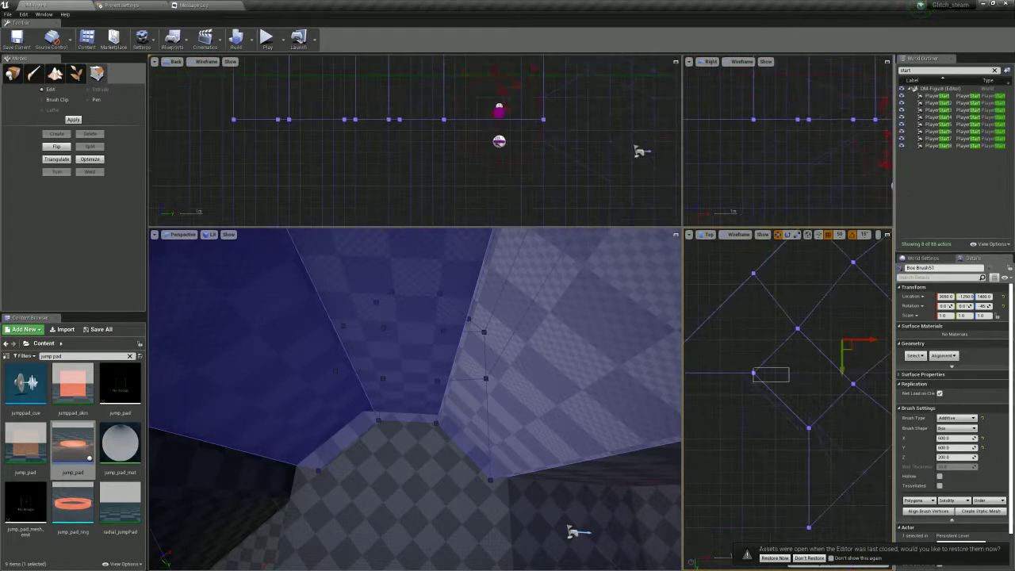
left_click(742, 372)
left_click(808, 428)
left_click_drag(807, 428, 808, 438)
Filter the level's actors for "sky" and delete the SkyLight
mouse_move(574, 531)
right_mouse_down()
mouse_move(567, 476)
mouse_move(440, 500)
mouse_move(408, 490)
mouse_move(360, 527)
right_mouse_up()
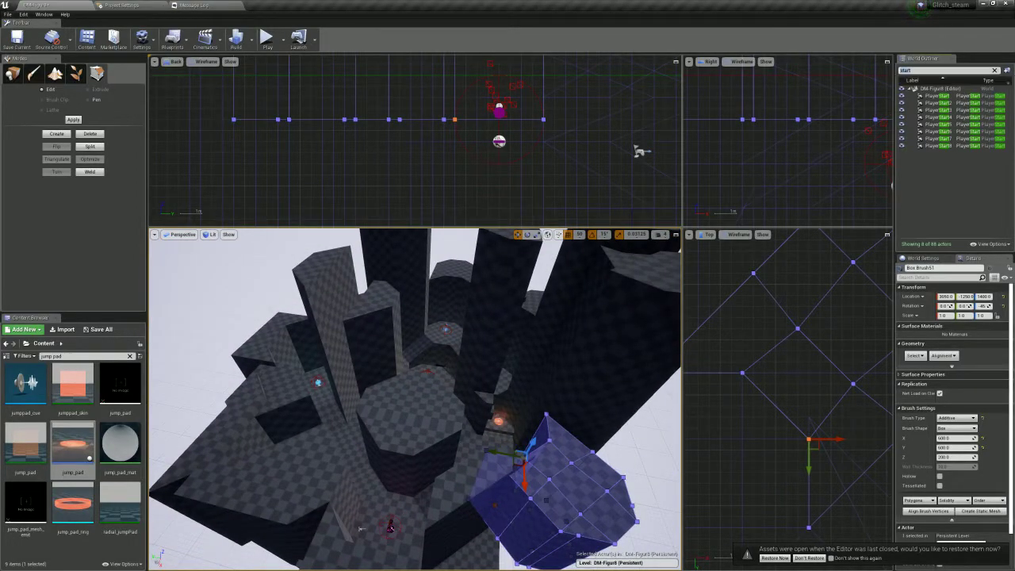
type("sky")
left_click(929, 104)
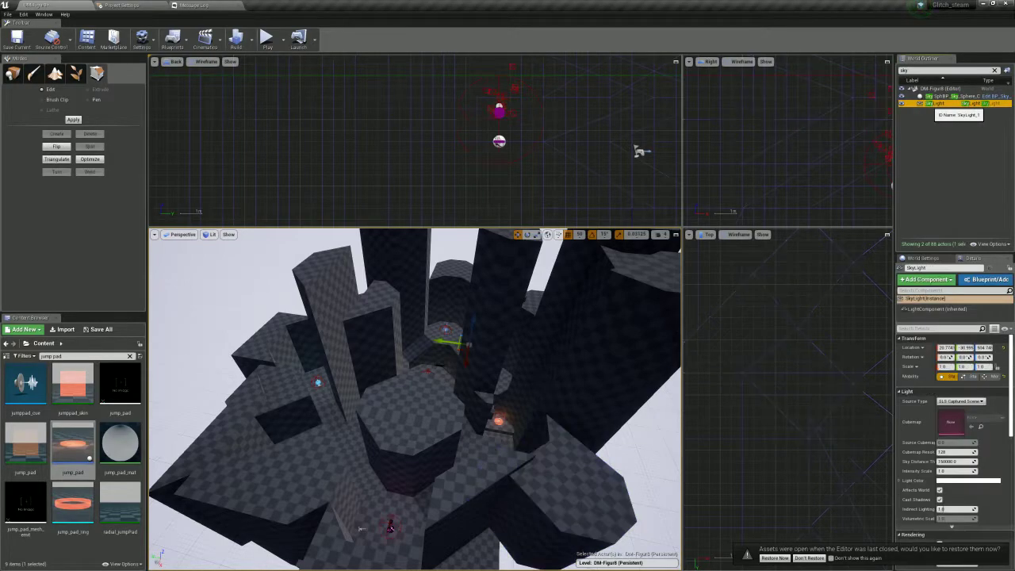
key("Delete")
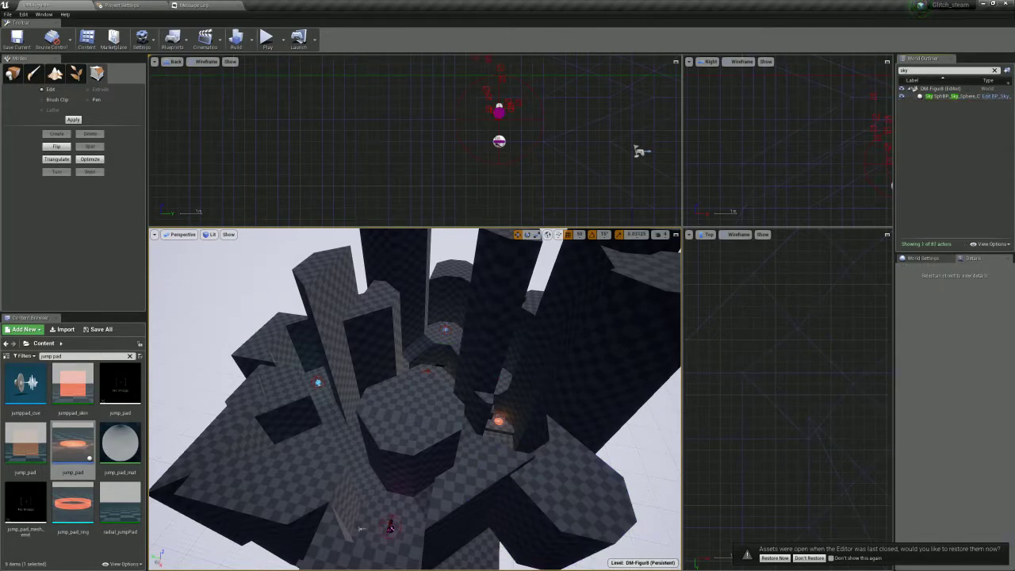
Find the directional Light Source and set its intensity to 5 lux and its indirect lighting intensity to 10
left_click(919, 95)
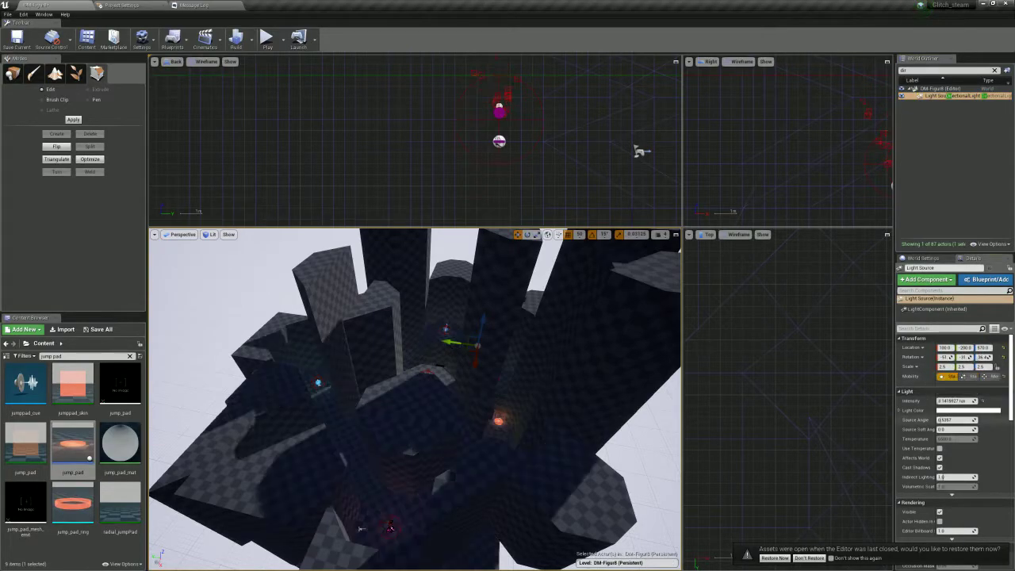
left_click(951, 402)
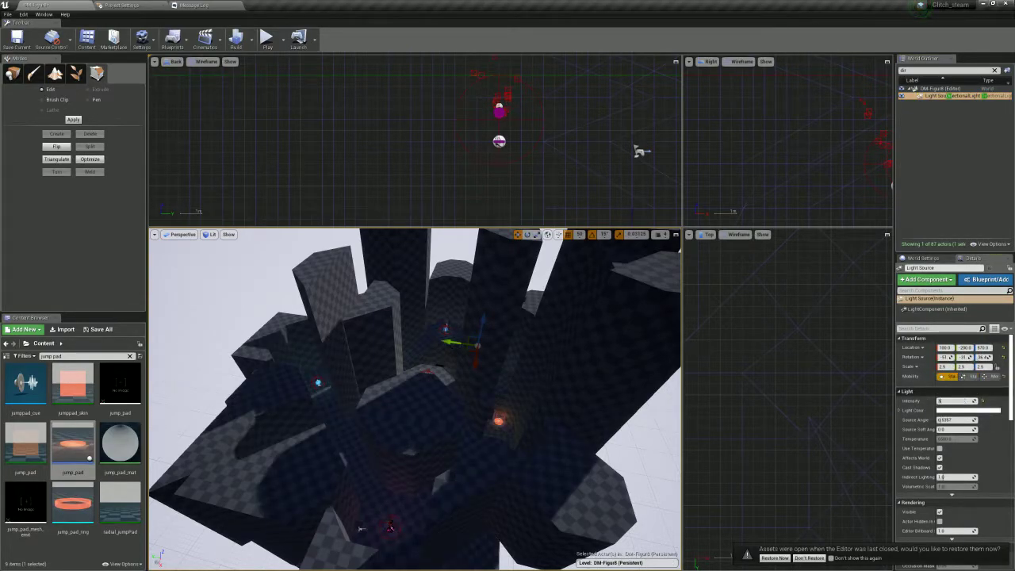
type("5")
key("Return")
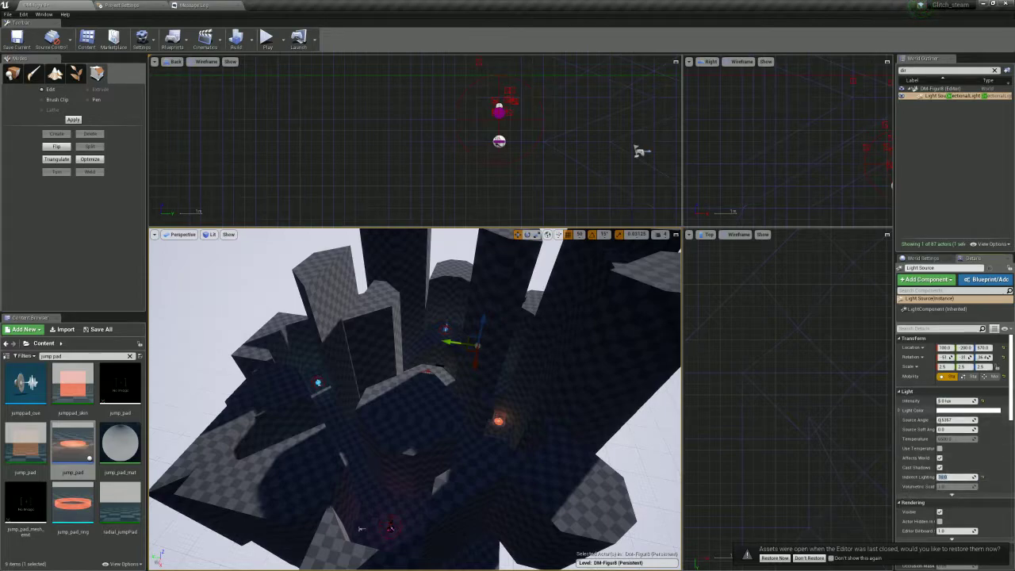
Change the directional light's colour to a pale cyan
left_click(967, 410)
left_click_drag(834, 429, 831, 421)
left_click_drag(900, 364, 896, 338)
left_click_drag(898, 402, 898, 410)
left_click(917, 523)
Apply the hack01-grid-new-darkgrey material to all surfaces matching the selected wall's material and realign their textures
right_click_drag(507, 397, 269, 404)
key("w")
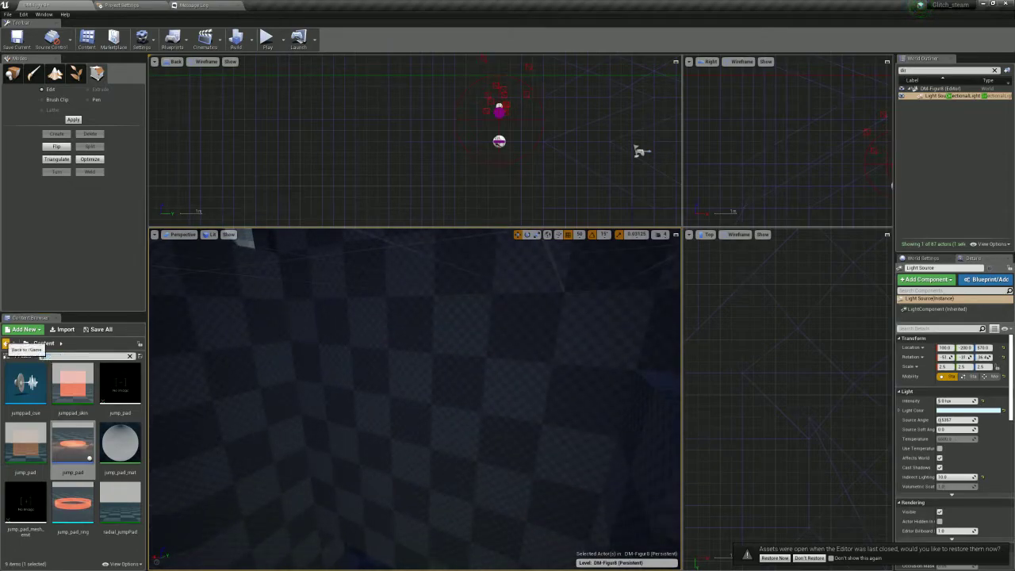
left_click(6, 343)
left_click(507, 381)
left_click(915, 380)
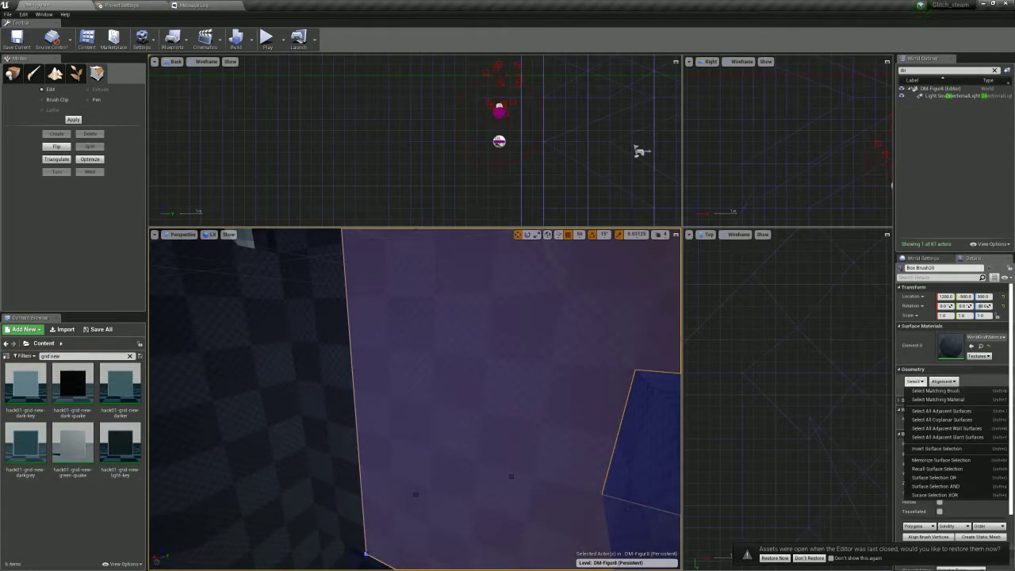
left_click(938, 399)
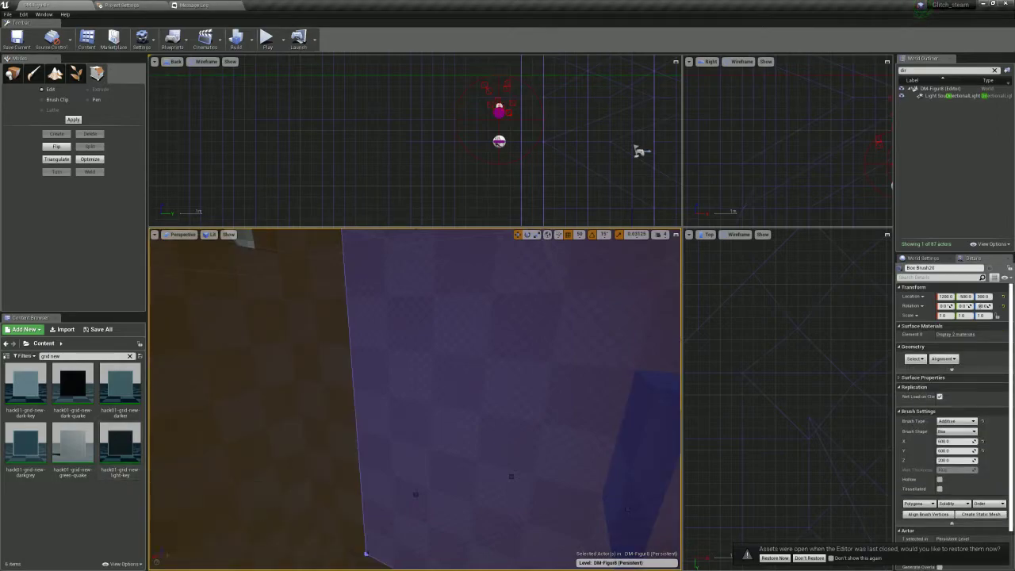
left_click_drag(22, 444, 301, 412)
left_click(943, 381)
left_click(965, 399)
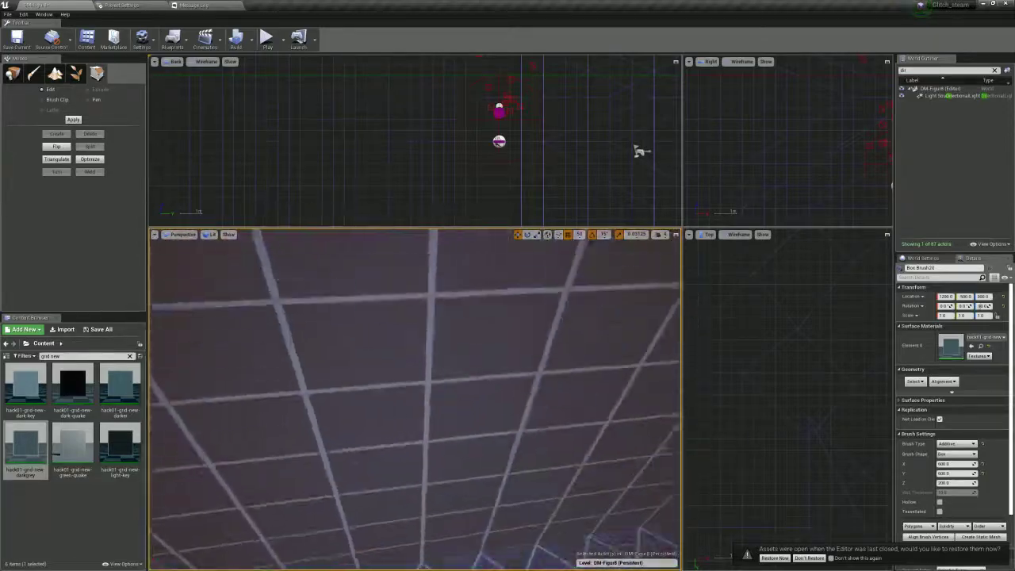
Place a BP_pickup_armor_ammo_SMALL pickup on the lower floor and duplicate it into a square of four
key("shift+1")
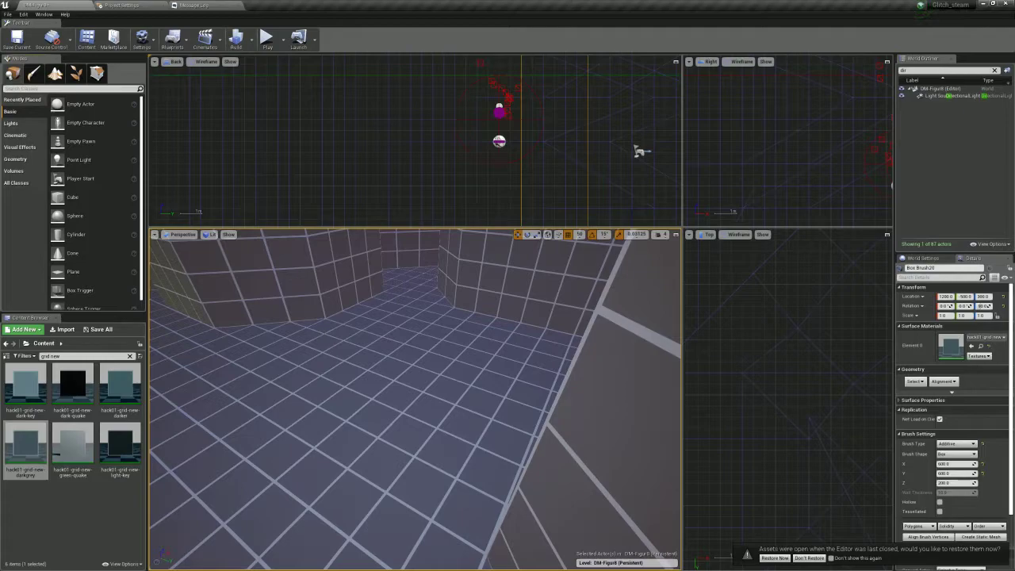
type("small")
left_click_drag(48, 103, 386, 337)
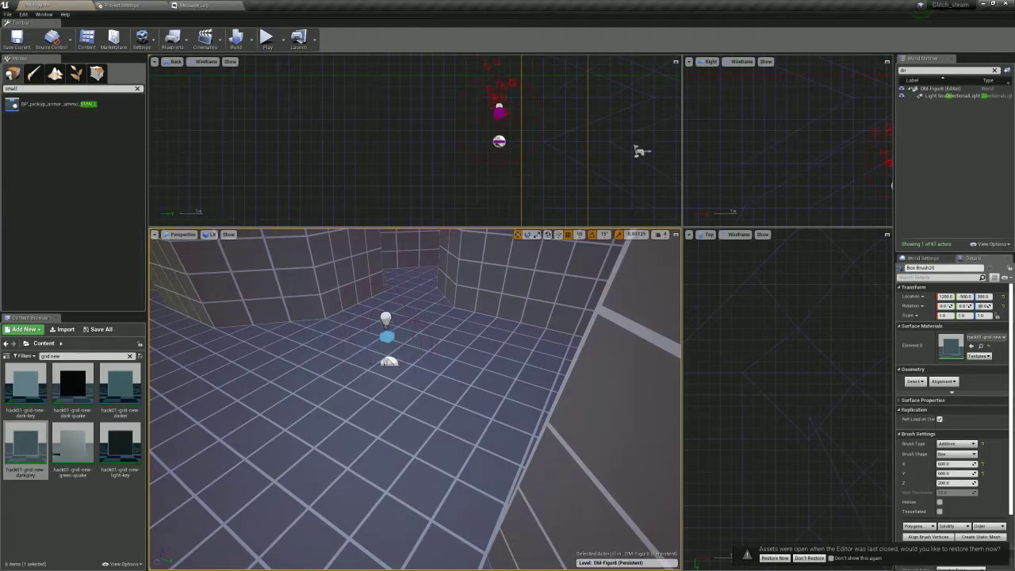
key("f")
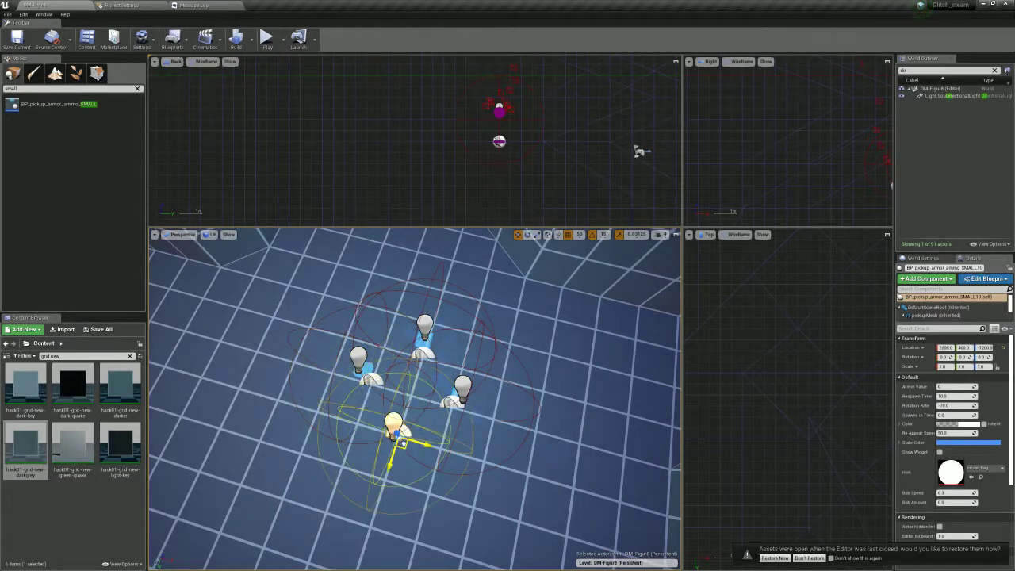
Add a fifth small pickup at the centre of the square, select all five, and shift the cluster across the floor
right_click_drag(415, 397, 539, 384)
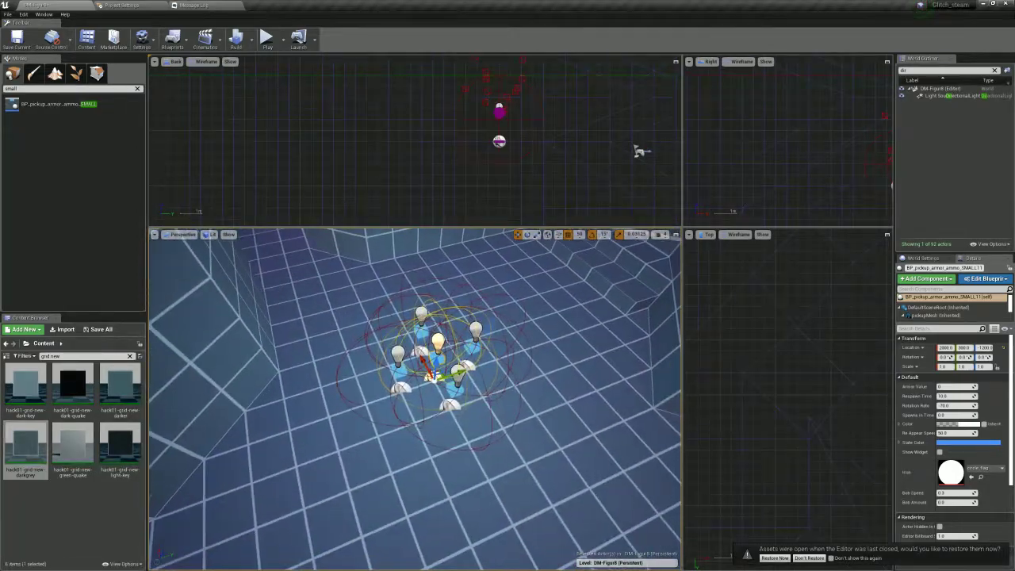
left_click(421, 332, "ctrl")
left_click(399, 372, "ctrl")
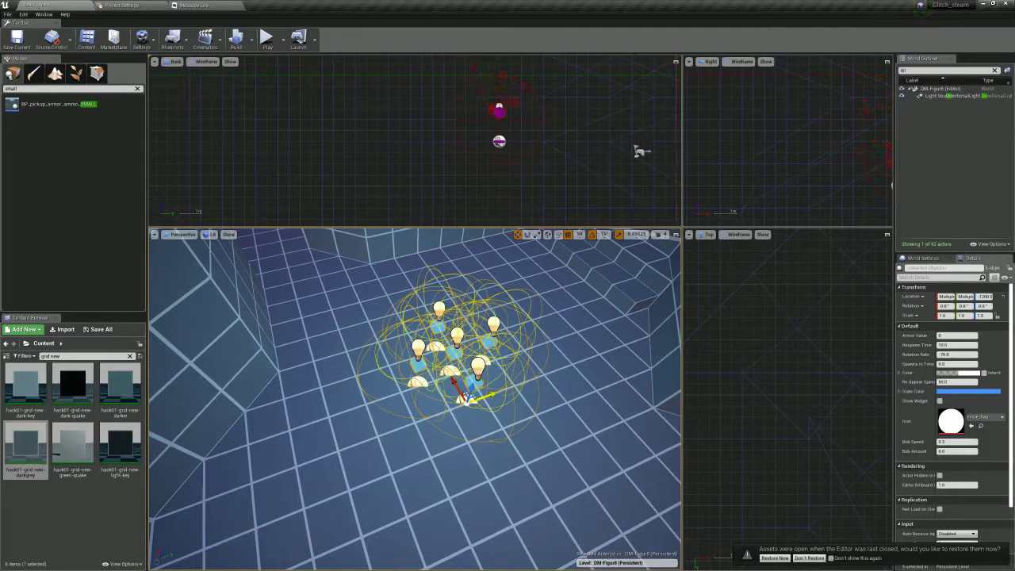
Place more BP_pickup_armor_ammo_SMALL pickups in another part of the level, away from the first cluster
key("s")
mouse_move(502, 394)
right_mouse_down()
mouse_move(574, 376)
mouse_move(519, 408)
mouse_move(503, 401)
right_mouse_up()
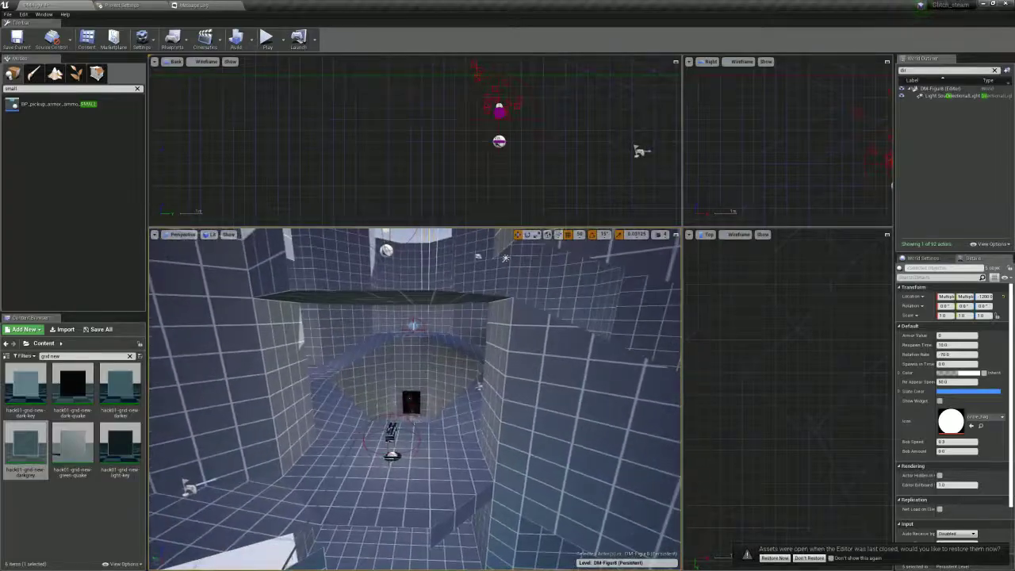
mouse_move(414, 399)
right_mouse_down()
mouse_move(491, 428)
mouse_move(539, 428)
mouse_move(507, 467)
mouse_move(459, 451)
mouse_move(420, 404)
right_mouse_up()
left_click_drag(56, 104, 448, 437)
right_click_drag(449, 438, 503, 416)
Build the level with its lighting and return to the level viewport to inspect the lit arena from above
left_click(250, 38)
left_click(236, 39)
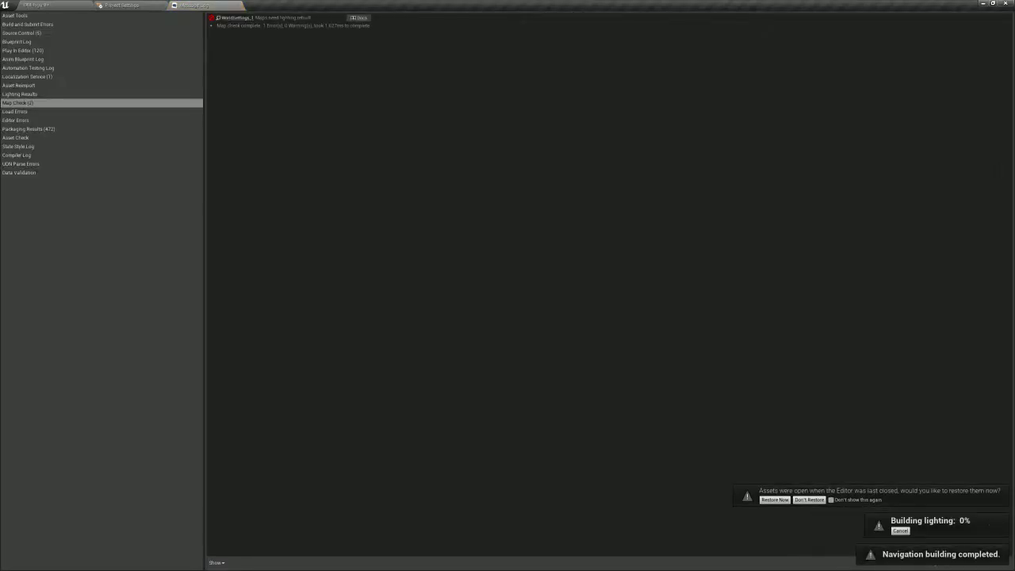
left_click(40, 6)
mouse_move(412, 397)
right_mouse_down()
mouse_move(420, 309)
mouse_move(424, 390)
mouse_move(412, 404)
right_mouse_up()
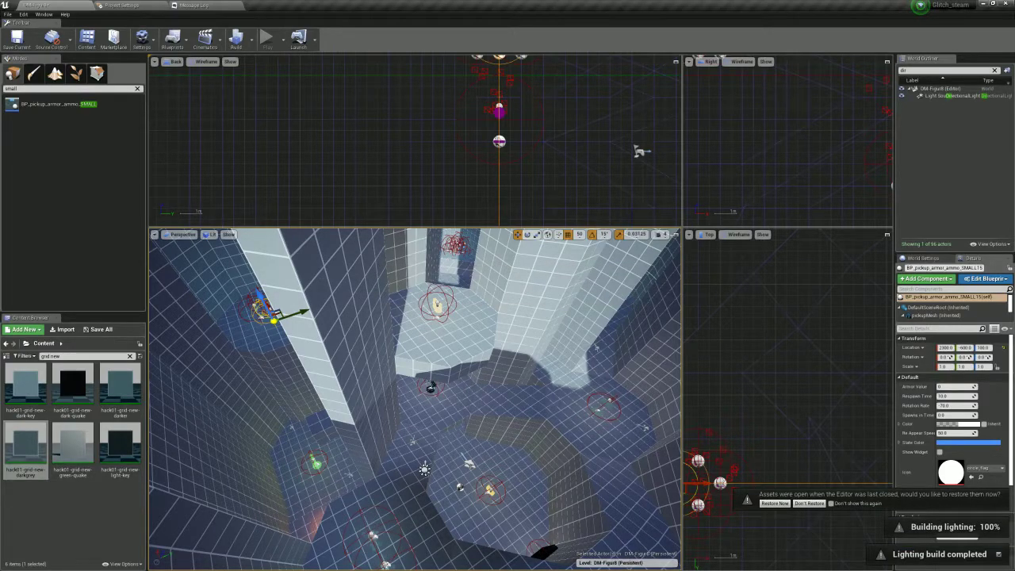
right_click_drag(415, 399, 456, 428)
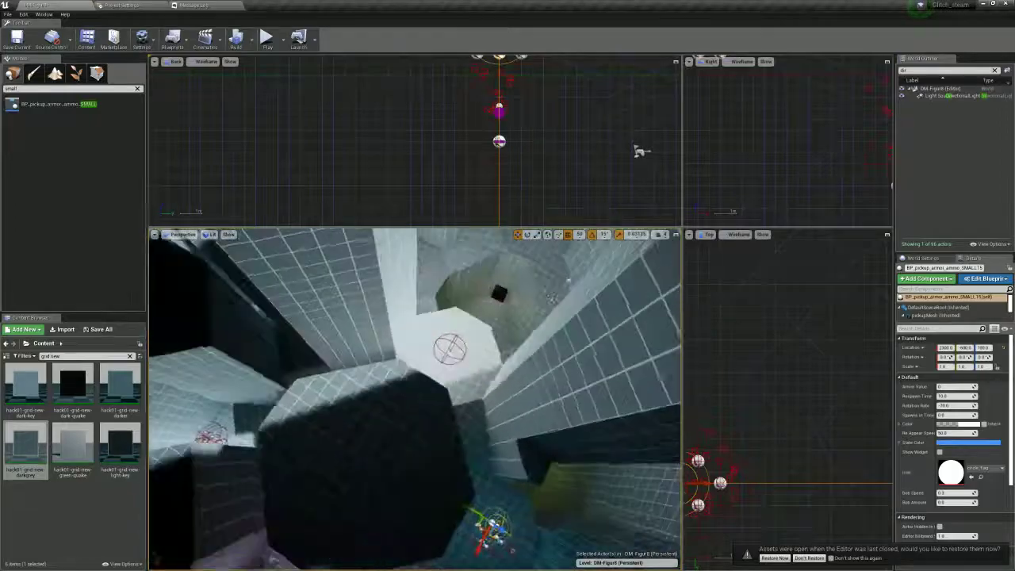
Playtest the level in the viewport, running through its corridors, pit and platforms to check lighting and pickups, and end the session
left_click(266, 38)
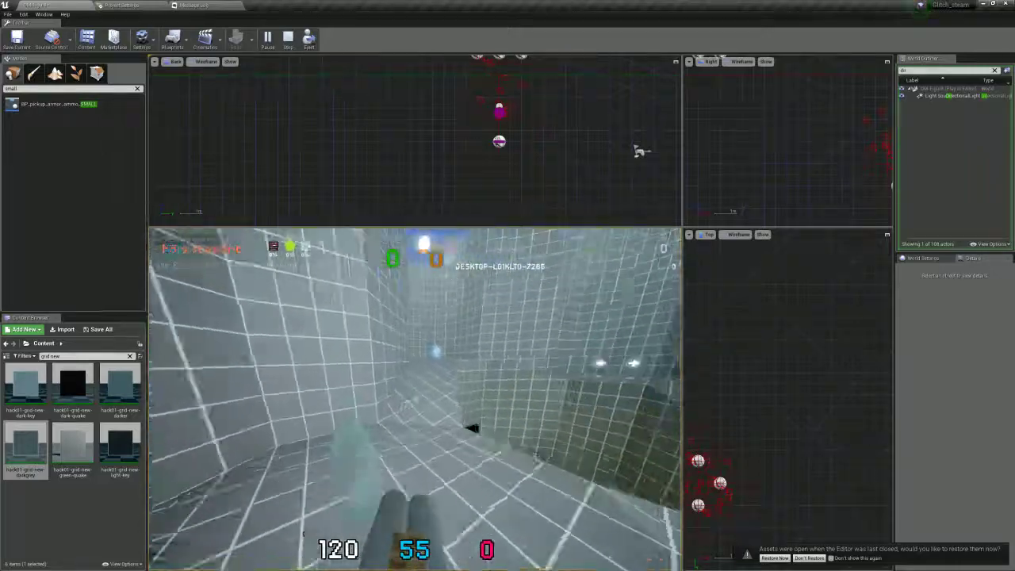
key("w")
key("w")
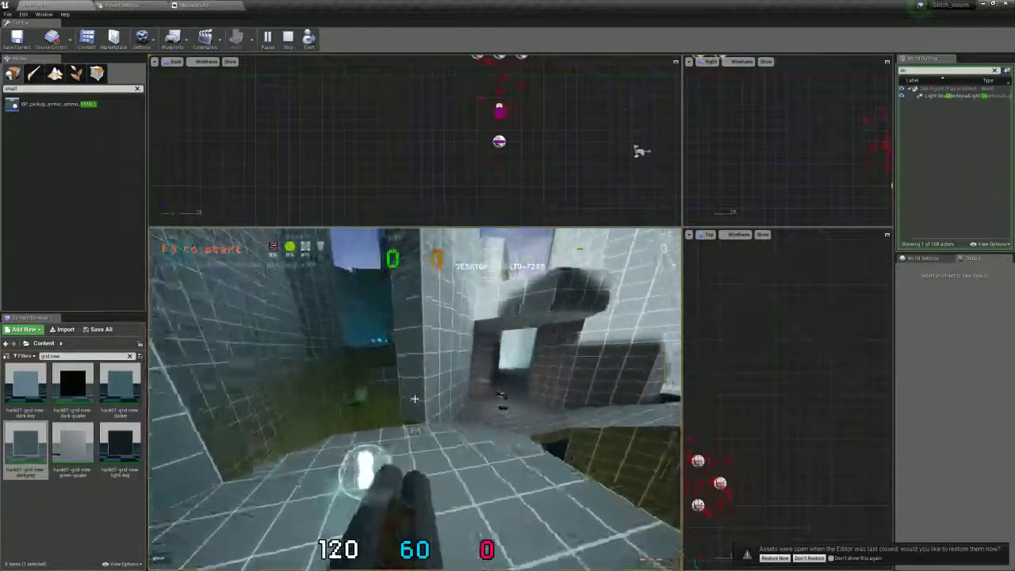
key("w")
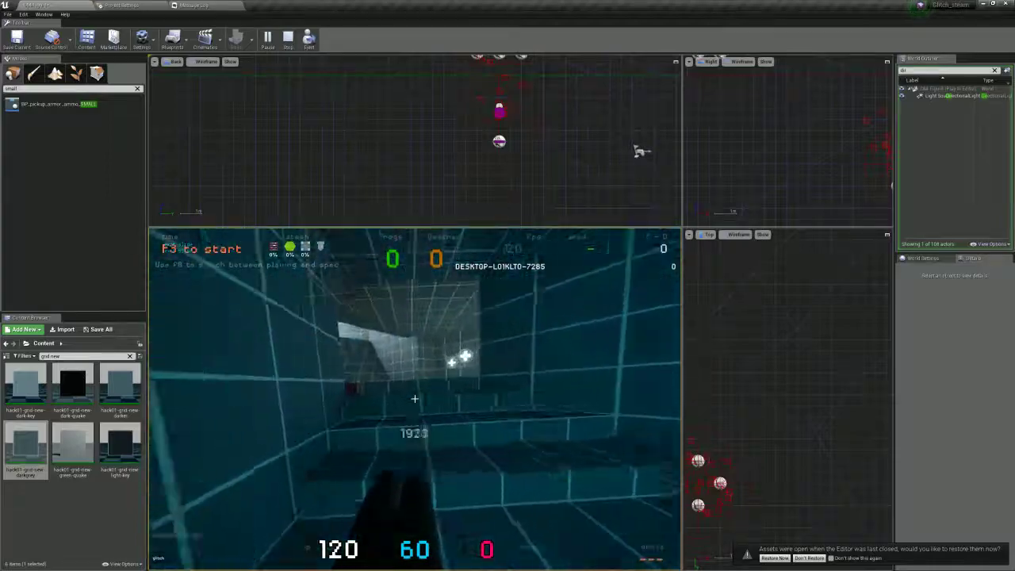
key("w")
key("w")
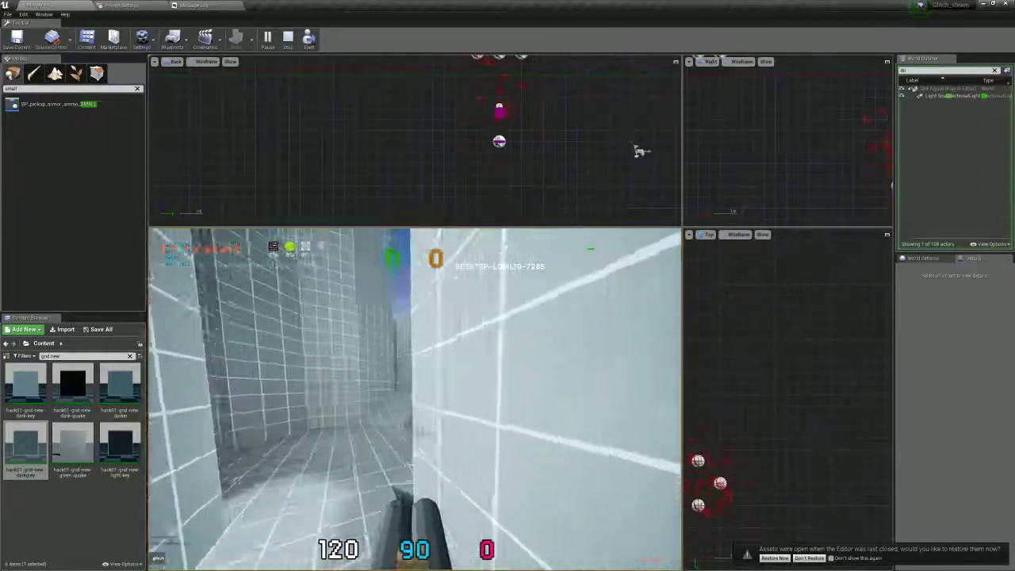
key("w")
key("w")
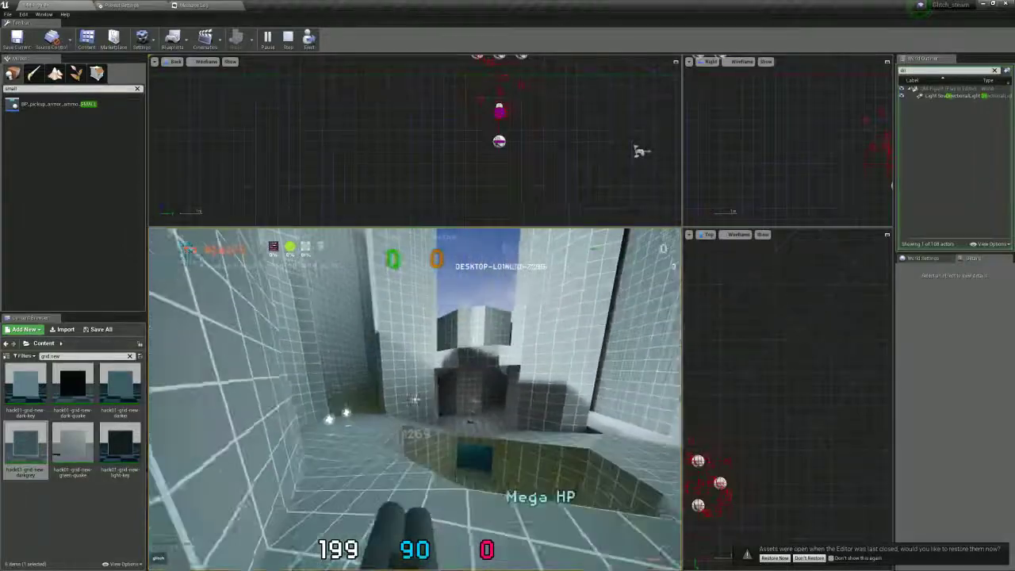
key("w")
key("w")
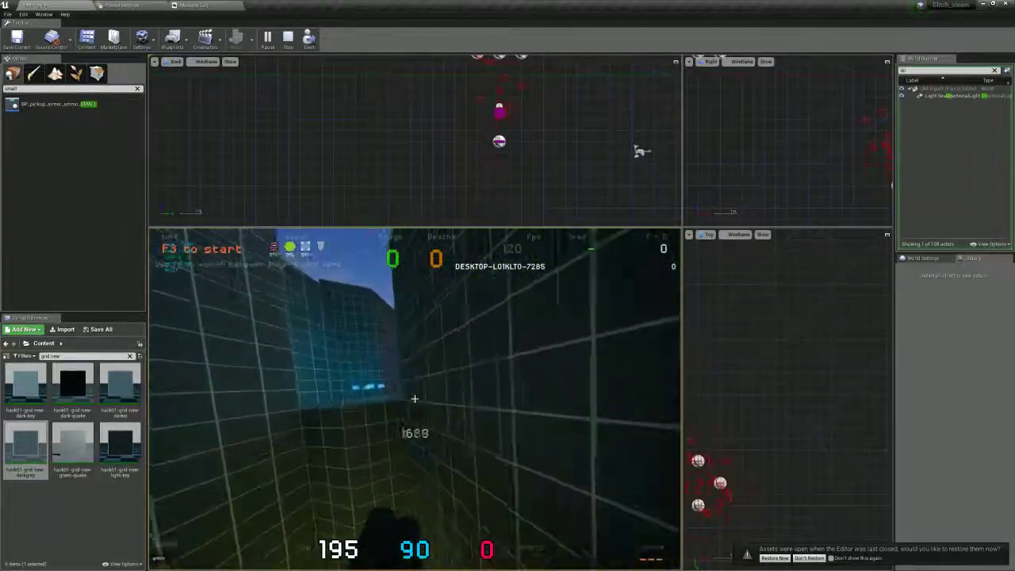
key("w")
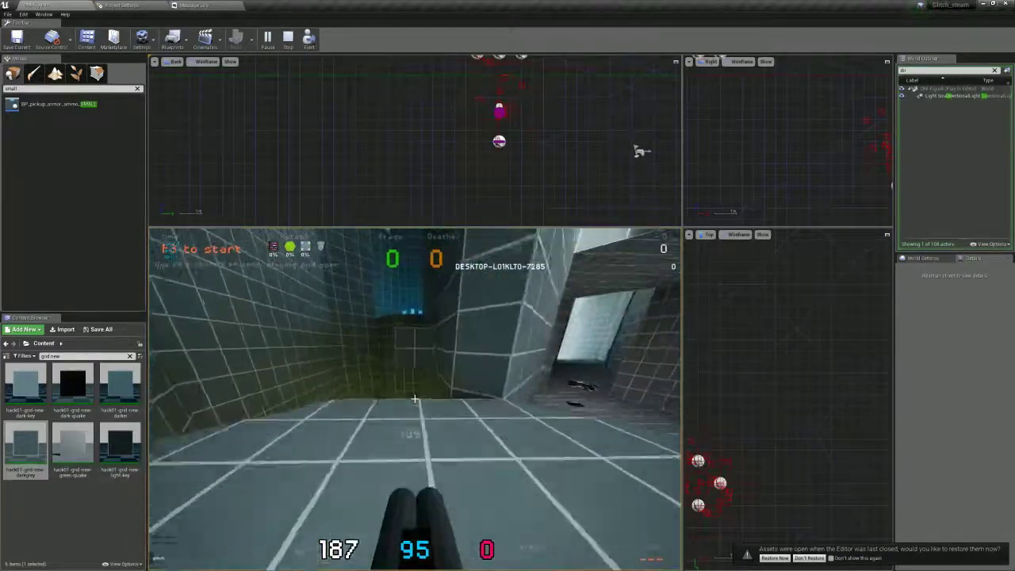
key("w")
key("w")
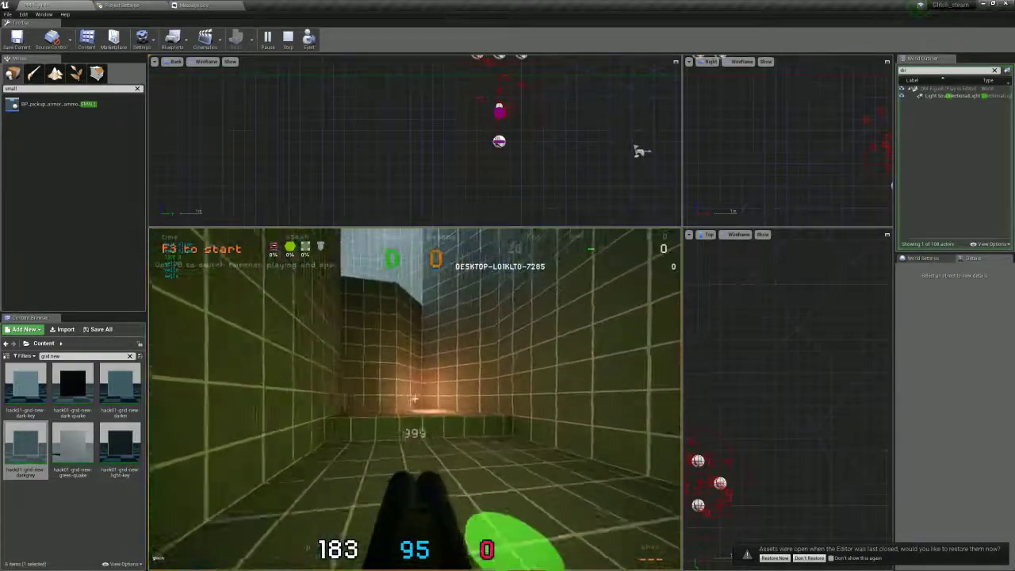
key("w")
key("w")
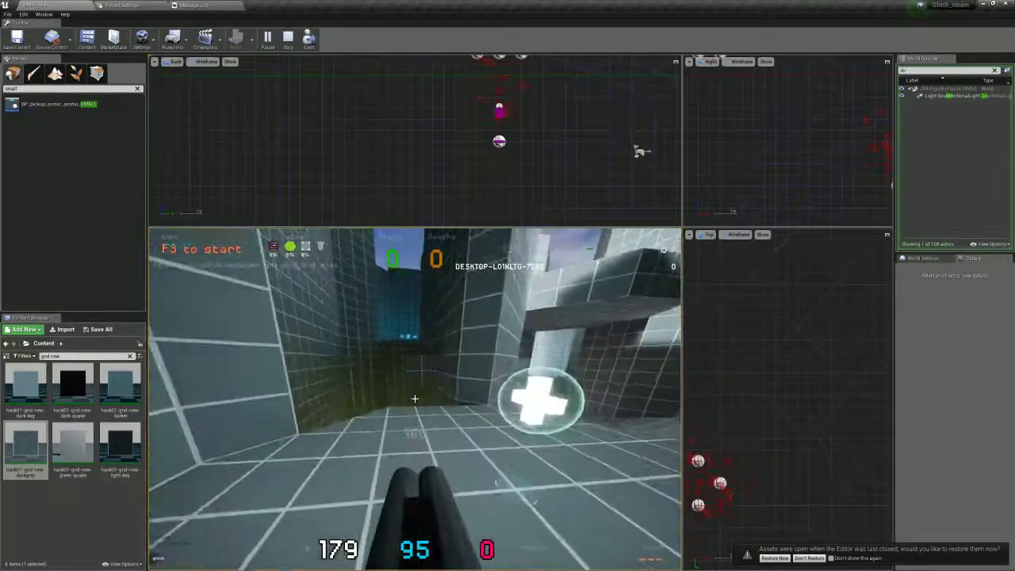
key("w")
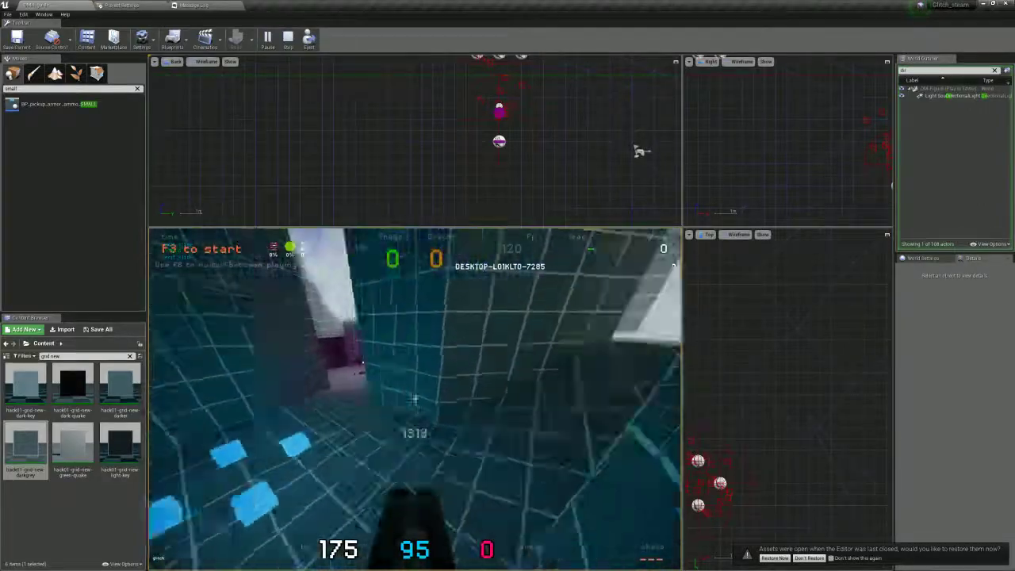
key("w")
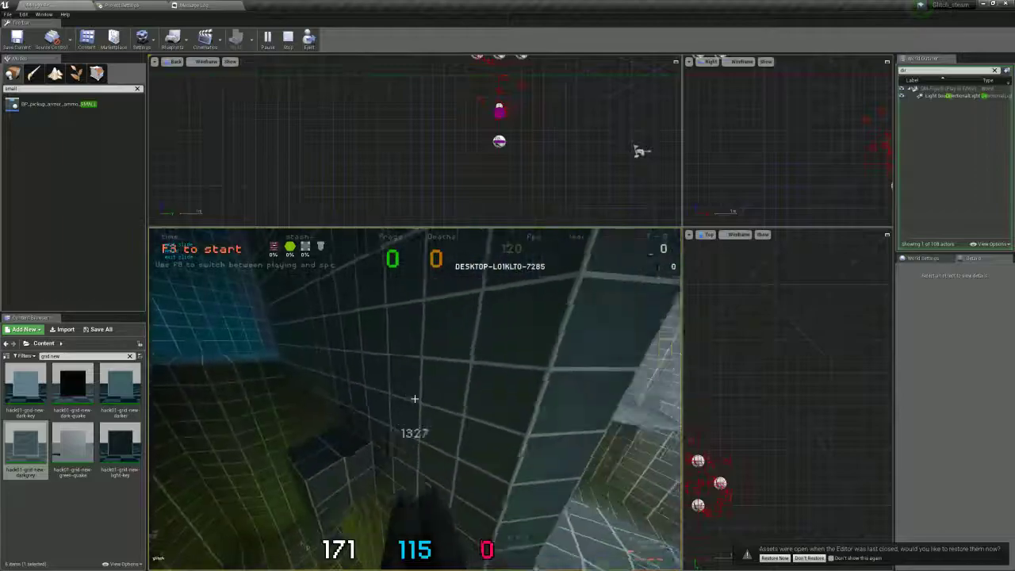
key("w")
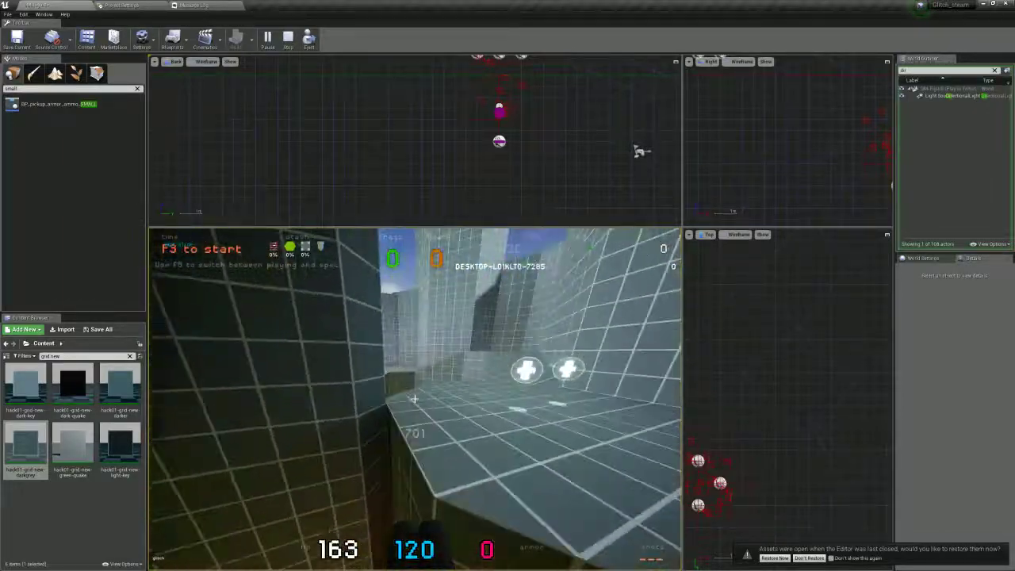
key("s")
key("w")
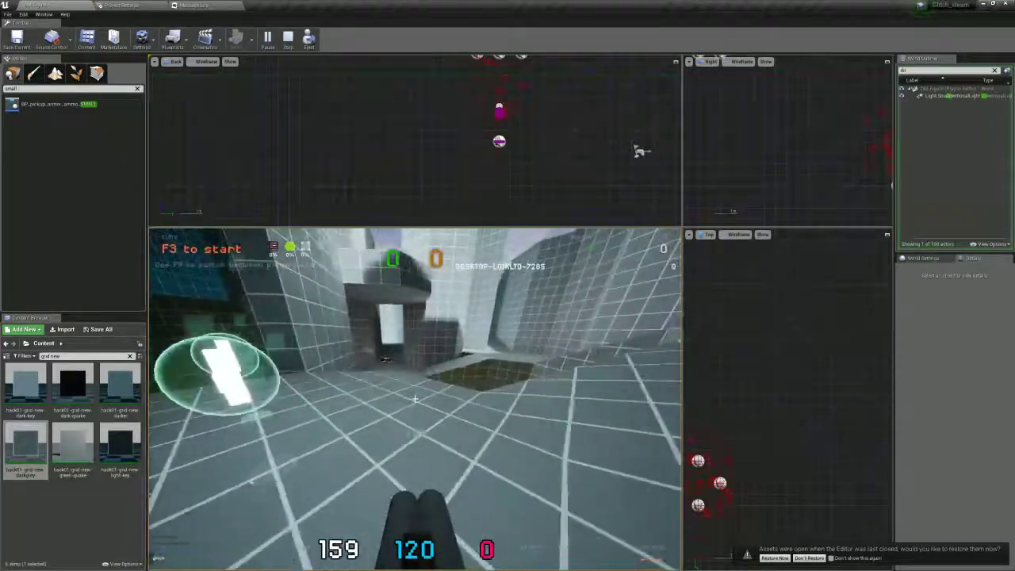
key("w")
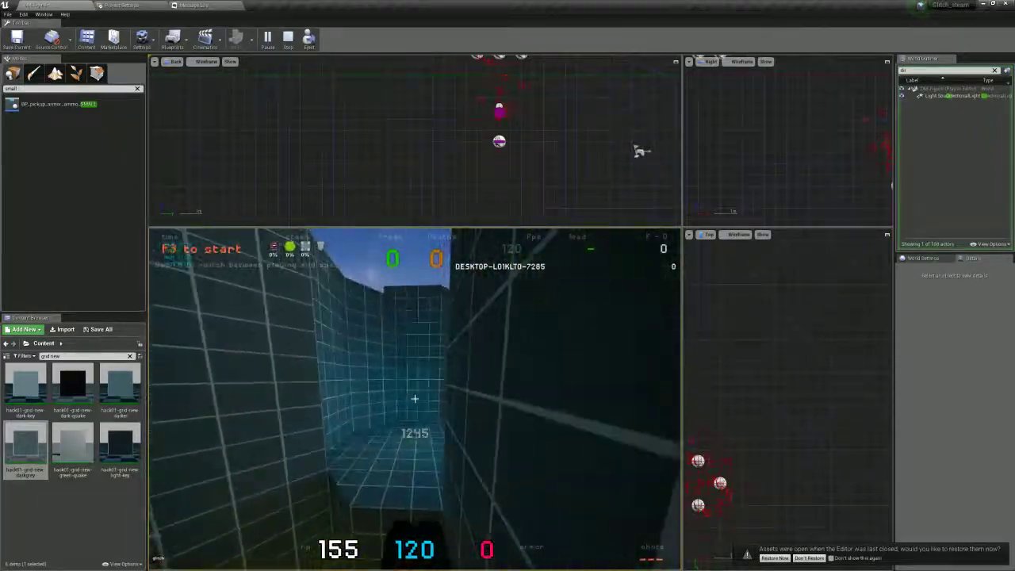
key("w")
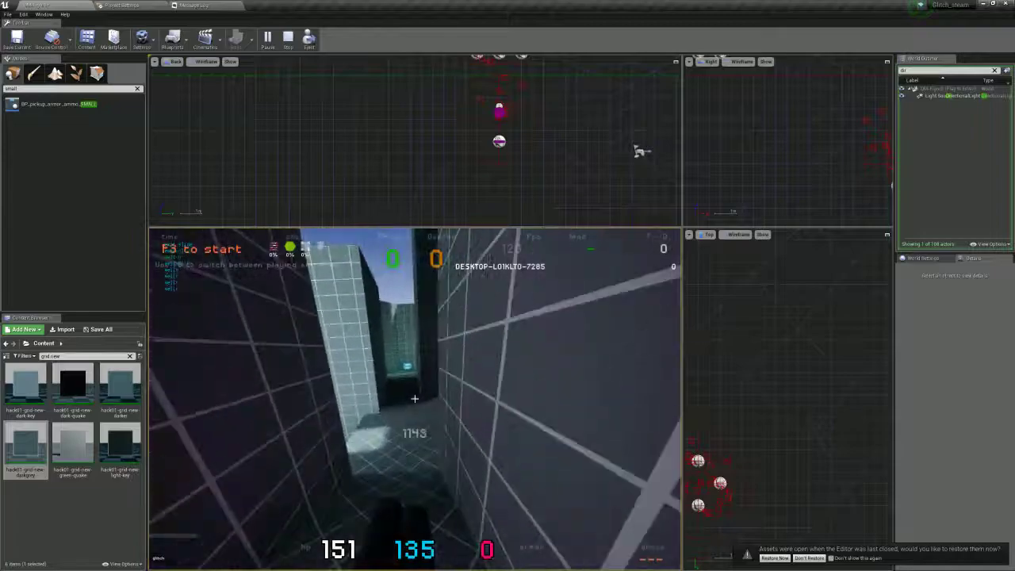
key("w")
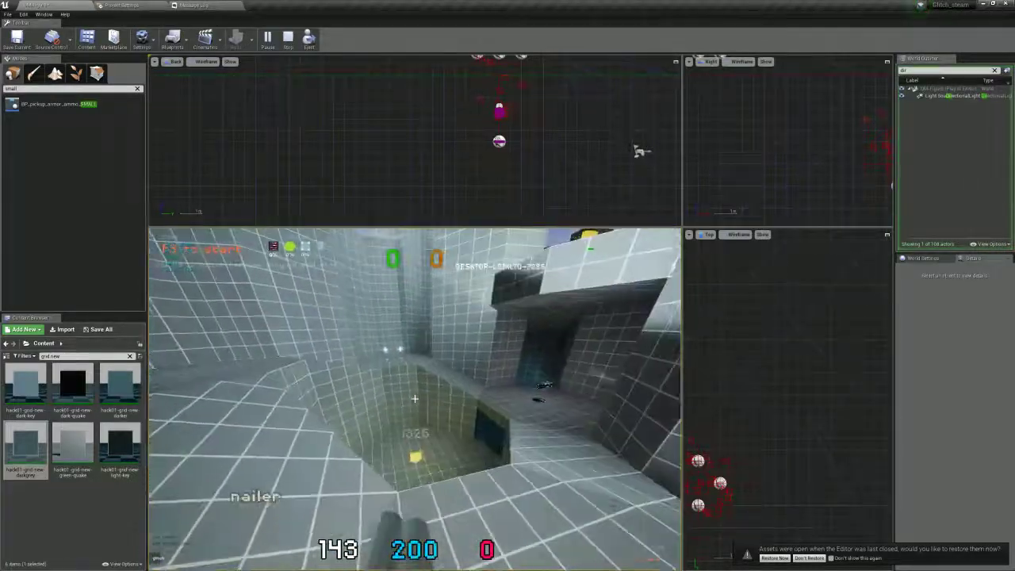
key("w")
key("w")
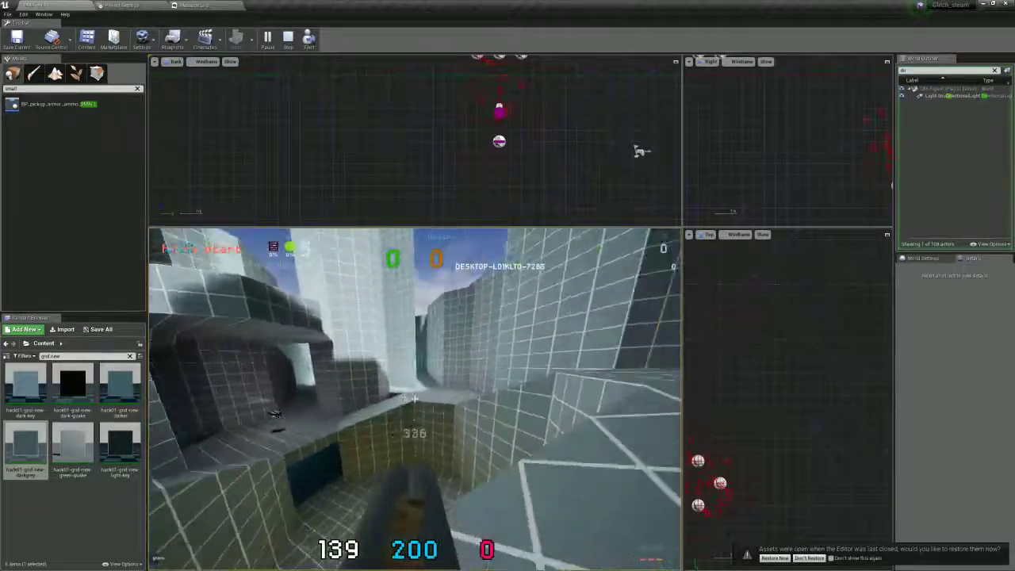
key("w")
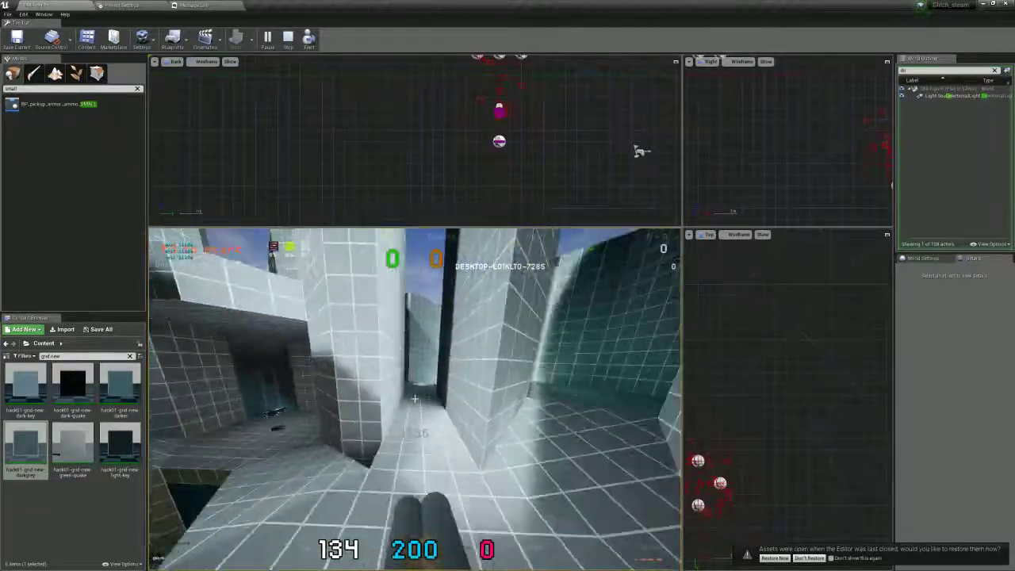
key("w")
key("w")
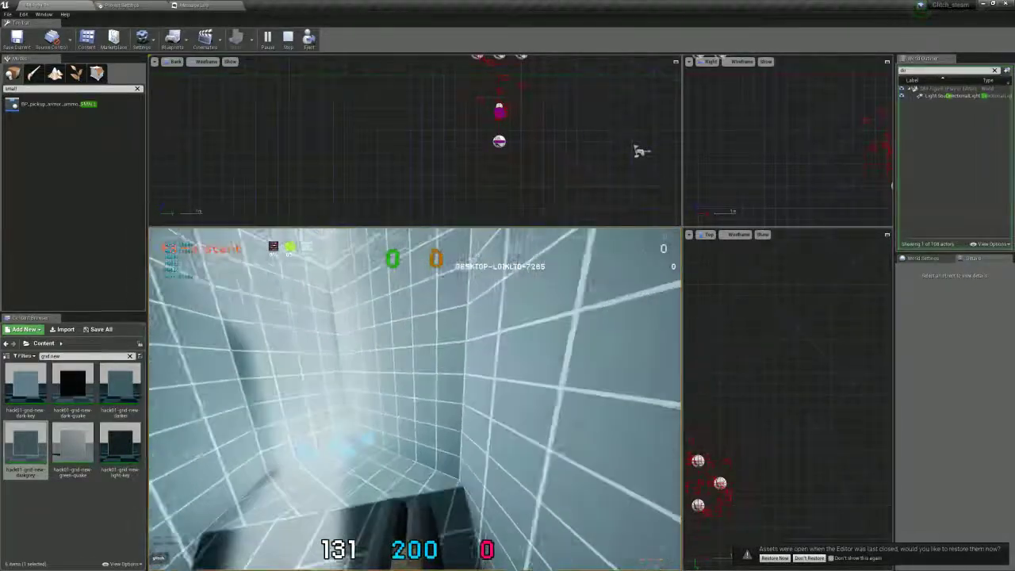
key("w")
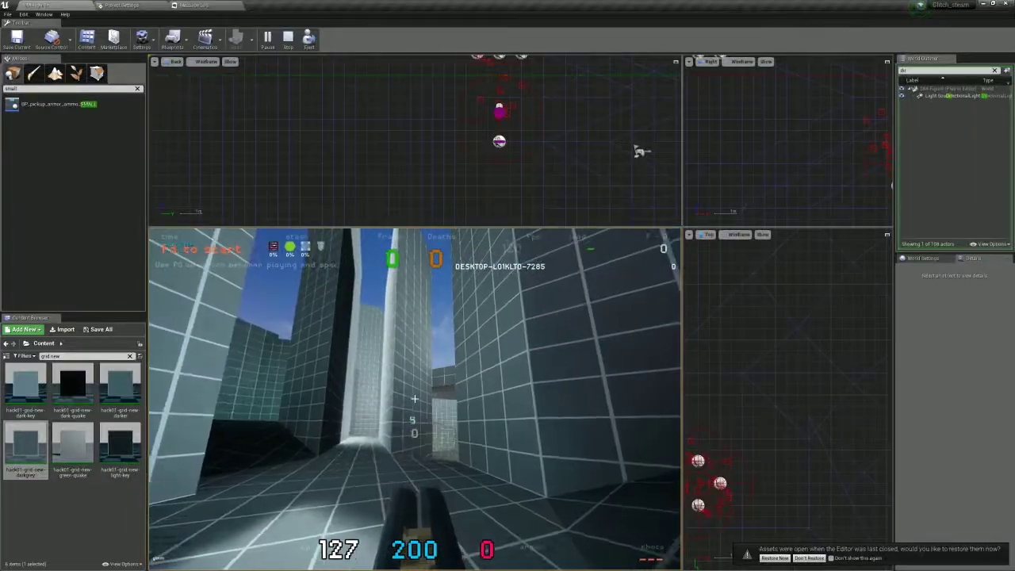
key("Escape")
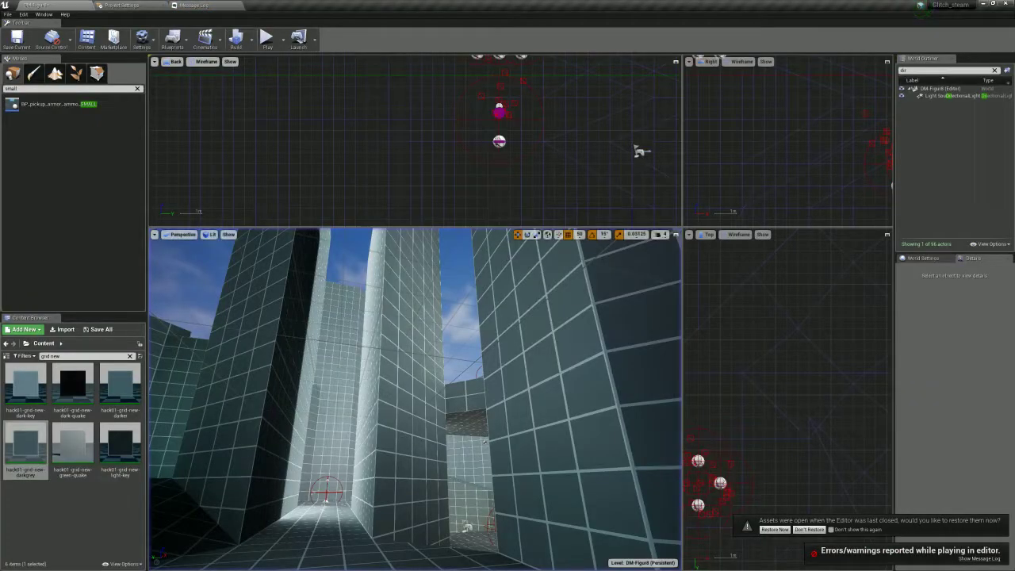
Find the atmospheric fog actor by searching the level's actors for "atmos" and delete it
left_click(463, 317)
left_click(937, 71)
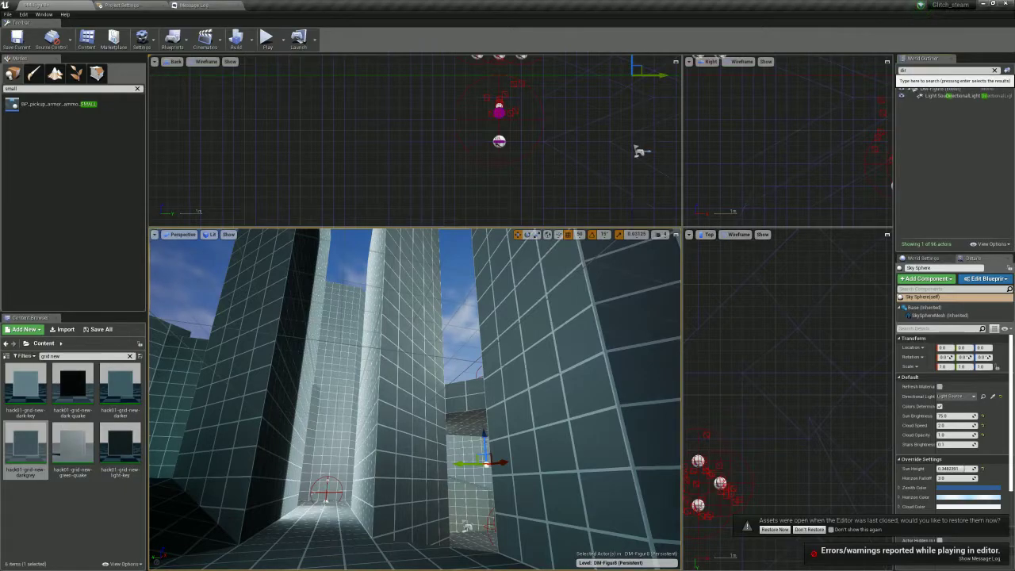
type("atmos")
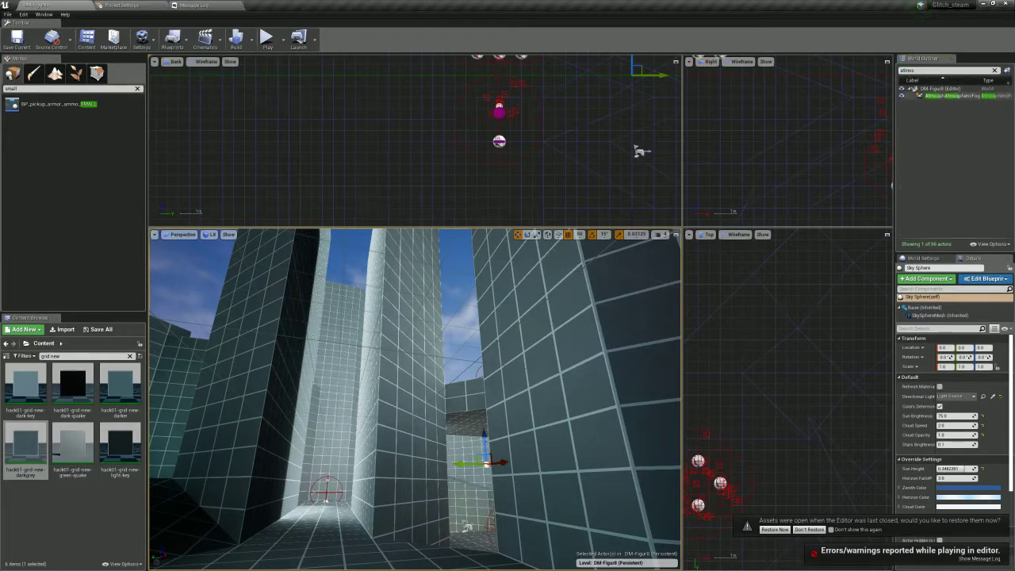
key("Return")
key("Delete")
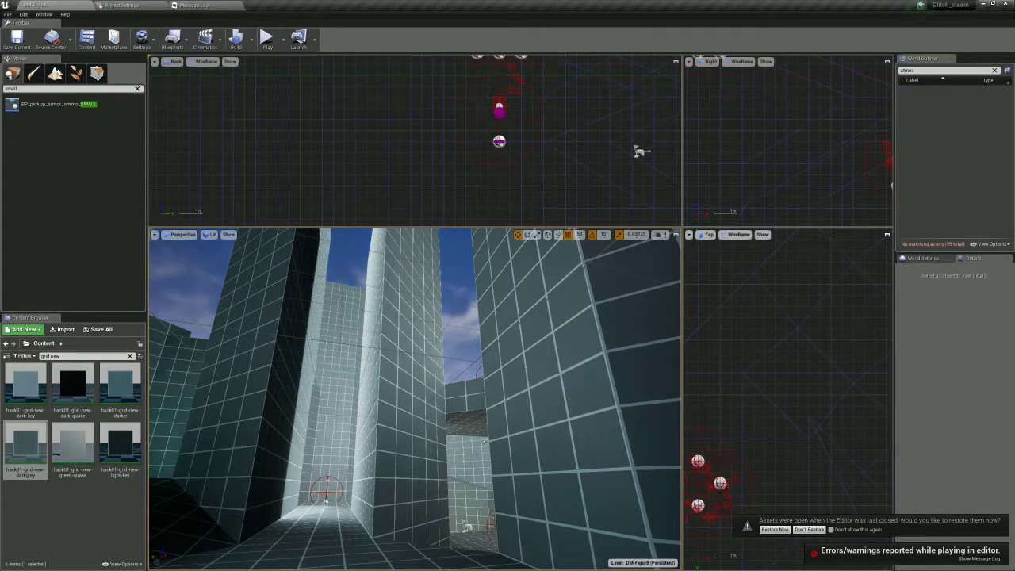
Find the directional light by searching the actors for "dir" and make its light colour a stronger cyan
right_click_drag(507, 340, 480, 395)
left_click(937, 71)
type("dir")
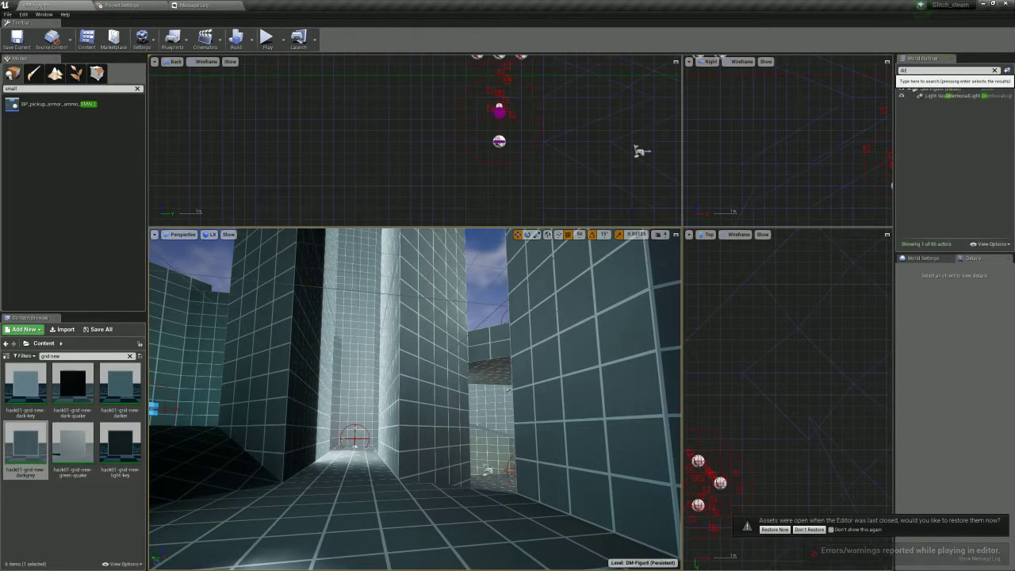
left_click(951, 95)
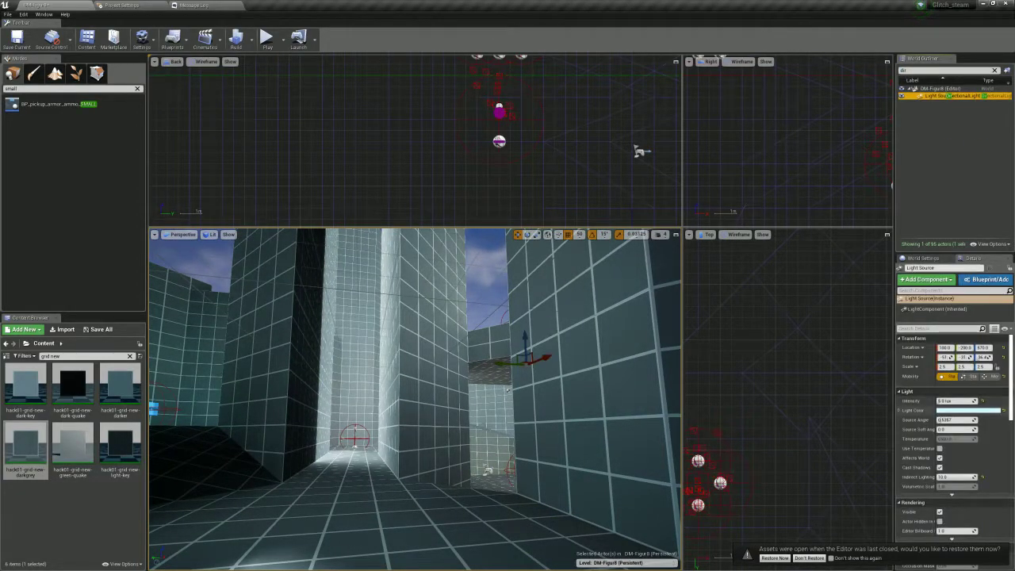
left_click(983, 409)
left_click(894, 425)
left_click(952, 364)
Set the directional light's intensity to 4 lux and its indirect lighting intensity to 5
left_click(953, 401)
type("3")
key("Return")
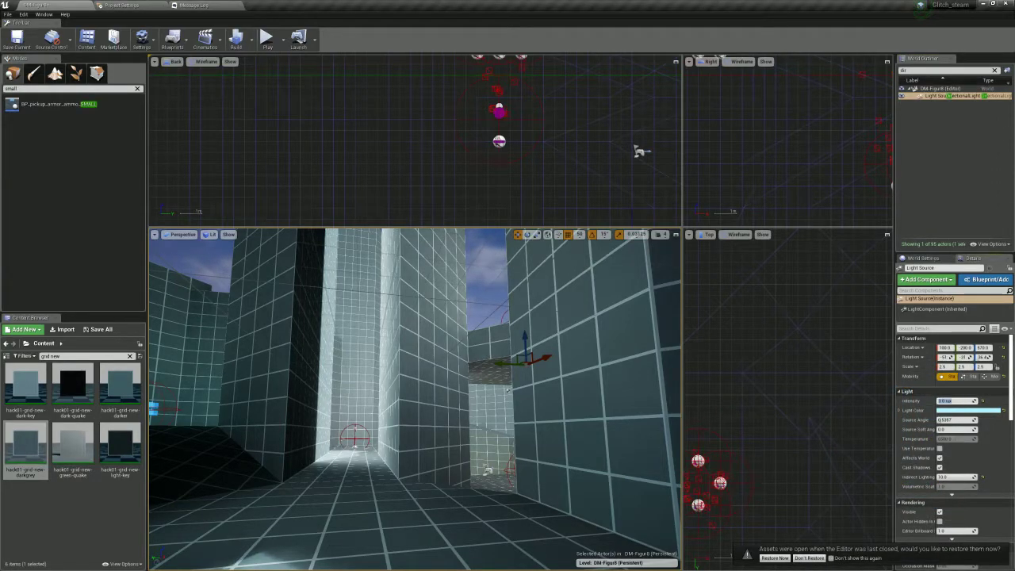
left_click(951, 478)
type("5")
left_click(953, 401)
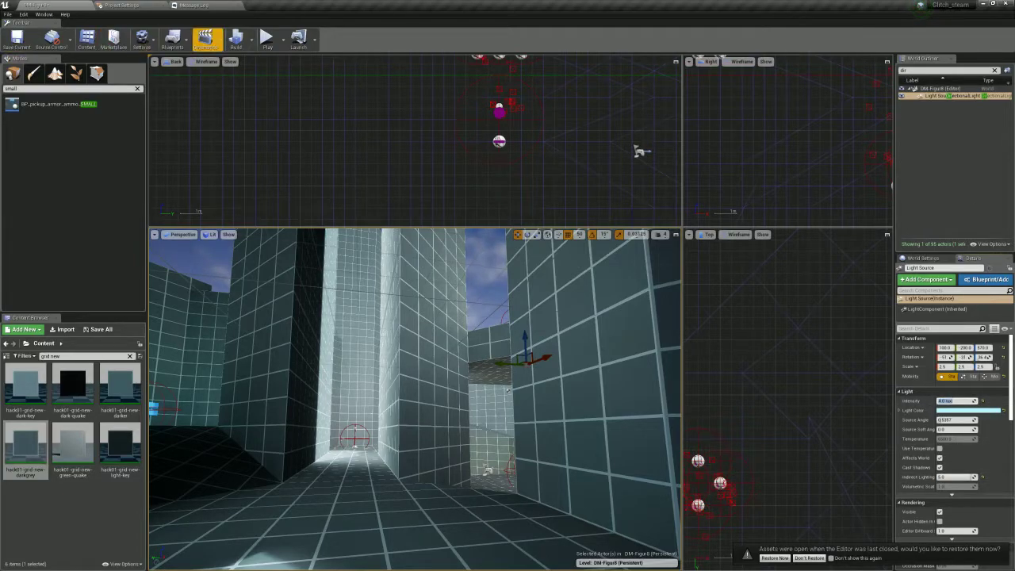
Set the lighting build quality to Preview and rebuild the level
left_click(251, 38)
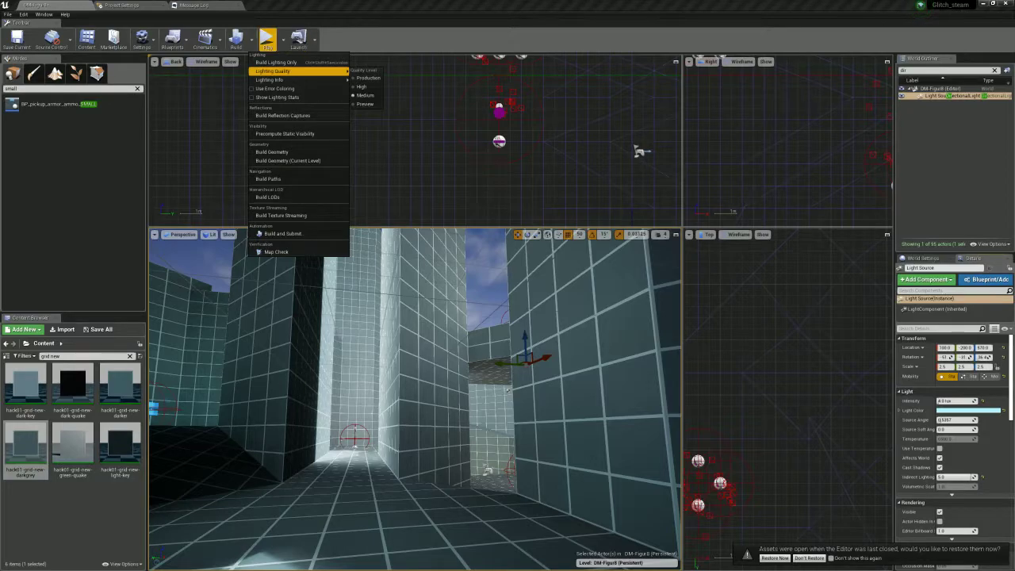
left_click(251, 38)
left_click(251, 38)
mouse_move(272, 70)
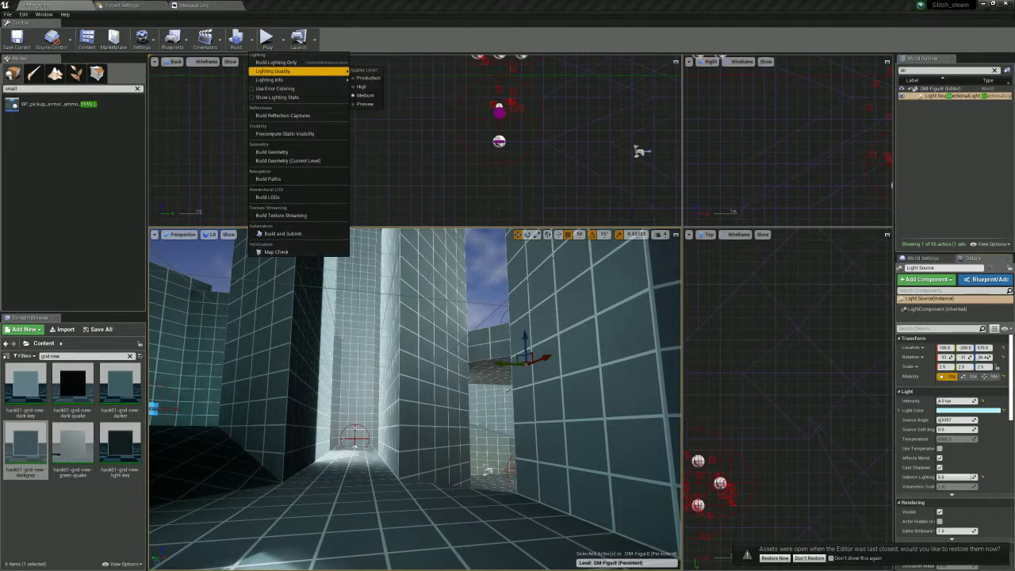
left_click(365, 104)
left_click(235, 38)
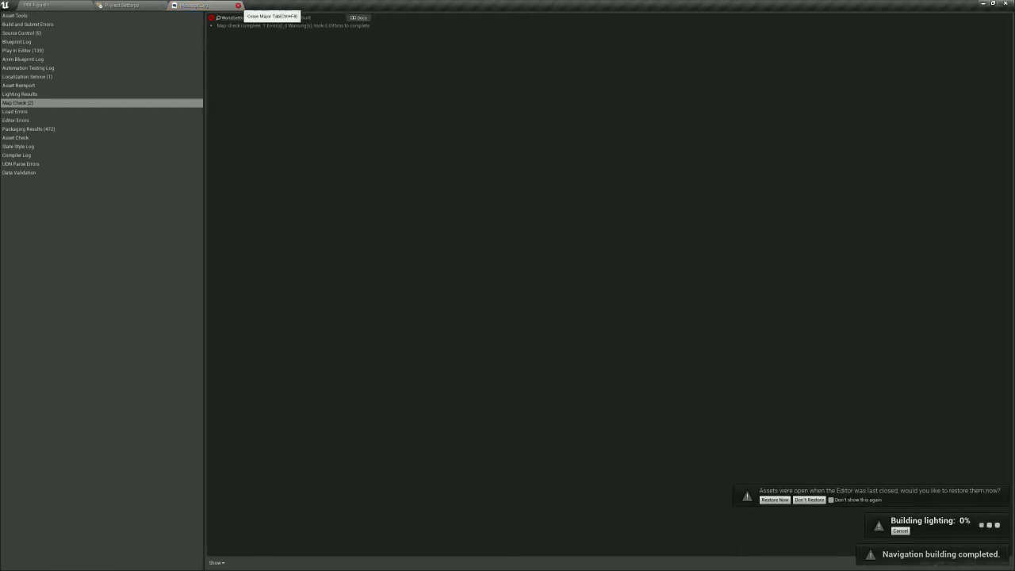
Close the message log and return to the level to inspect the lighting along the corridor
left_click(238, 5)
left_click(36, 4)
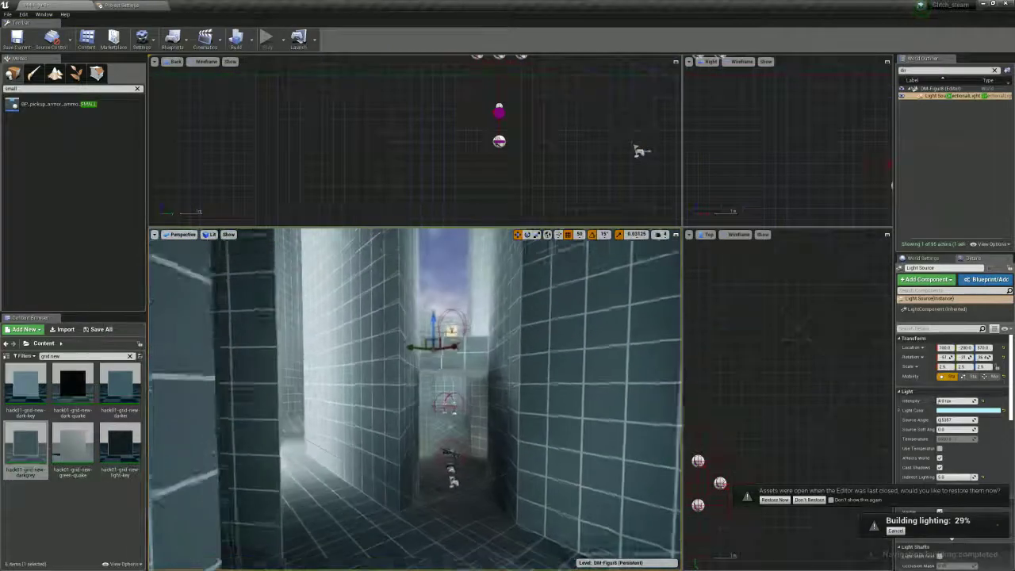
right_click_drag(415, 400, 408, 393)
Search the level's actors for "atmos" and for "sky", and delete the sky sphere
left_click(944, 71)
type("atmos")
right_click_drag(415, 400, 356, 368)
left_click(944, 70)
type("sky")
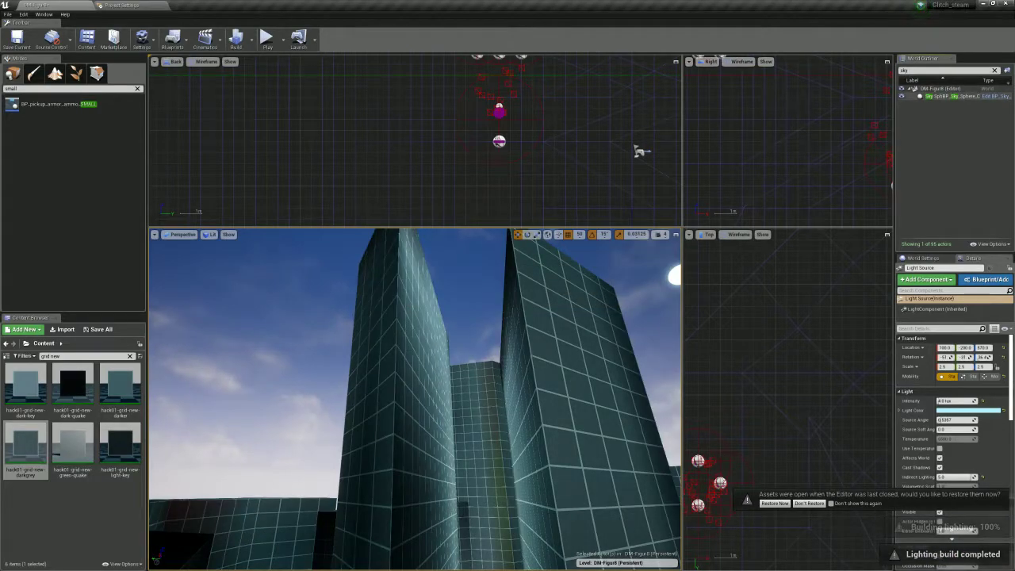
left_click(944, 96)
key("Delete")
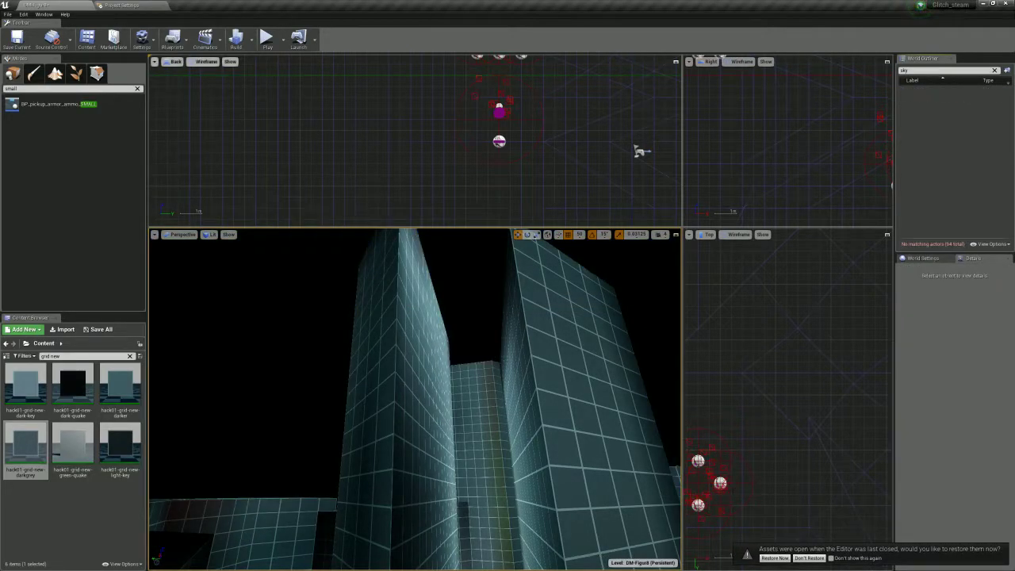
Playtest the level without the sky sphere, running through the corridors, coloured rooms and pickups to judge the new lighting
left_click(267, 37)
key("w")
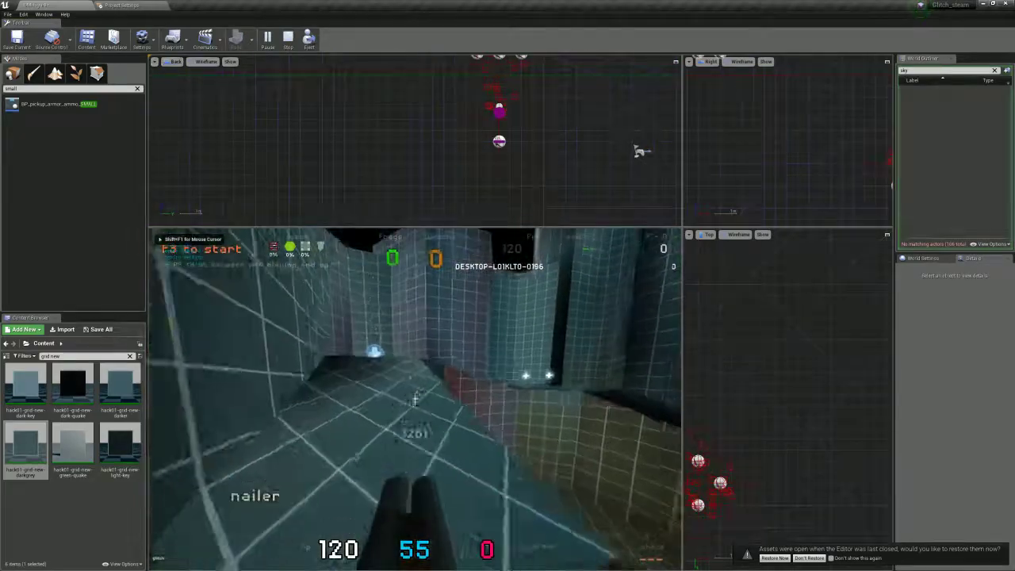
key("w")
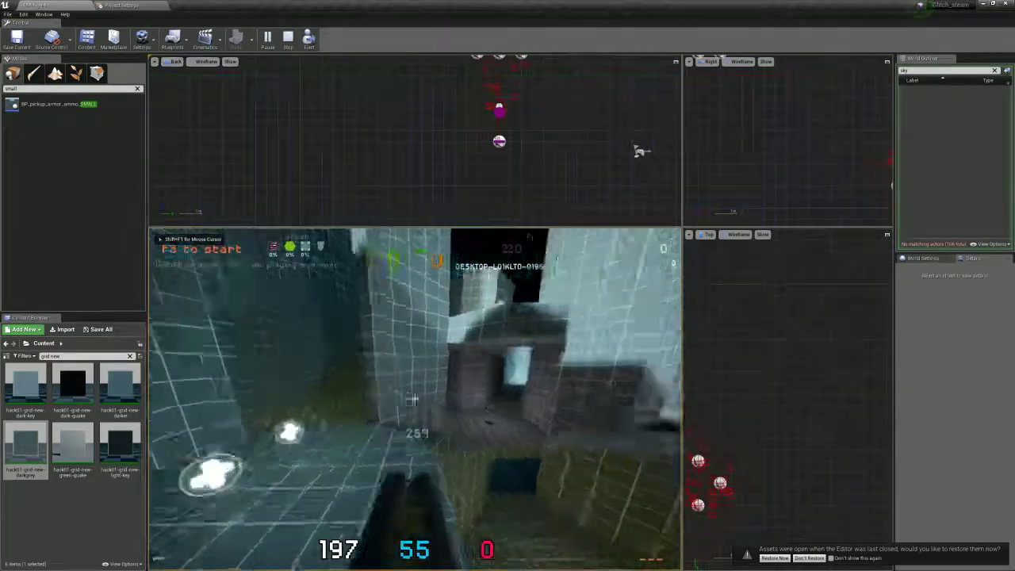
key("w")
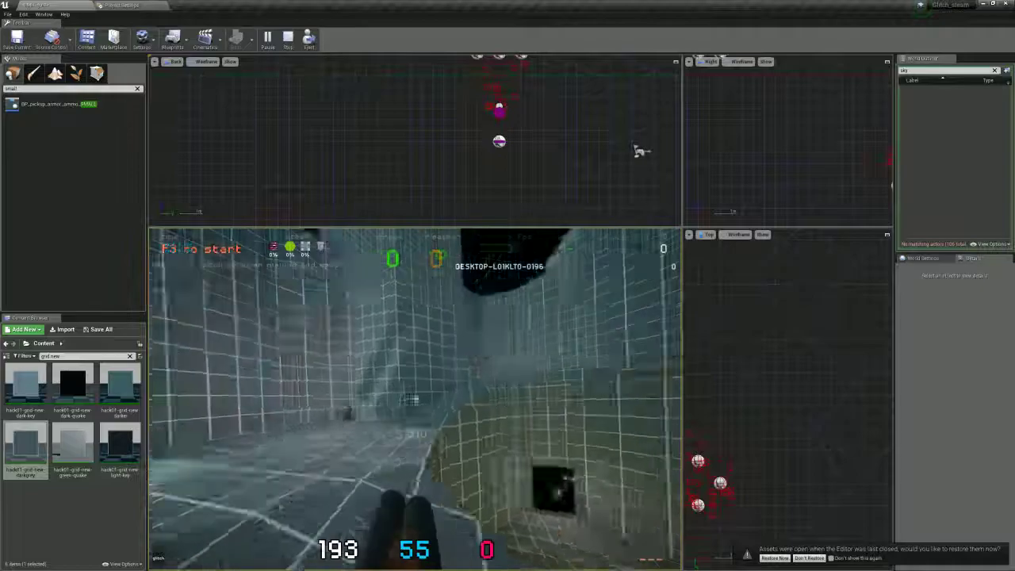
key("w")
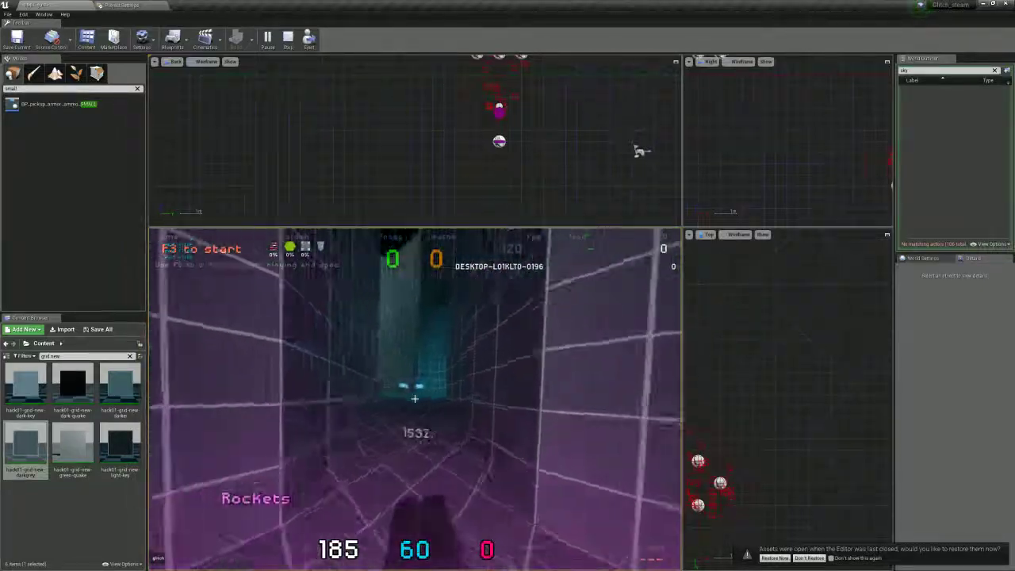
key("w")
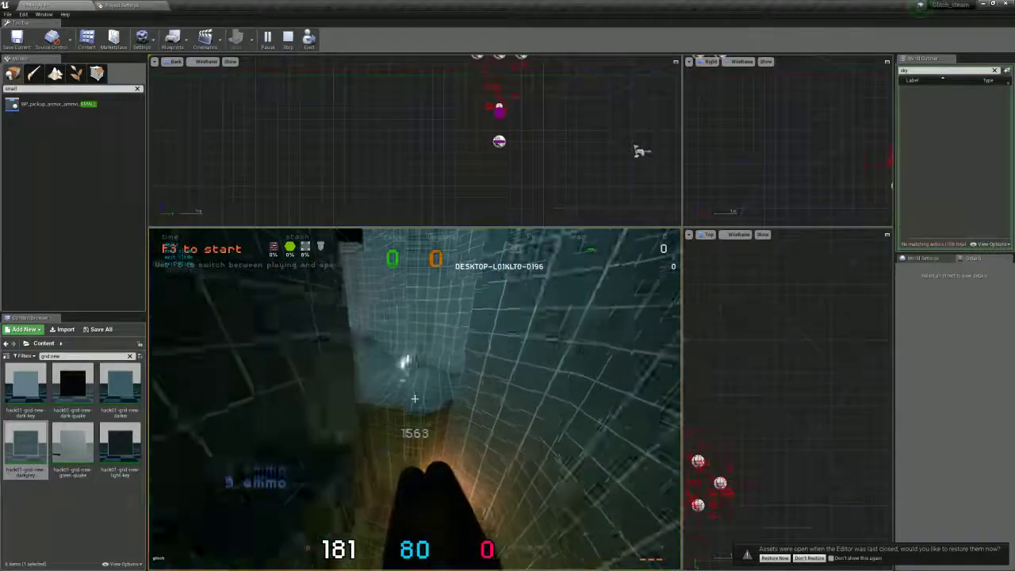
key("w")
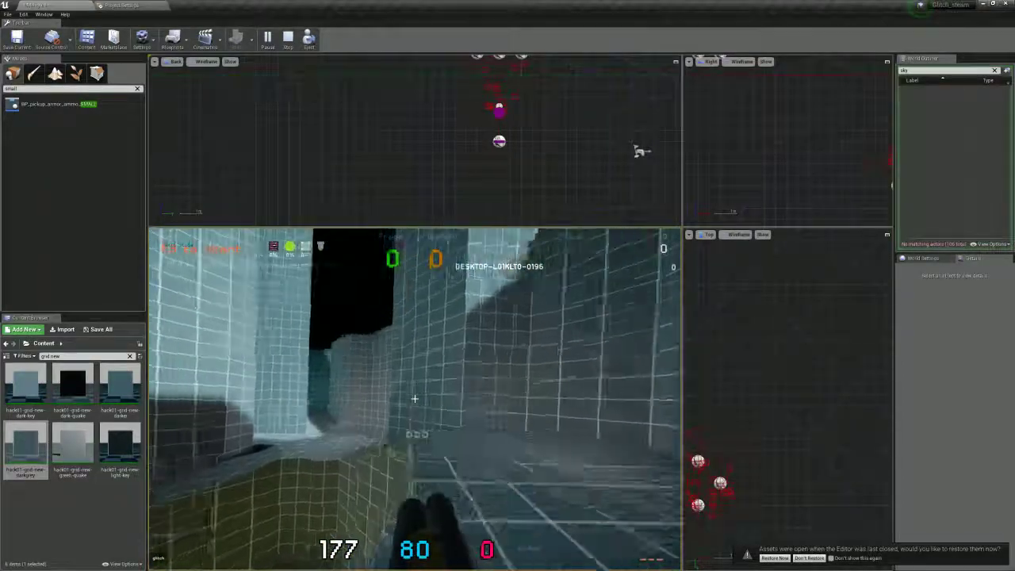
key("w")
key("w")
key("w")
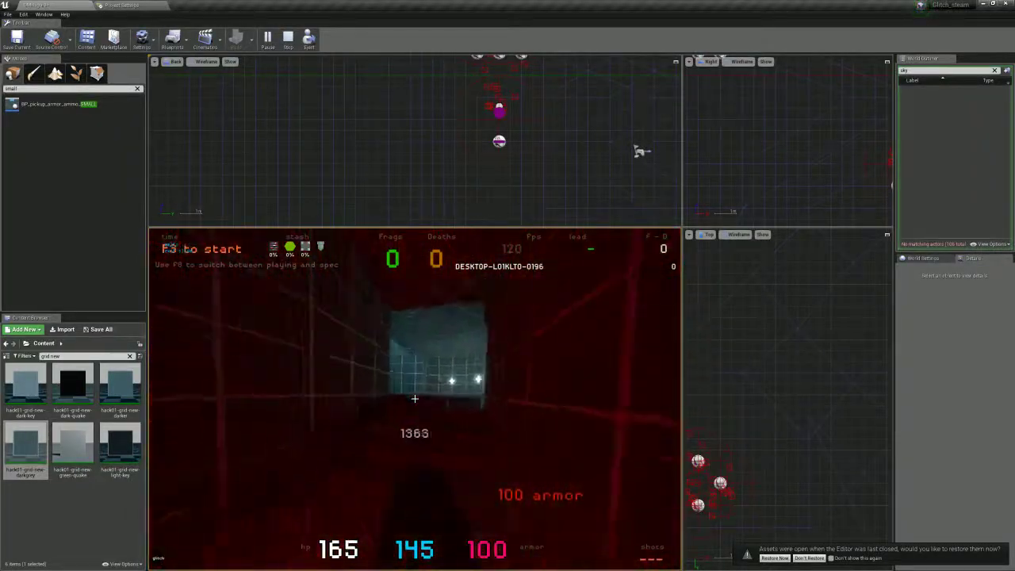
key("w")
key("w")
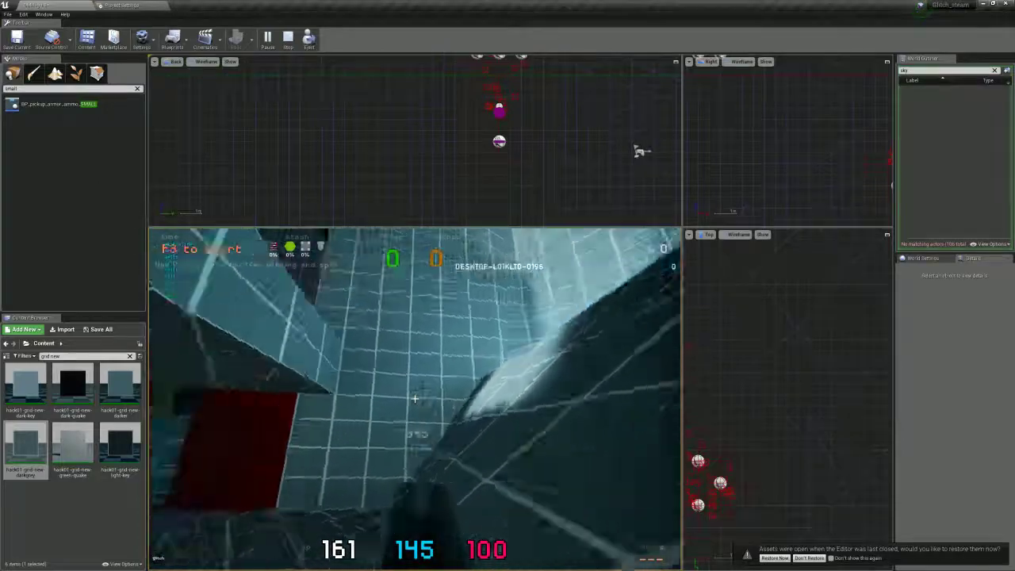
key("w")
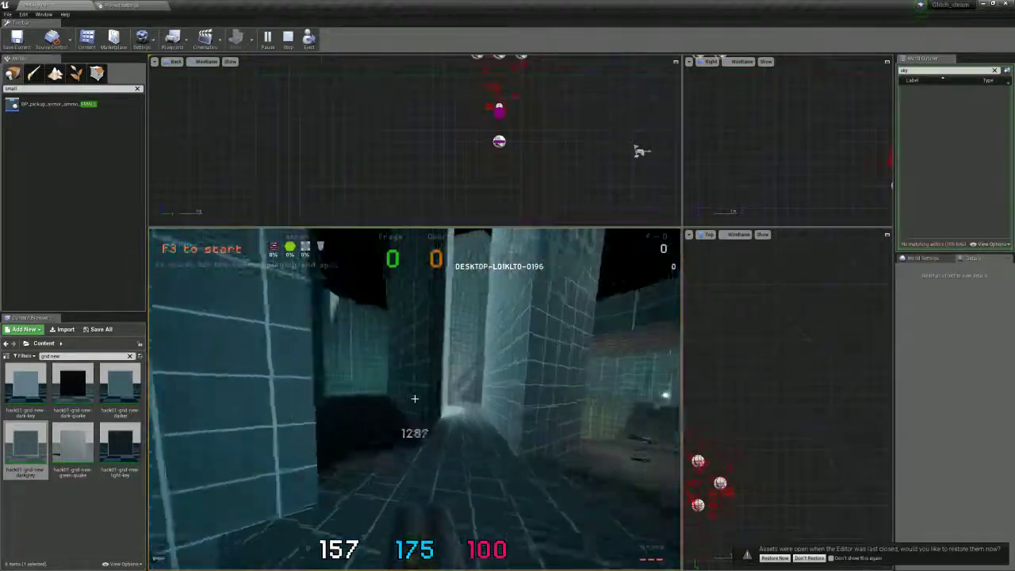
key("w")
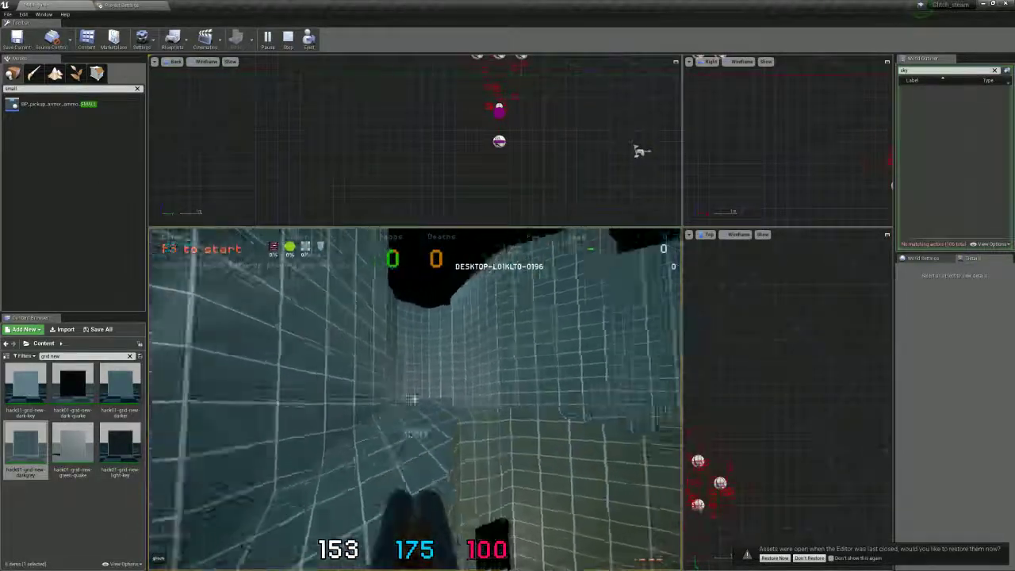
key("w")
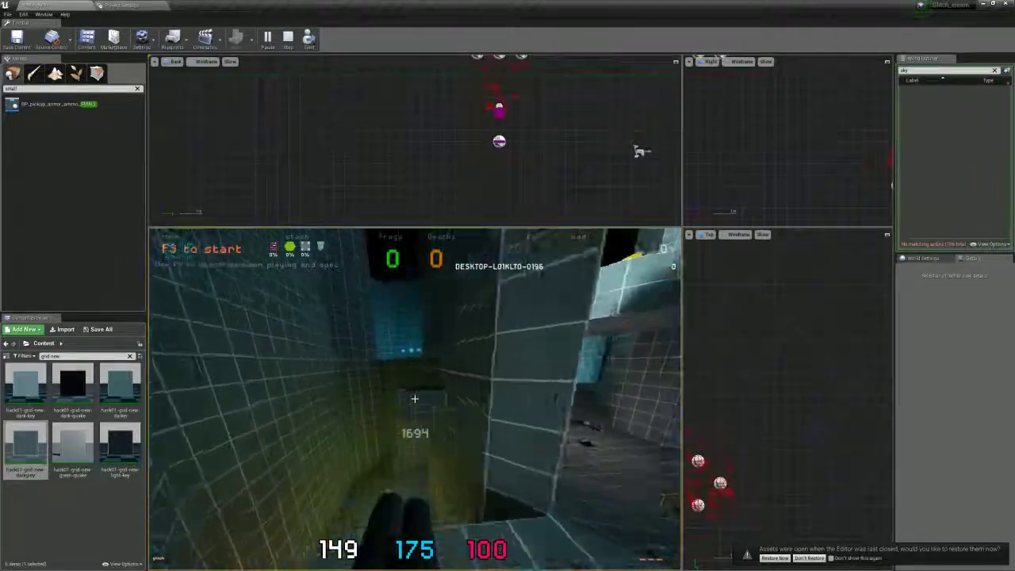
key("w")
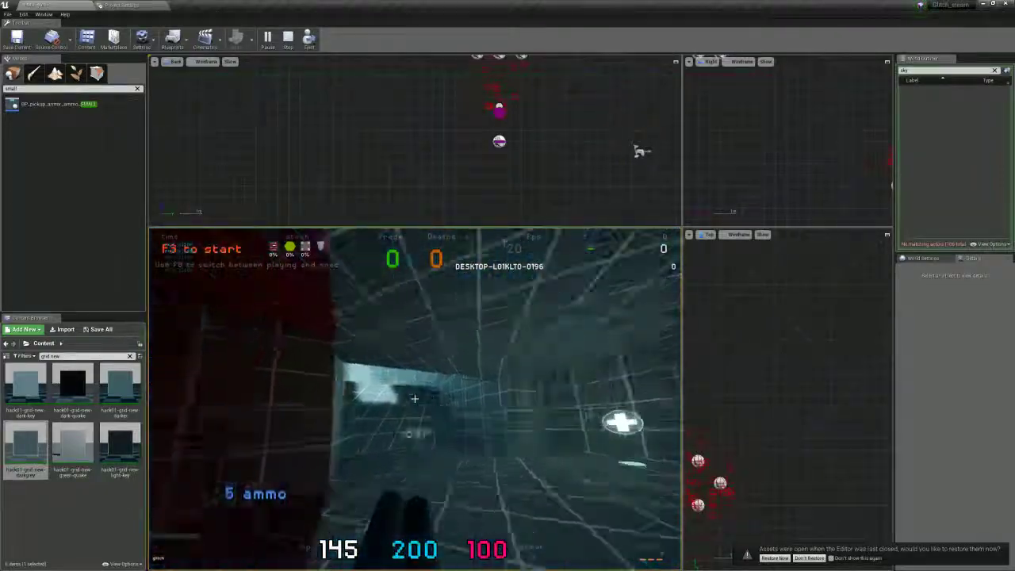
key("w")
key("w")
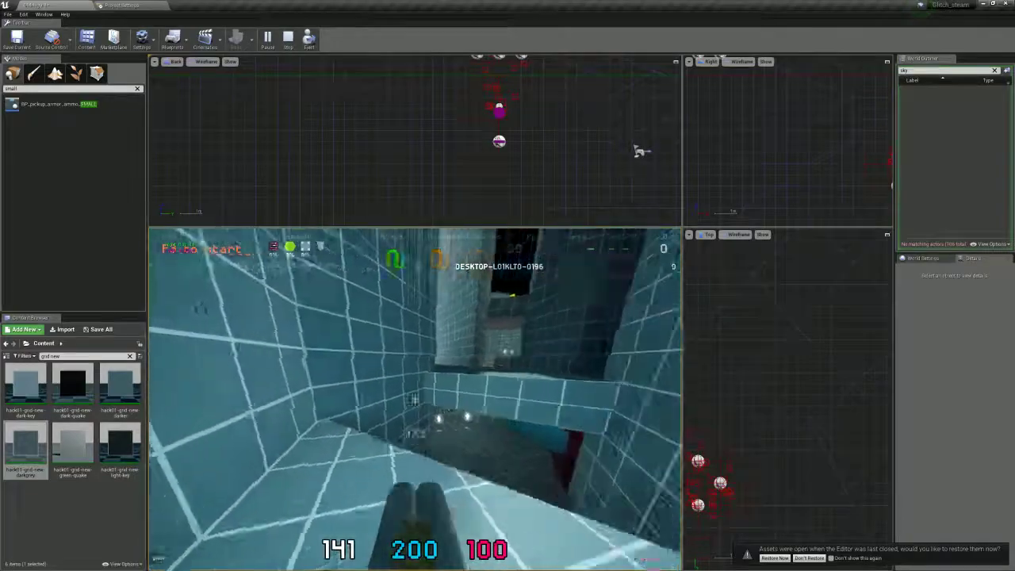
key("w")
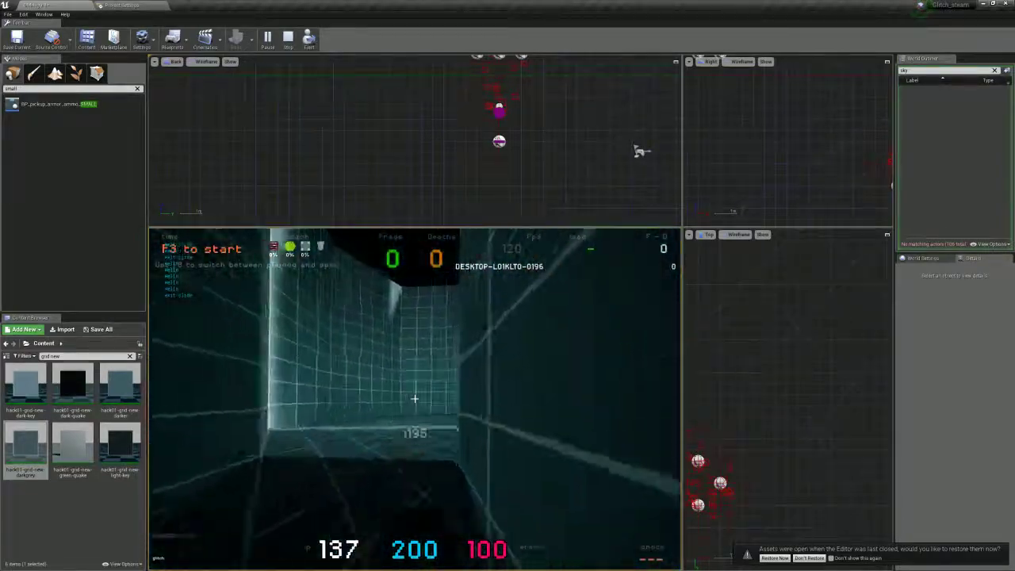
key("w")
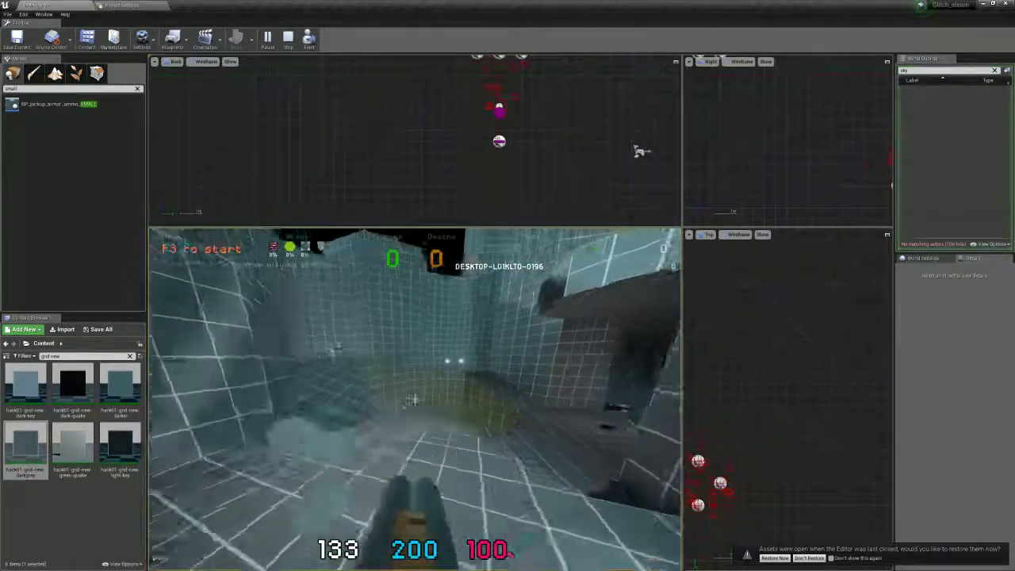
key("w")
key("w")
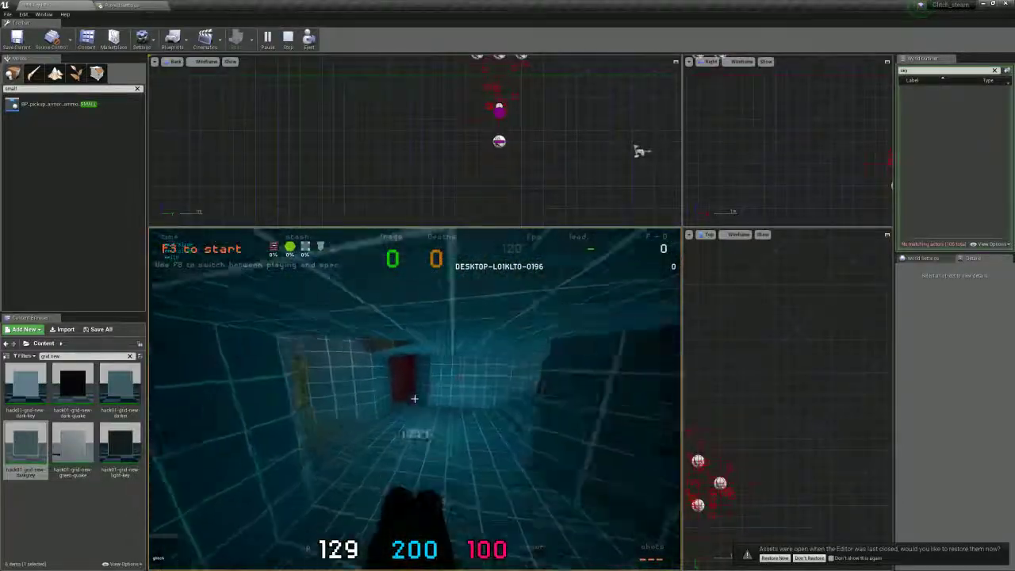
key("w")
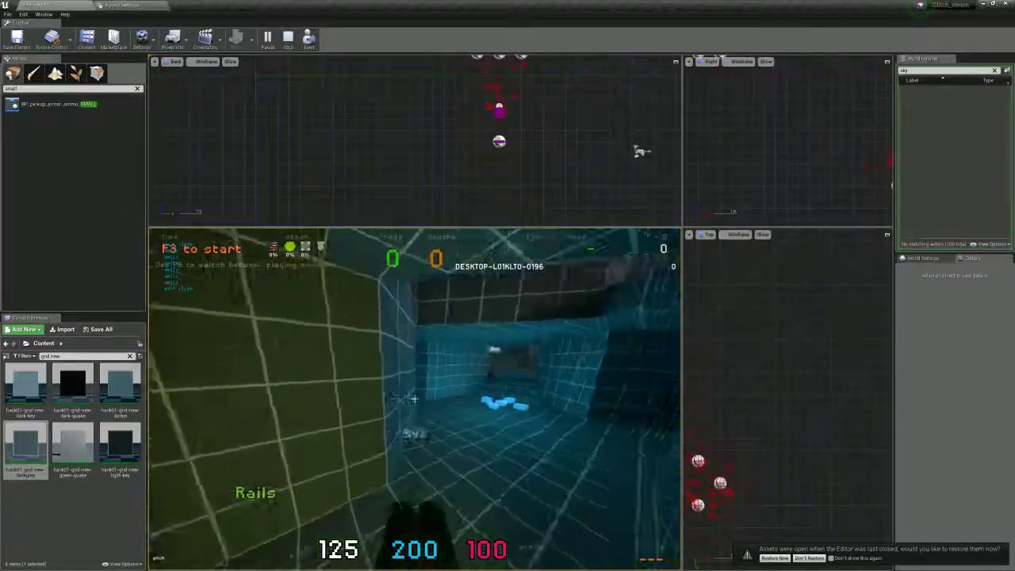
key("w")
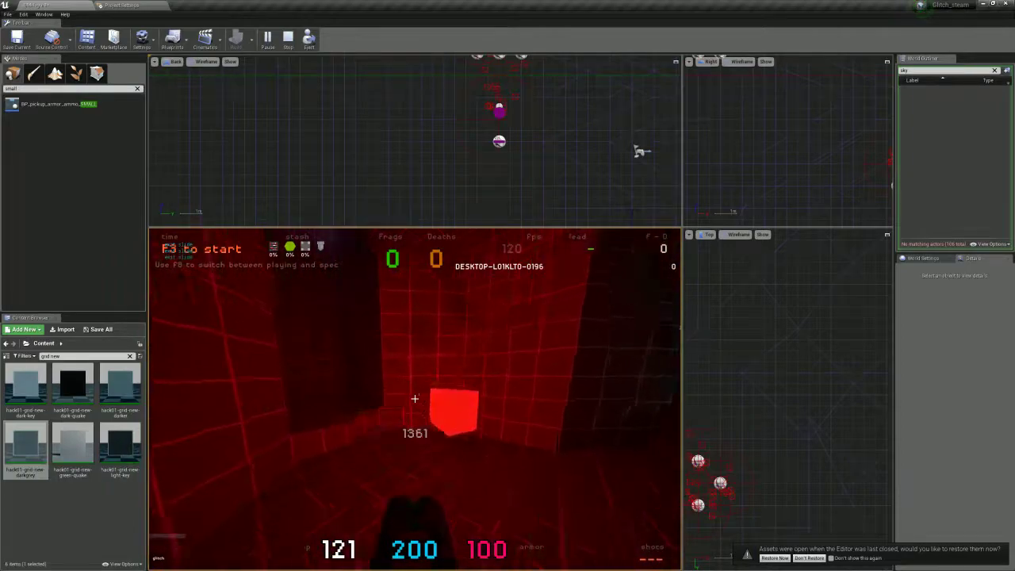
key("w")
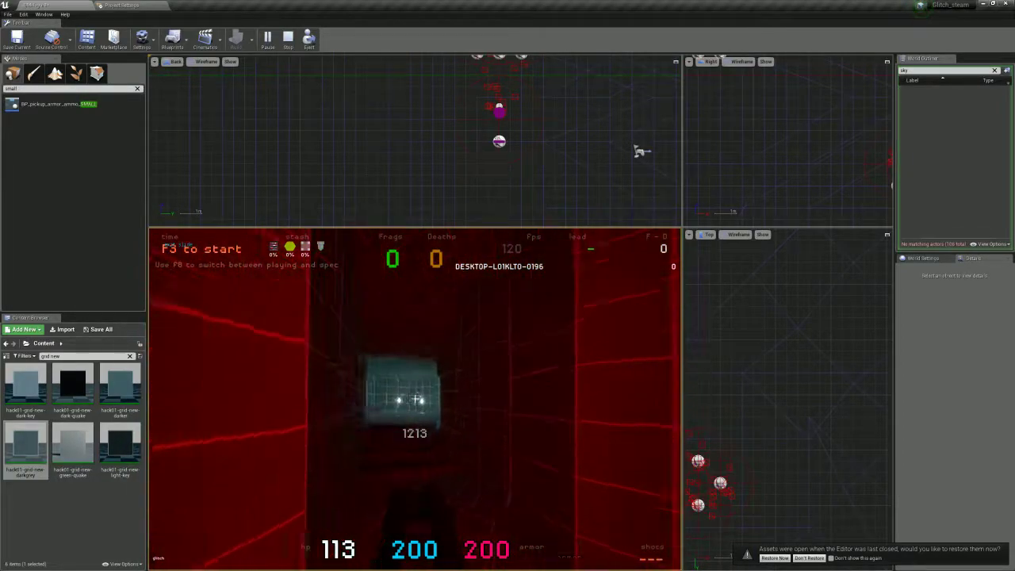
key("w")
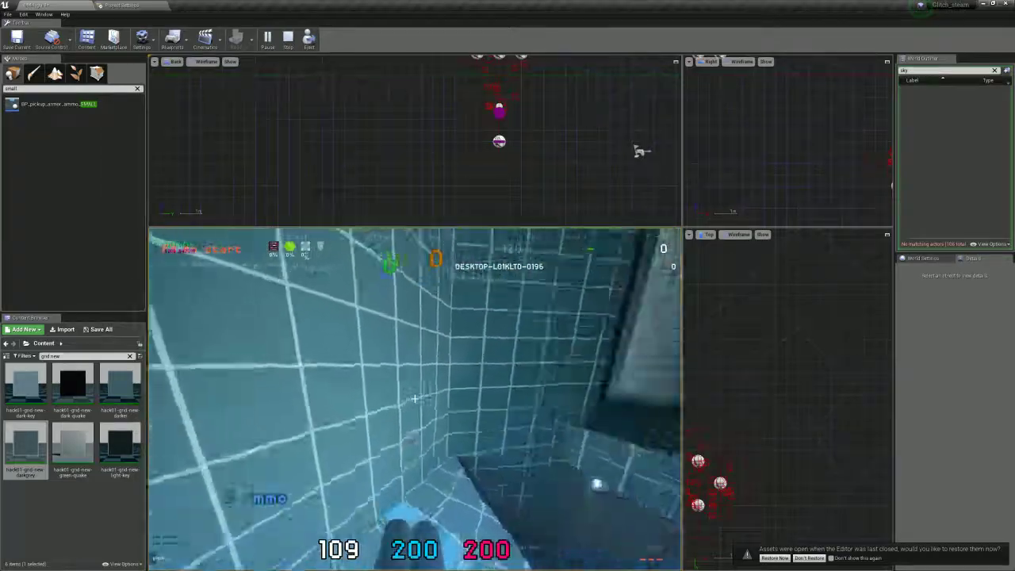
key("w")
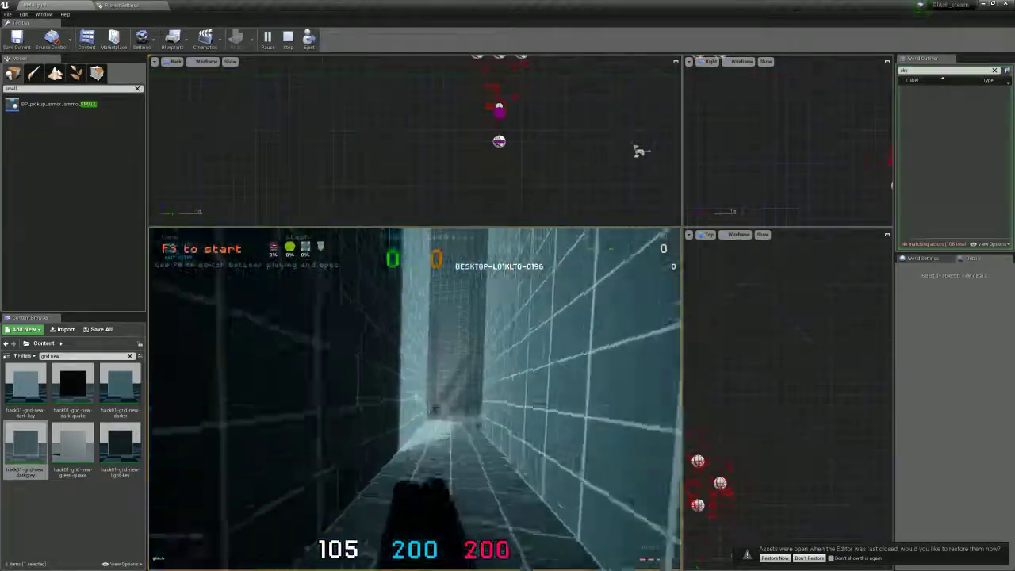
key("w")
key("w")
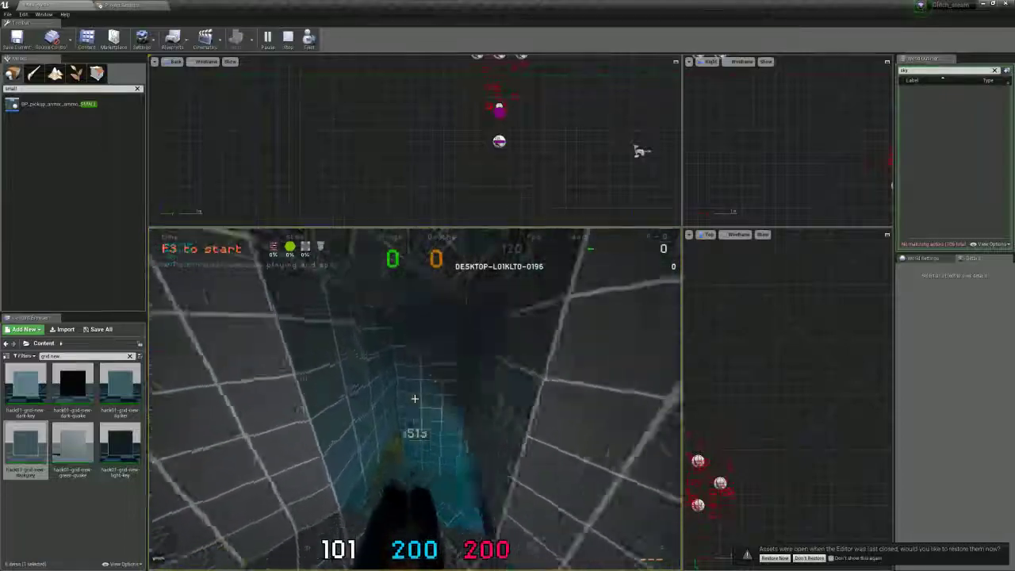
key("w")
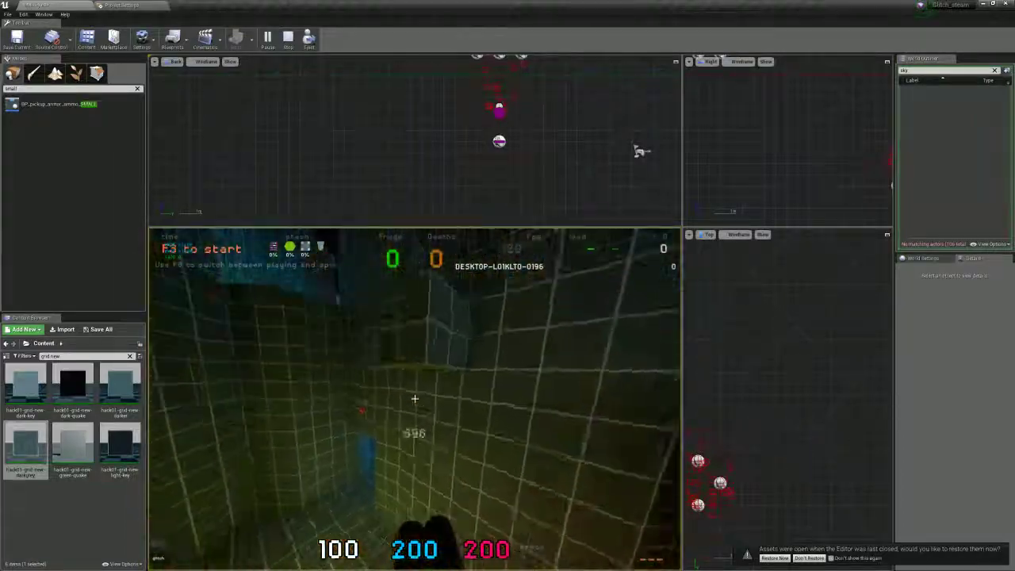
key("w")
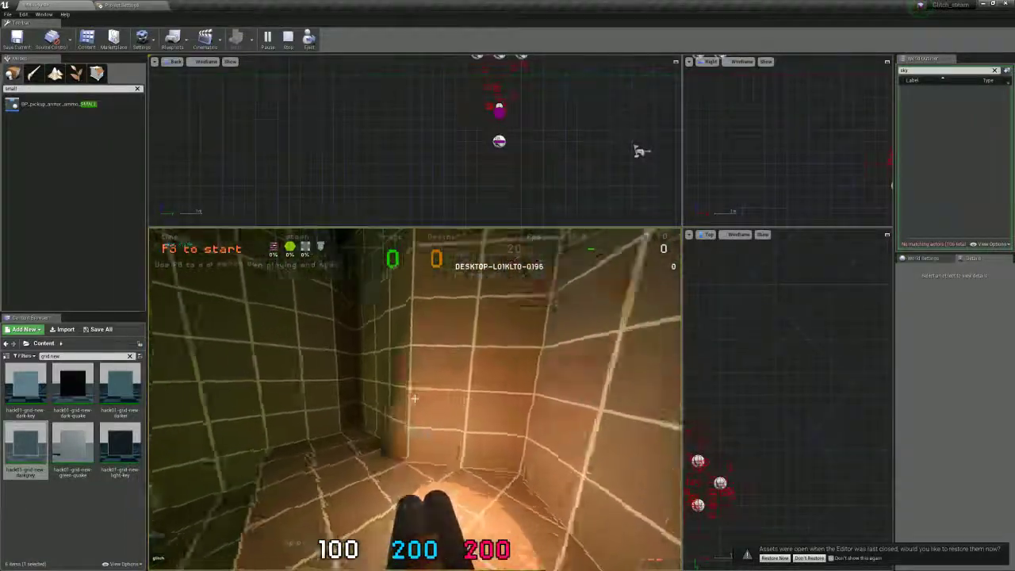
key("w")
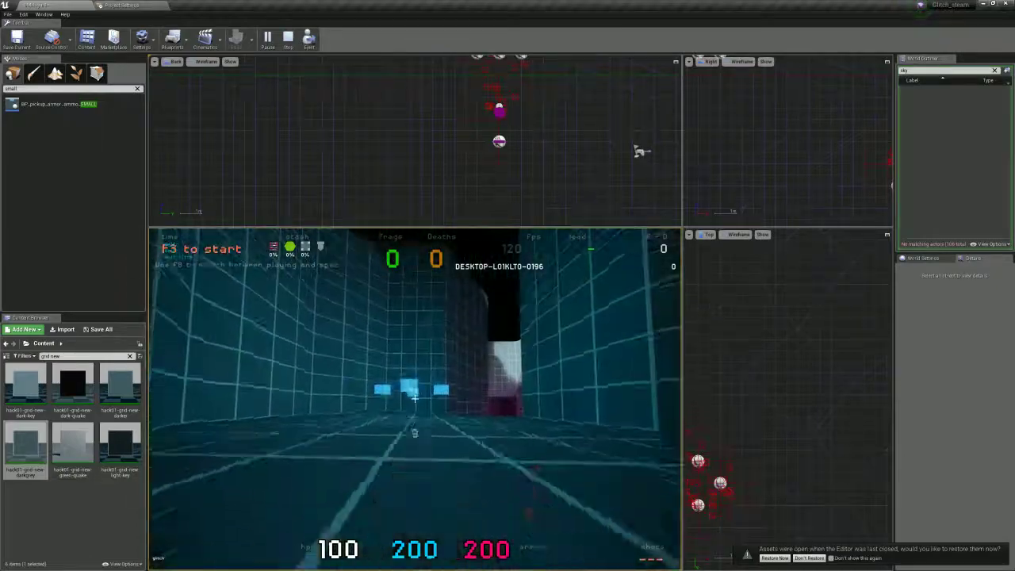
key("w")
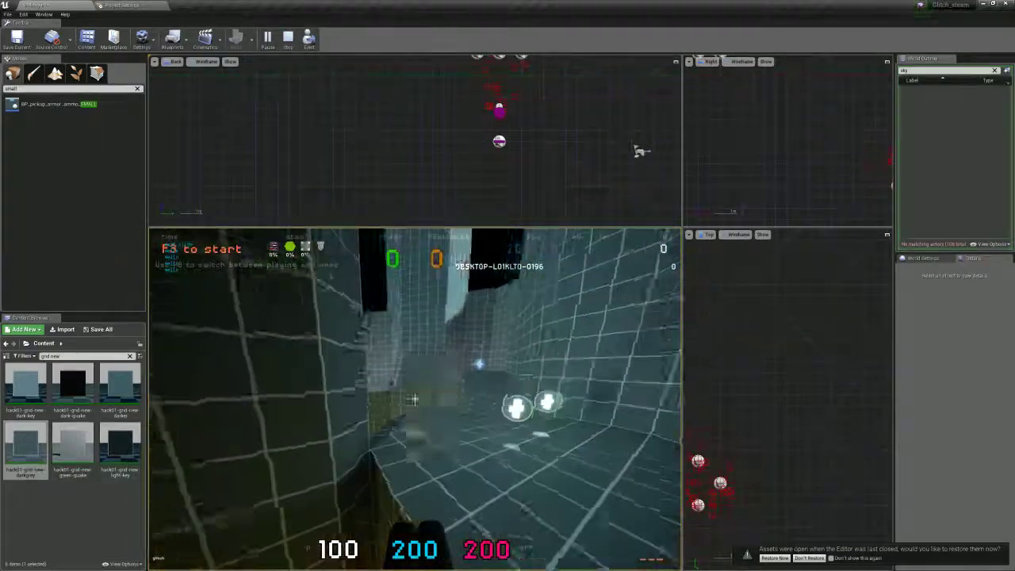
key("w")
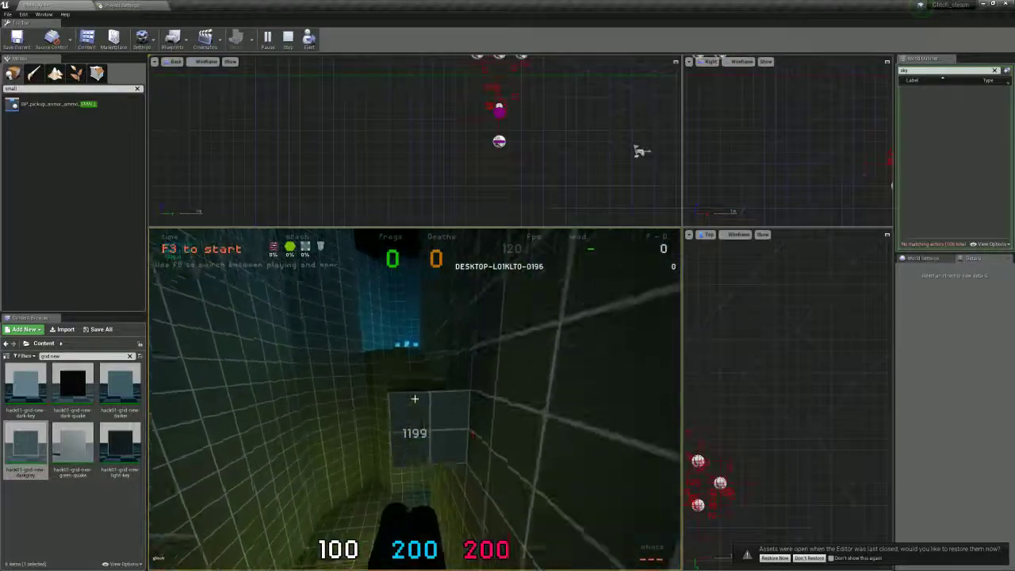
key("w")
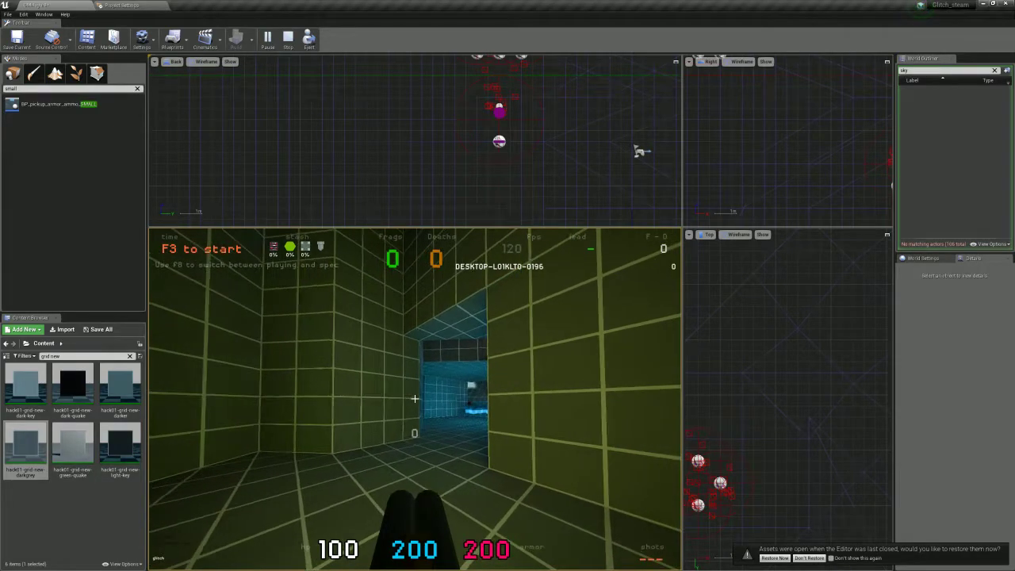
key("w")
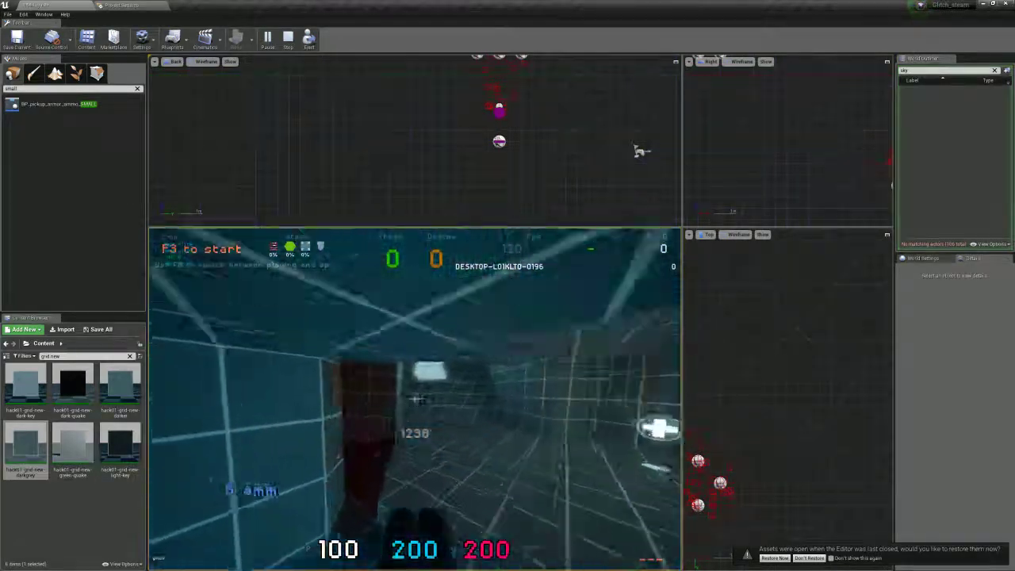
key("w")
key("w")
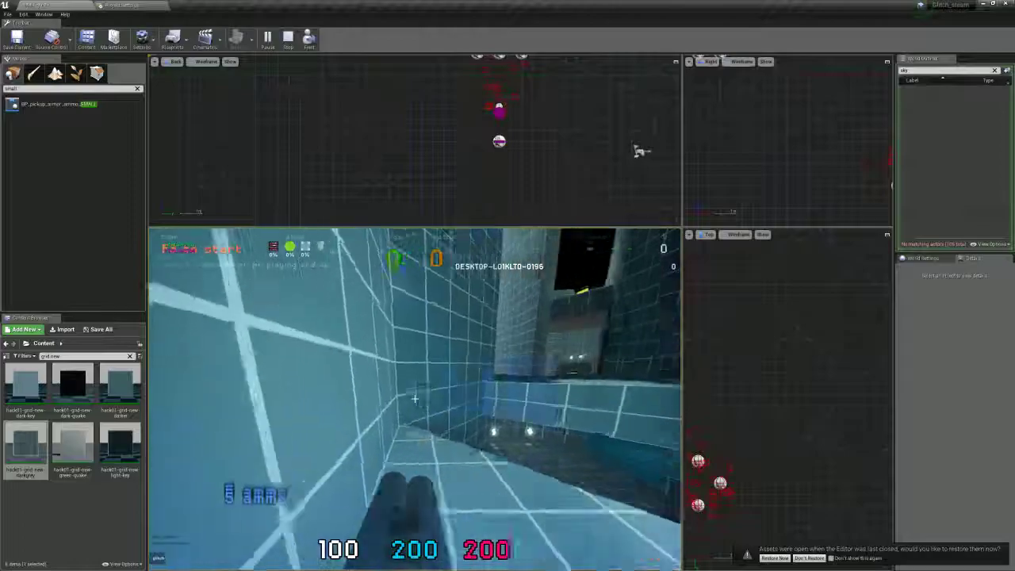
key("w")
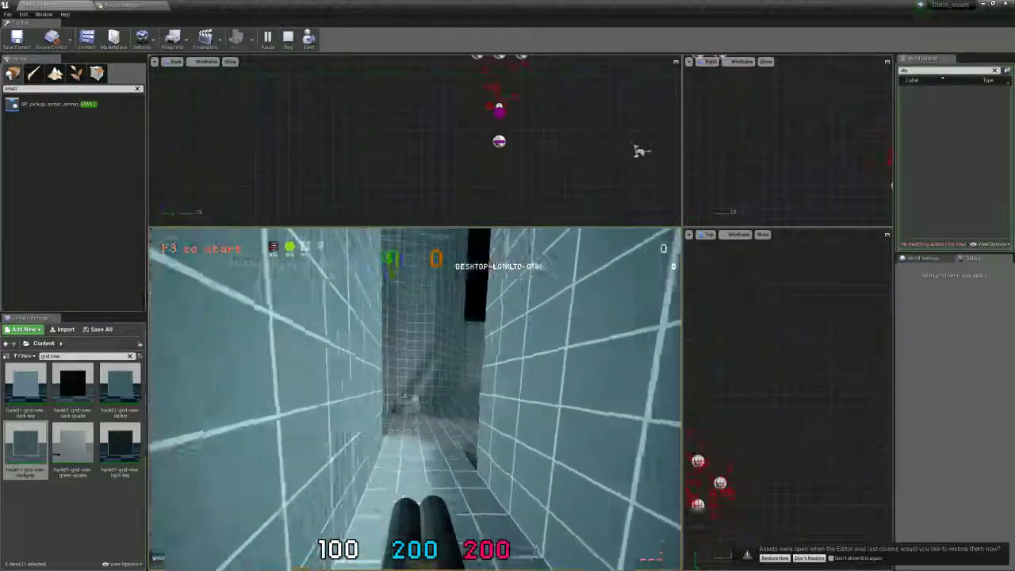
key("w")
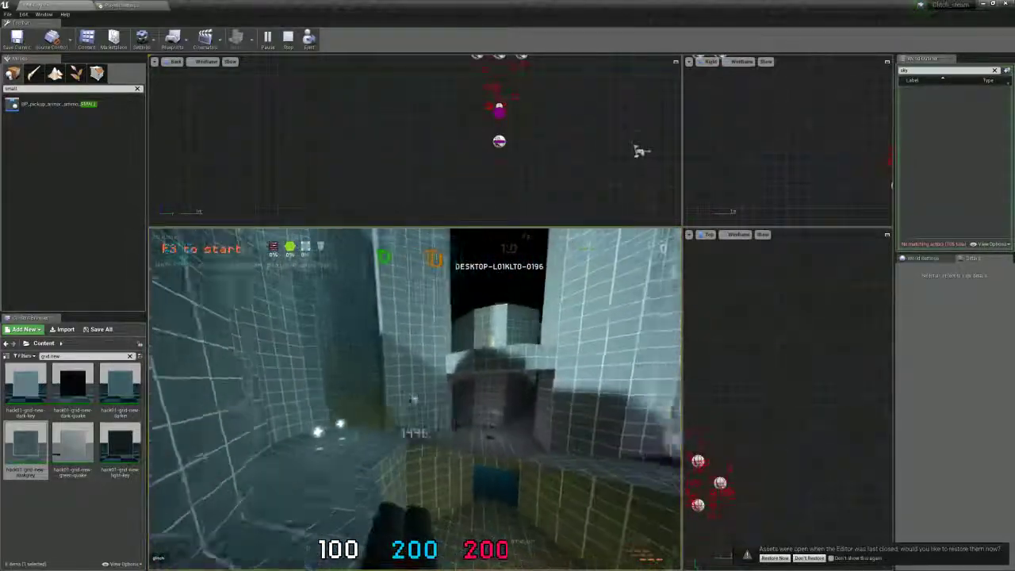
key("w")
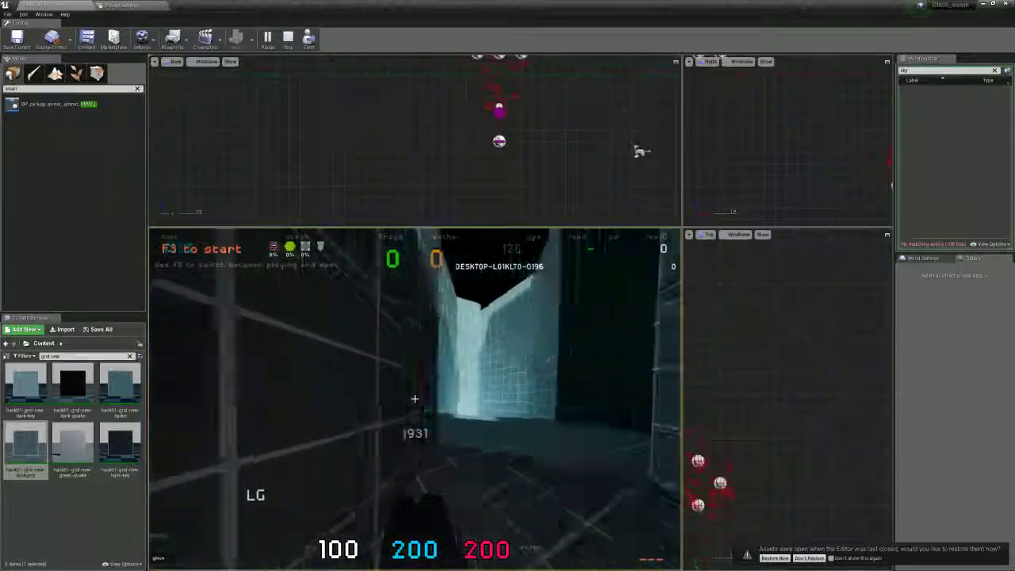
key("w")
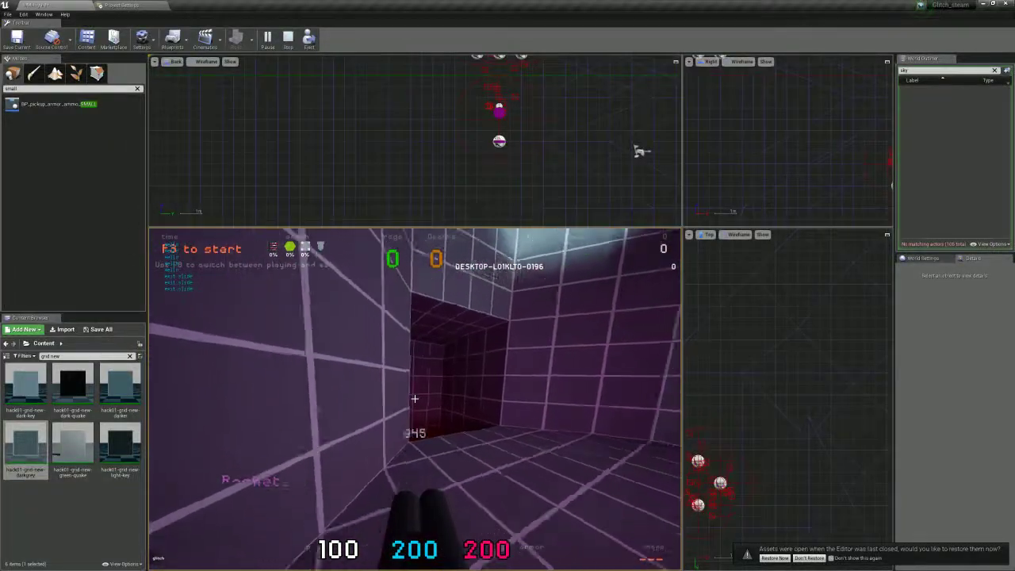